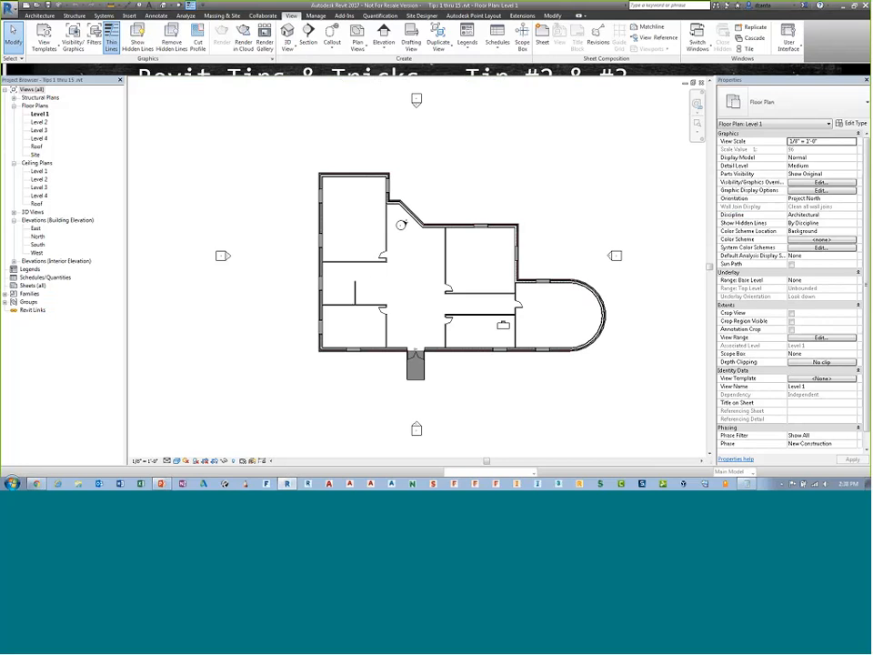
Search the Keyboard Shortcuts dialog for "keyboard" to check that command's assigned shortcut, and close the dialog without changes
left_click(784, 44)
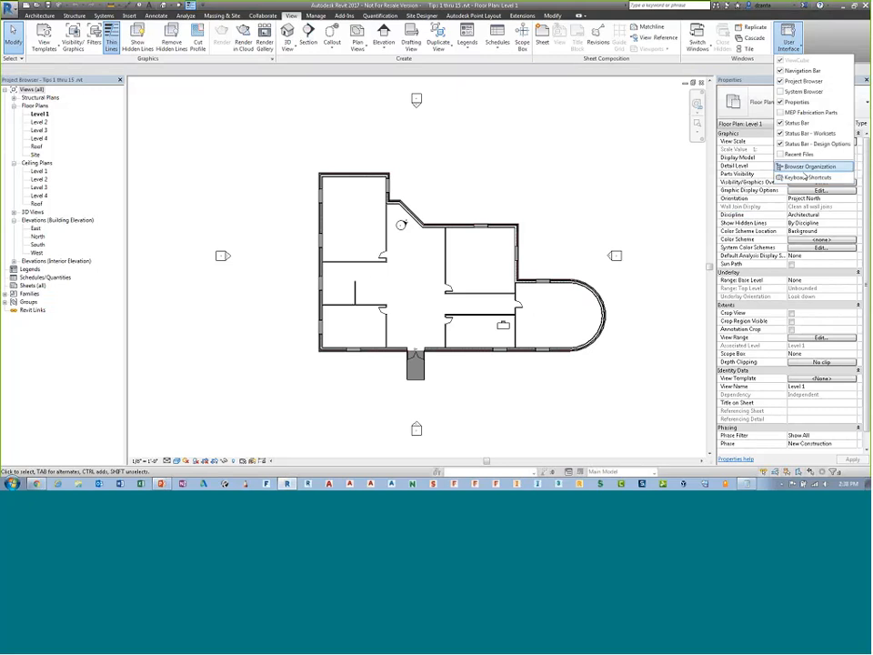
left_click(806, 176)
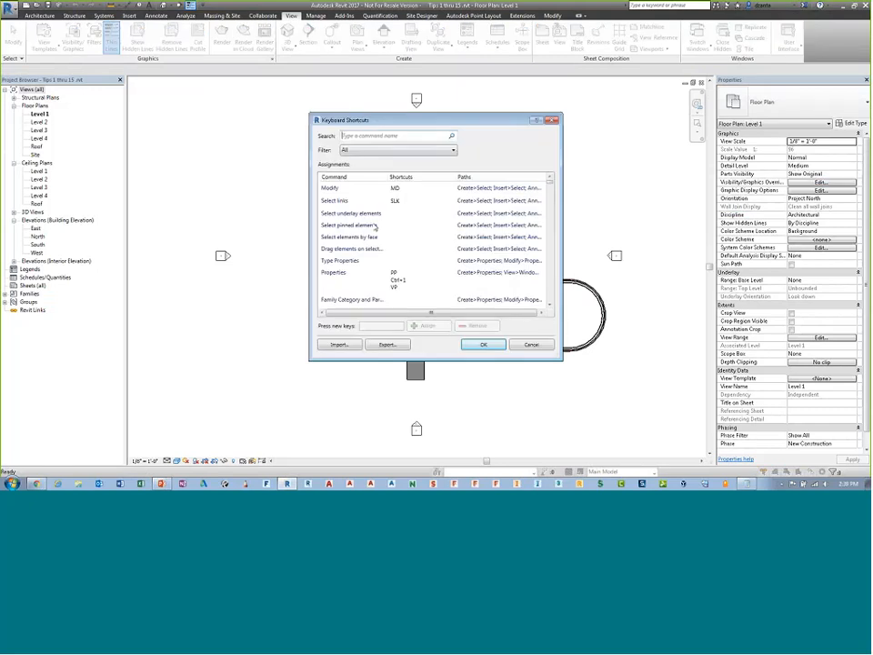
left_click(370, 138)
type("keyboa")
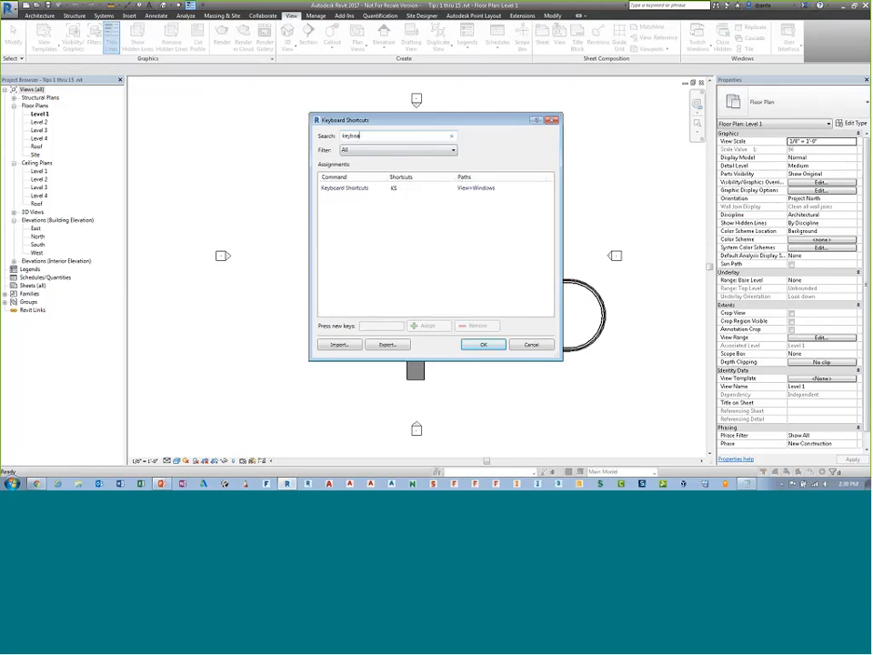
type("rd")
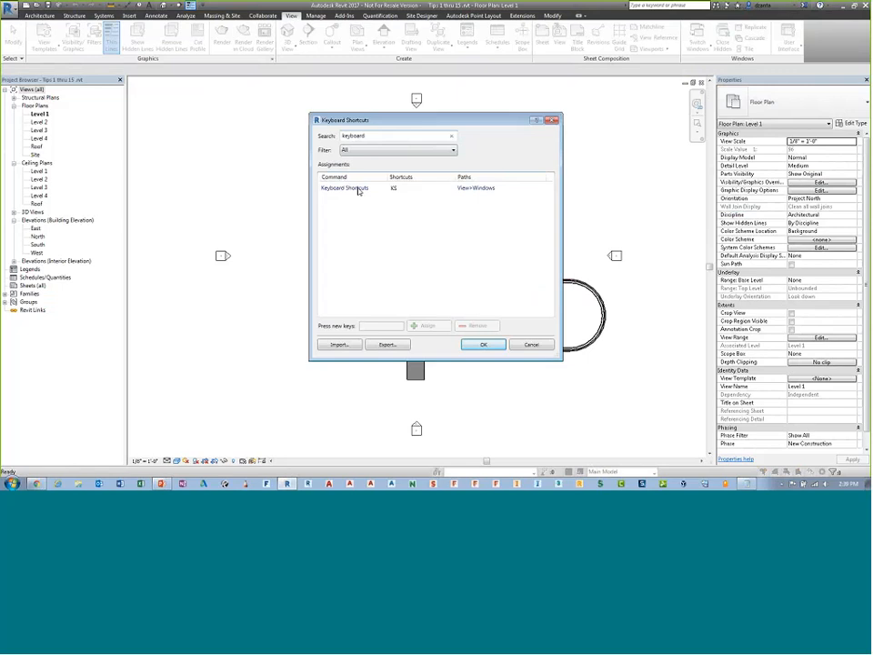
left_click(531, 345)
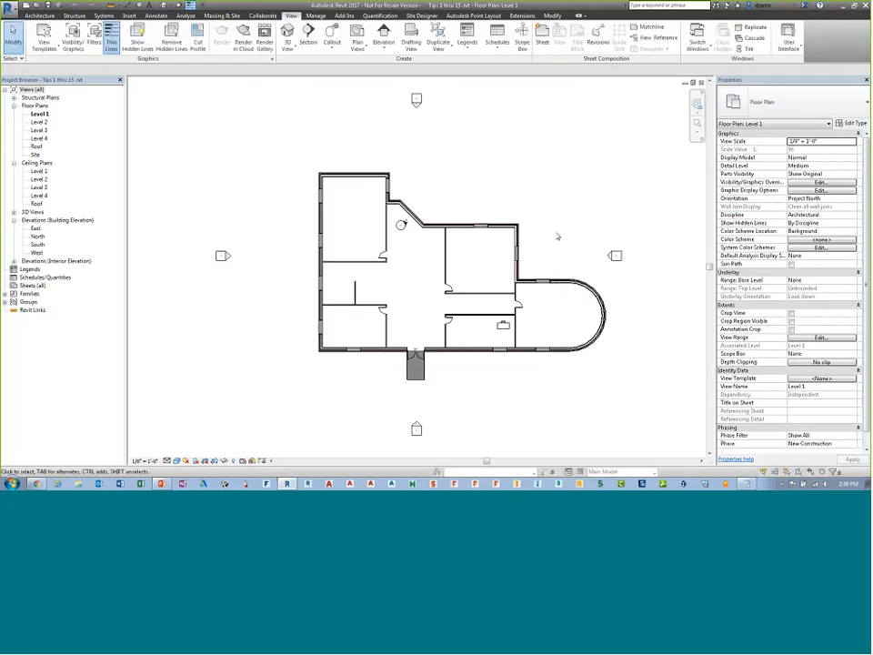
Test the KS command alias by reopening the Keyboard Shortcuts dialog, and close it without changes
key("k")
key("s")
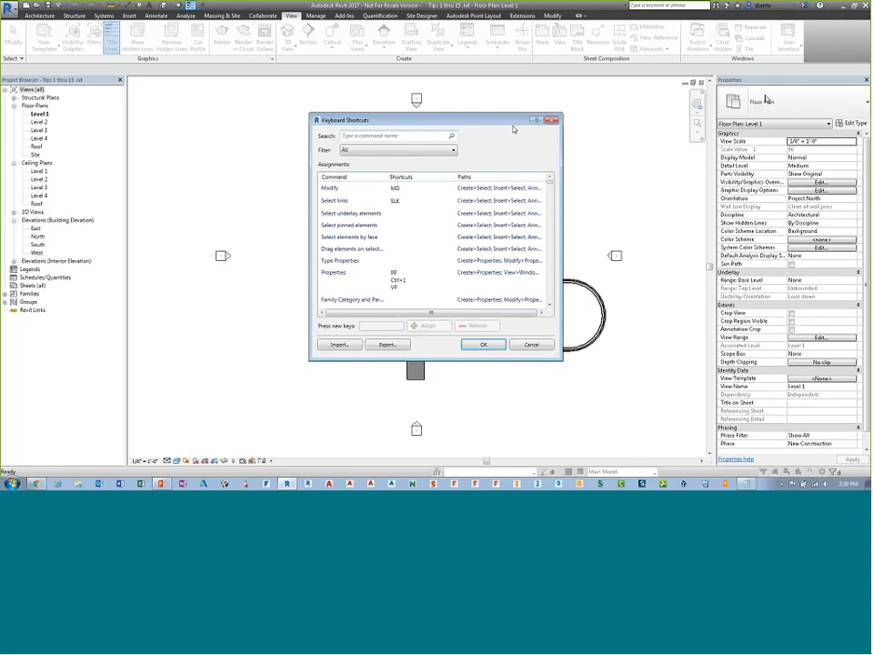
left_click(552, 121)
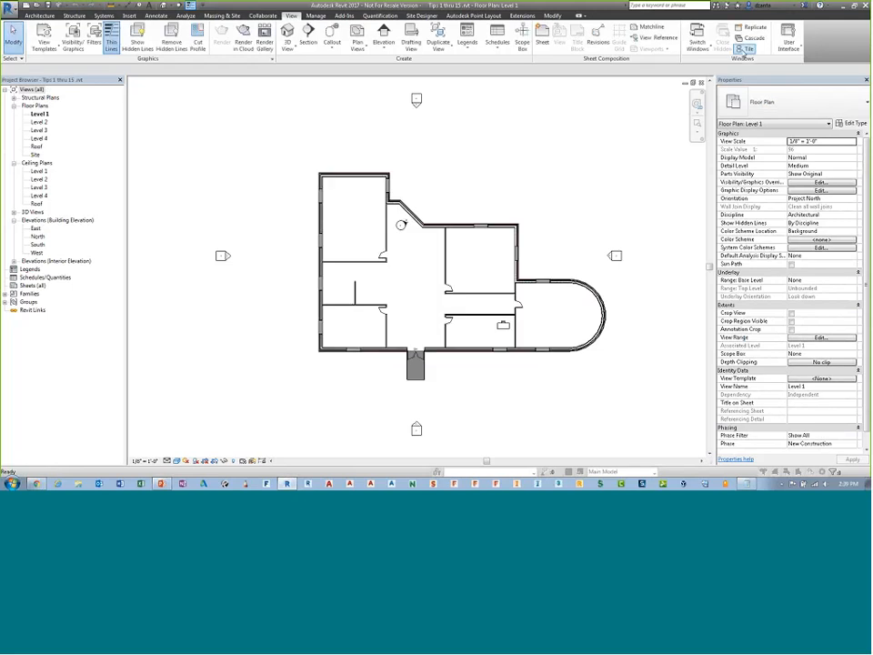
Search the Keyboard Shortcuts list for "properties" and examine the shortcuts assigned to the Properties command
left_click(779, 47)
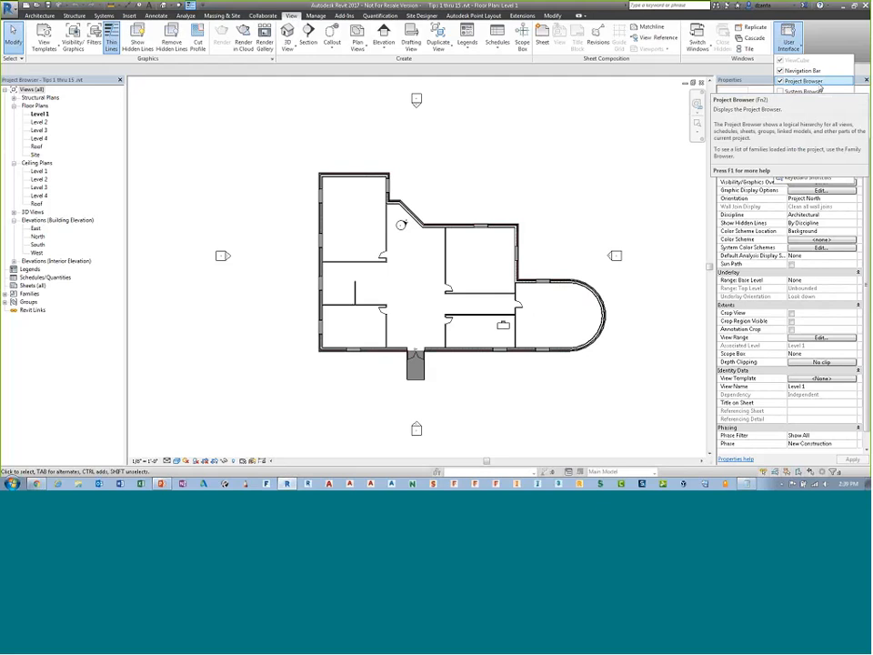
left_click(623, 130)
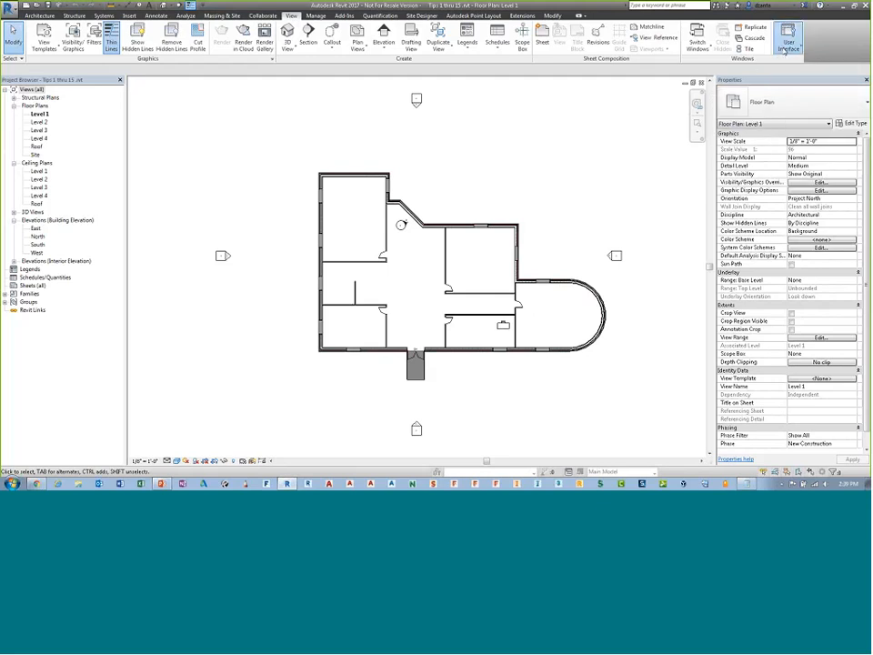
left_click(785, 46)
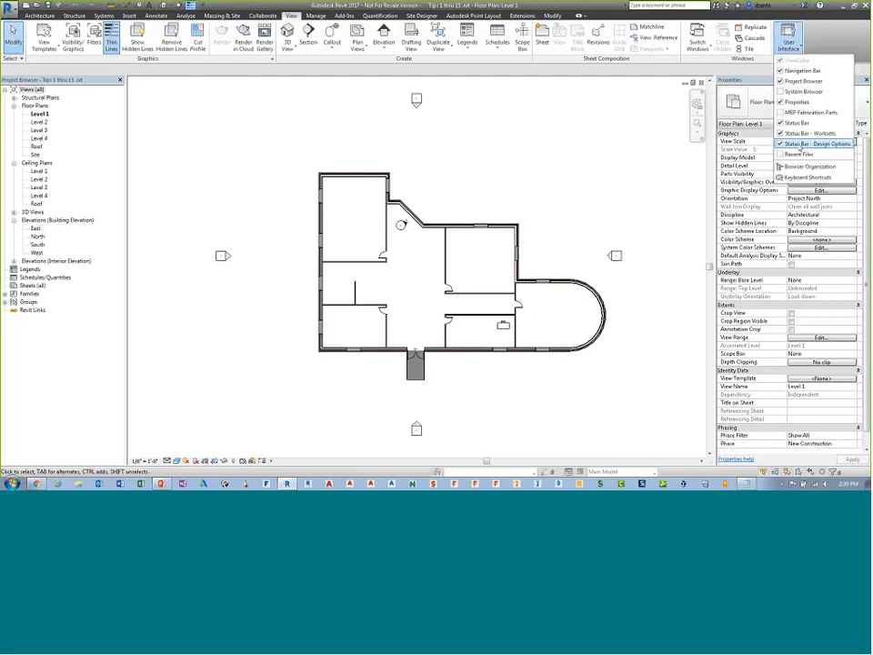
left_click(805, 177)
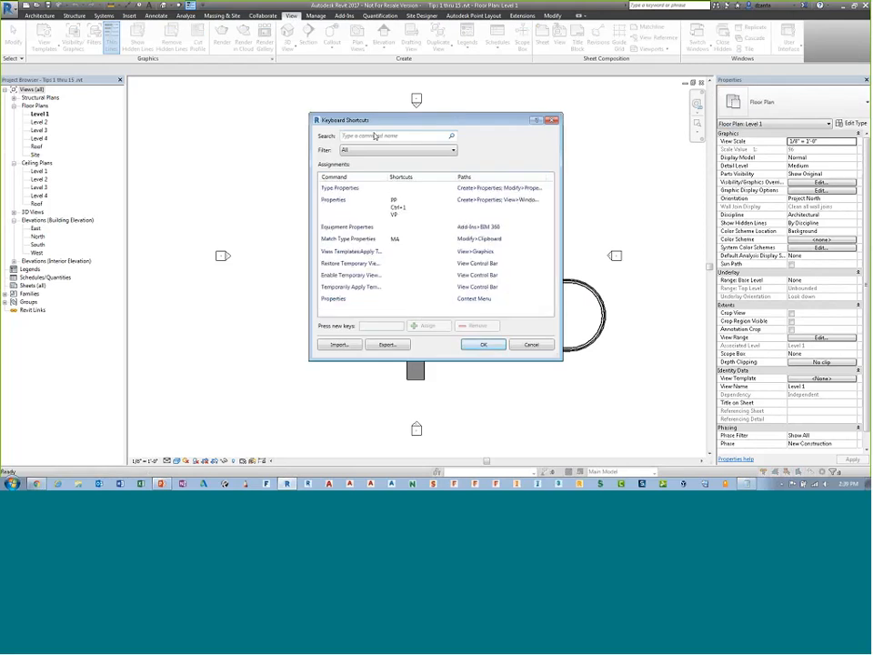
type("properties")
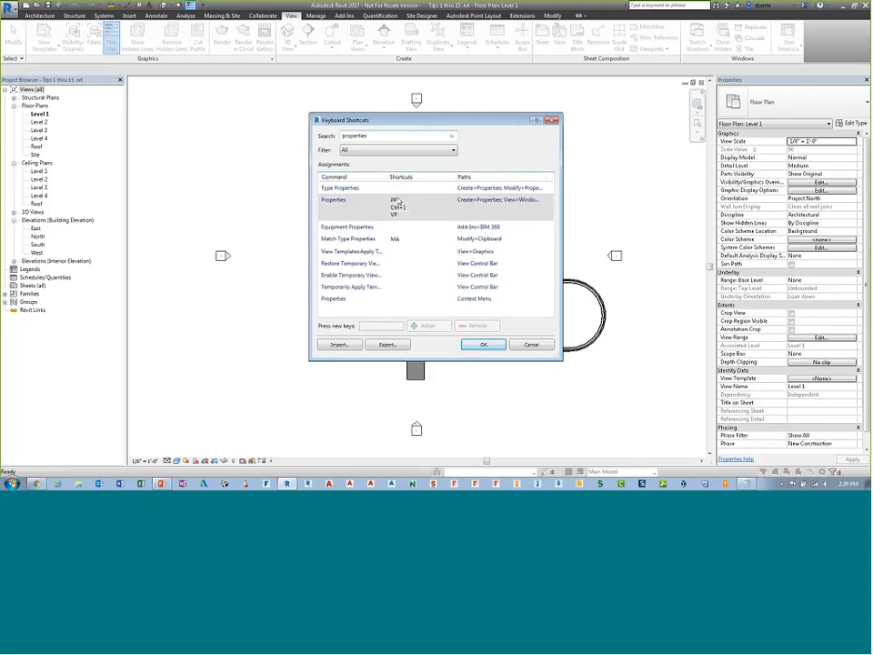
left_click(433, 208)
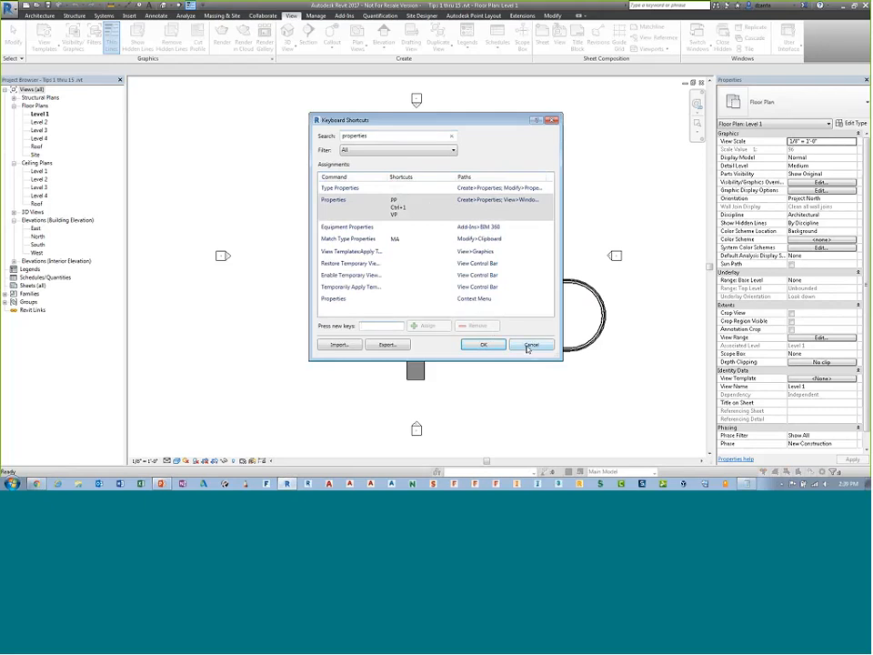
Search the shortcut list for "project" to check the Project Browser's assignment, and close the dialog without changes
left_click_drag(367, 136, 325, 139)
type("pro")
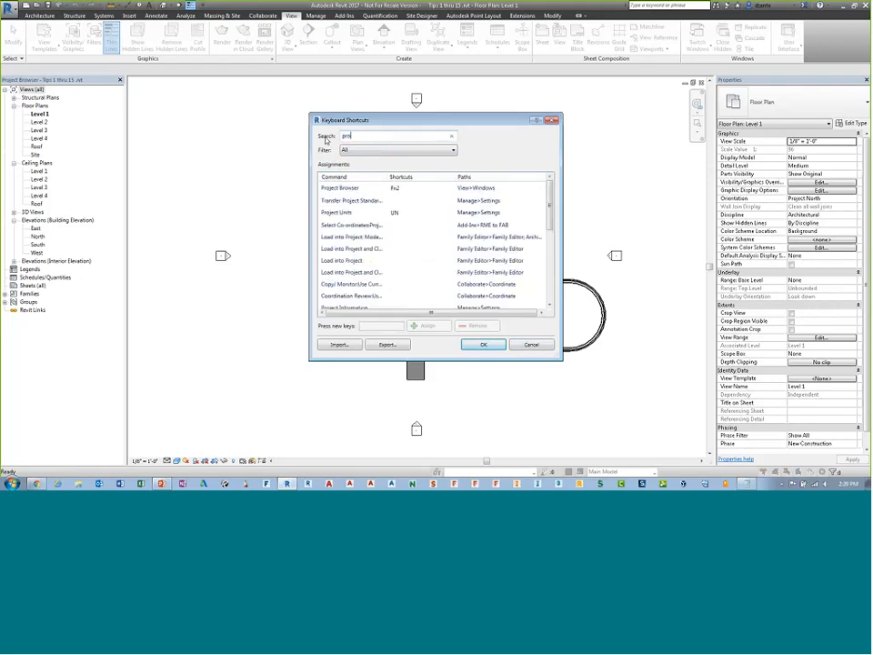
type("ject")
left_click(532, 345)
Hide and redisplay the Project Browser, and do the same with the Properties palette
key("F2")
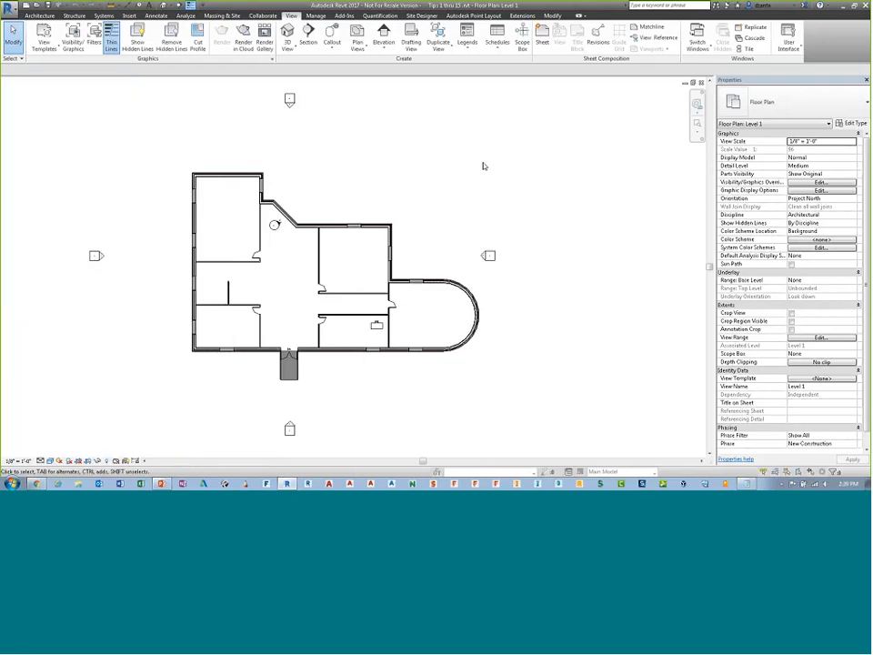
key("F2")
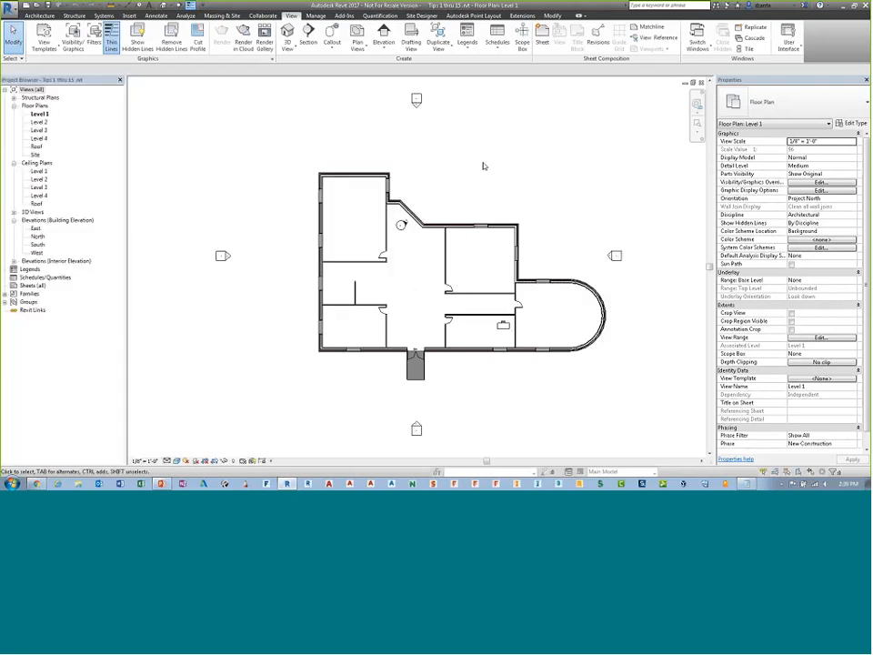
key("ctrl+1")
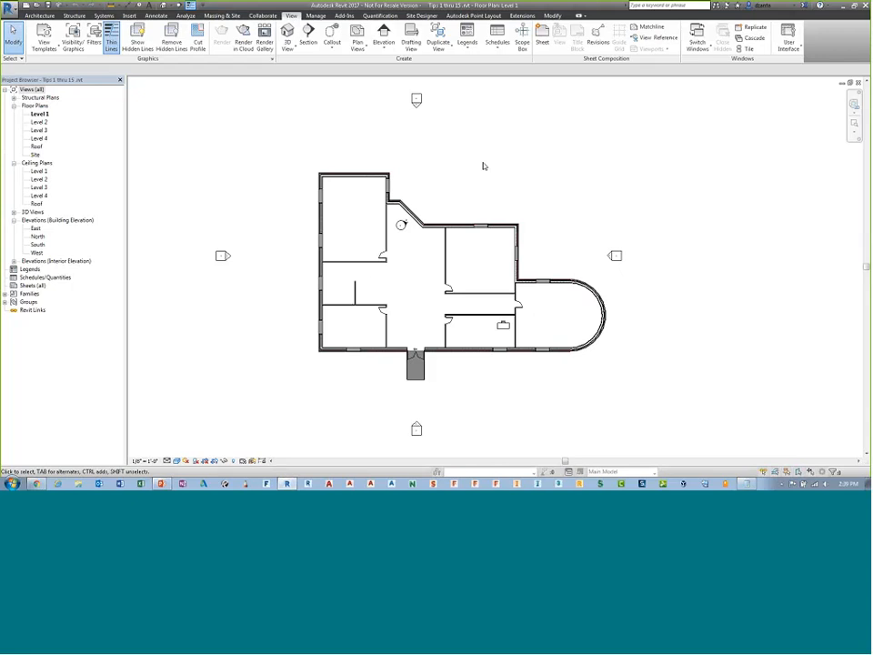
key("ctrl+1")
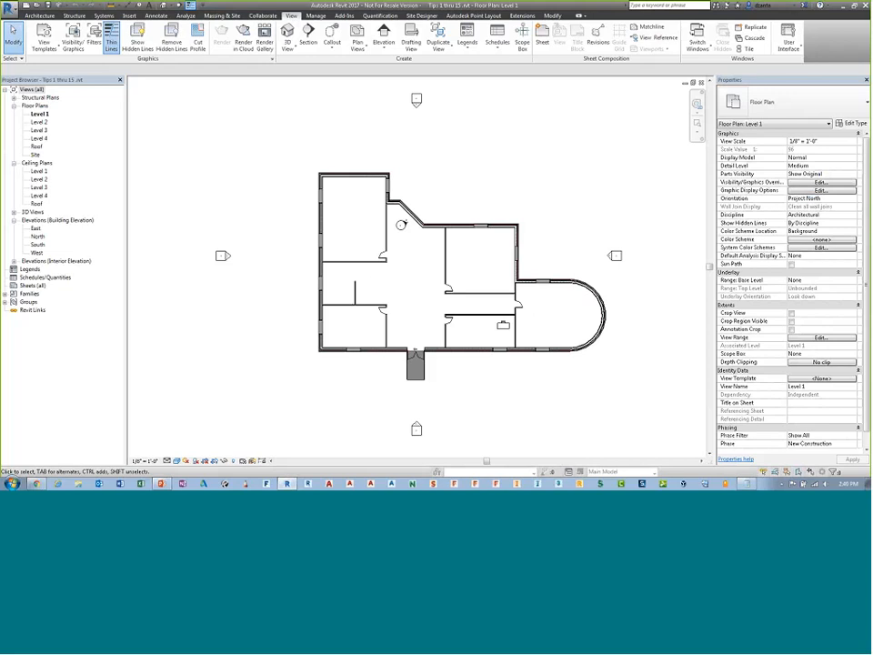
Examine the tools in the Architecture, Extensions, Autodesk Point Layout, Quantification and Add-Ins ribbon sections
key("alt+Tab")
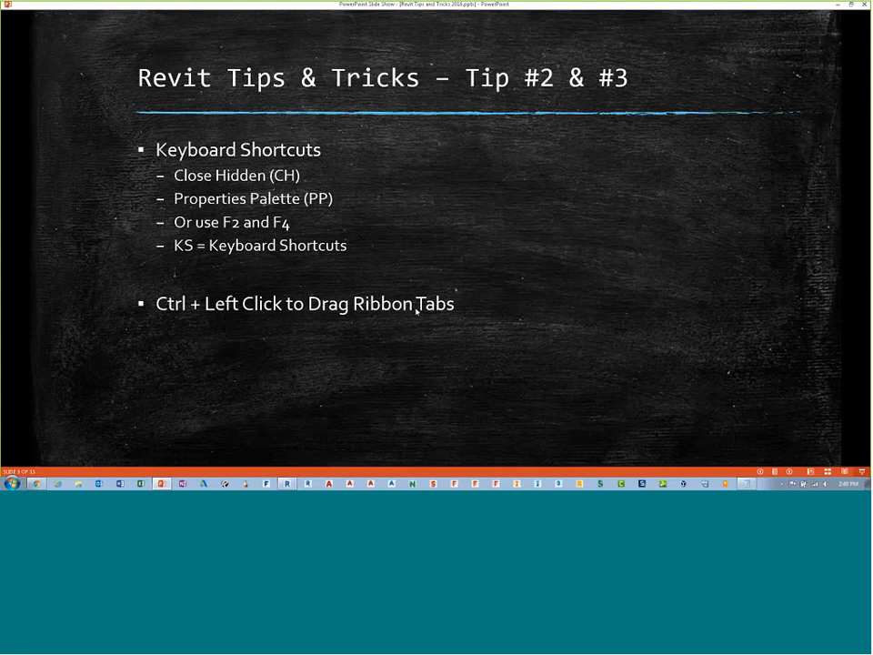
key("alt+Tab")
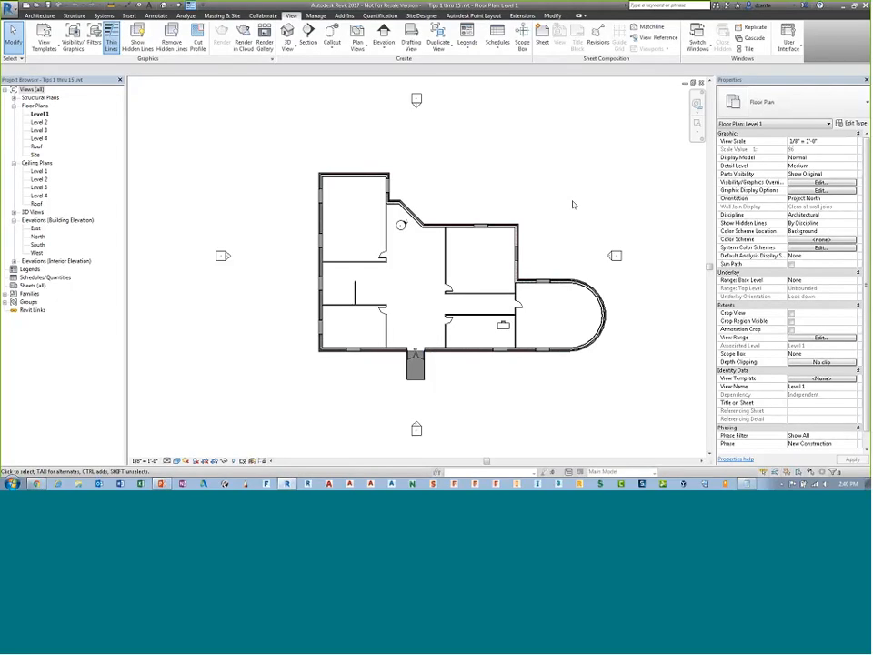
left_click(44, 16)
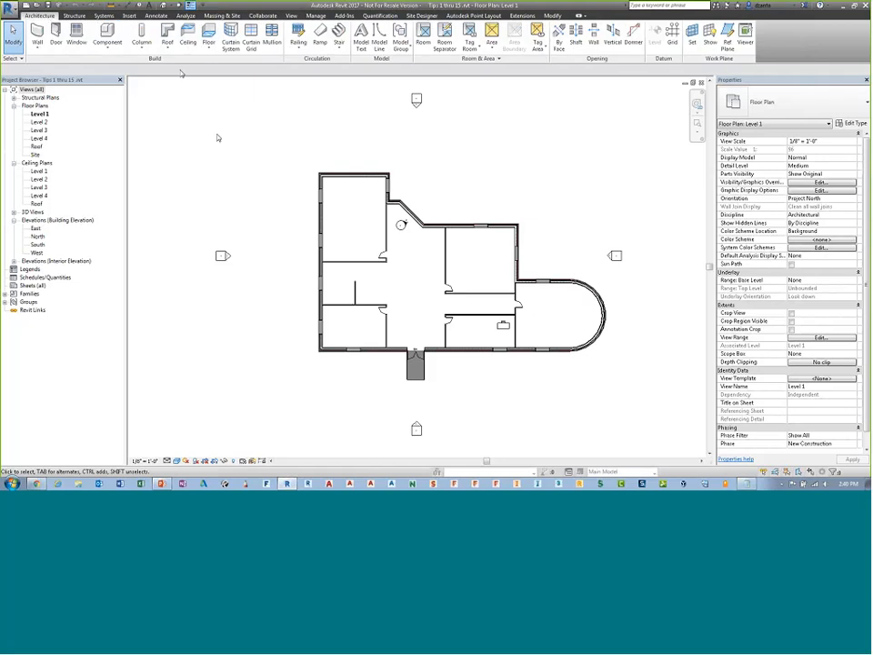
left_click(527, 17)
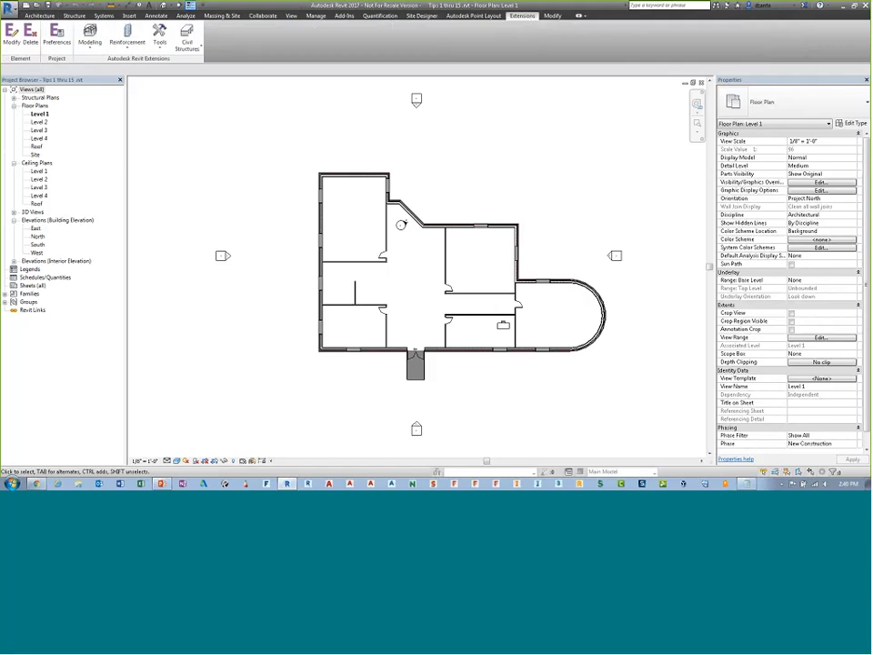
left_click(474, 16)
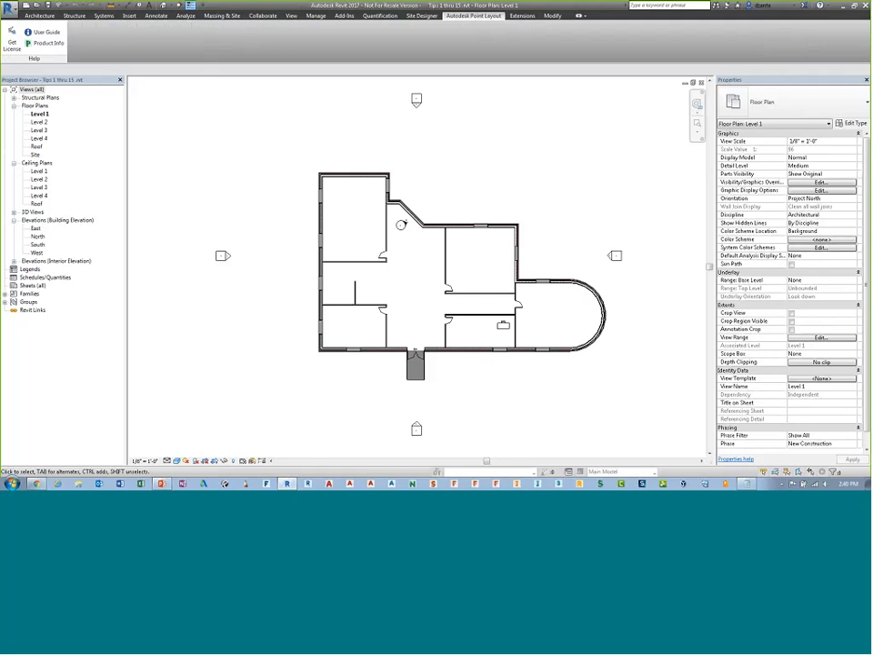
left_click(380, 16)
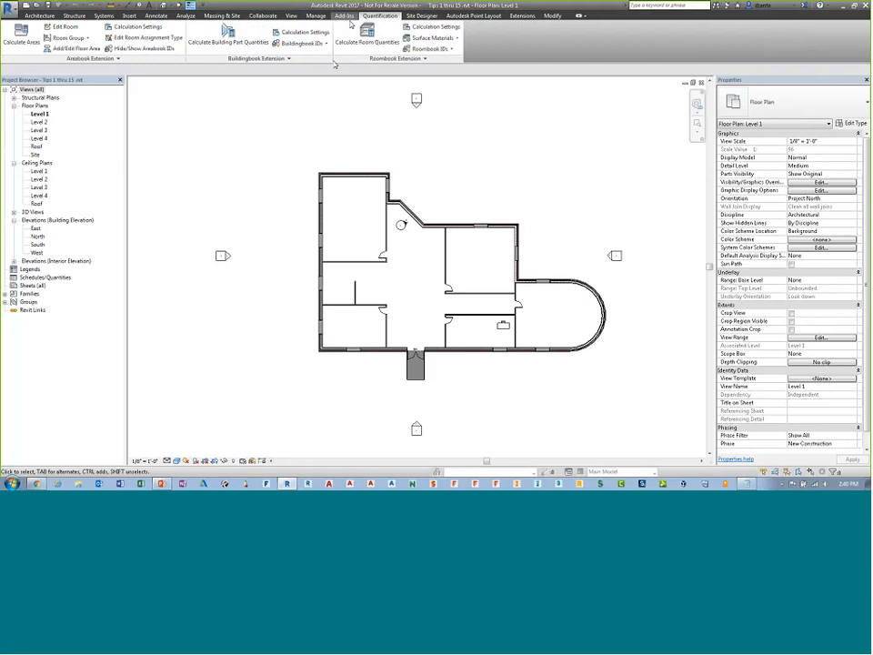
left_click(346, 17)
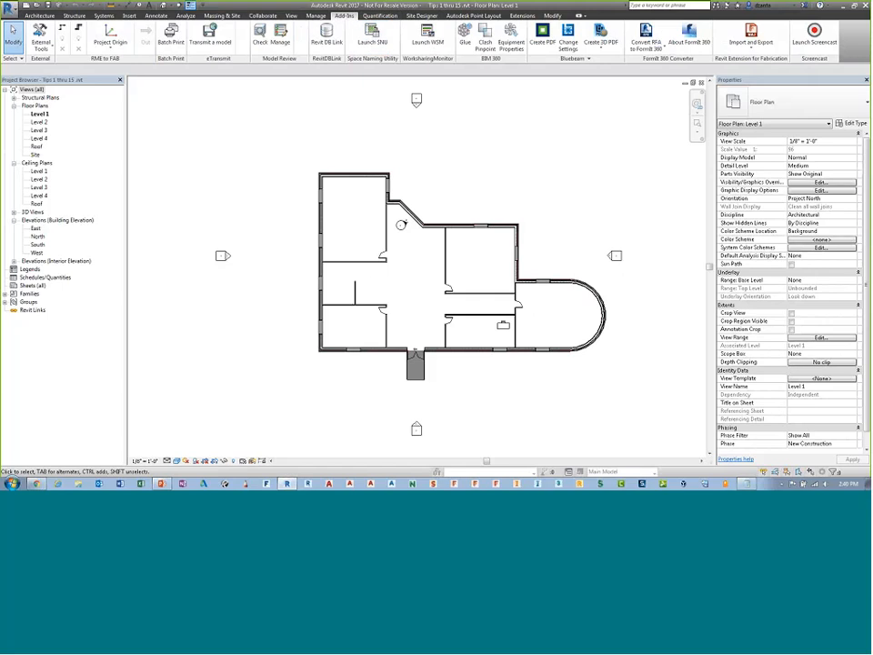
Reorder the ribbon so that Add-Ins sits between Site Designer and Autodesk Point Layout
key("alt+Tab")
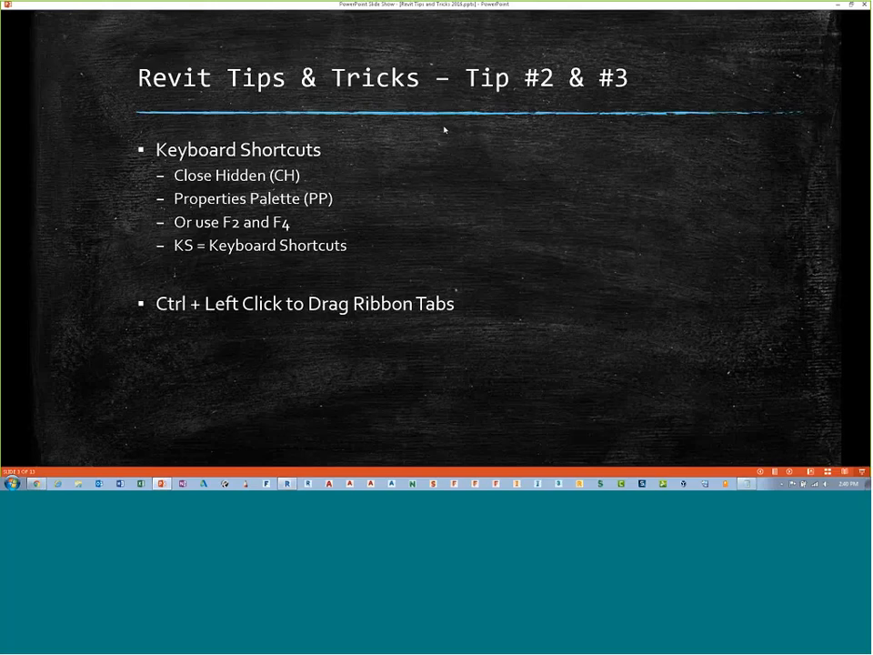
key("alt+Tab")
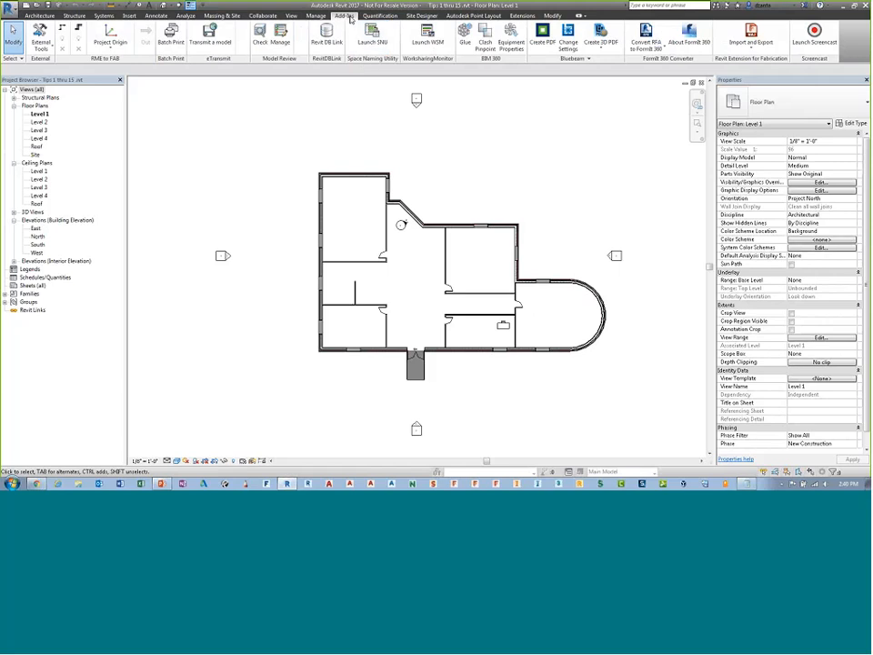
left_click_drag(350, 17, 391, 20)
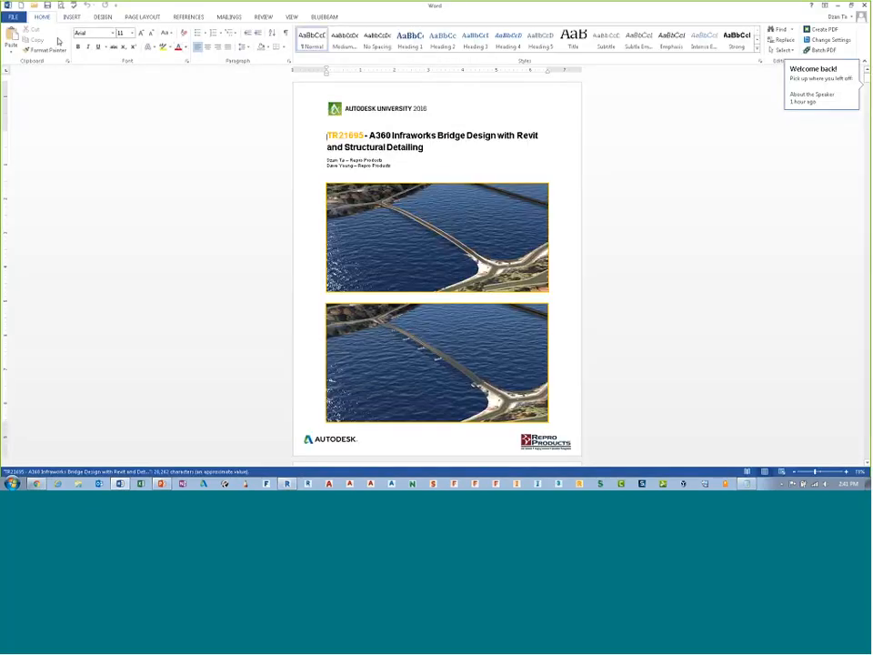
Cycle through Word's ribbon sections to view their commands, and close the document
scroll(236, 52, "down", 2)
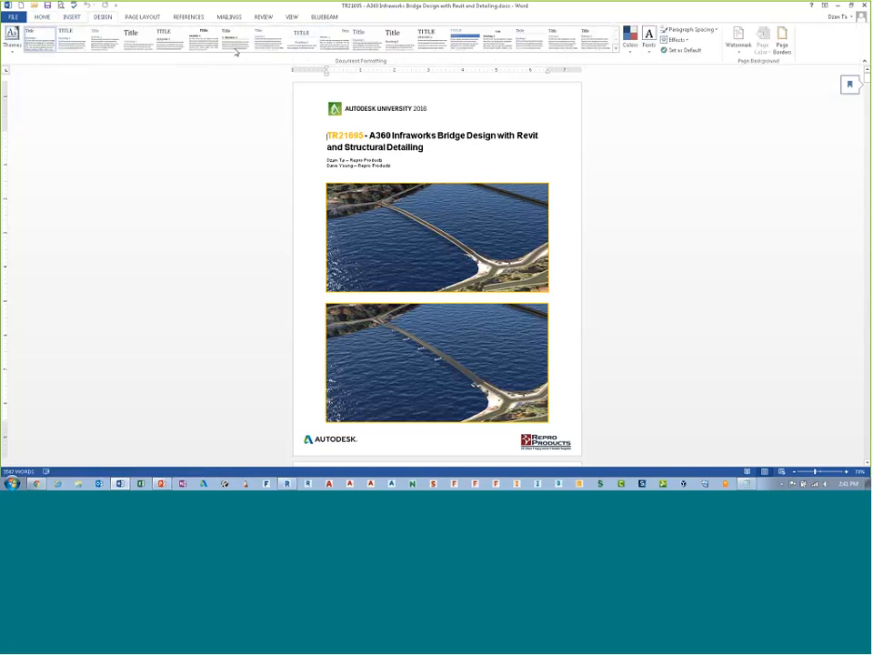
scroll(234, 53, "down", 5)
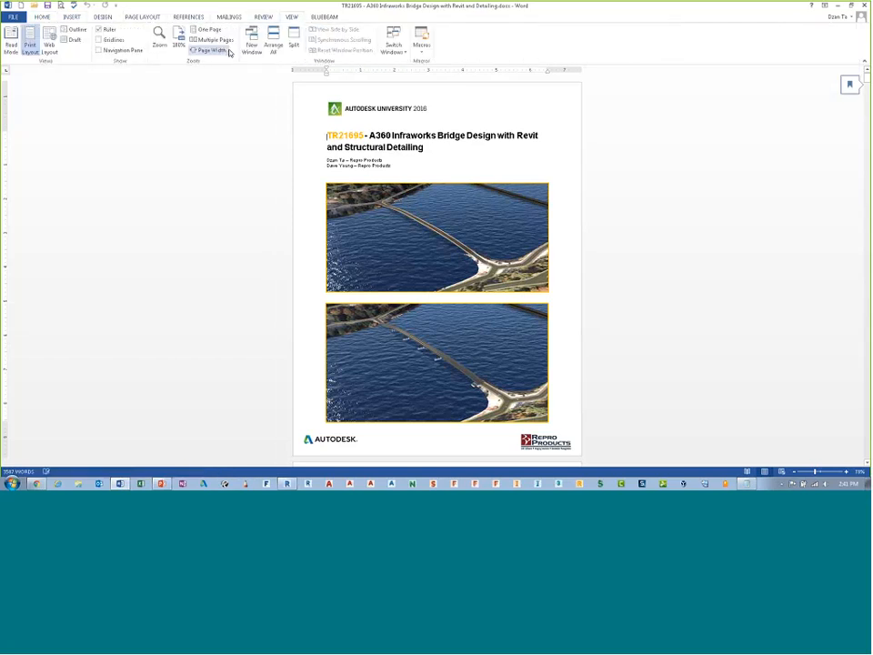
scroll(229, 52, "down", 1)
scroll(229, 53, "up", 8)
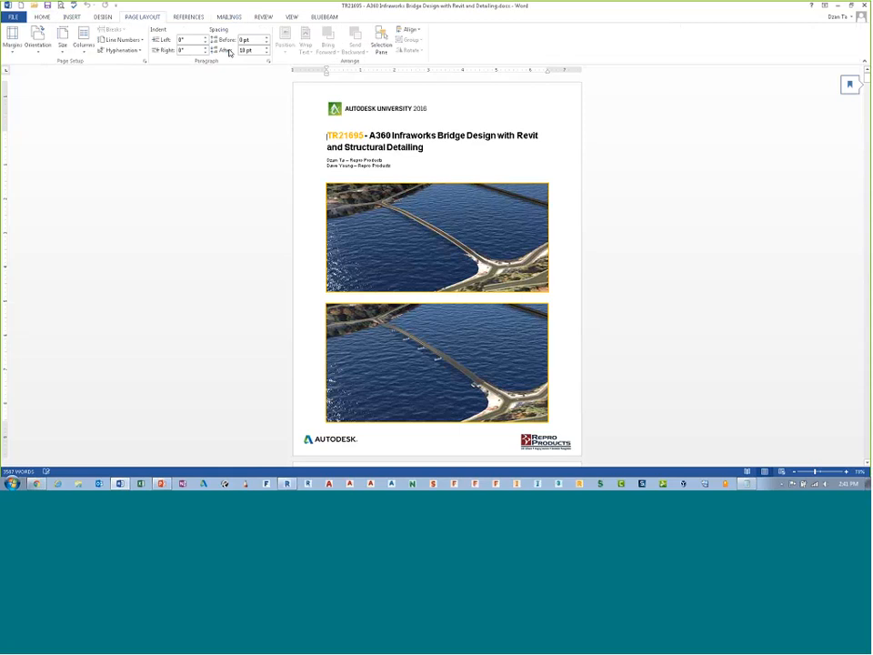
scroll(229, 53, "down", 4)
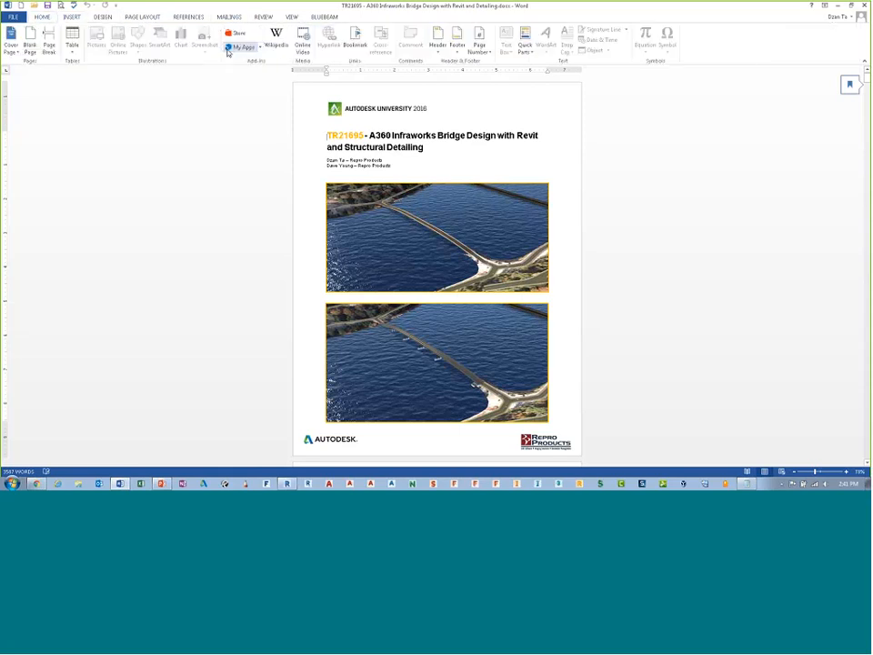
left_click(864, 6)
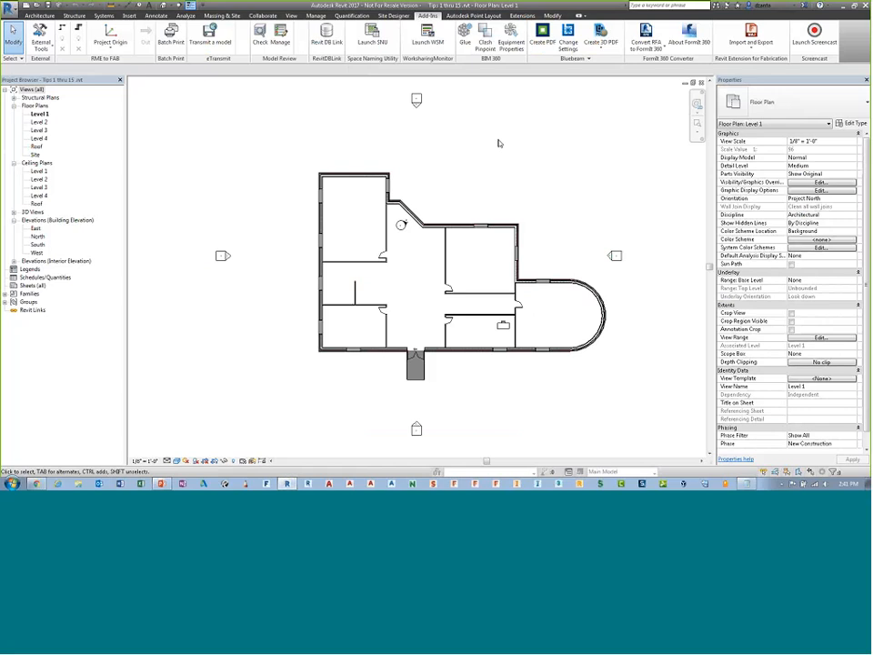
Switch to the PowerPoint slide show and advance it to the Tip #4, #5 & #6 slide
key("alt+Tab")
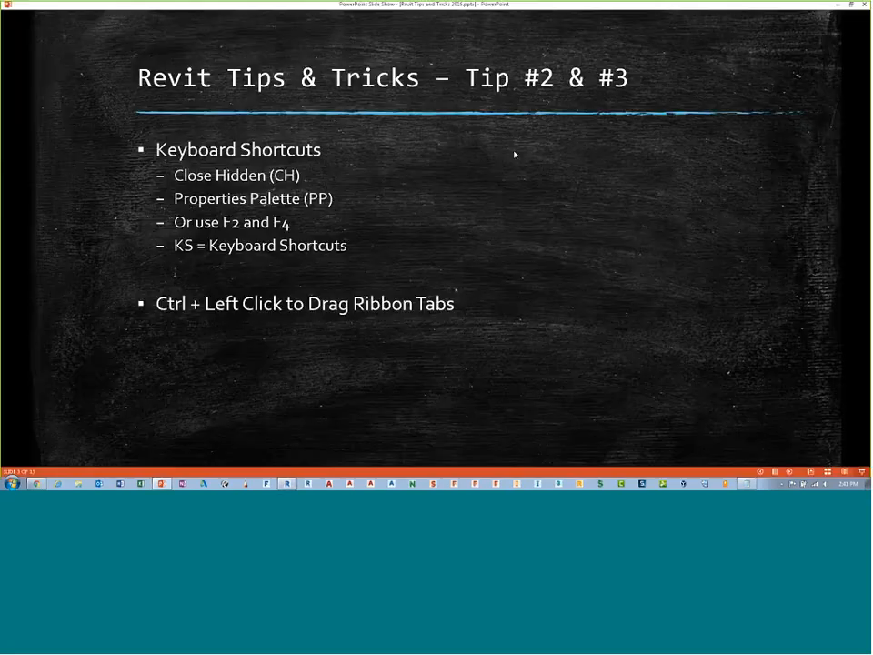
left_click(525, 175)
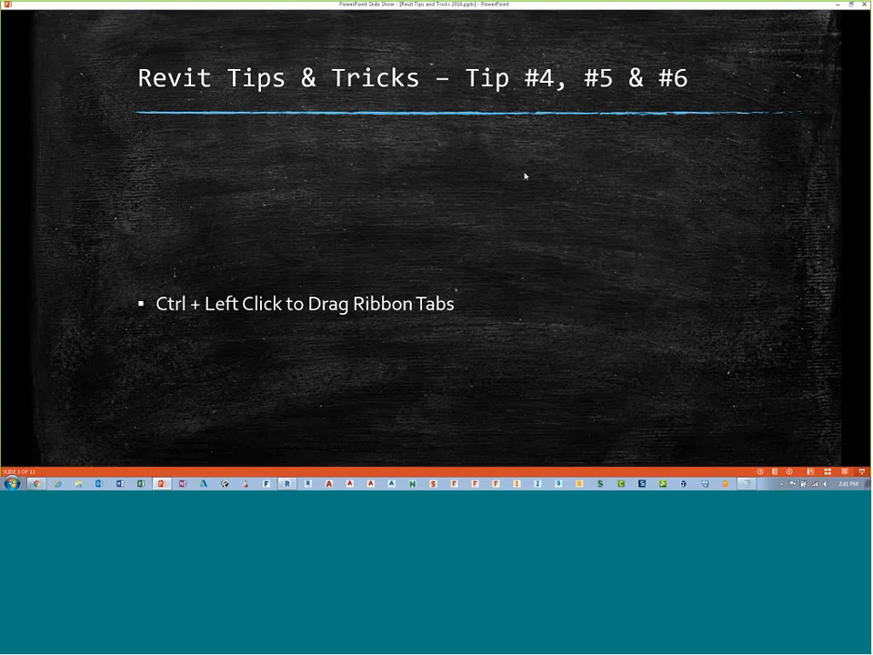
Advance the slide show, switch to Revit and browse the Downloads, Documents and Temp places in the Open dialog
left_click(525, 176)
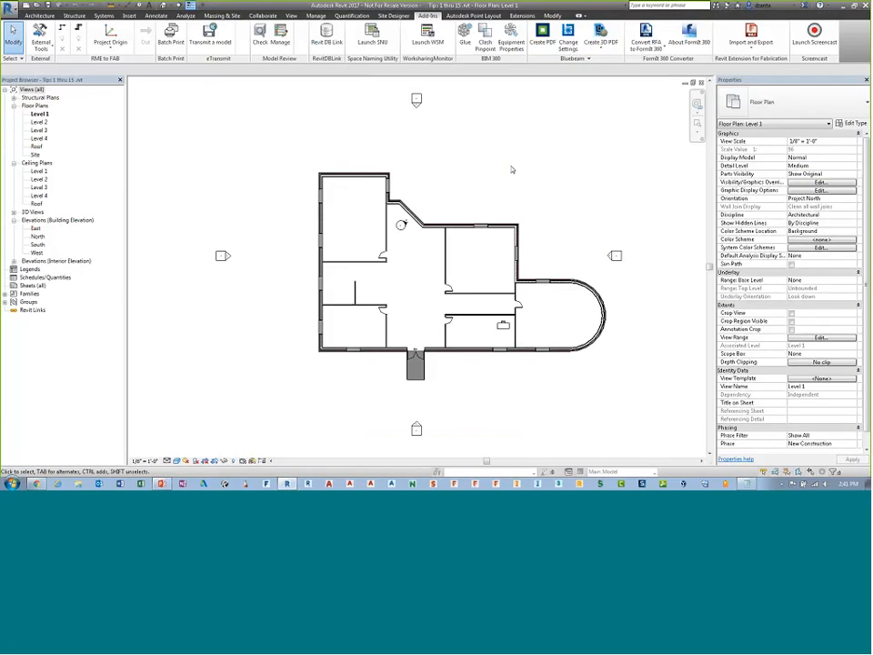
key("ctrl+o")
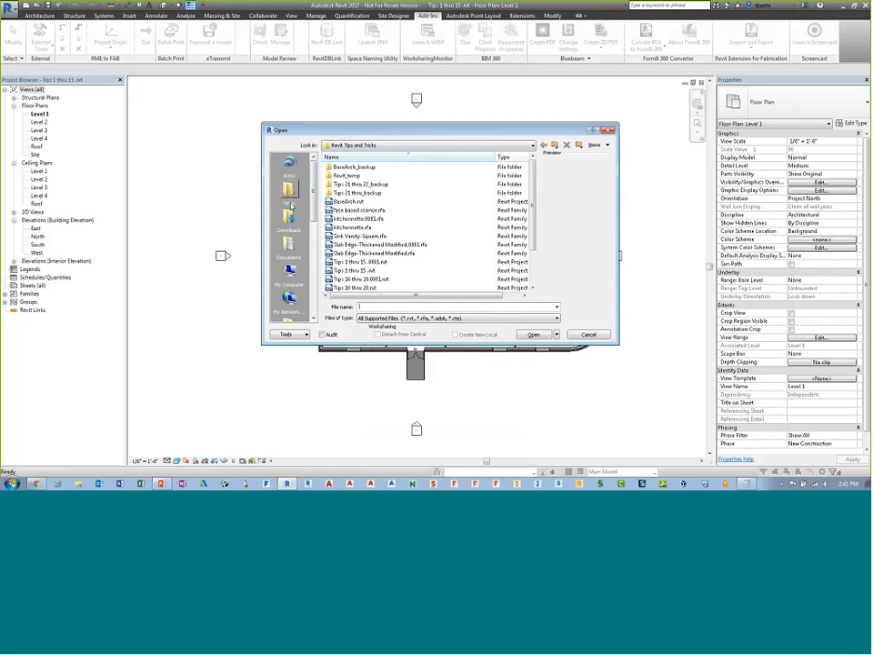
left_click(289, 214)
left_click(287, 245)
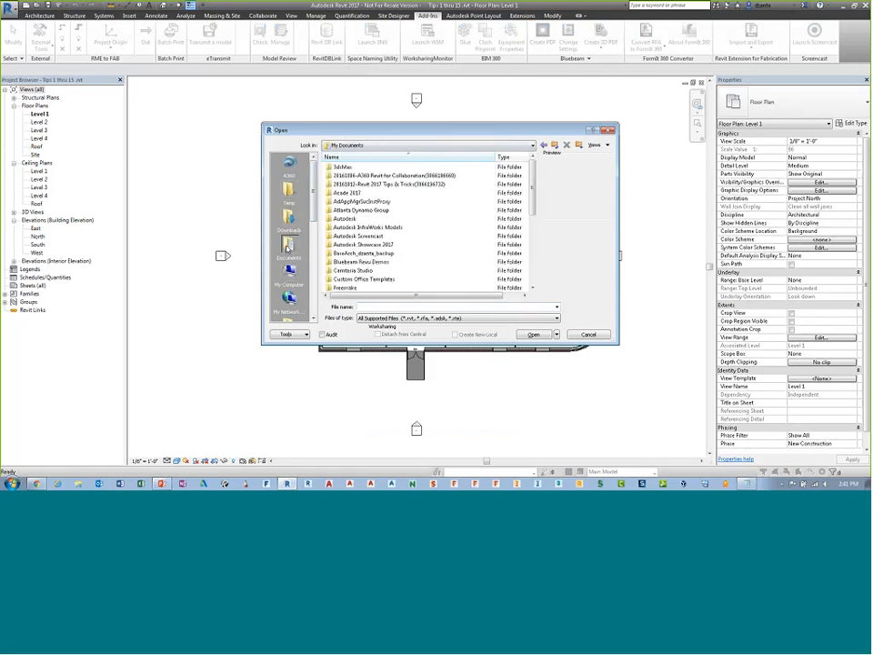
left_click(289, 190)
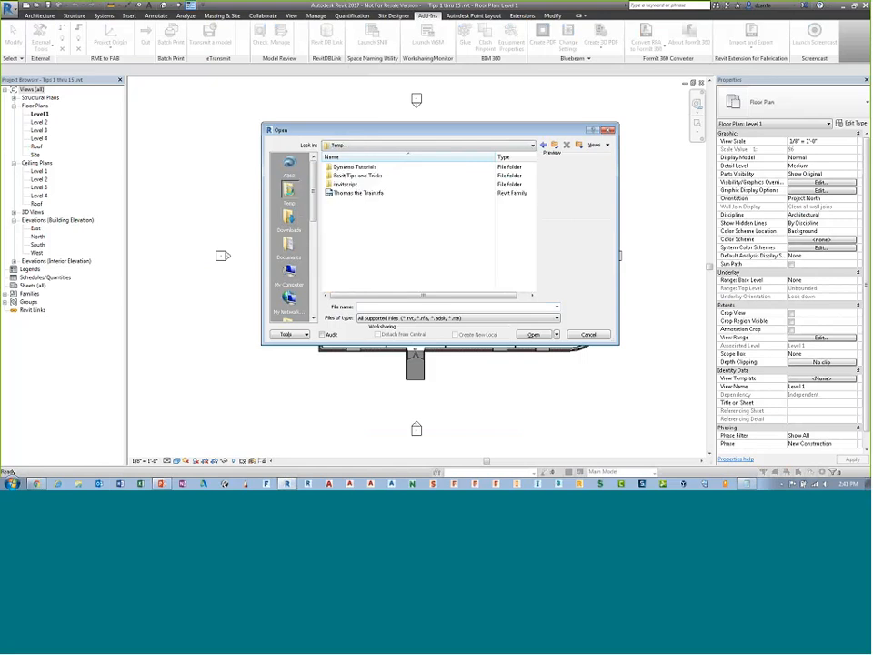
Choose Temp as the current folder and try to add it to Places in the Open dialog
left_click(377, 146)
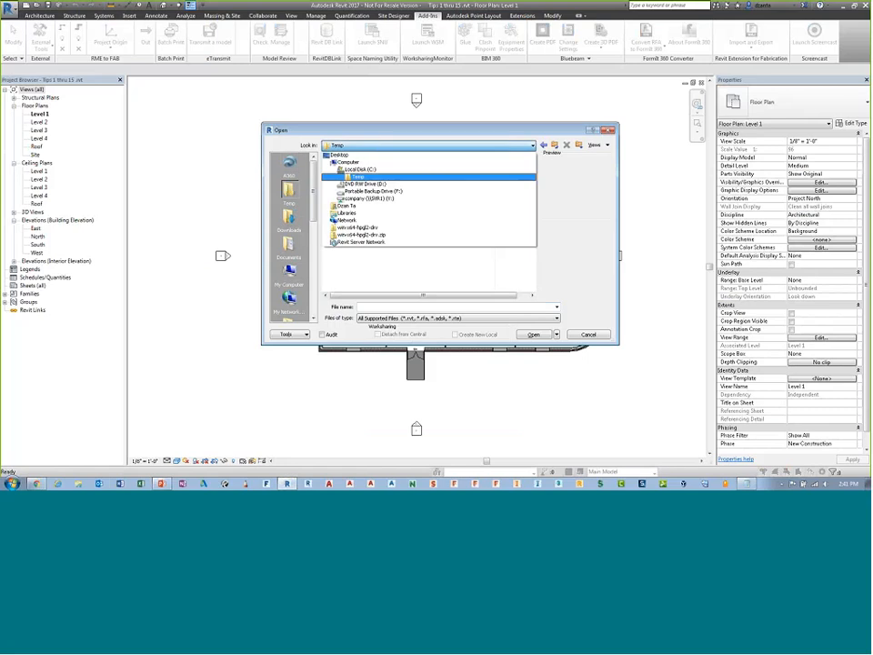
left_click(360, 176)
left_click(605, 146)
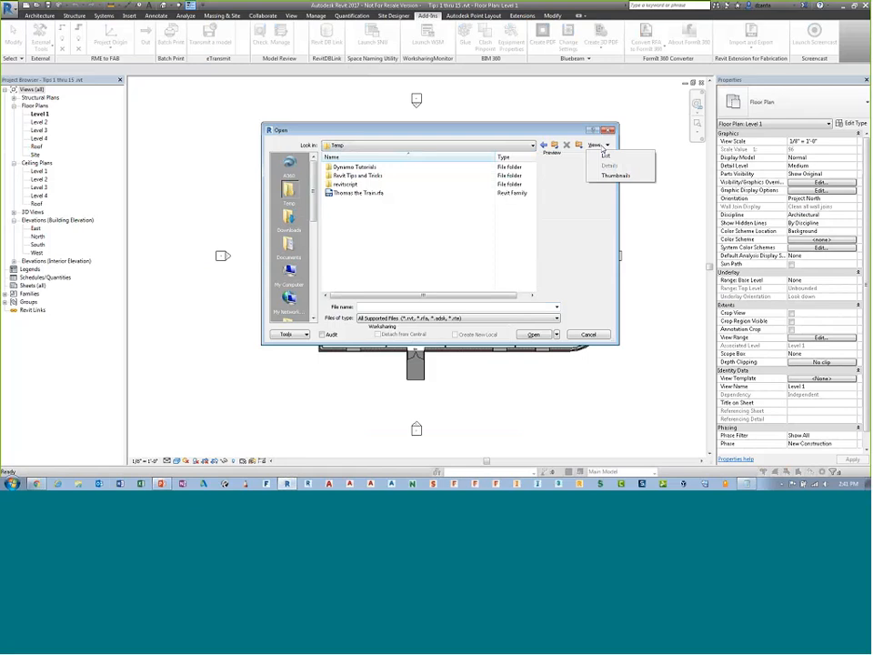
left_click(287, 334)
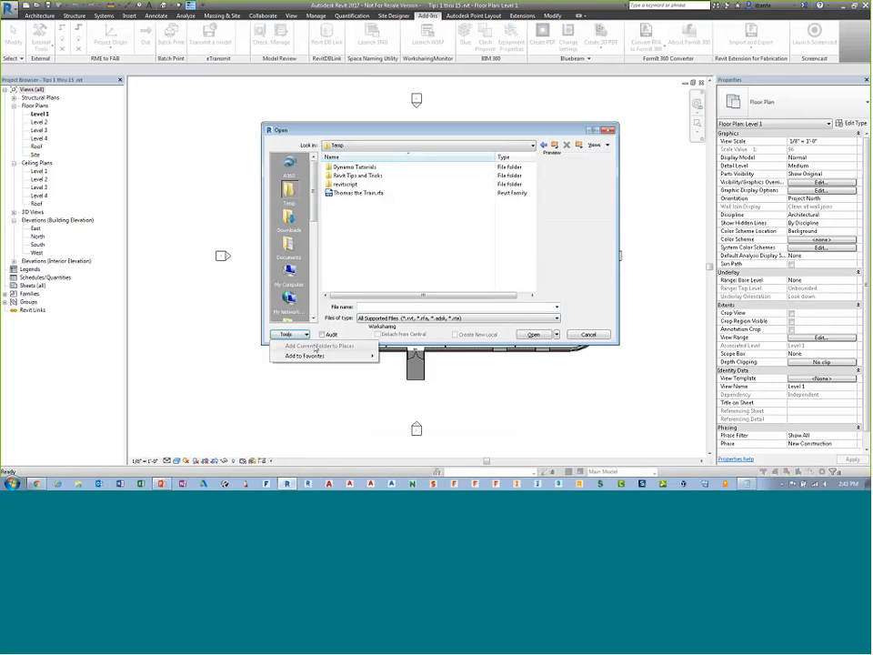
left_click(315, 348)
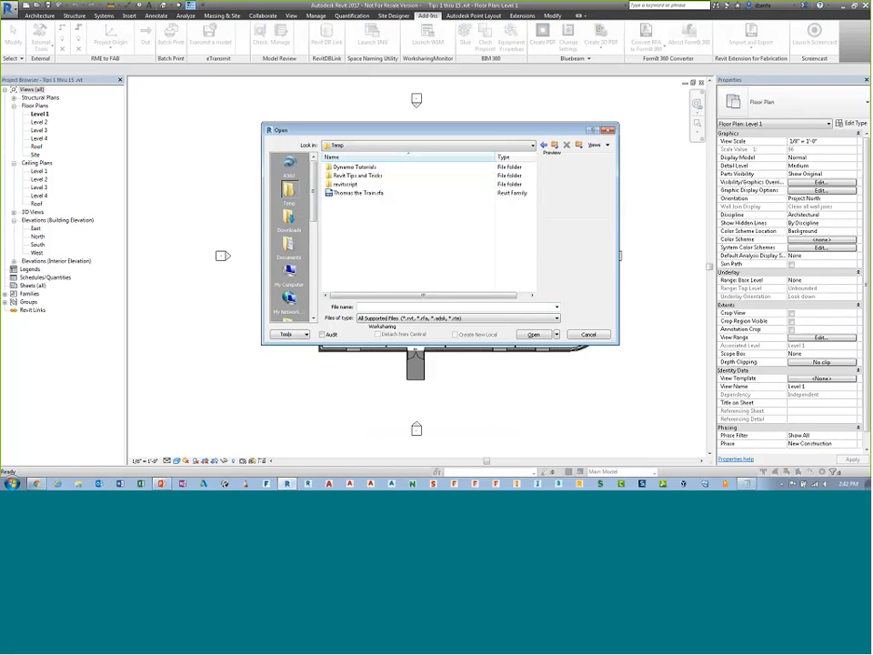
Create a folder named test inside Temp, add it to Places above Temp and open it from there
right_click(373, 236)
mouse_move(435, 336)
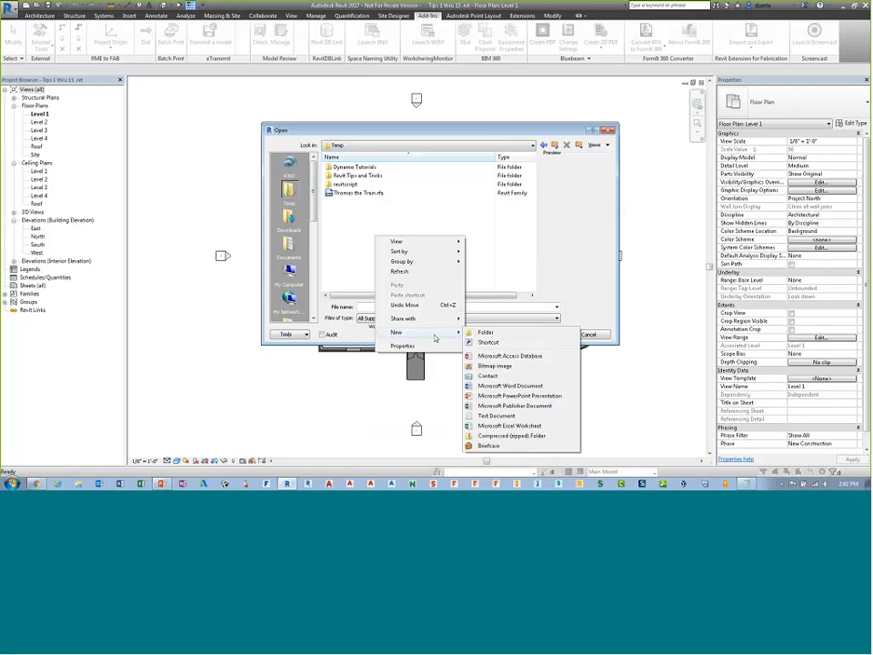
left_click(491, 332)
type("te")
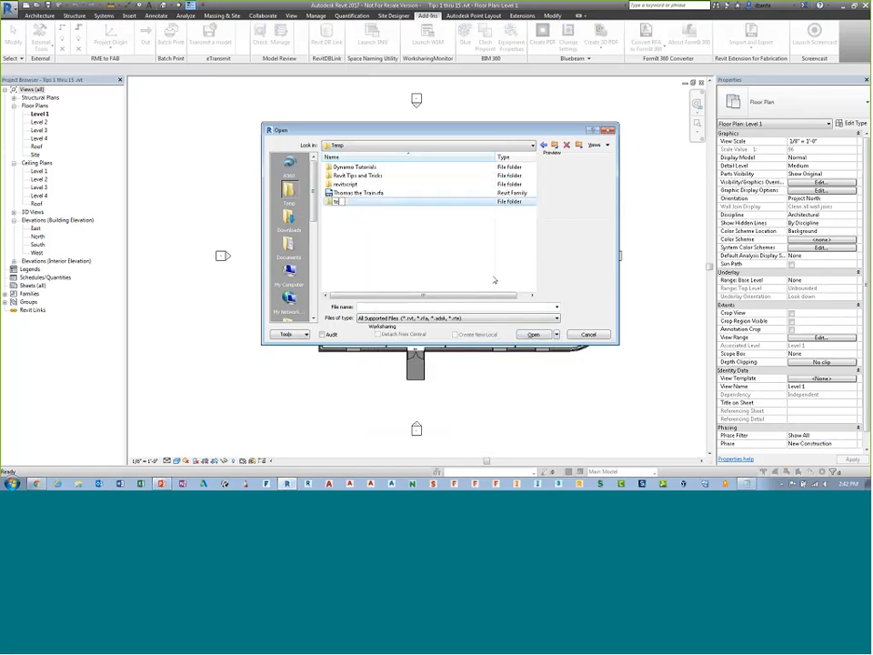
type("st")
key("Return")
left_click_drag(339, 203, 297, 206)
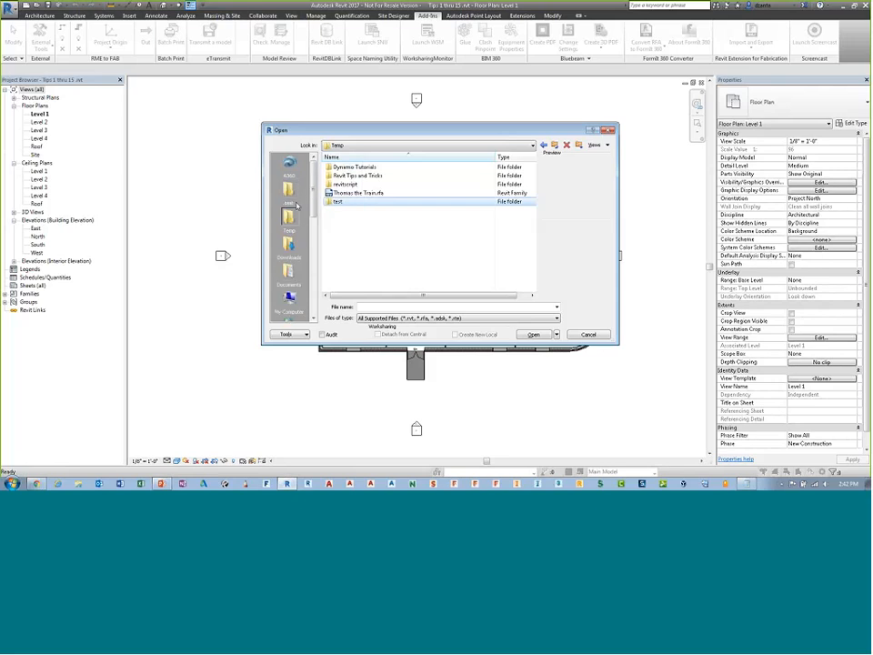
left_click(290, 195)
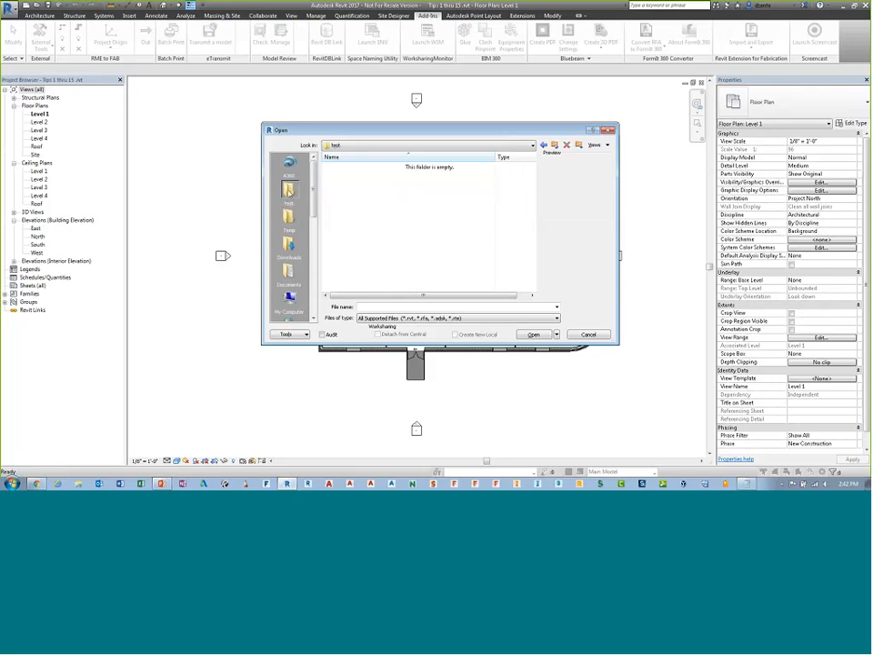
Remove the test folder from Places, return to the Temp folder and close the Open dialog without opening a file
right_click(291, 192)
left_click(313, 196)
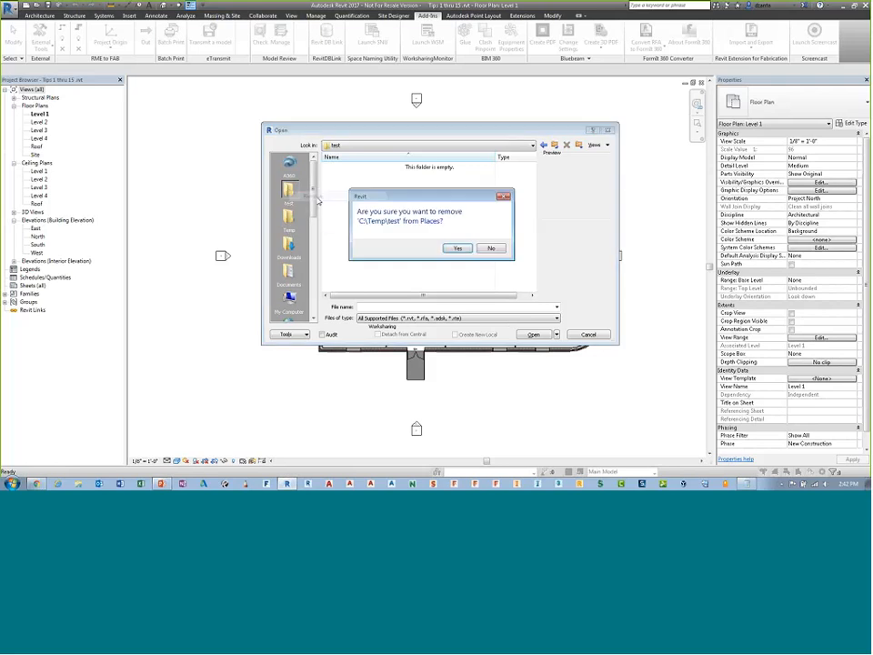
left_click(454, 246)
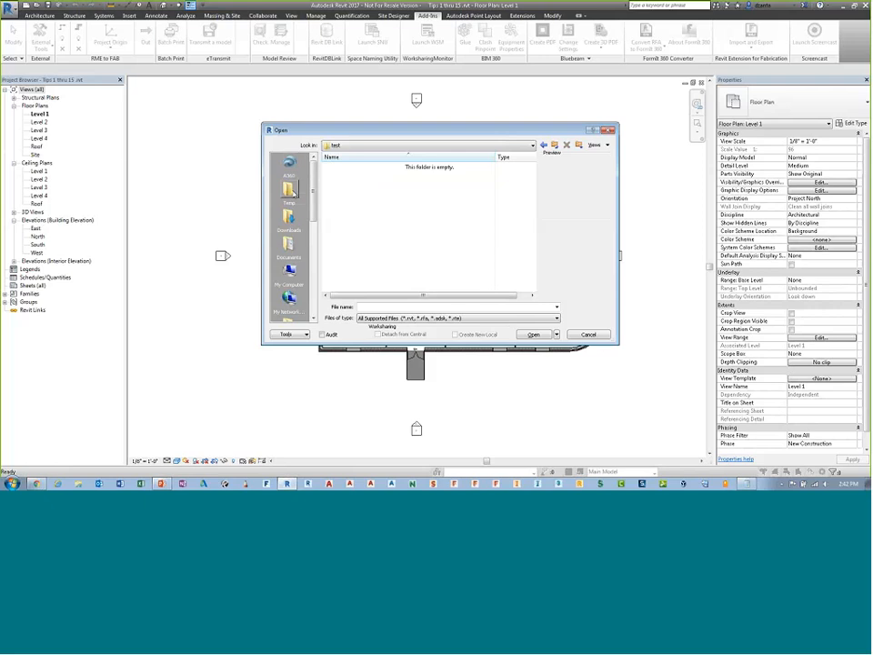
left_click(291, 188)
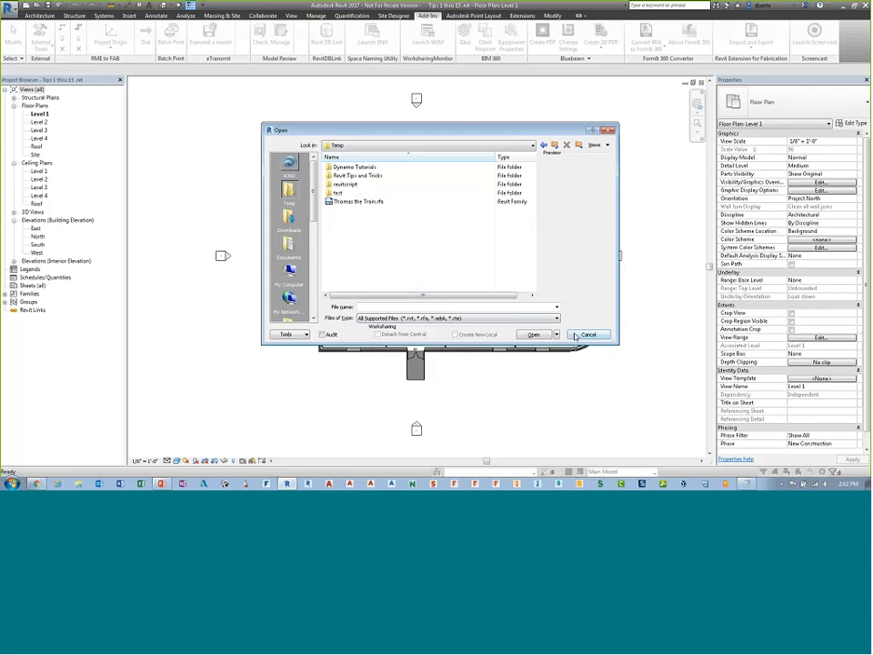
left_click(574, 336)
left_click(457, 248)
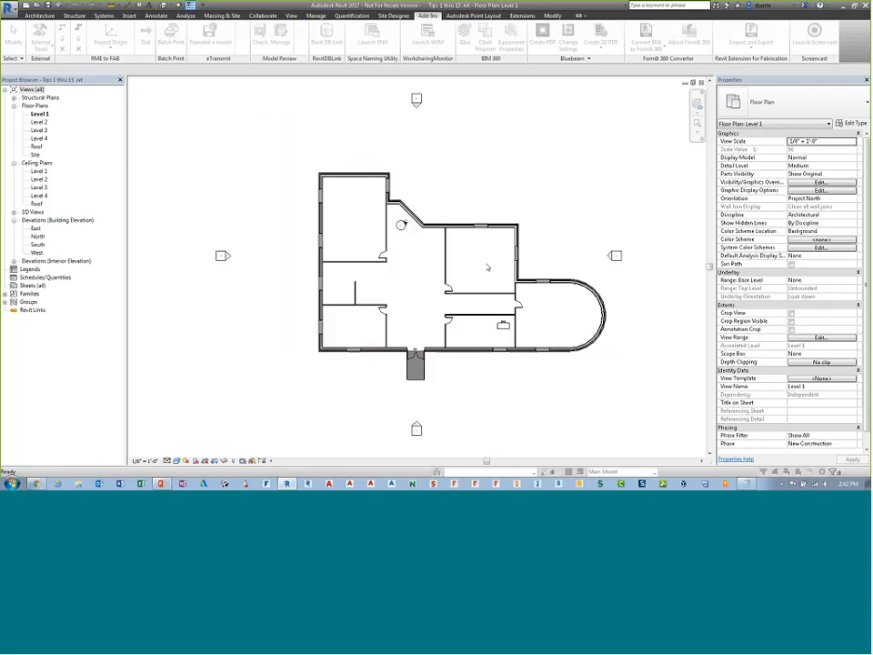
Switch to the PowerPoint slide show, advance it and return to the Level 1 floor plan in Revit
left_click(162, 484)
left_click(292, 193)
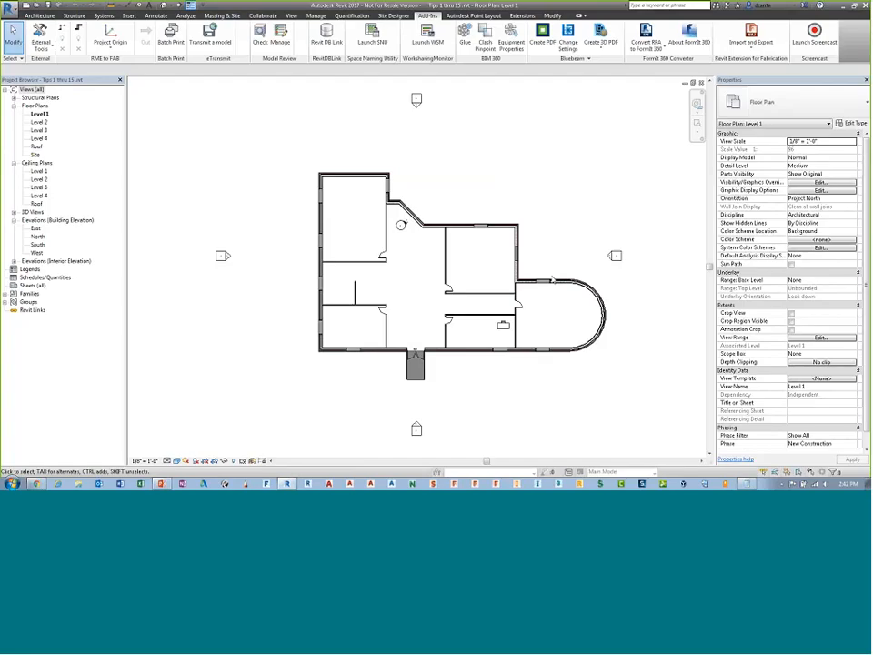
key("alt+Tab")
Pre-highlight the chain of exterior walls starting from the wall between the diagonal wall and the building corner
scroll(519, 186, "up", 2)
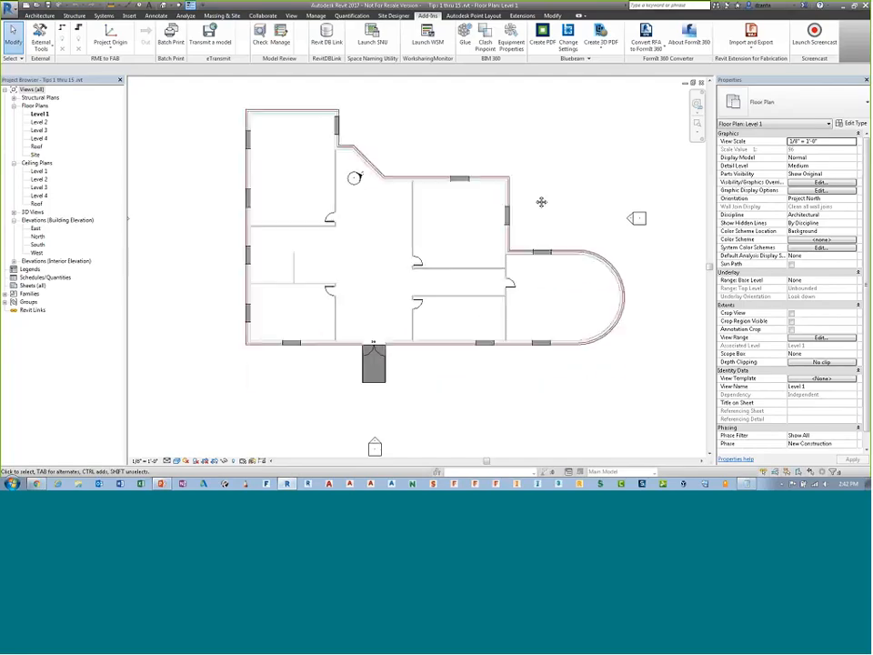
middle_click_drag(562, 197, 546, 202)
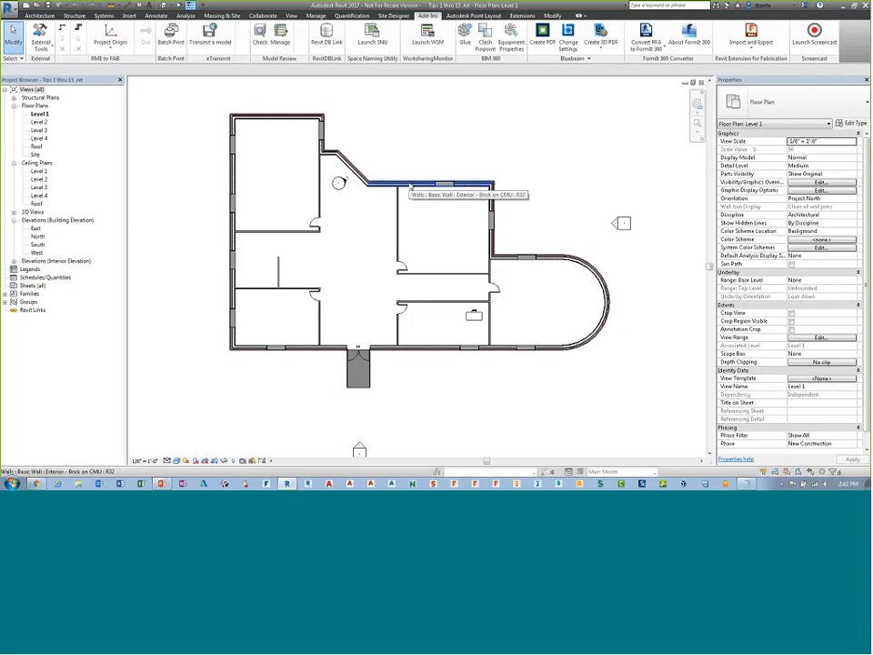
key("Tab")
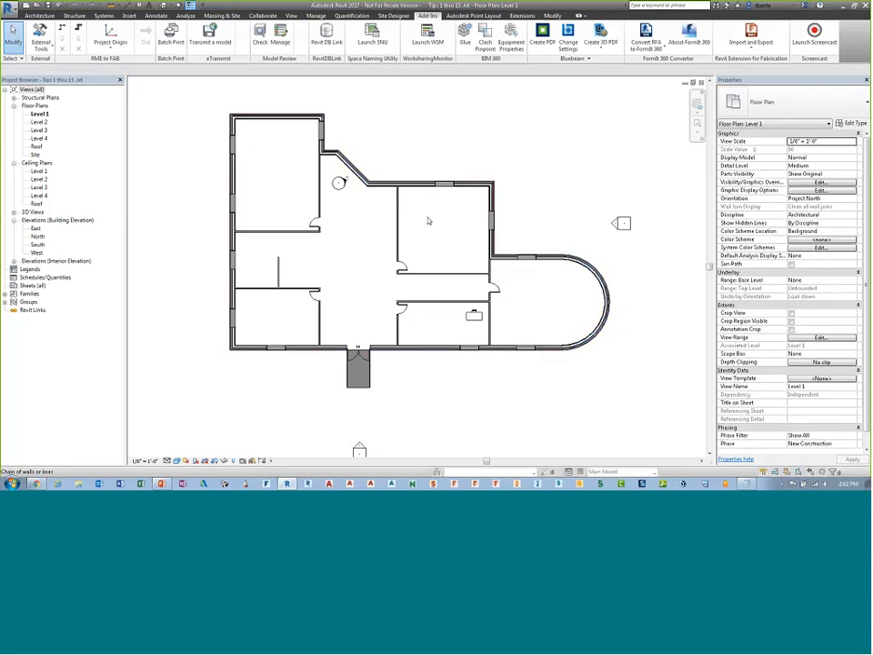
Pre-highlight the wall chain starting from the interior partition between the desk room and the rounded room
scroll(464, 233, "up", 4)
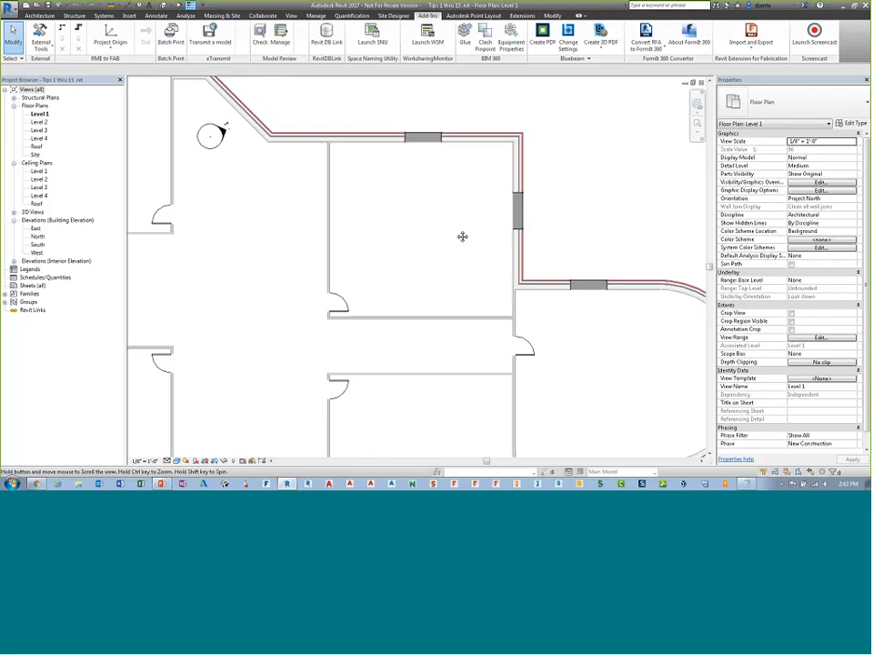
middle_click_drag(462, 236, 442, 197)
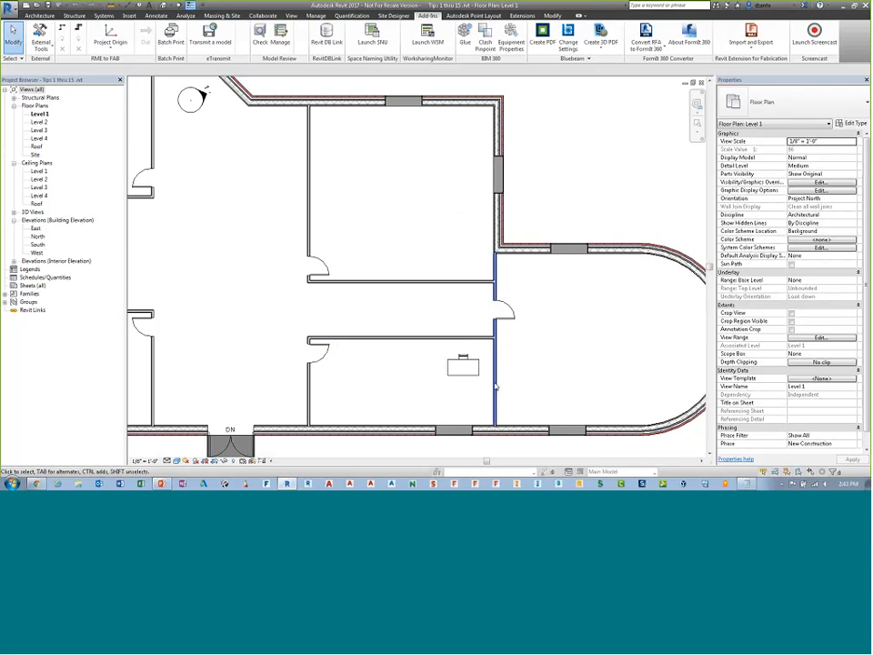
key("Tab")
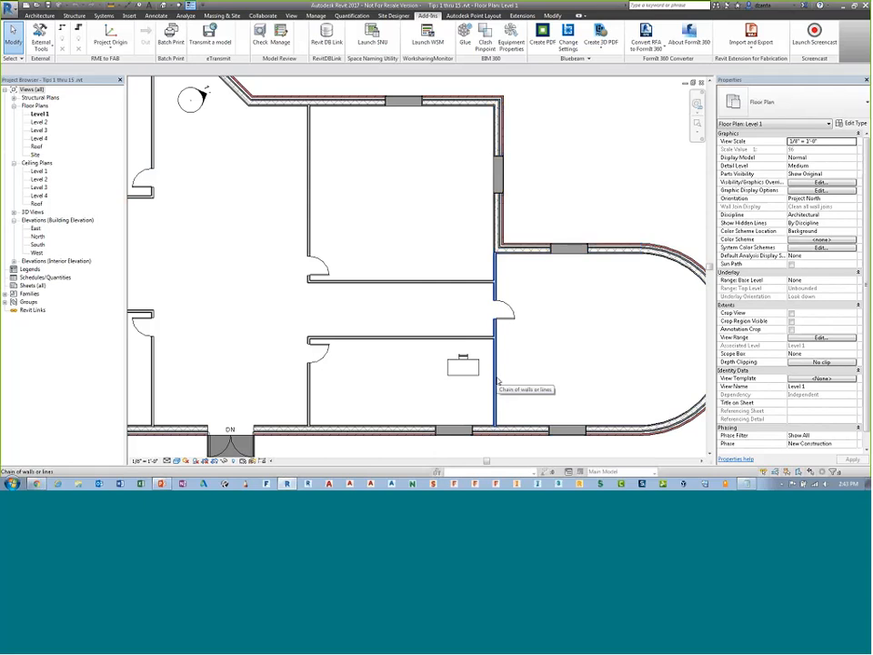
Cycle the pre-highlight on the upper brick exterior wall between the single wall and the exterior wall chain
scroll(460, 225, "down", 2)
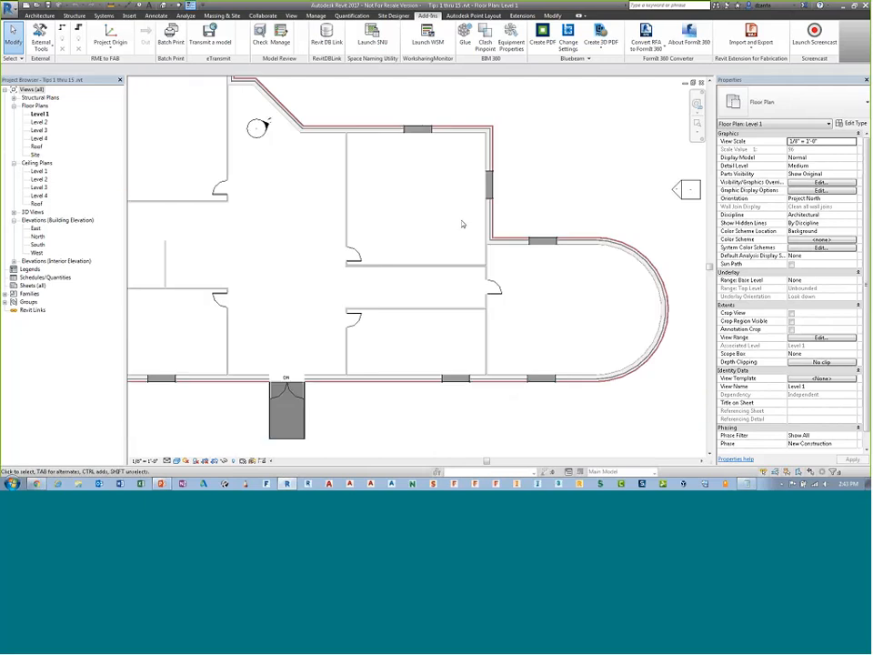
middle_click_drag(472, 225, 561, 278)
scroll(562, 278, "down", 1)
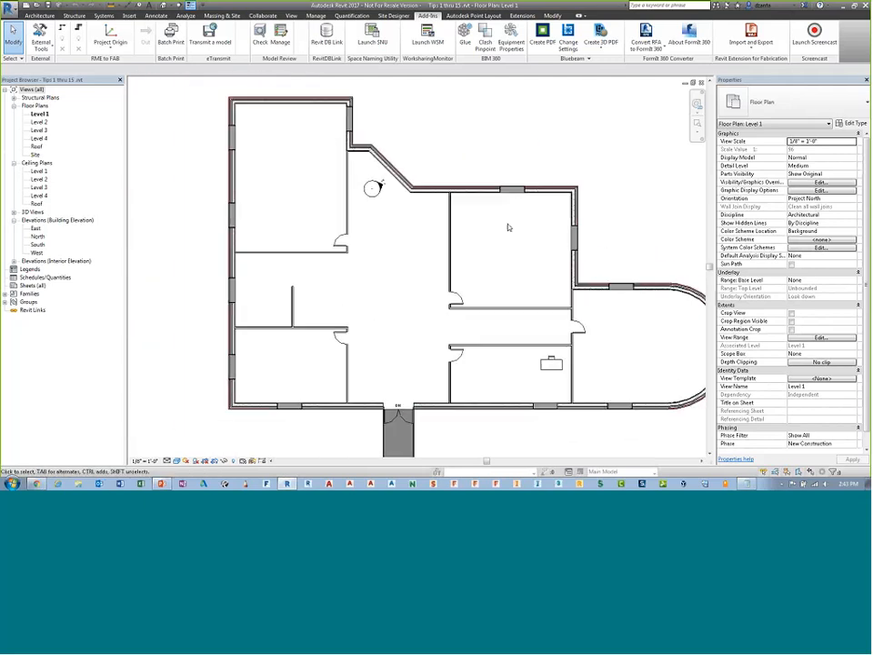
key("Tab")
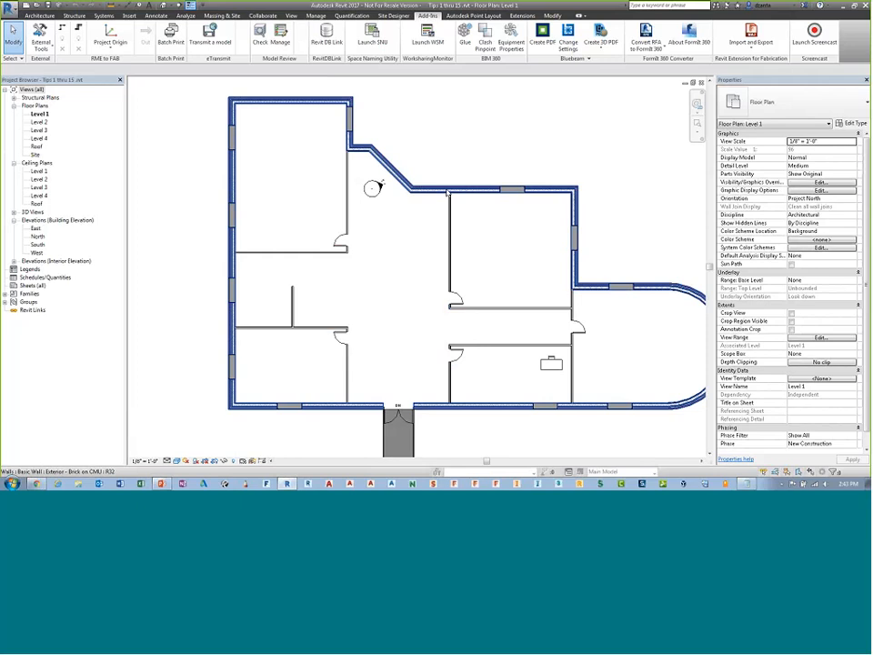
key("Tab")
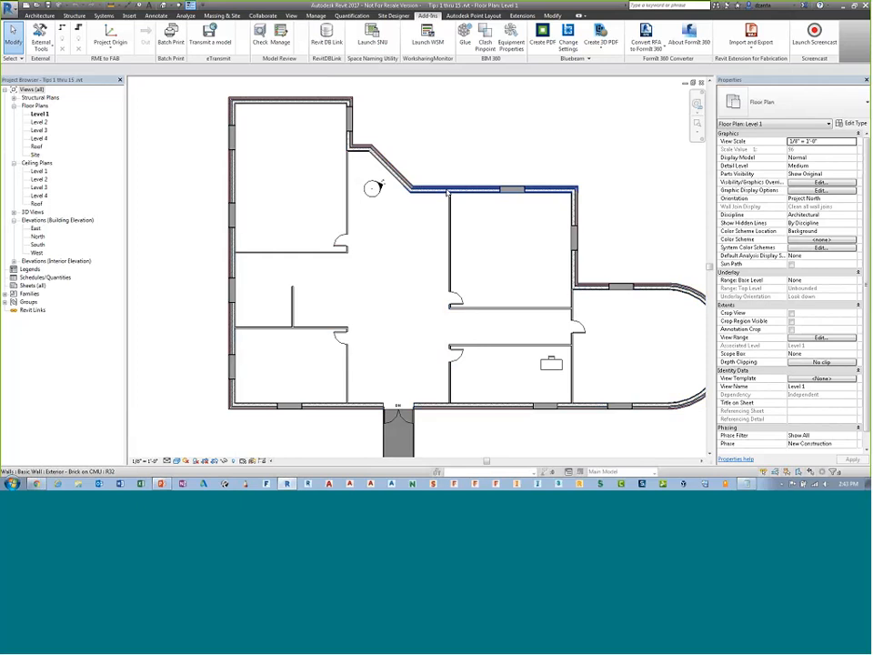
key("Tab")
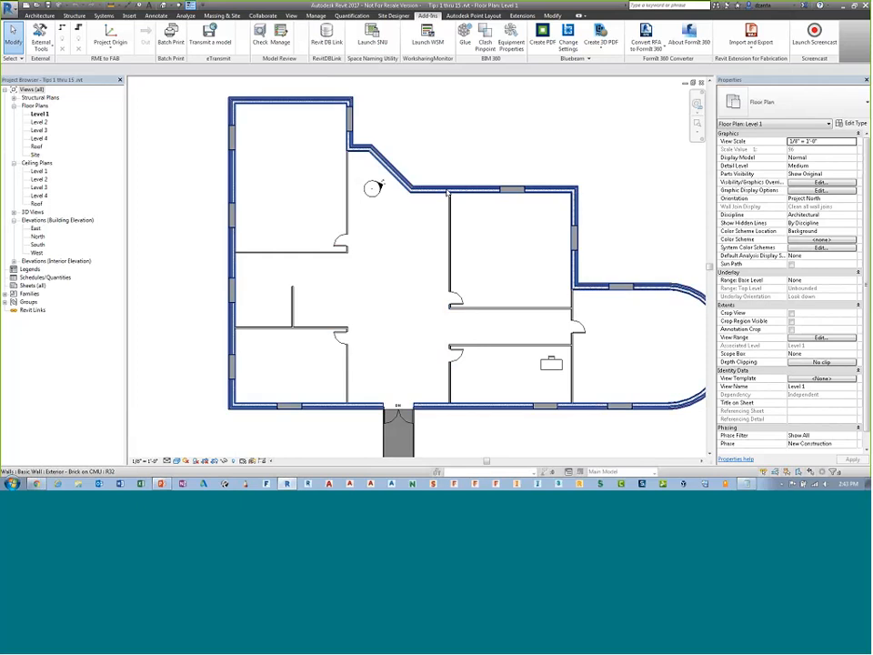
Examine up close how cycling the pre-highlight on the brick exterior wall's inner edge changes the candidate wall chain
scroll(446, 191, "up", 5)
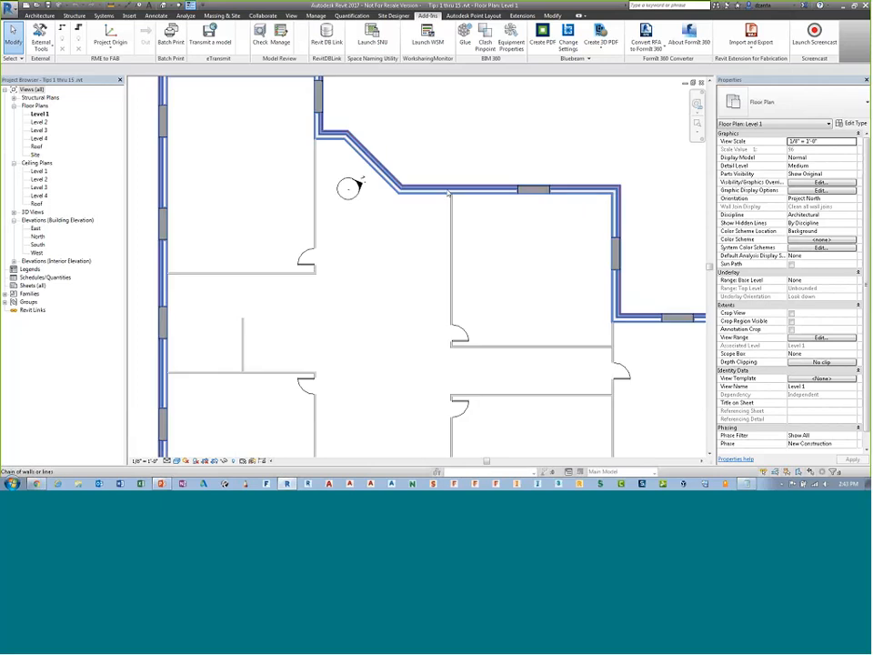
left_click(507, 195)
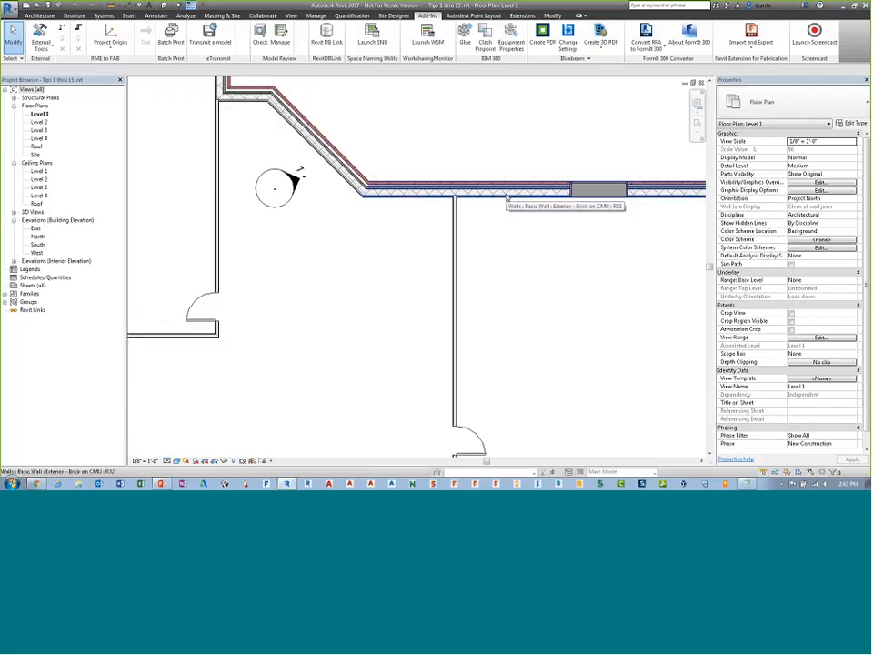
key("Tab")
key("Tab")
key("Tab")
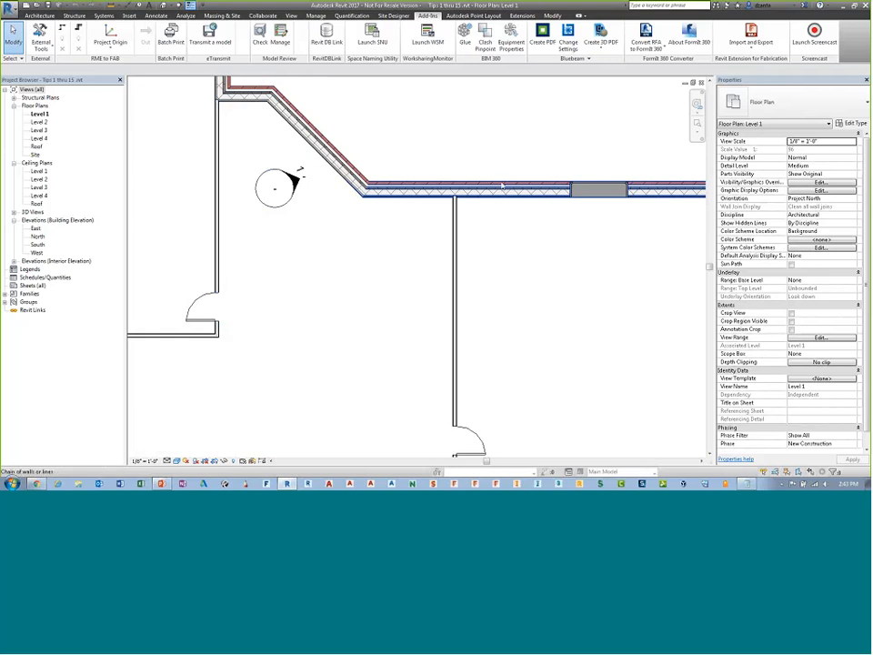
Compare the wall chains pre-highlighted from the inner and outer sides of the exterior wall near the interior partition
scroll(509, 194, "down", 2)
middle_click_drag(523, 206, 462, 215)
scroll(454, 214, "down", 1)
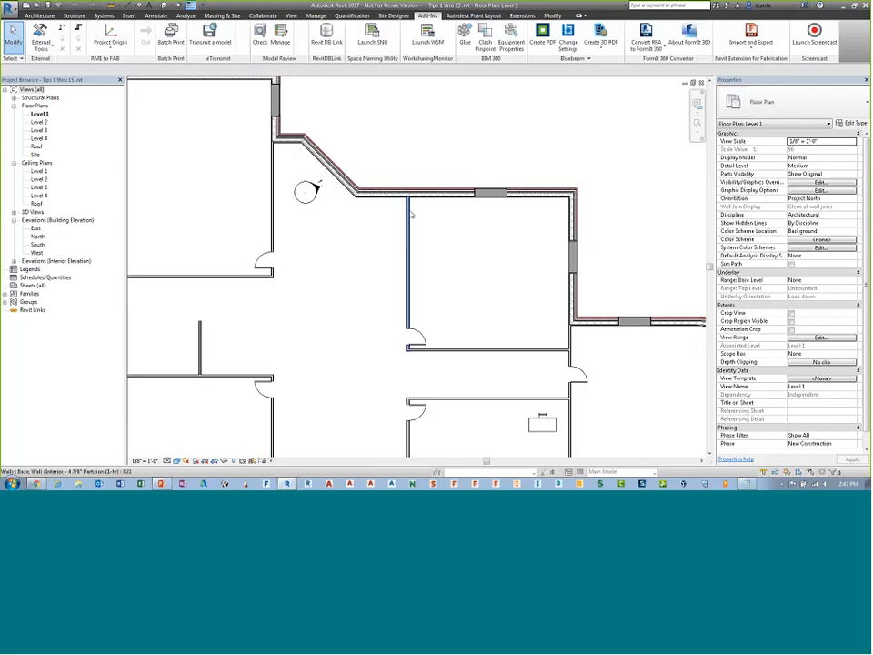
key("Tab")
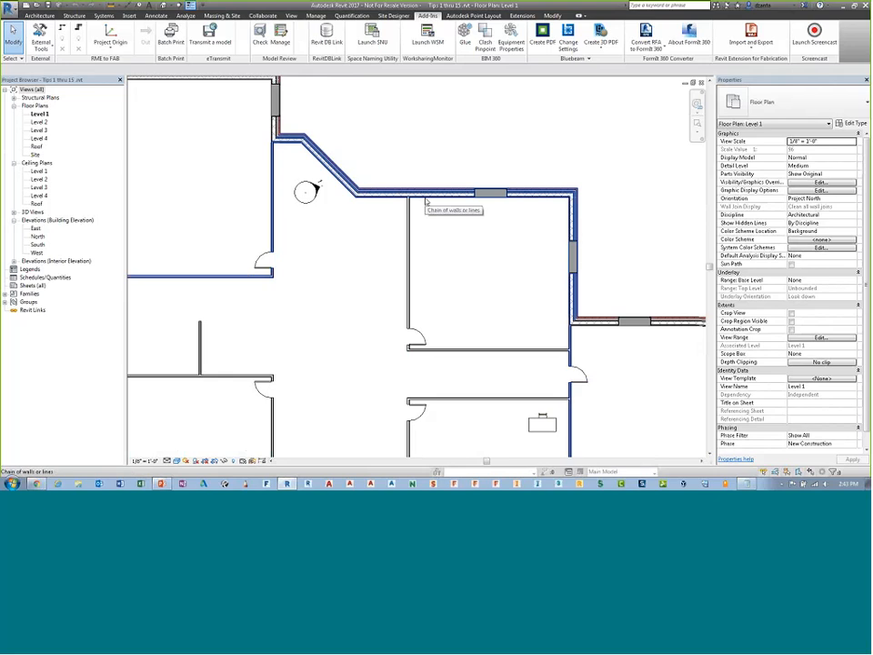
scroll(426, 199, "down", 2)
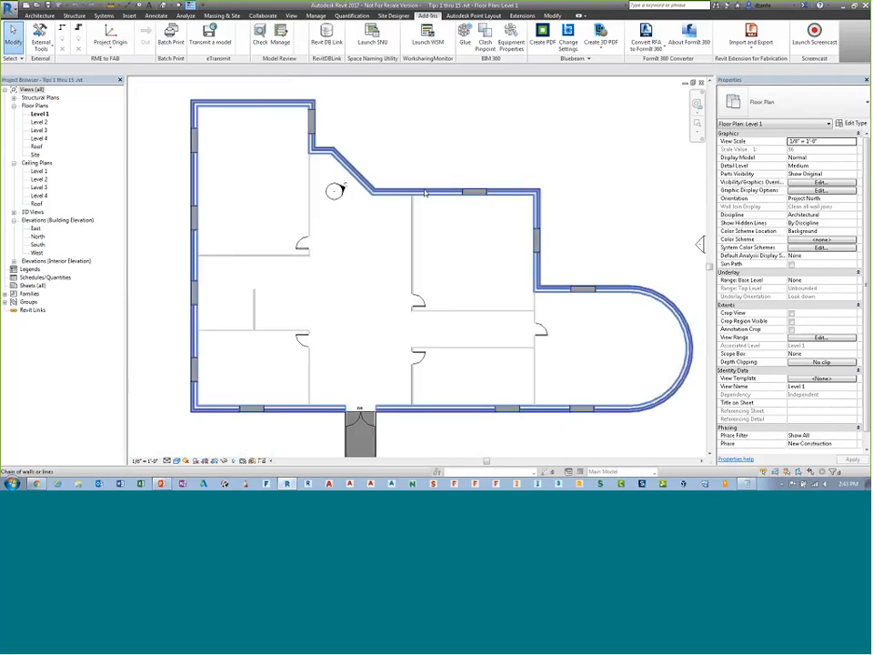
middle_click_drag(423, 193, 440, 204)
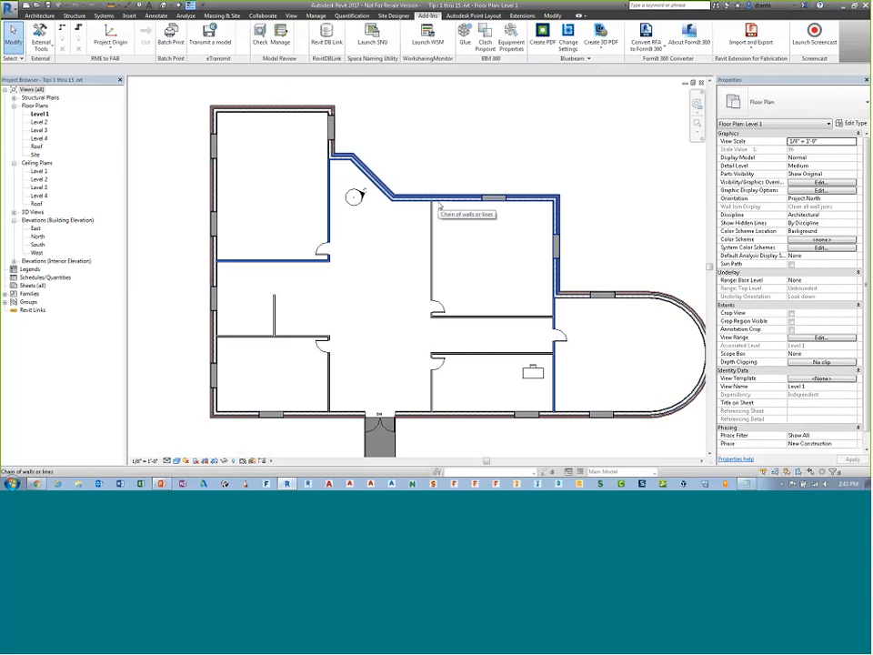
Switch to the PowerPoint slide show and reveal the SZ shortcut tip on the Tip #4, #5 & #6 slide
key("Tab")
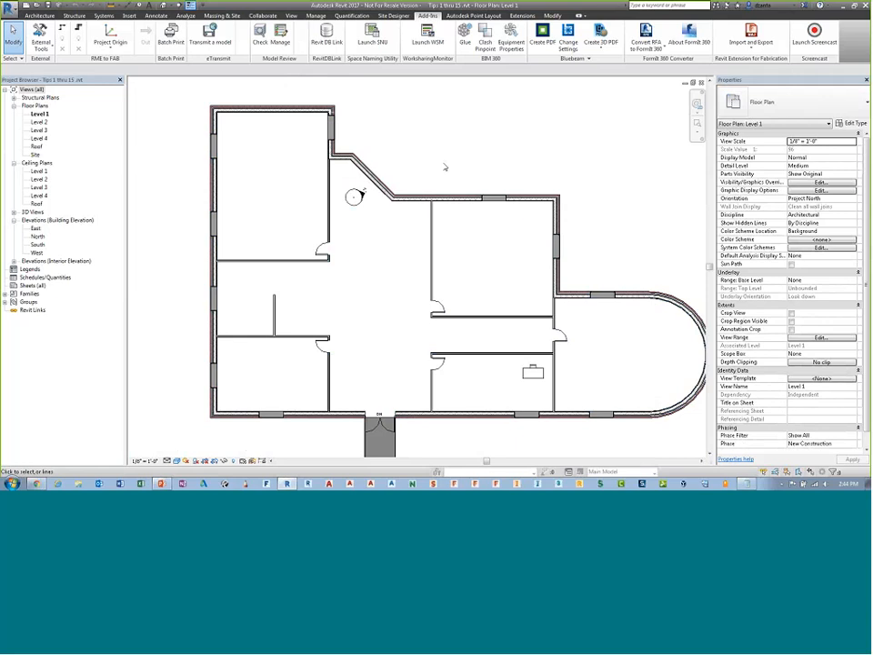
key("alt+Tab")
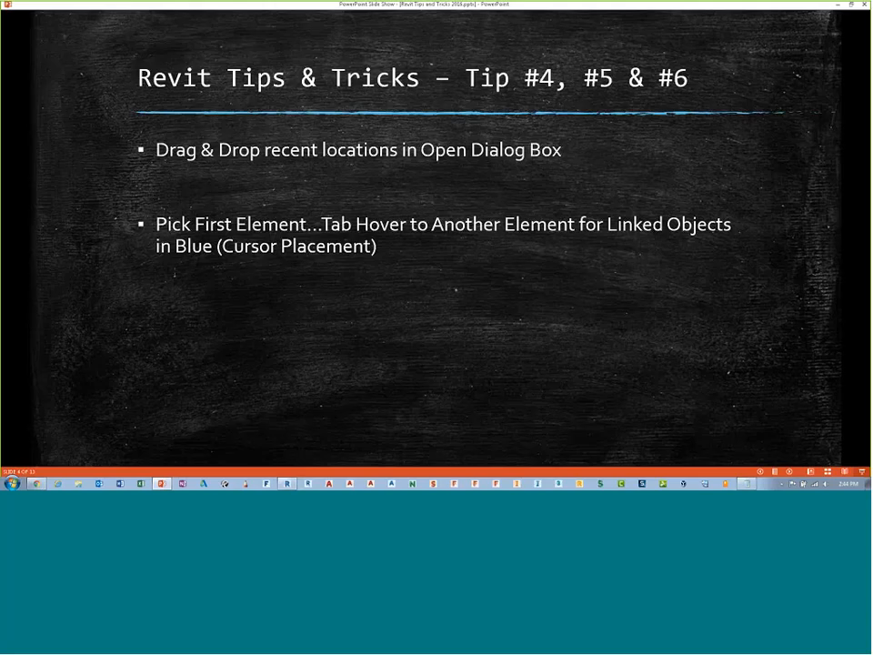
left_click(378, 256)
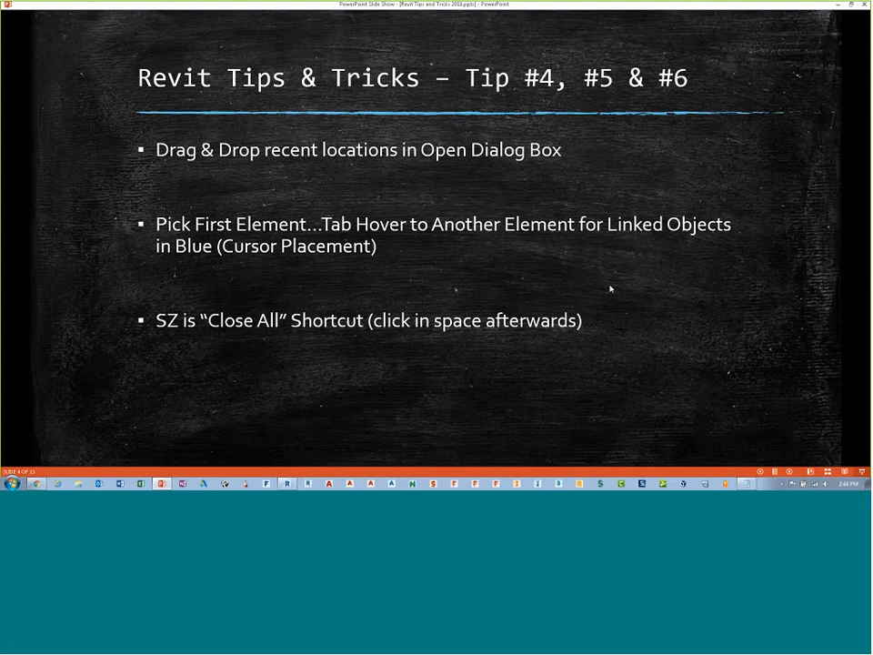
In Revit, use Create Similar on the upper exterior wall to draw seven chained Exterior - Brick on CMU walls in the empty space outside the building
key("alt+Tab")
scroll(488, 257, "up", 3)
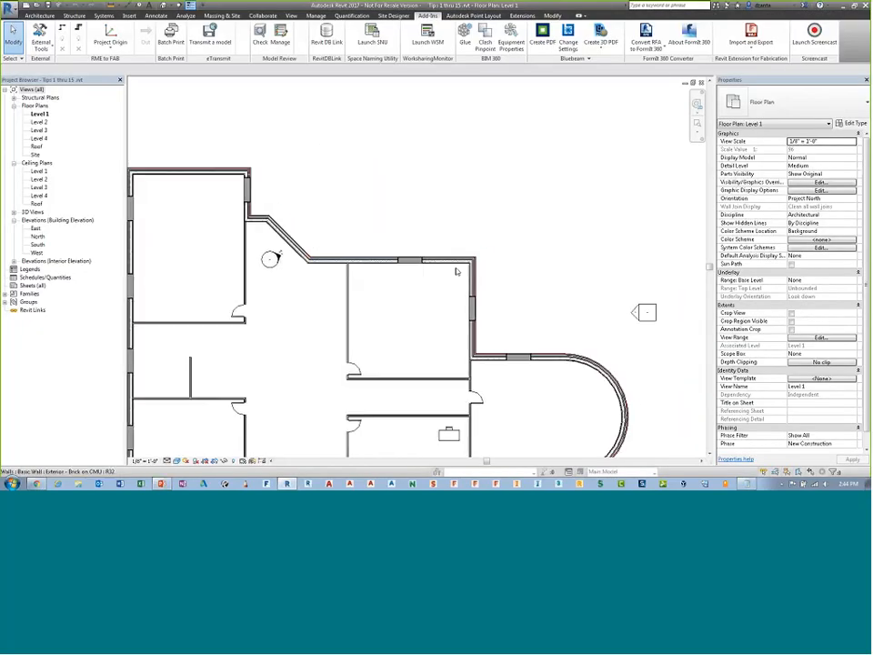
left_click(454, 265)
key("c")
key("s")
left_click(436, 147)
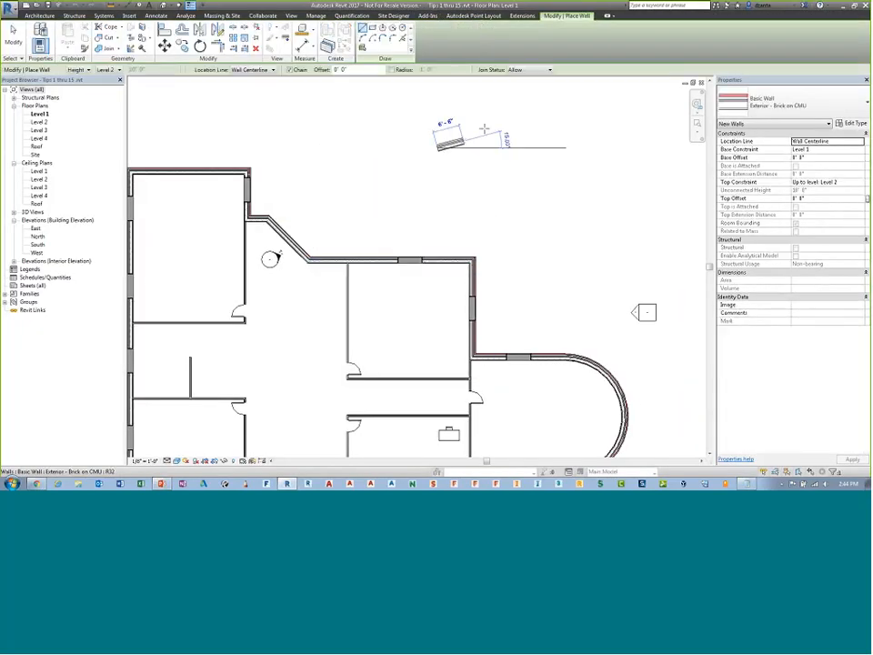
left_click(490, 129)
left_click(510, 180)
left_click(573, 171)
left_click(585, 241)
left_click(539, 247)
left_click(498, 211)
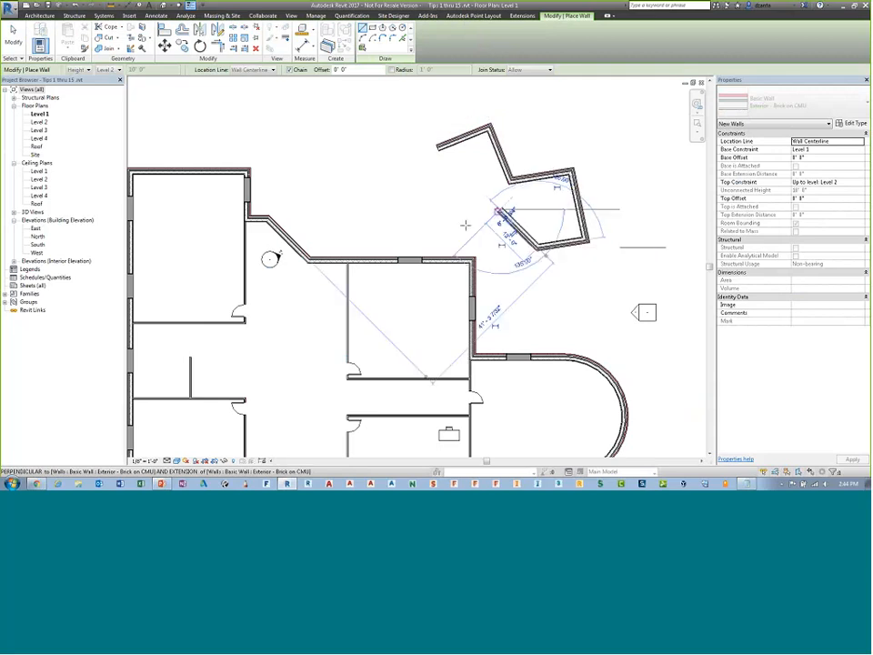
left_click(454, 226)
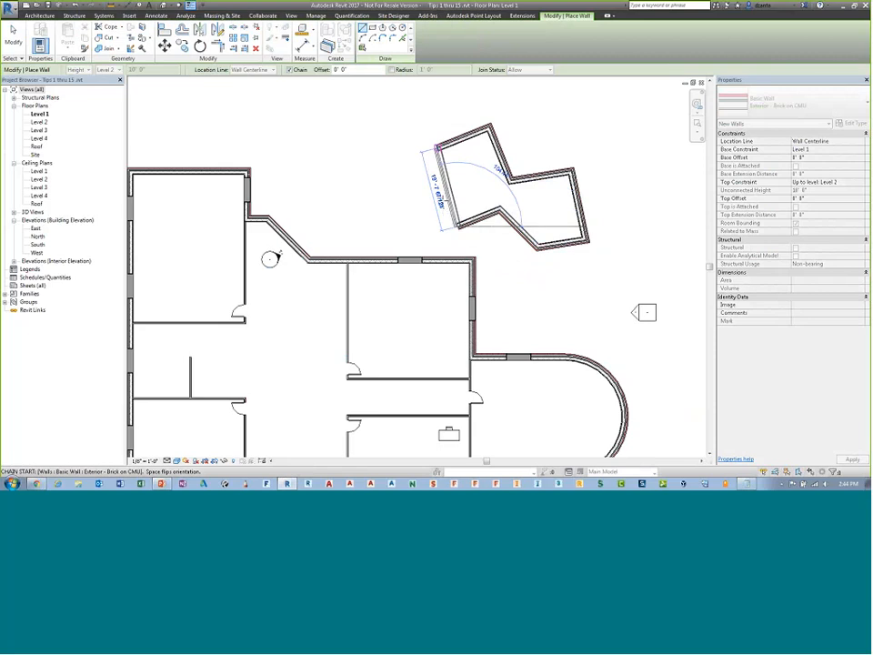
Hide the Properties palette and show it again while the wall chain is still in progress
key("p")
key("p")
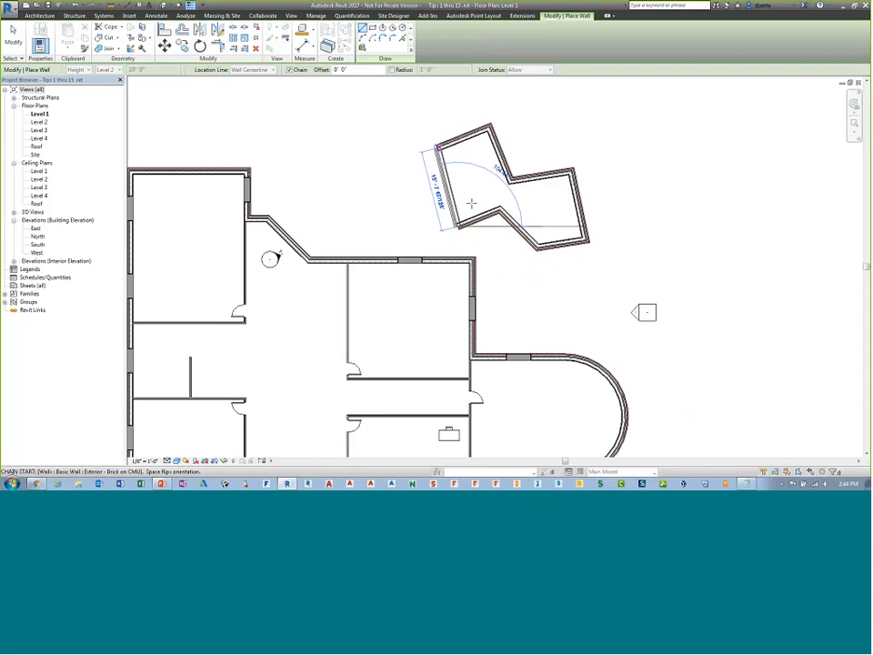
key("p")
key("p")
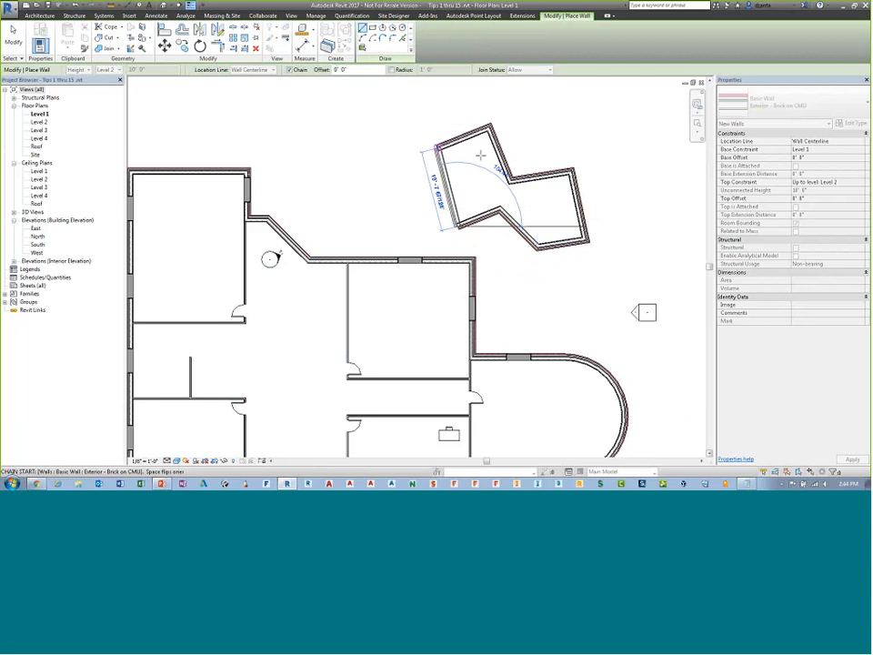
Close the brick wall chain at its starting point and end the wall command
left_click(435, 146)
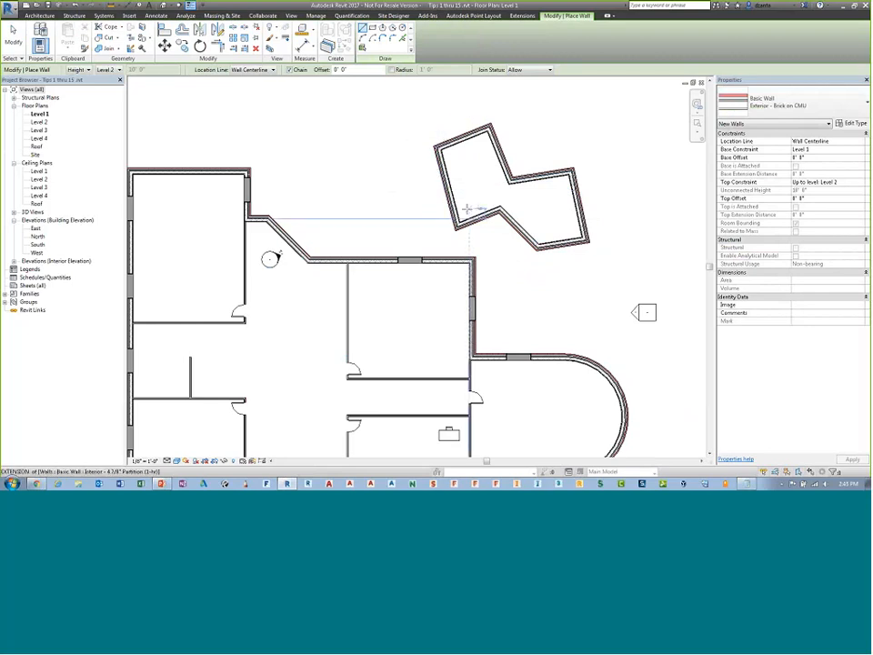
key("Escape")
key("Escape")
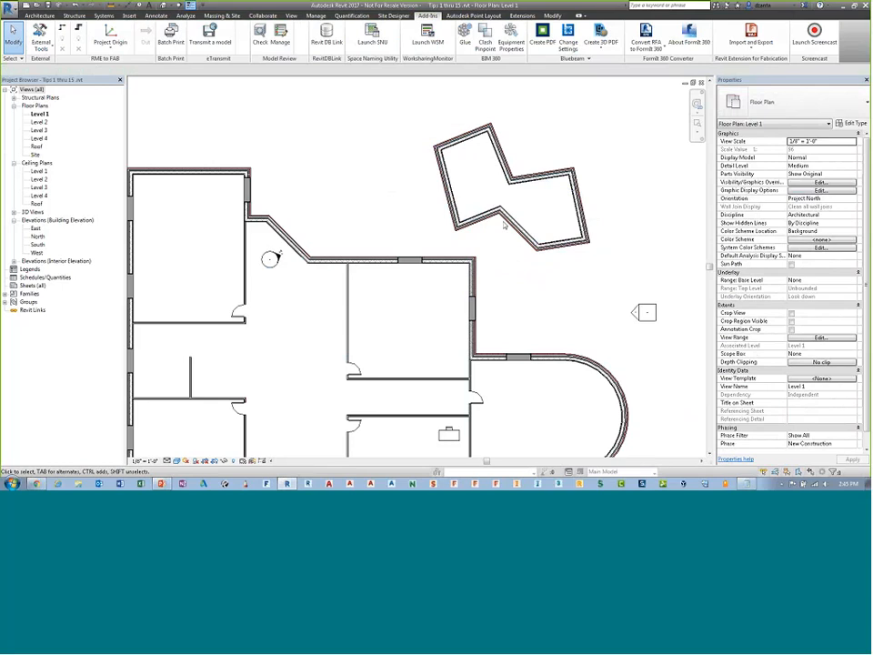
Select the entire closed wall chain outside the building and delete it
key("Tab")
left_click(475, 212)
key("Delete")
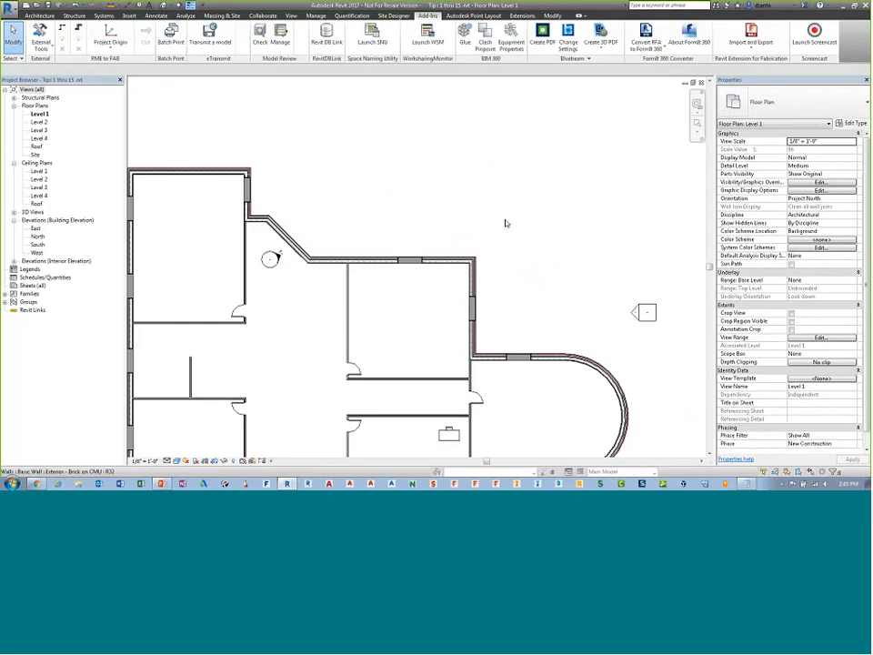
Draw a closed loop of eight Exterior - Brick on CMU walls outside the building with Create Similar, finishing at the loop's starting point
left_click(435, 260)
key("c")
key("s")
left_click(444, 159)
left_click(511, 104)
left_click(551, 146)
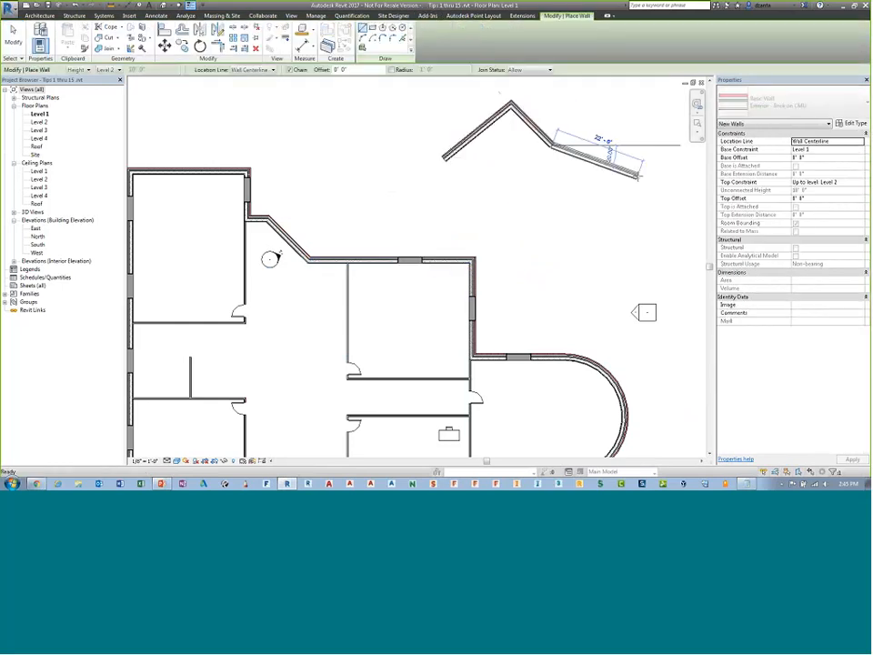
left_click(639, 175)
left_click(633, 236)
left_click(560, 236)
left_click(549, 193)
left_click(507, 211)
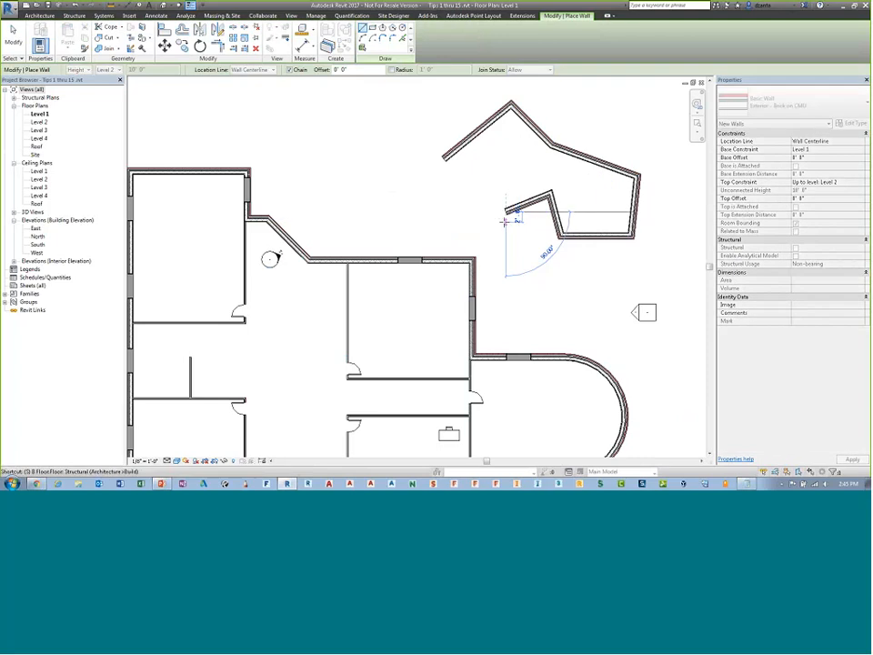
left_click(444, 160)
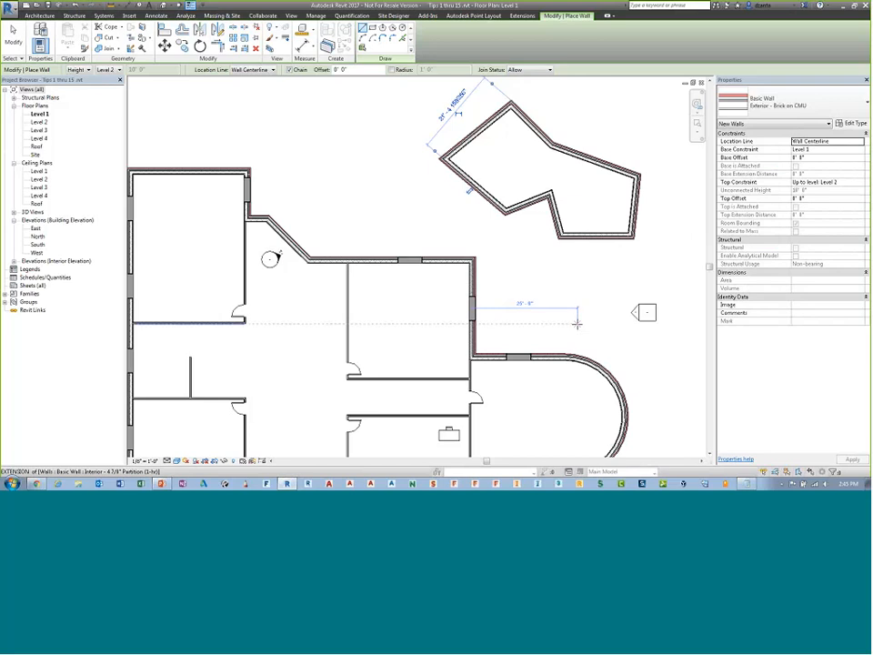
key("Escape")
key("Escape")
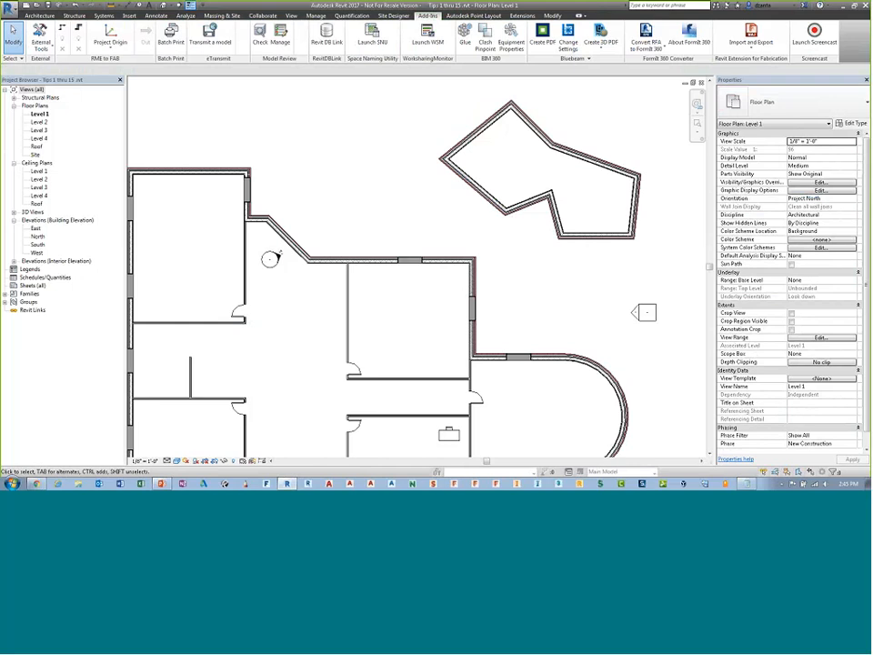
Select the whole eight-sided wall loop as a chain and delete it
key("Tab")
left_click(593, 238)
key("Delete")
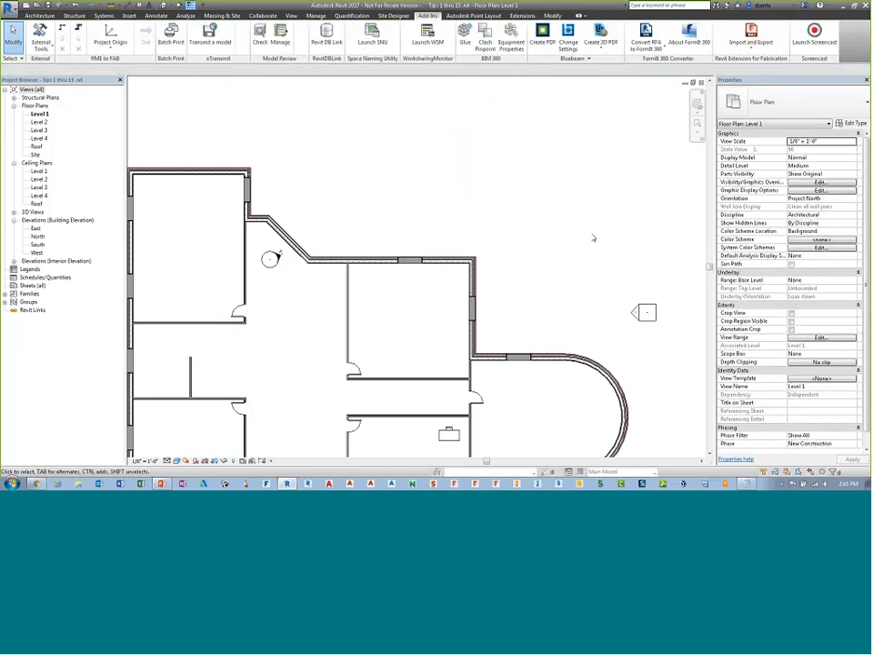
Switch to the slide show, advance to the Tip #7, #8 & #9 slide, and reveal the formulas tip
key("alt+Tab")
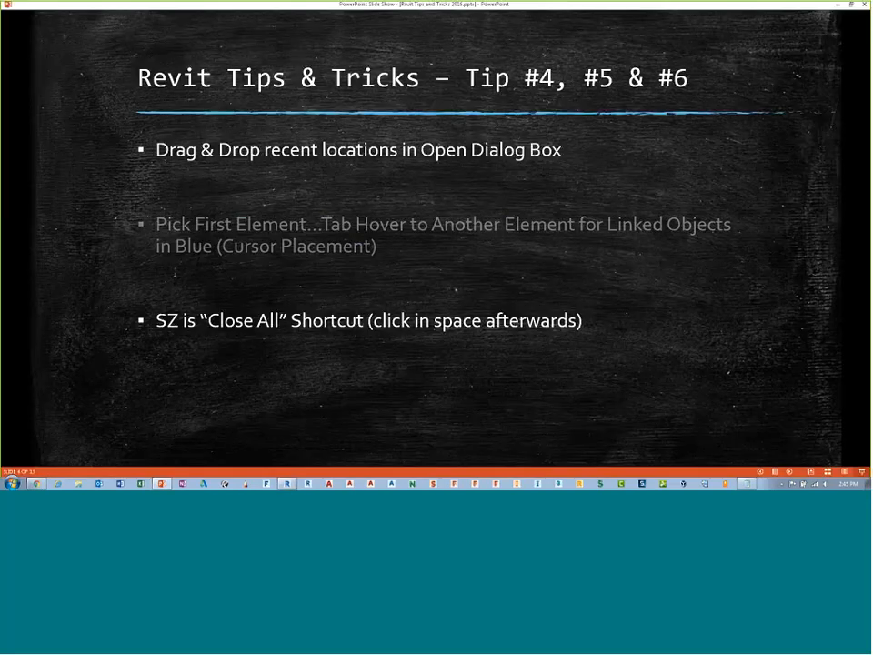
key("Right")
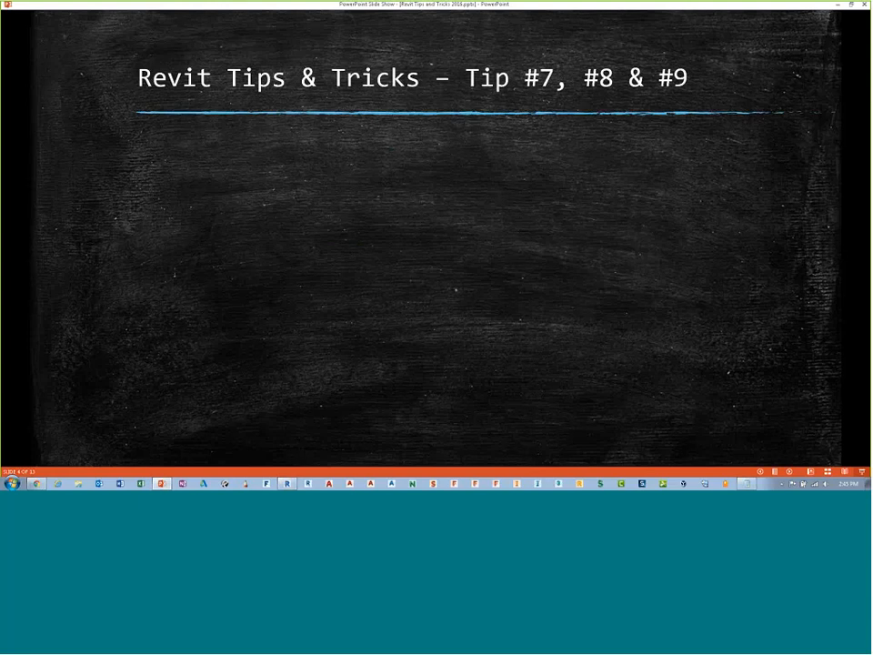
key("Right")
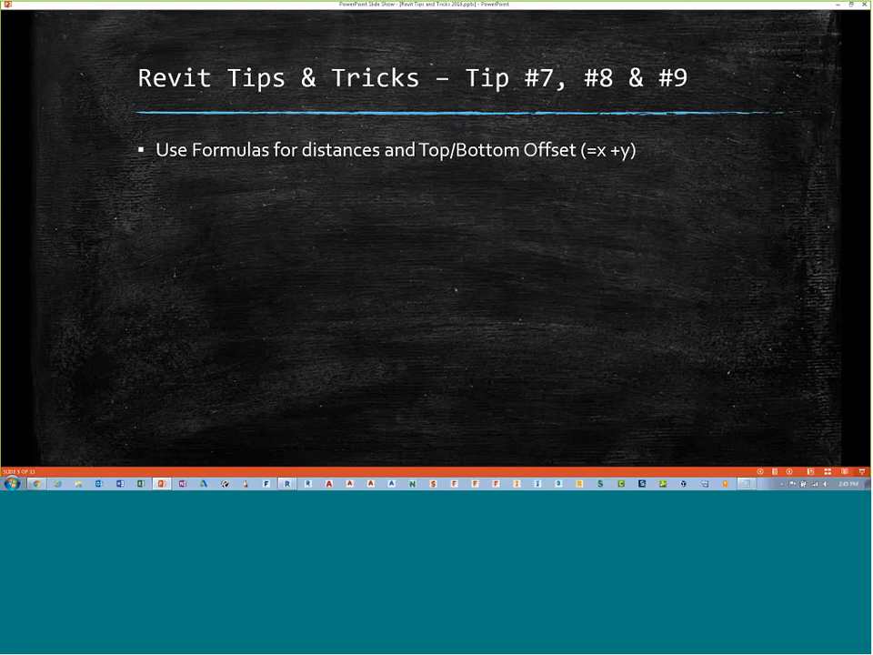
In Revit, set the Top Offset of the horizontal exterior wall beside the diagonal wall to 1' 0 1/8" with an addition formula
key("alt+Tab")
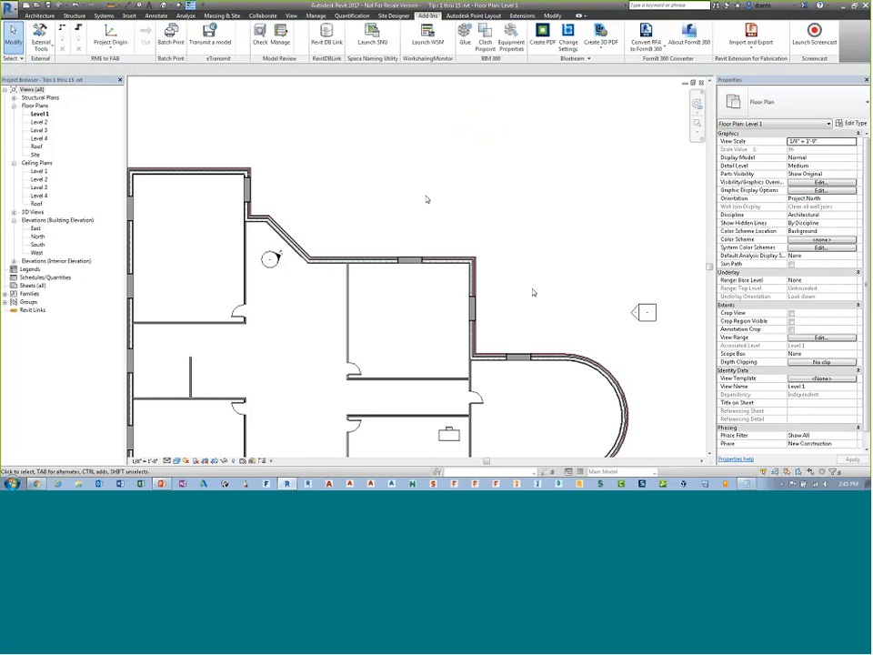
left_click(382, 260)
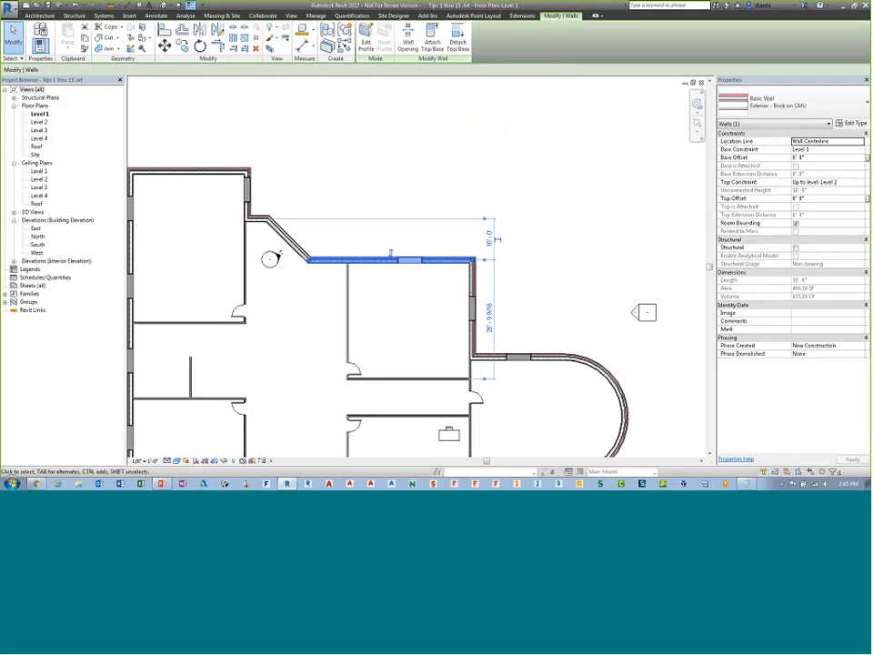
left_click(815, 198)
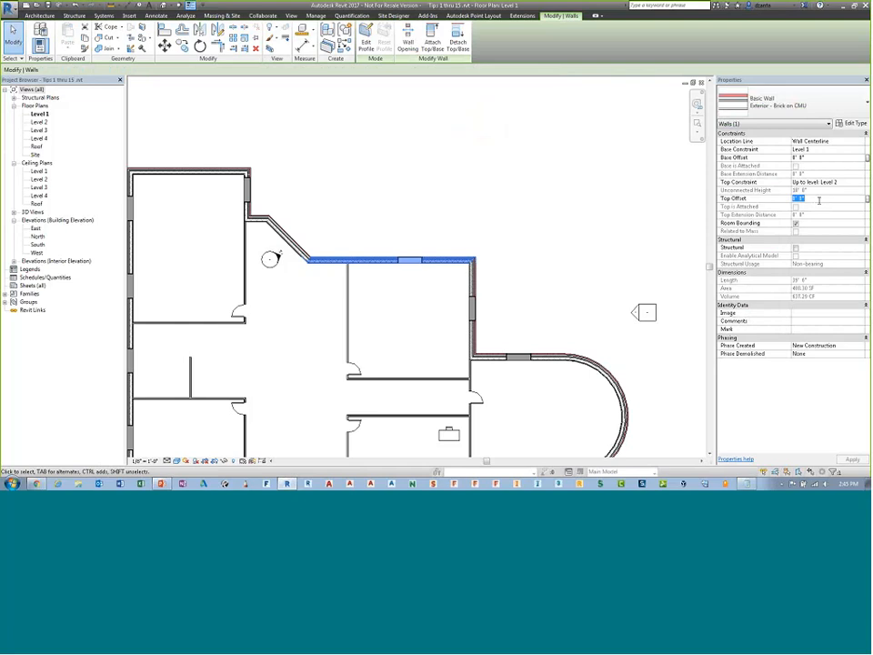
type("4")
type("'")
type("1")
type("\"+")
type(".125")
key("Return")
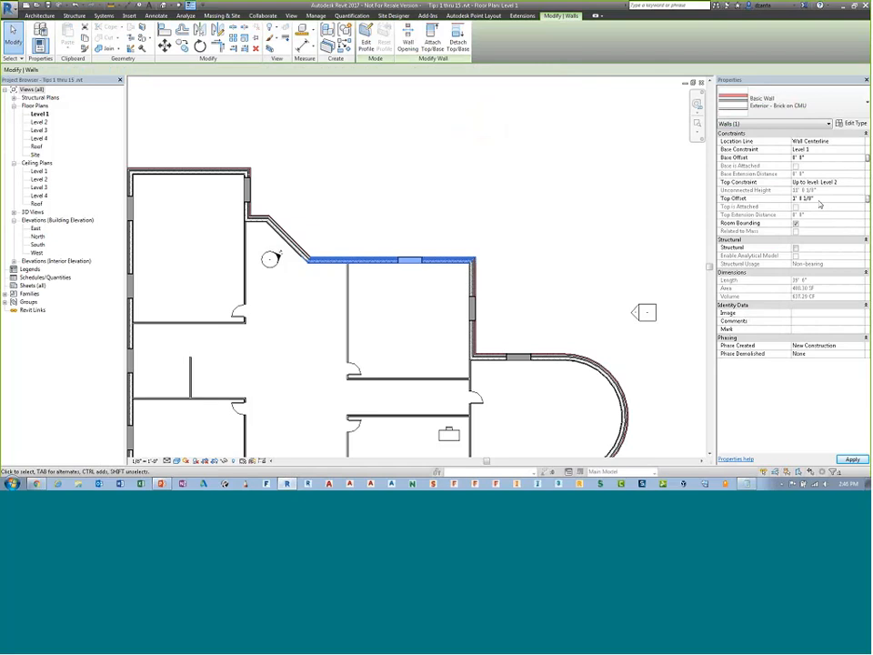
left_click(588, 186)
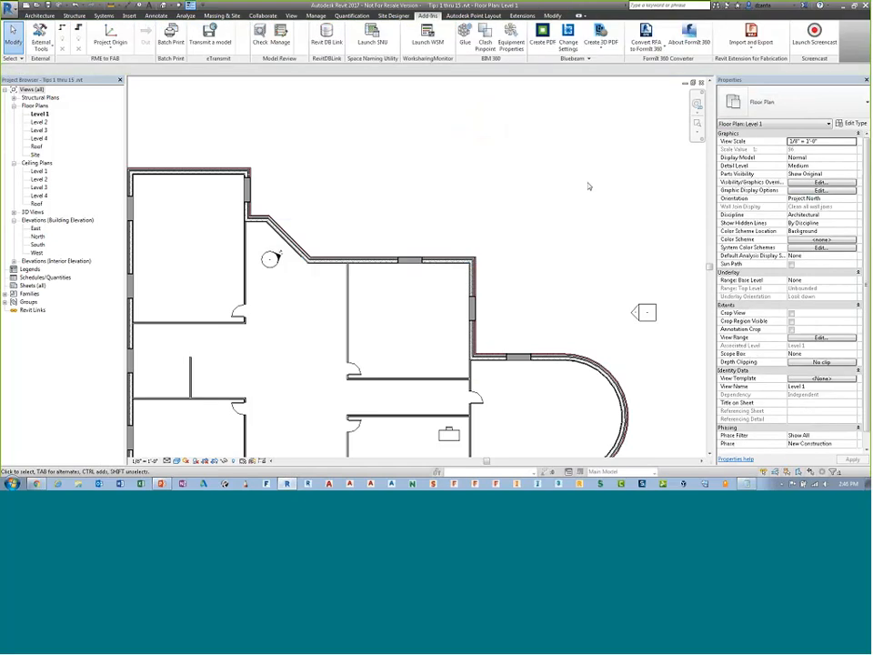
Reveal the Ctrl + Drag copy tip in the slide show and return to Revit
key("alt+Tab")
key("Right")
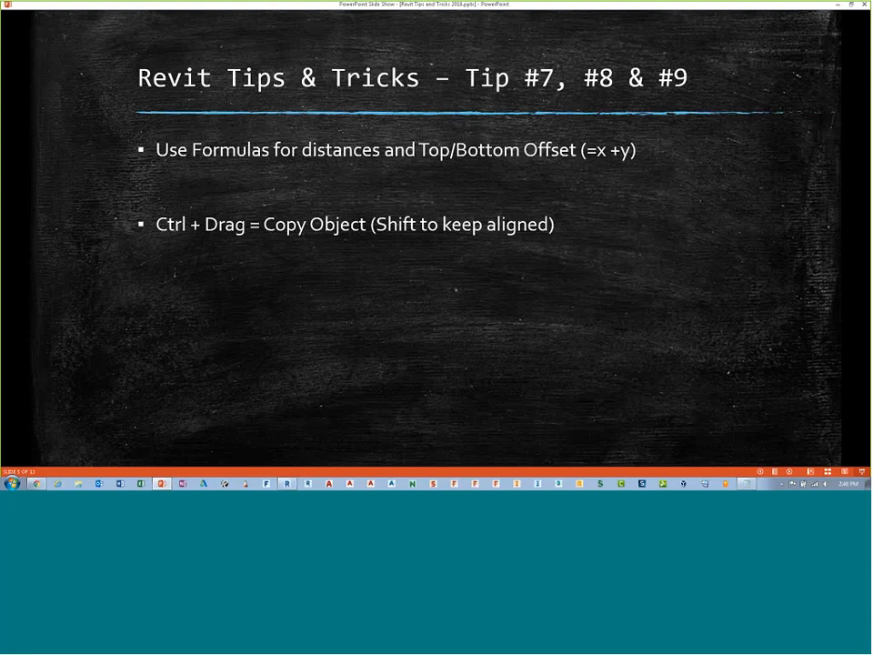
key("alt+Tab")
Copy the horizontal exterior wall beside the diagonal wall freely to about 16' 6" above the original, and delete the copy
middle_click_drag(421, 228, 462, 160)
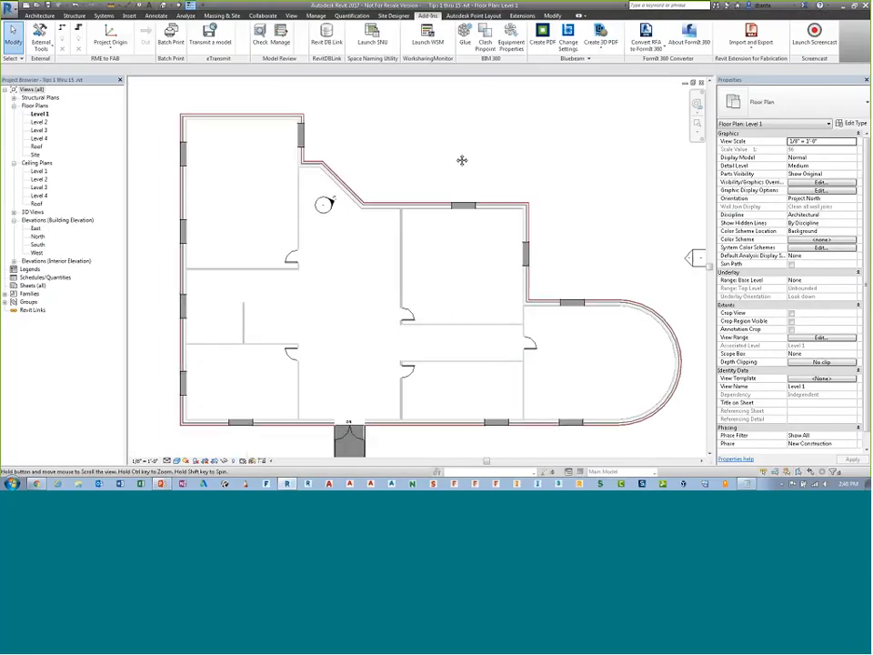
left_click(386, 212)
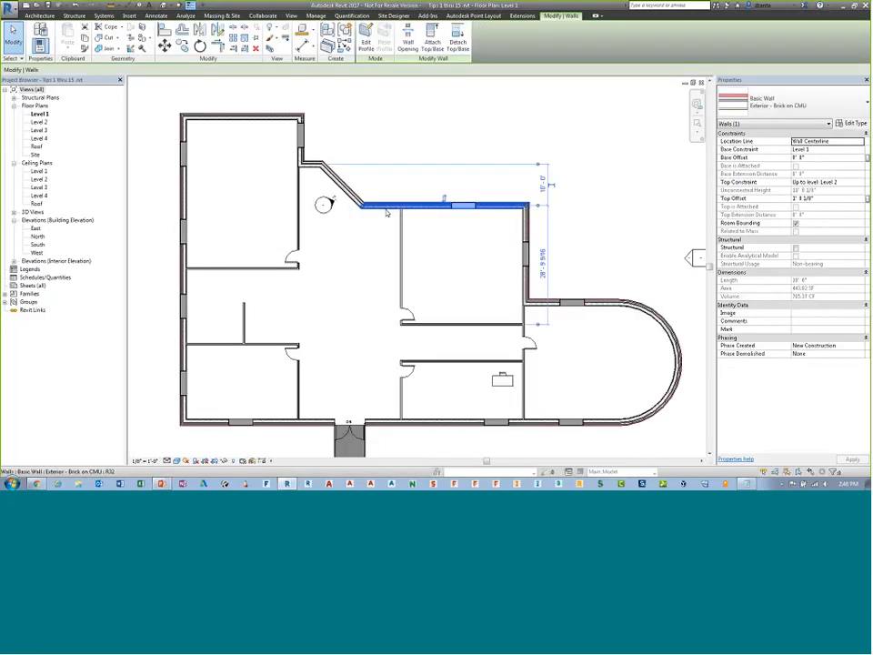
left_click_drag(386, 212, 429, 142, "ctrl")
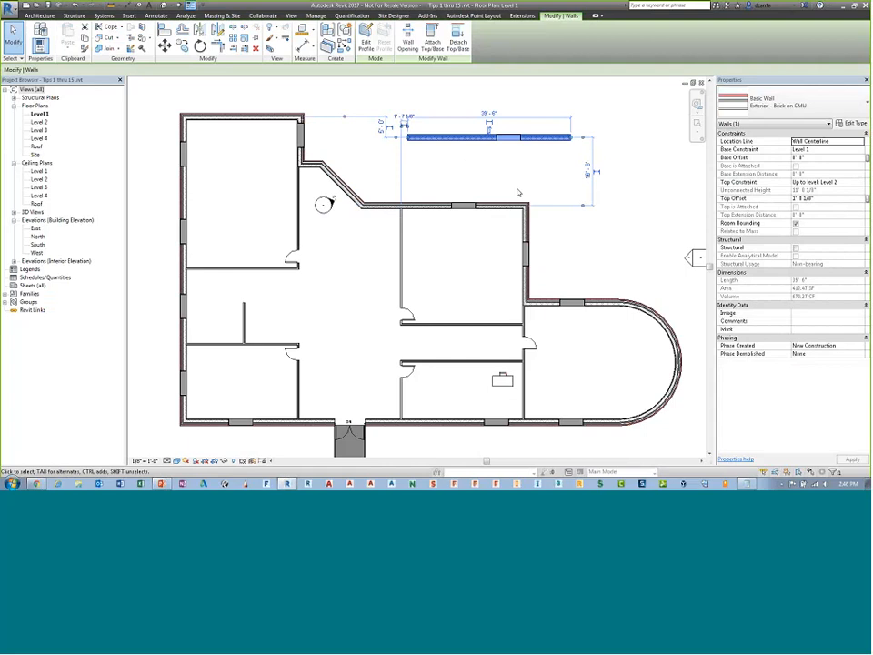
key("Delete")
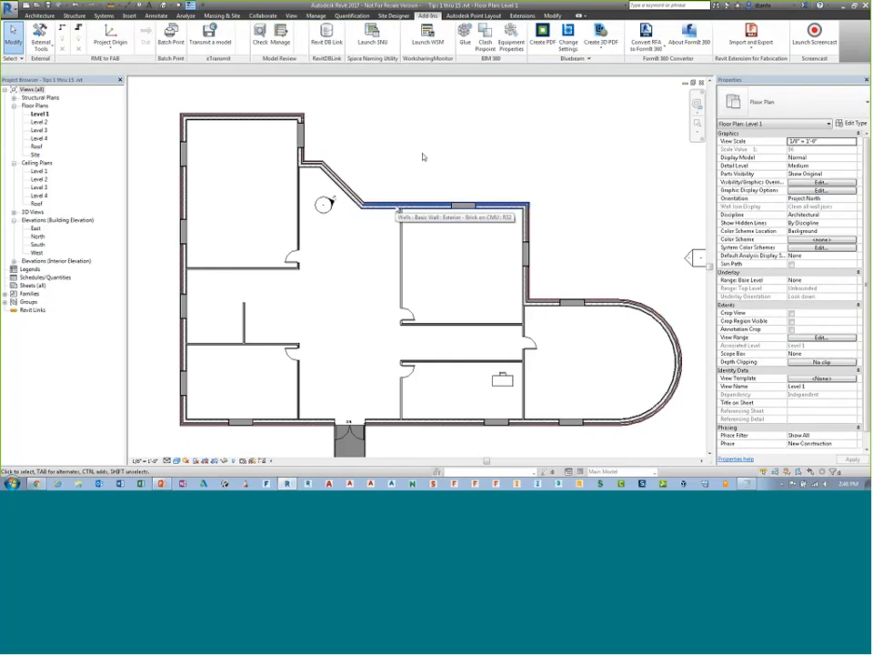
Copy the same horizontal exterior wall straight up by about 8' 6", keeping its ends aligned with the original
left_click(397, 208)
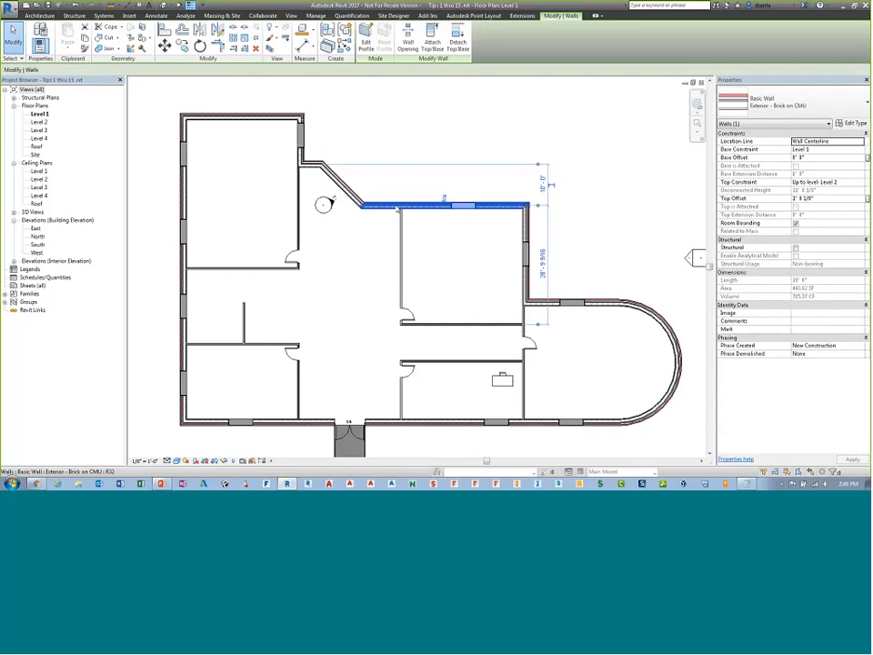
left_click_drag(398, 208, 533, 171)
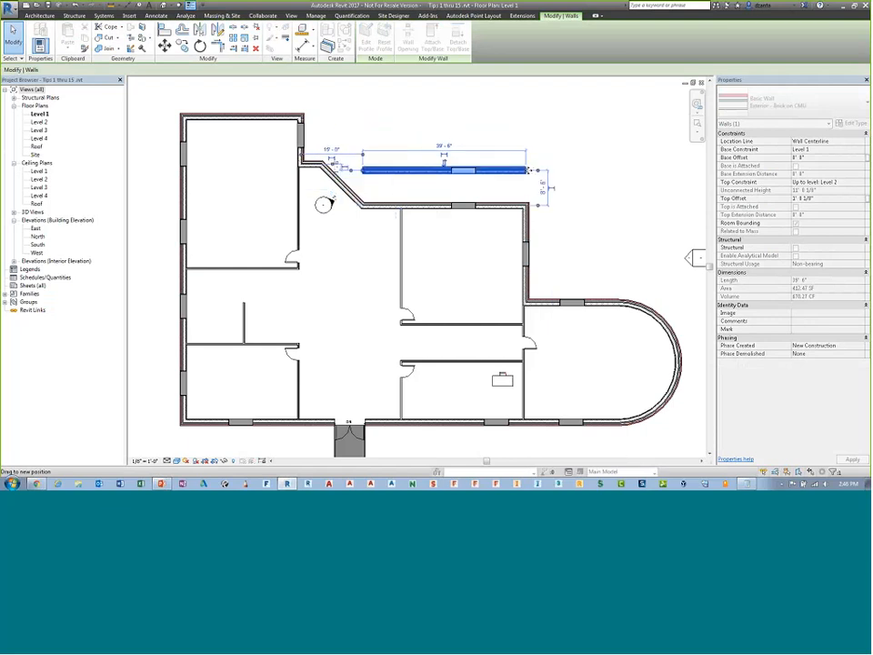
left_click(338, 133)
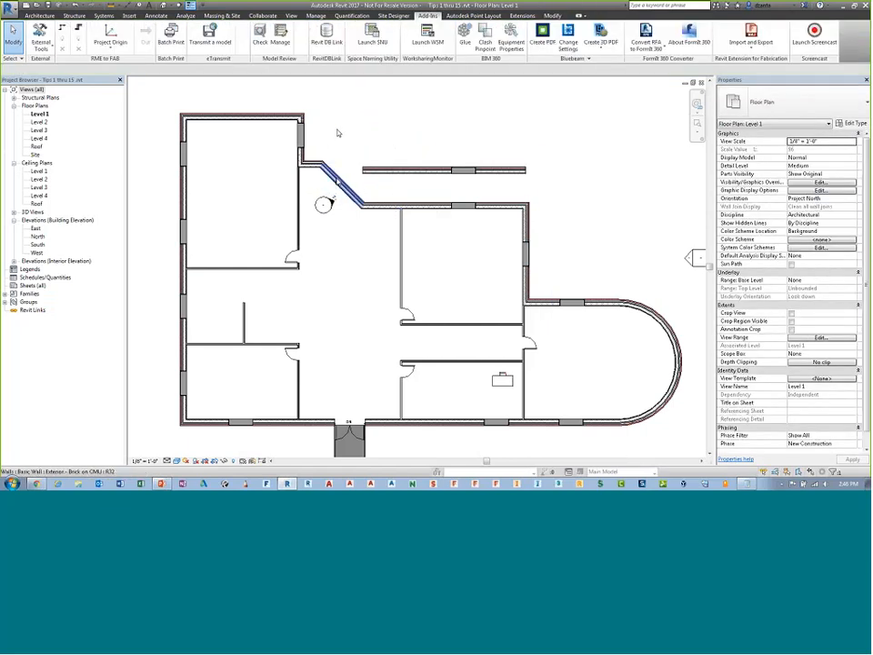
Copy the diagonal exterior wall perpendicular to itself outside the building, and delete both wall copies
left_click_drag(332, 175, 400, 126)
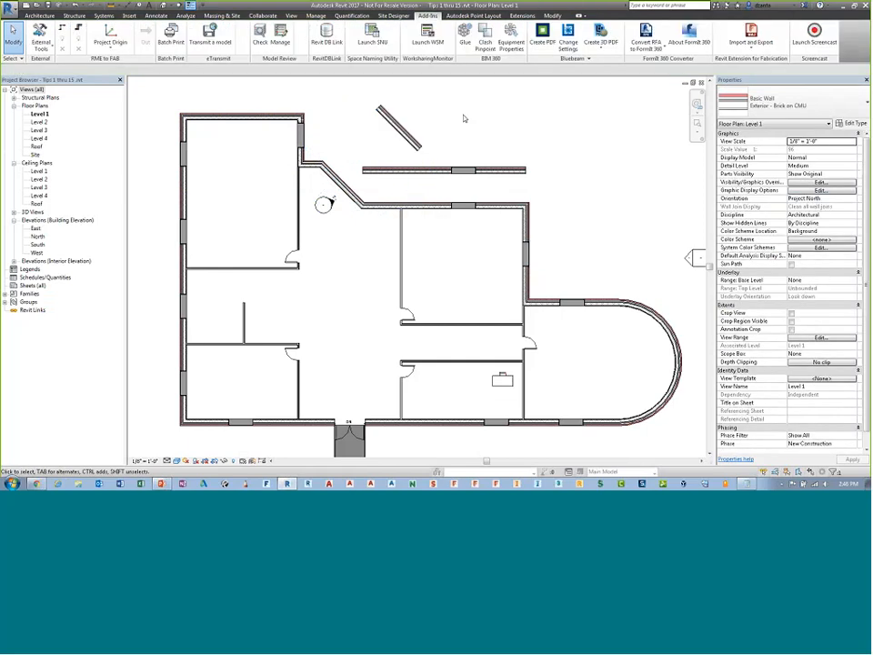
left_click(406, 171, "ctrl")
key("Delete")
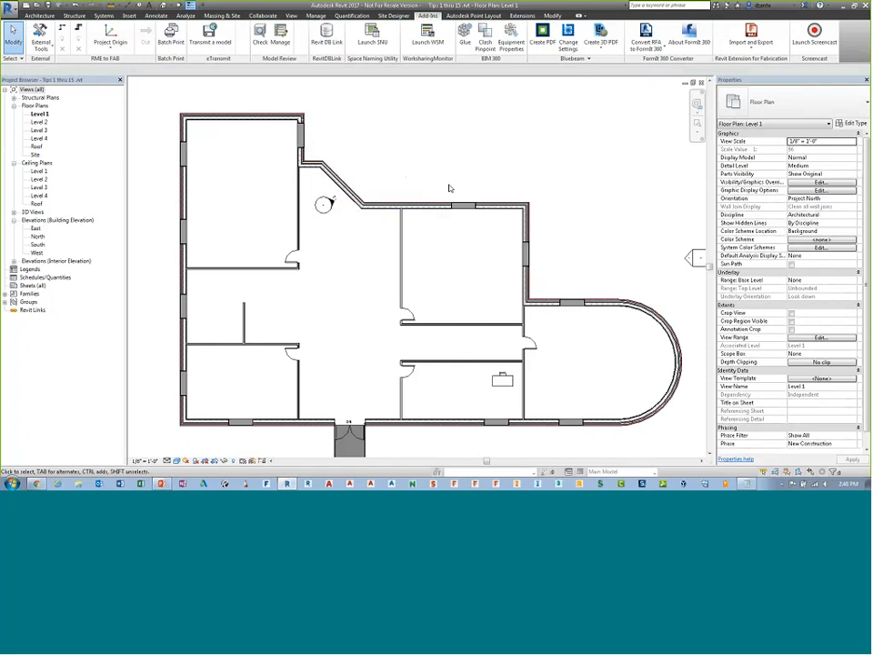
Reveal the Spacebar alignment tip in the PowerPoint slide show and return to Revit
key("alt+Tab")
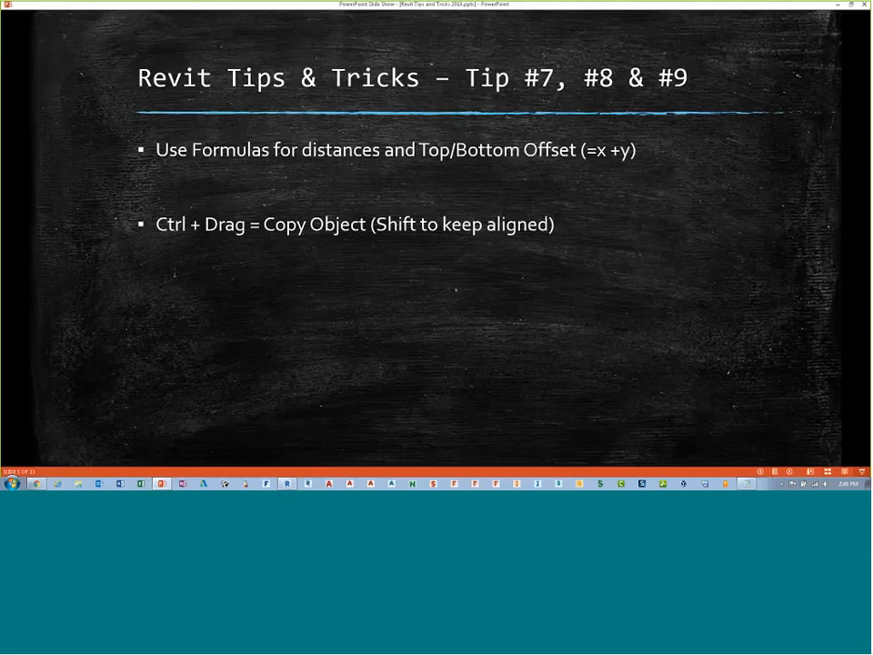
left_click(430, 302)
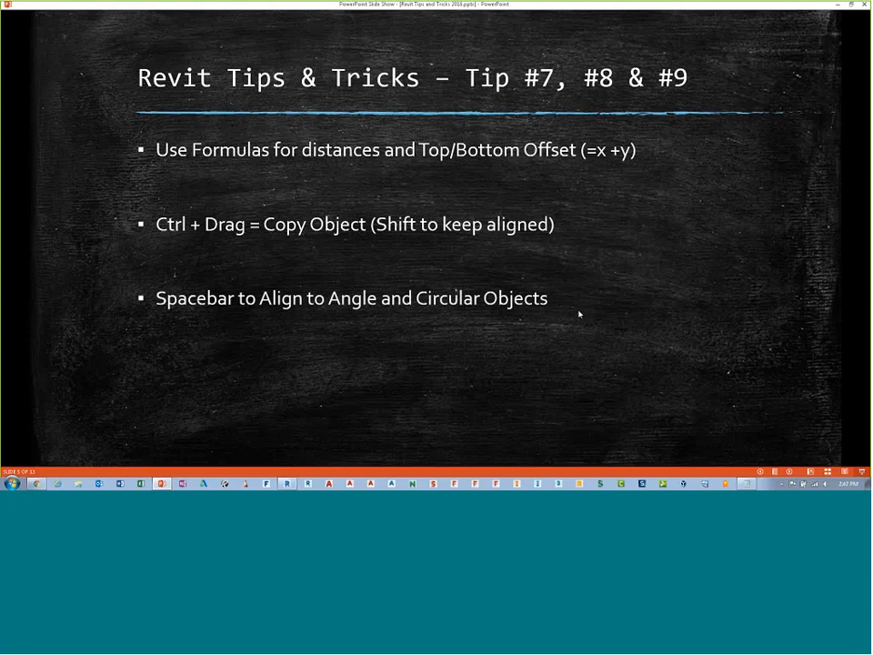
key("alt+Tab")
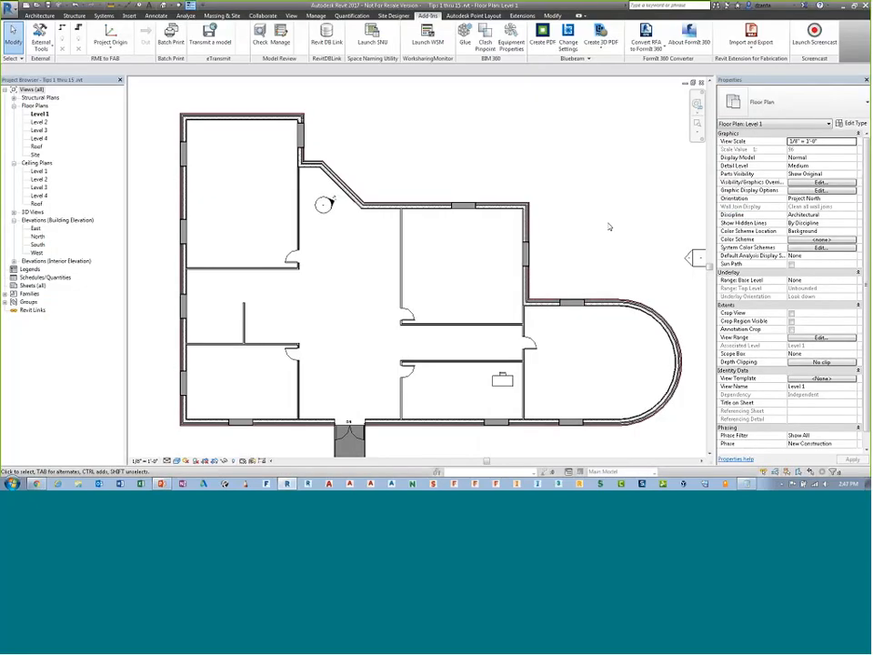
Start placing another 60" x 30" desk like the existing one and rotate its preview to align with the diagonal exterior wall
left_click(512, 369)
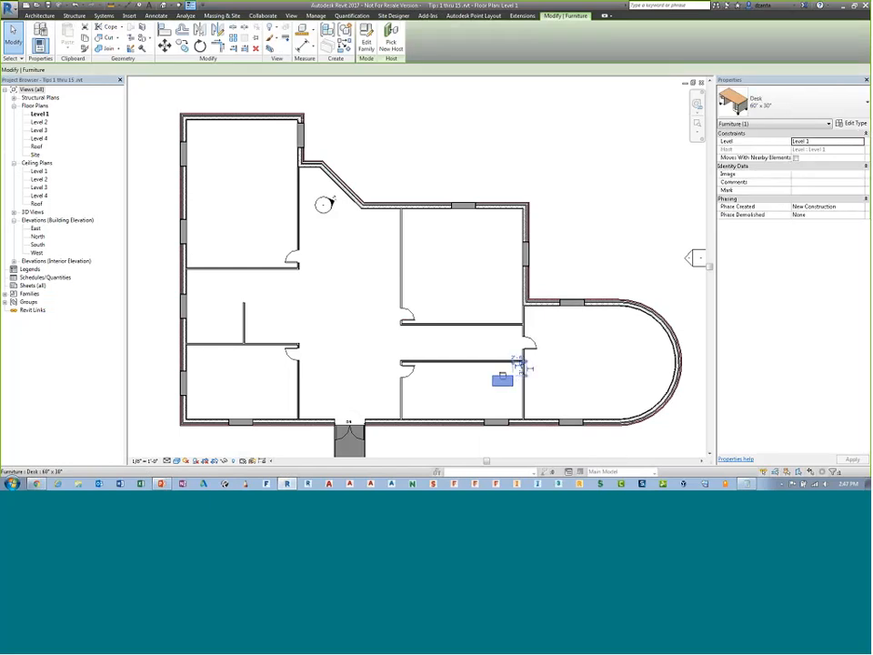
key("c")
key("s")
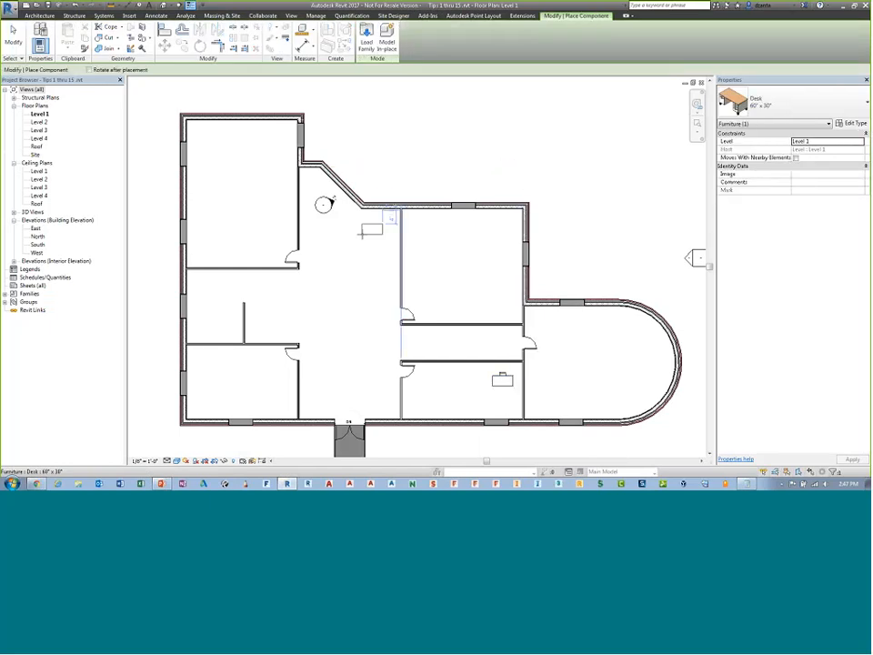
scroll(330, 187, "up", 3)
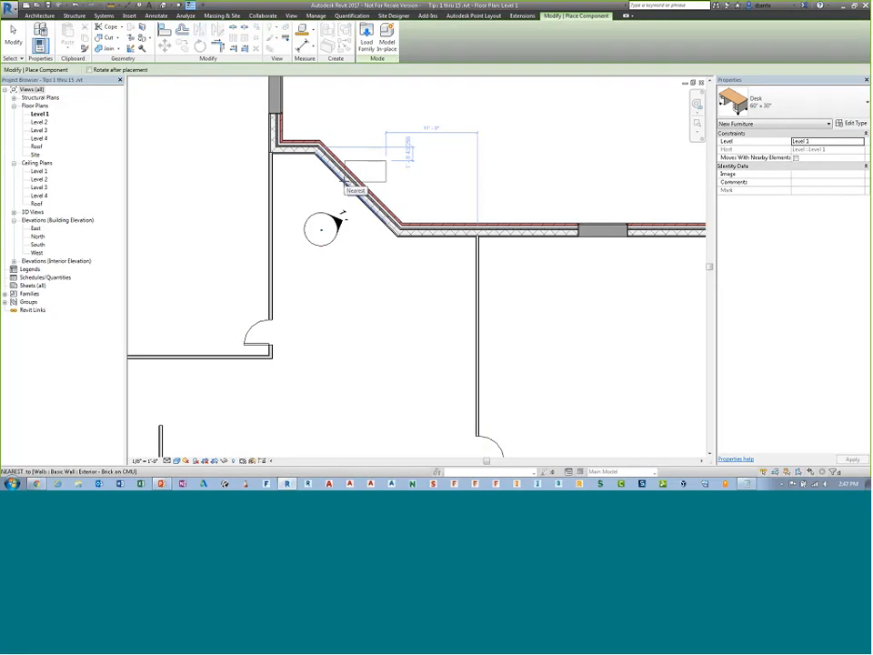
key("space")
key("space")
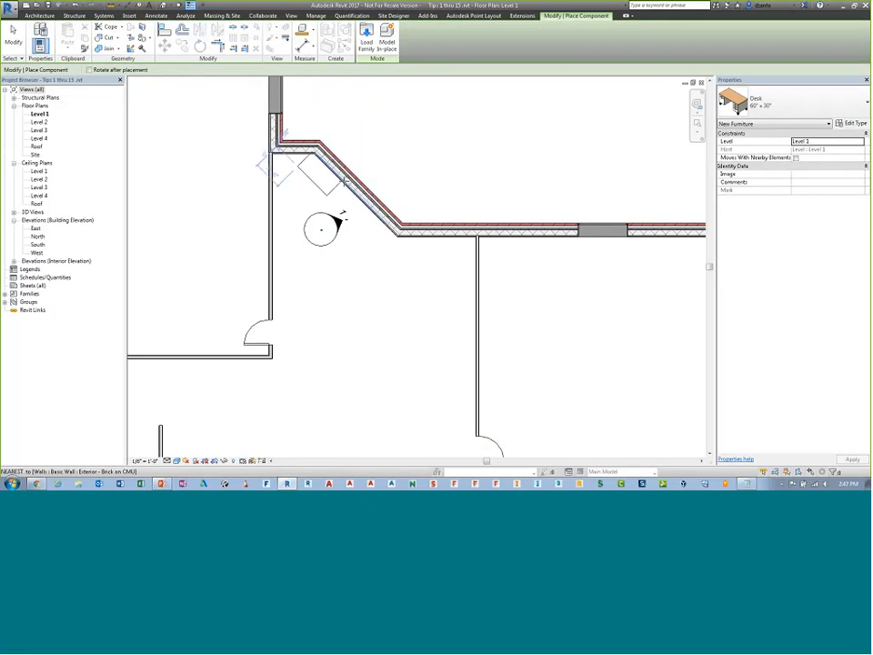
key("space")
key("space")
key("space")
key("space")
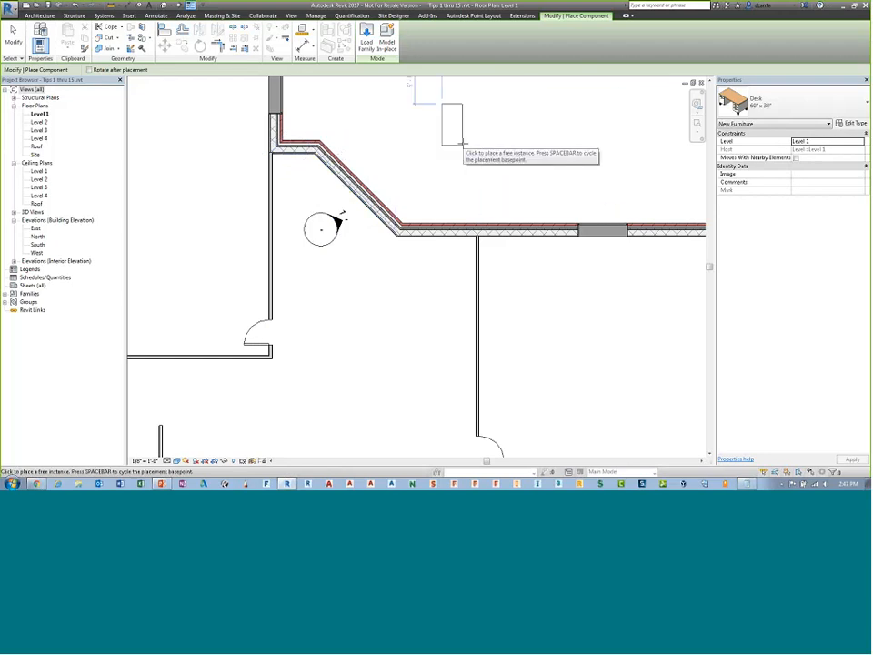
Rotate the desk preview to match the curved exterior wall's angle, and end the placement without adding a desk
scroll(462, 143, "down", 2)
middle_click_drag(529, 237, 325, 164)
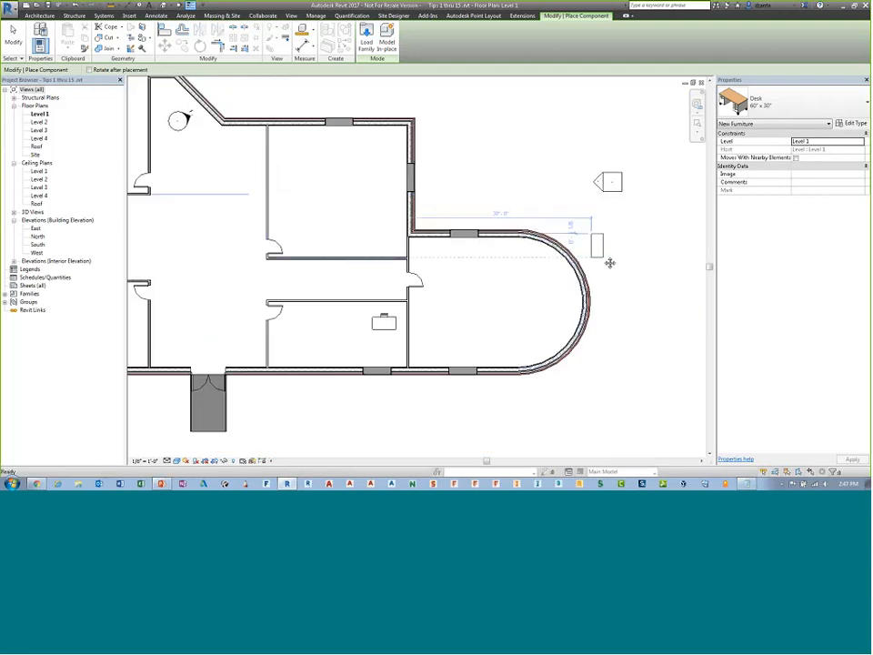
middle_click_drag(610, 262, 504, 218)
scroll(482, 243, "up", 2)
key("space")
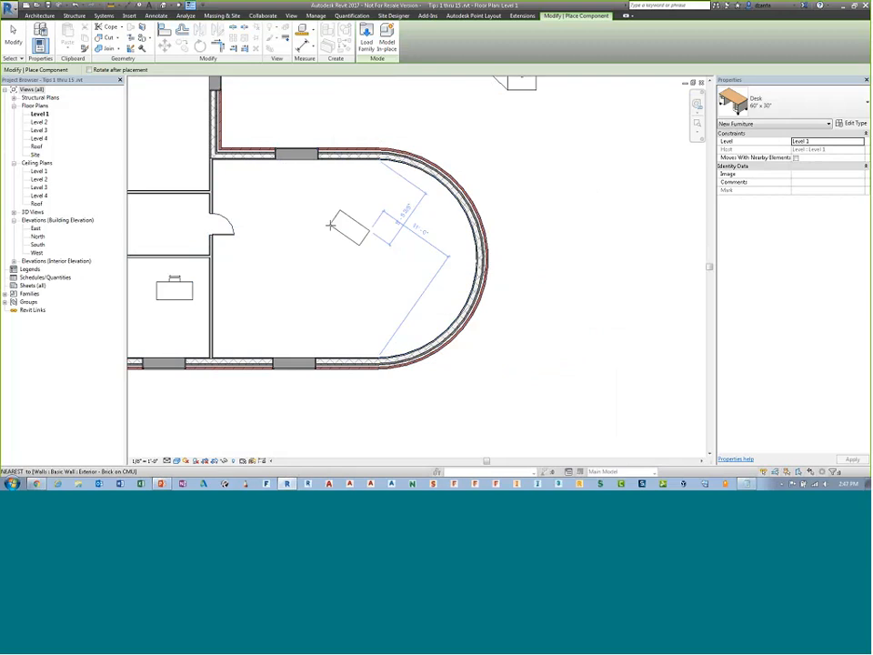
key("Escape")
Advance the PowerPoint slide show to the slide for tips #10, #11 and #12, reveal all its bullets, and return to Revit
key("alt+Tab")
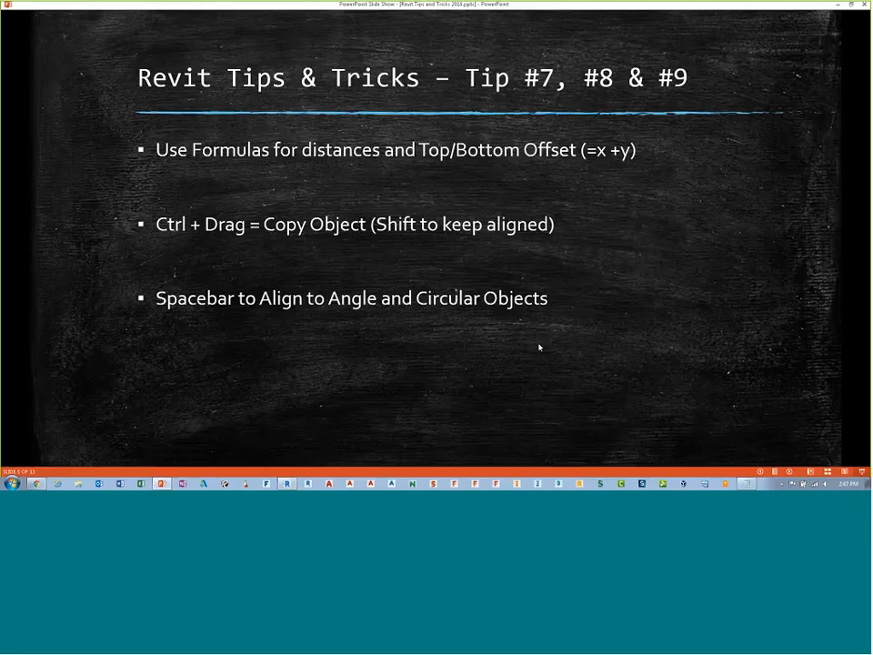
left_click(545, 346)
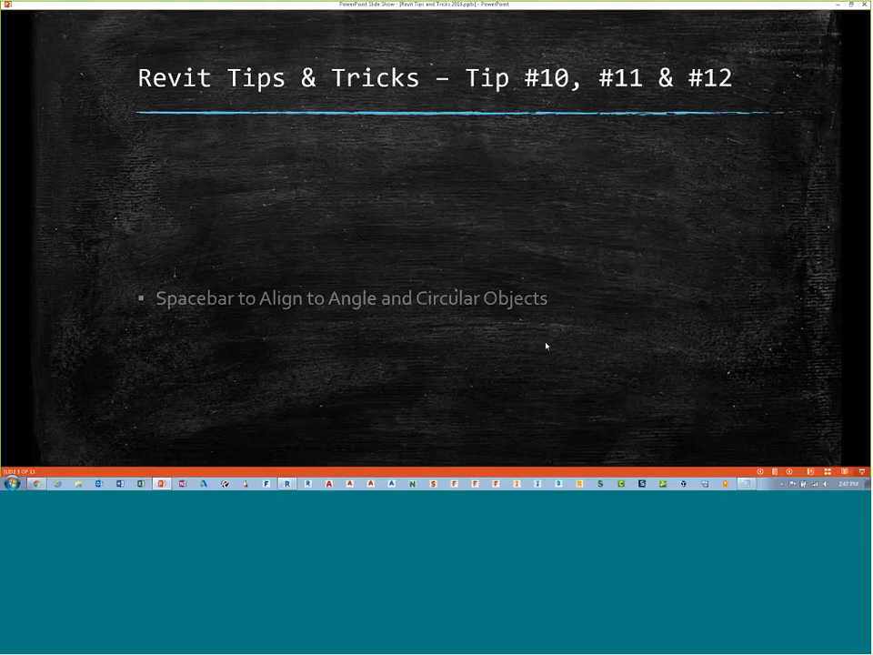
left_click(545, 346)
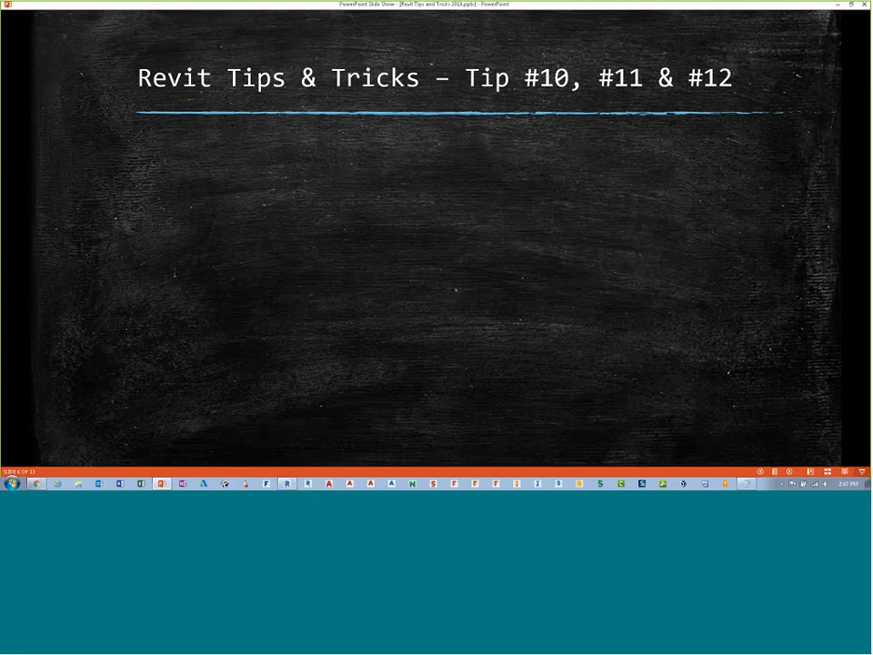
key("Right")
key("Right")
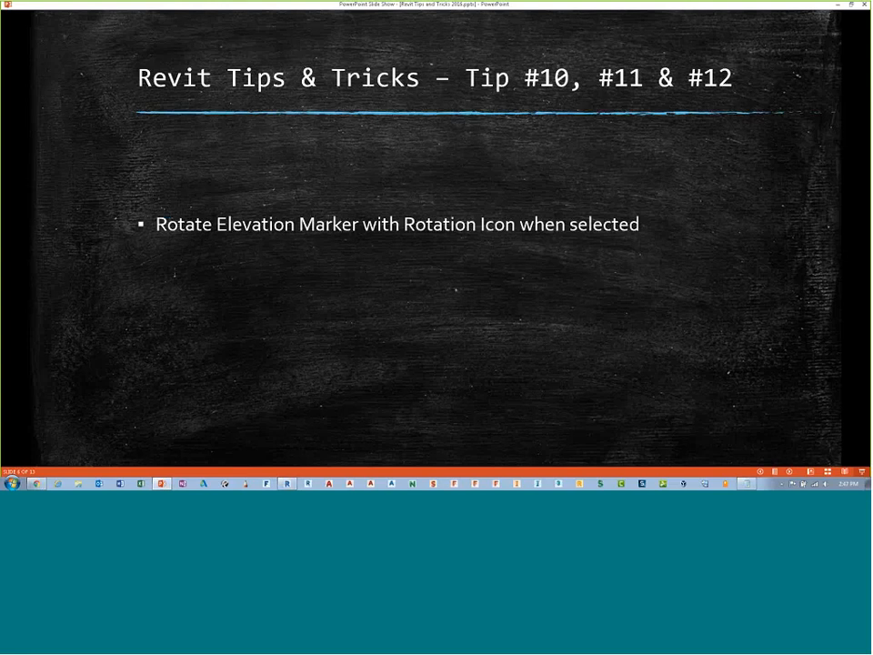
key("Right")
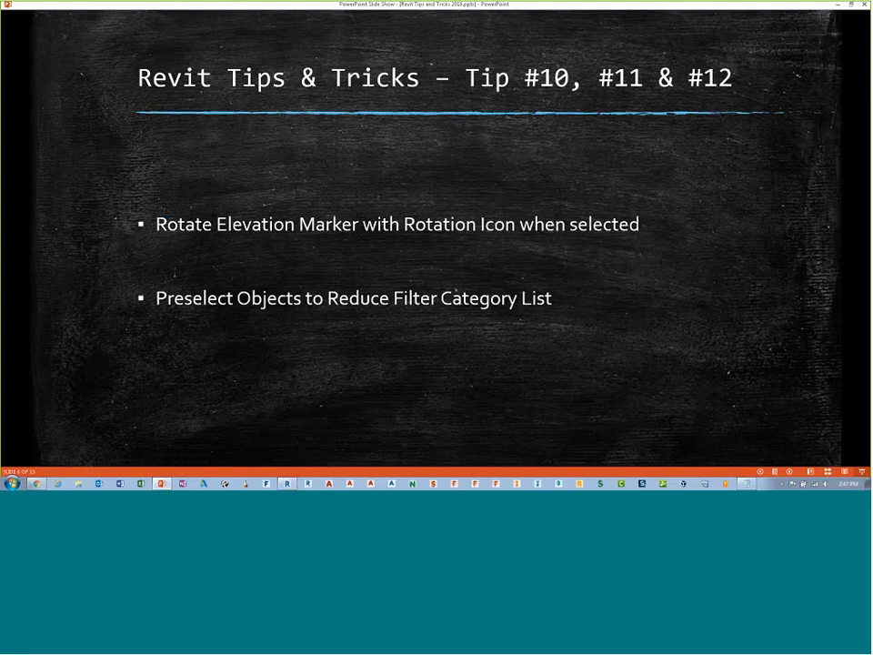
key("Right")
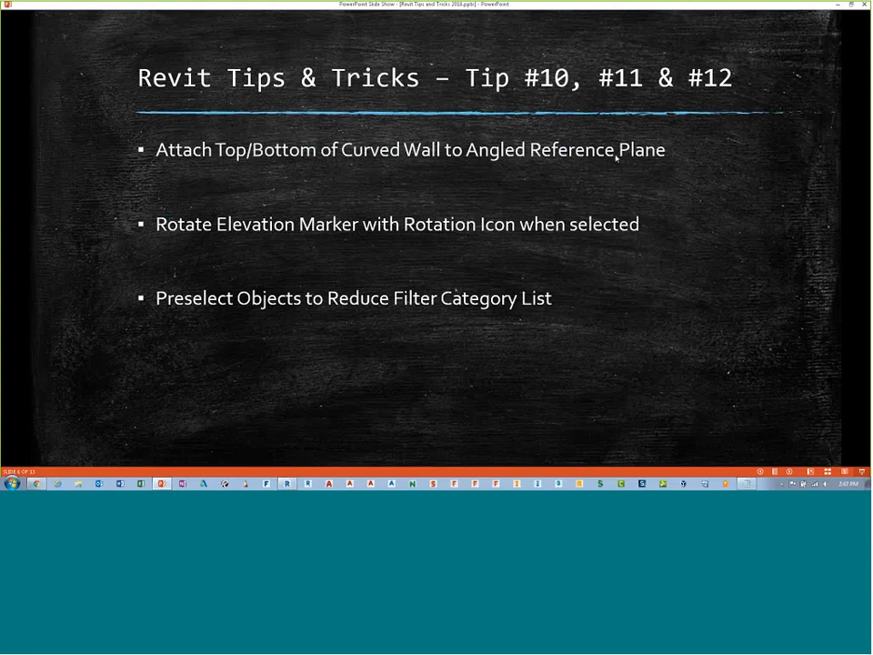
key("alt+Tab")
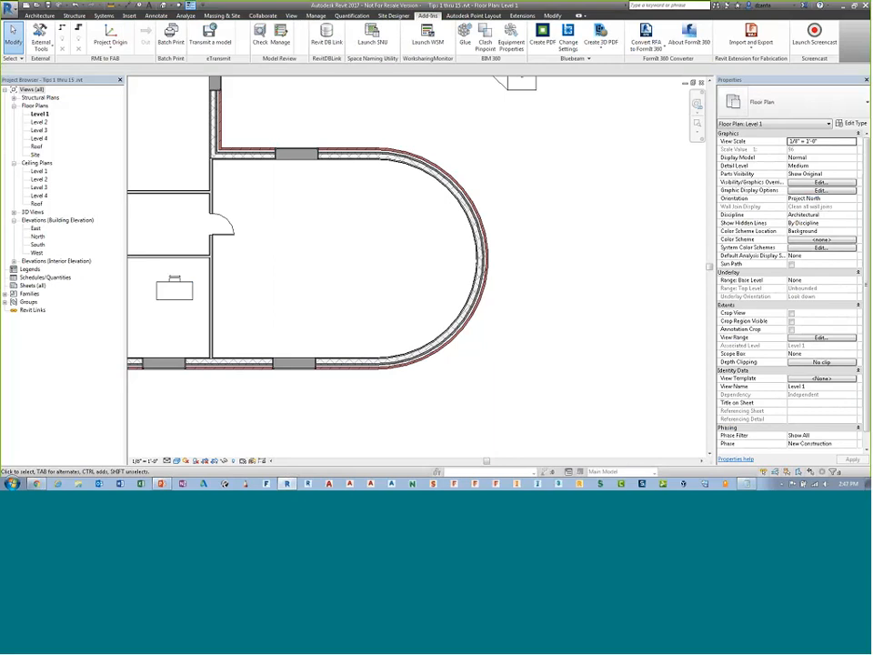
Open the East building elevation from its marker in the Level 1 floor plan
scroll(491, 300, "down", 3)
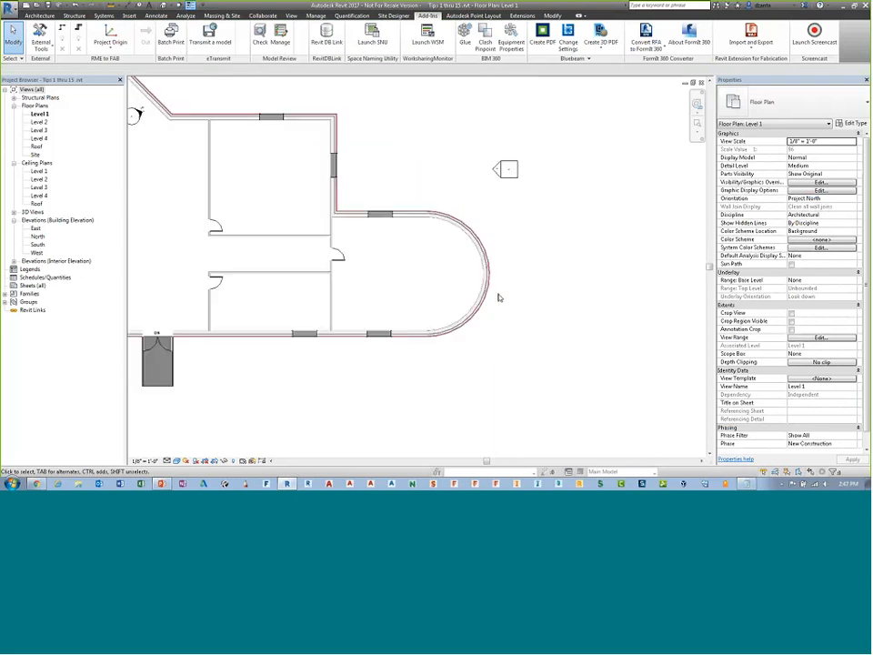
scroll(510, 271, "down", 2)
scroll(537, 279, "up", 1)
middle_click_drag(544, 279, 559, 296)
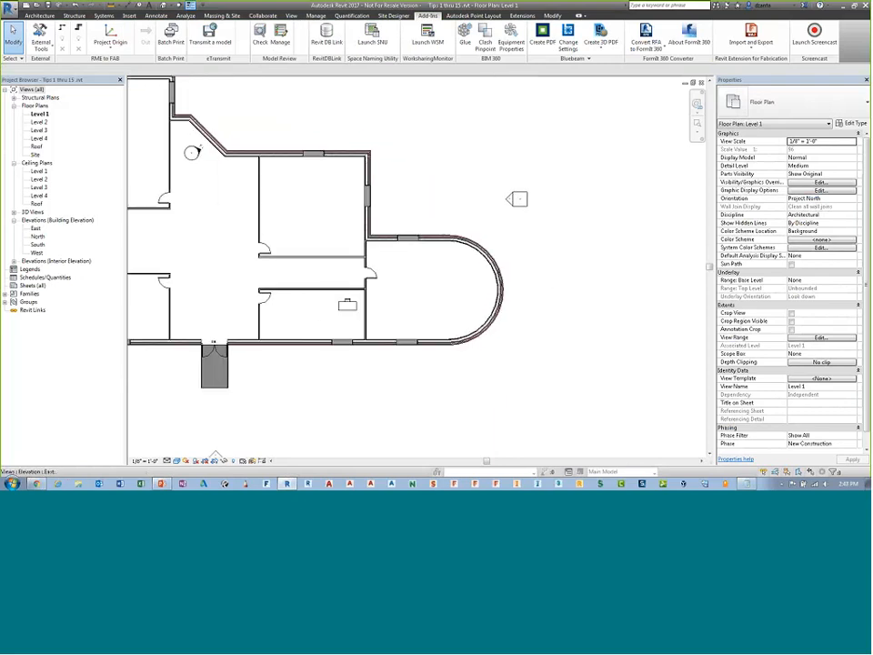
double_click(512, 199)
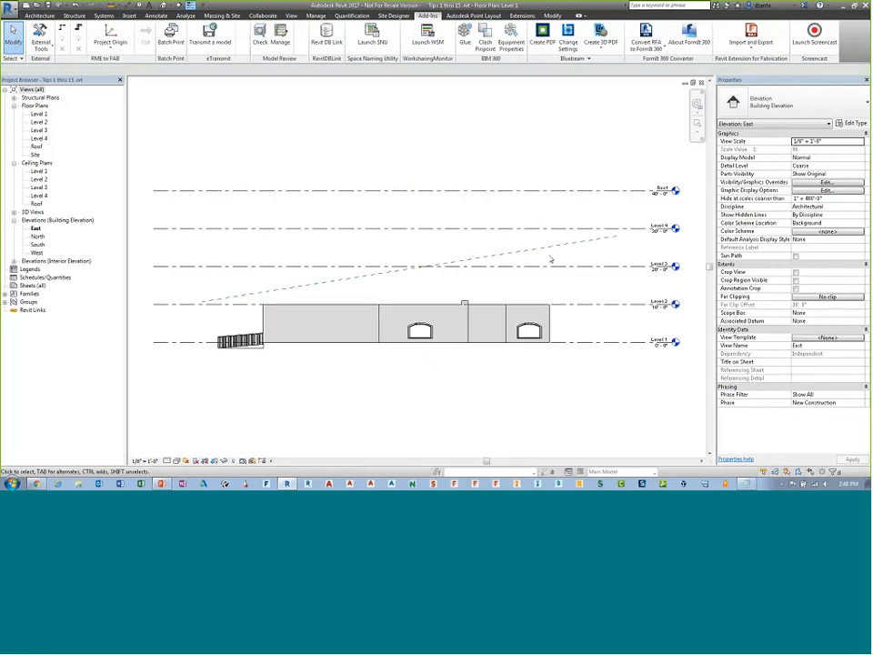
scroll(342, 331, "up", 1)
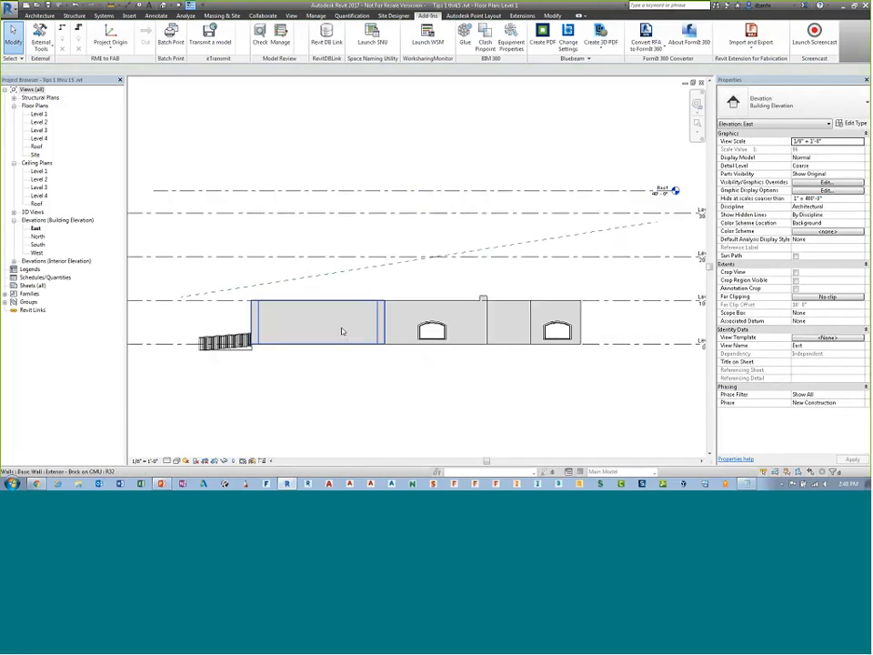
left_click(342, 331)
left_click(376, 376)
Edit the profile of the straight wall beside the curved wall, sketching two sloped lines that form an off-centre peak above its top edge
scroll(375, 376, "up", 2)
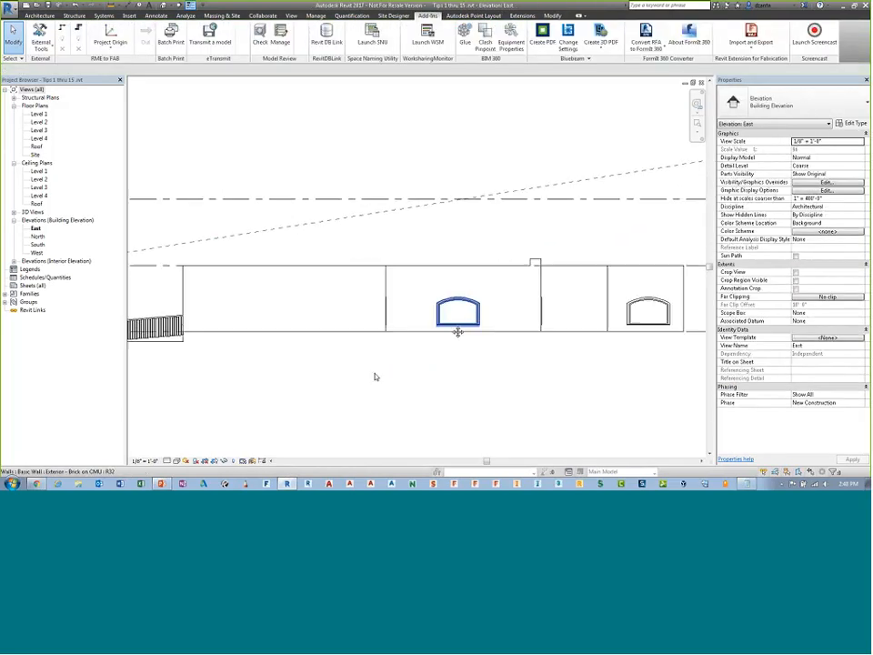
left_click(484, 287)
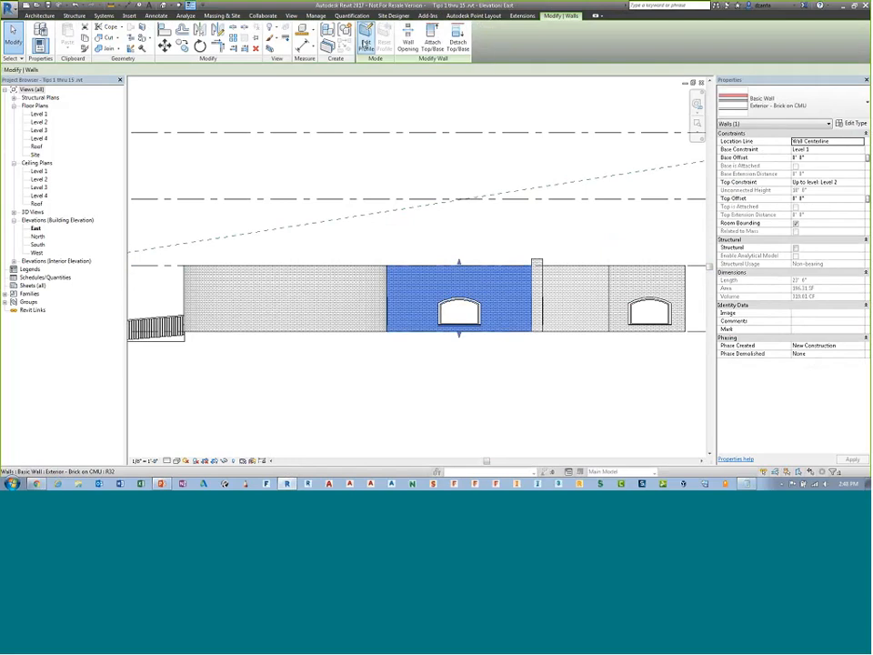
left_click(366, 45)
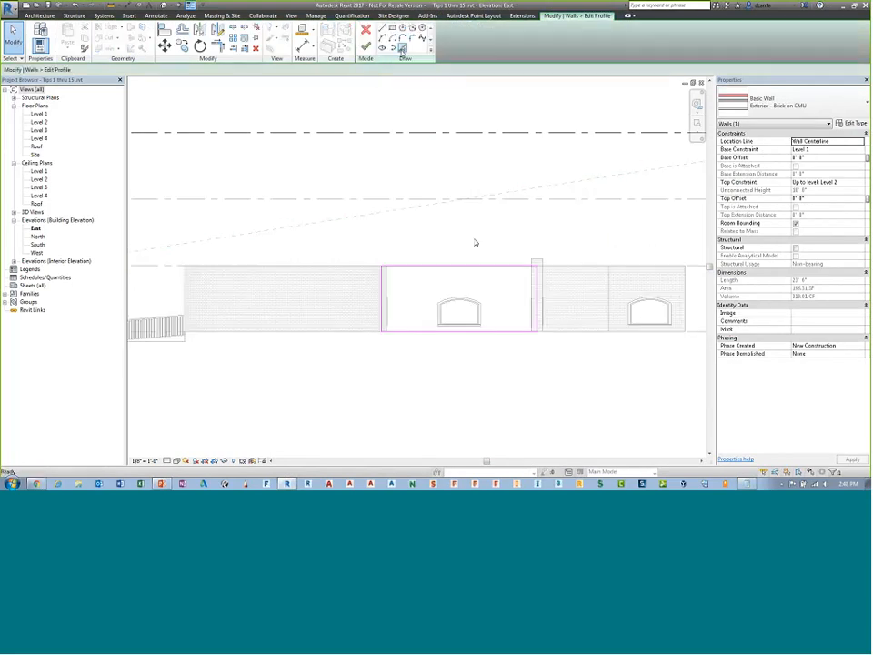
left_click(382, 264)
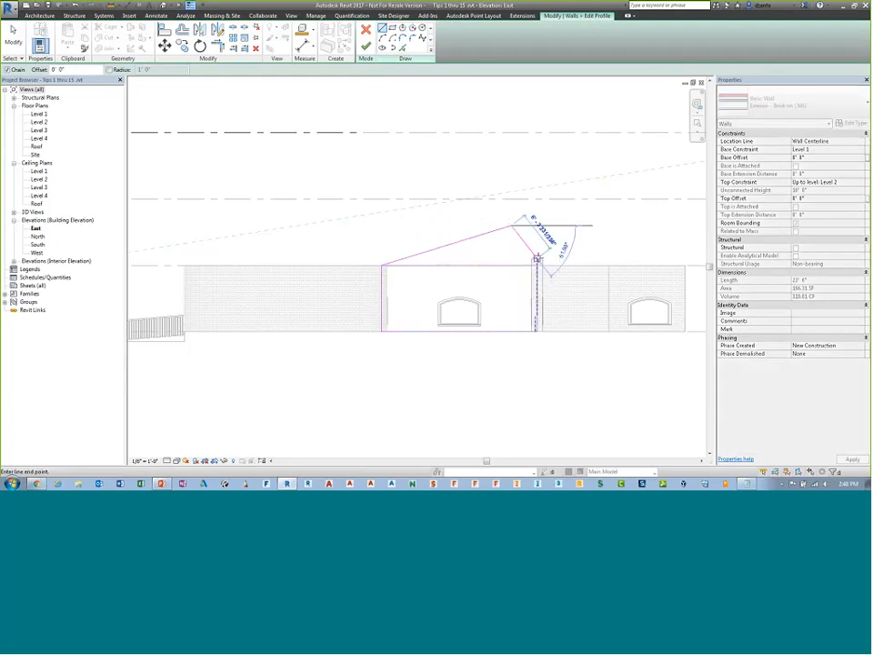
left_click(538, 264)
key("Escape")
key("Escape")
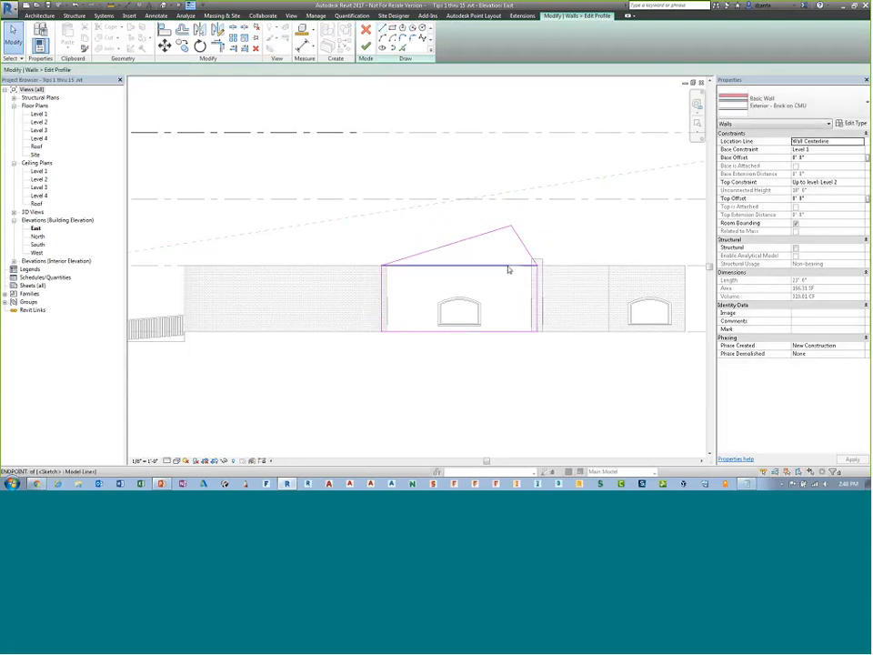
Delete the original horizontal top line from the wall's profile sketch and finish the profile edit
left_click(509, 266)
key("Delete")
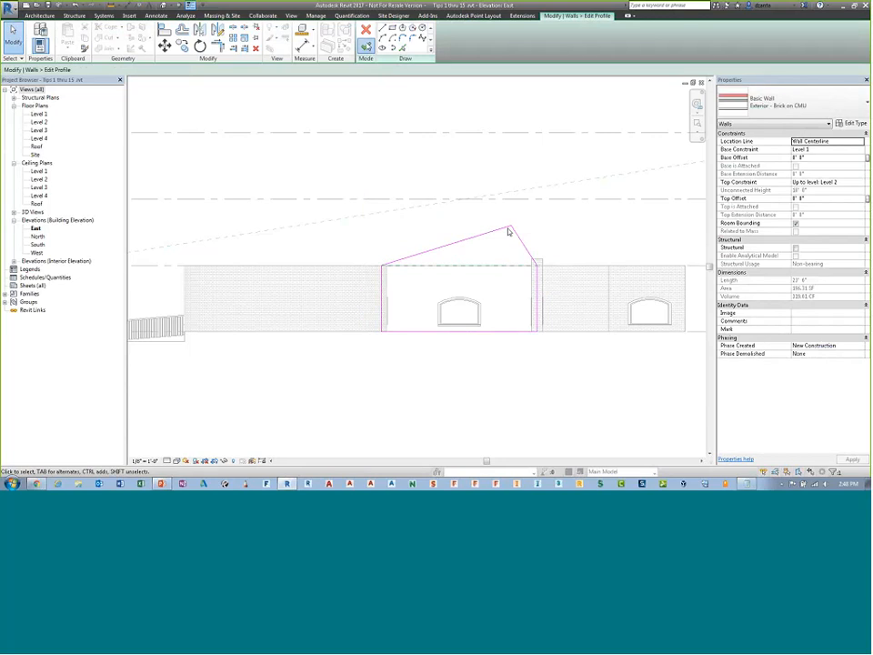
left_click(365, 47)
left_click(381, 242)
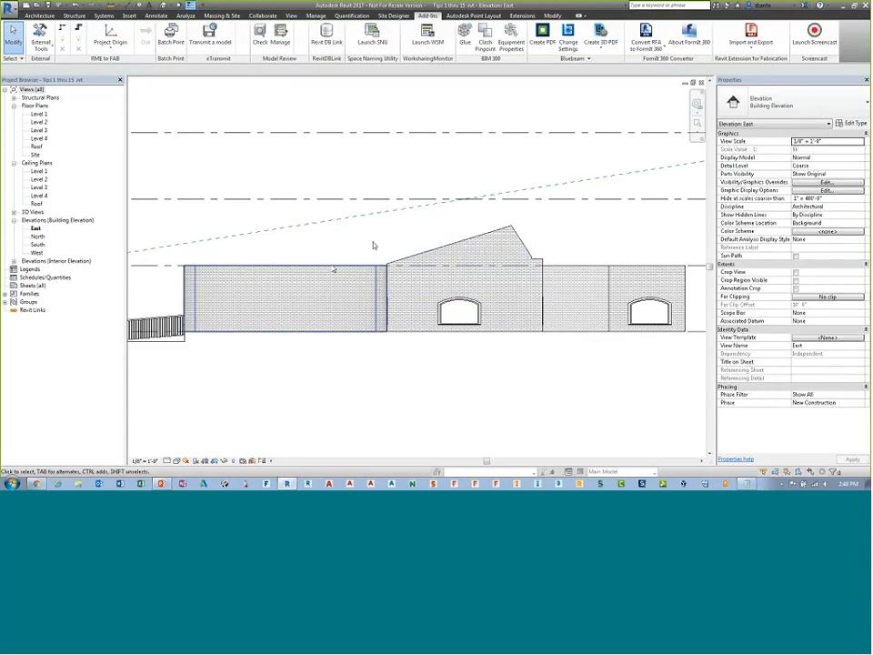
left_click(334, 269)
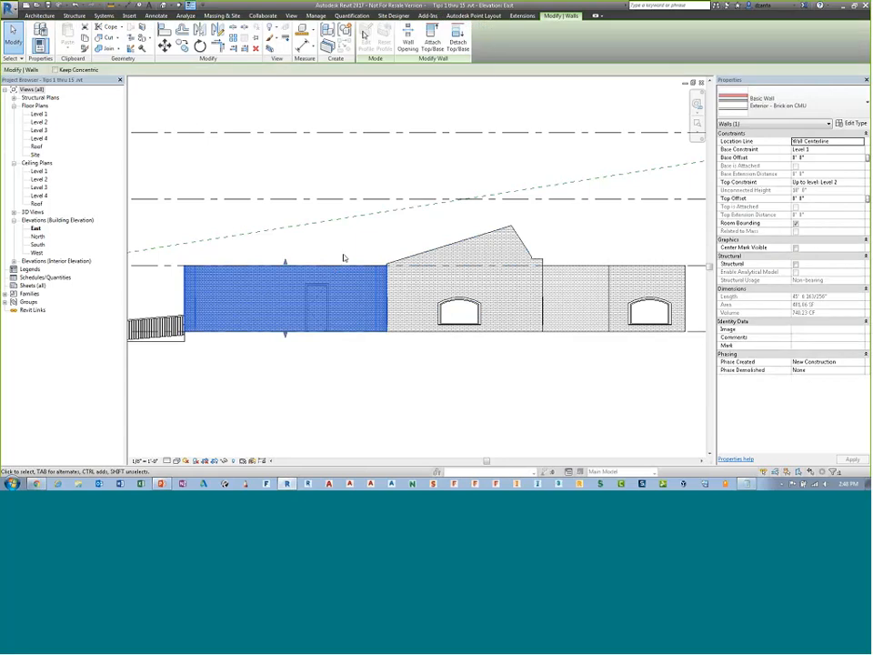
left_click(348, 107)
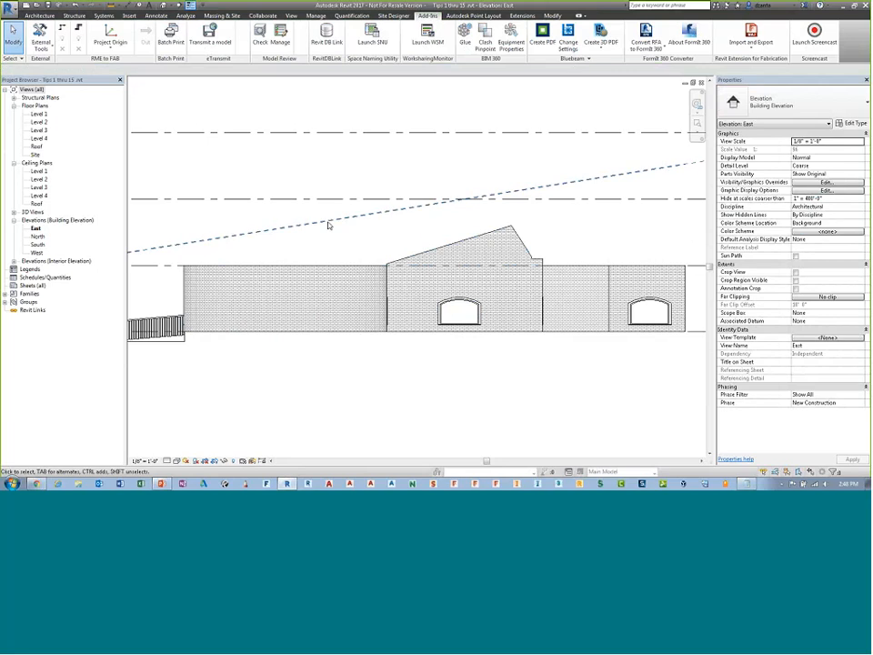
left_click(318, 267)
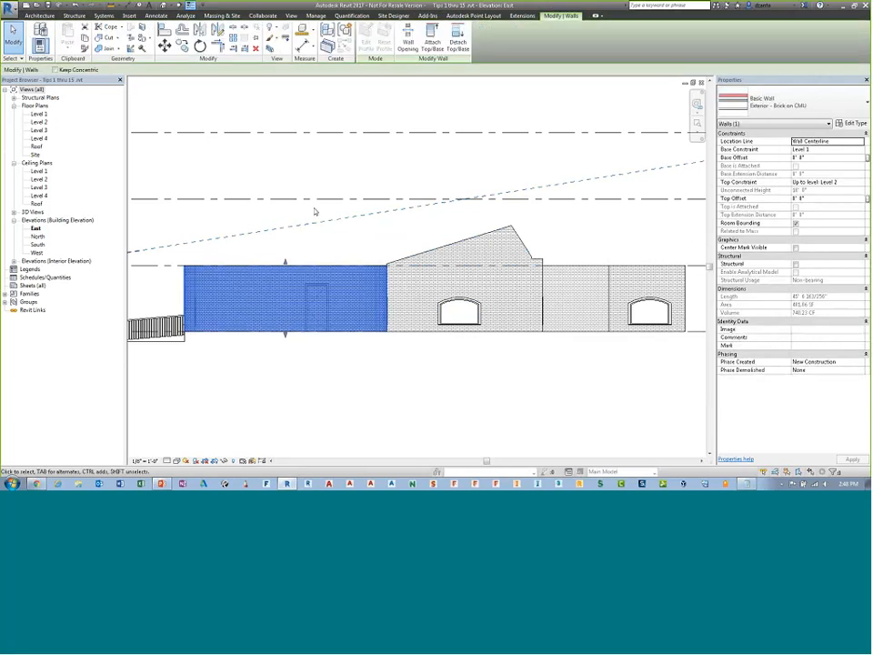
left_click(347, 245)
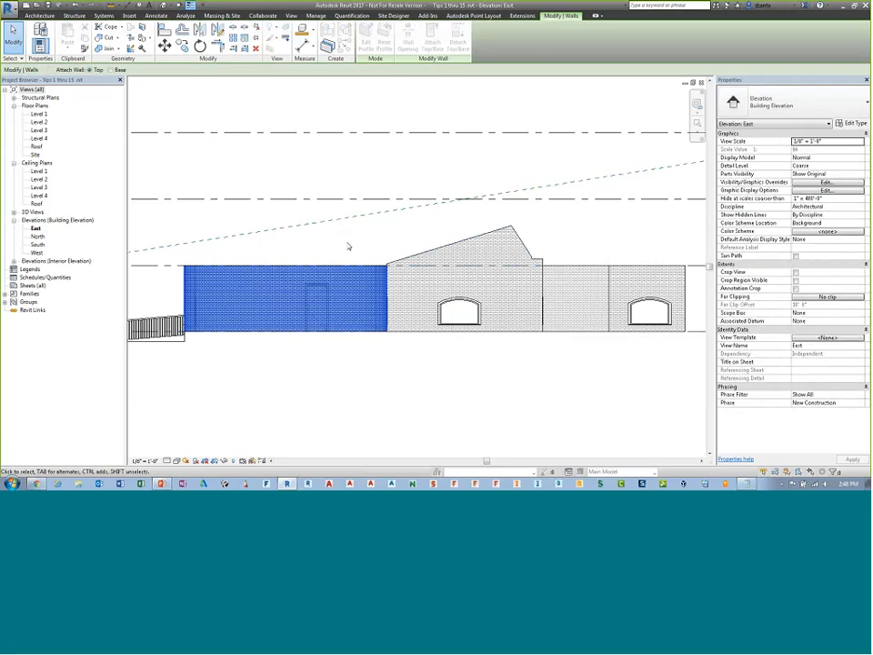
Attach the top of the curved brick wall to the angled reference plane above it
left_click(325, 266)
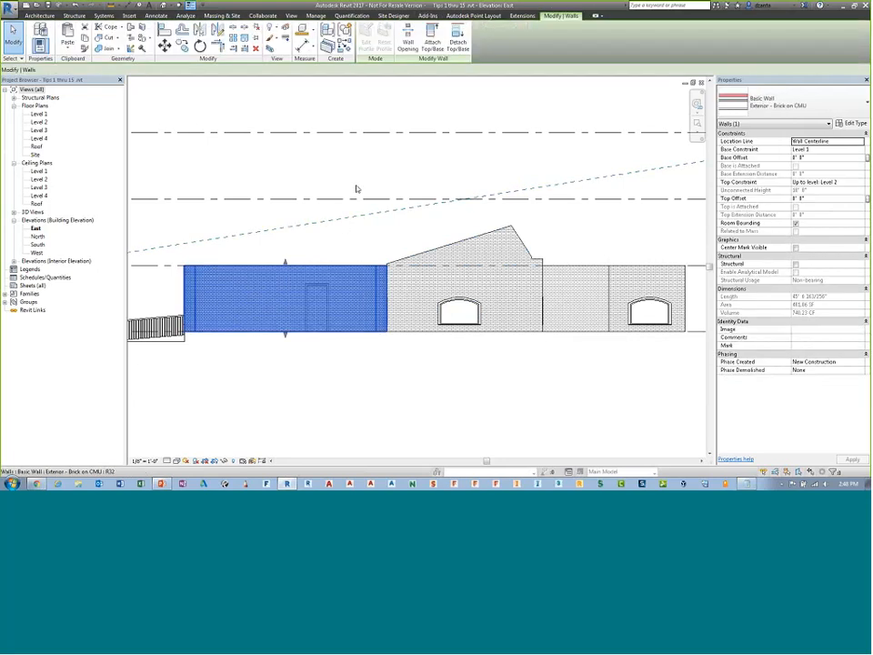
left_click(432, 43)
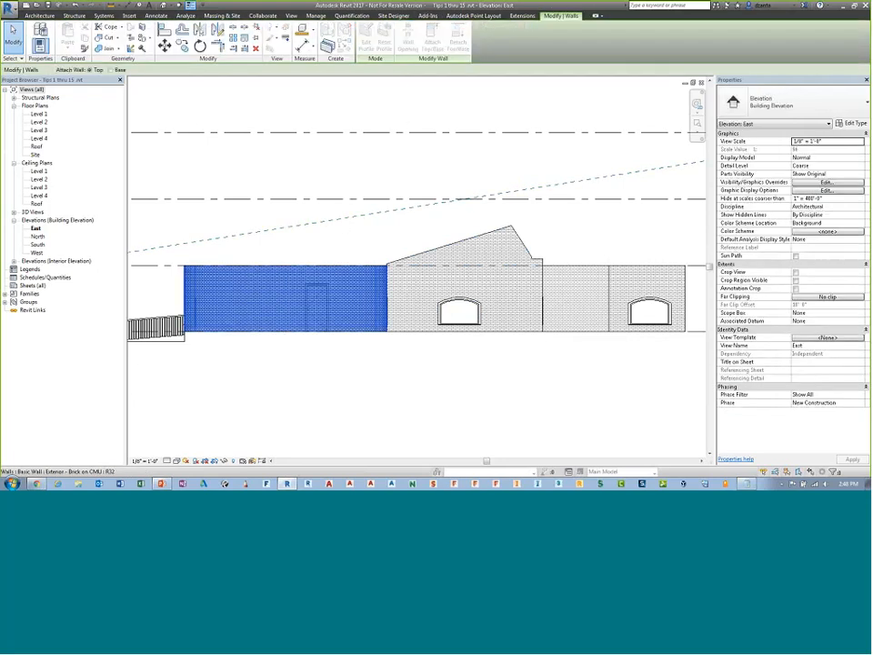
left_click(382, 213)
left_click(419, 177)
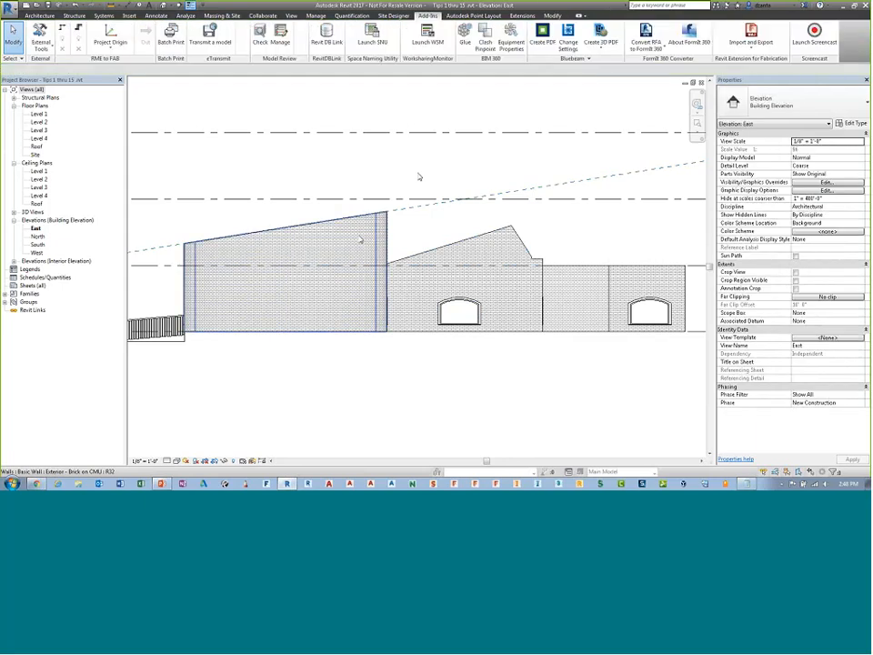
Open the default 3D view and examine the sloped top of the attached curved wall and the neighbouring peaked wall
scroll(365, 258, "down", 1)
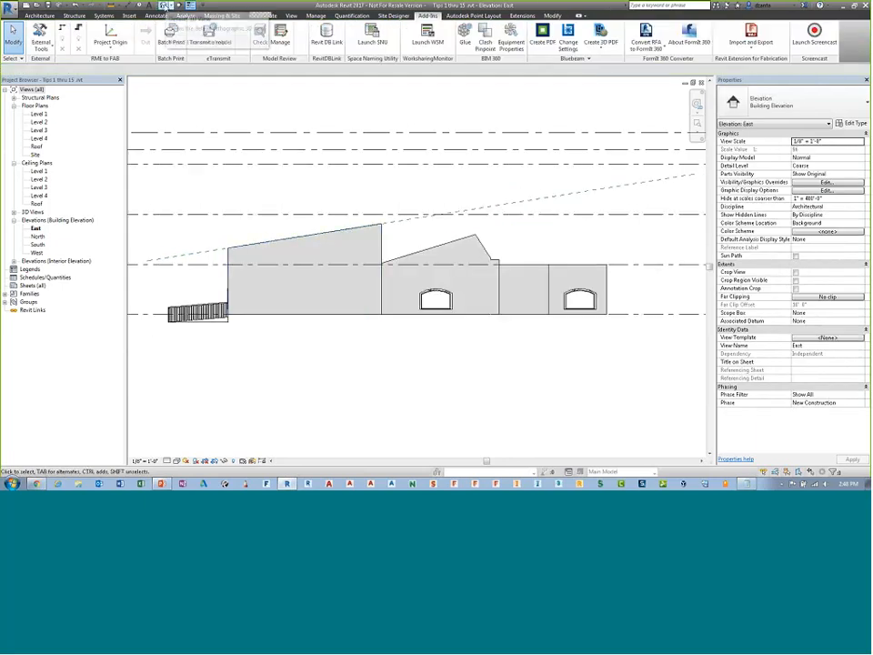
left_click(163, 5)
middle_click_drag(507, 343, 548, 246, "shift")
scroll(500, 232, "up", 3)
middle_click_drag(555, 226, 582, 229, "shift")
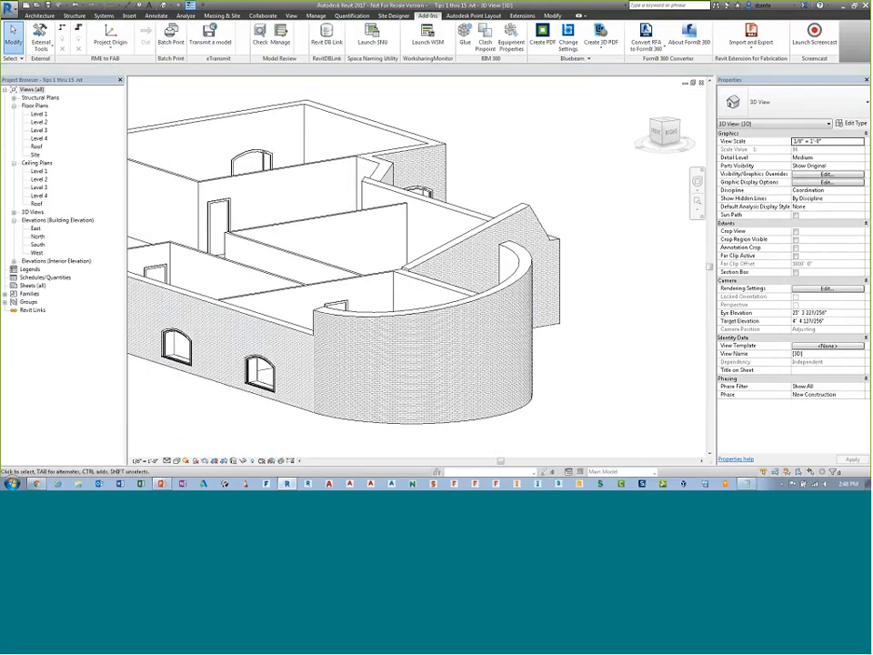
After checking the next tip in the PowerPoint slide show, return to Revit, replacing the 3D and East elevation views with the Level 1 floor plan
key("alt+Tab")
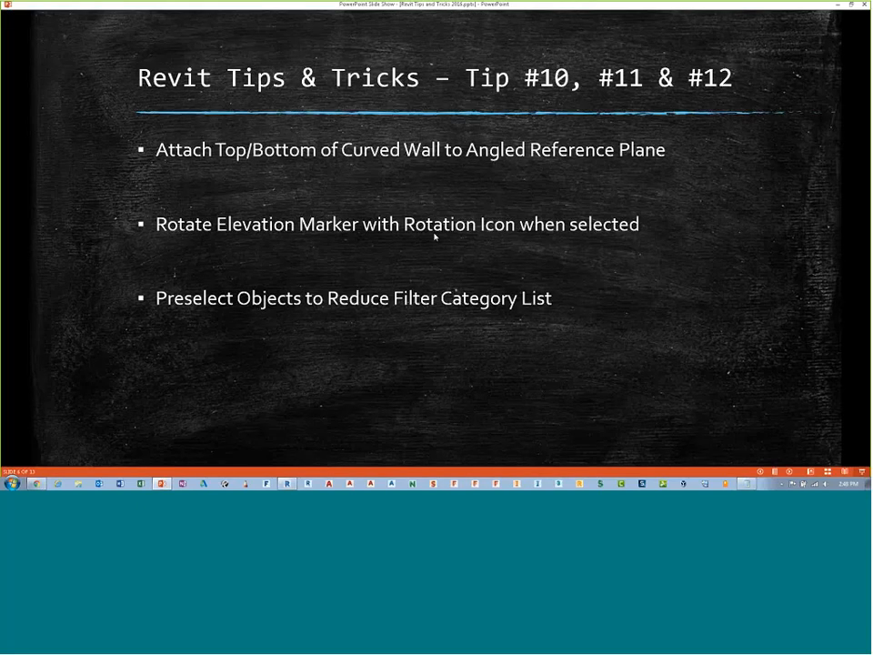
key("alt+Tab")
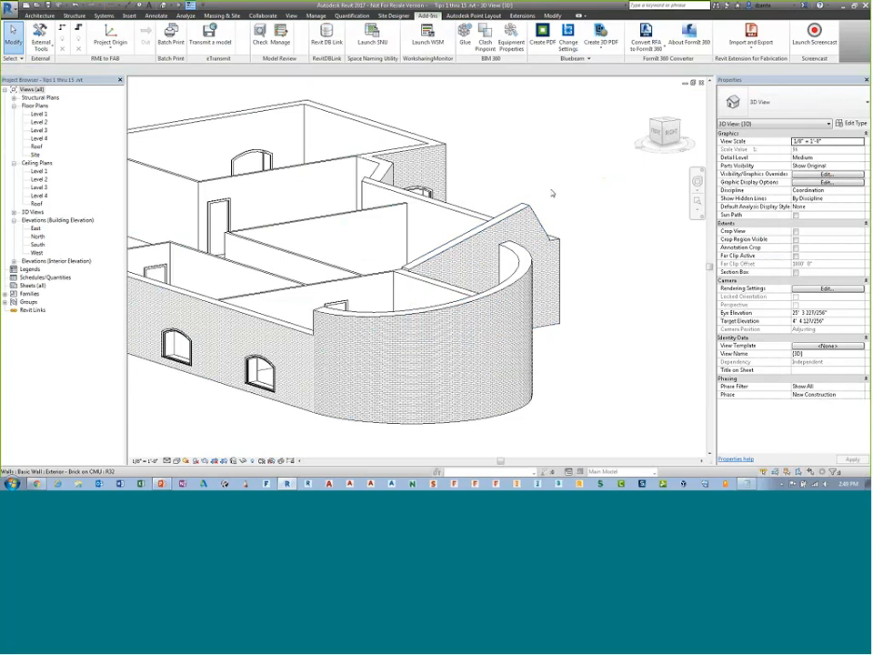
left_click(701, 82)
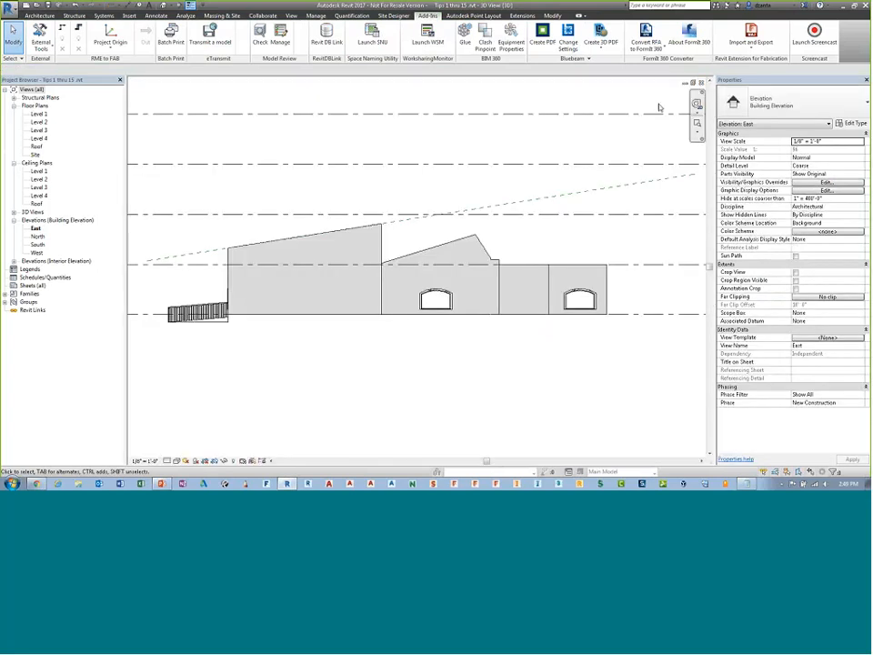
left_click(701, 82)
double_click(38, 114)
scroll(364, 266, "down", 2)
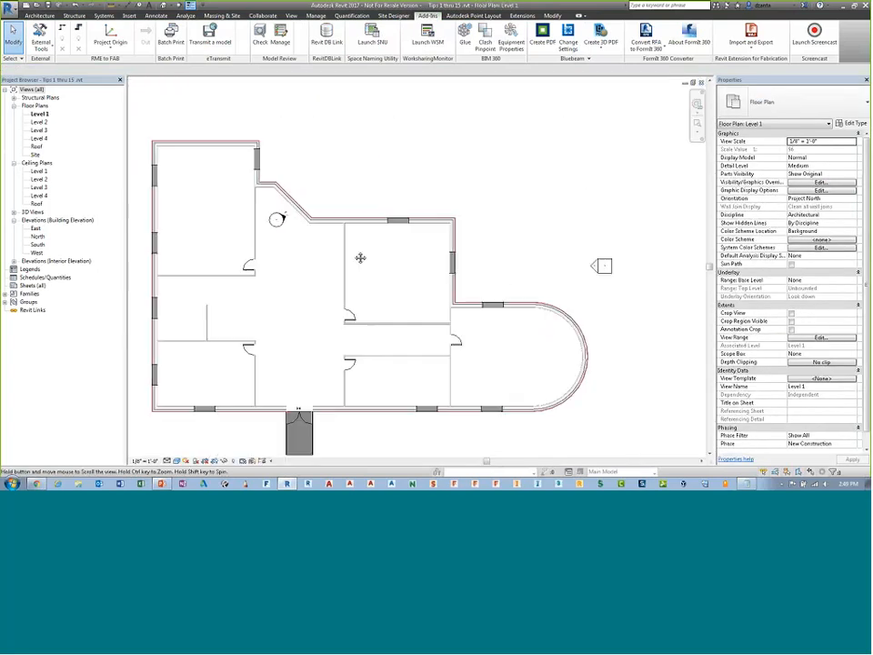
Rotate the interior elevation marker near the angled wall about its centre with the Rotate tool
scroll(365, 265, "up", 5)
scroll(403, 306, "up", 2)
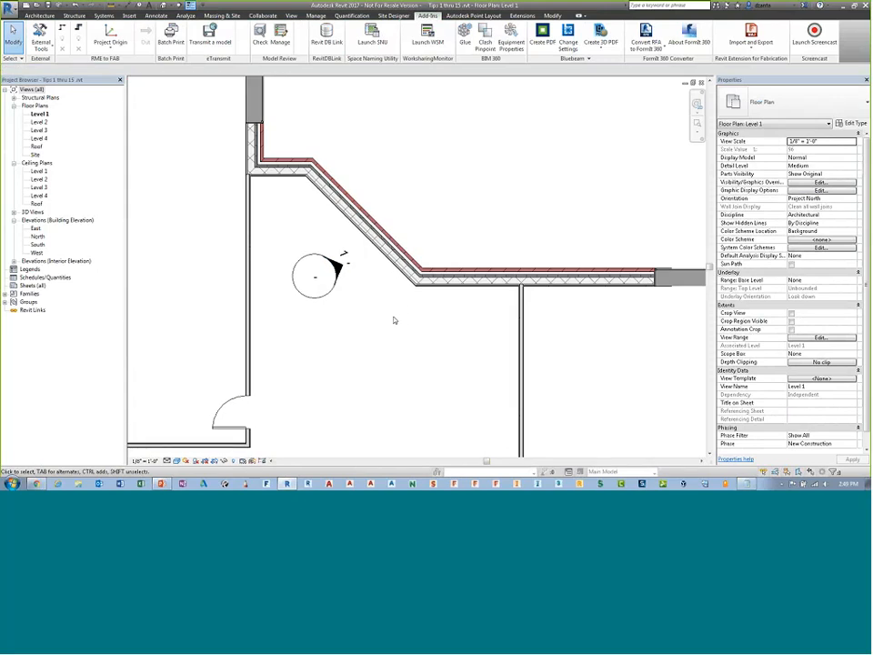
scroll(312, 316, "up", 1)
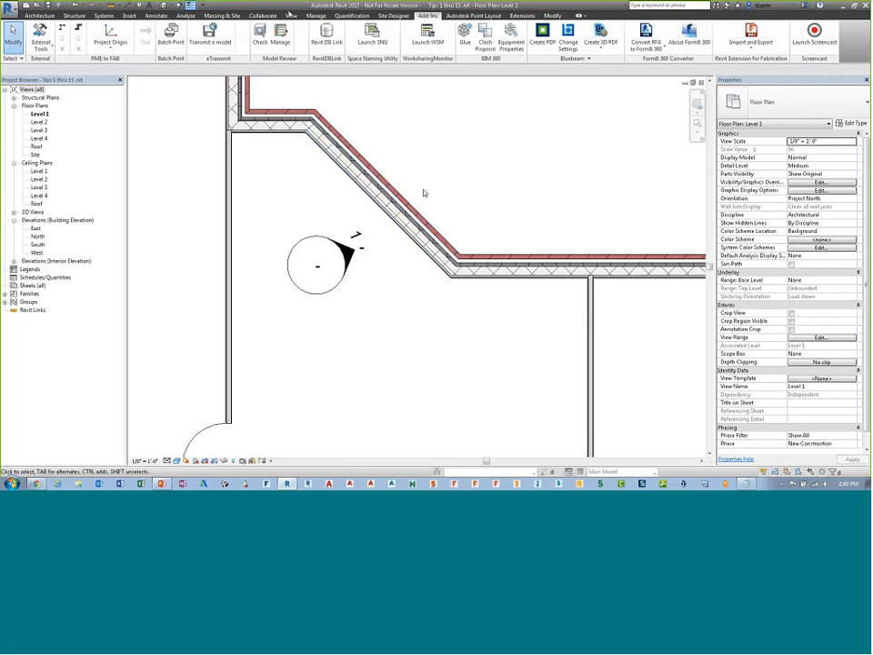
left_click(552, 16)
left_click(199, 45)
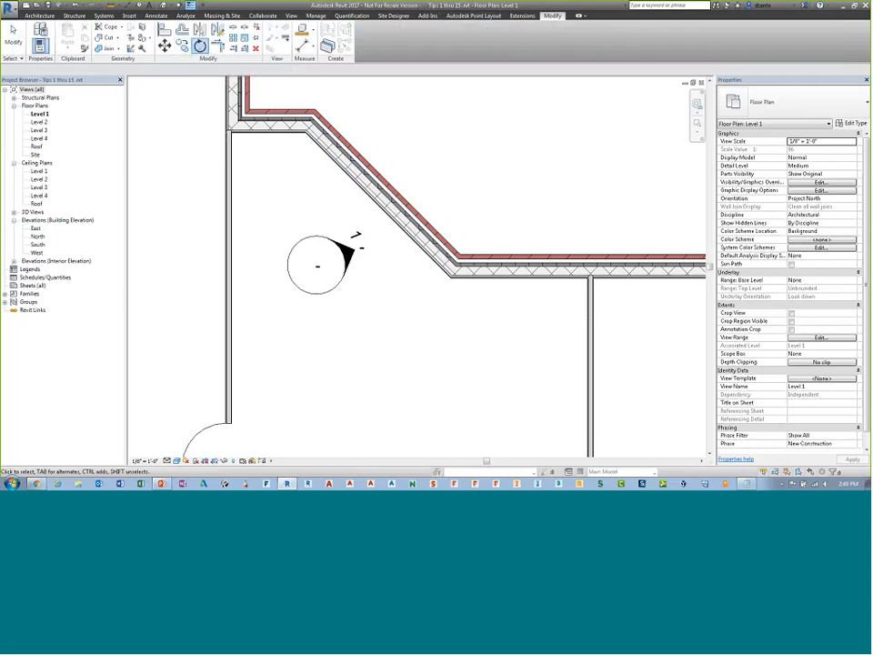
left_click(346, 262)
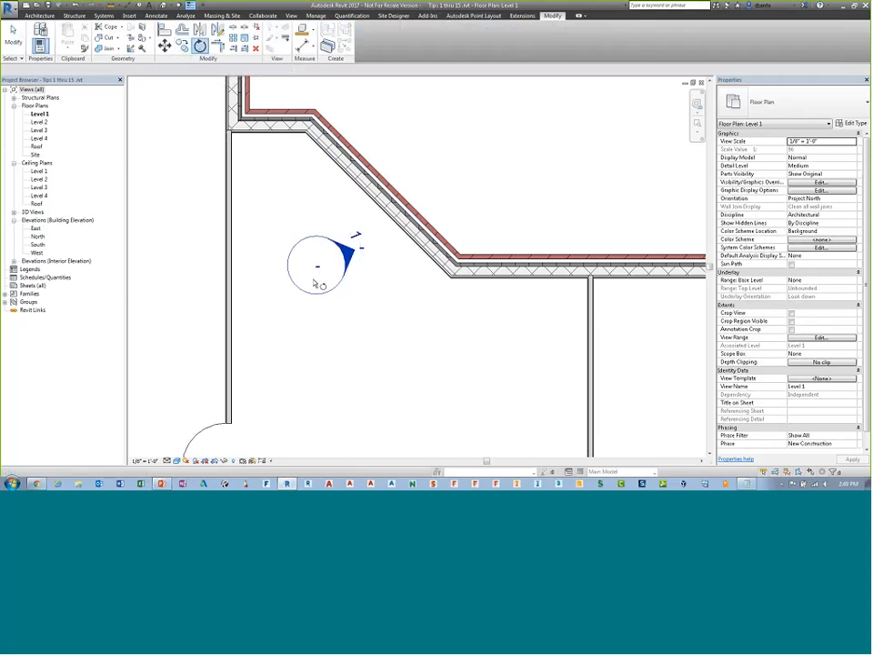
key("Return")
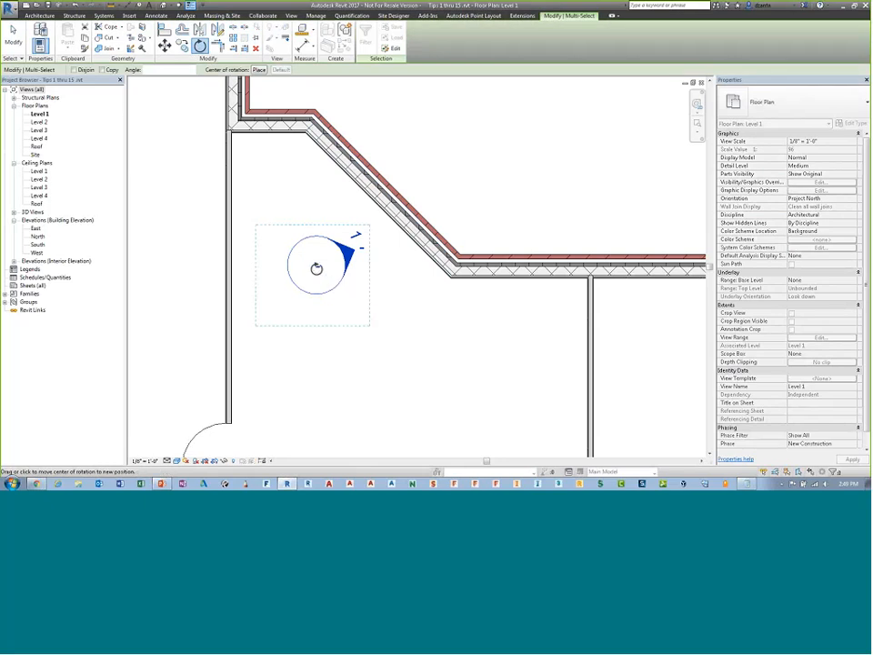
left_click(385, 238)
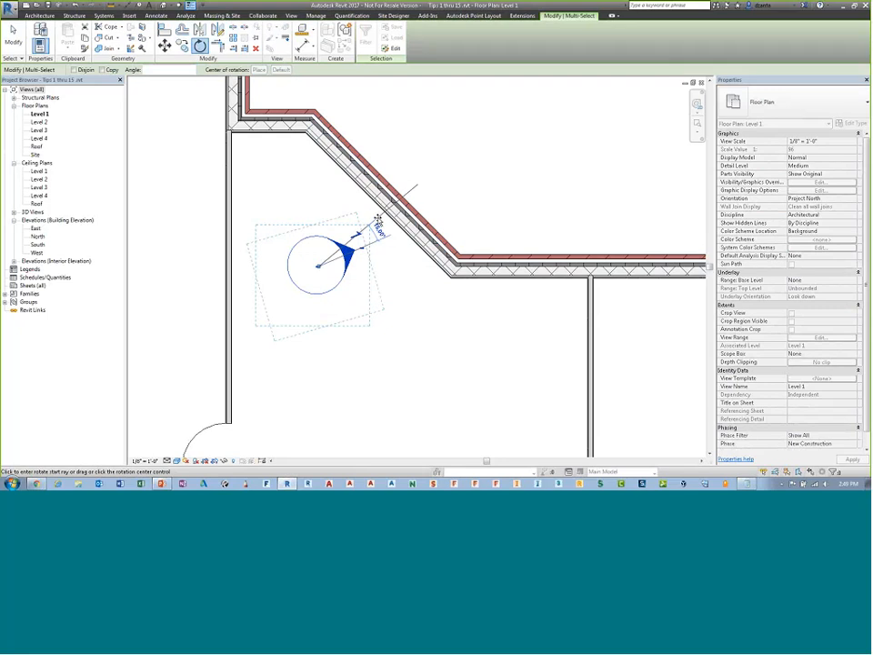
left_click(382, 219)
left_click(395, 300)
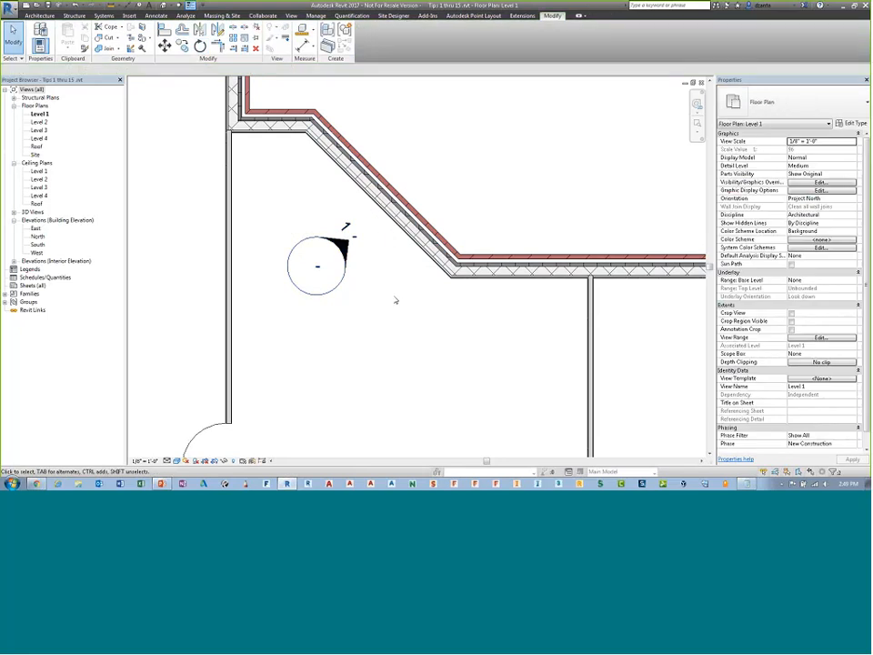
Rotate the selected elevation marker directly, without the Rotate tool, so its arrow faces the angled wall squarely
left_click(338, 292)
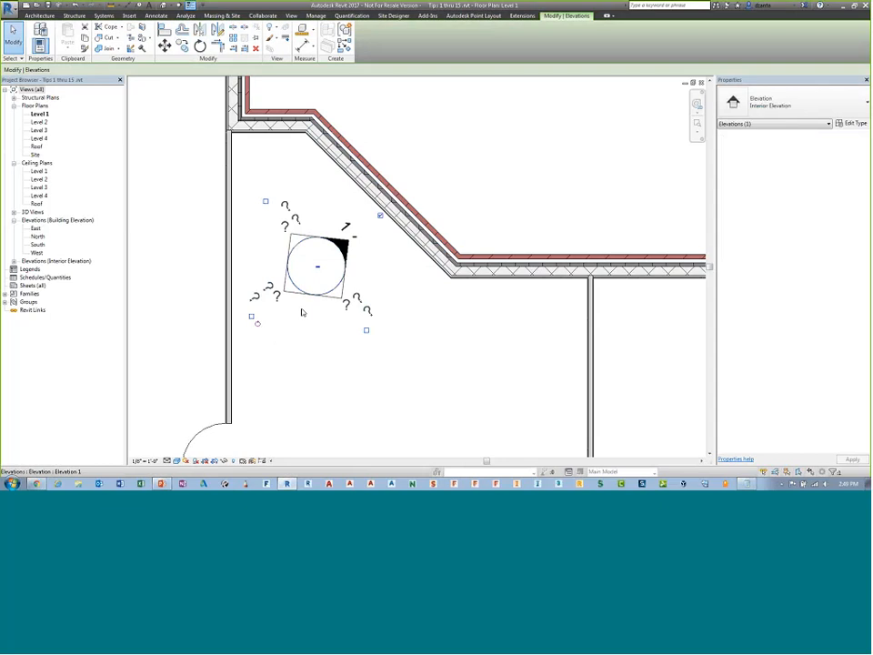
left_click(259, 324)
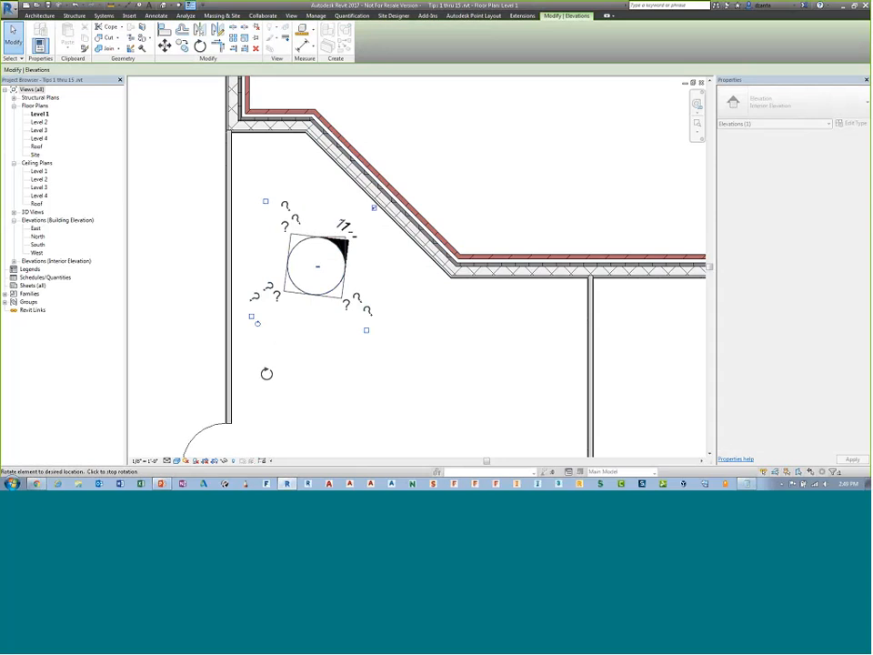
key("Escape")
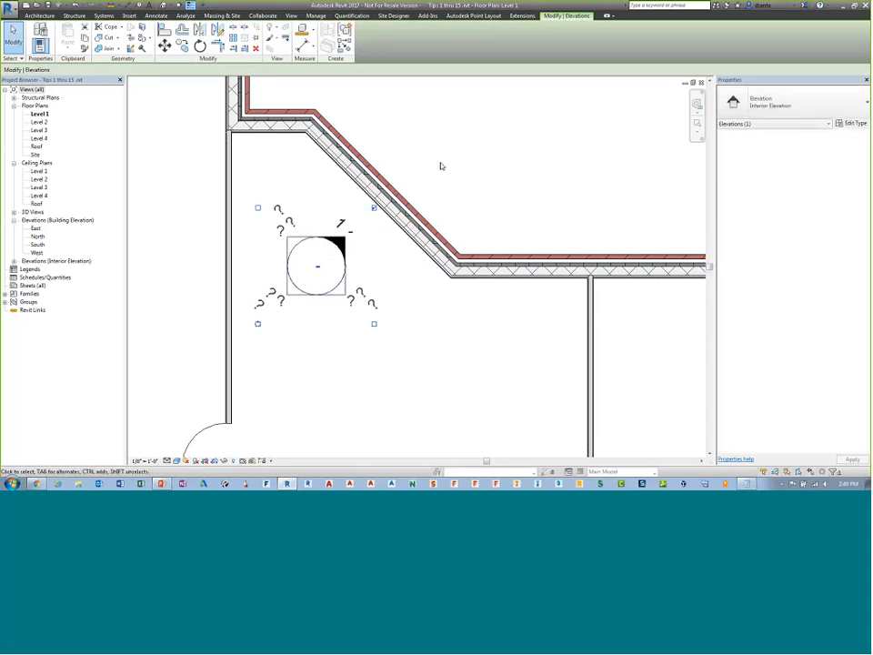
left_click(505, 172)
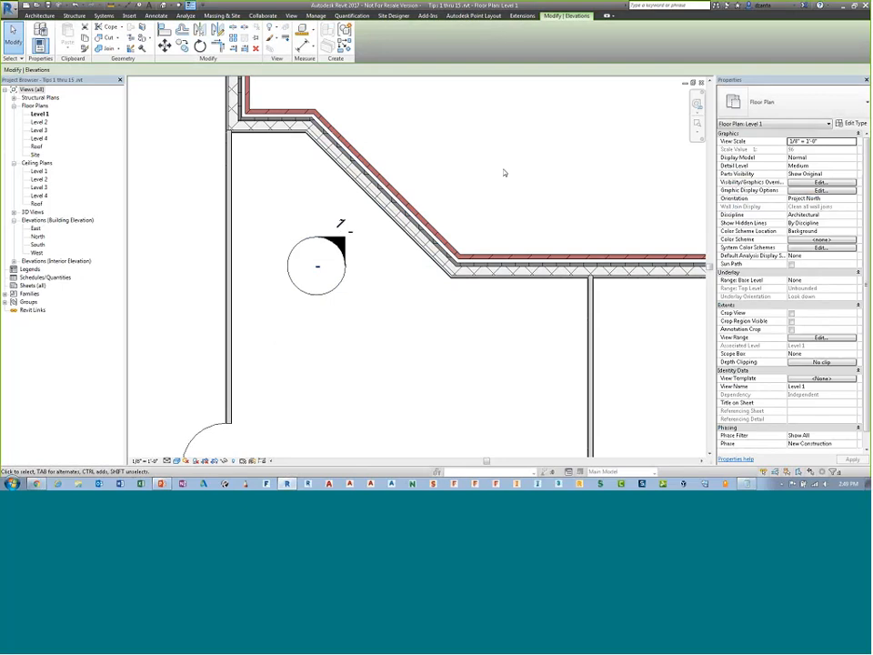
Check the tip on preselecting objects in the PowerPoint slide show and return to the whole Level 1 plan in Revit
key("alt+Tab")
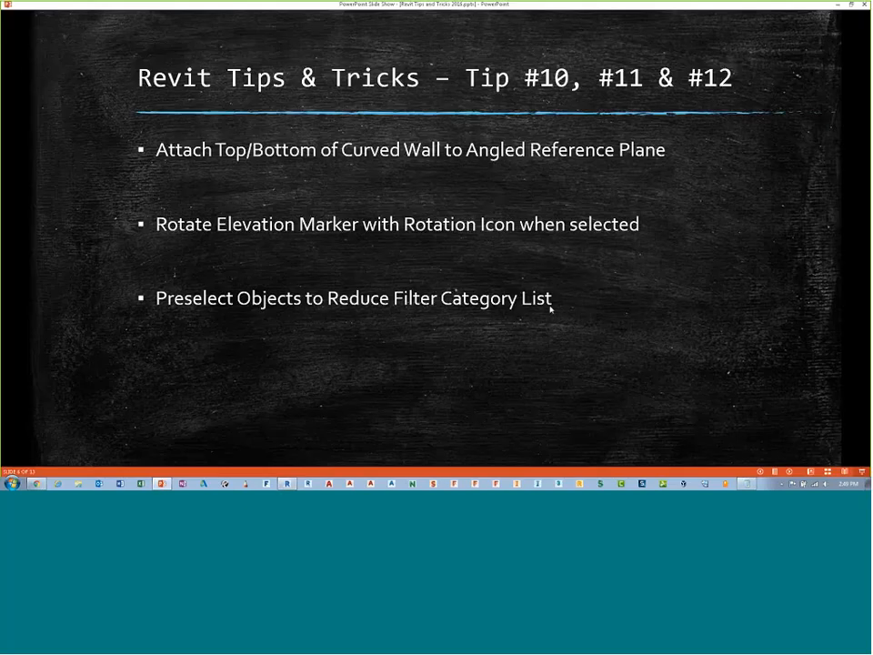
key("alt+Tab")
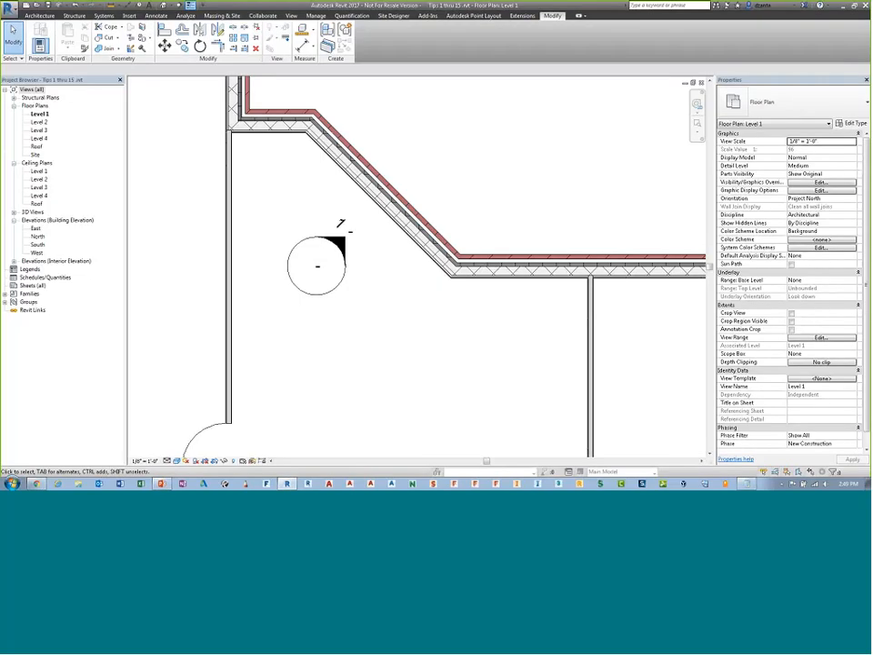
scroll(490, 181, "down", 8)
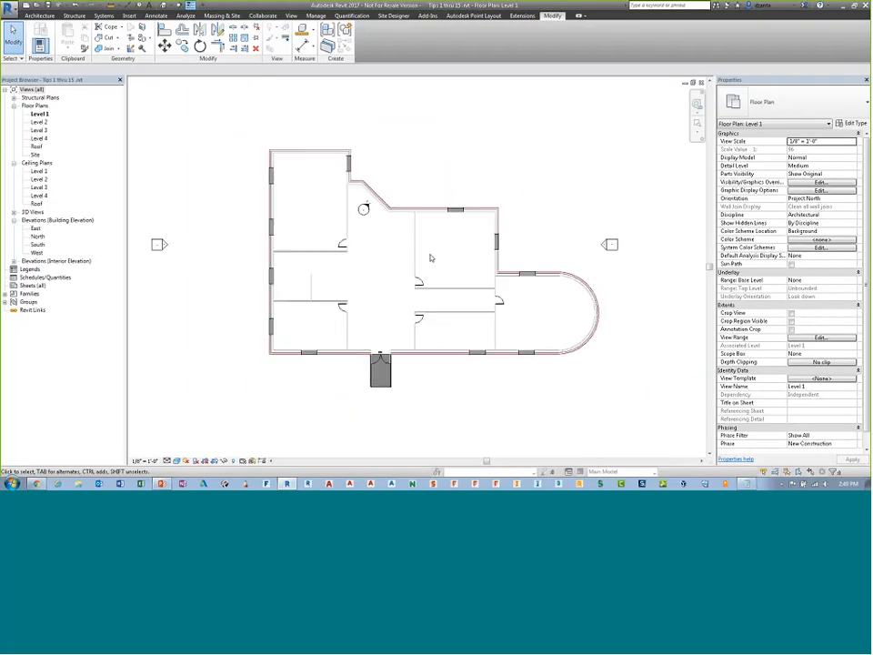
scroll(431, 258, "down", 1)
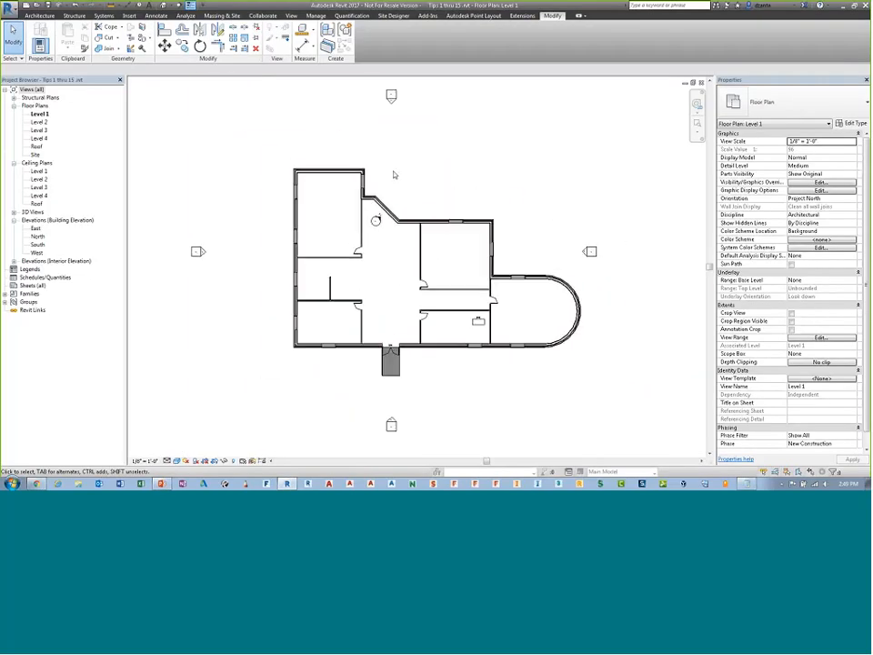
Create a rule-based view filter named "walls" with nothing selected in the model
left_click(291, 15)
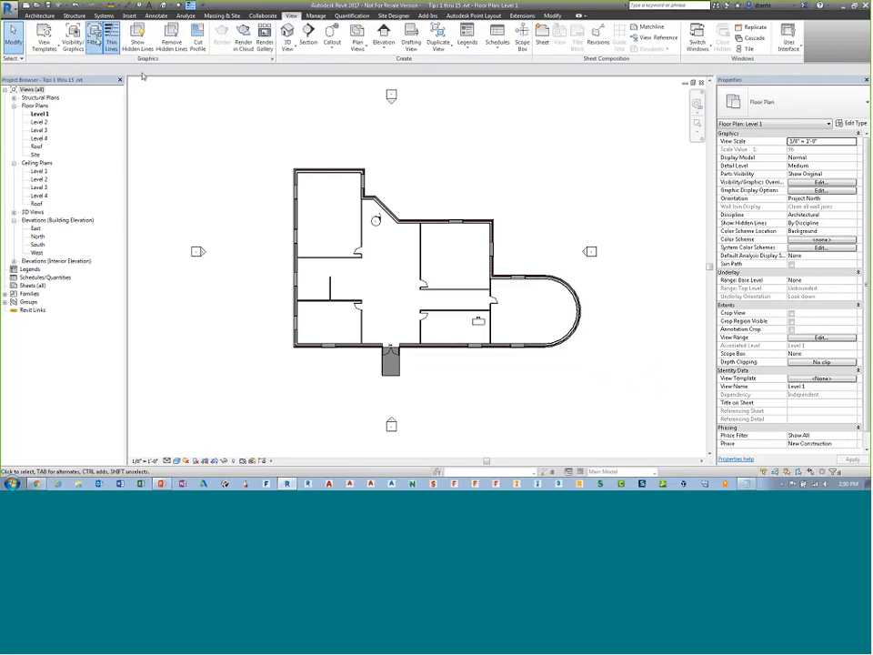
left_click(93, 40)
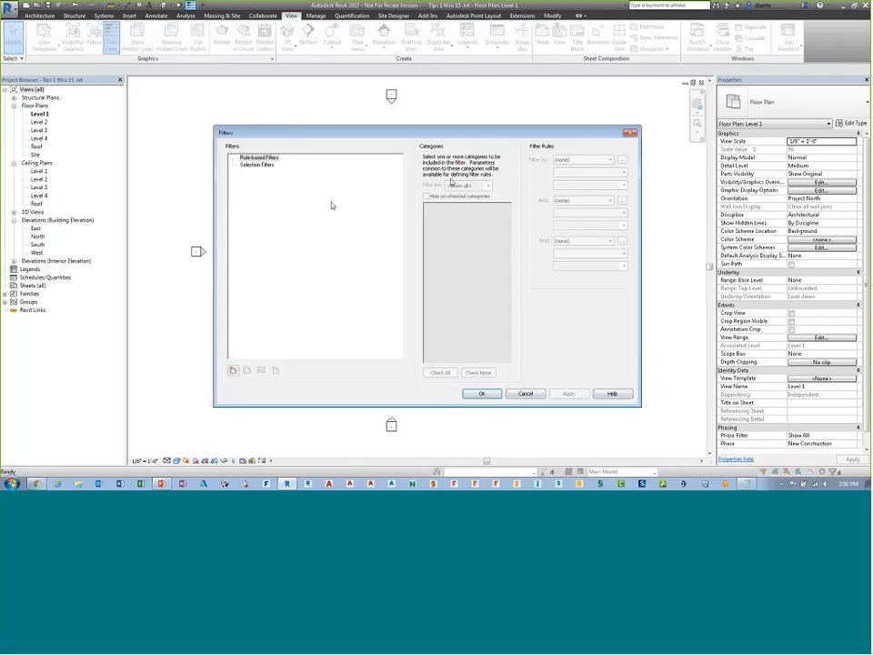
left_click(256, 164)
left_click(233, 370)
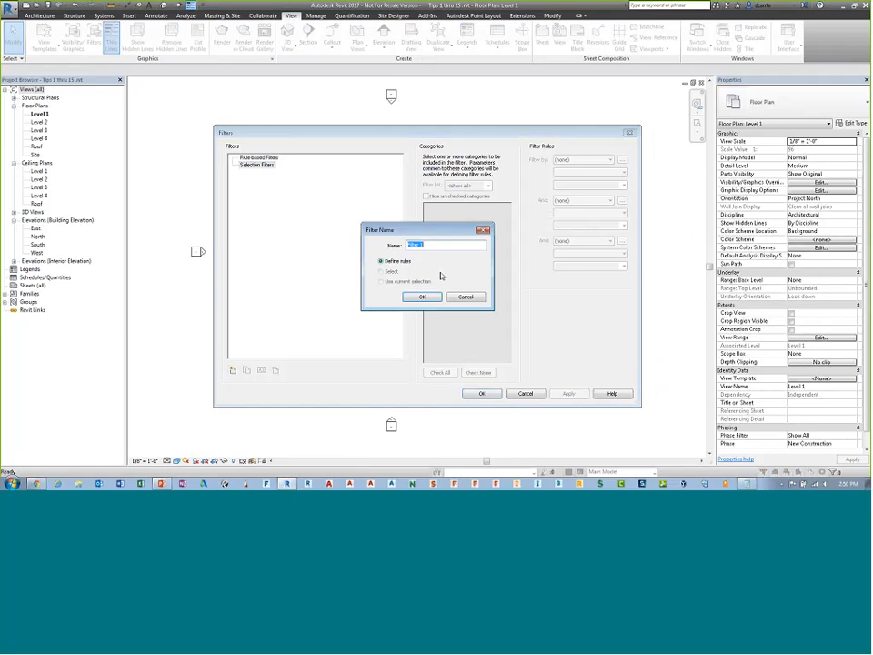
type("walls")
left_click(423, 297)
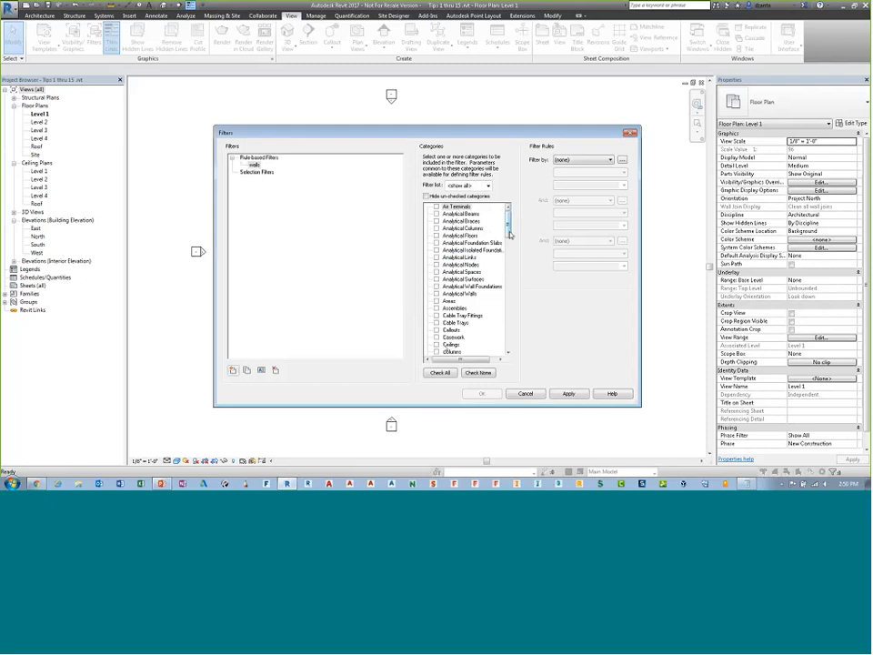
Include the Walls category in the "walls" filter, and discard the filter changes
left_click_drag(508, 225, 511, 345)
left_click(508, 349)
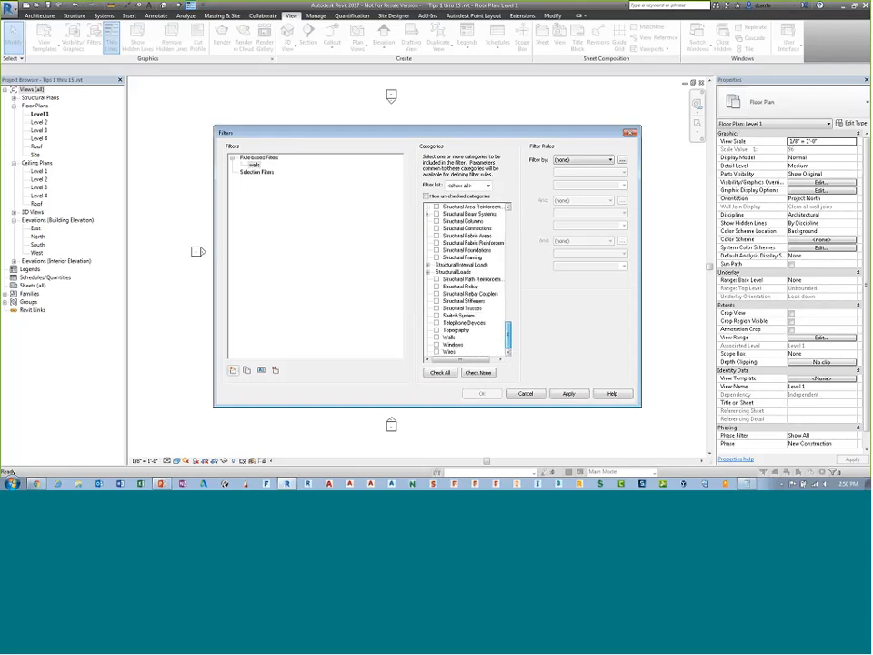
left_click(436, 337)
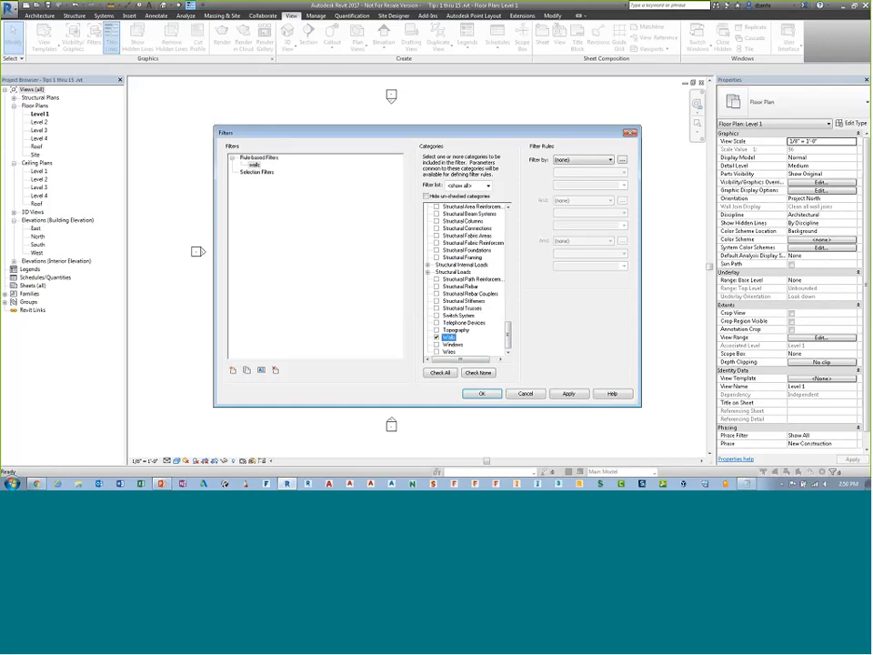
left_click(537, 395)
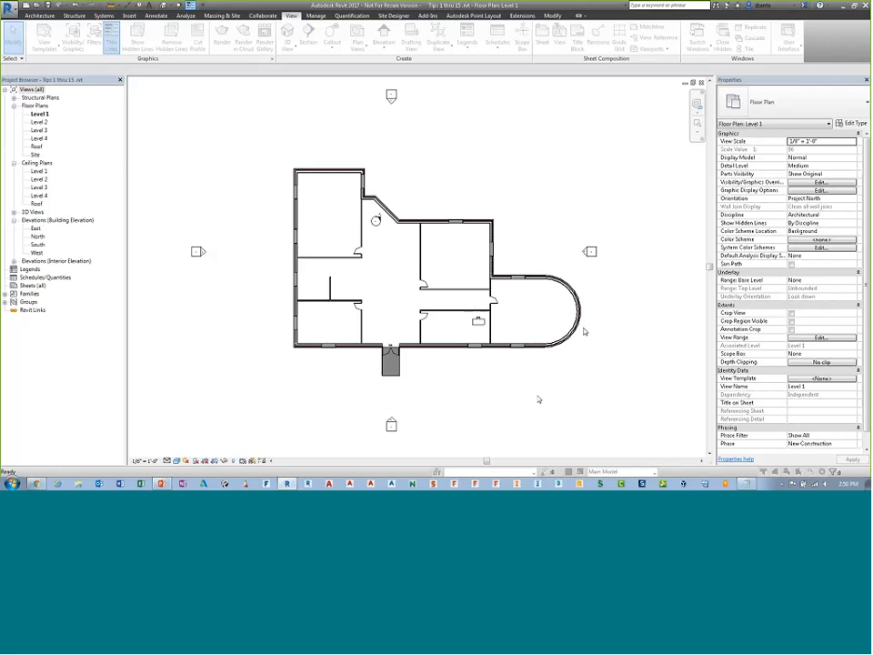
Preselect the interior partition wall beside the desk room and create a rule-based view filter named "wall"
scroll(457, 321, "up", 2)
scroll(457, 321, "up", 2)
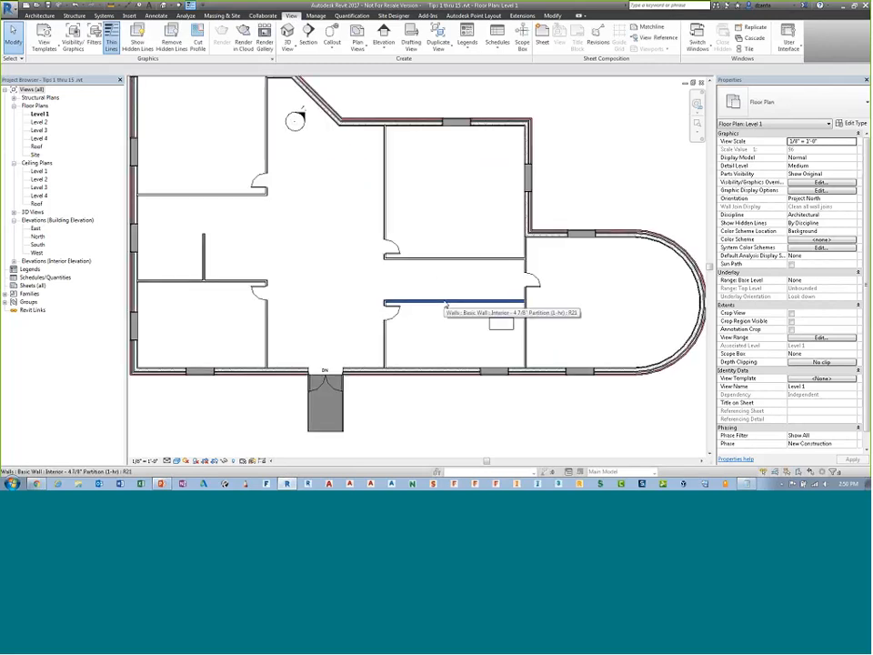
left_click(450, 301)
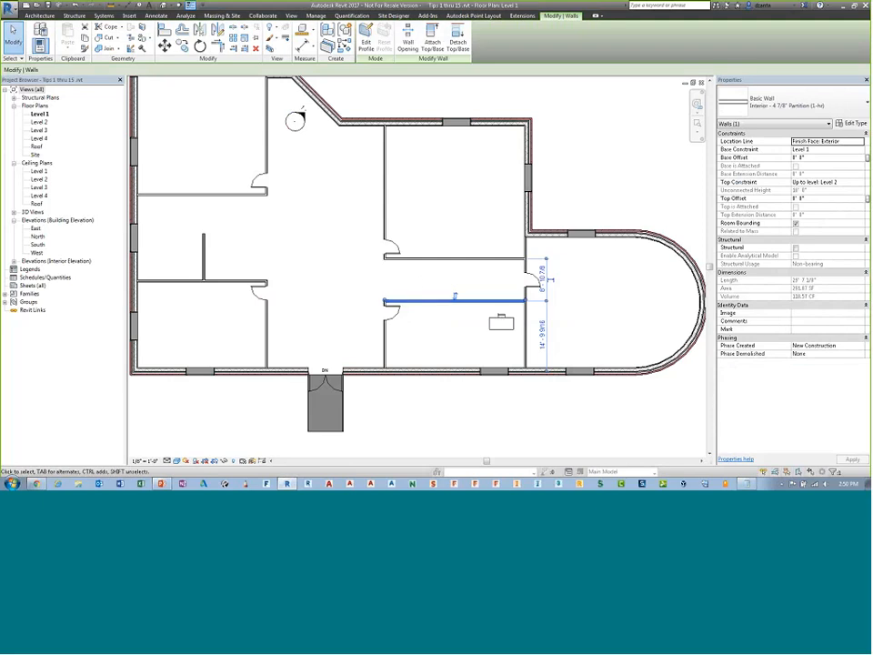
left_click(291, 17)
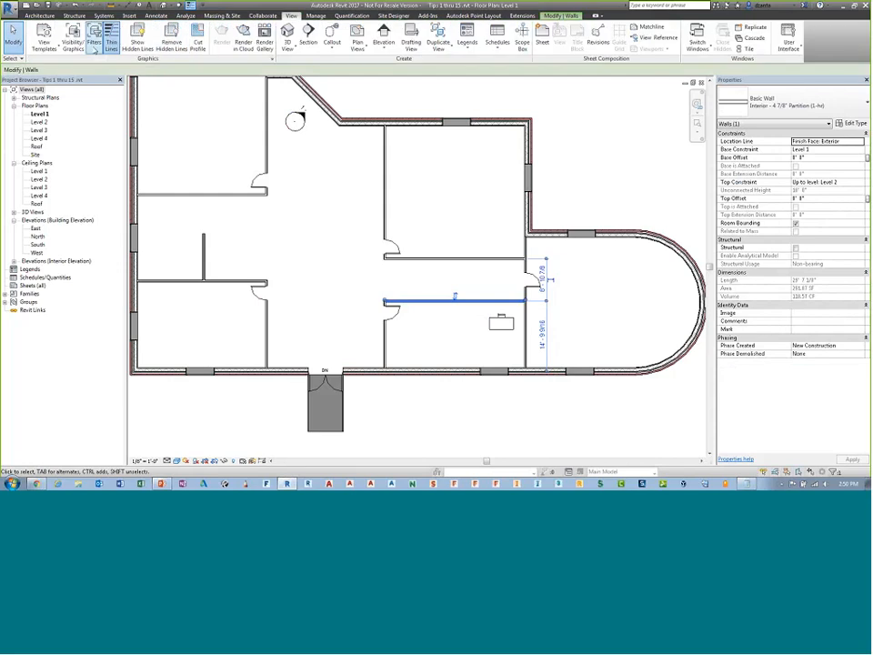
left_click(91, 47)
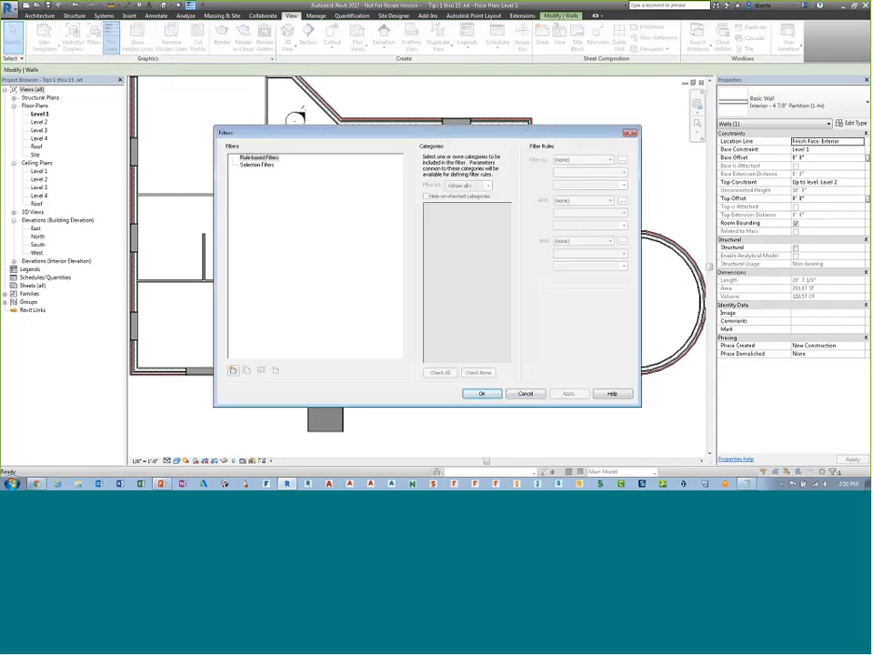
left_click(233, 368)
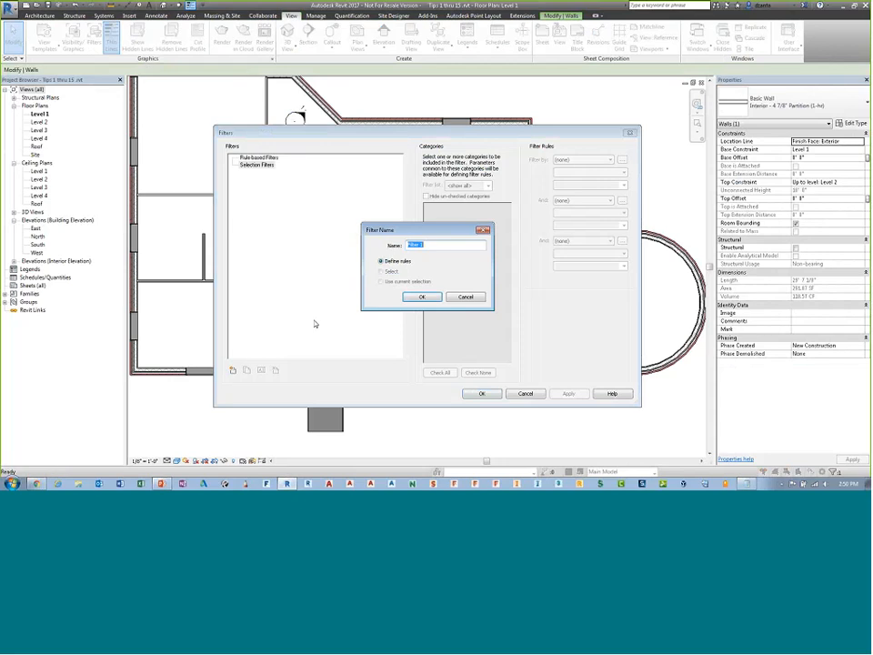
type("wall")
left_click(415, 297)
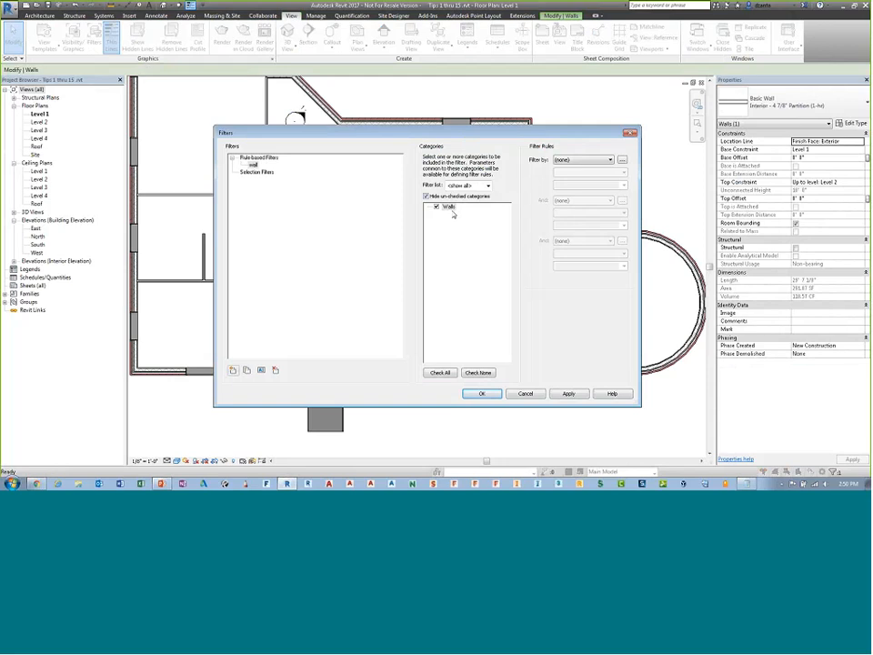
Check the parameters offered for the "wall" filter's rules, discard the filter changes and deselect the wall
left_click(582, 160)
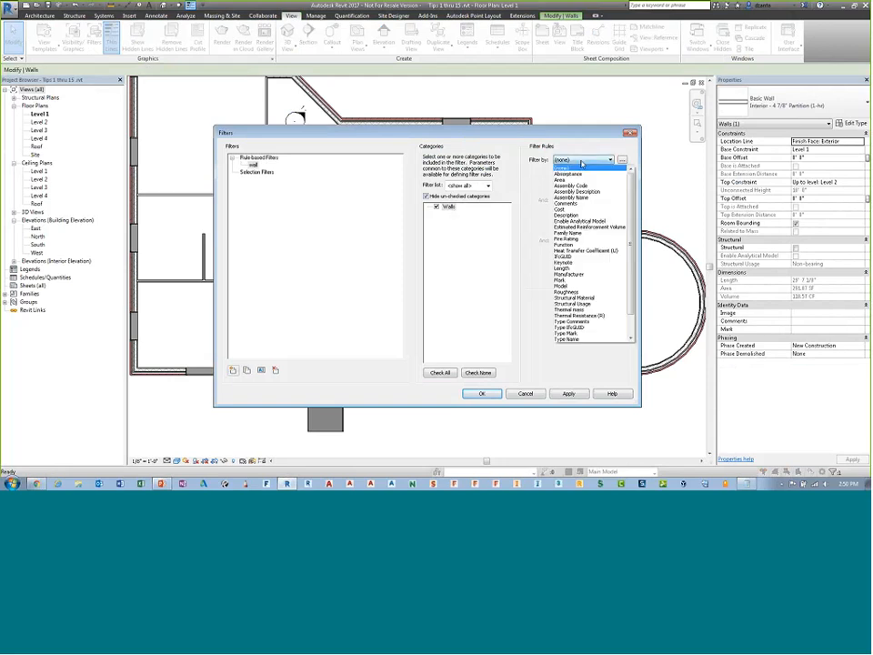
left_click(581, 161)
left_click(528, 394)
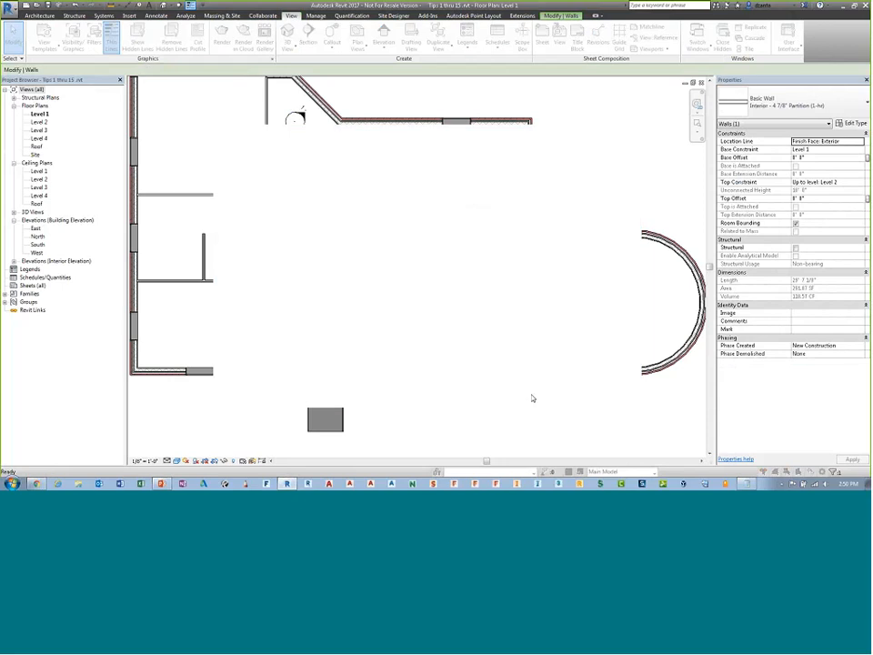
left_click(500, 423)
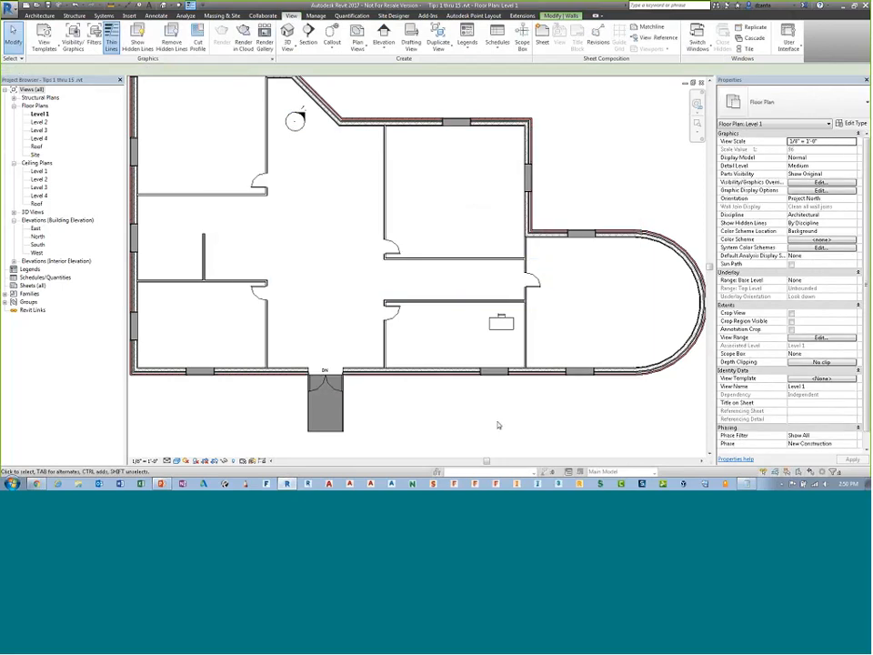
Advance the PowerPoint slide show to the first tip on the Tip #13, #14 & #15 slide and return to Revit
key("alt+Tab")
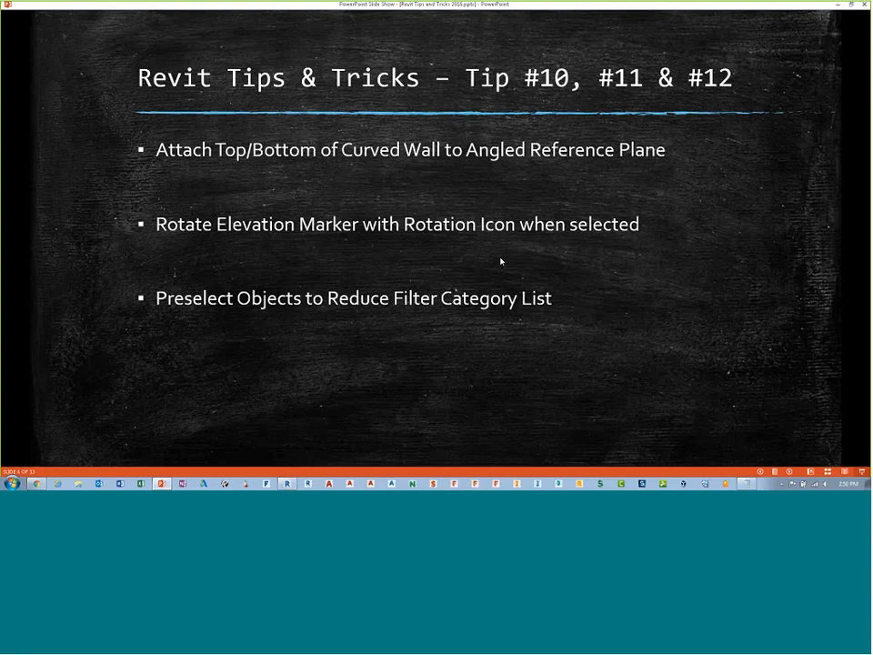
left_click(600, 360)
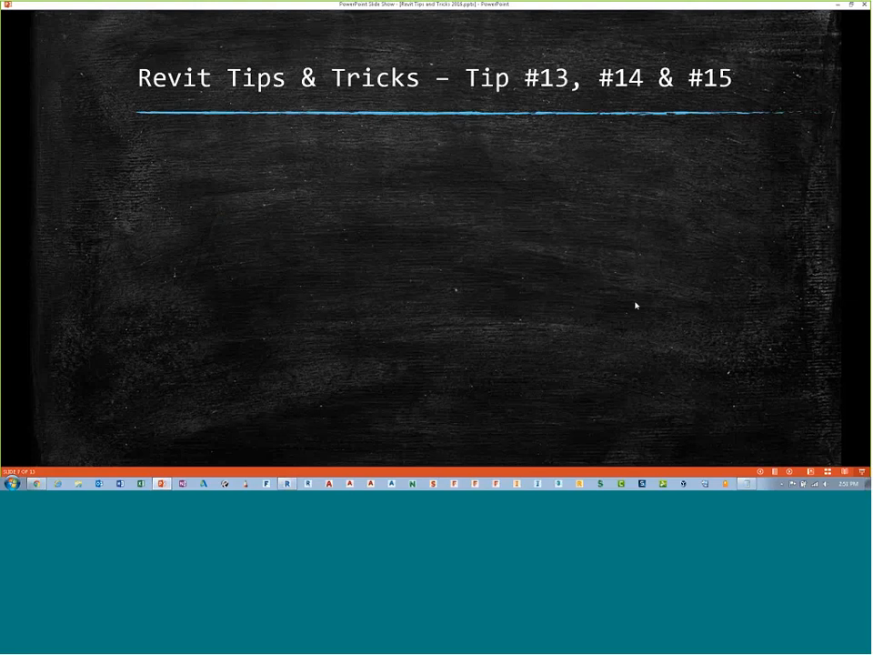
left_click(643, 266)
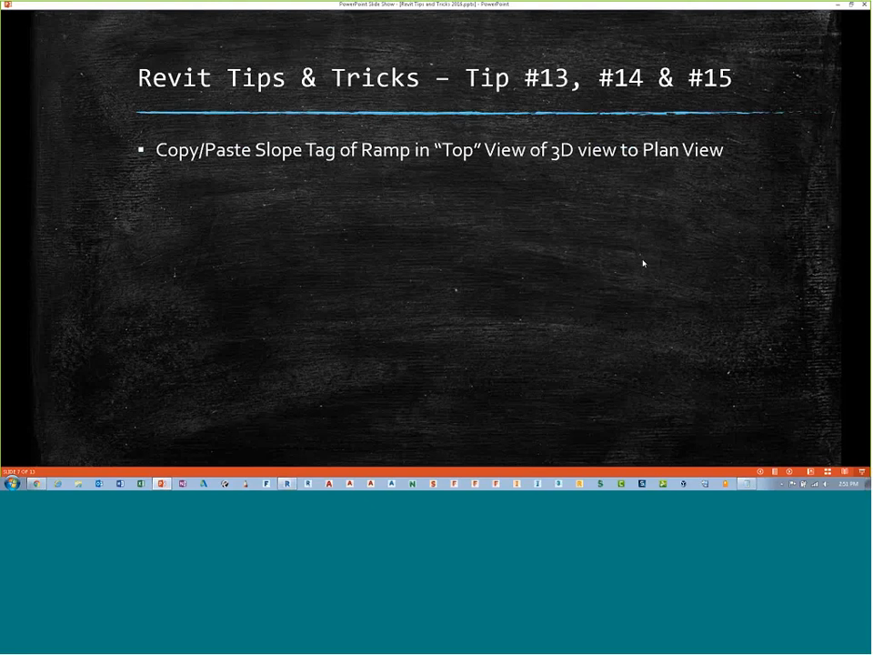
key("alt+Tab")
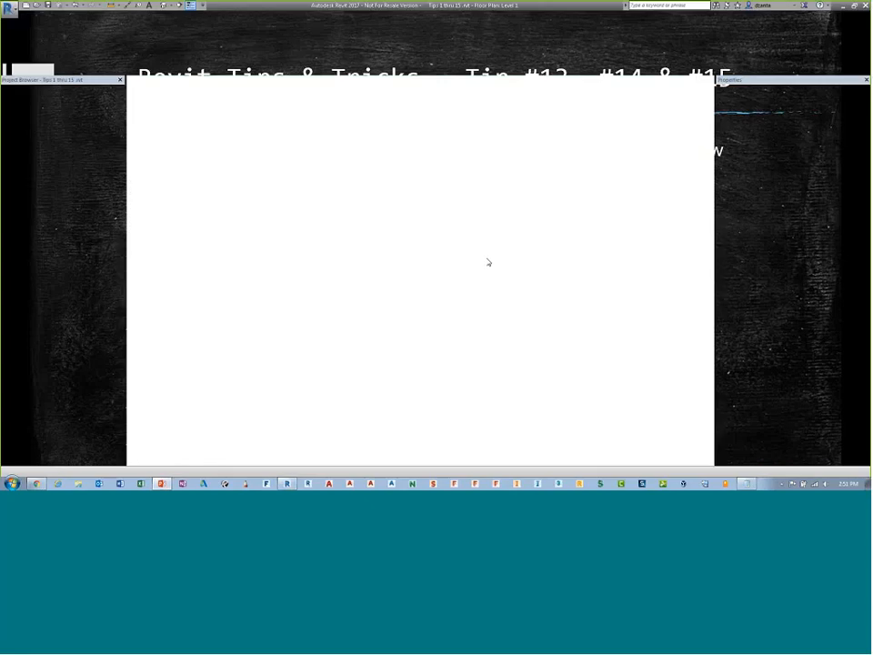
Delete the existing slope tag from the entrance ramp in the default 3D view
scroll(412, 387, "up", 4)
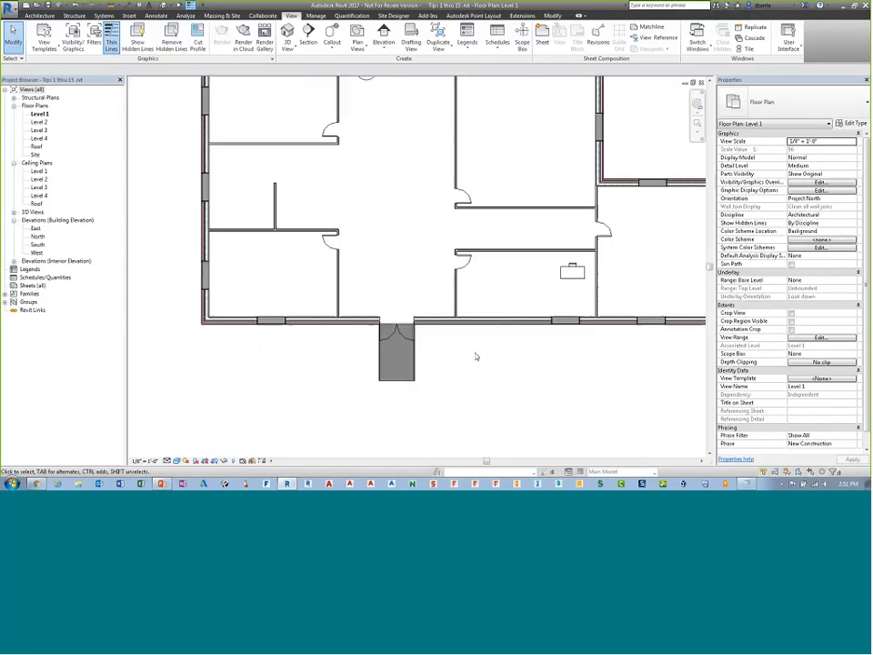
middle_click_drag(447, 400, 501, 343)
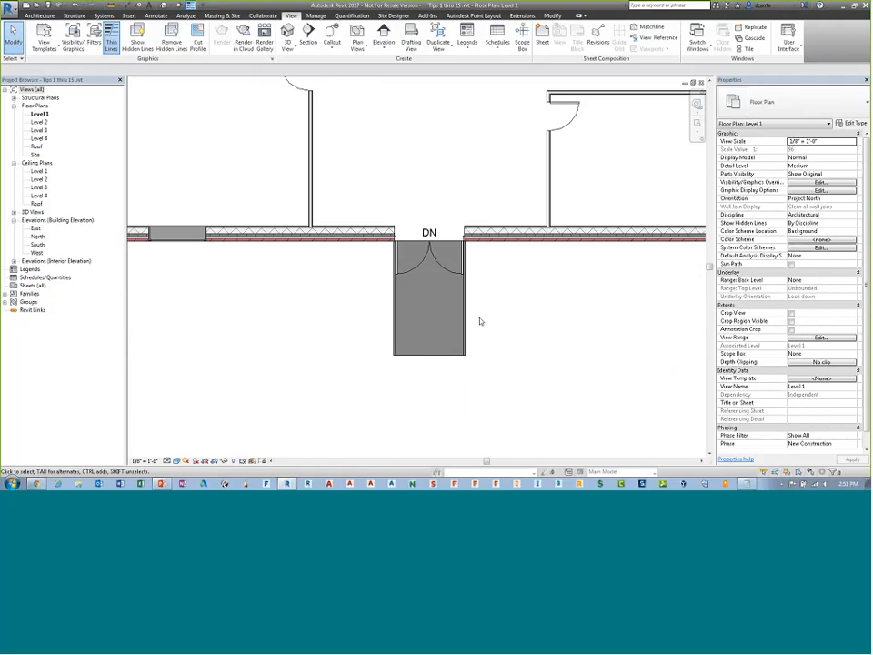
left_click(164, 5)
scroll(265, 304, "up", 5)
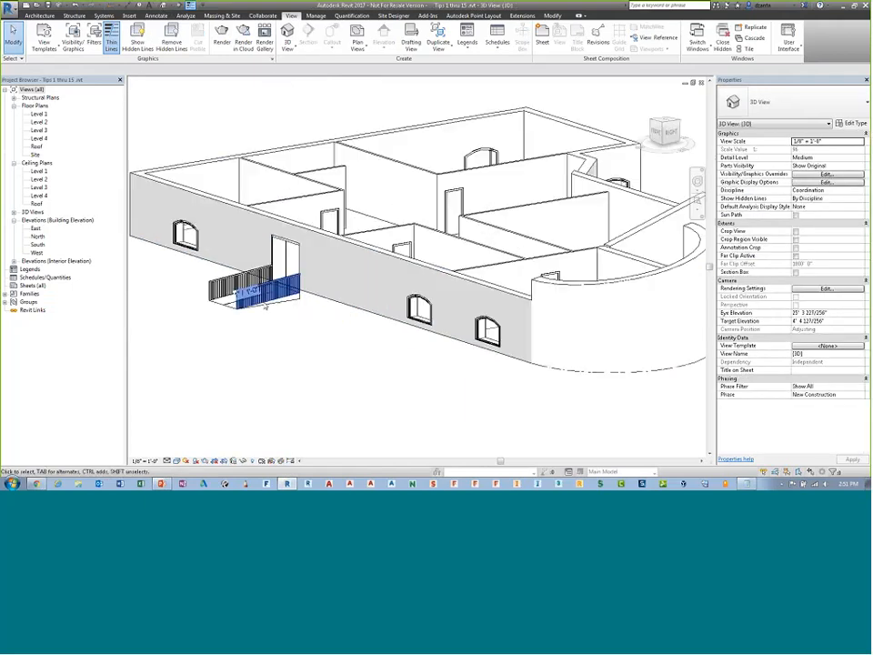
middle_click_drag(306, 339, 302, 371, "shift")
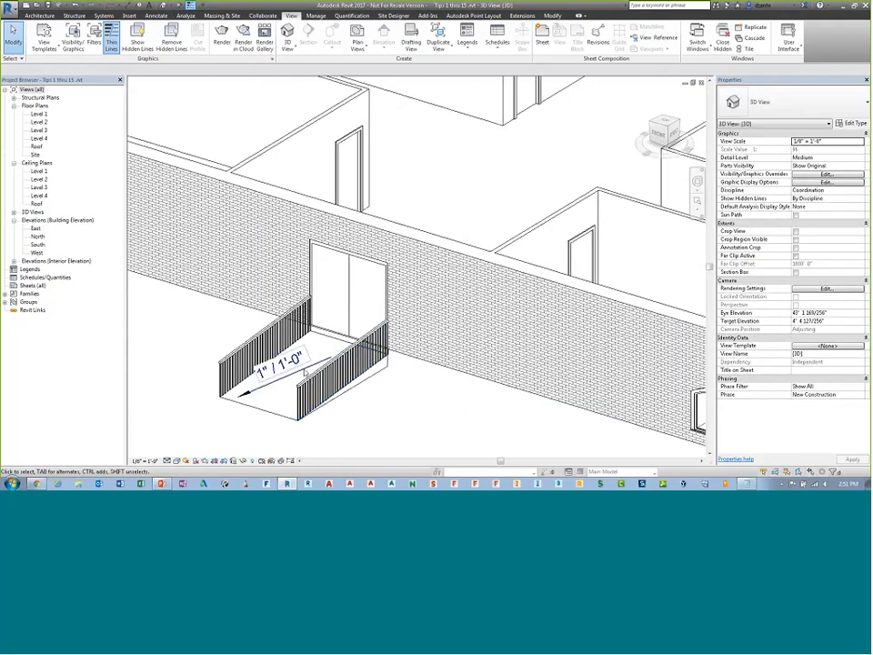
left_click(300, 368)
key("Delete")
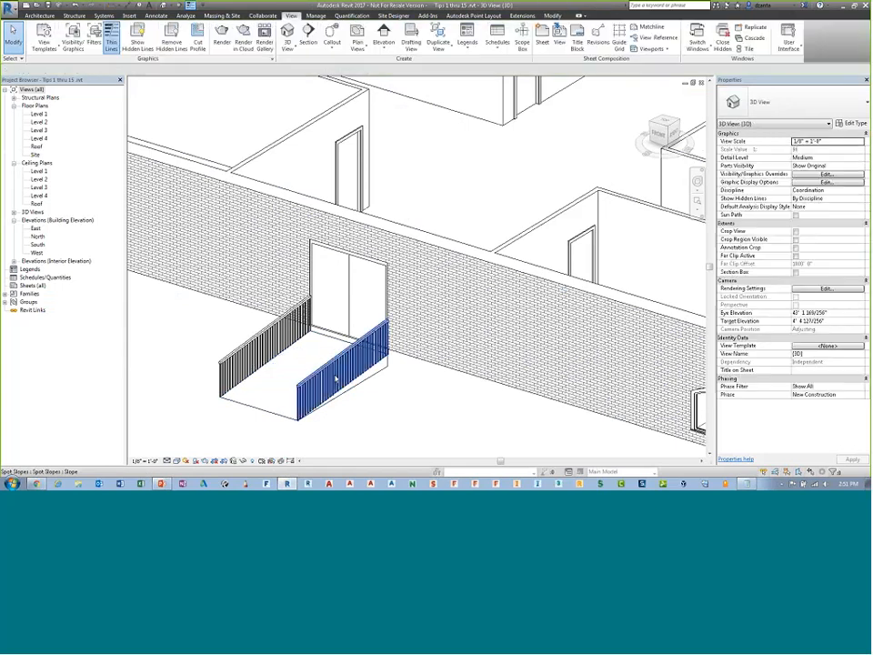
Place a spot slope on the entrance ramp in the 3D view, and try tagging the ramp the same way in the Level 1 plan
middle_click_drag(420, 311, 461, 272, "shift")
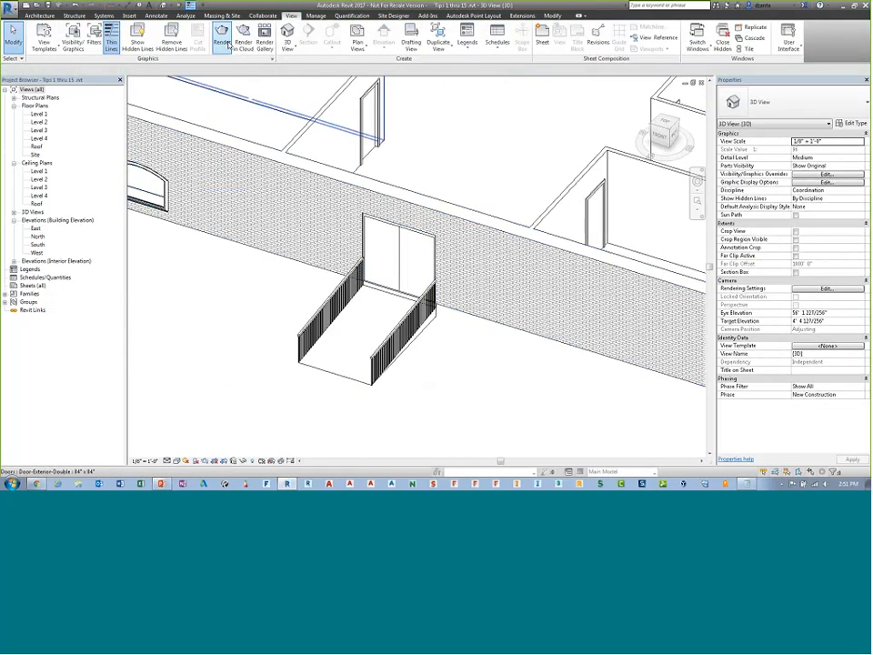
left_click(157, 16)
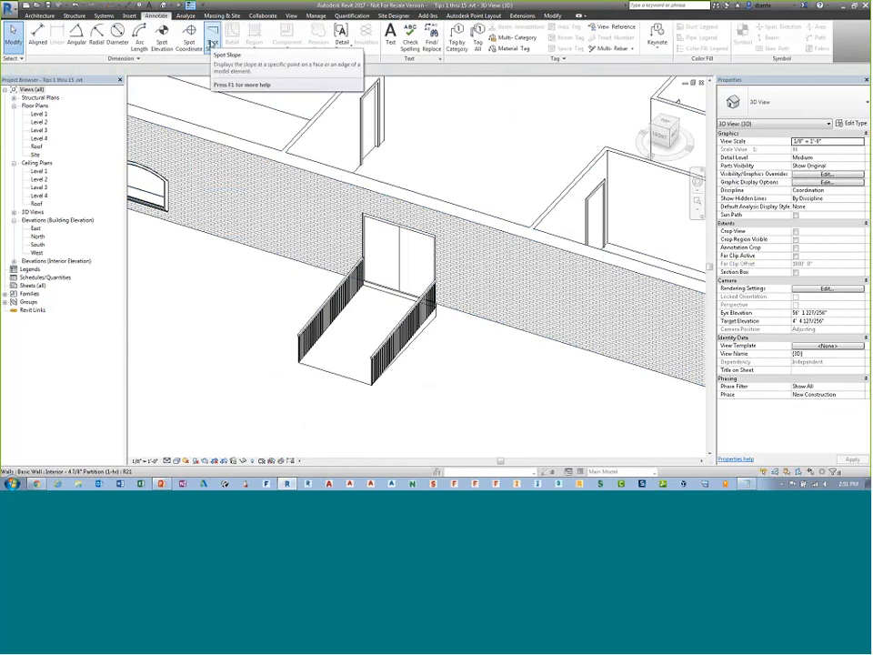
left_click(211, 44)
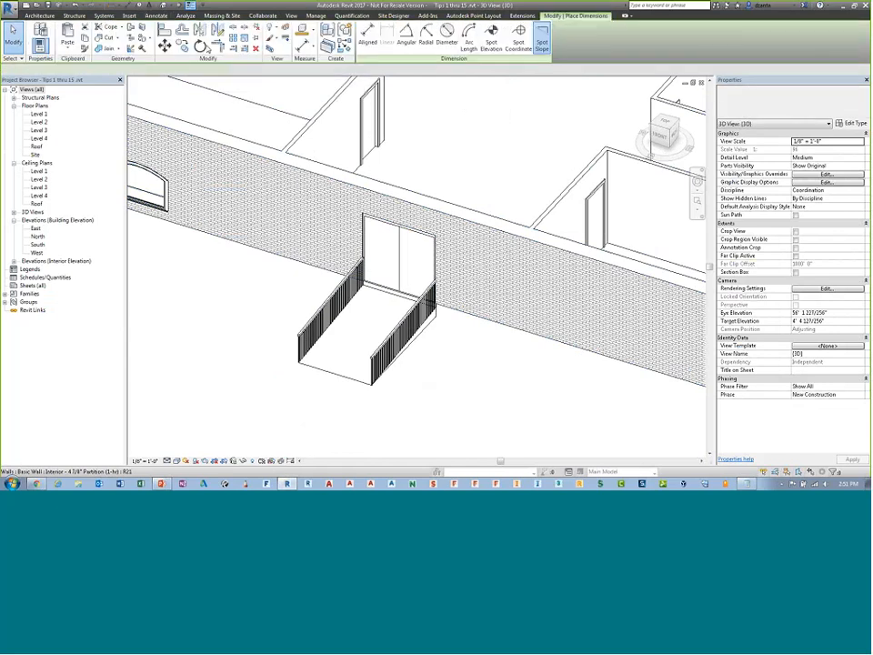
left_click(389, 305)
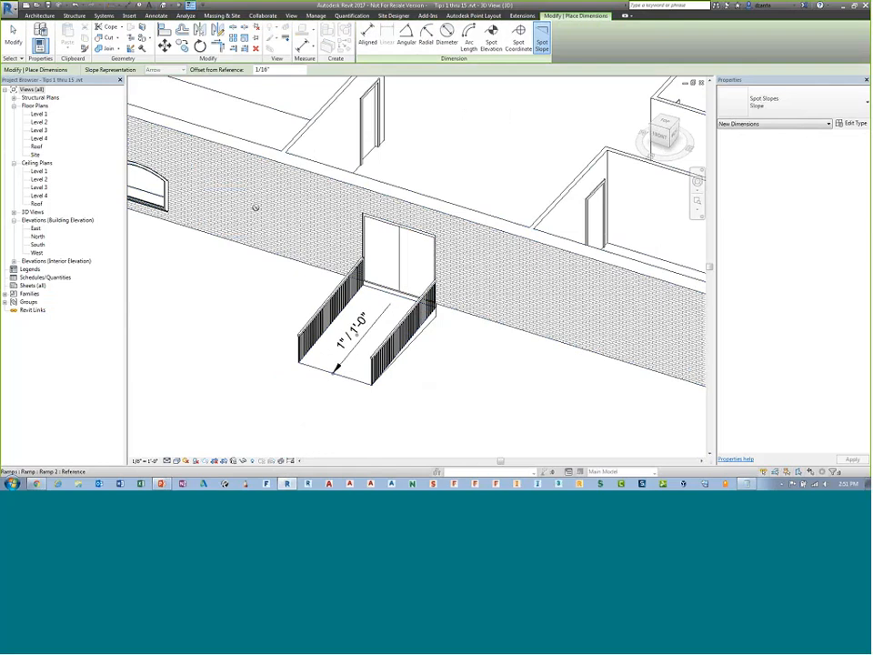
key("Escape")
key("Escape")
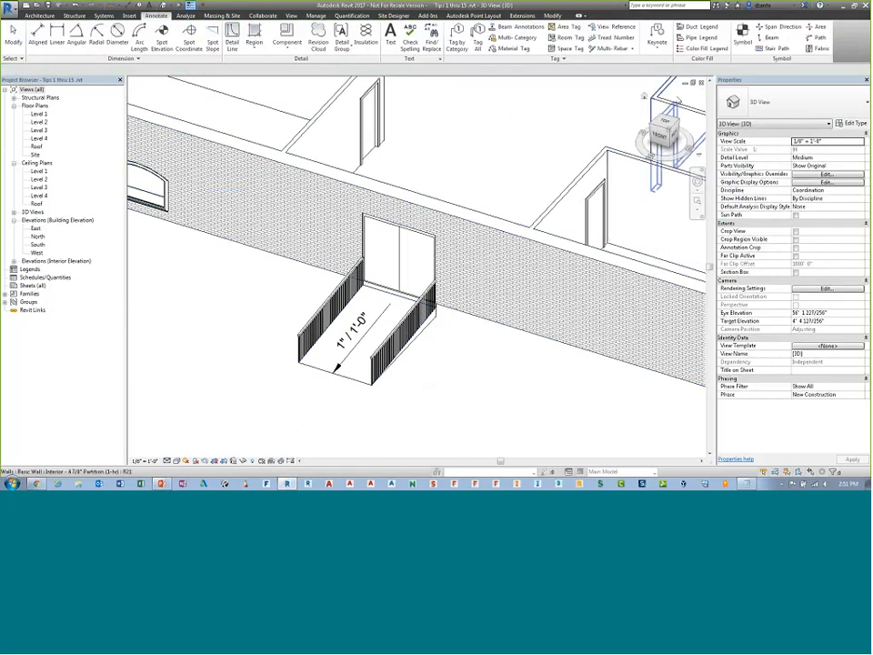
left_click(701, 83)
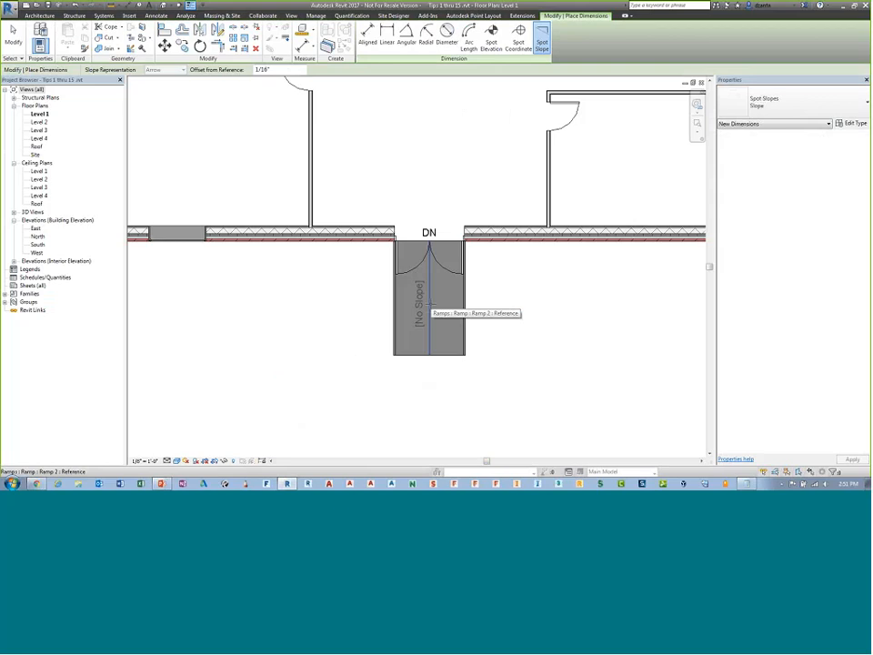
key("Escape")
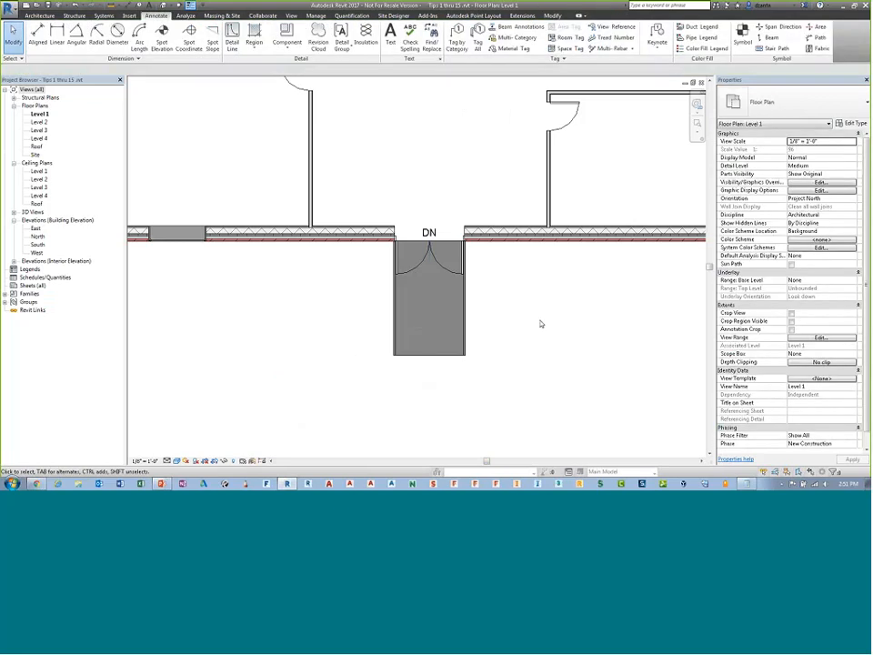
Orient the default 3D view to Top and delete the slanted slope tag from the ramp
left_click(164, 5)
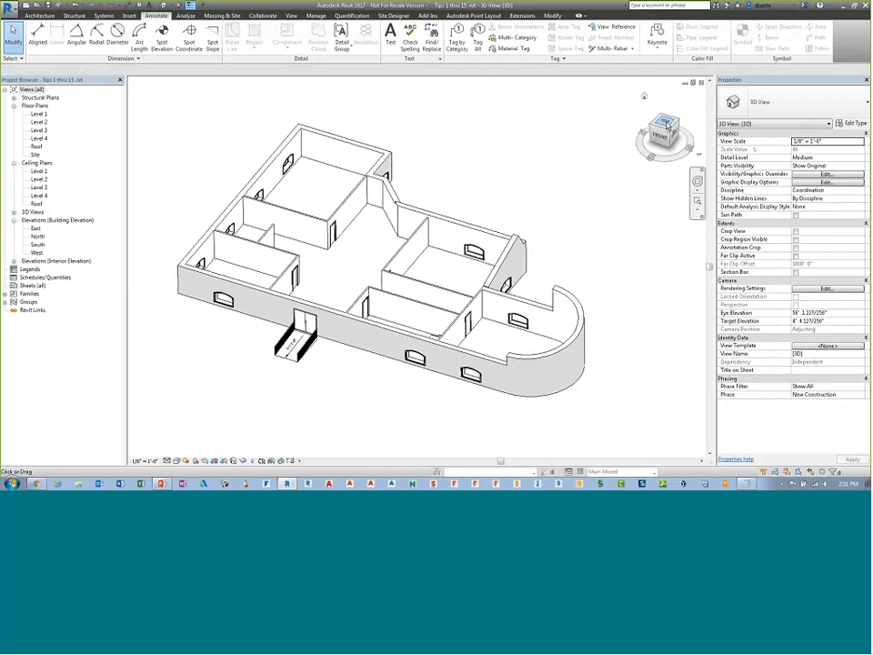
left_click(667, 125)
scroll(335, 367, "up", 5)
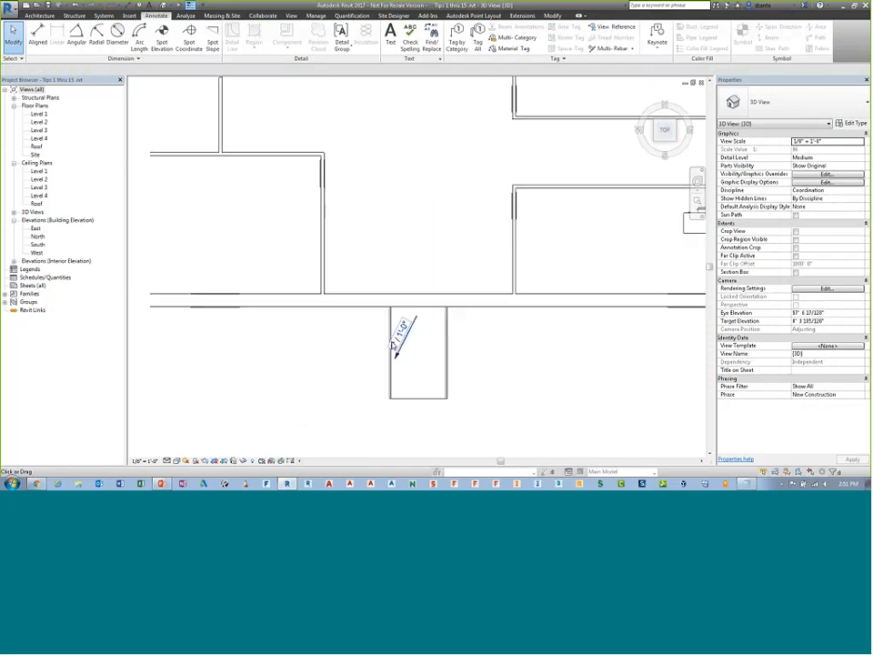
left_click(393, 344)
key("Delete")
Place a spot slope pointing straight down the middle of the ramp in the Top-oriented 3D view
scroll(481, 394, "up", 2)
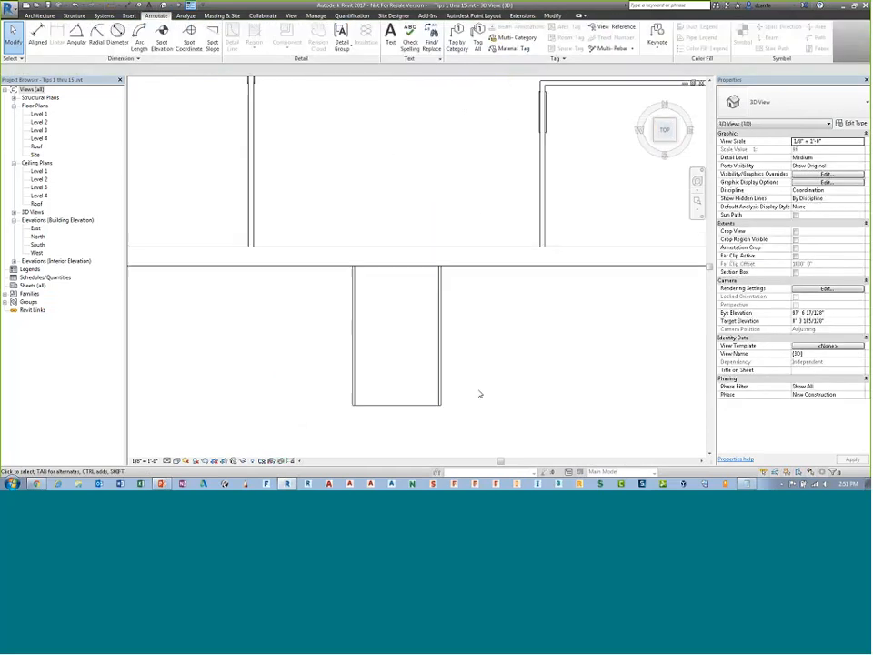
middle_click_drag(480, 391, 473, 361)
left_click(213, 38)
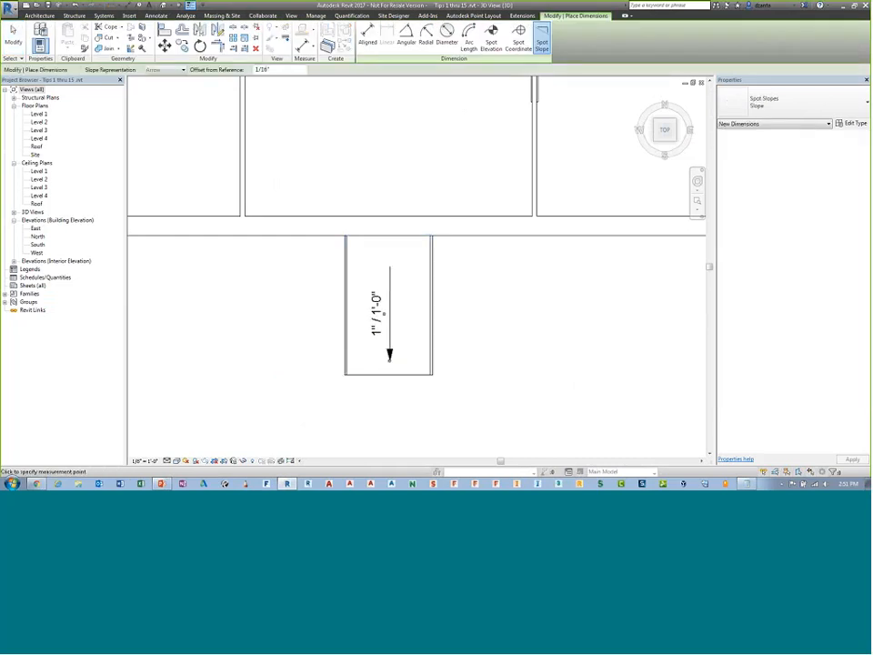
key("Escape")
key("Escape")
Copy the ramp's slope tag, paste it into the Level 1 plan aligned to the current view, and move it onto the ramp
left_click(390, 280)
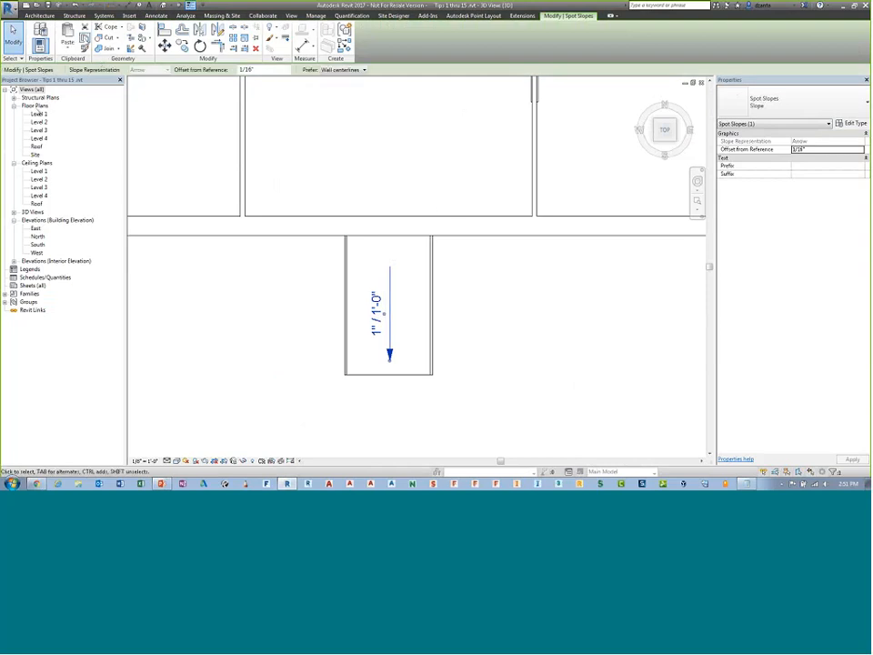
double_click(39, 114)
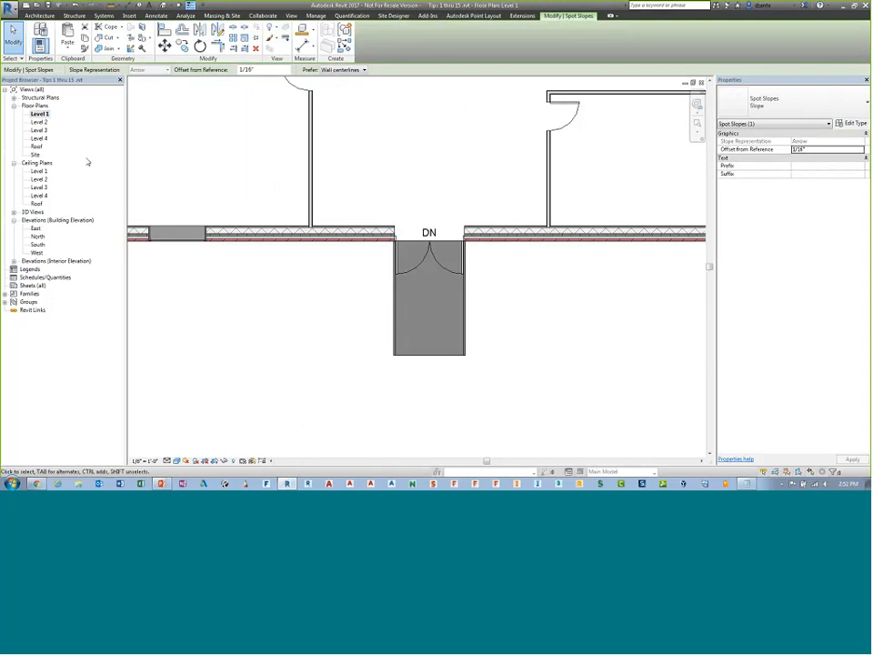
left_click(67, 51)
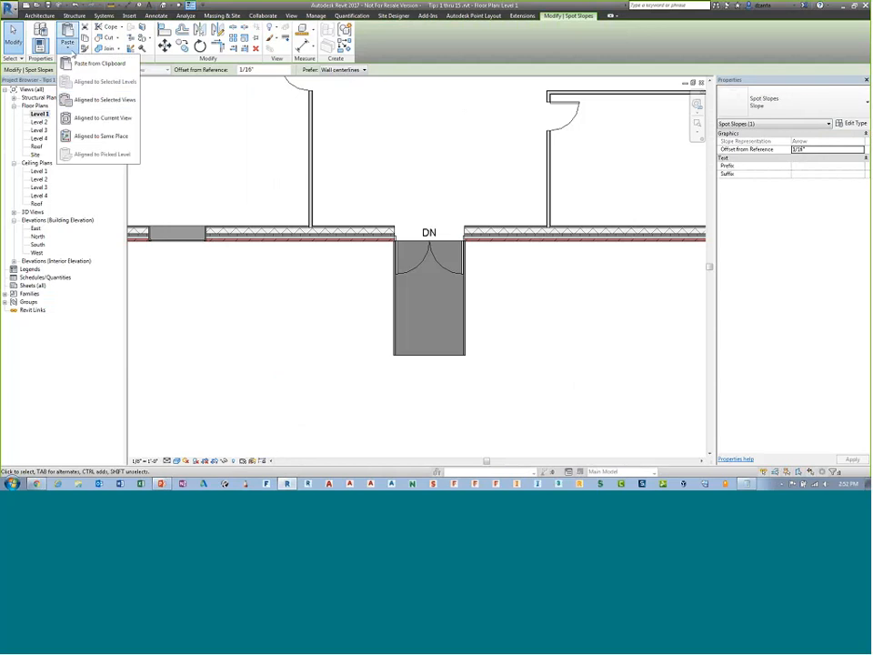
left_click(77, 117)
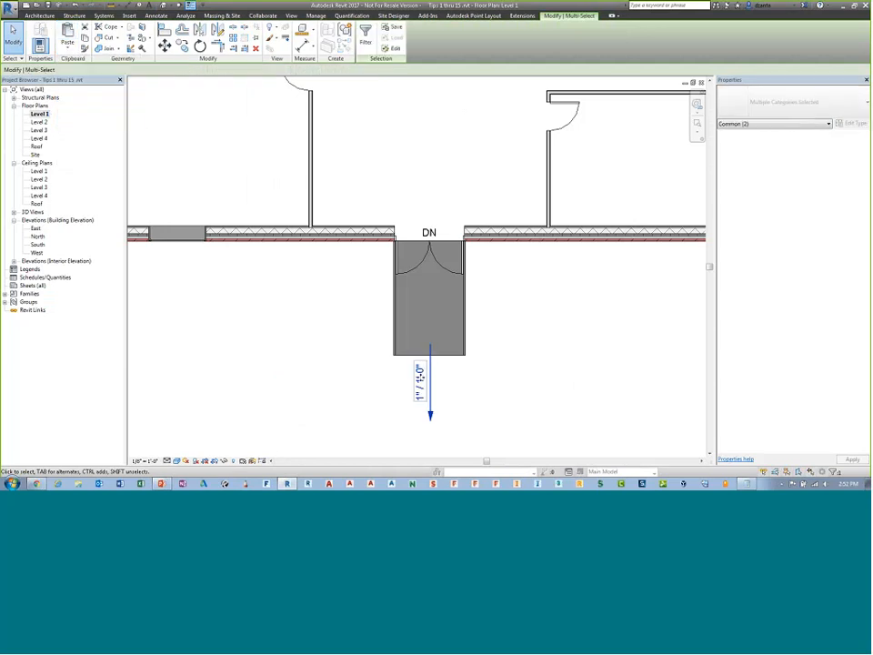
left_click_drag(428, 394, 428, 323)
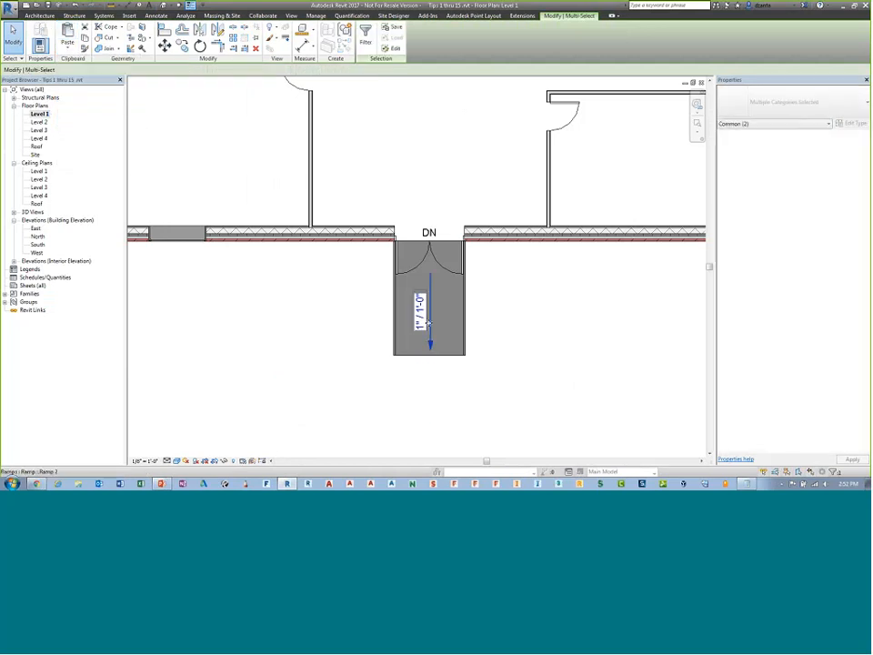
left_click(501, 335)
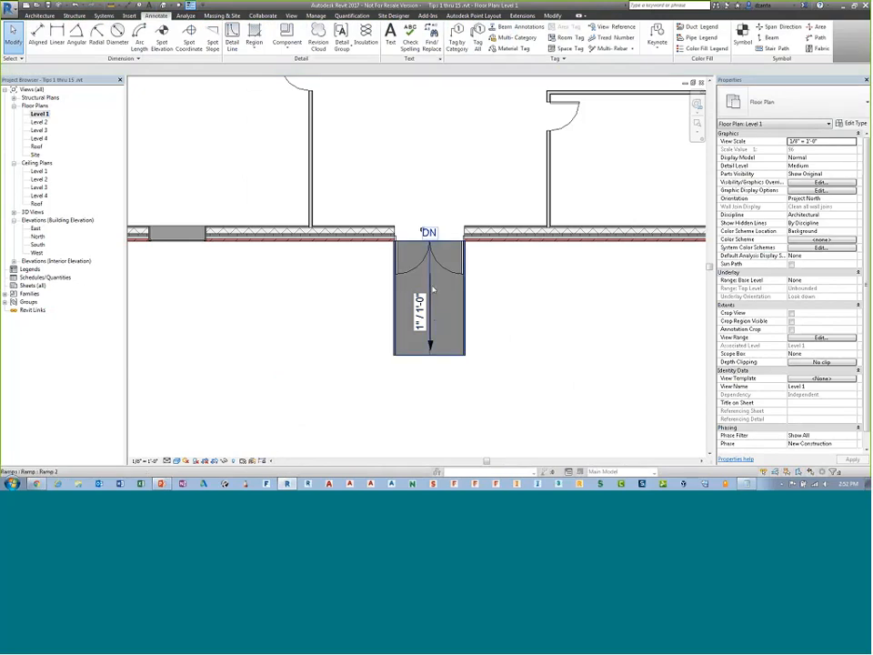
Set the entrance ramp type's maximum slope (1/x) to 6 and clear the selection
left_click(452, 360)
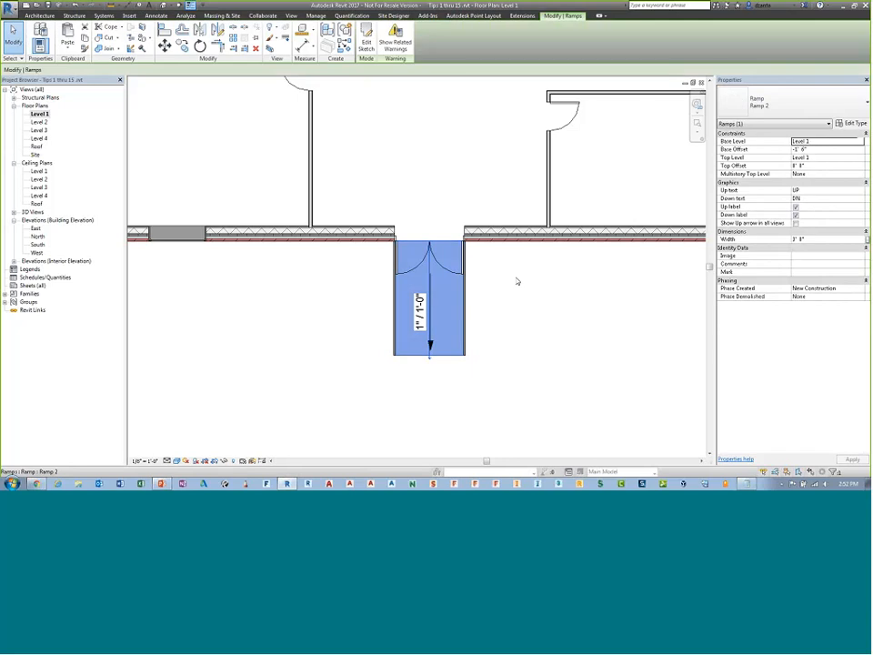
left_click(853, 123)
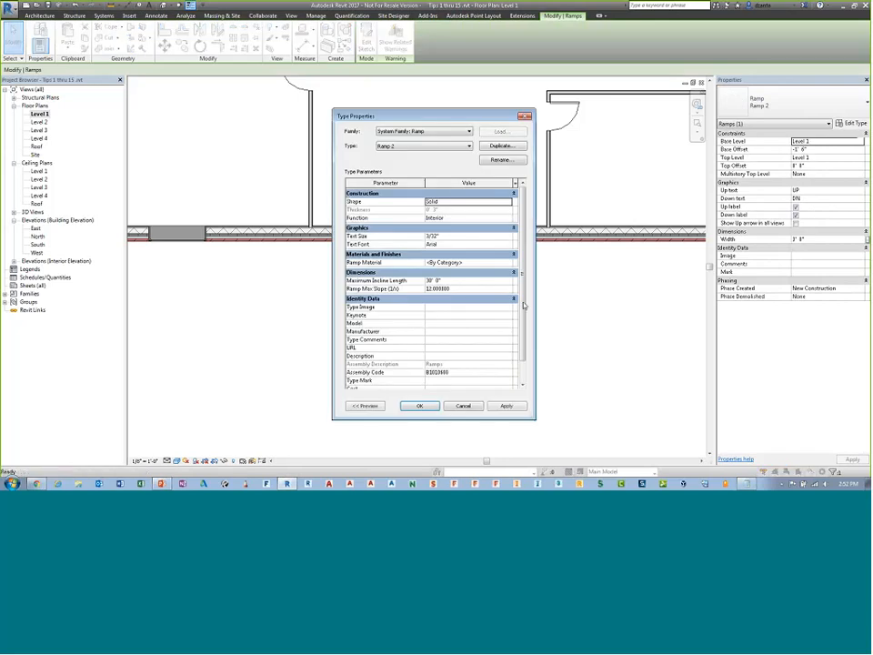
left_click(489, 290)
type("6")
key("Return")
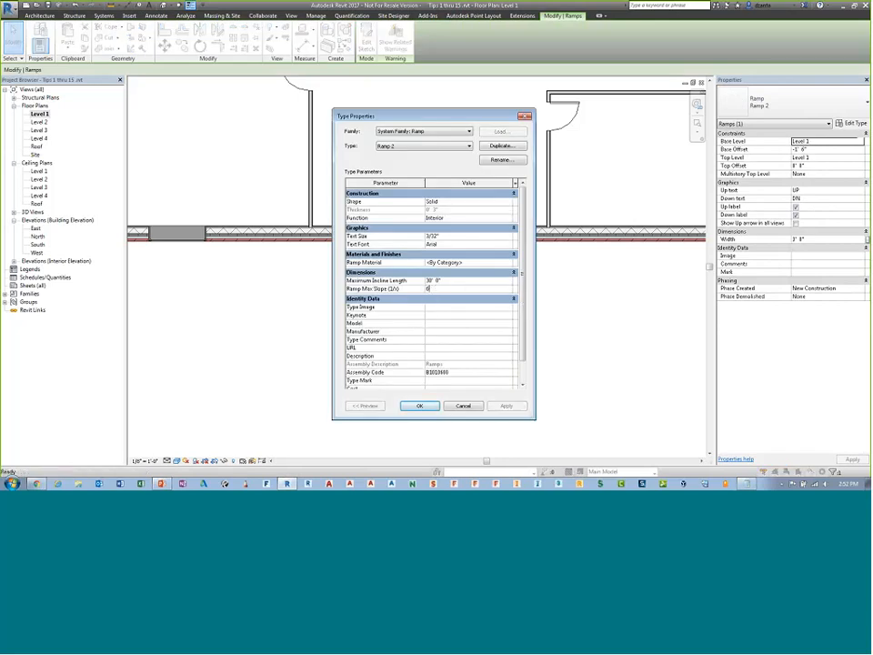
left_click(419, 406)
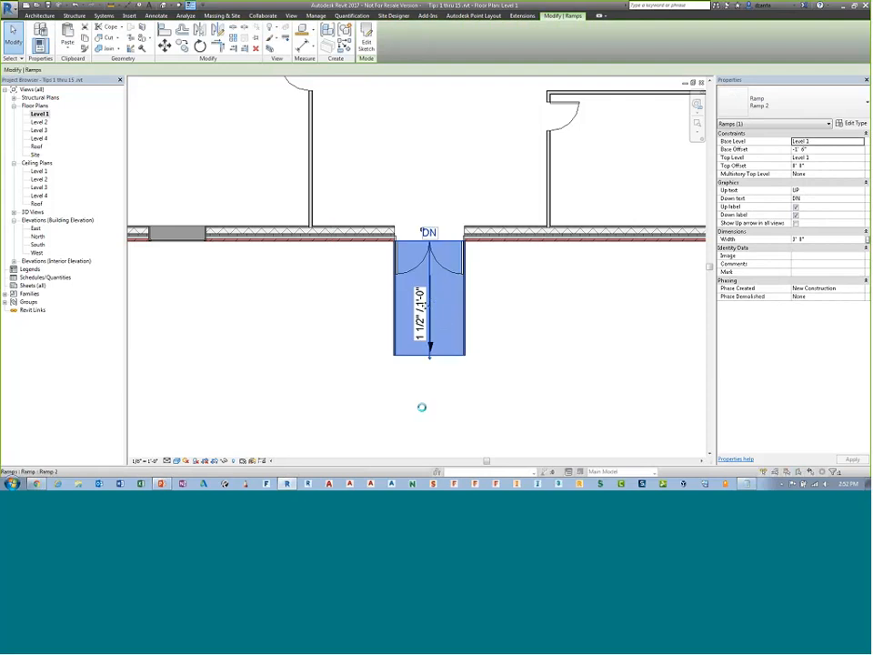
left_click(519, 323)
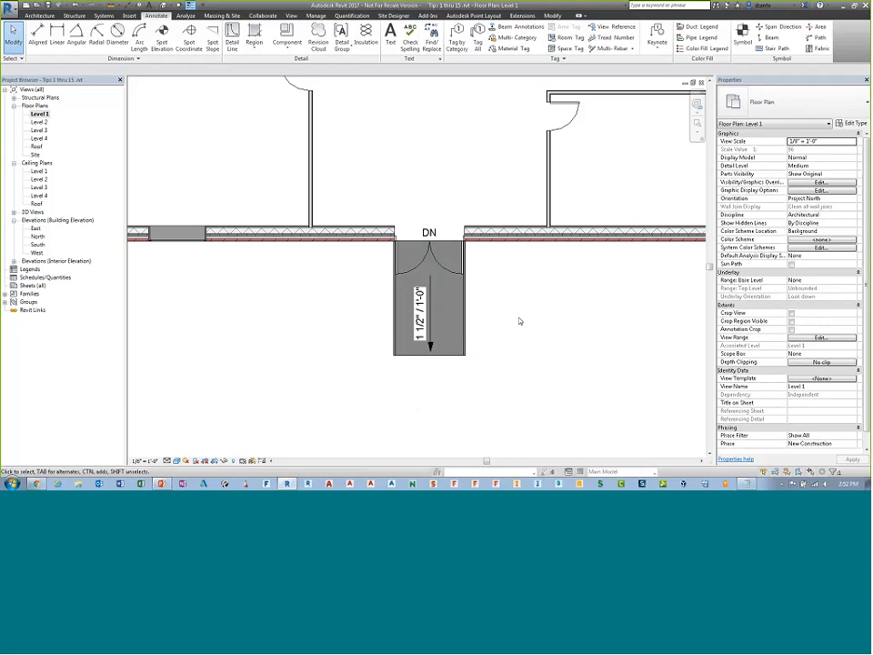
Switch to the PowerPoint slide show, reveal the tip on saving the current view as an image, and return to Revit
key("alt+Tab")
key("Right")
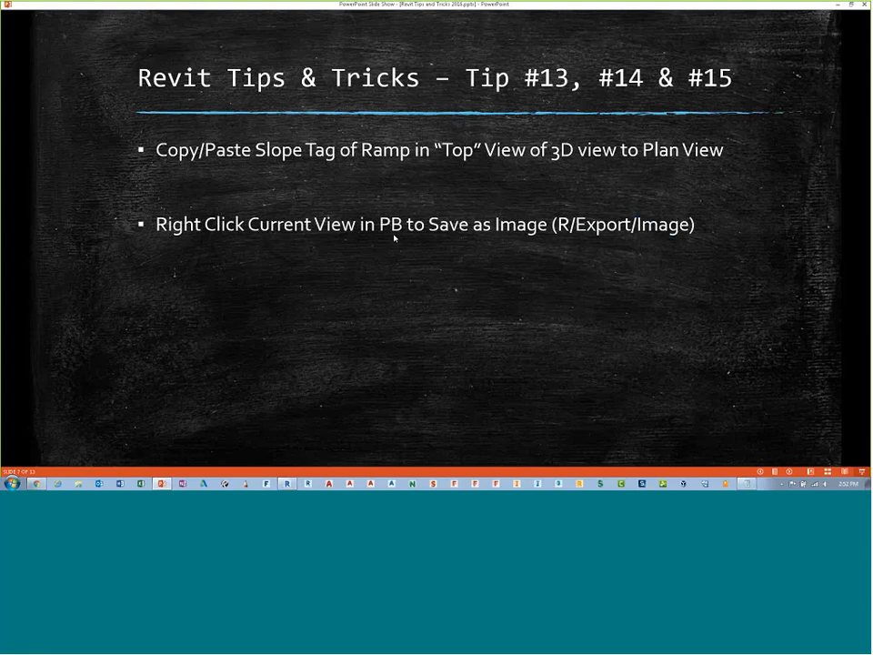
key("alt+Tab")
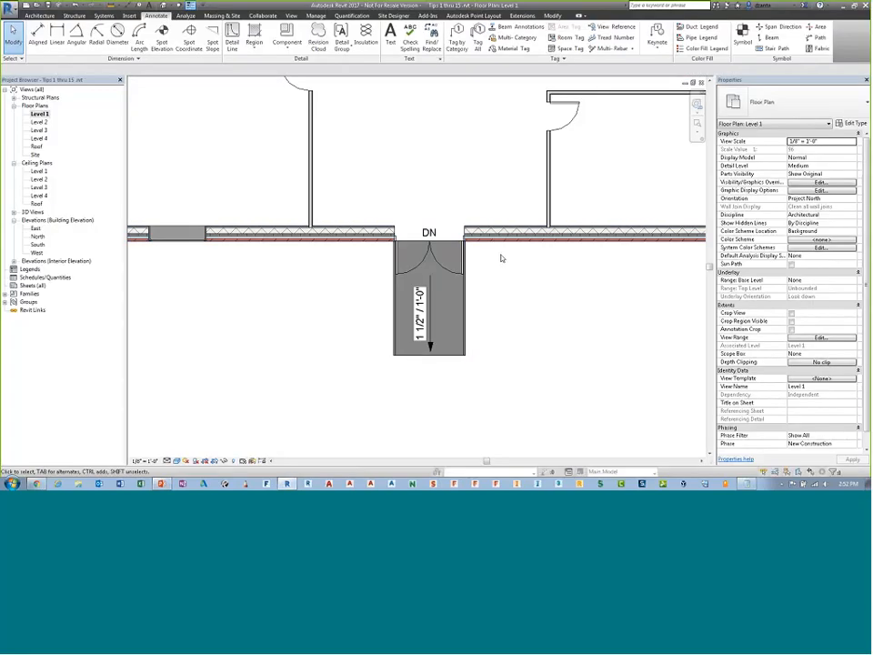
Save the Level 1 plan to the project as an image named "ramp image closeup" and open it from the renderings
right_click(40, 114)
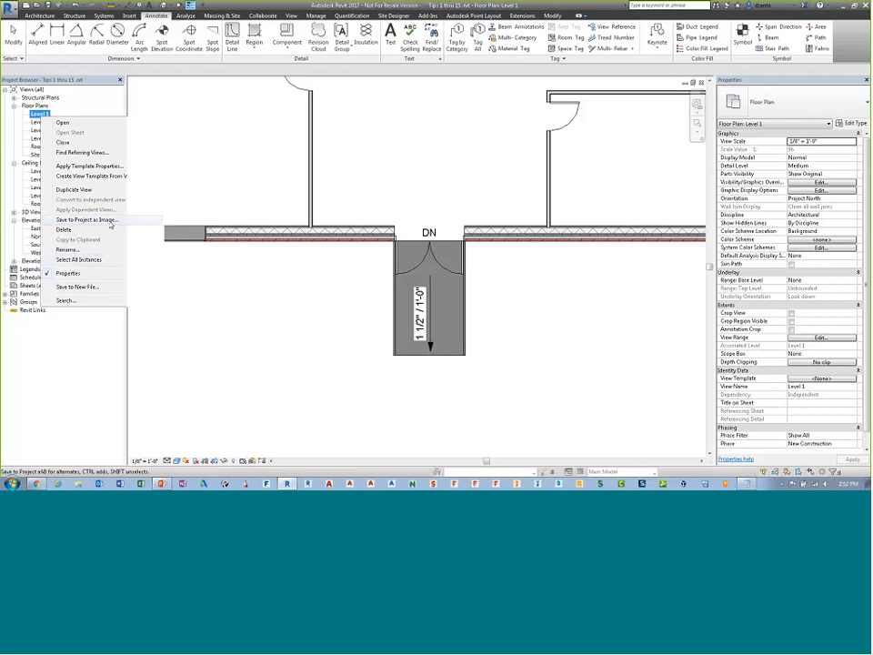
left_click(110, 223)
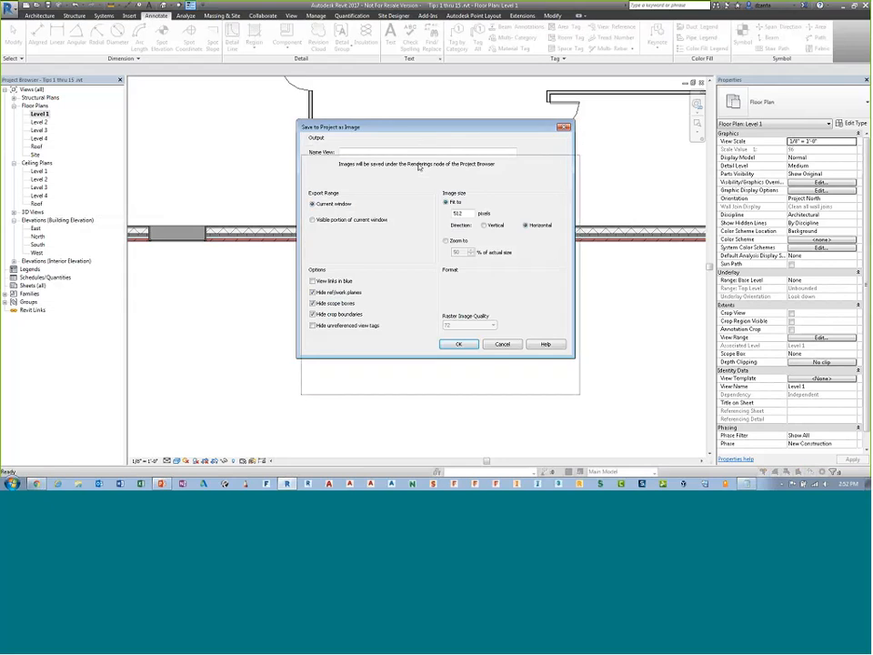
left_click_drag(414, 130, 419, 166)
left_click(365, 189)
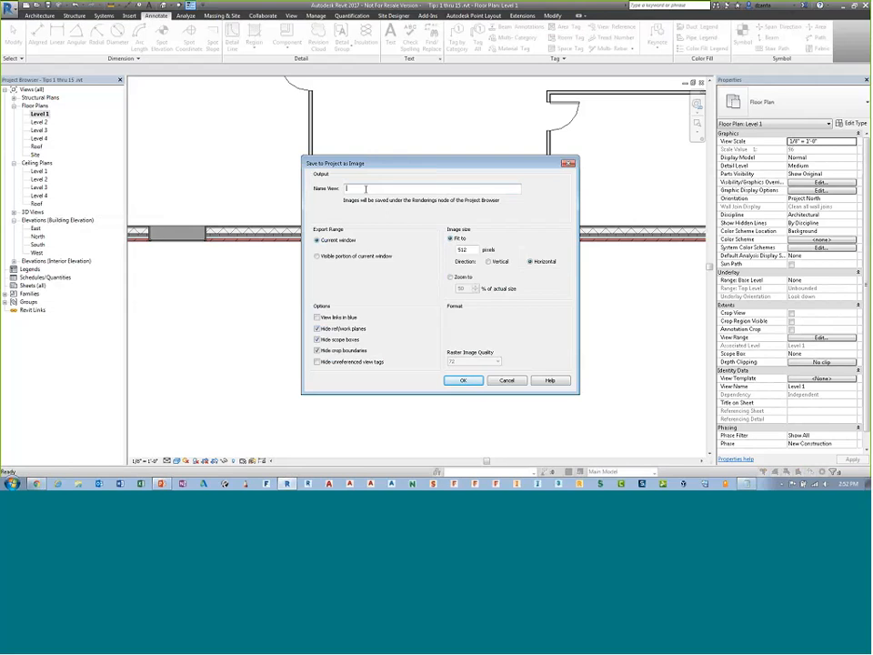
type("ramp image doesup")
left_click(462, 380)
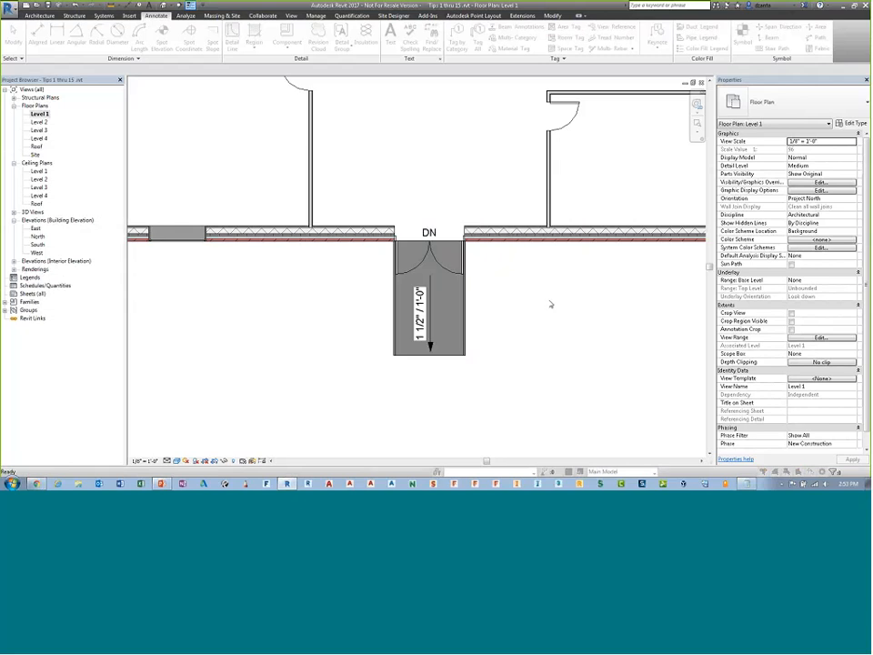
left_click(14, 270)
double_click(55, 276)
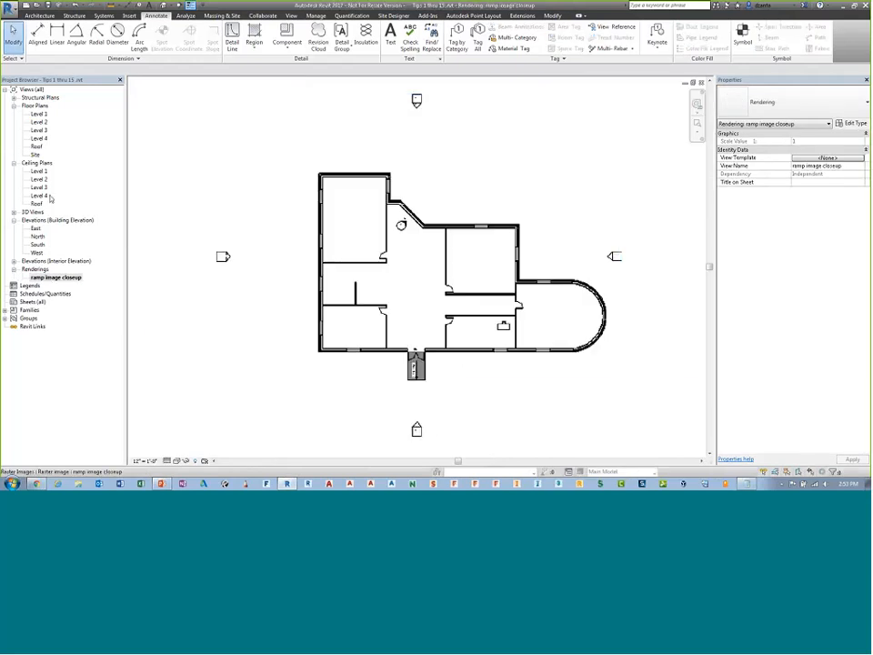
Open the image export settings to examine the output options and close them without exporting
left_click(11, 9)
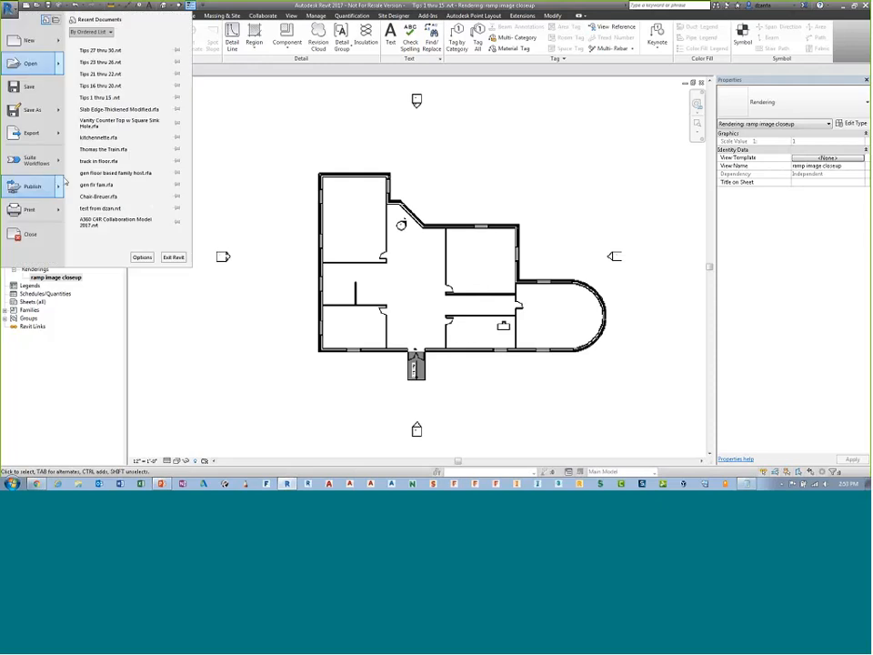
mouse_move(59, 134)
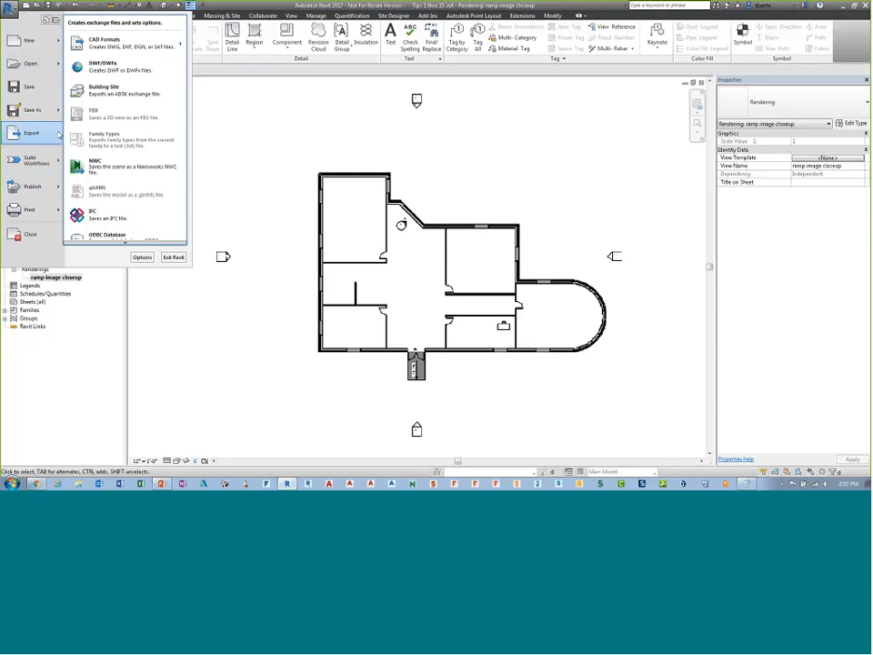
mouse_move(126, 242)
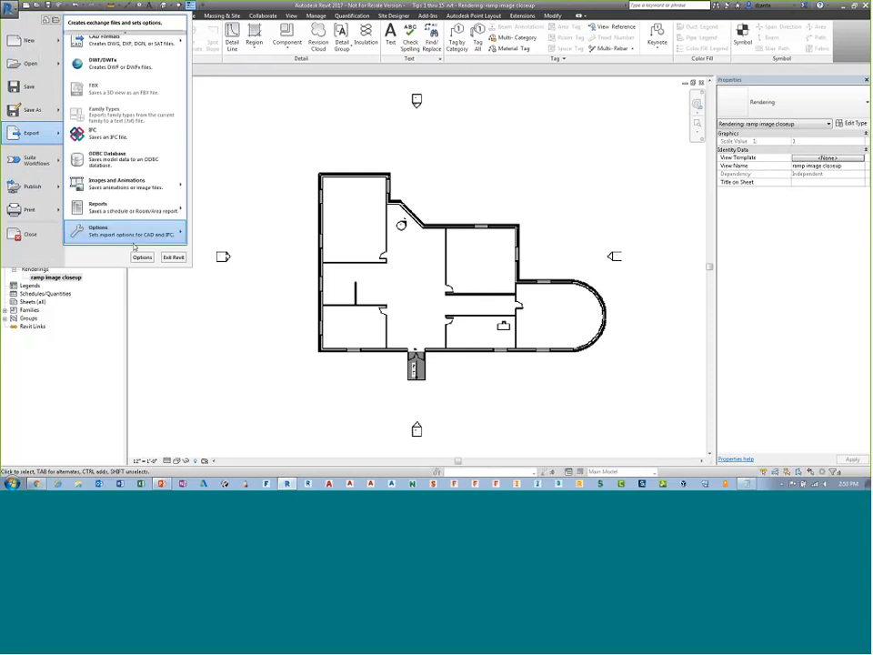
mouse_move(141, 186)
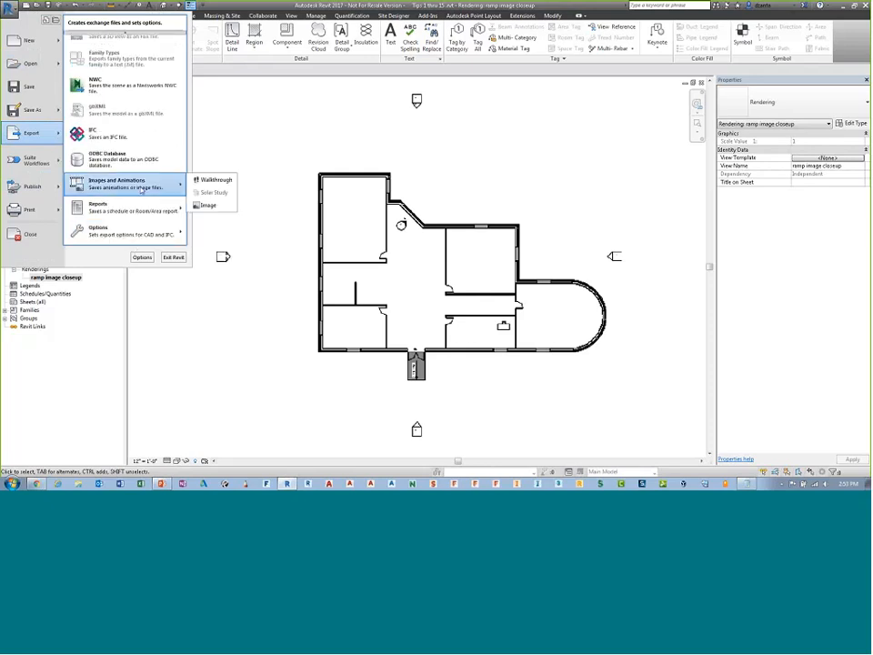
left_click(208, 204)
left_click_drag(457, 166, 445, 132)
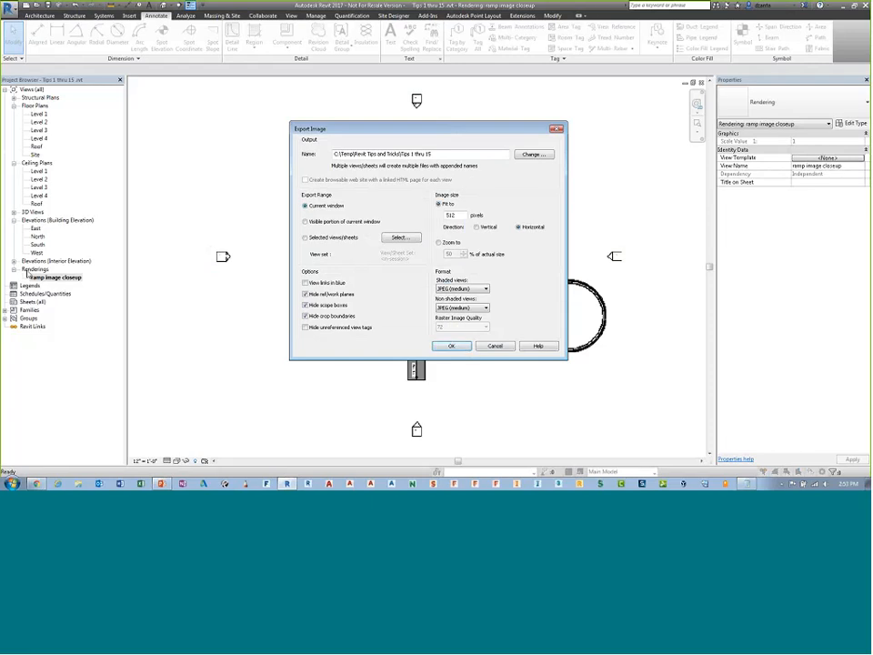
left_click(495, 346)
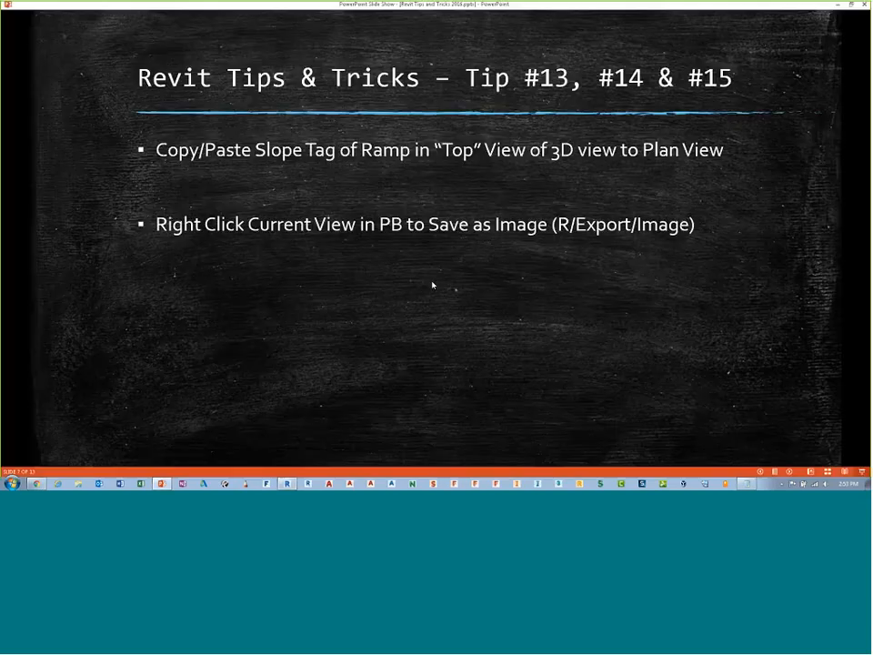
Reveal the PowerPoint slide's tip on deleting objects by picking them, and switch back to Revit
left_click(398, 315)
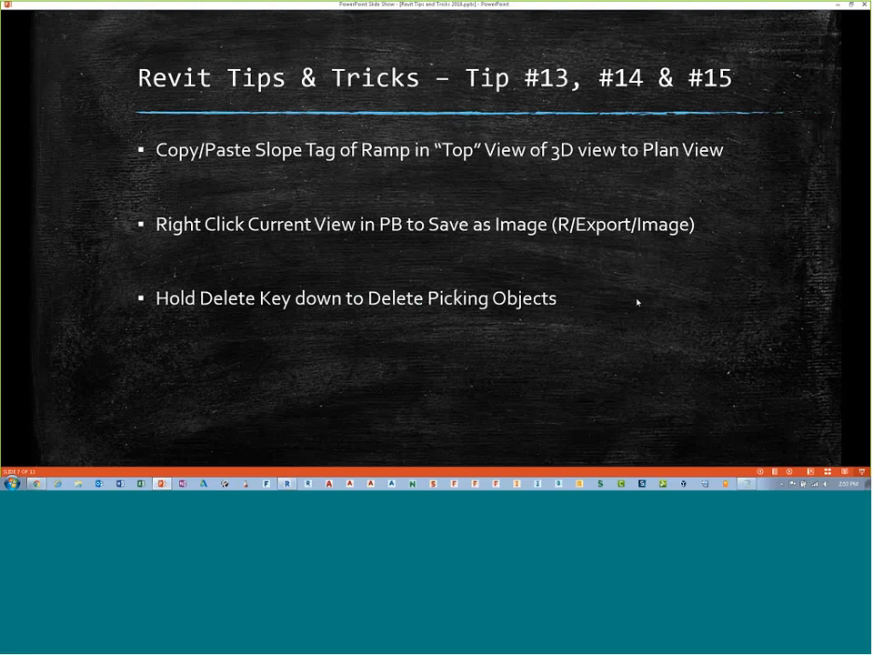
key("alt+Tab")
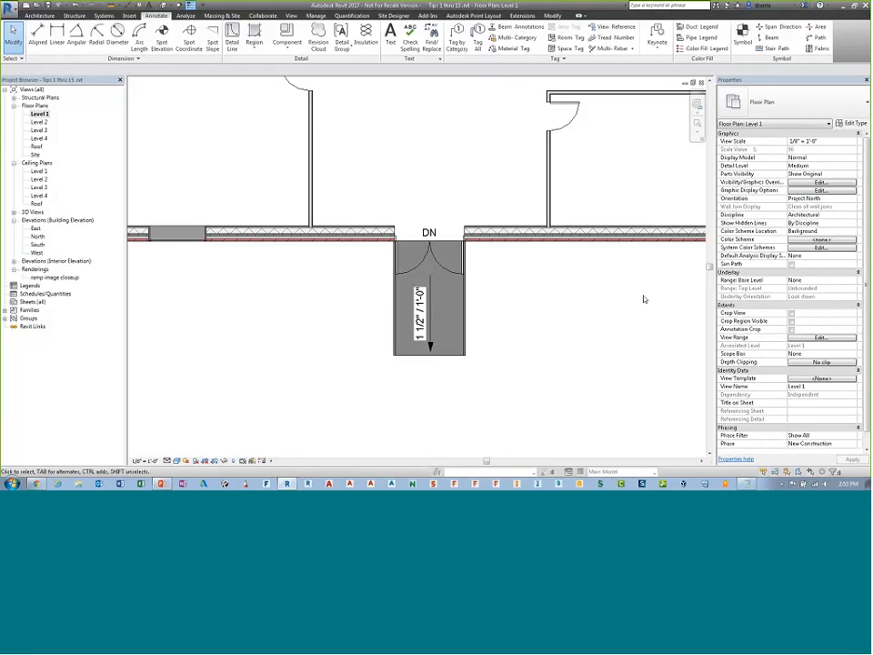
Select the two exterior walls meeting at the plan's northeast corner with a crossing window, and clear the selection
scroll(521, 311, "down", 6)
middle_click_drag(591, 230, 446, 359)
scroll(449, 357, "down", 3)
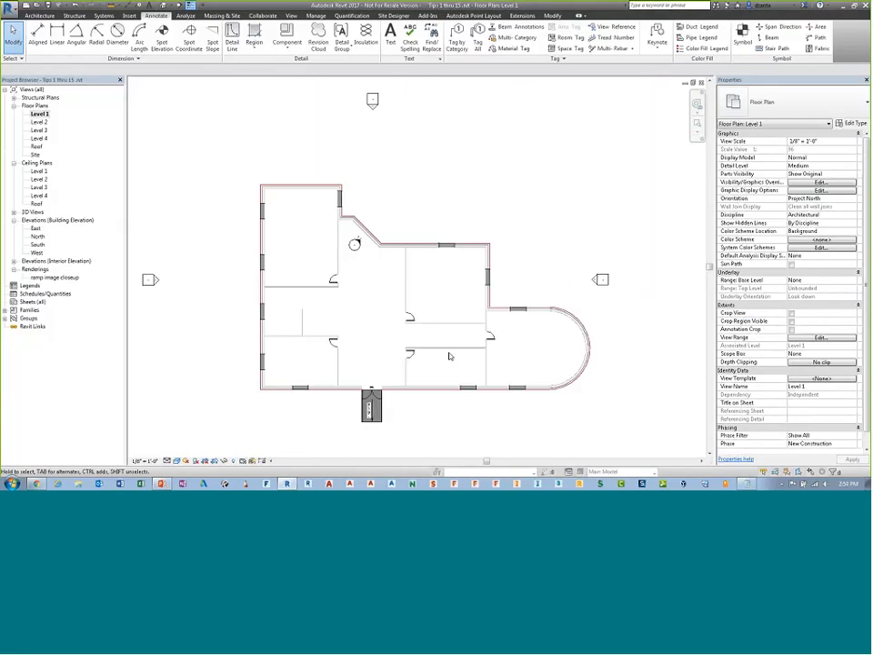
scroll(450, 352, "up", 1)
middle_click_drag(509, 230, 552, 208)
scroll(552, 207, "up", 2)
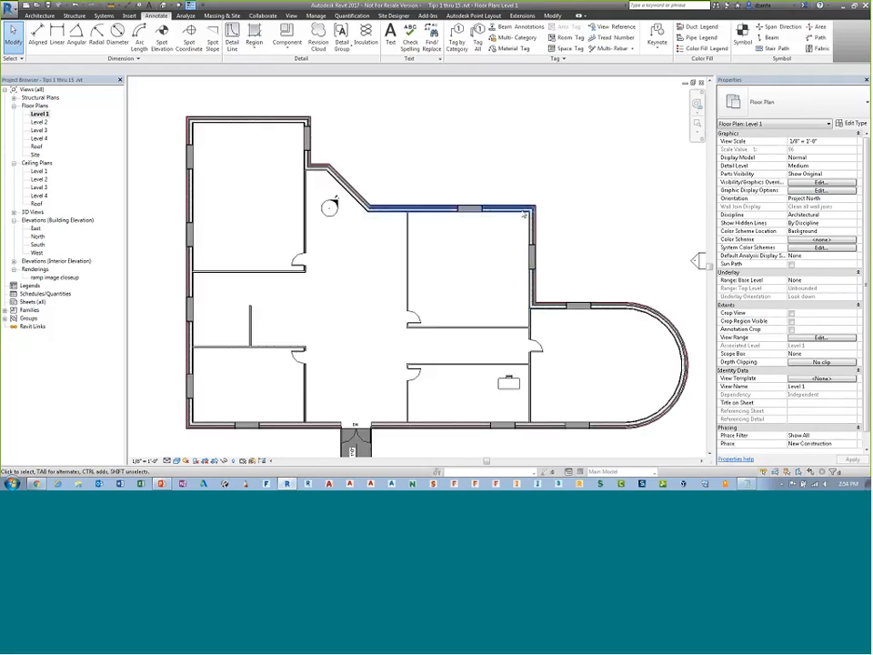
key("Tab")
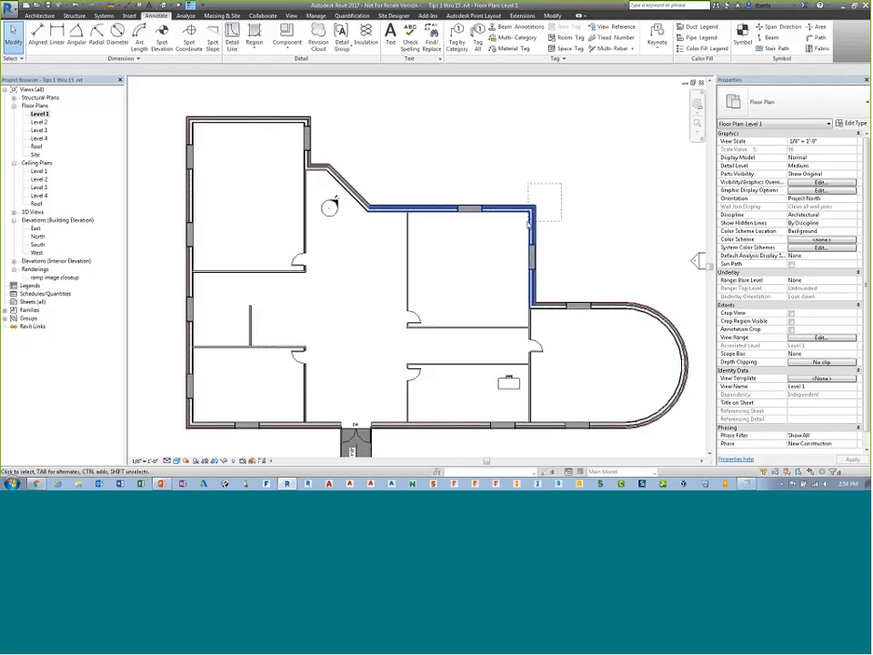
left_click(527, 219)
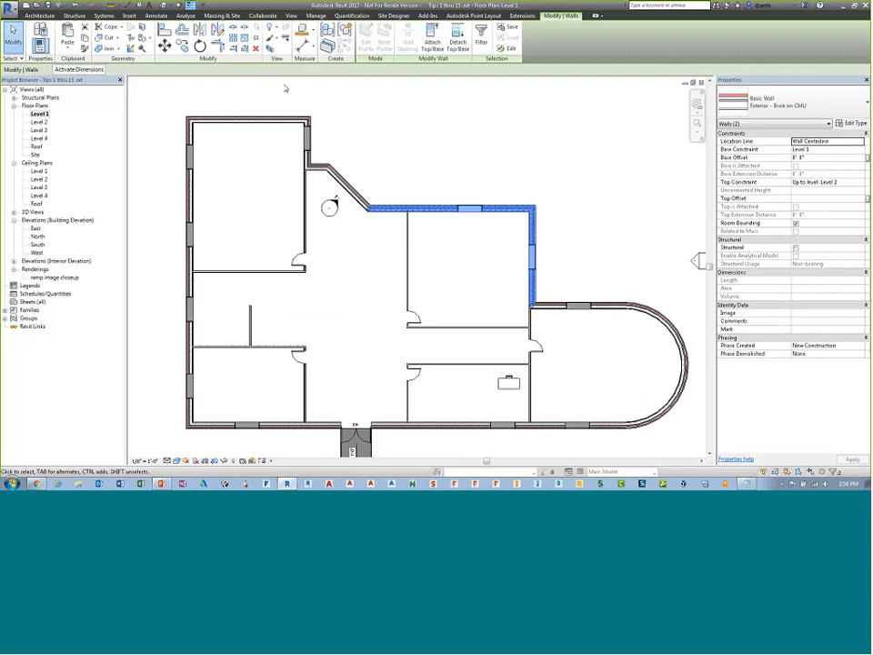
left_click(284, 88)
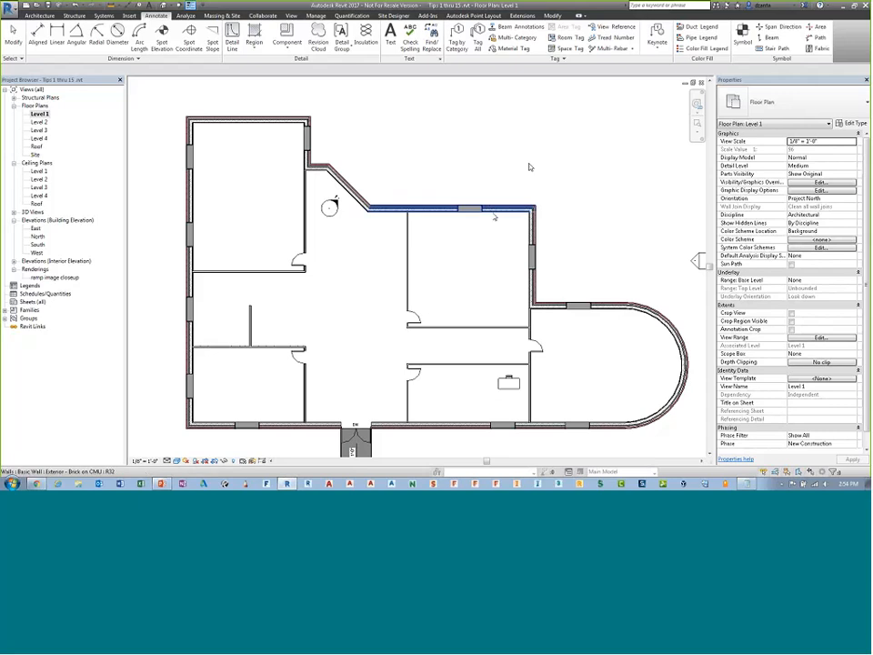
Delete the north exterior wall and the adjoining east wall one after the other by picking, and undo both deletions
left_click(495, 212)
key("Delete")
left_click(532, 255)
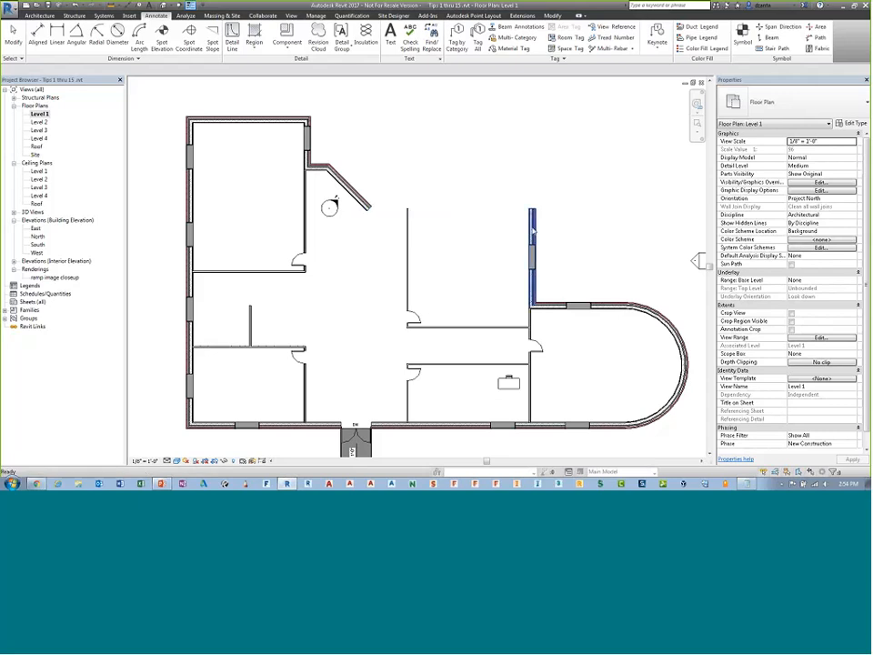
key("Delete")
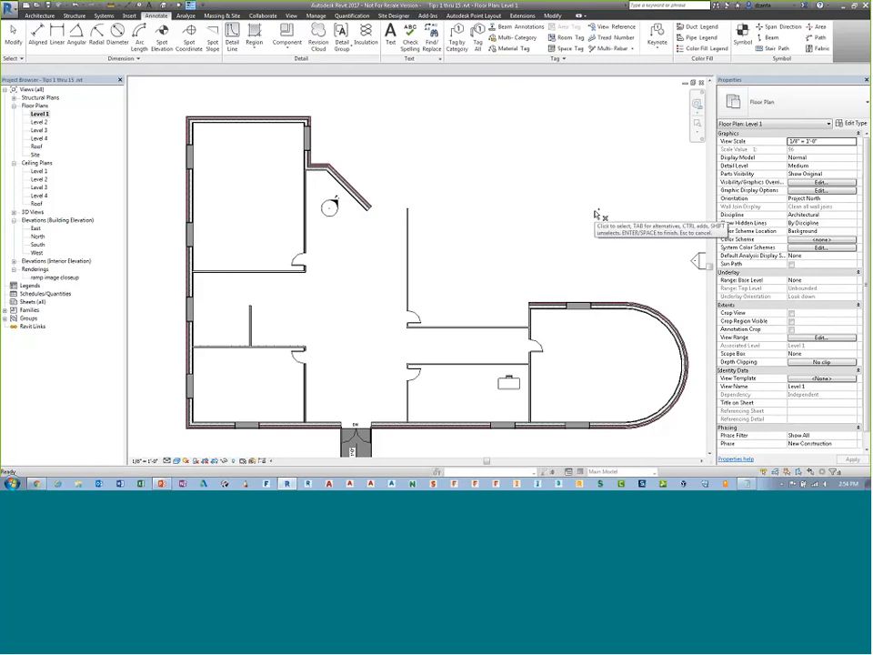
key("ctrl+z")
key("ctrl+z")
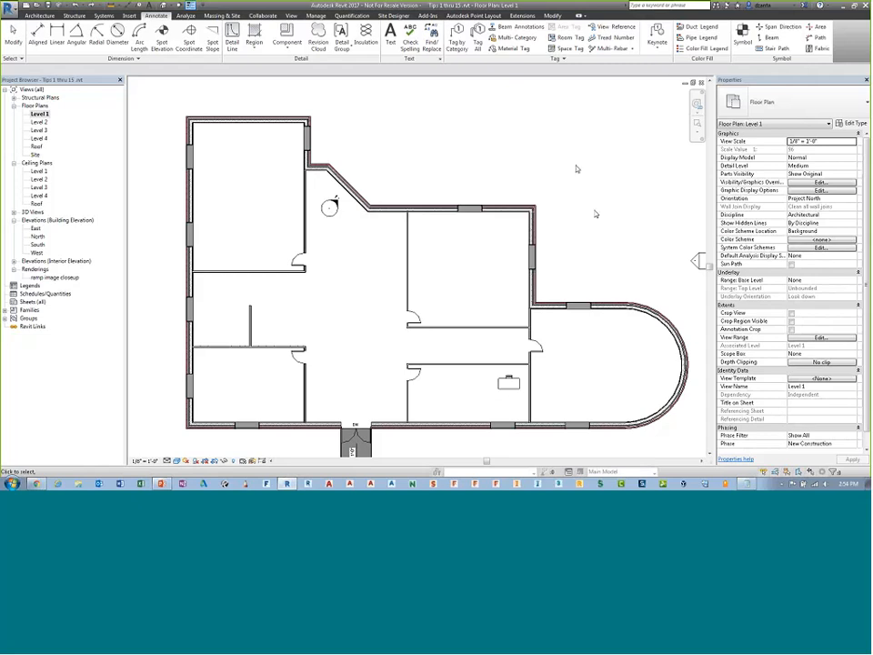
Delete the two northeast corner walls together as a preselected set, undo it, and clear a repeated selection of them
left_click_drag(576, 166, 522, 221)
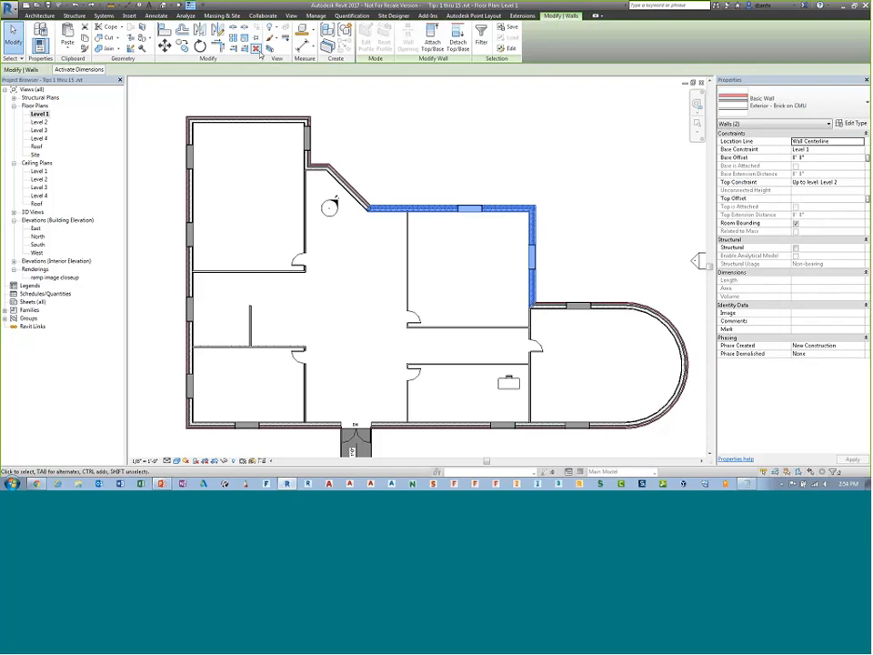
left_click(256, 49)
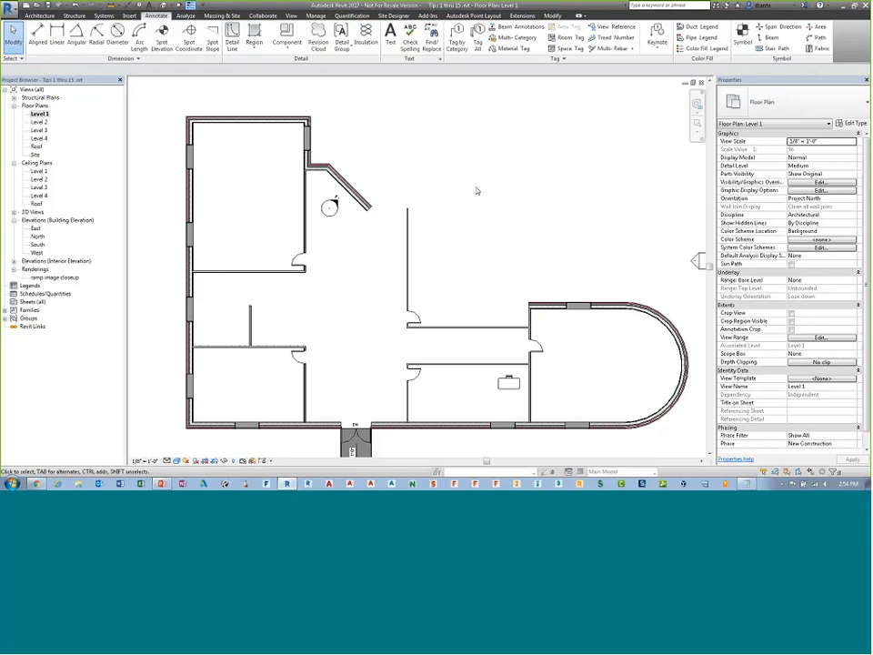
key("ctrl+z")
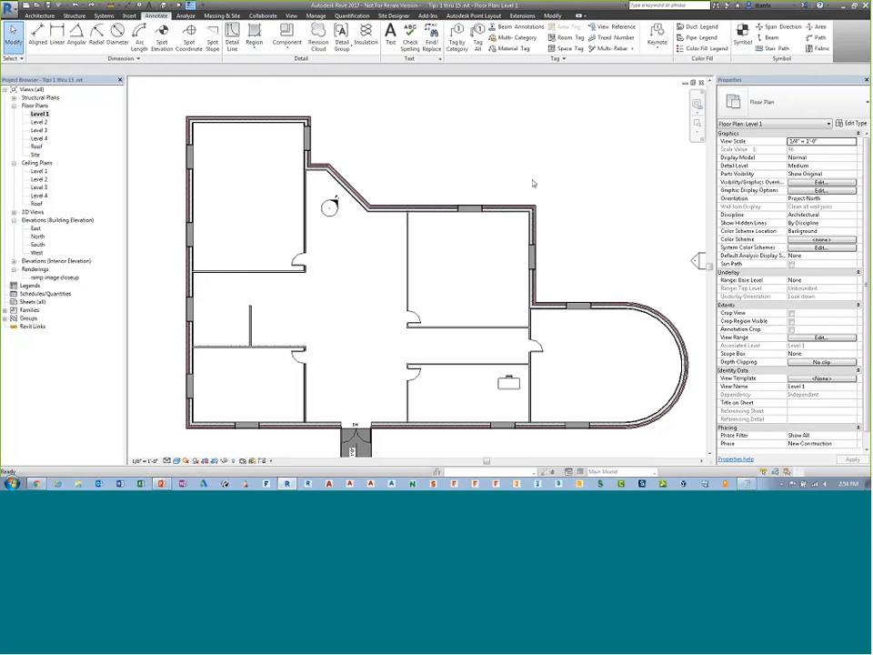
left_click_drag(532, 182, 520, 223)
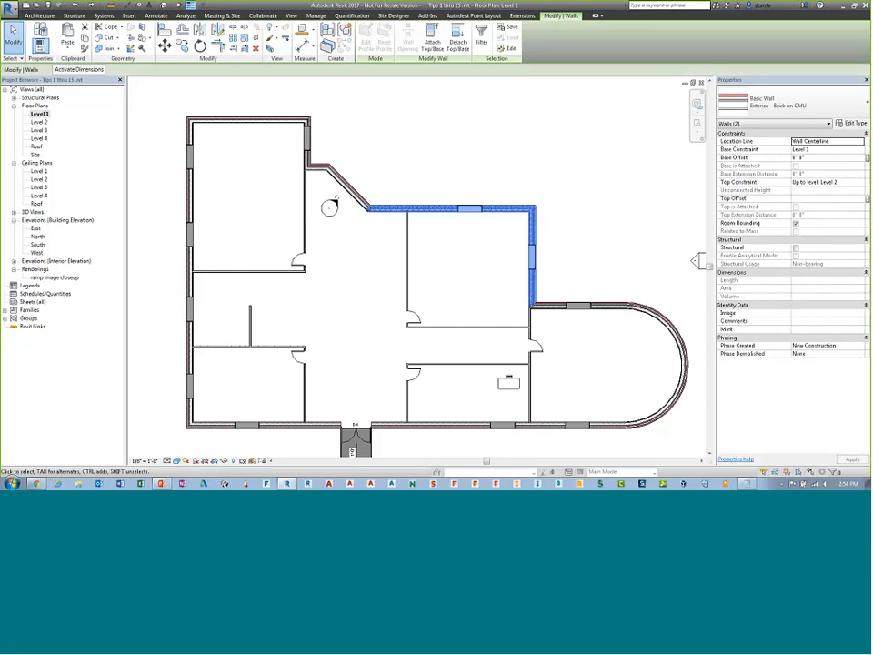
left_click(595, 172)
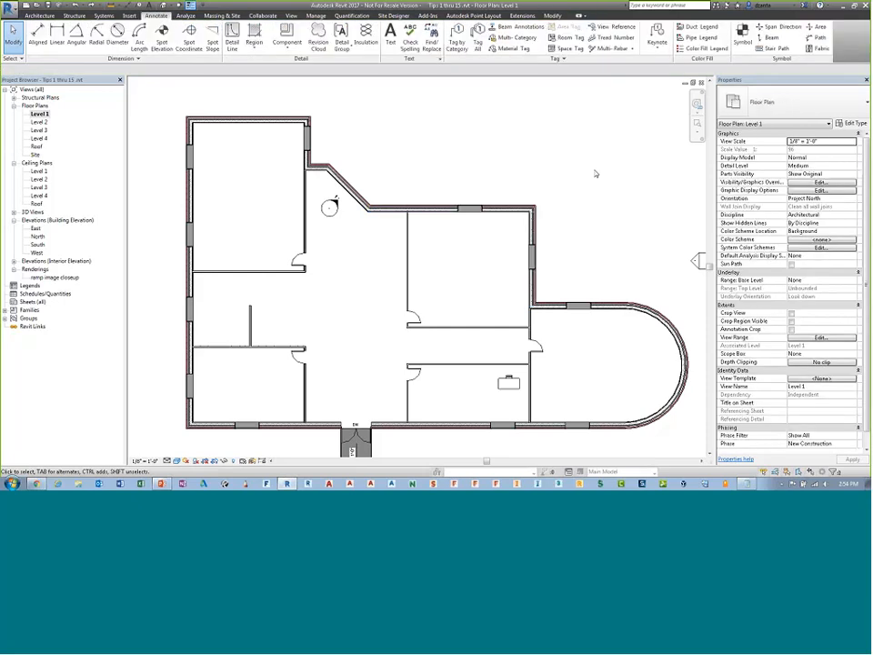
Start the Delete command with nothing selected, pick the north exterior wall to delete it, and undo the deletion
key("d")
key("e")
left_click(502, 210)
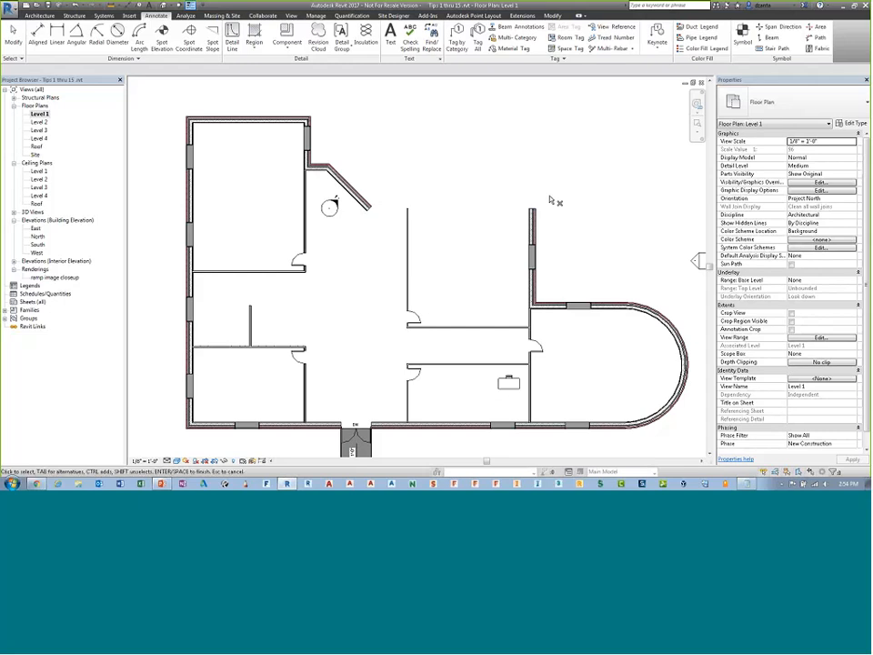
key("ctrl+z")
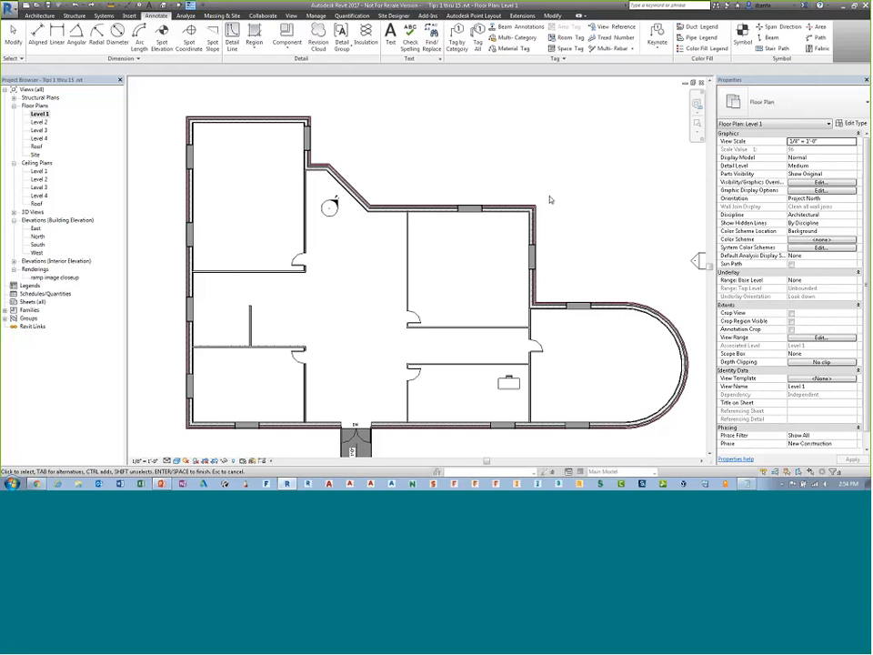
Advance the PowerPoint slide show to the Tip #16, #17 & #18 slide, reveal its first tip, and return to Revit
key("alt+Tab")
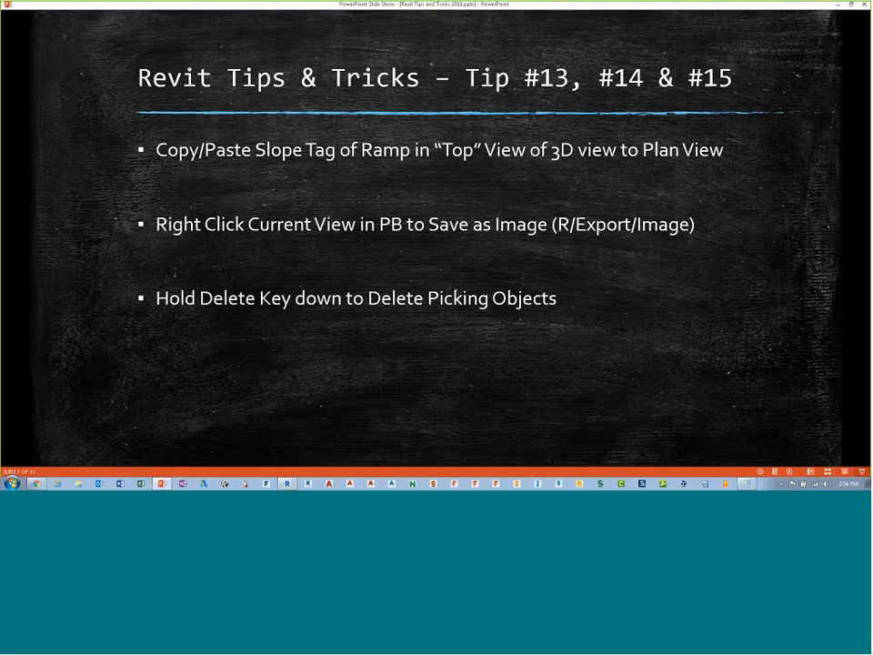
left_click(295, 189)
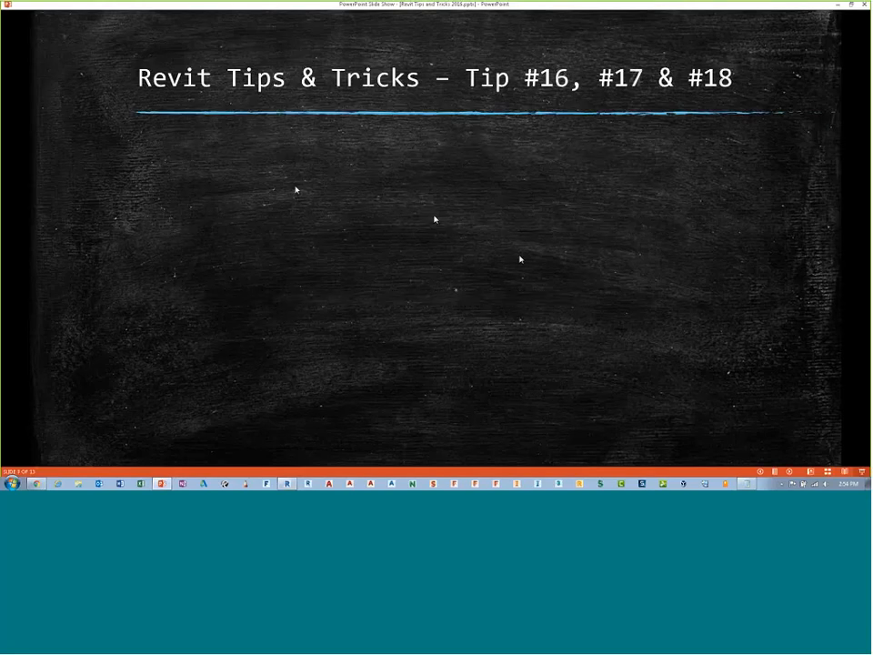
left_click(520, 257)
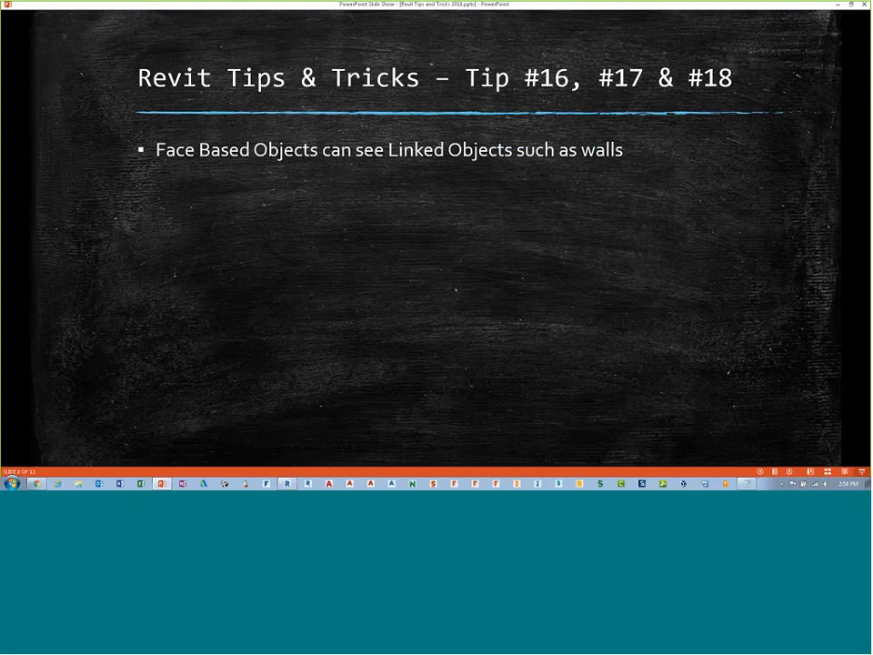
key("alt+Tab")
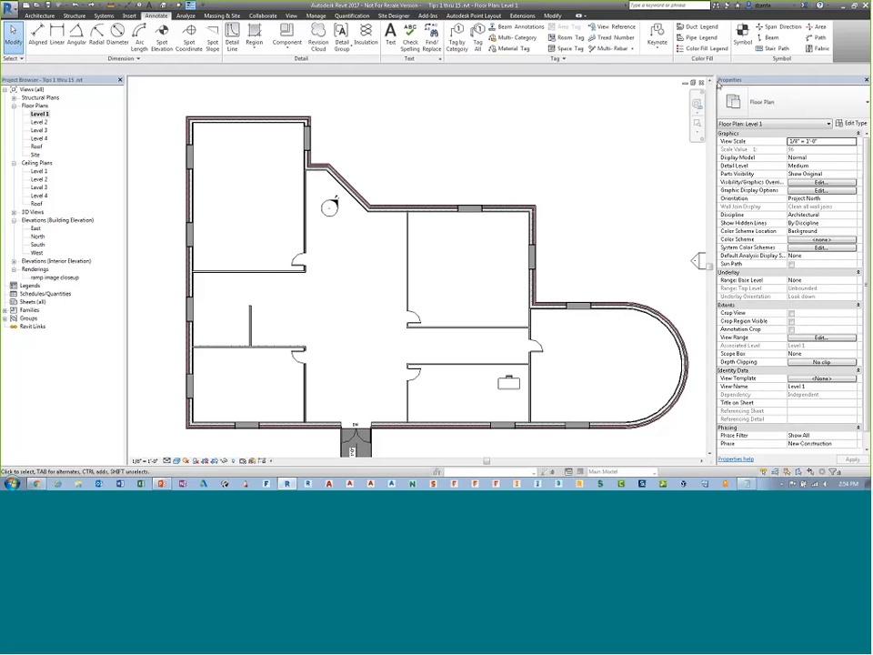
Close the open views of Tips 1 thru 15.rvt and close the project without saving the changes
left_click(700, 83)
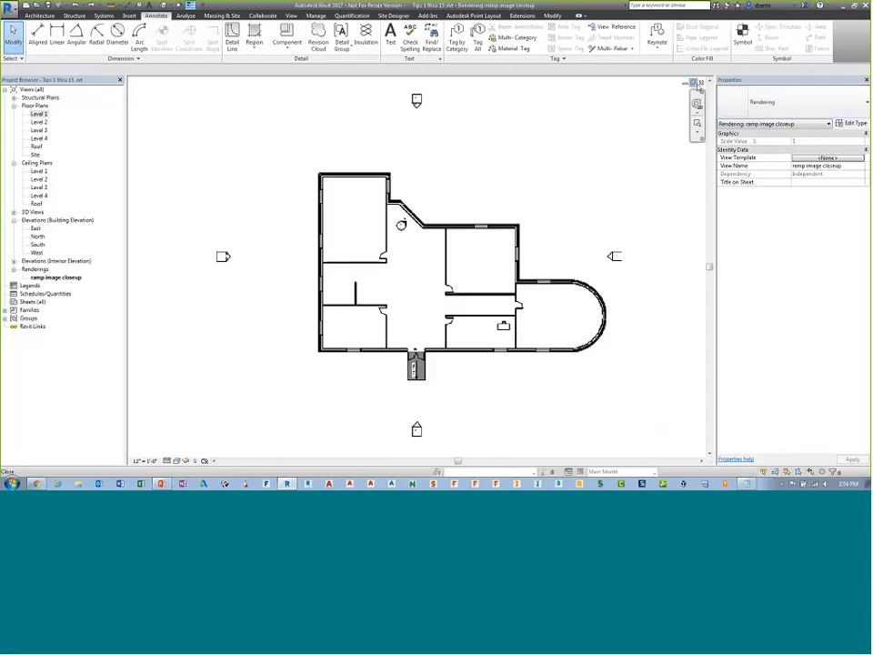
left_click(699, 85)
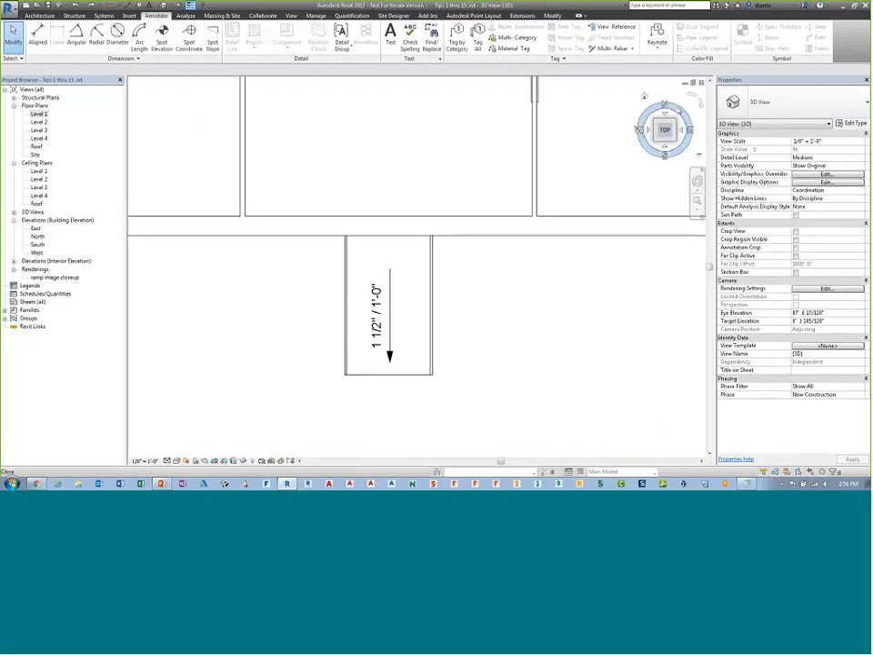
left_click(700, 84)
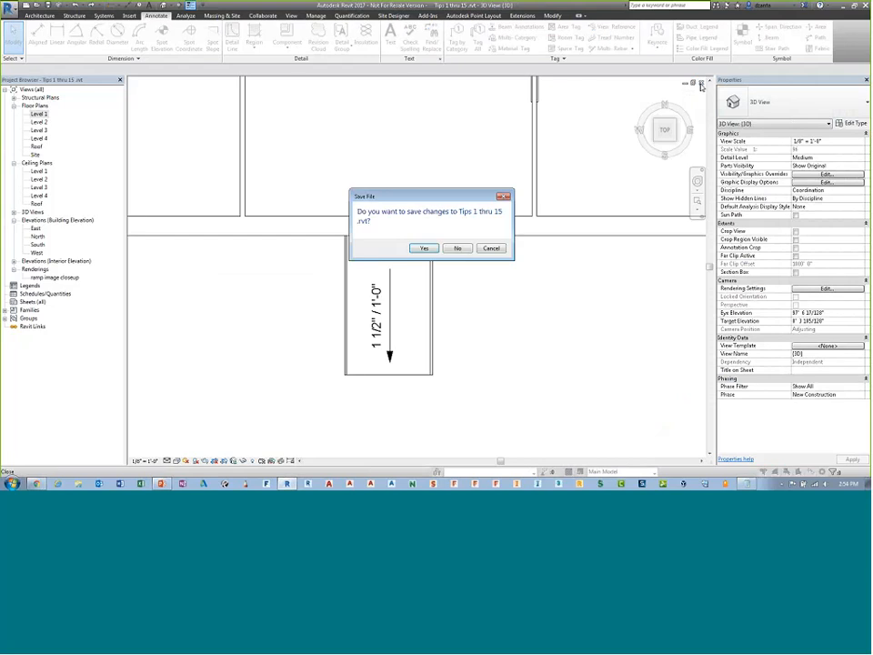
left_click(458, 248)
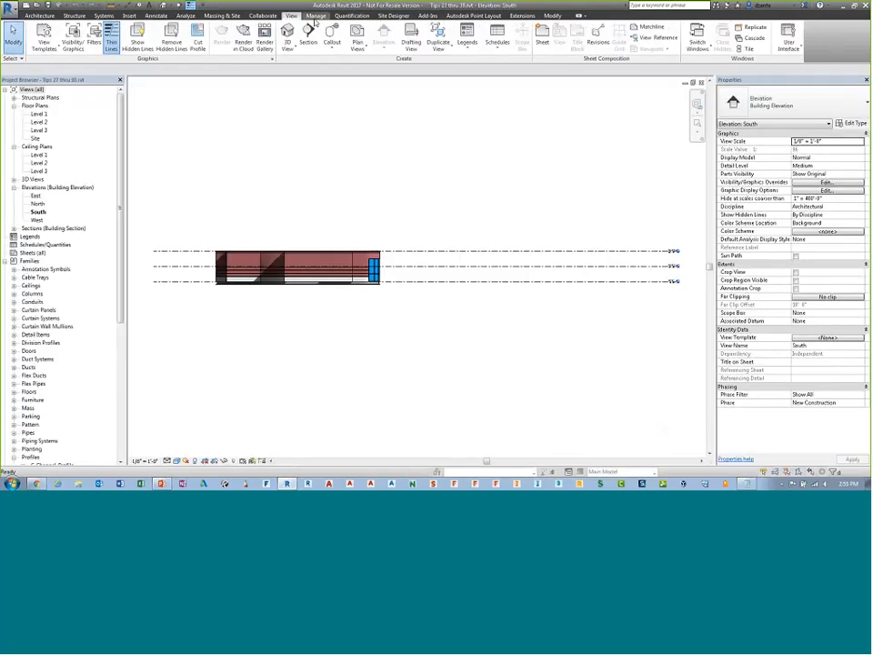
Bring up the Level 1 floor plan of Tips 16 thru 20.rvt, framing the circular wall and its family notes
left_click(697, 42)
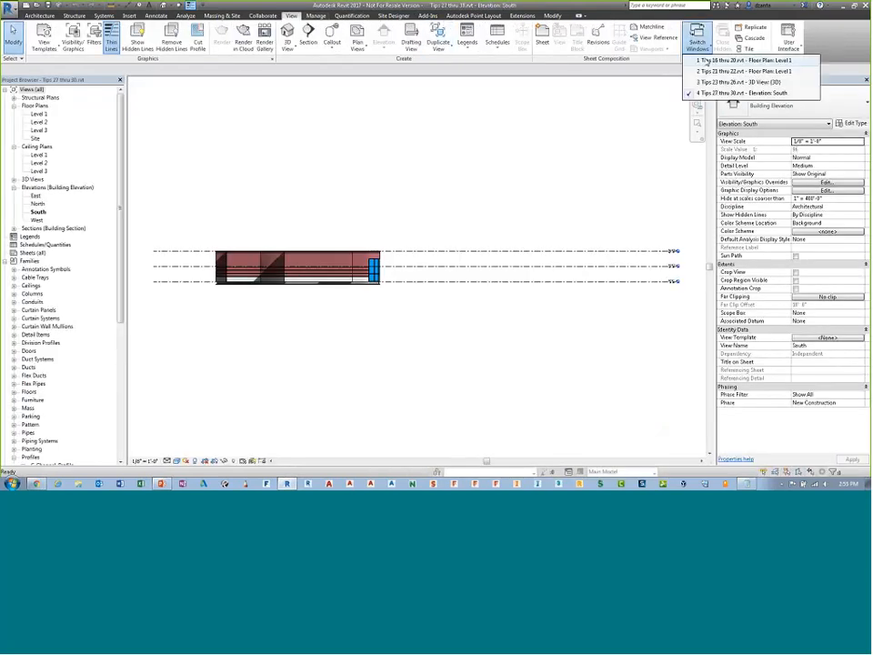
left_click(708, 60)
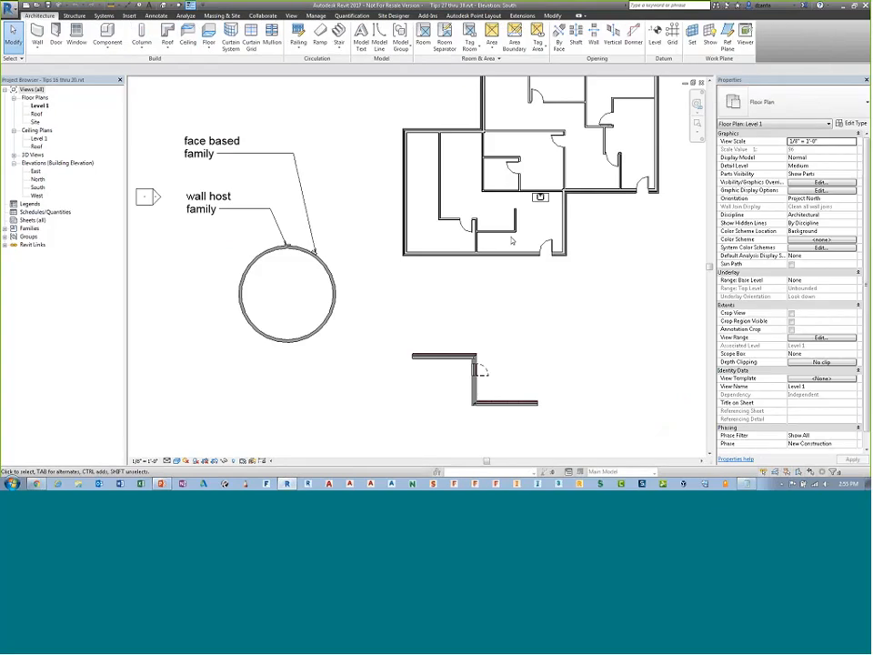
middle_click_drag(457, 309, 531, 349)
scroll(420, 254, "up", 3)
middle_click_drag(419, 255, 491, 267)
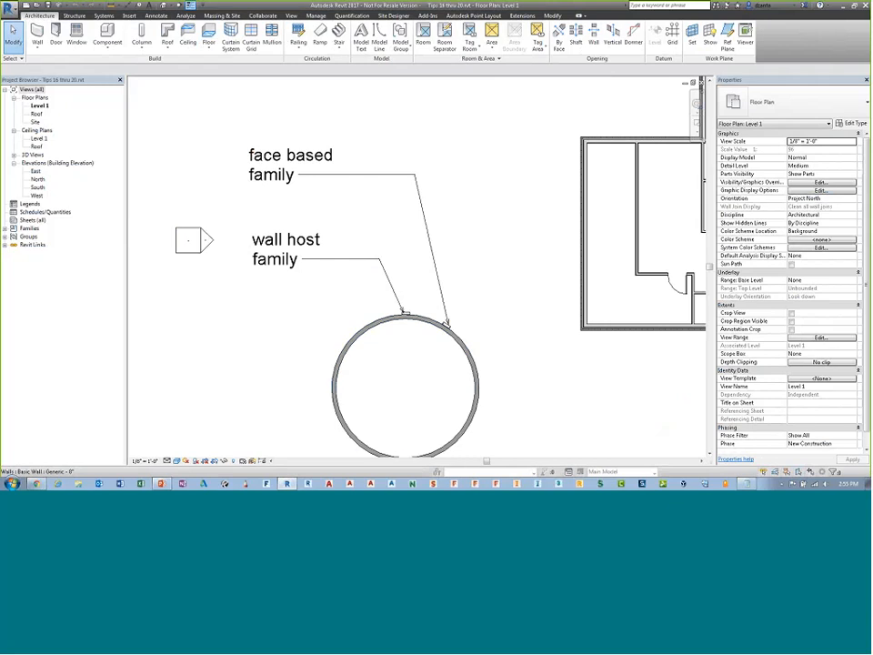
middle_click_drag(508, 385, 503, 353)
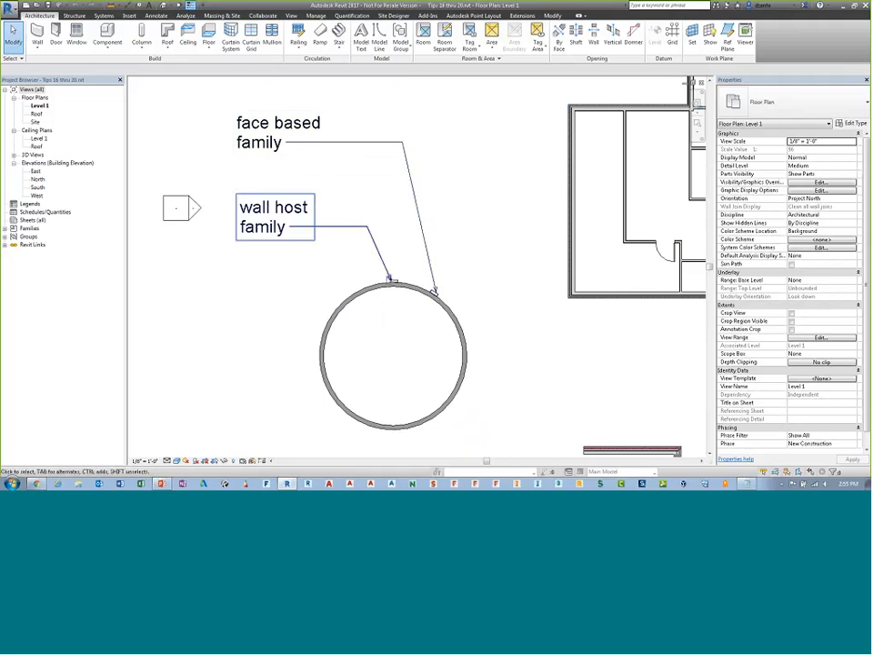
Place two more wall-hosted sconces like the existing one on the circular wall's northeast part, and end the placement
scroll(535, 286, "up", 1)
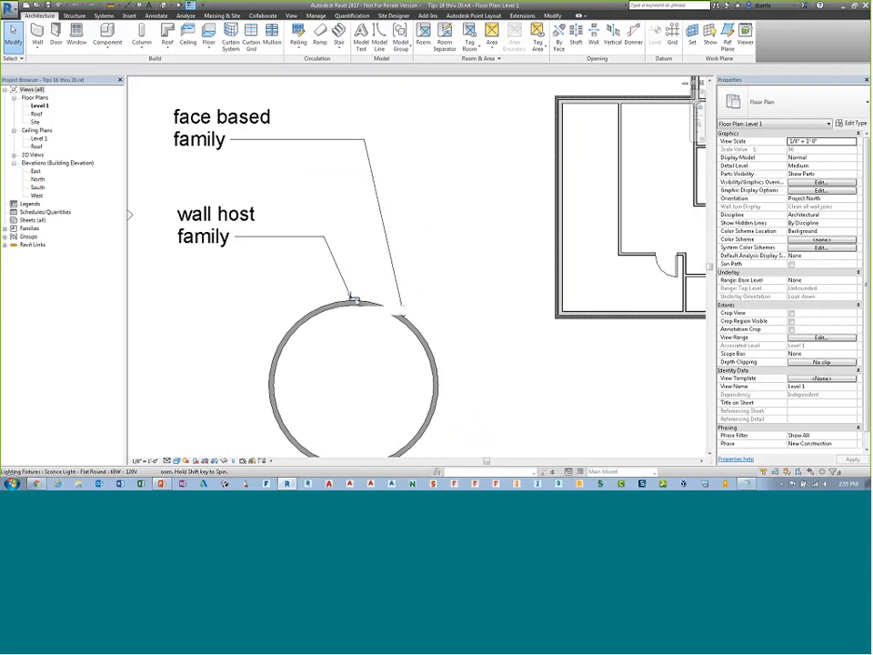
left_click(354, 297)
key("c")
key("s")
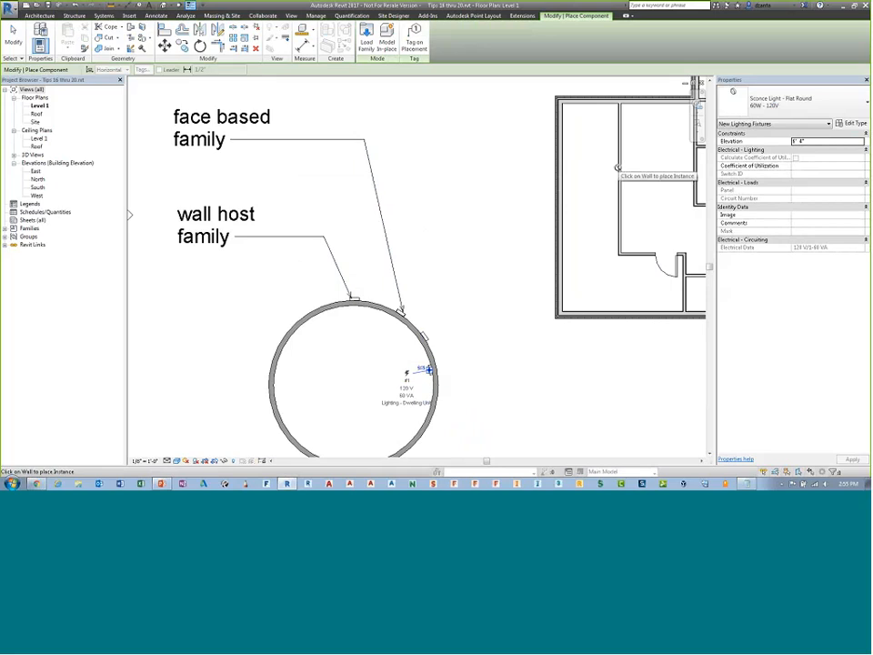
key("Escape")
Place more face-based sconces like the existing one: one on the circular wall's southeast part and two on the linked building's west wall
left_click(401, 314)
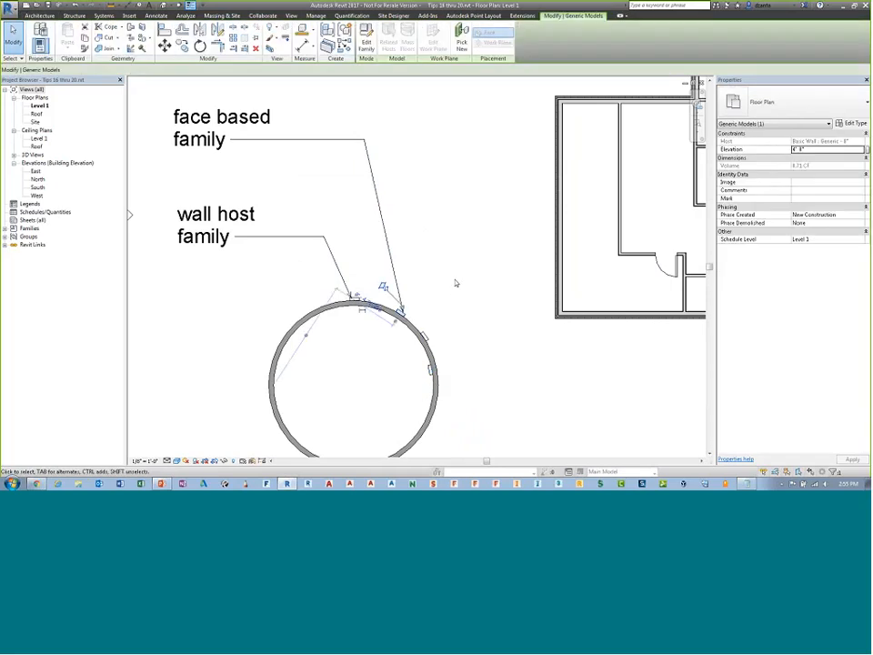
key("c")
key("s")
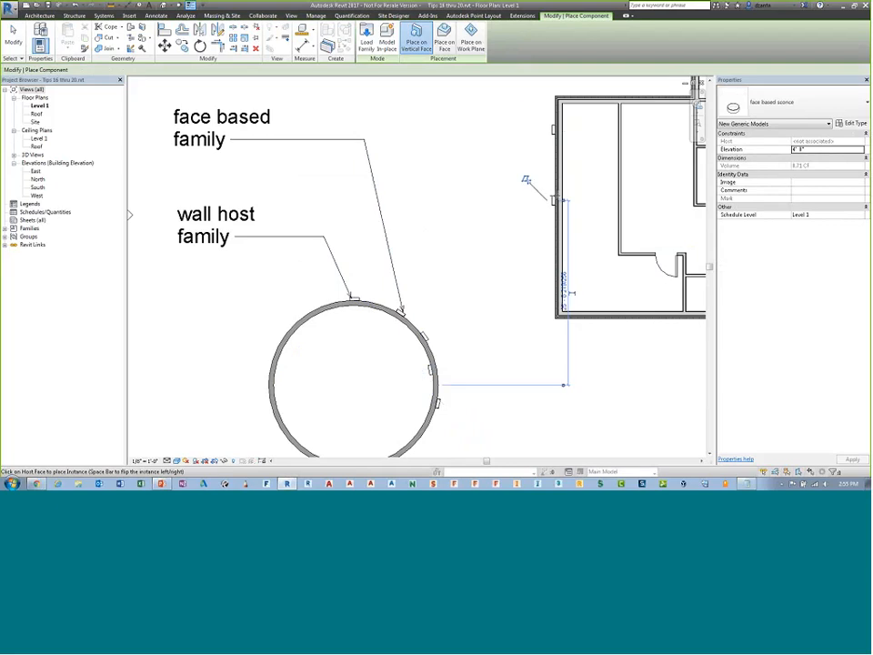
key("Escape")
key("Escape")
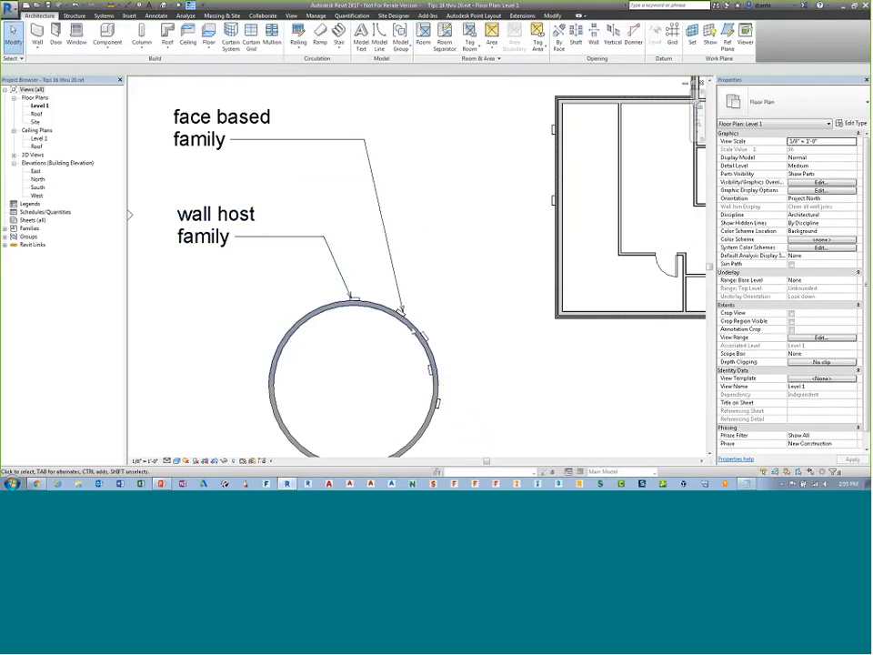
Delete the northern half of the circular wall
left_click(417, 320)
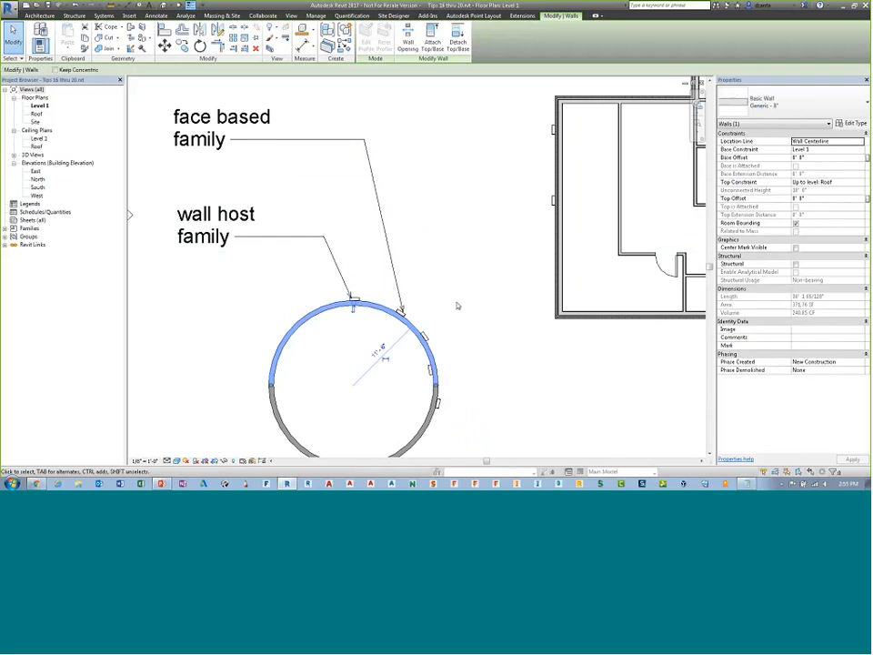
key("Delete")
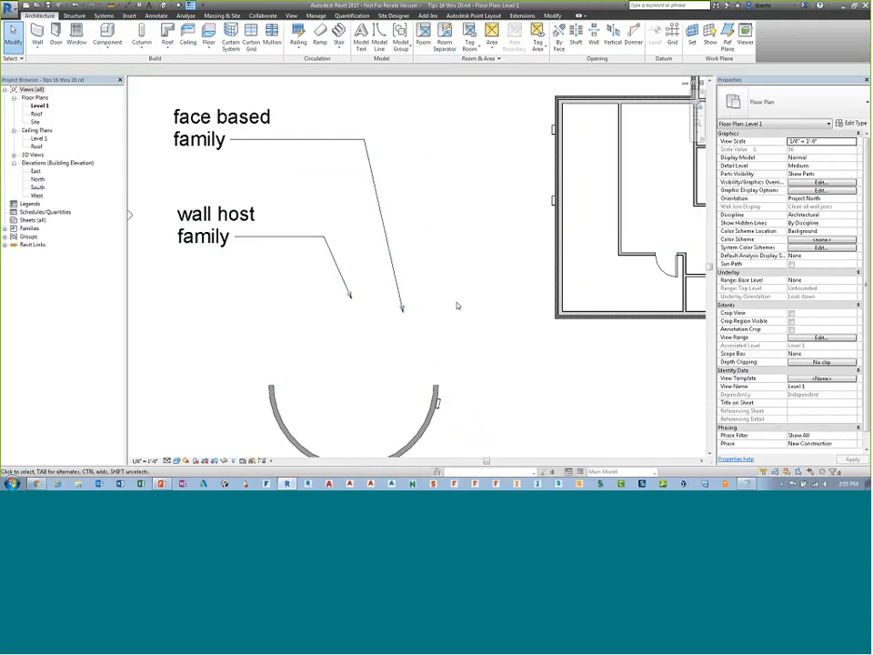
Delete the linked BaseArch.rvt building to check the host of a remaining face-based sconce, and undo the deletion
left_click(549, 241)
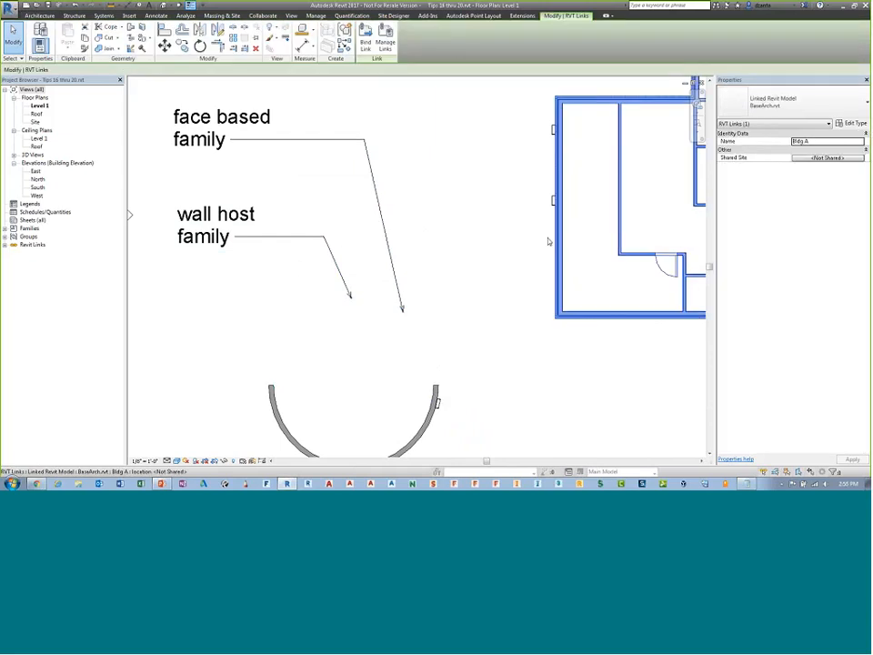
key("Delete")
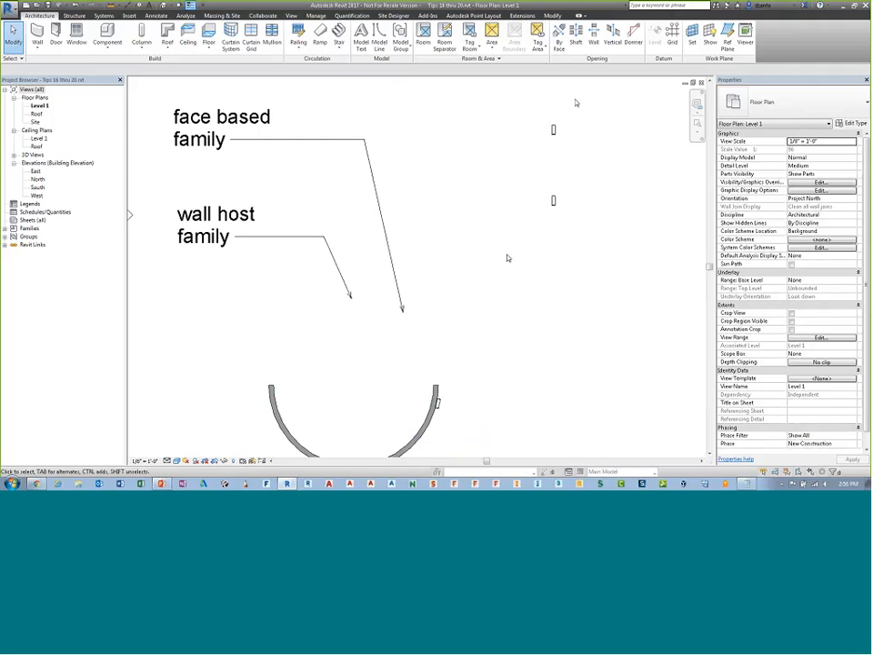
left_click(555, 129)
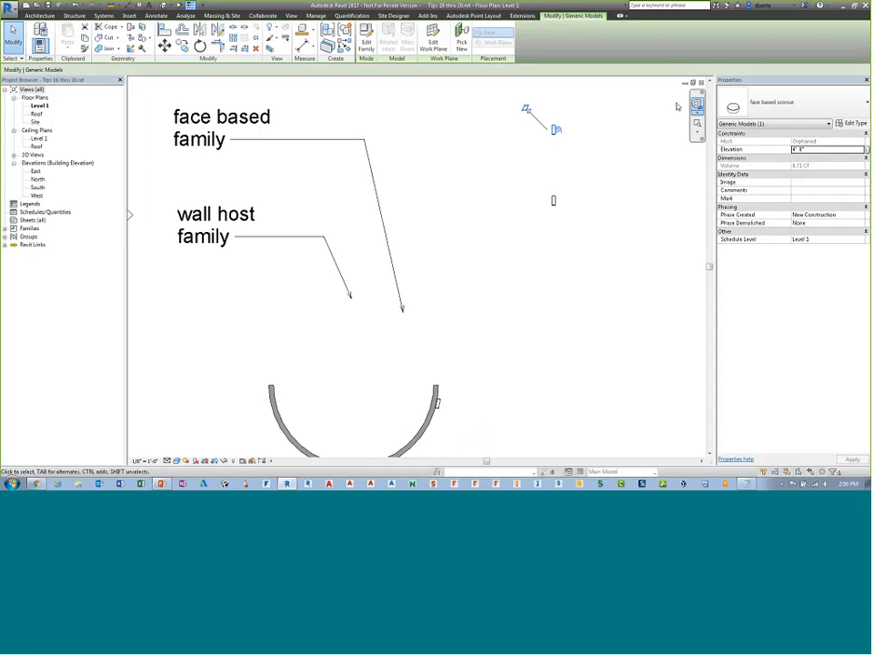
left_click(510, 189)
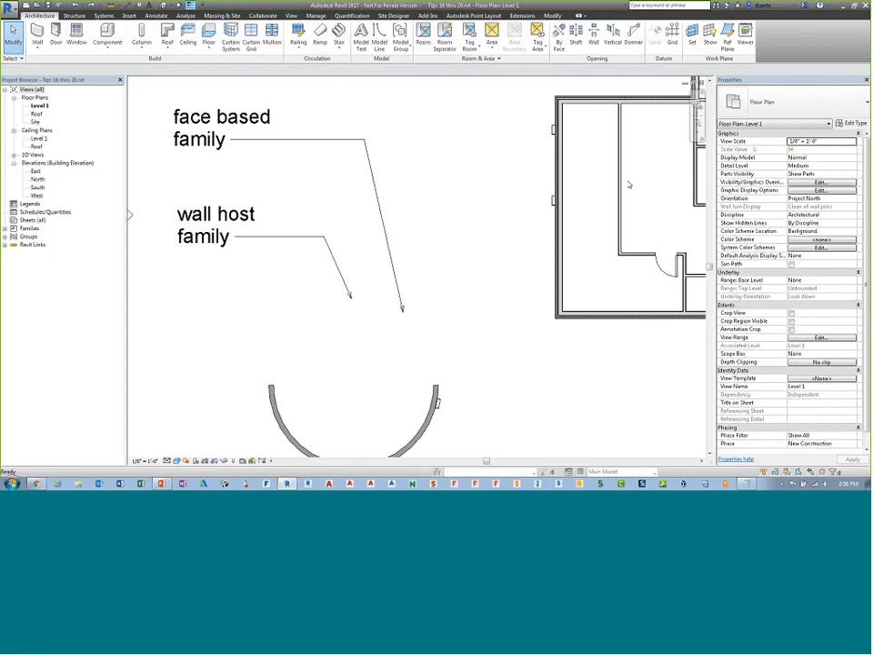
scroll(529, 230, "down", 3)
middle_click_drag(527, 238, 447, 249)
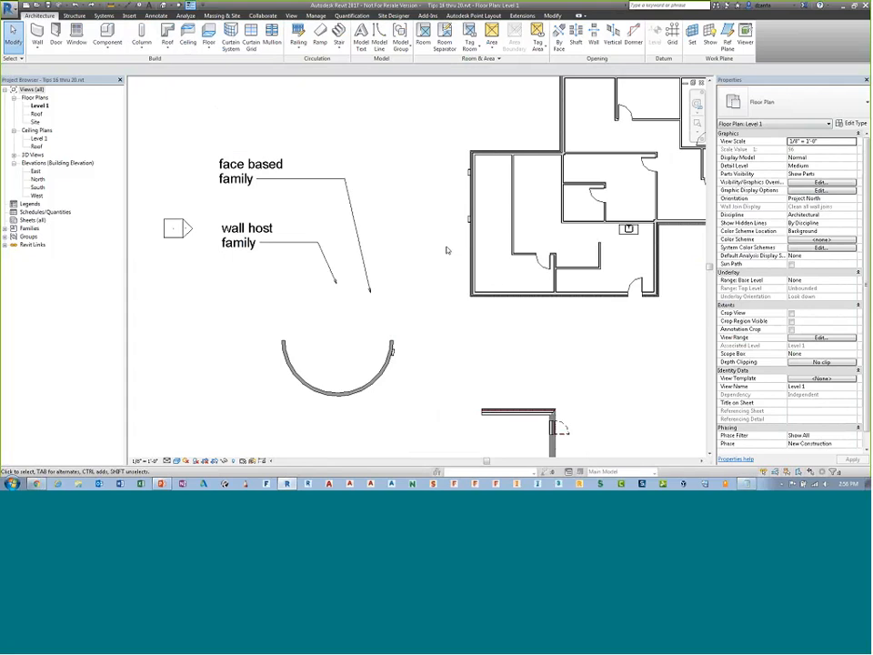
mouse_move(446, 250)
middle_mouse_down()
mouse_move(429, 274)
mouse_move(410, 273)
middle_mouse_up()
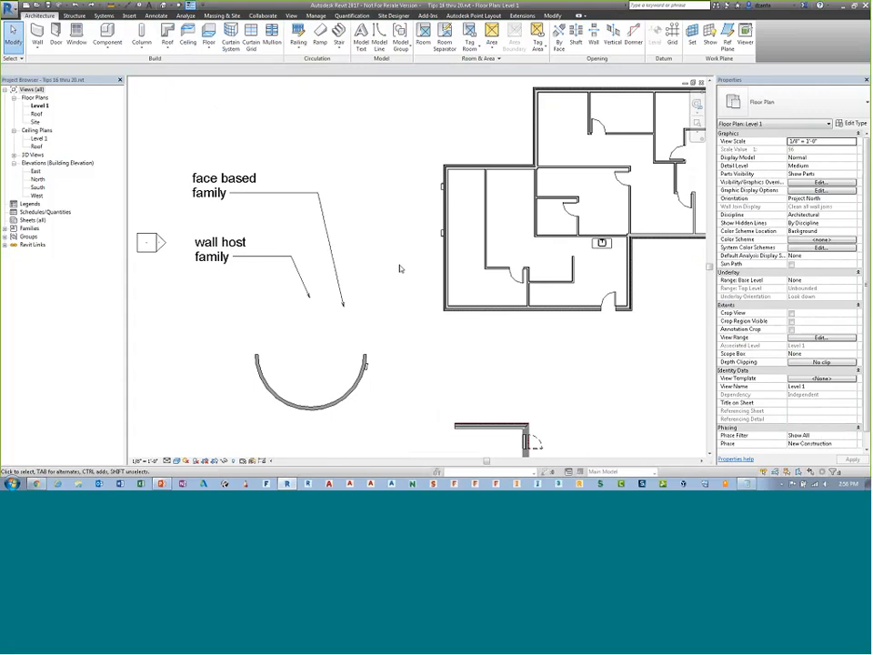
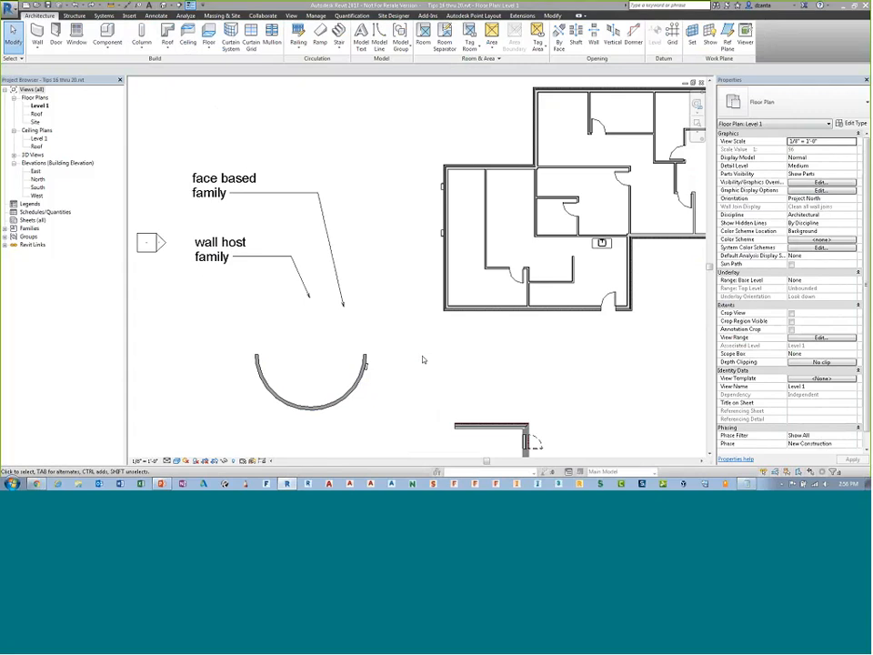
Reveal the conical roof segments tip in the PowerPoint slide show and return to Revit
key("alt+Tab")
key("Right")
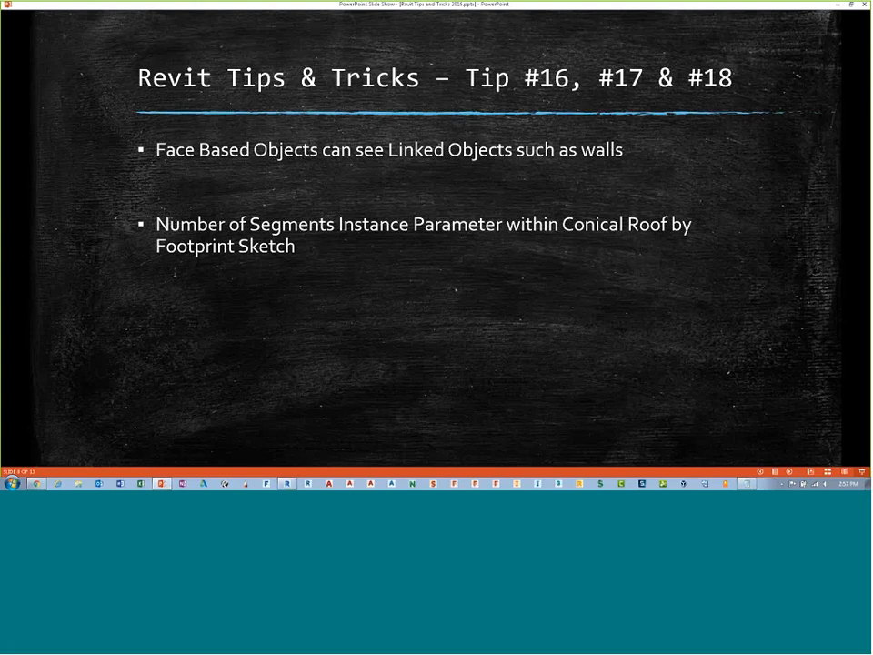
key("alt+Tab")
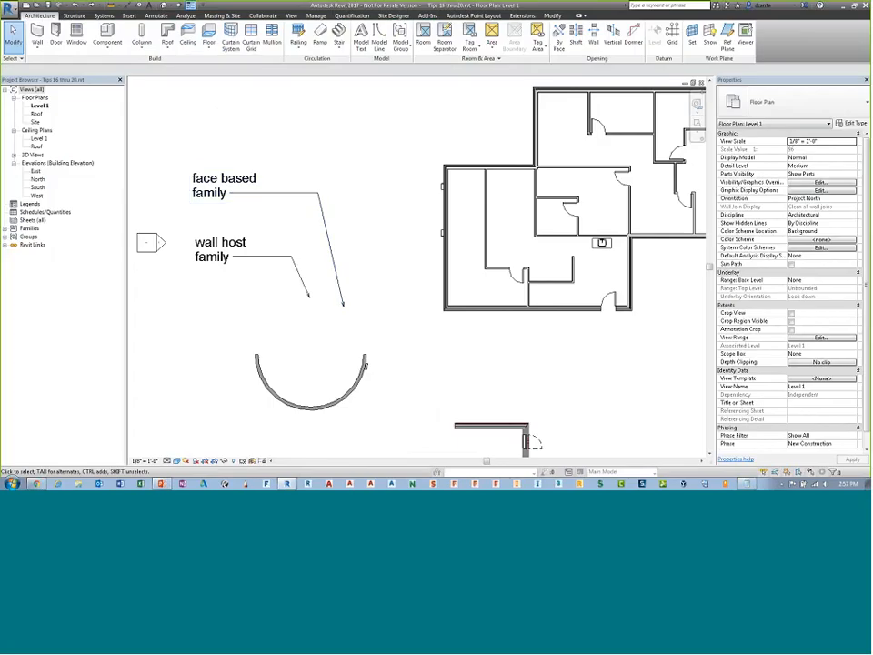
Open the Roof floor plan, followed by the default 3D view framed on the conical roof
double_click(36, 114)
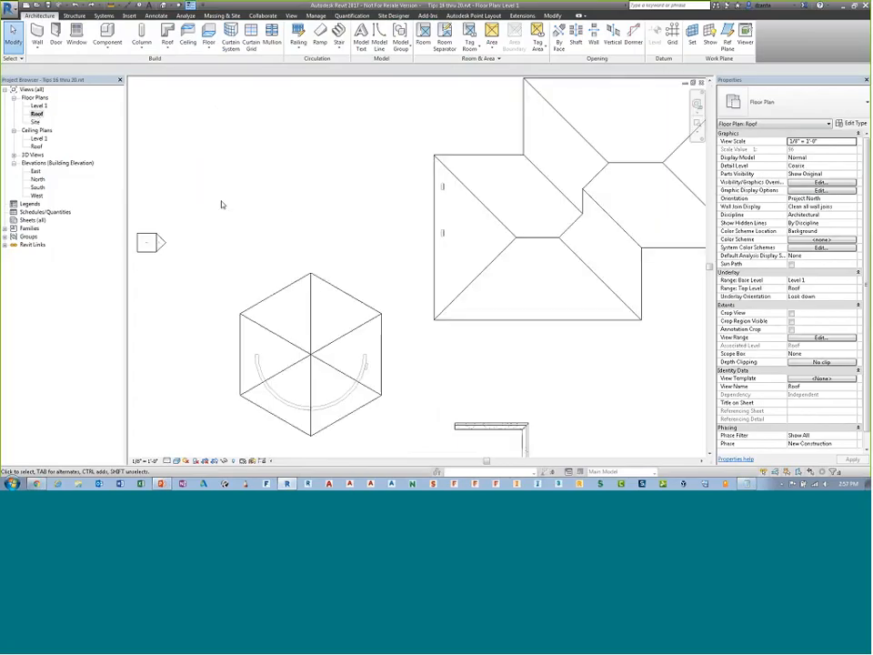
scroll(409, 363, "down", 2)
middle_click_drag(443, 387, 443, 348)
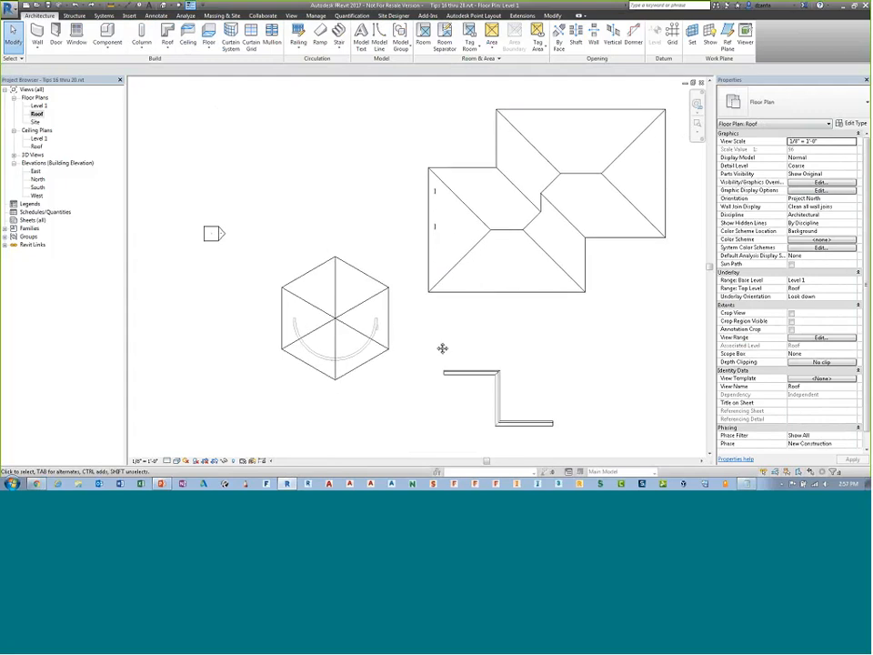
left_click(160, 6)
scroll(334, 278, "up", 5)
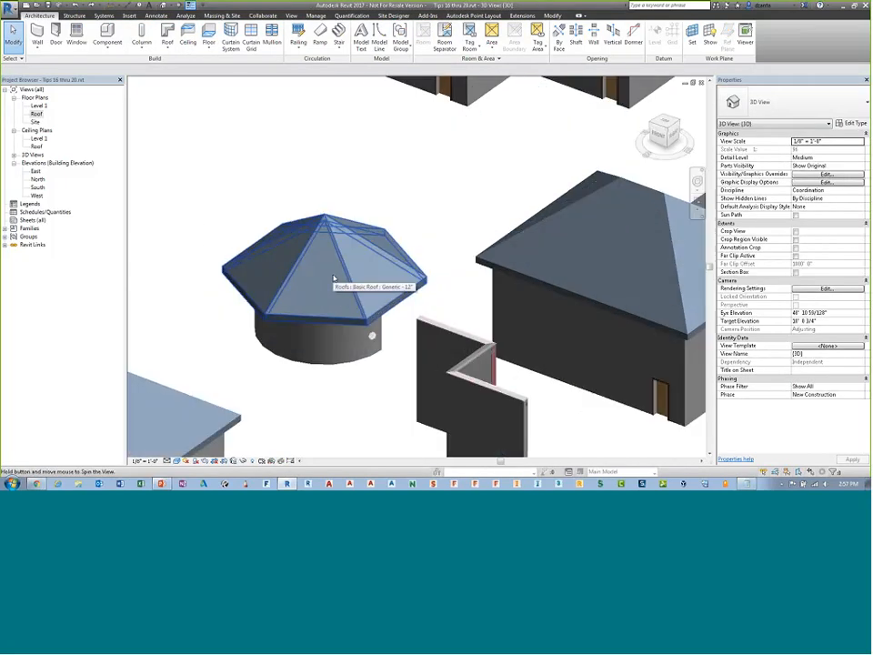
Select the roof over the round wall and examine its instance and type properties, leaving them unchanged
left_click(334, 277)
scroll(334, 185, "up", 1)
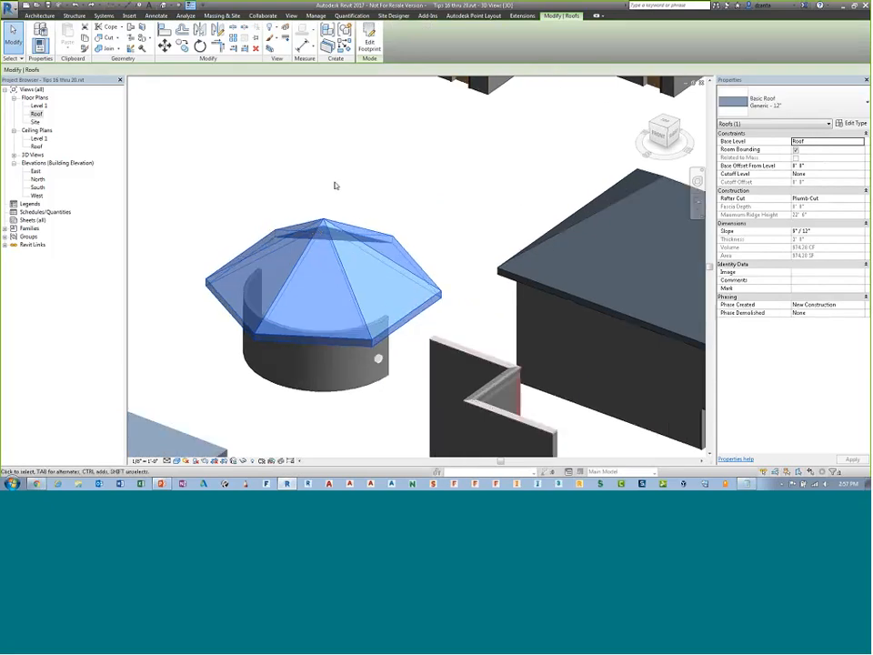
middle_click_drag(335, 186, 387, 176)
scroll(387, 176, "up", 1)
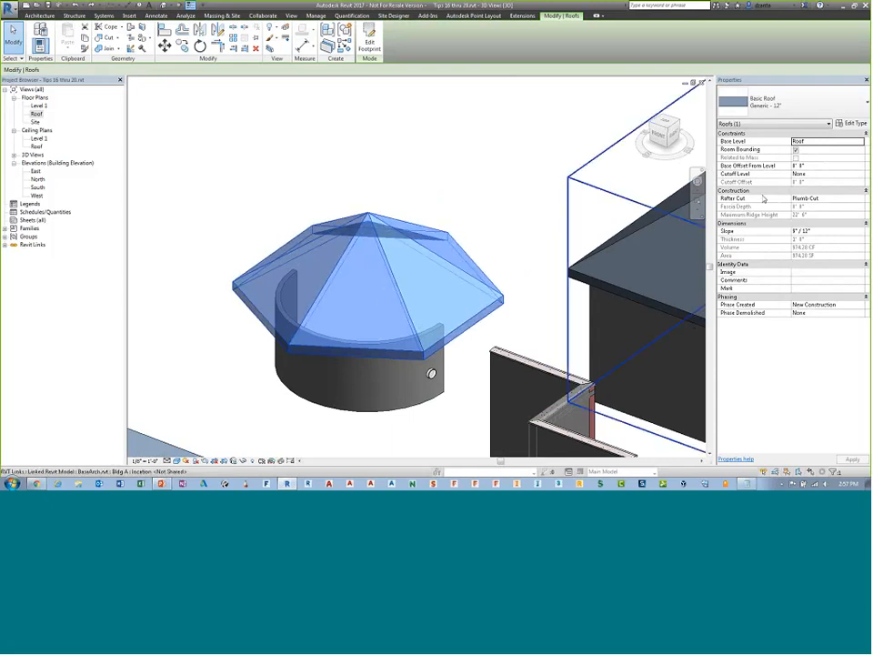
left_click(852, 123)
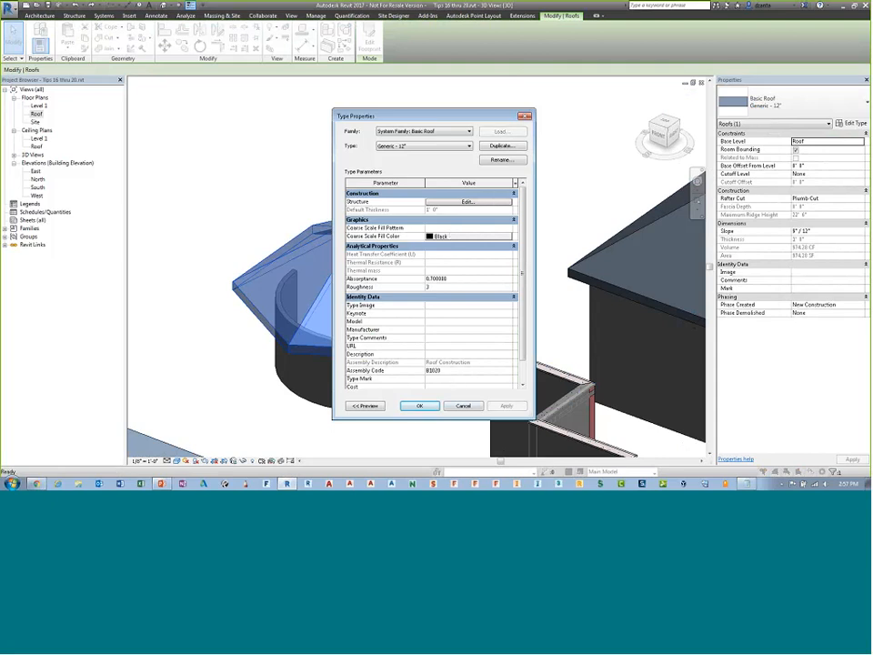
left_click(464, 405)
Edit the conical roof's footprint and set the boundary circle's number of full segments to 12
left_click(516, 208)
double_click(400, 235)
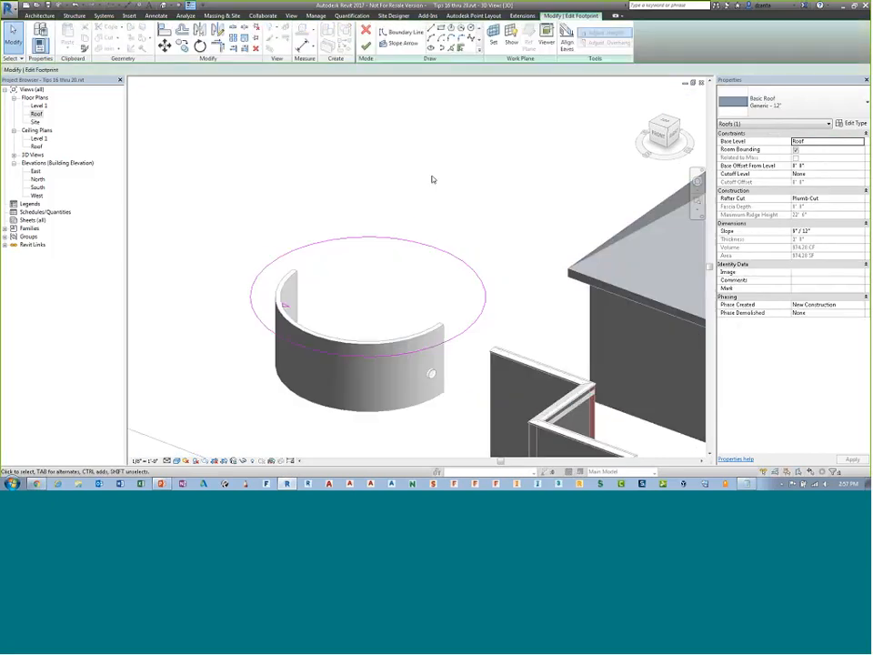
left_click(480, 276)
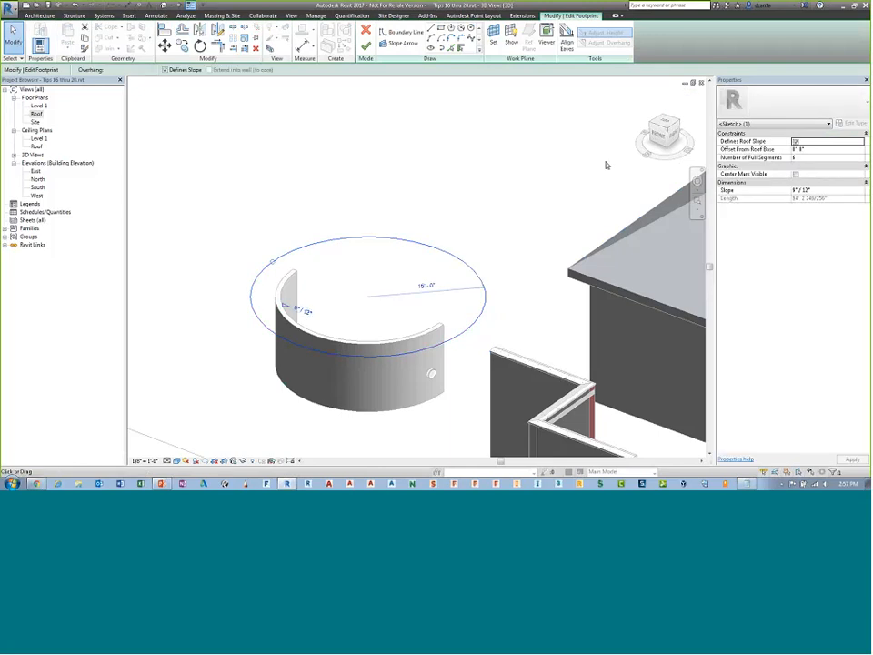
left_click(818, 159)
left_click(367, 46)
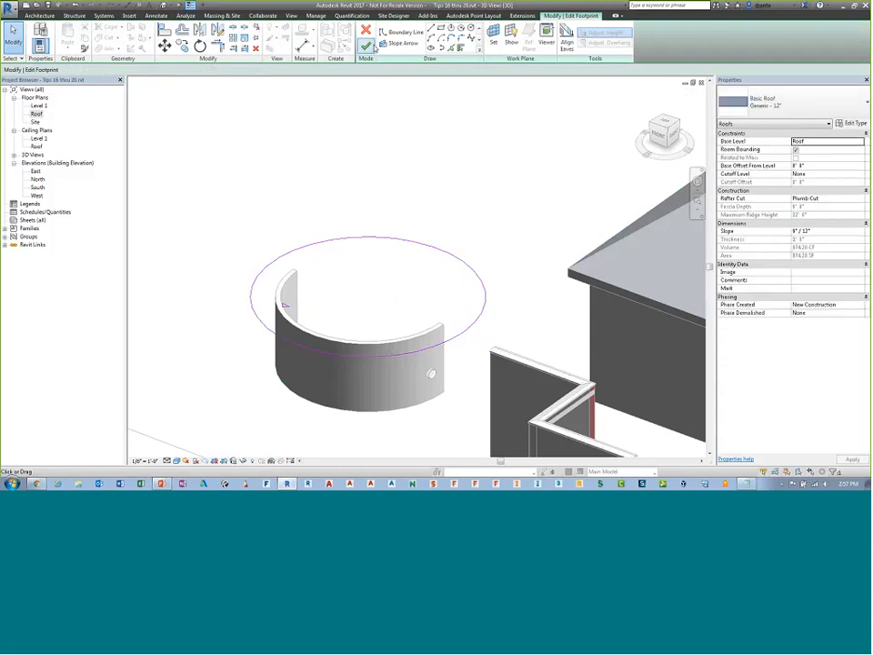
left_click(449, 171)
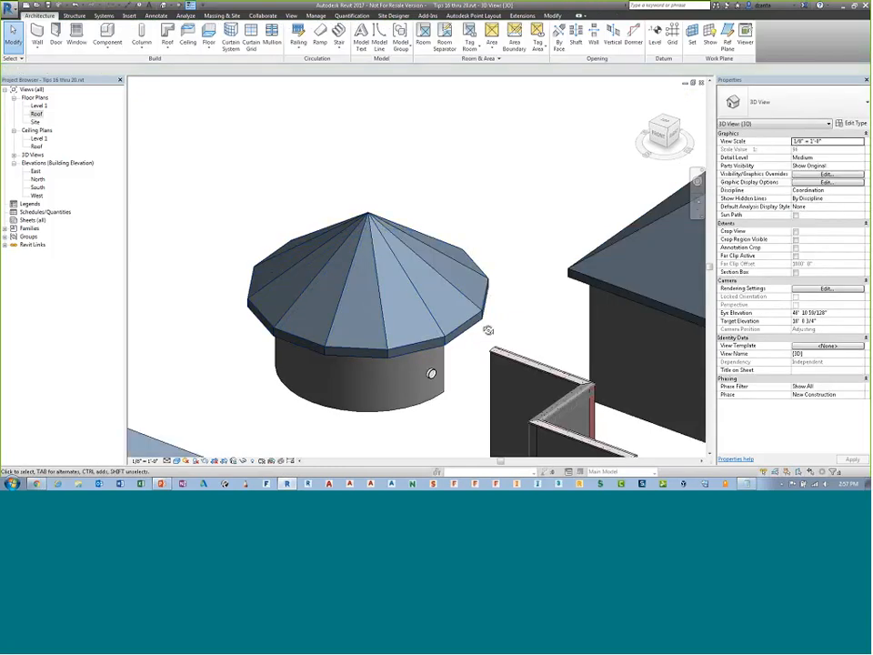
middle_click_drag(488, 329, 537, 282, "shift")
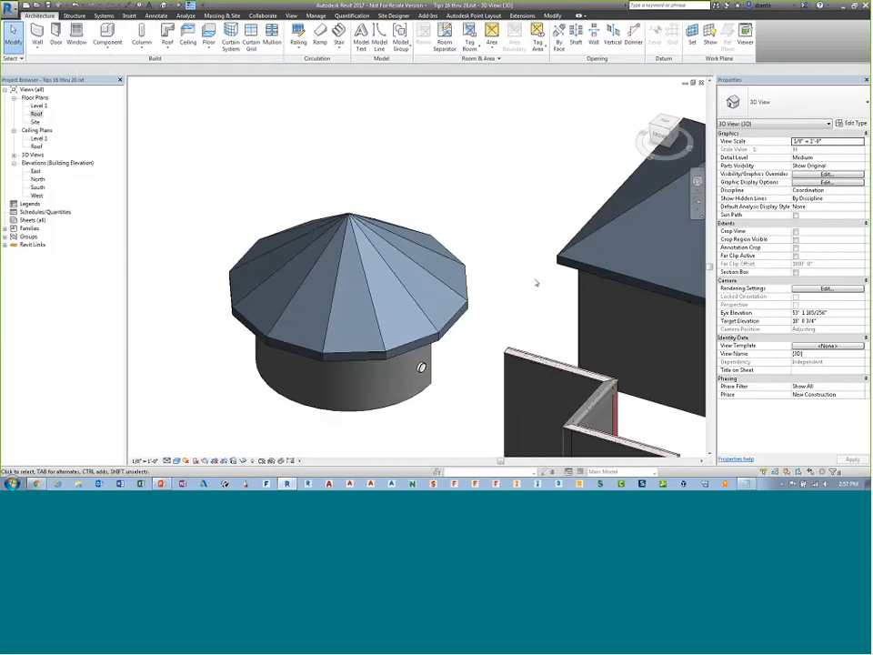
Reopen the conical roof's footprint sketch, set the circle's number of full segments to 25, and finish the sketch
double_click(431, 258)
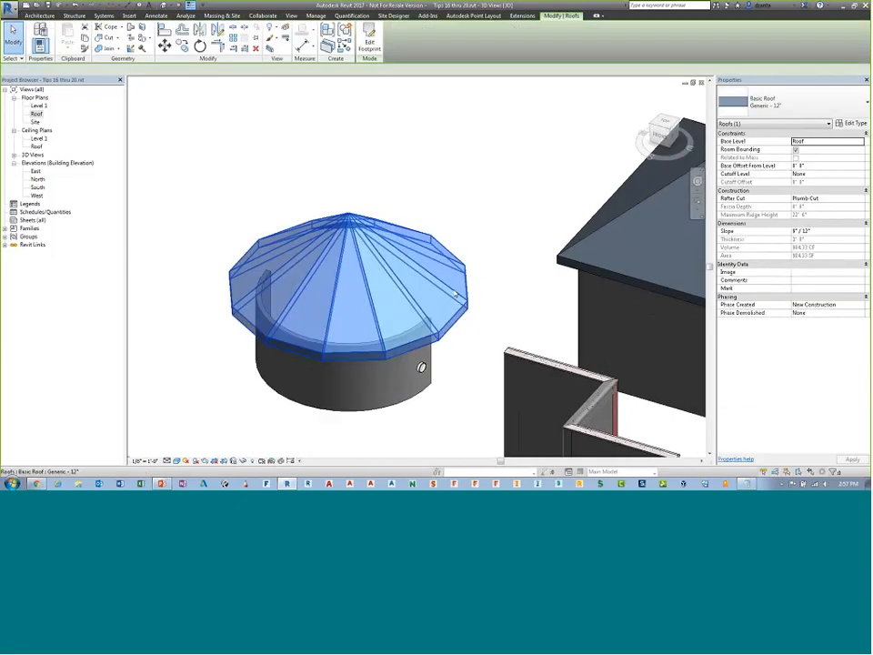
left_click(435, 250)
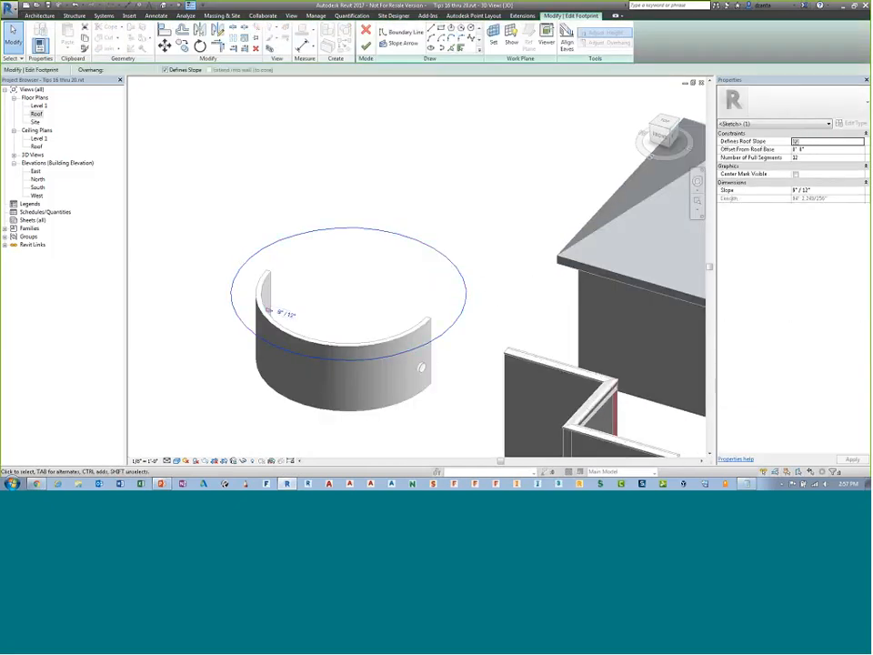
left_click(811, 158)
type("25")
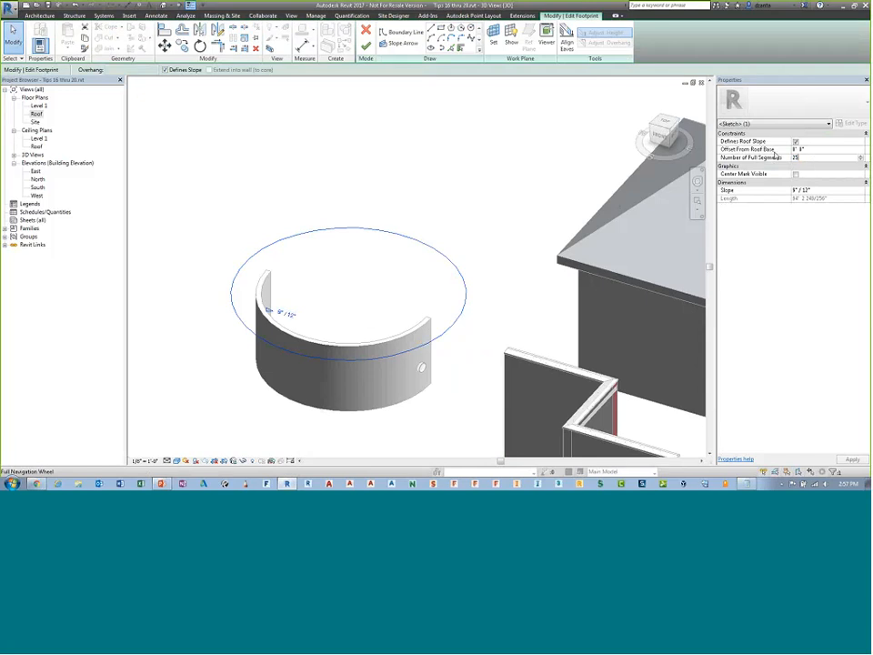
left_click(365, 46)
left_click(425, 155)
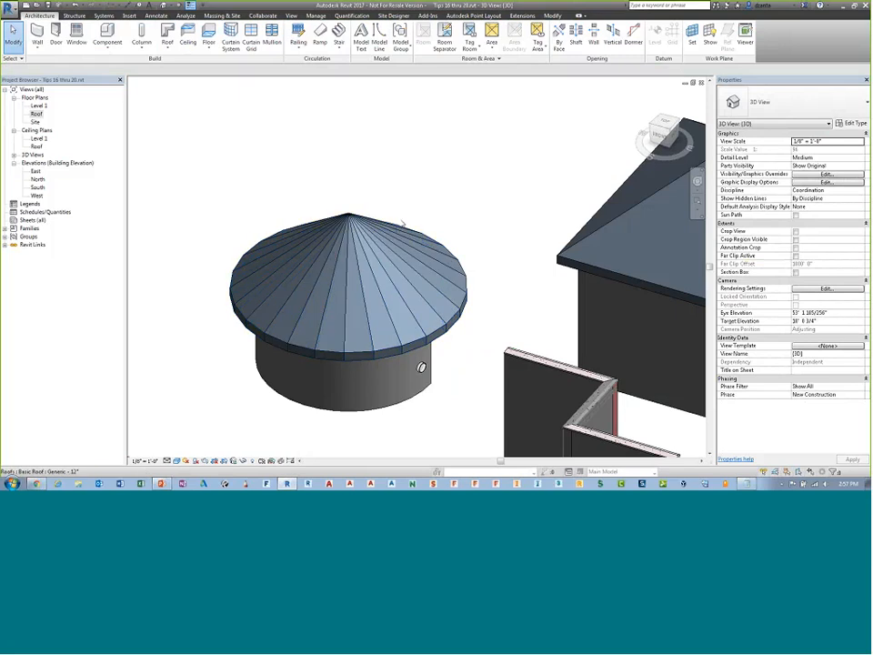
middle_click_drag(434, 307, 425, 259, "shift")
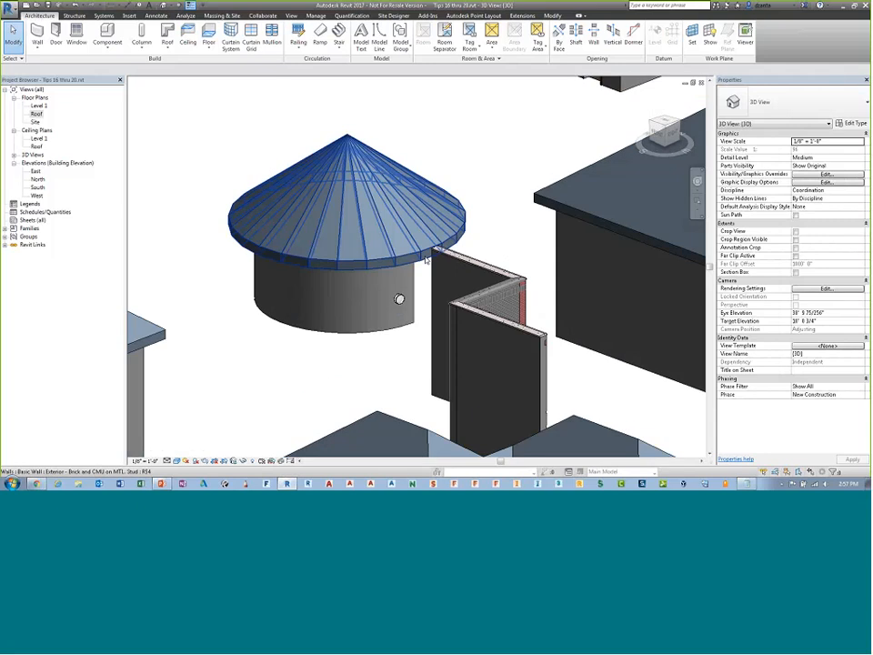
Close the 3D and Roof plan views, and reveal the linked-file worksets tip in the PowerPoint slide show before returning to Revit
left_click(702, 83)
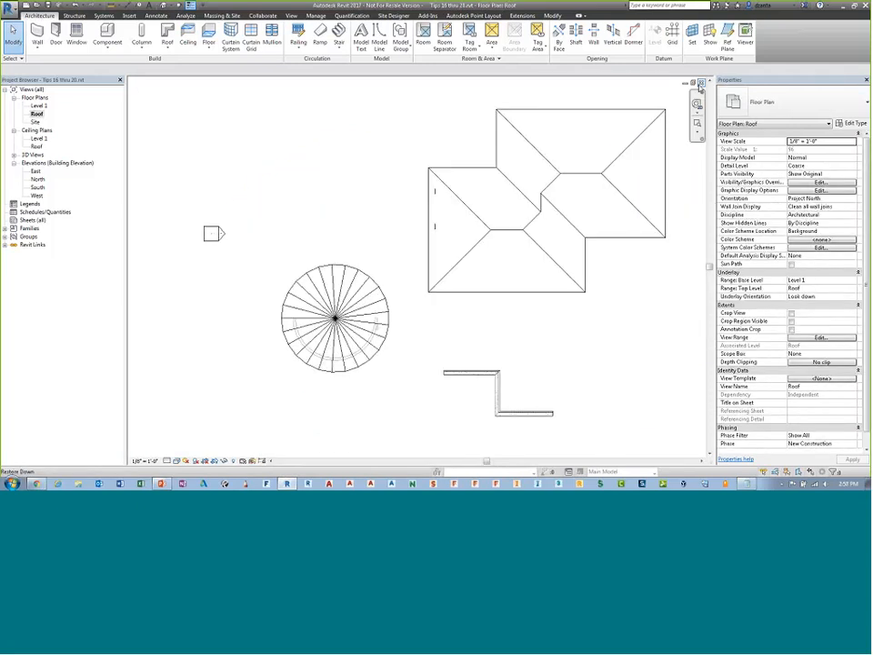
left_click(701, 84)
key("alt+Tab")
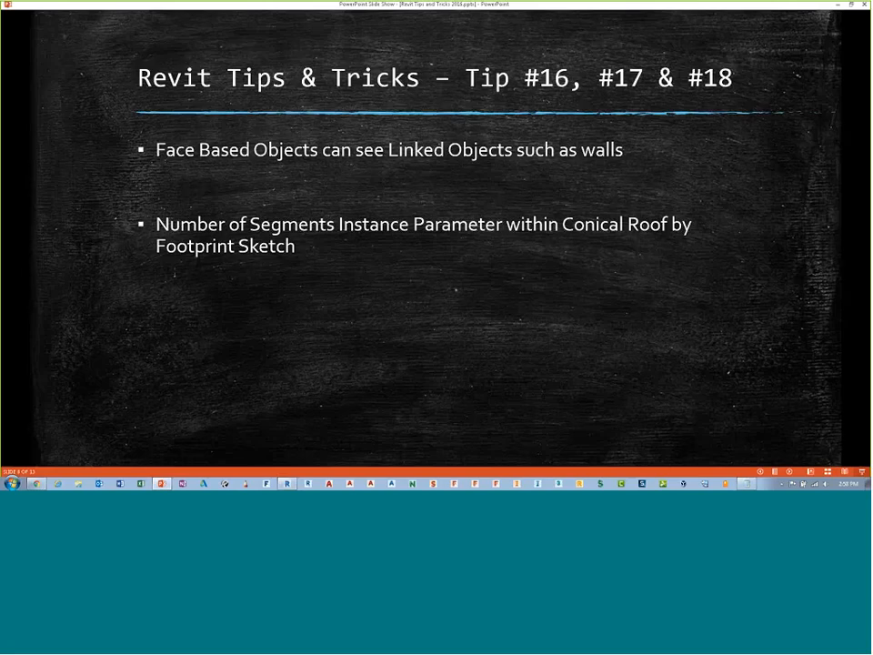
key("Right")
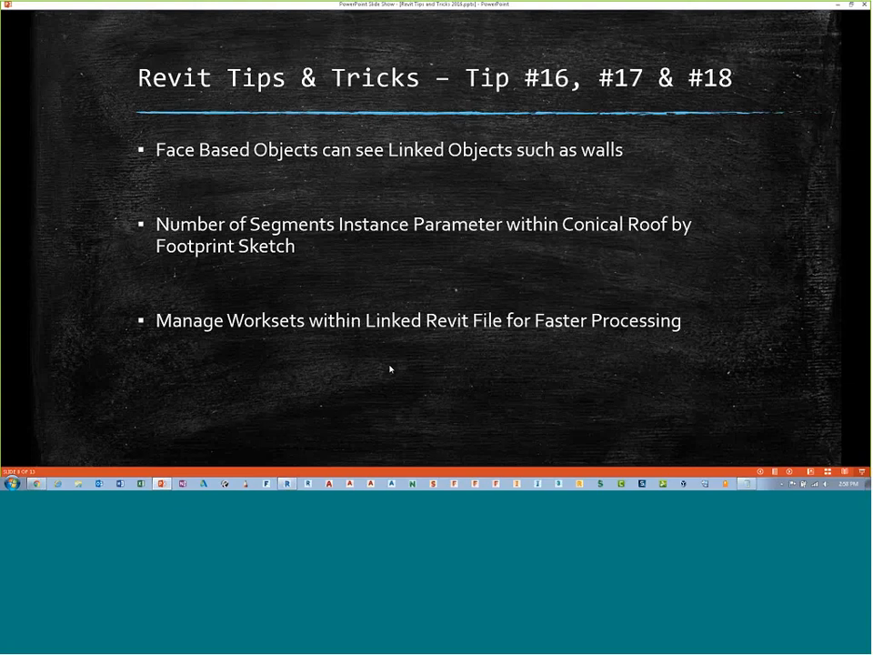
key("alt+Tab")
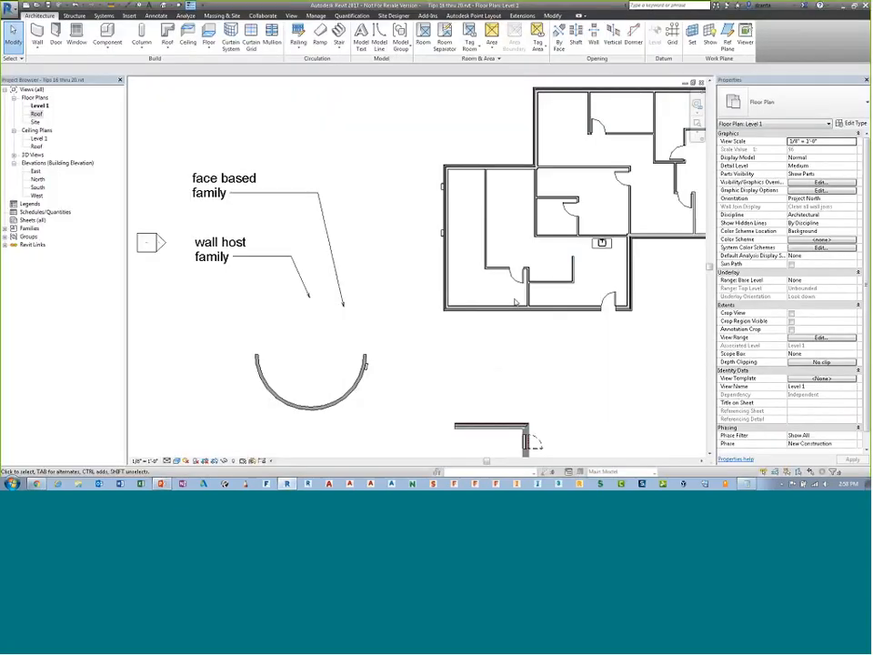
Examine the linked BaseArch.rvt buildings in the Level 1 plan and check the instance names of several copies
scroll(416, 297, "down", 6)
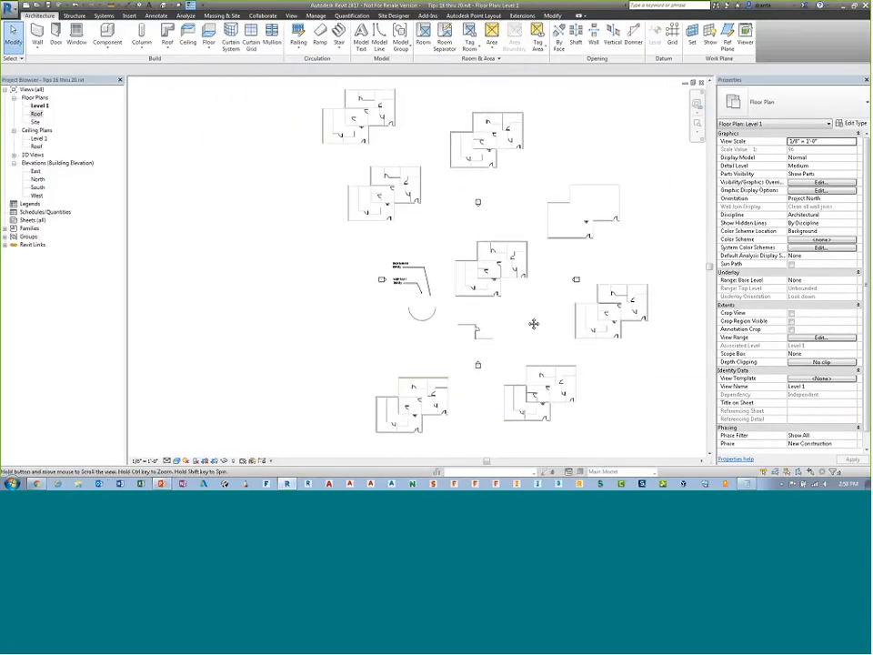
middle_click_drag(532, 323, 459, 318)
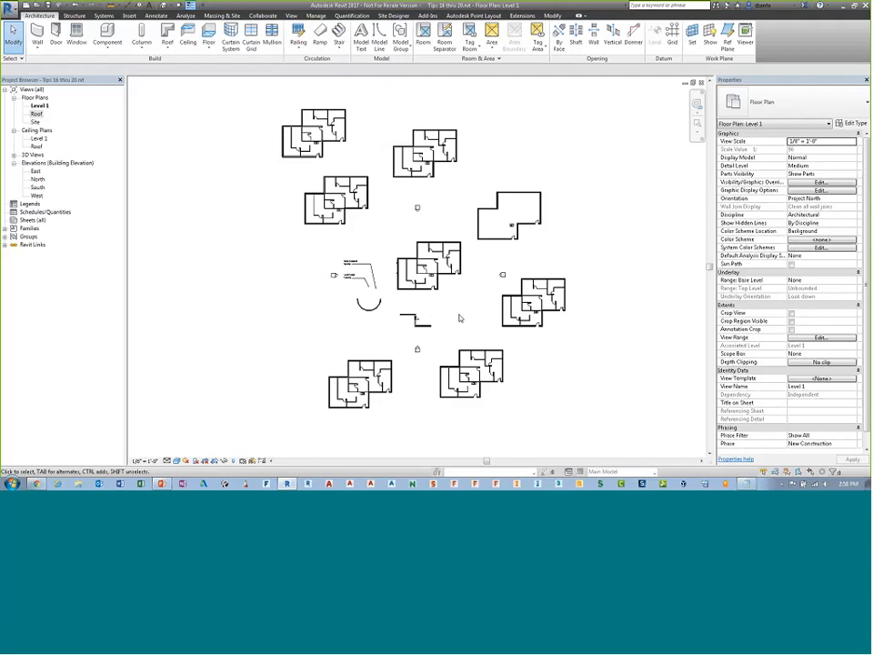
left_click(512, 307)
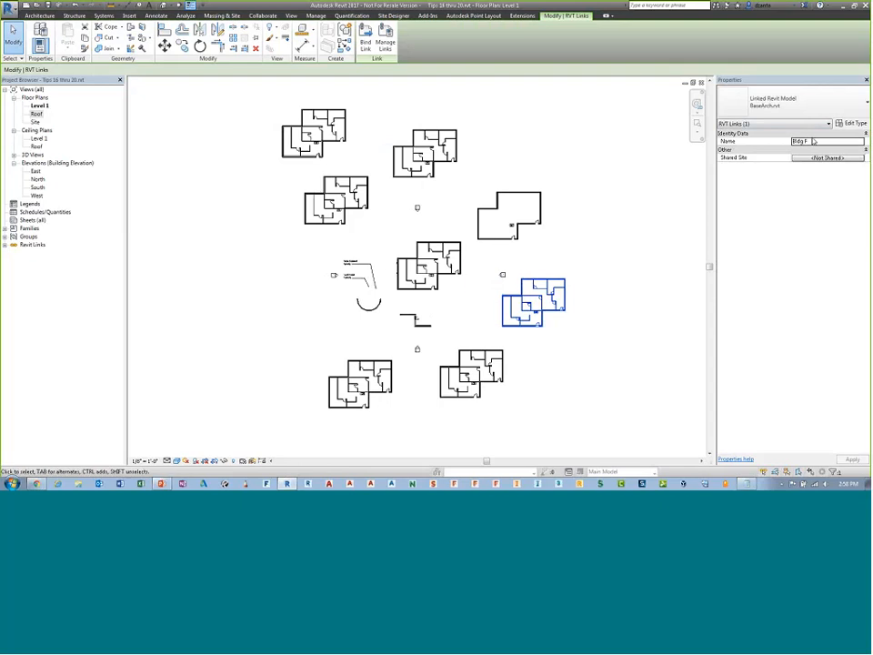
left_click(449, 256)
left_click(425, 156)
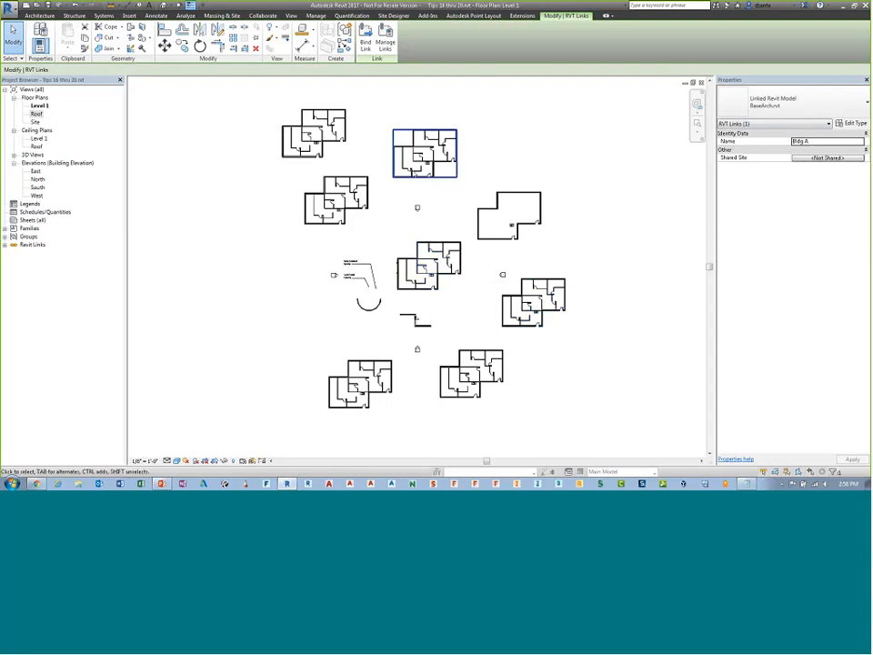
left_click(330, 199)
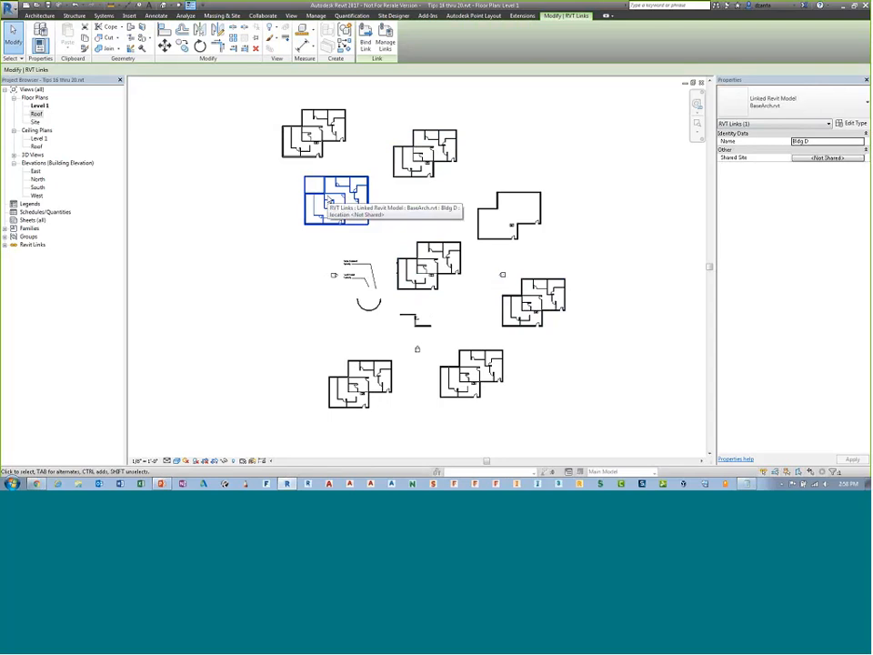
left_click(548, 145)
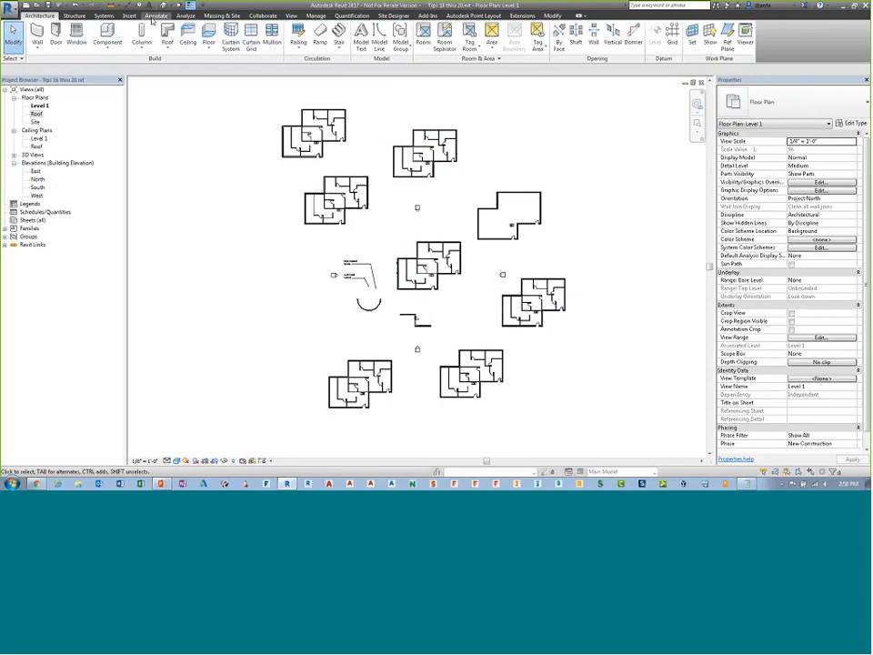
Close the Interior workset of the linked BaseArch.rvt file through its link management and reload the link
left_click(129, 16)
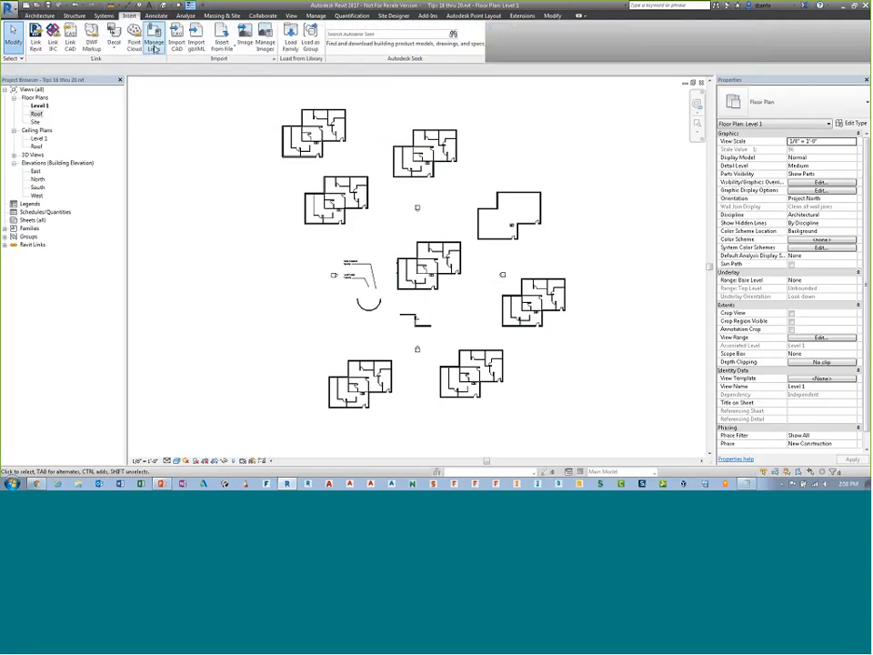
left_click(153, 45)
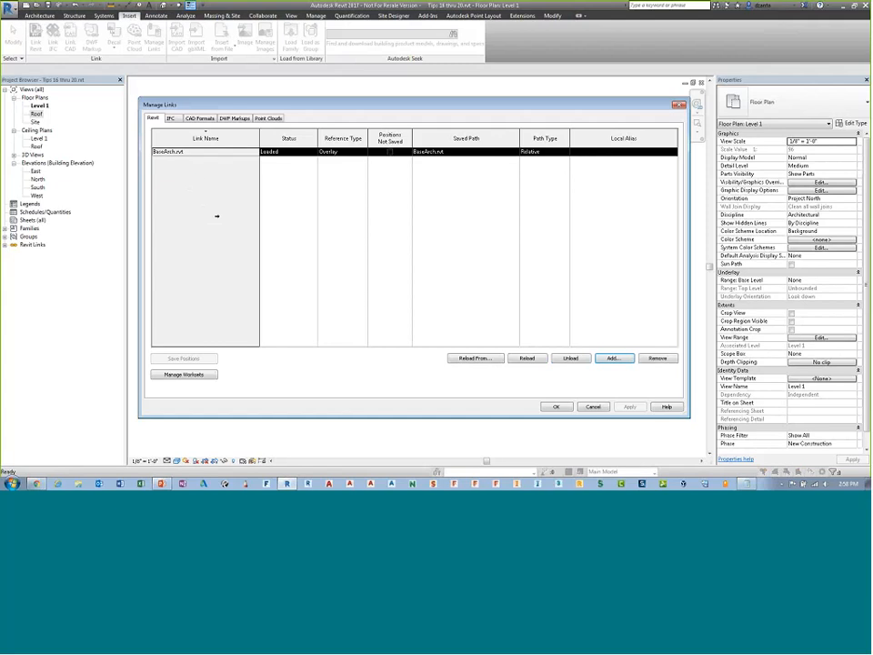
left_click(205, 375)
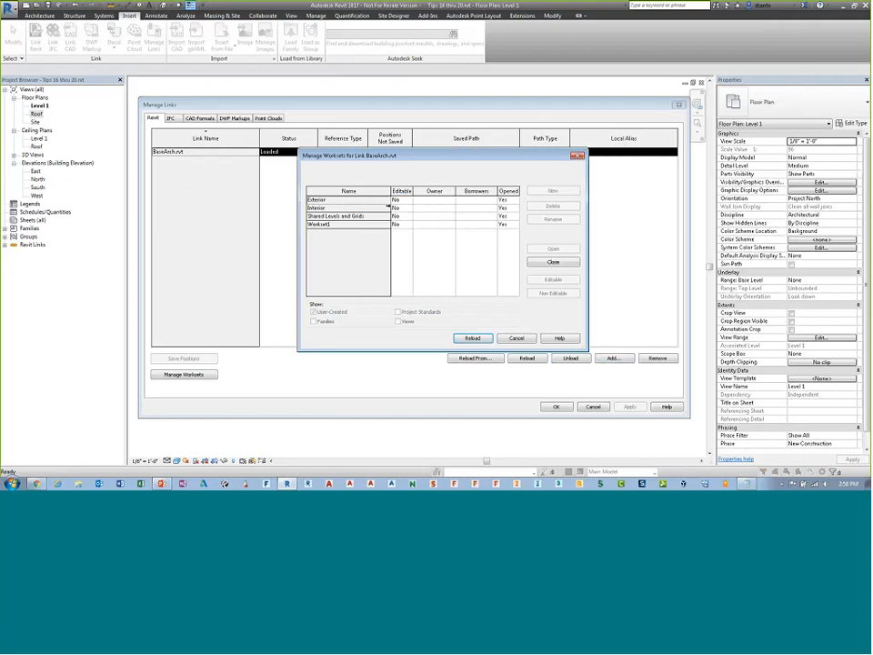
left_click(389, 207)
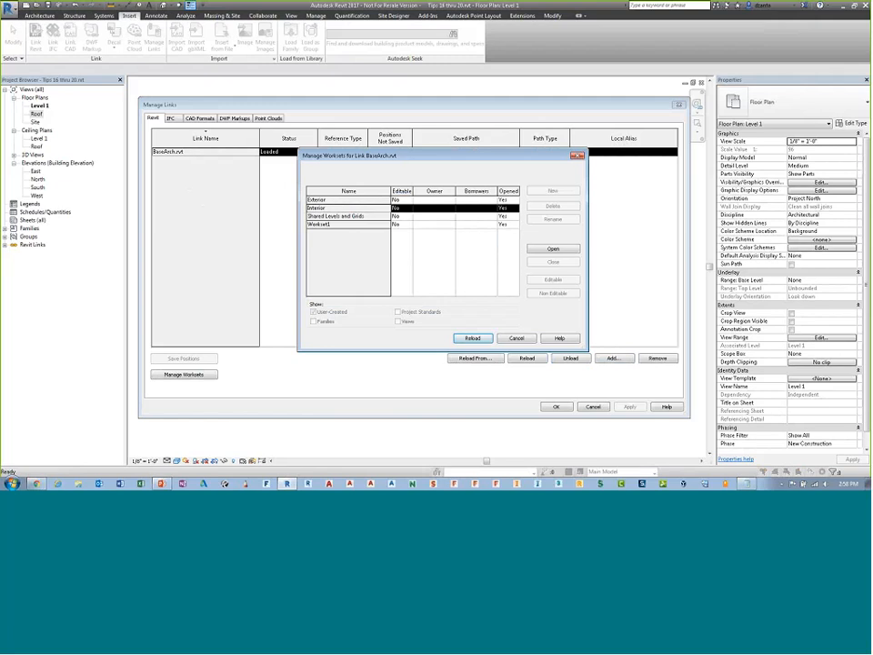
left_click(472, 338)
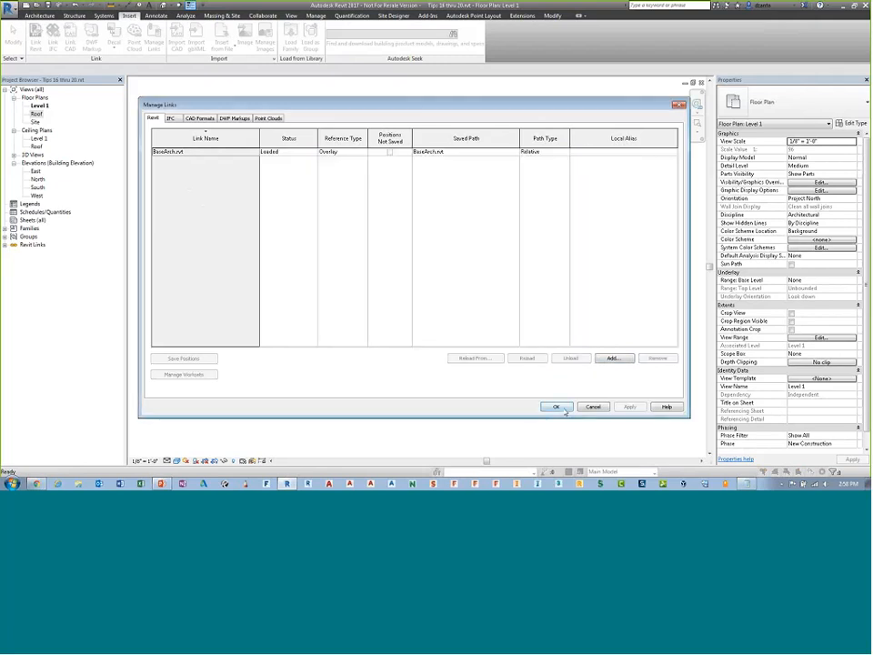
left_click(556, 406)
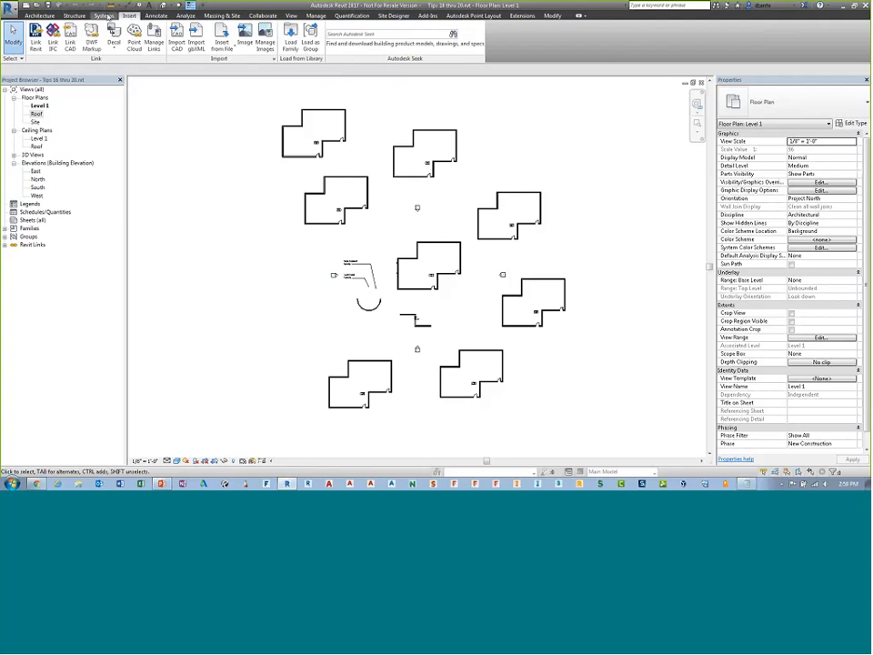
Reopen the Interior workset of the BaseArch.rvt link and reload the link
left_click(153, 39)
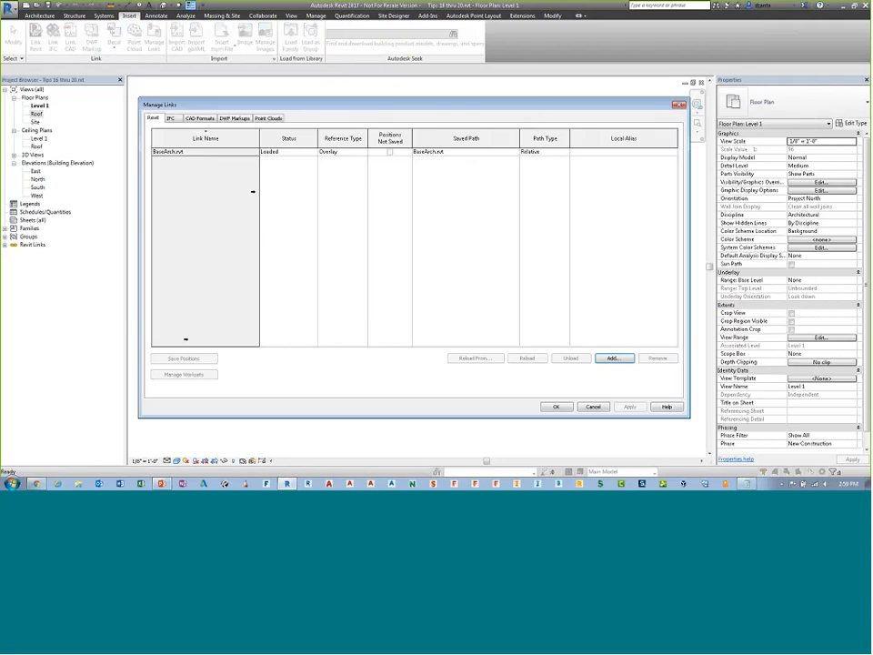
left_click(193, 172)
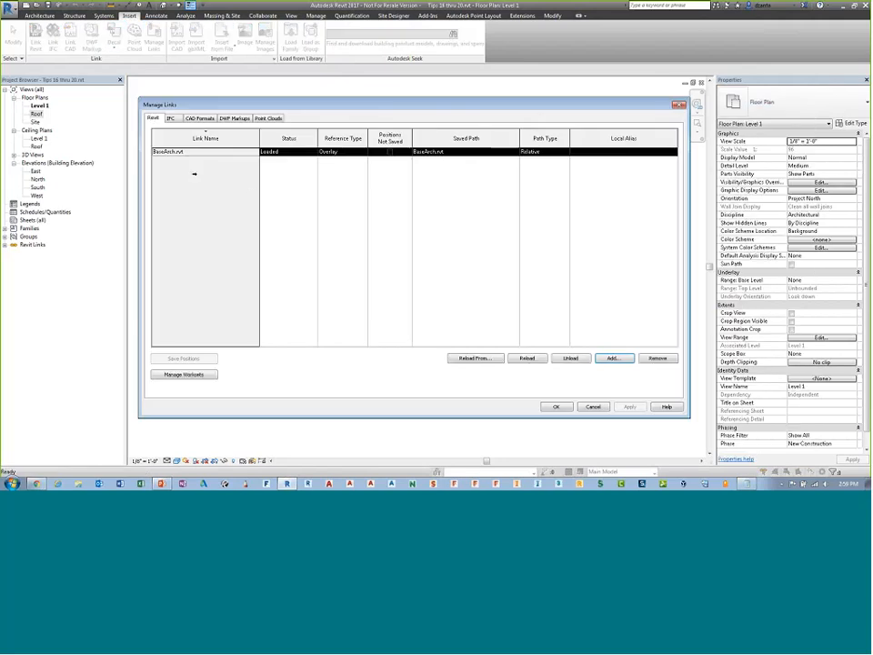
left_click(183, 374)
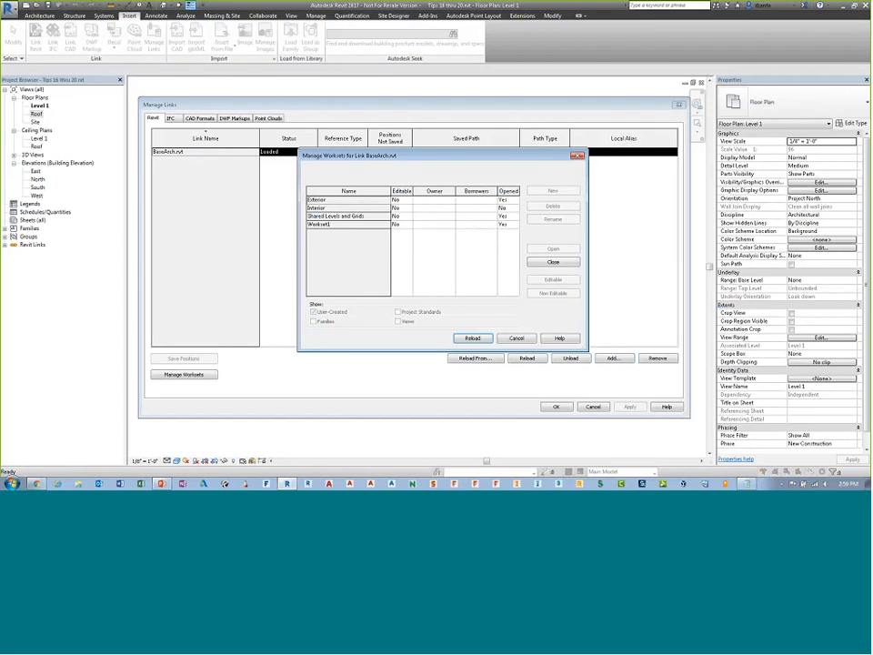
left_click(386, 208)
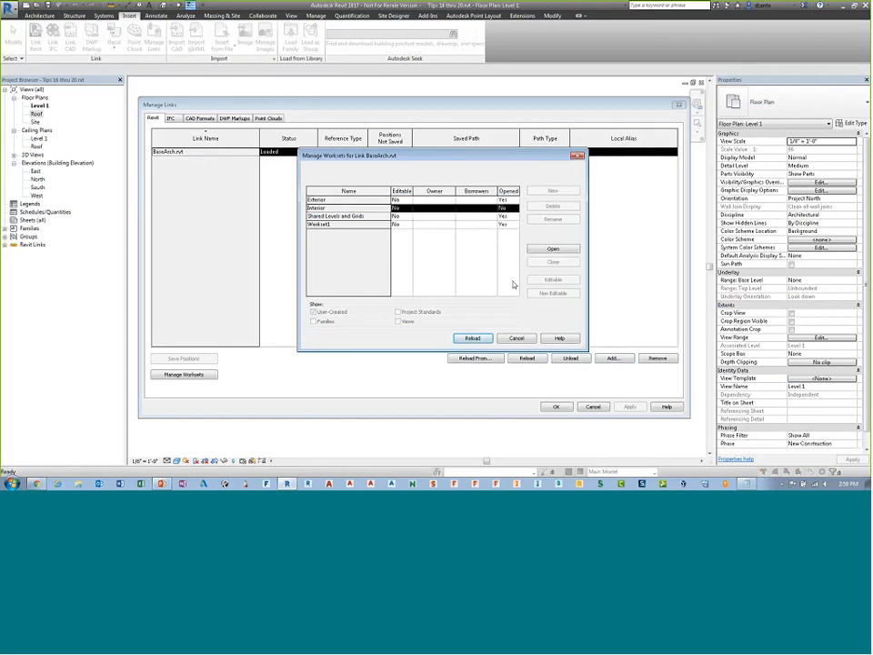
left_click(553, 248)
left_click(473, 337)
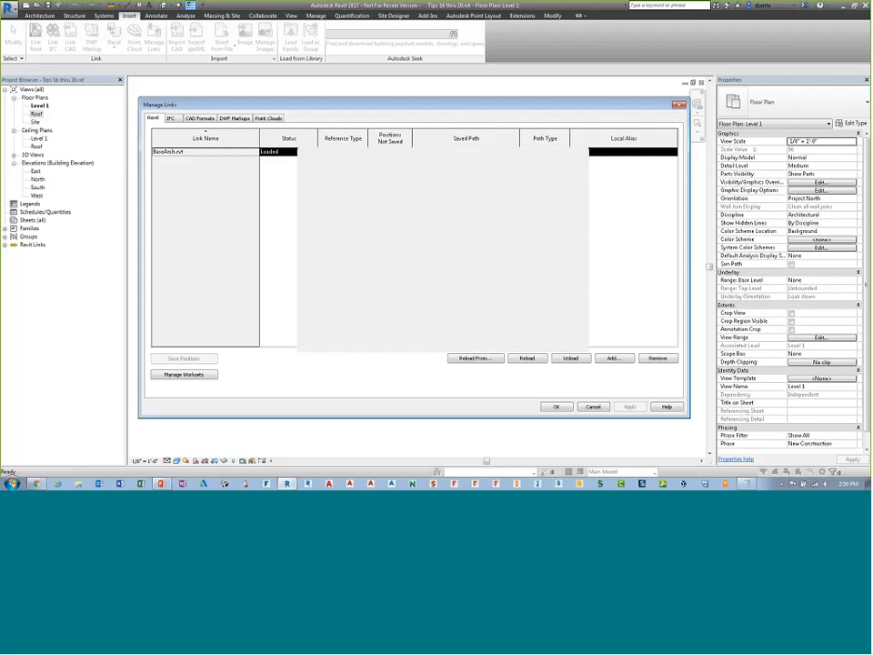
key("Return")
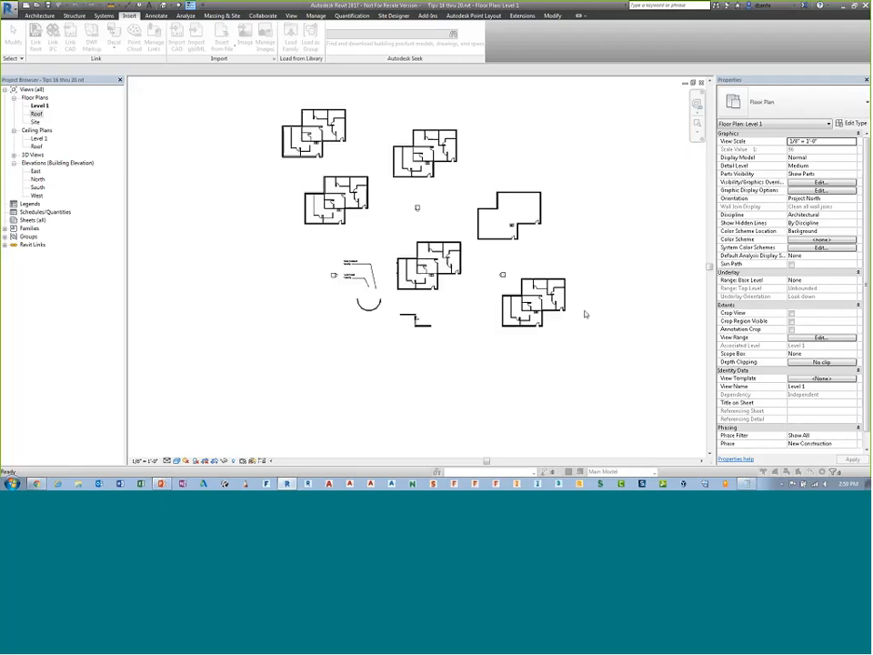
Check which linked worksets are shown for Bldg B of the BaseArch.rvt link in the Level 1 visibility overrides
left_click(508, 194)
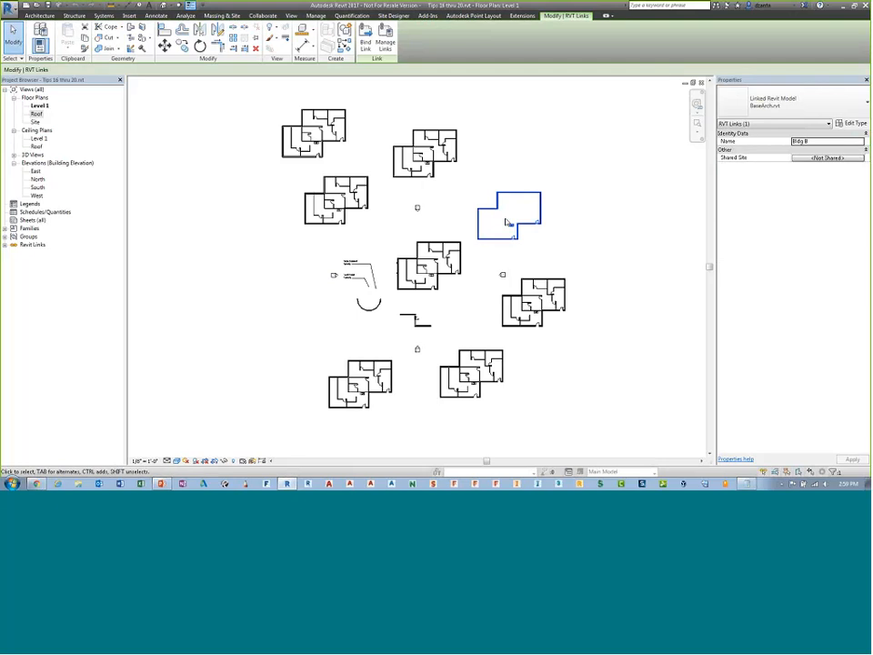
left_click(576, 234)
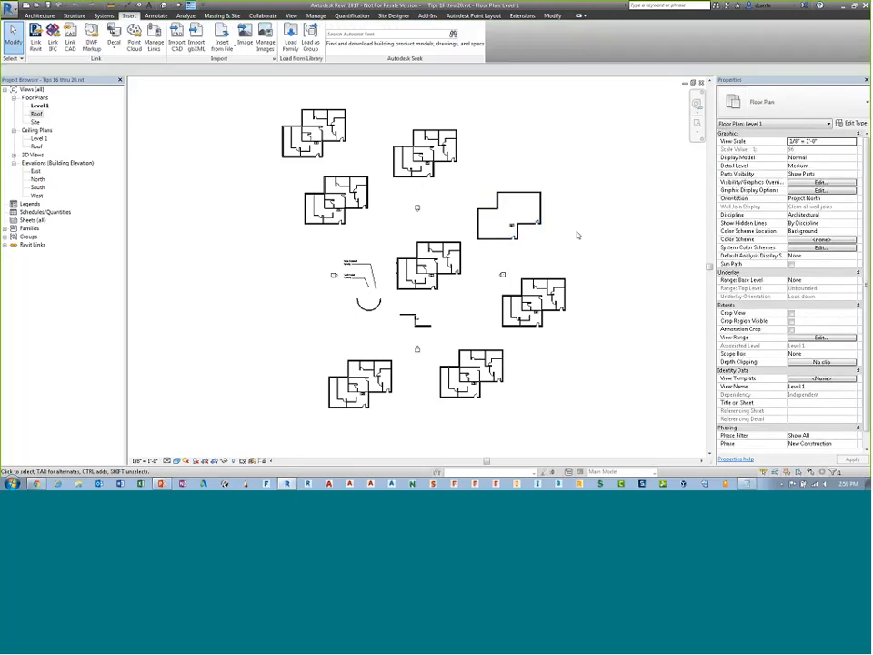
key("v")
key("v")
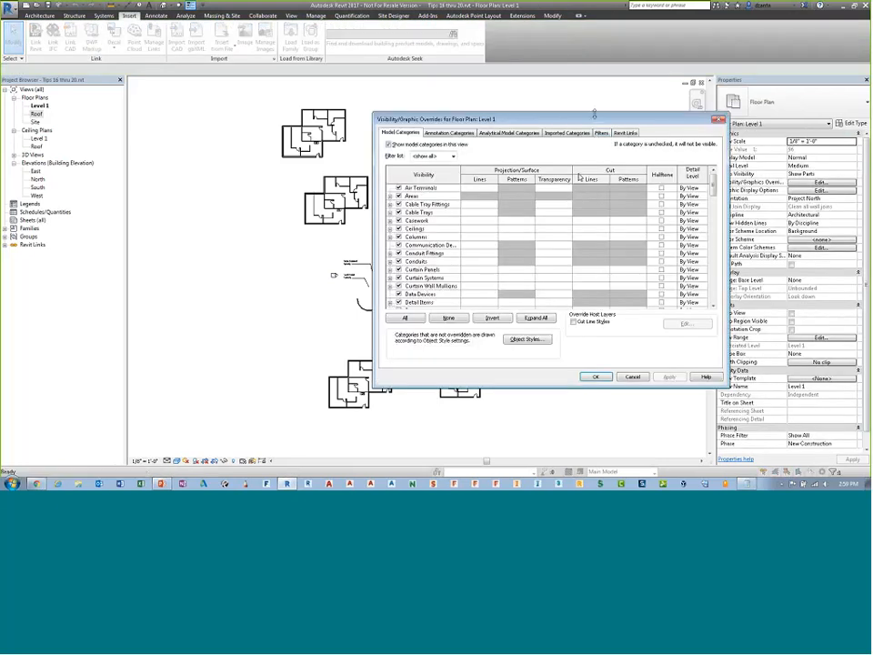
left_click_drag(594, 115, 475, 122)
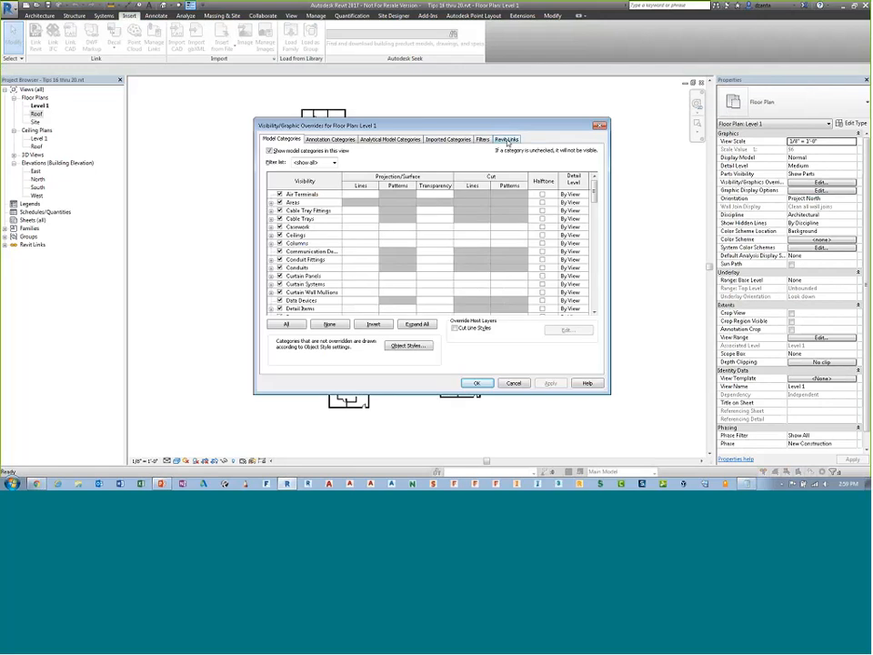
left_click(506, 140)
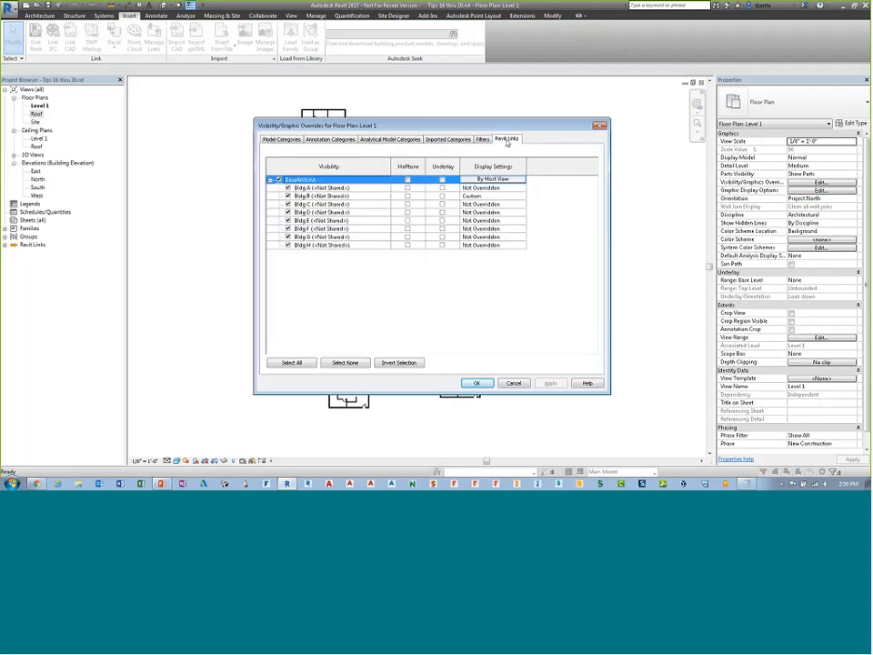
left_click(491, 197)
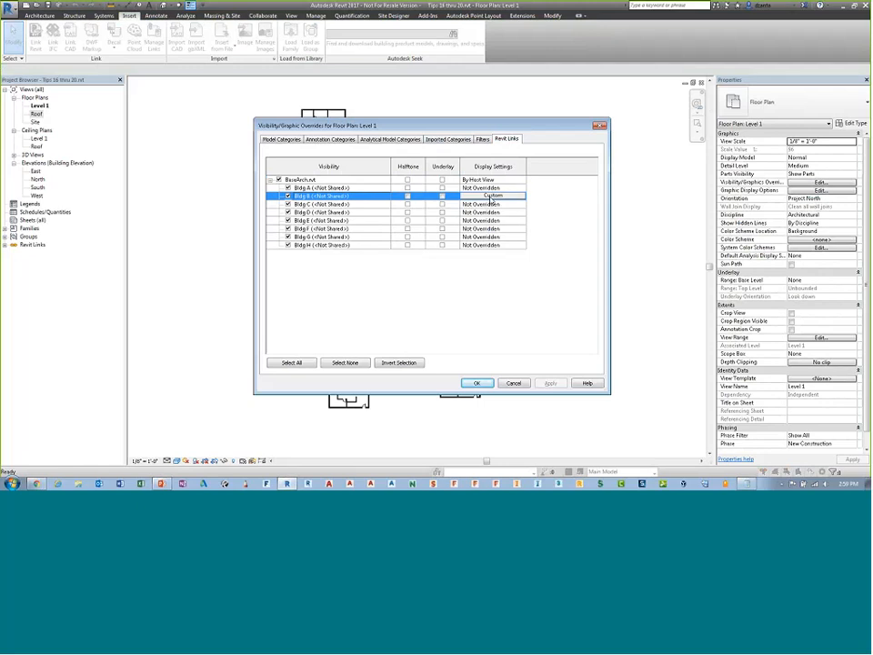
left_click(491, 197)
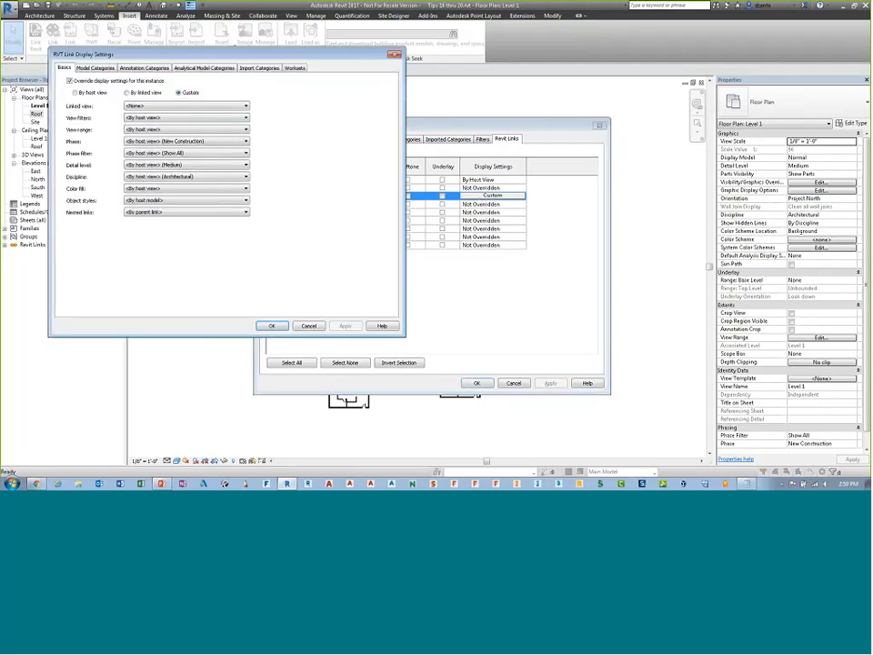
left_click(295, 68)
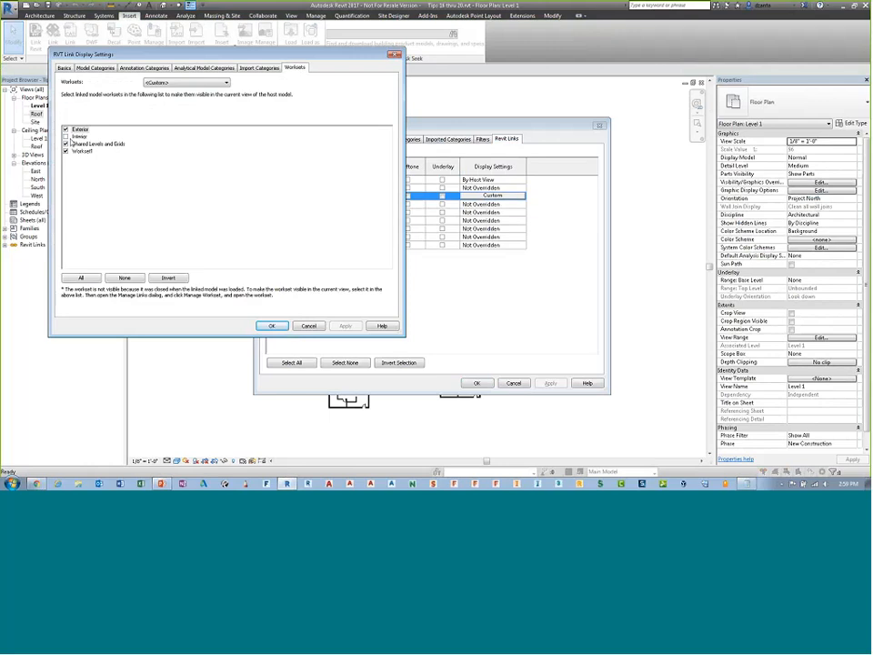
left_click(271, 325)
left_click(476, 383)
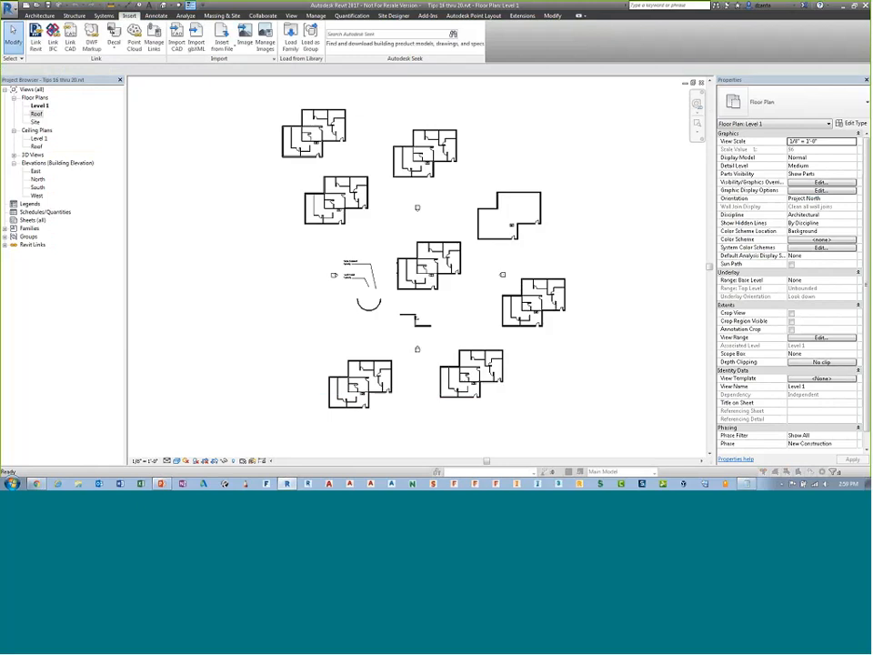
scroll(527, 202, "up", 5)
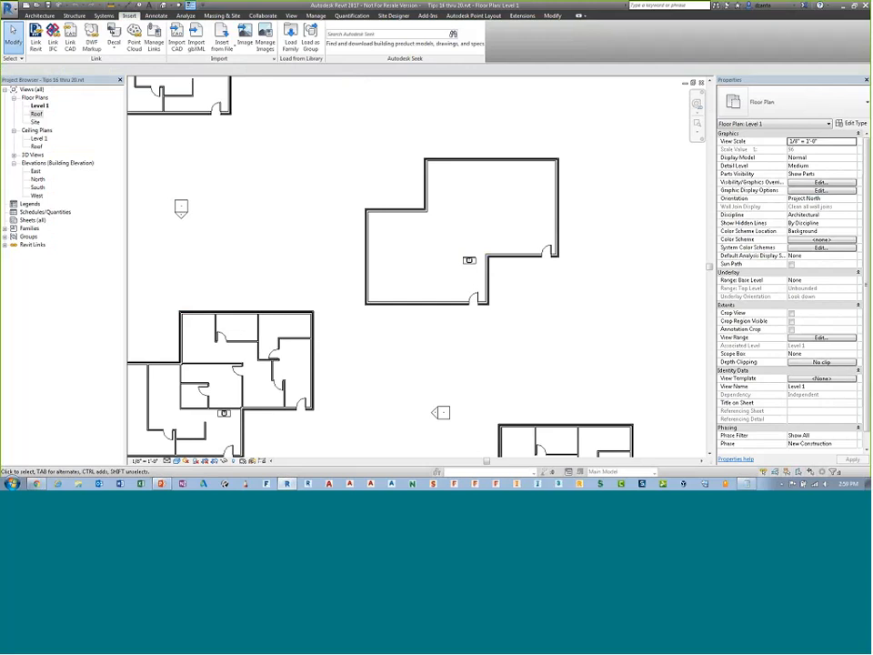
Reveal the "Set View of Parts by Filter" tip in the PowerPoint slide show, return to Revit, and keep the Level 1 plan open
key("alt+Tab")
key("Right")
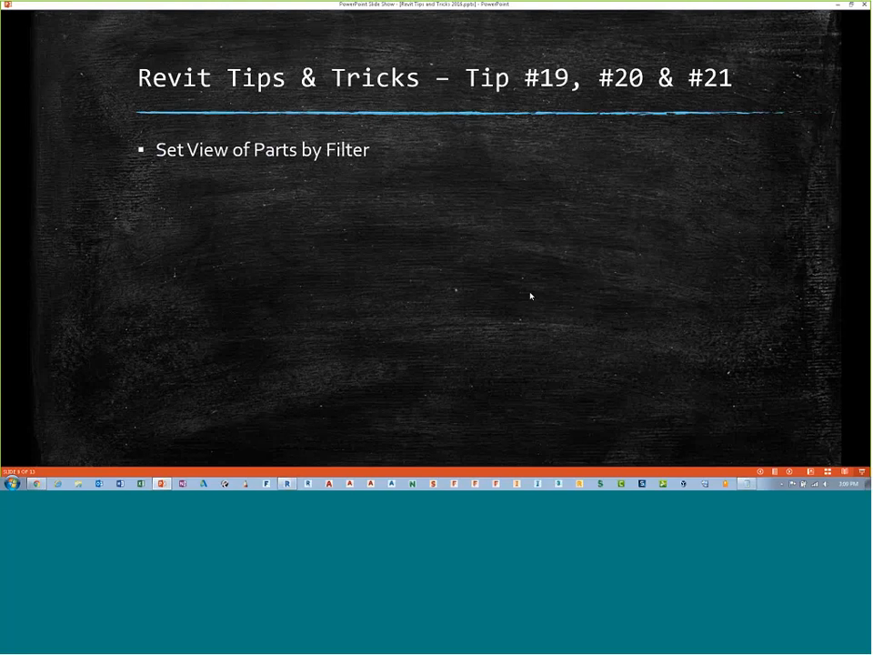
key("alt+Tab")
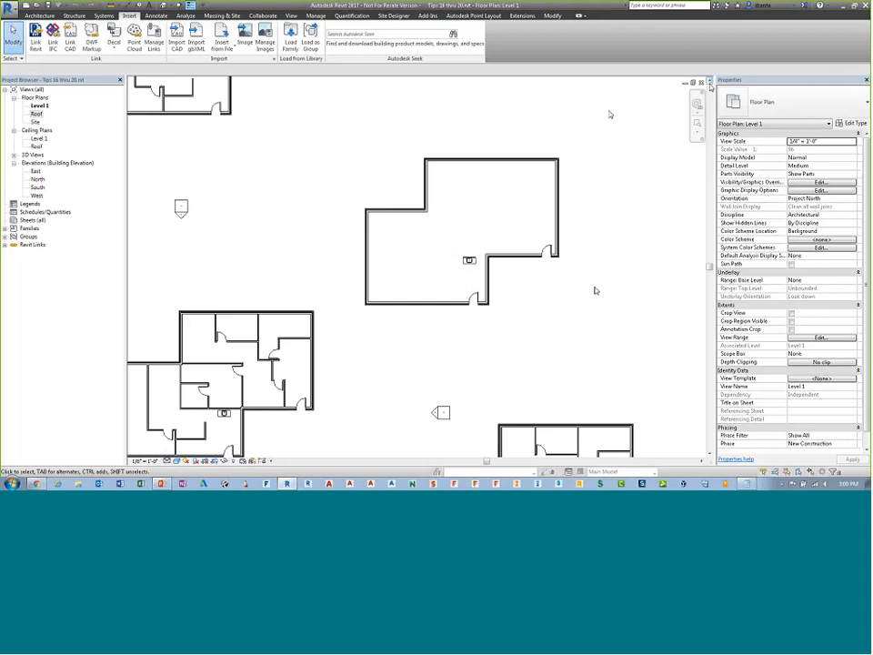
left_click(702, 88)
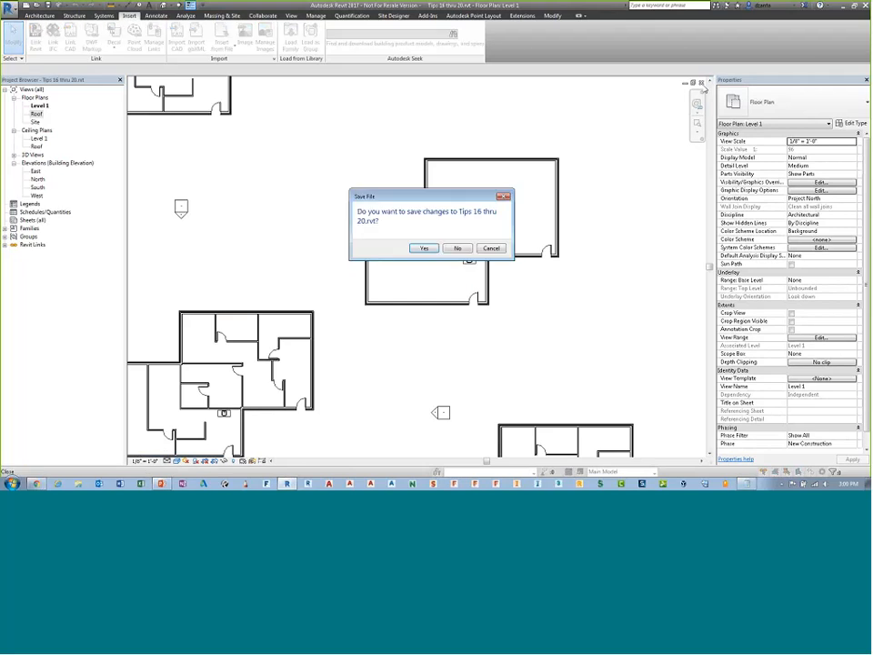
key("Escape")
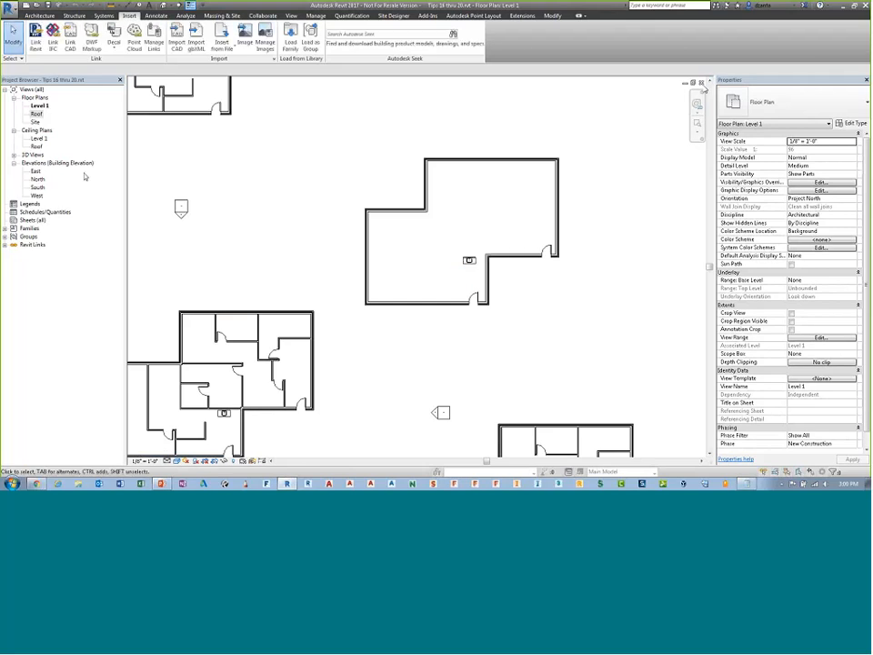
At the layered walls with the demolished door, switch the Level 1 plan's Parts Visibility to Show Original and back to Show Parts
scroll(364, 250, "down", 2)
middle_click_drag(374, 257, 538, 161)
scroll(461, 247, "up", 5)
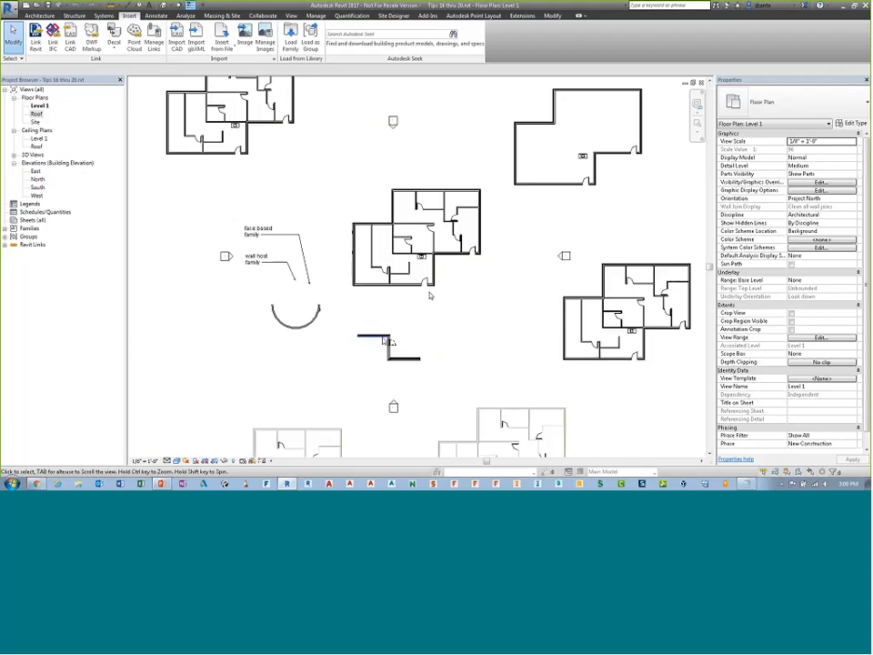
scroll(461, 247, "up", 4)
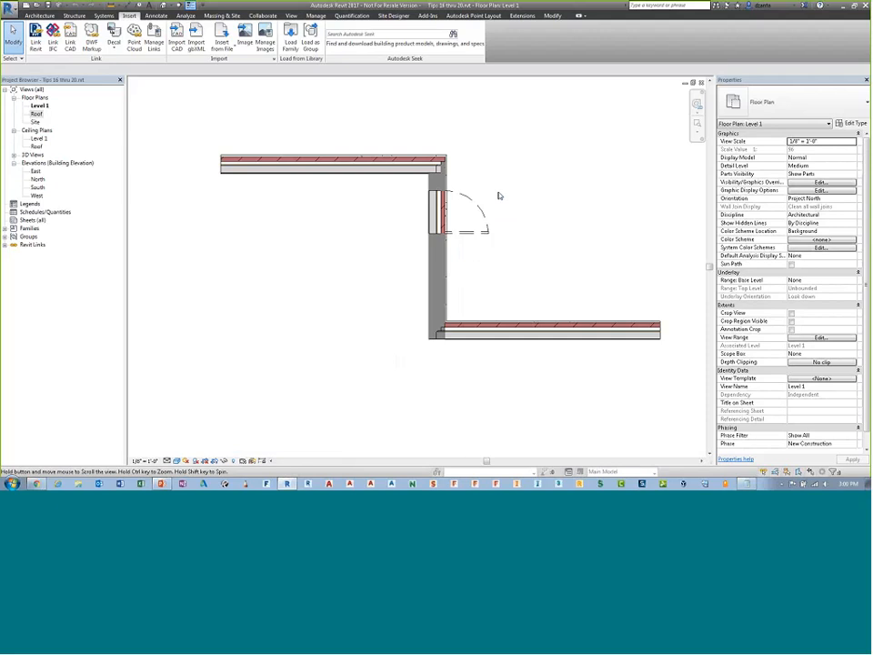
middle_click_drag(499, 194, 513, 230)
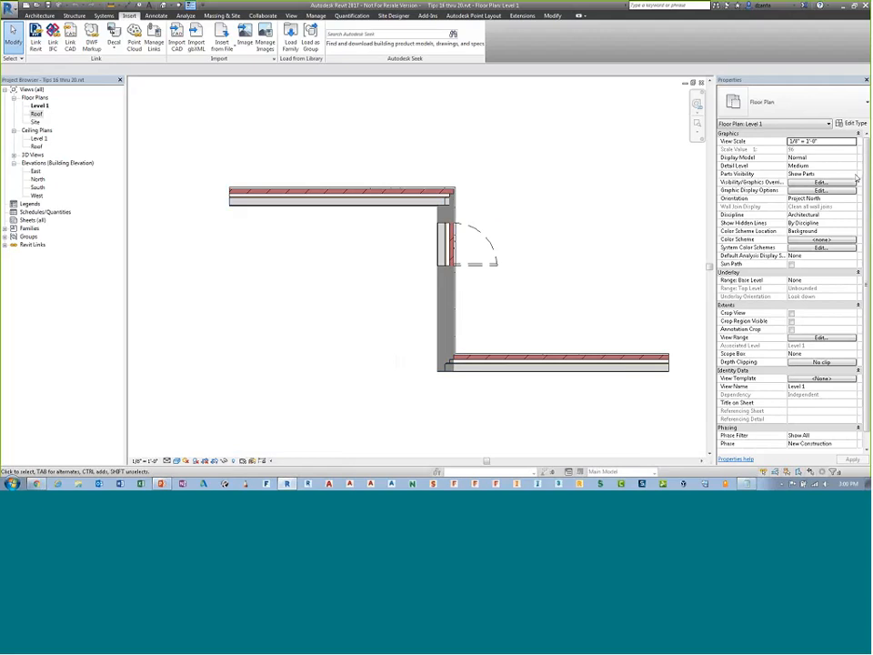
left_click(828, 174)
left_click(851, 174)
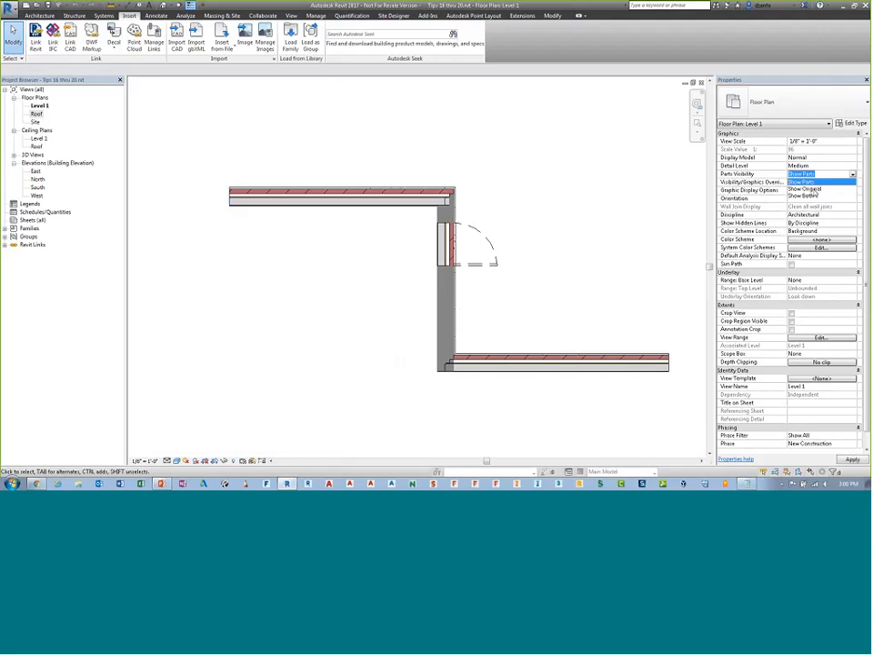
left_click(813, 188)
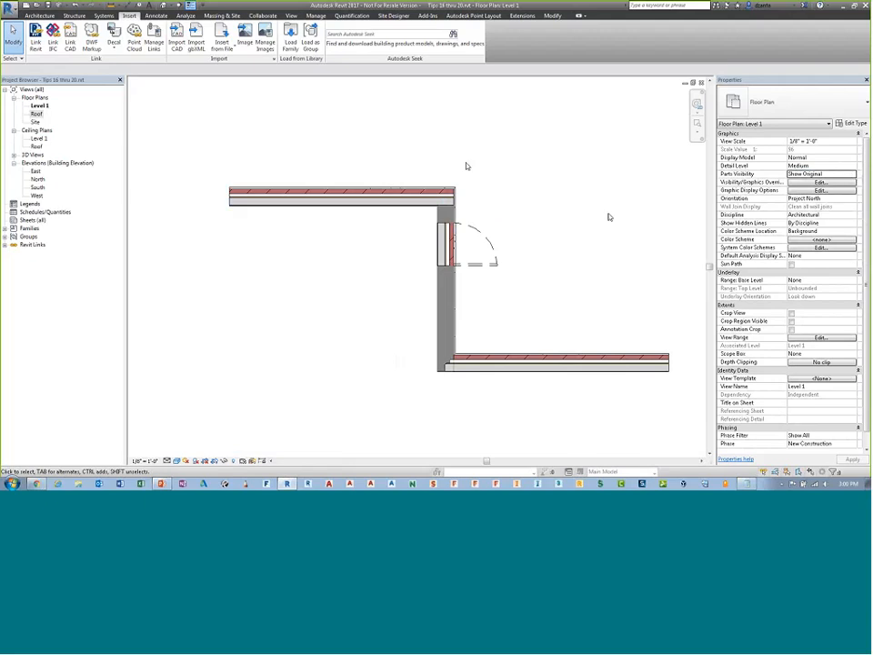
left_click(852, 174)
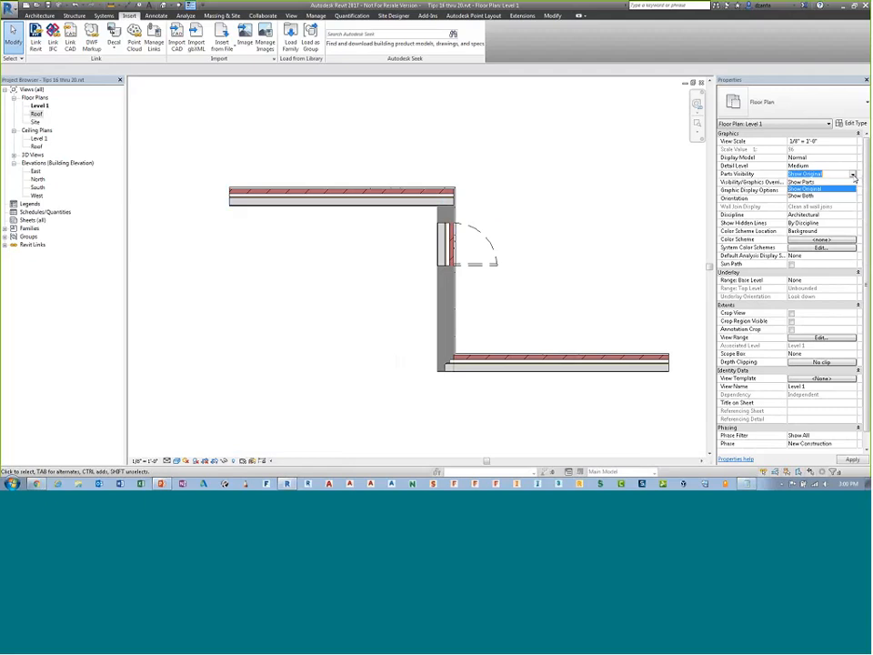
left_click(806, 181)
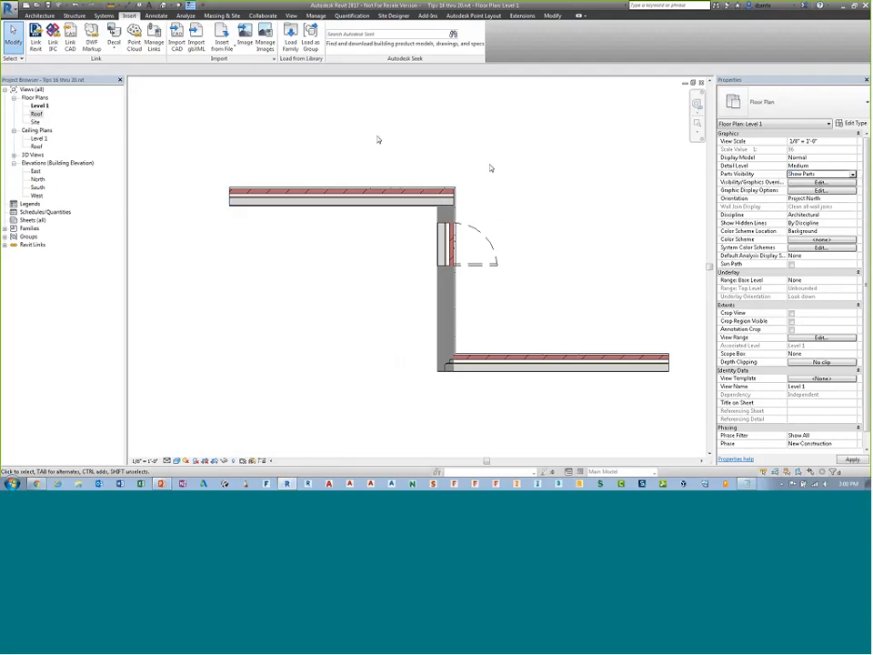
Open the document filter definitions from the Level 1 visibility overrides and select the Wall Parts filter for review
key("alt+Tab")
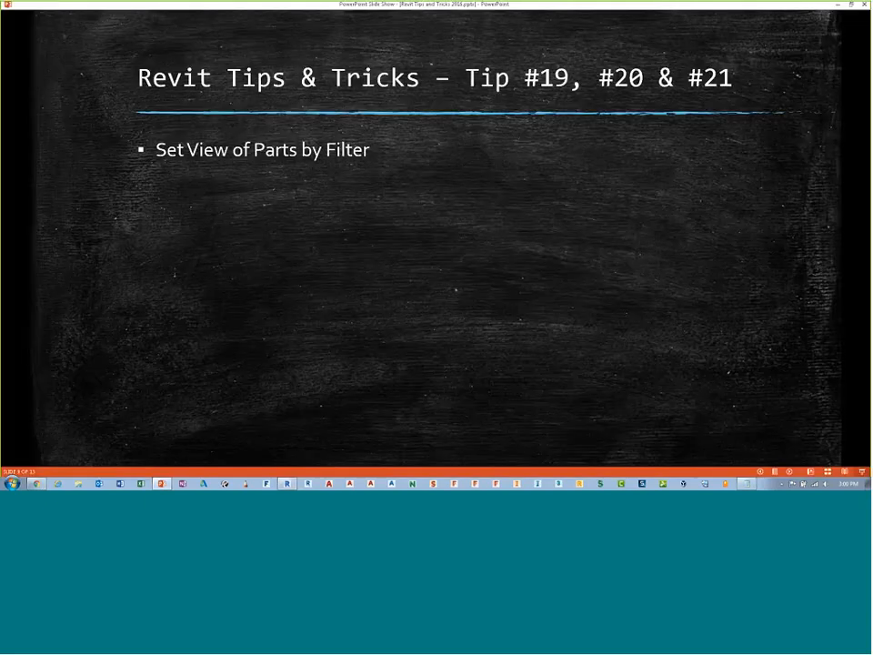
key("alt+Tab")
key("v")
key("g")
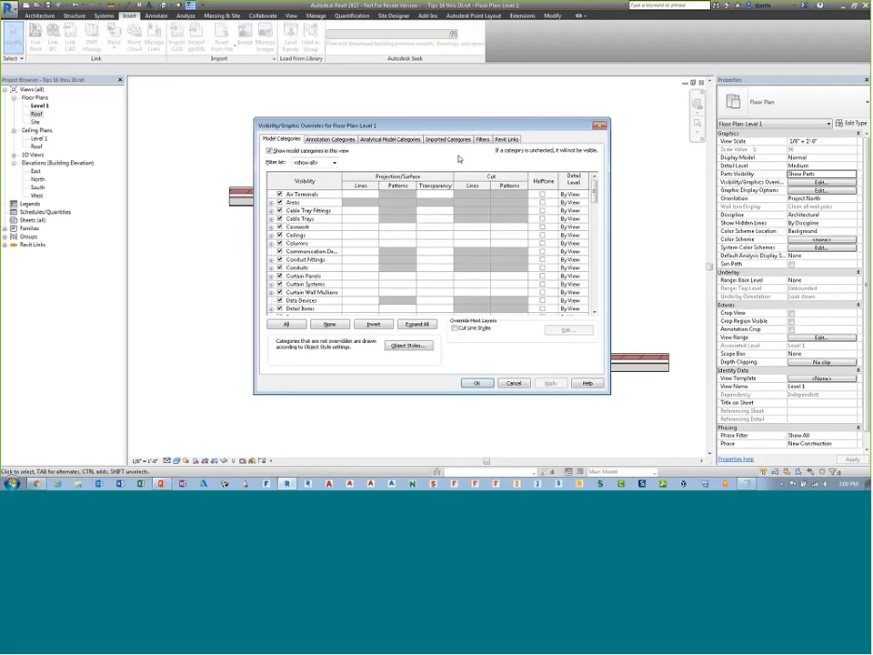
left_click(482, 139)
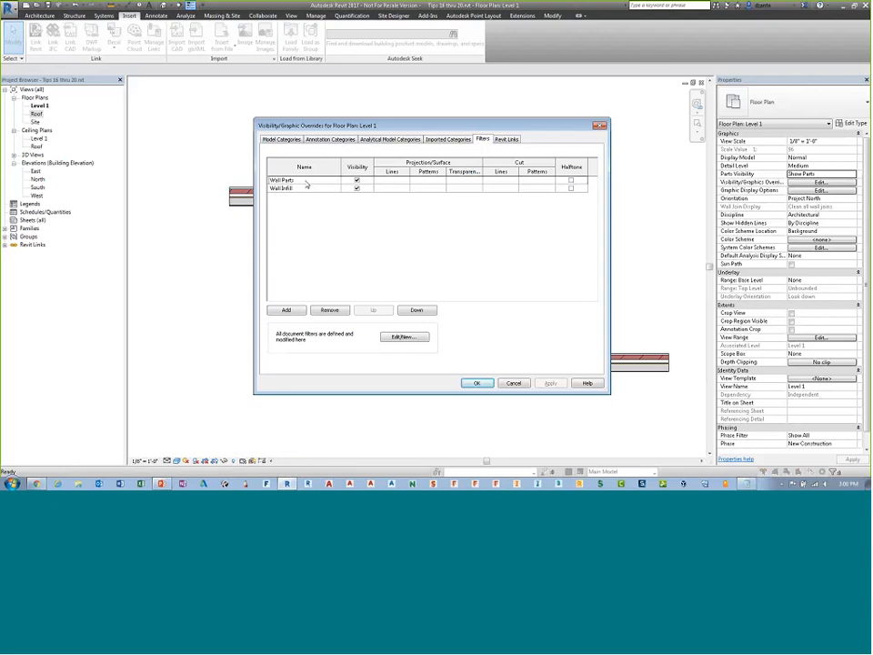
left_click(404, 337)
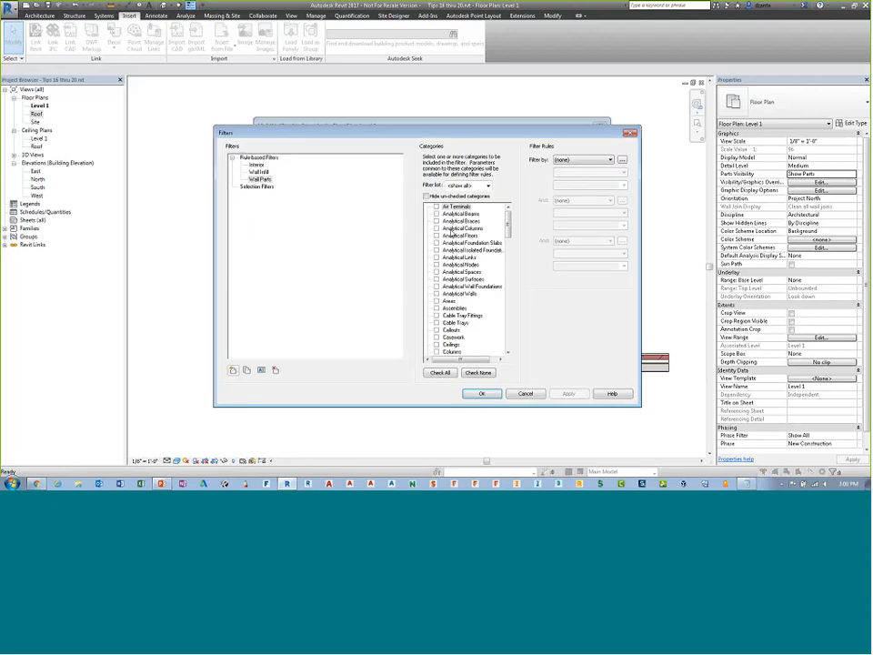
left_click(262, 179)
left_click_drag(509, 244, 526, 226)
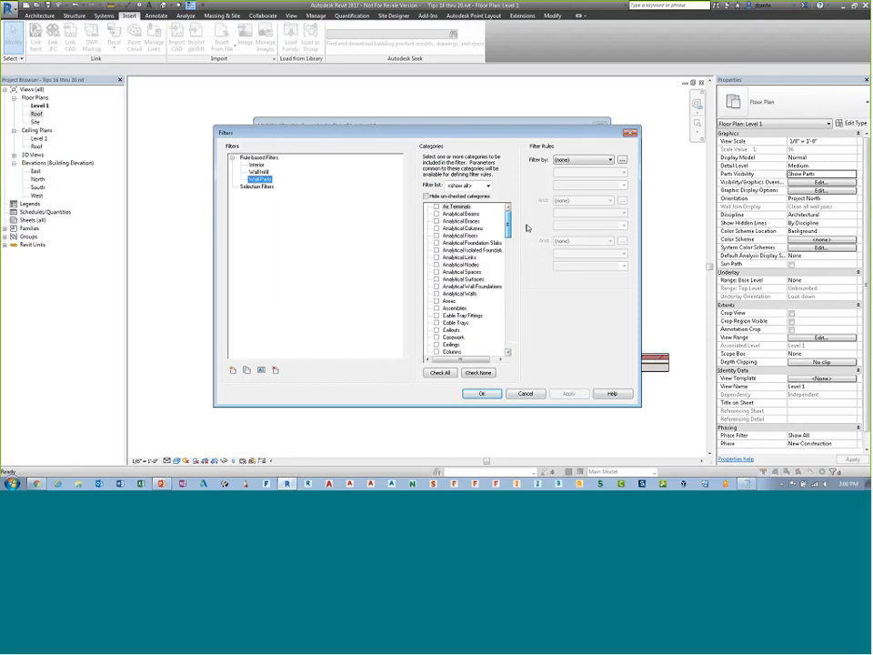
Limit the filter category list to Architecture, check which category Wall Parts includes, and leave the filter definitions without saving
left_click(489, 185)
left_click(447, 201)
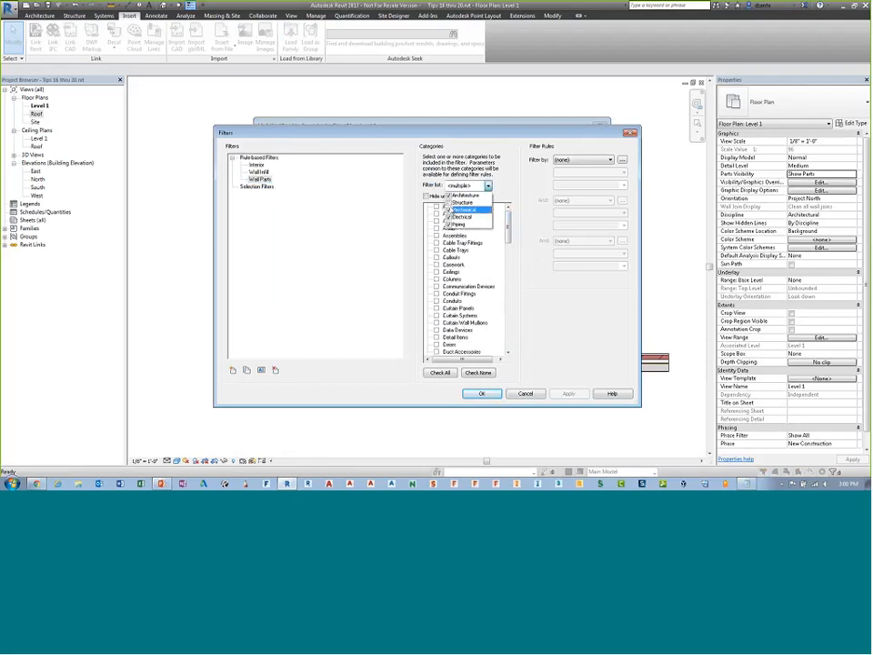
left_click(449, 210)
left_click(449, 217)
left_click(450, 224)
left_click(522, 185)
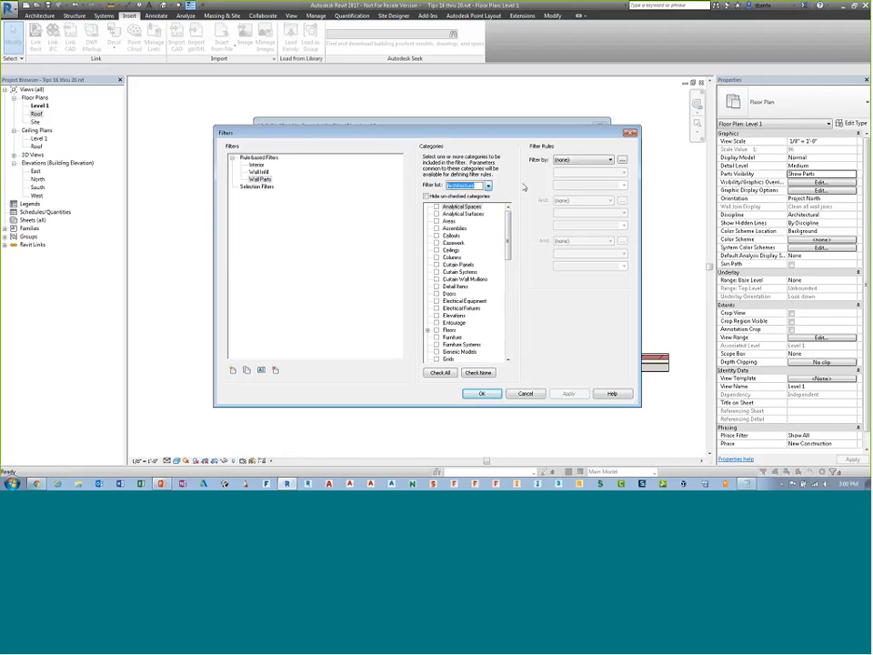
scroll(455, 300, "down", 4)
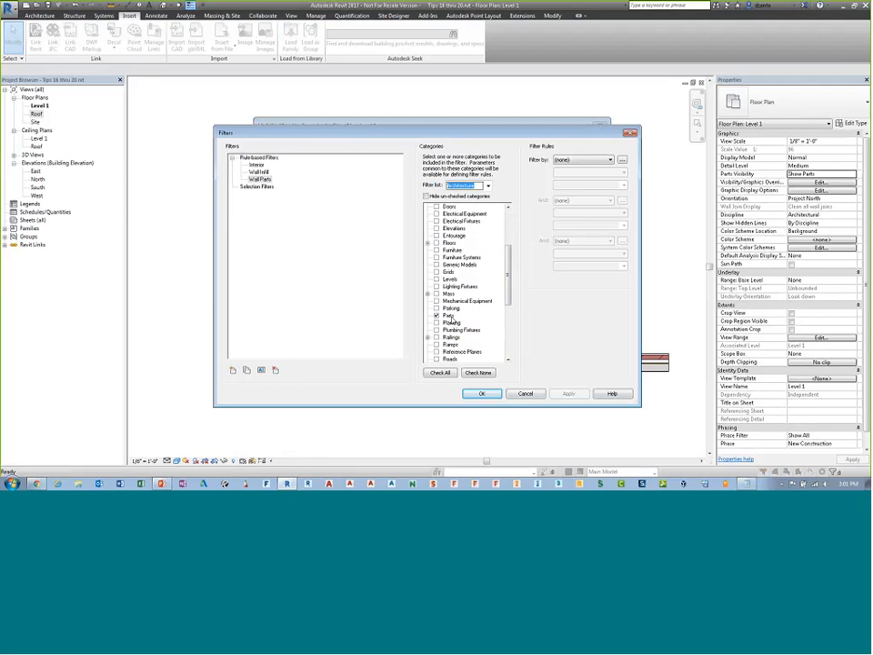
left_click(520, 393)
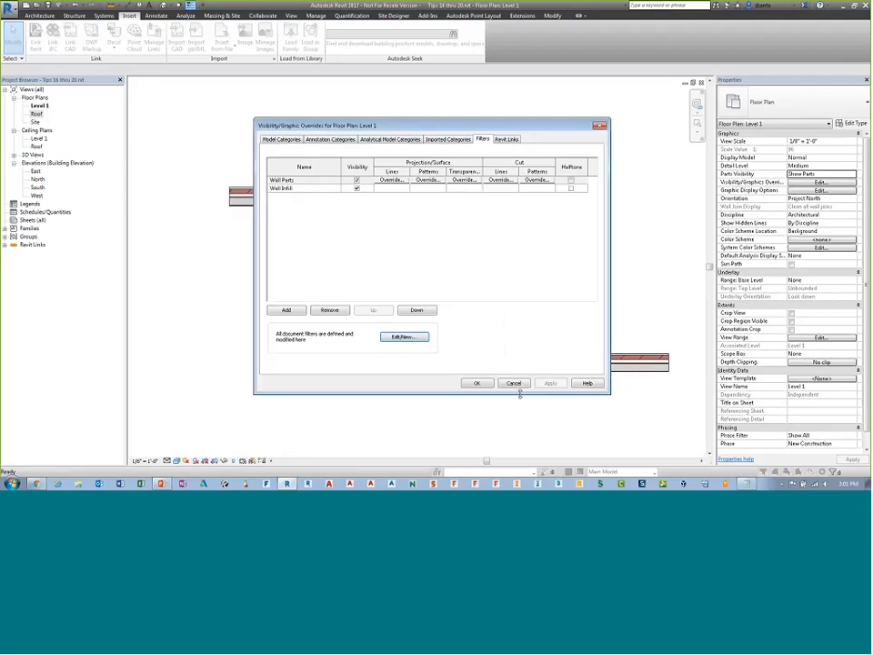
Turn off the visibility of the Wall Parts filter in the Level 1 plan and apply the overrides
left_click(357, 180)
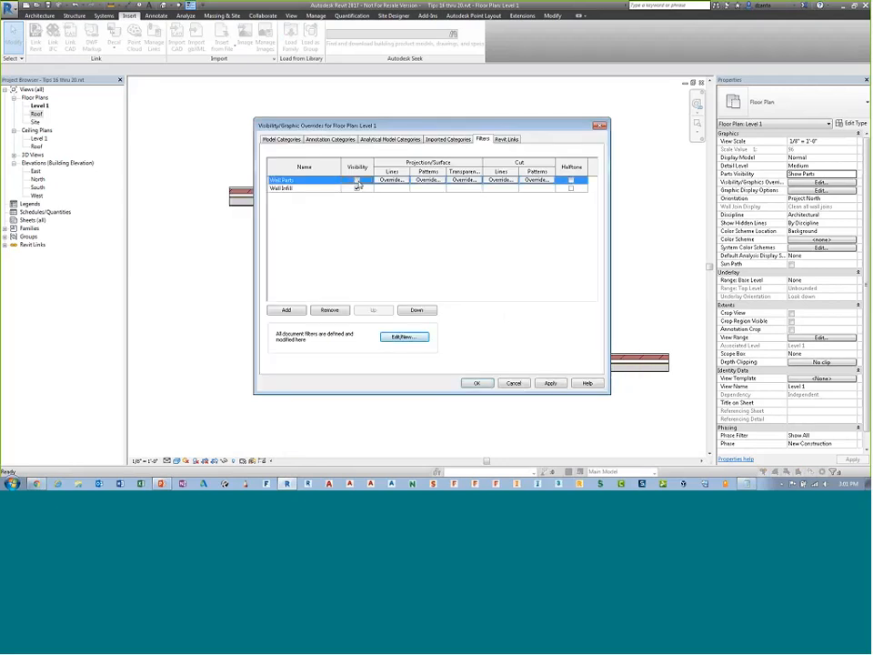
left_click(477, 383)
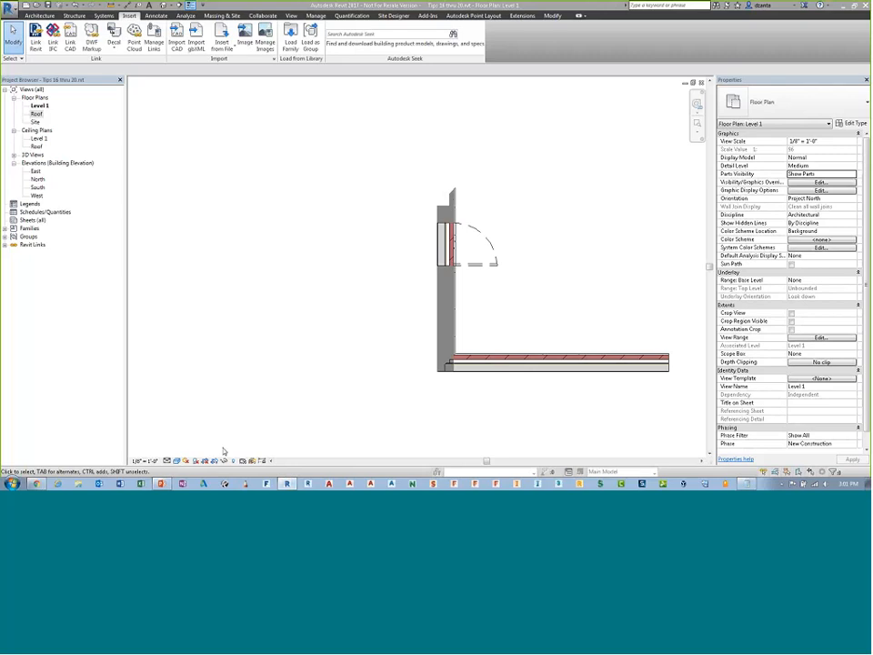
Reveal the slide show tip on filtering out infill walls of demolished doors or windows, and return to the door wall in Revit
key("alt+Tab")
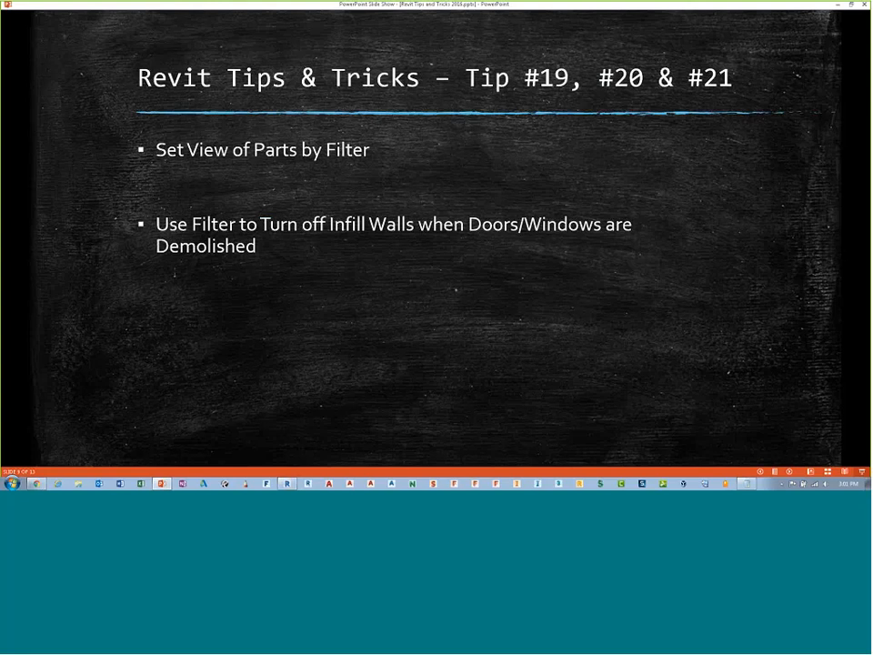
key("alt+Tab")
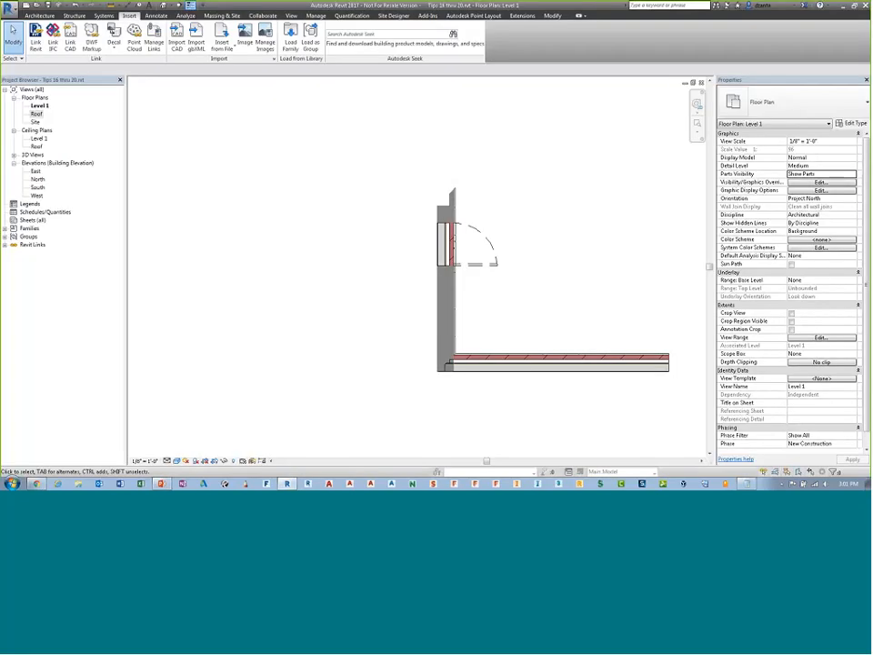
scroll(516, 290, "up", 2)
middle_click_drag(516, 289, 428, 243)
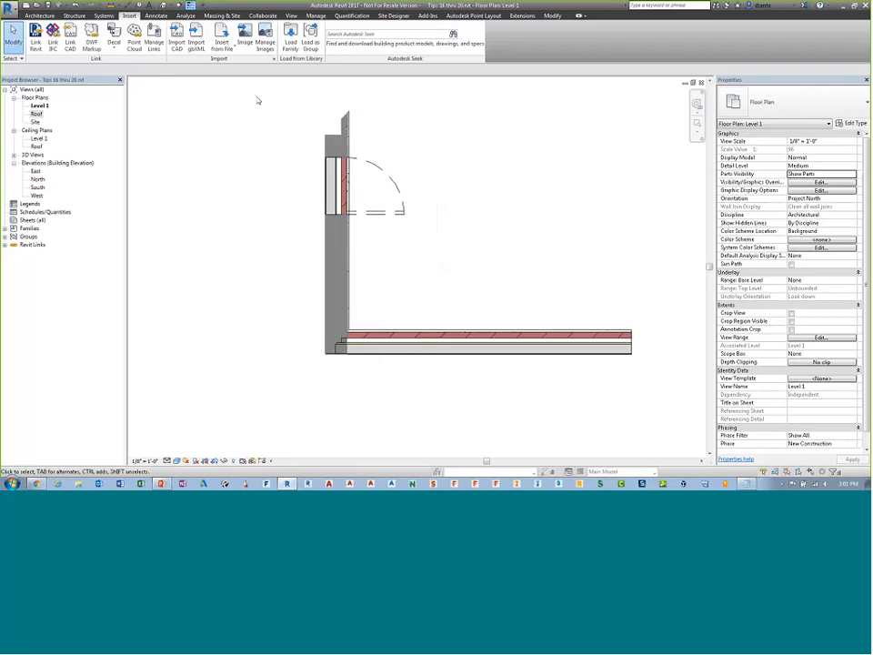
Place a Single-Flush 36" x 84" door in the vertical wall, below the demolished door in the Level 1 plan
left_click(553, 16)
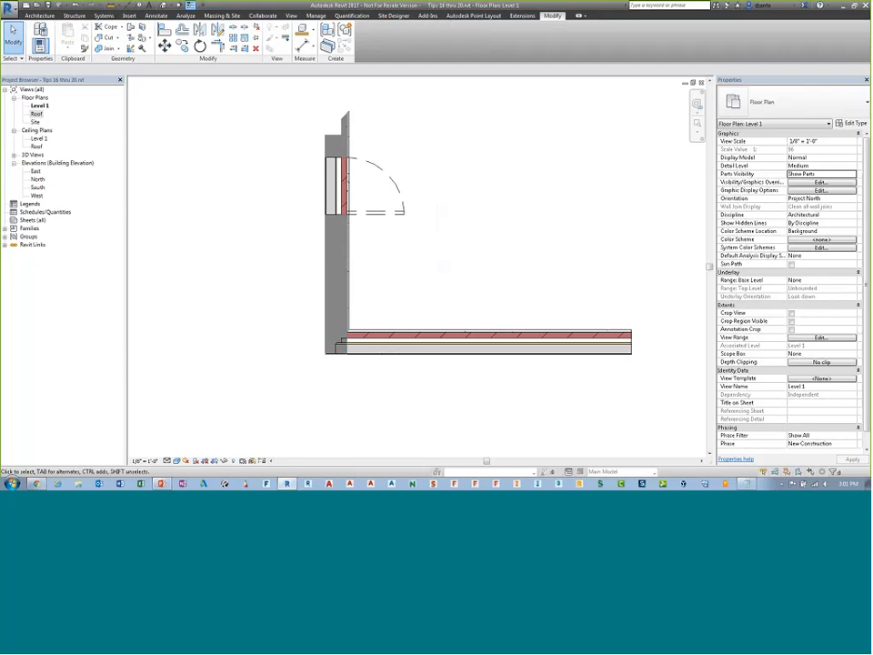
key("alt+Tab")
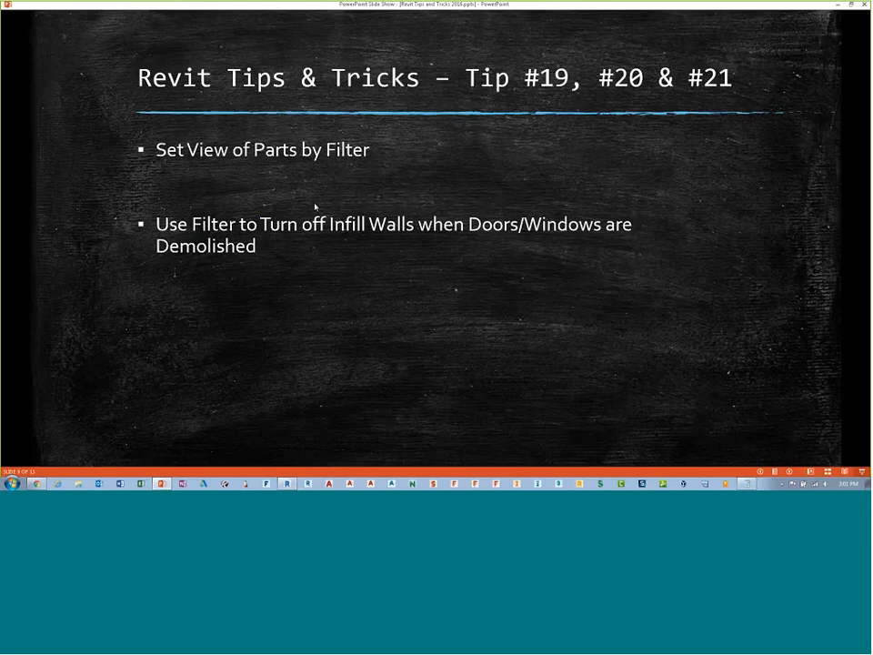
key("alt+Tab")
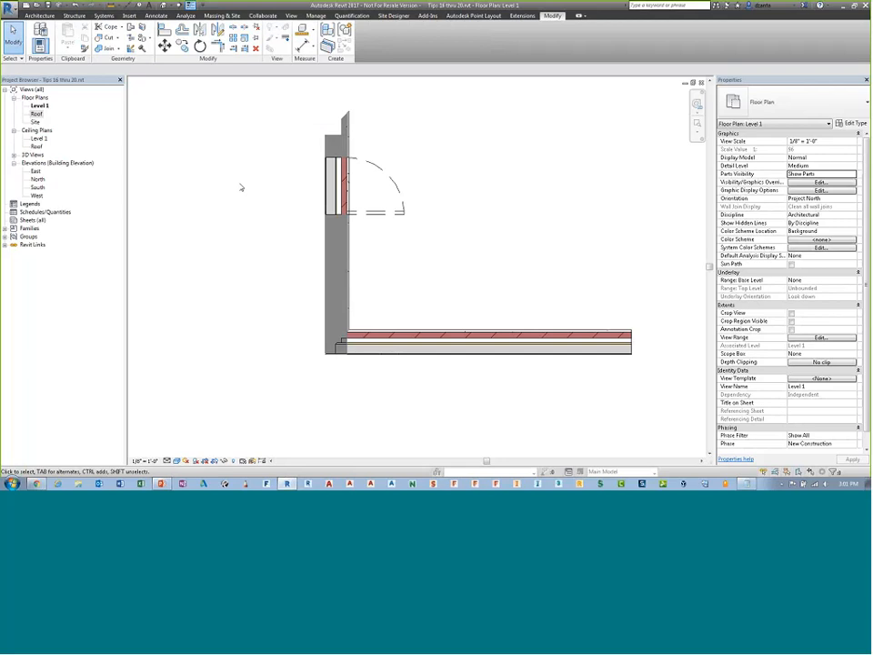
key("d")
key("r")
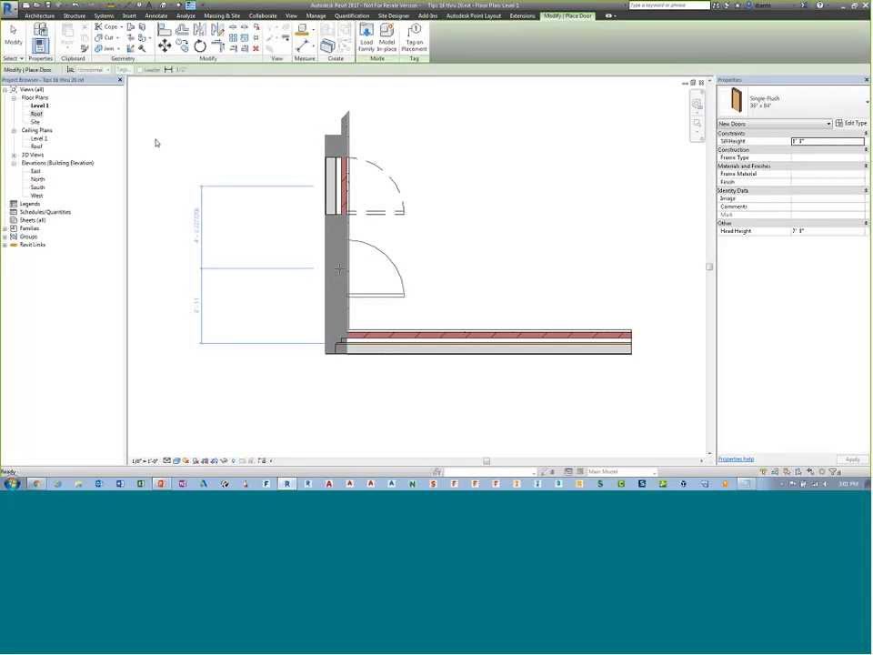
key("Escape")
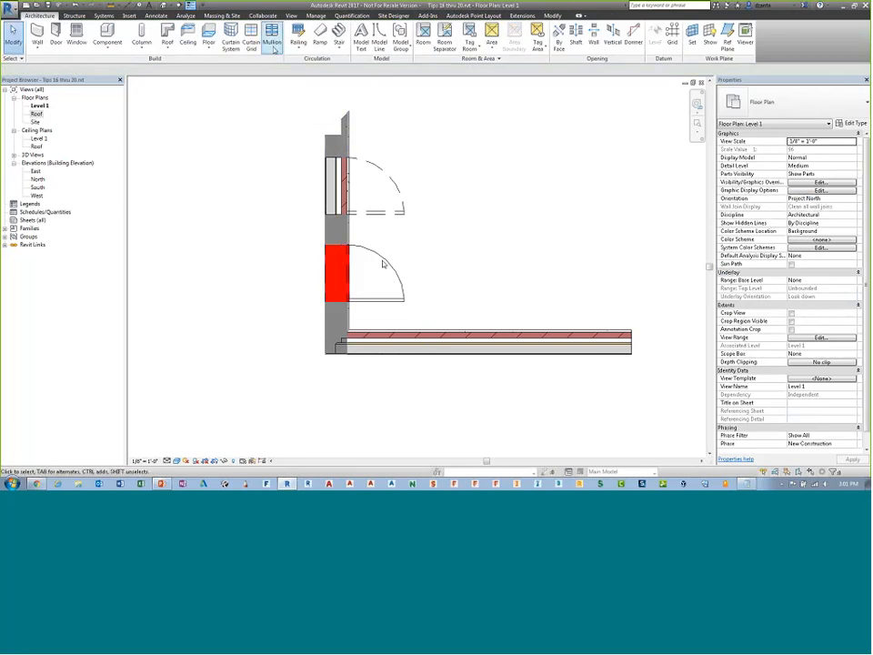
Demolish the newly placed lower door in the vertical wall and leave the Demolish tool
left_click(549, 16)
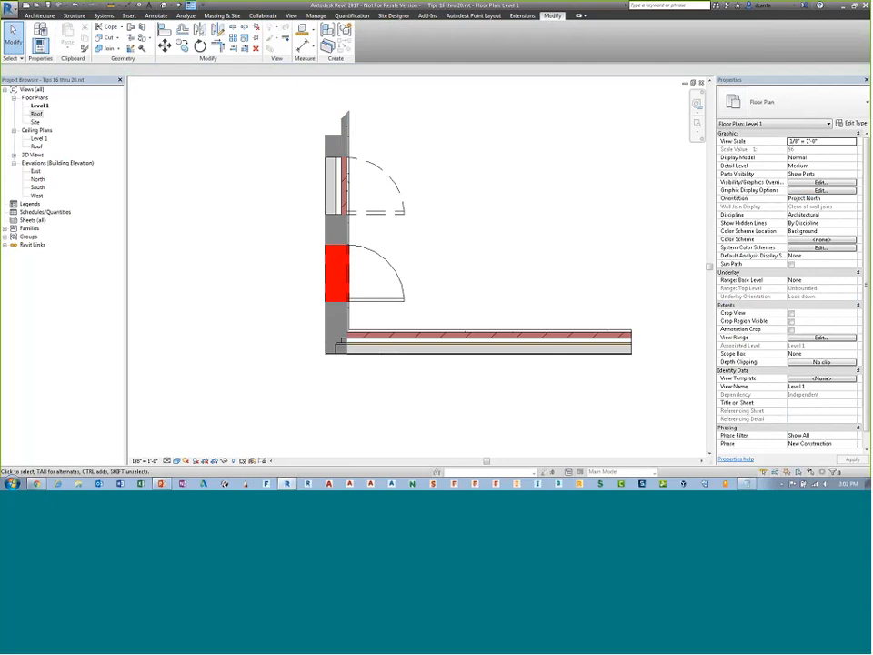
left_click(142, 48)
left_click(381, 259)
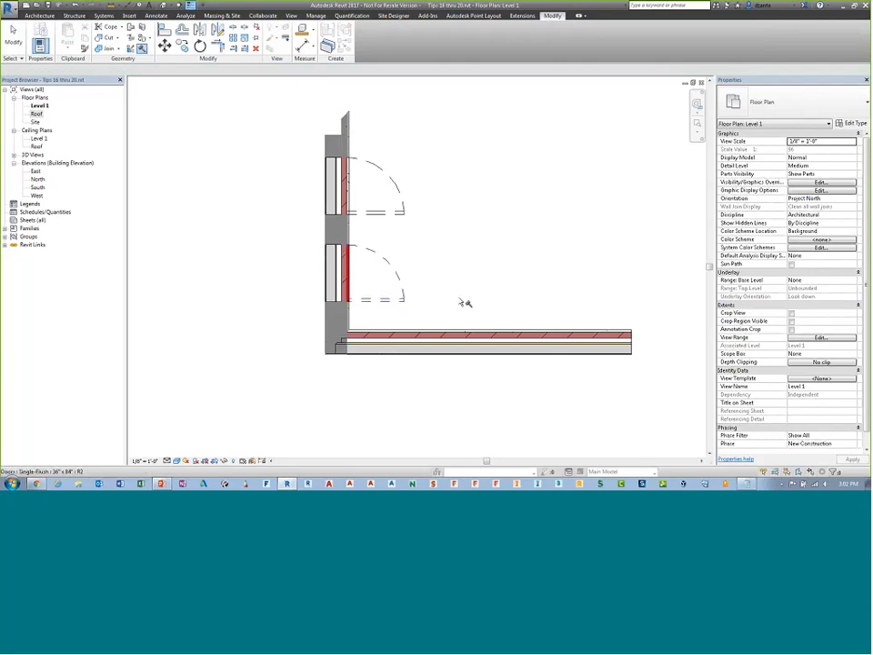
left_click(16, 42)
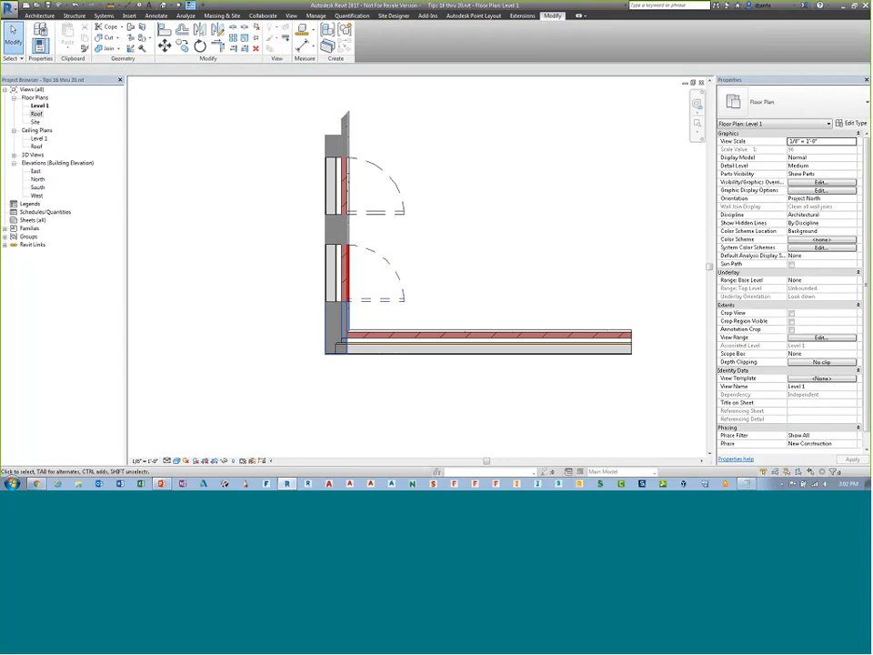
Inspect the infill walls at both demolished doors, checking the upper infill wall's Comments property
left_click(338, 271)
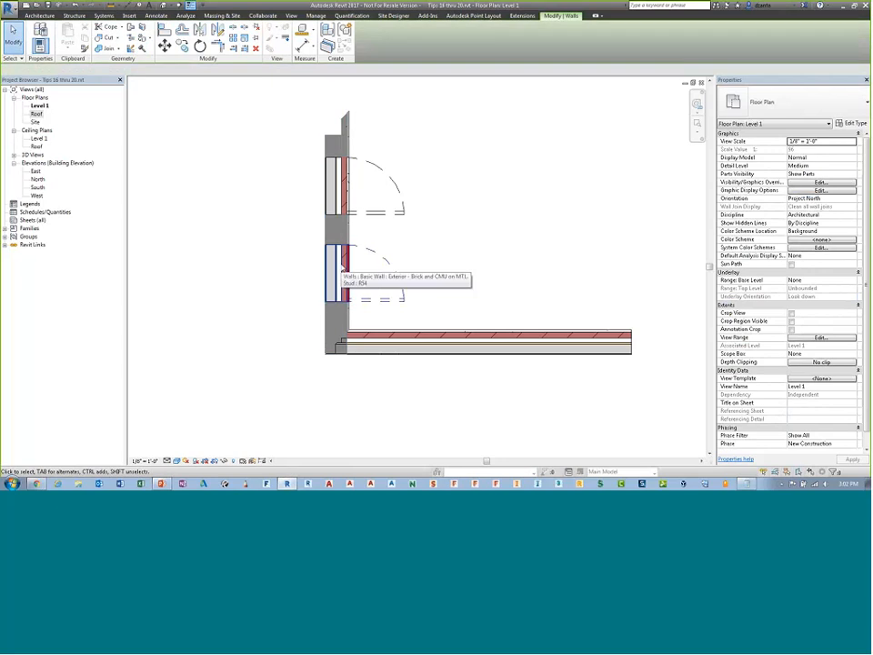
left_click(509, 244)
left_click(342, 192)
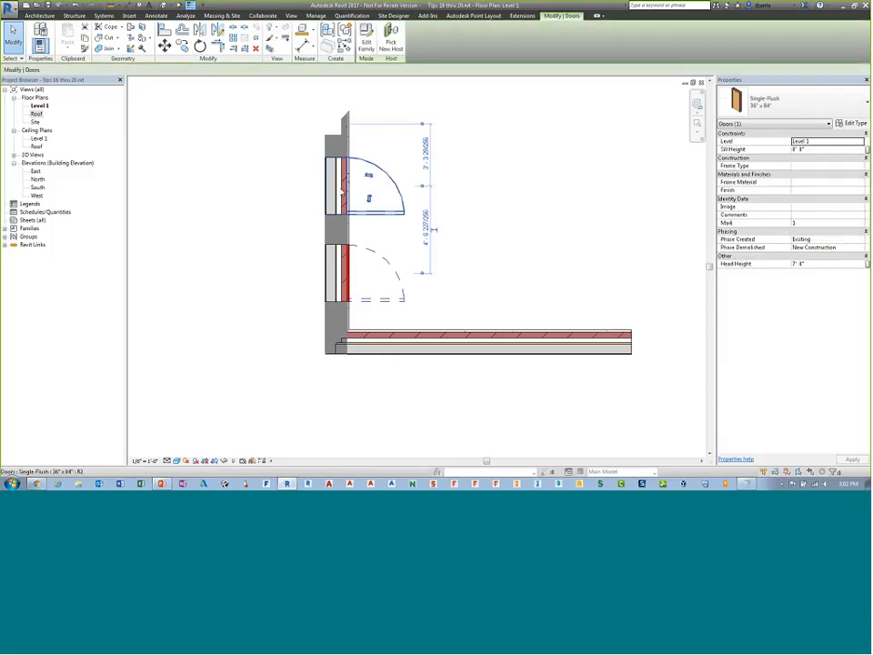
left_click(312, 176)
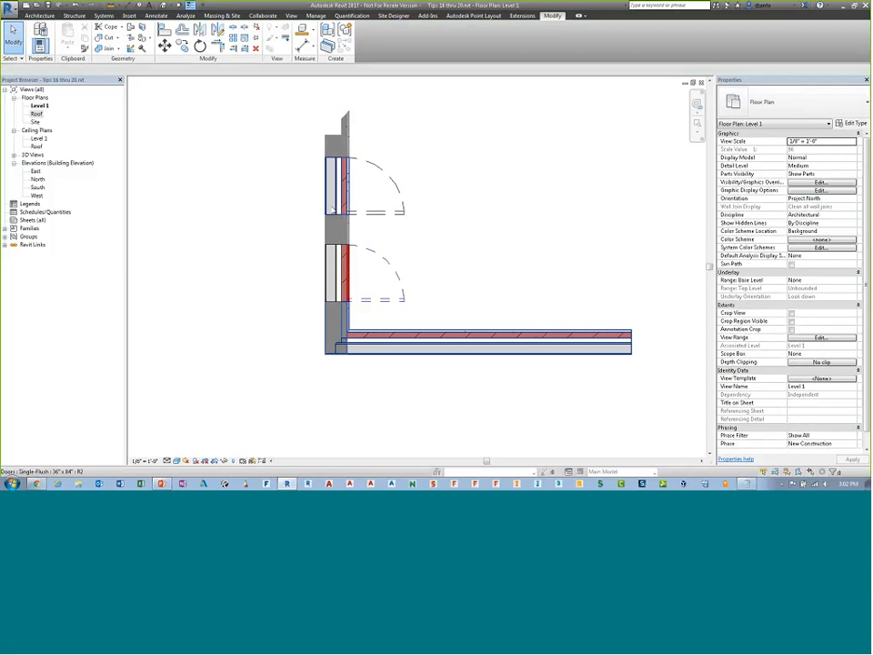
left_click(338, 186)
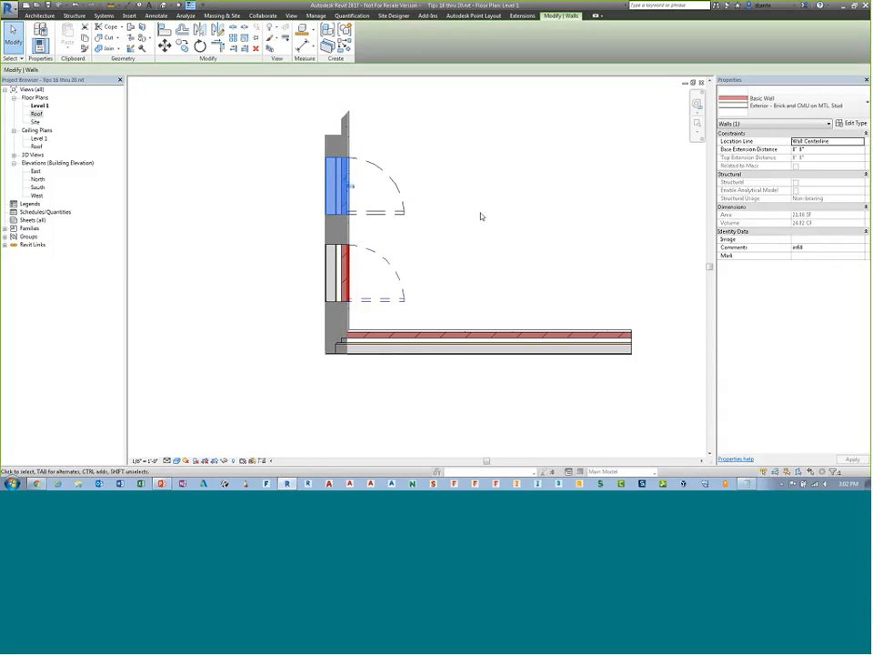
left_click(591, 230)
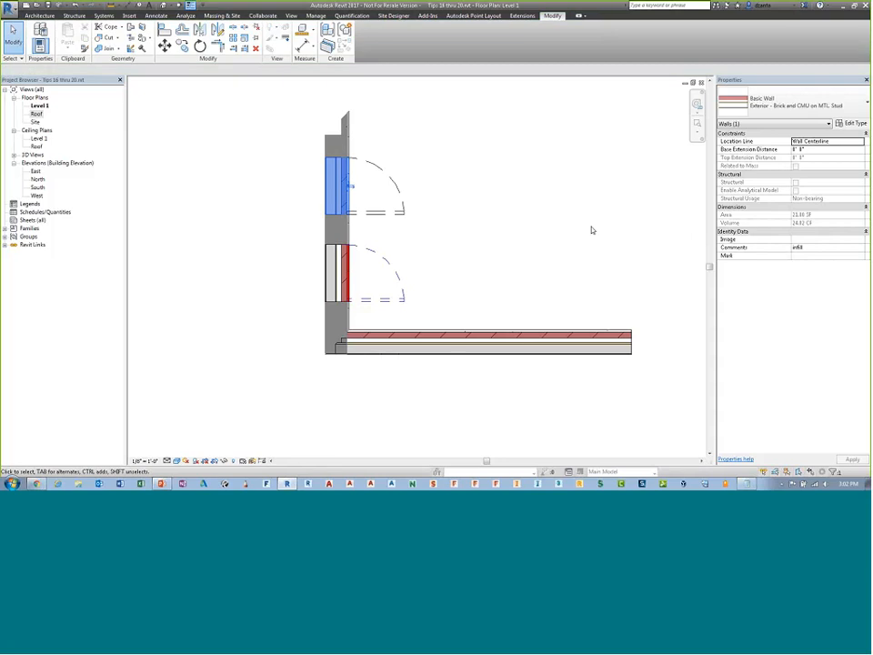
Review the Wall Infill filter's rule and included categories from the Level 1 visibility overrides, leaving the filter definitions without saving
key("v")
key("g")
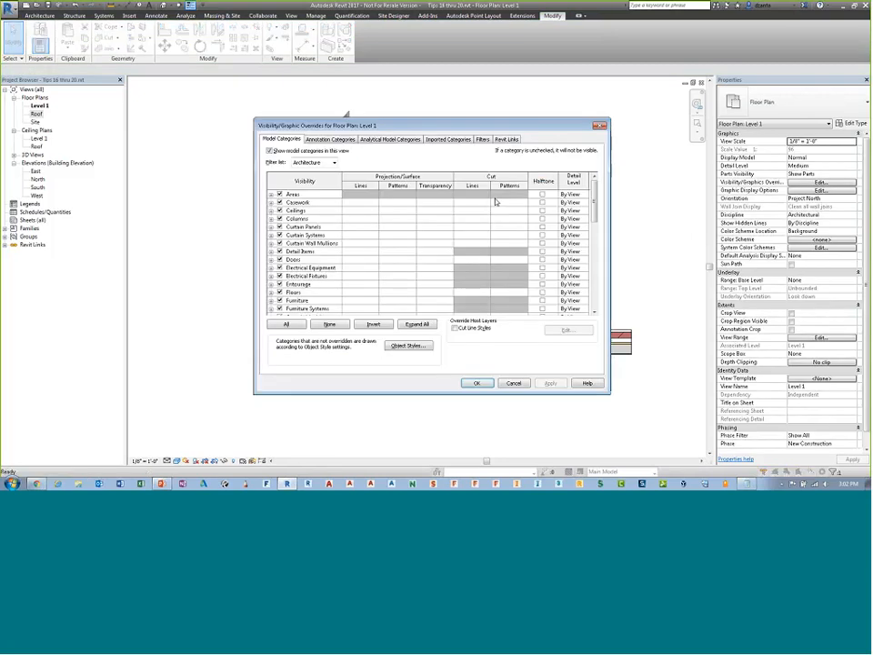
left_click(482, 138)
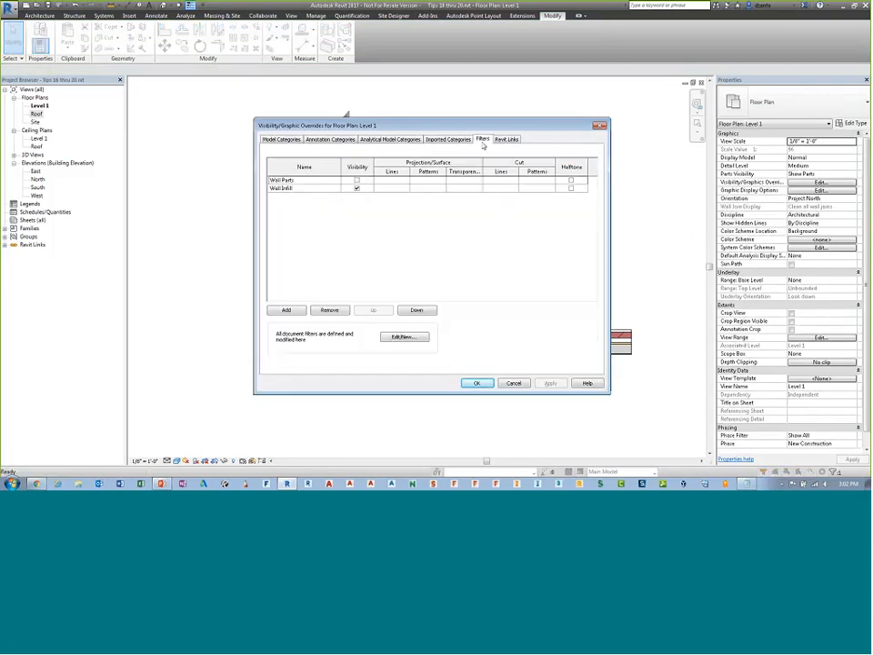
left_click(293, 188)
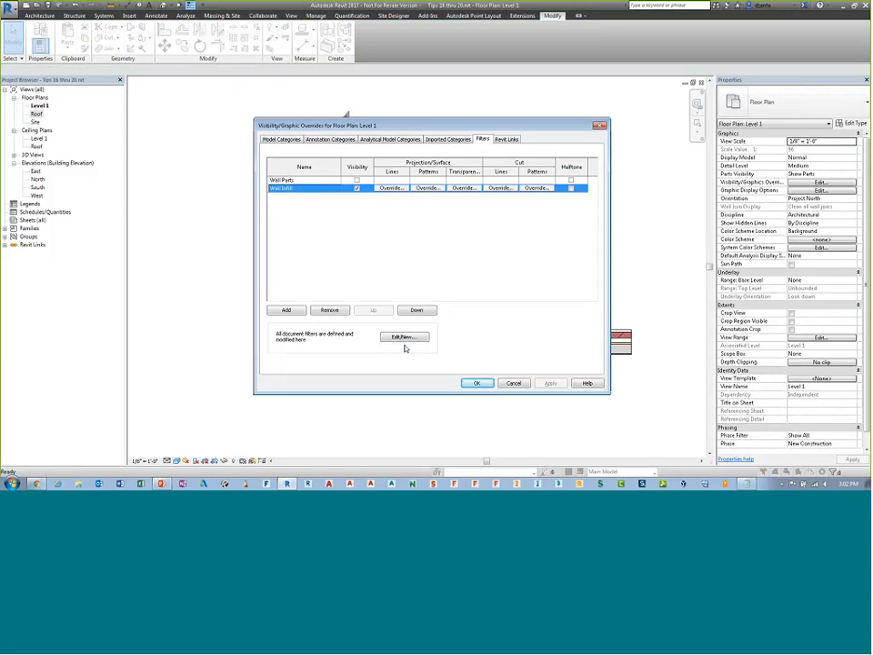
left_click(403, 336)
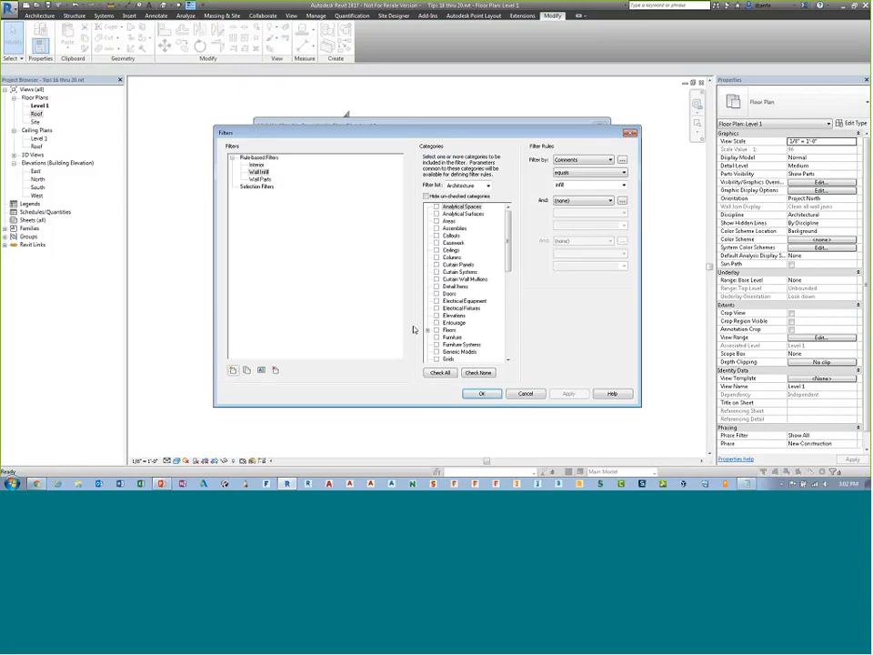
scroll(482, 355, "down", 10)
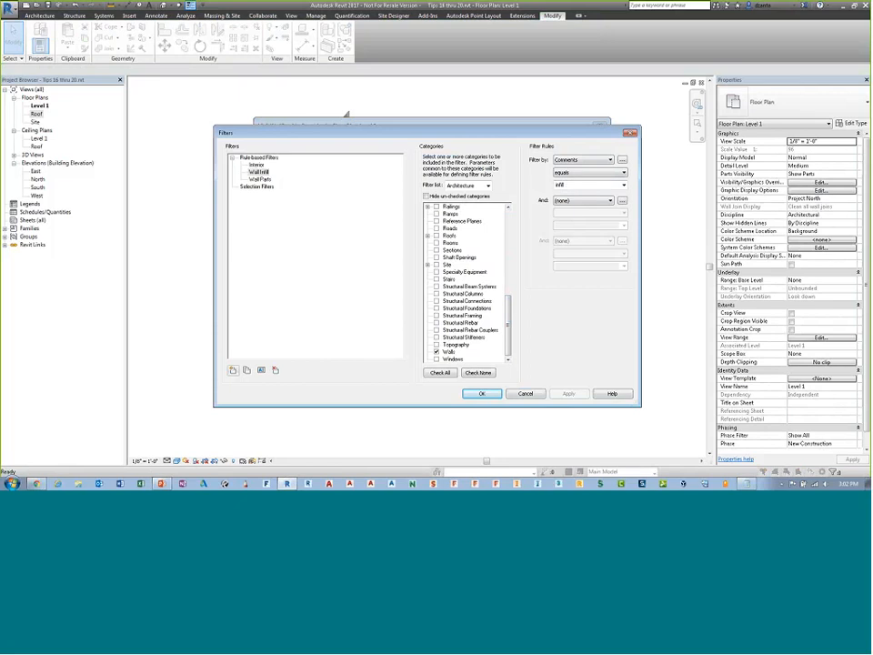
left_click(524, 393)
Turn on the visibility of the Wall Parts filter, turn off Wall Infill, and apply the overrides to Level 1
left_click(357, 180)
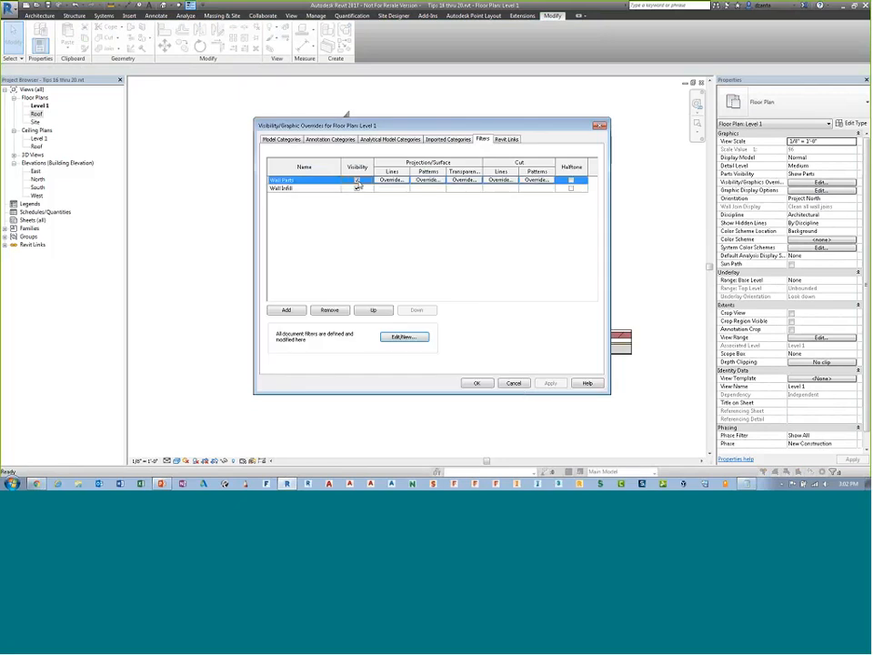
left_click(327, 187)
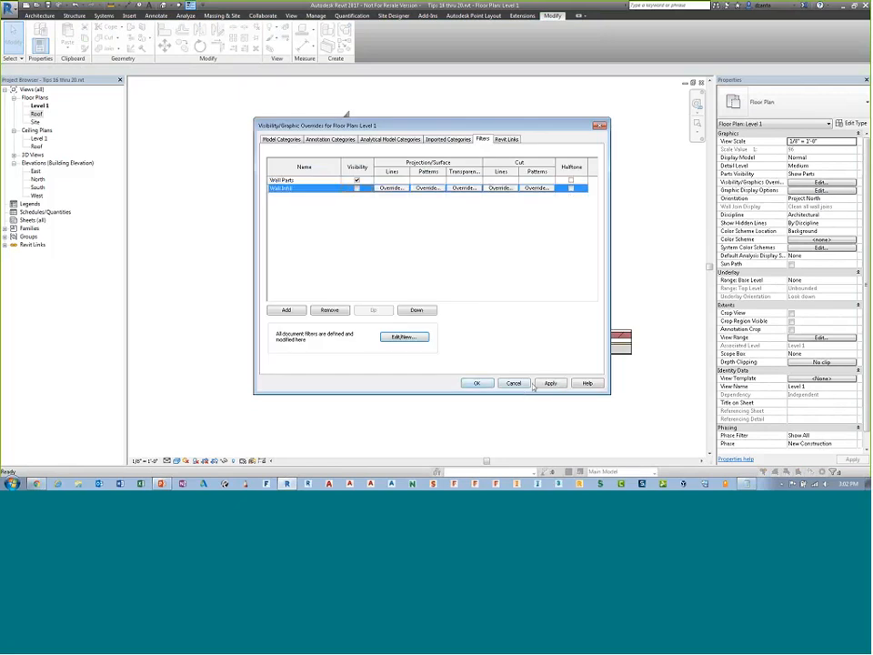
left_click(477, 383)
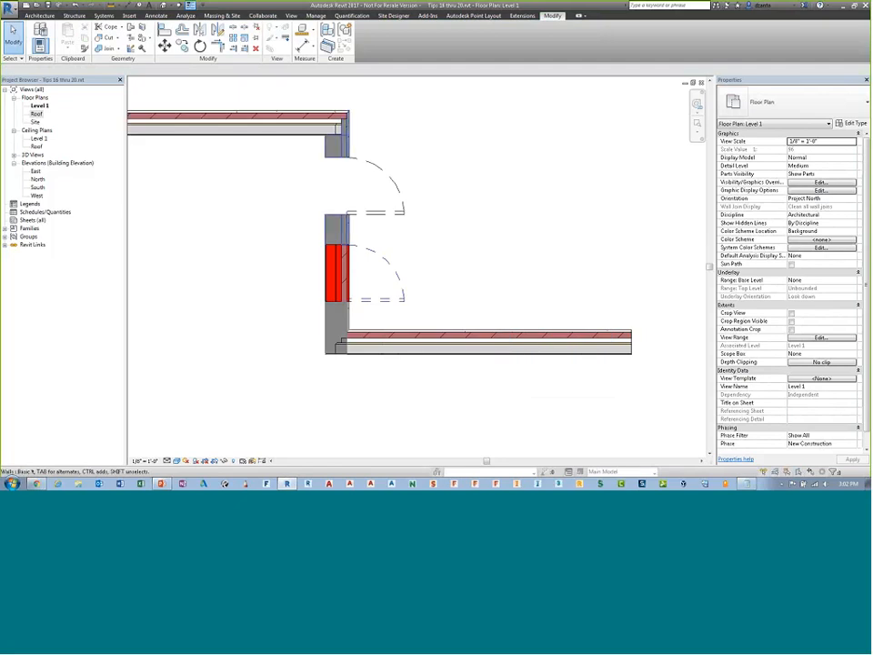
Set the Comments of the infill wall at the lower demolished door to "infill" and deselect the wall
left_click(343, 269)
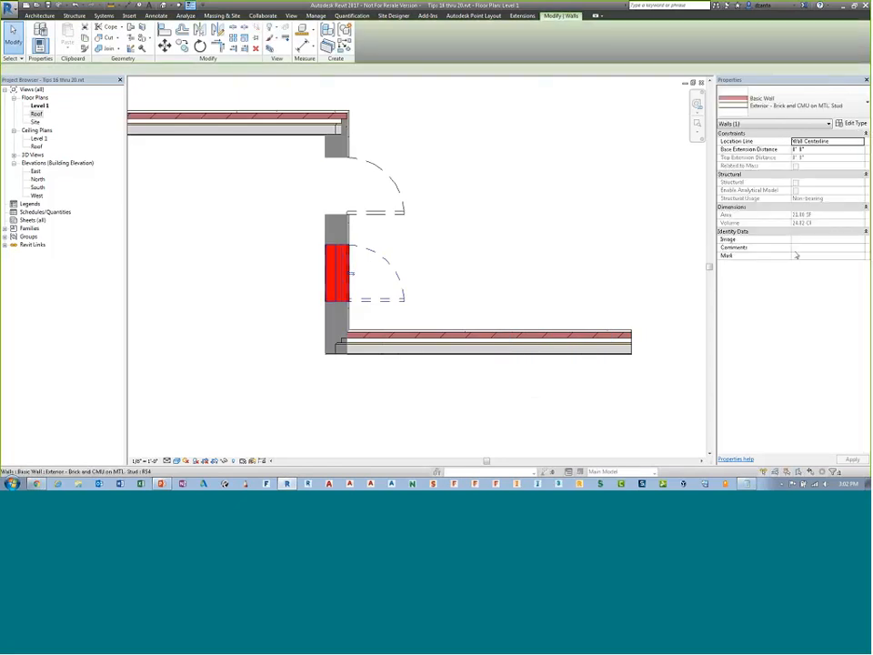
left_click(797, 247)
type("infill")
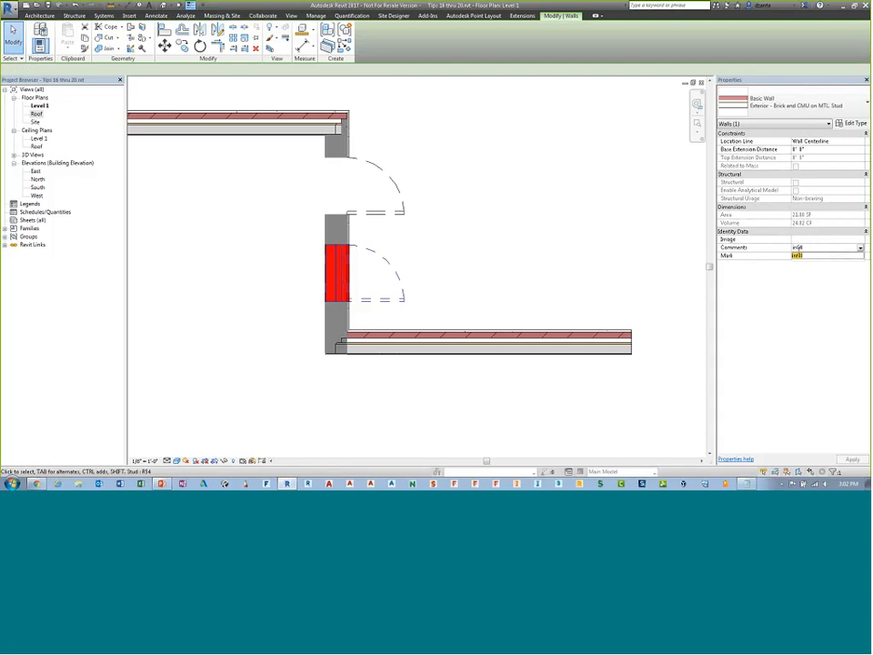
key("Return")
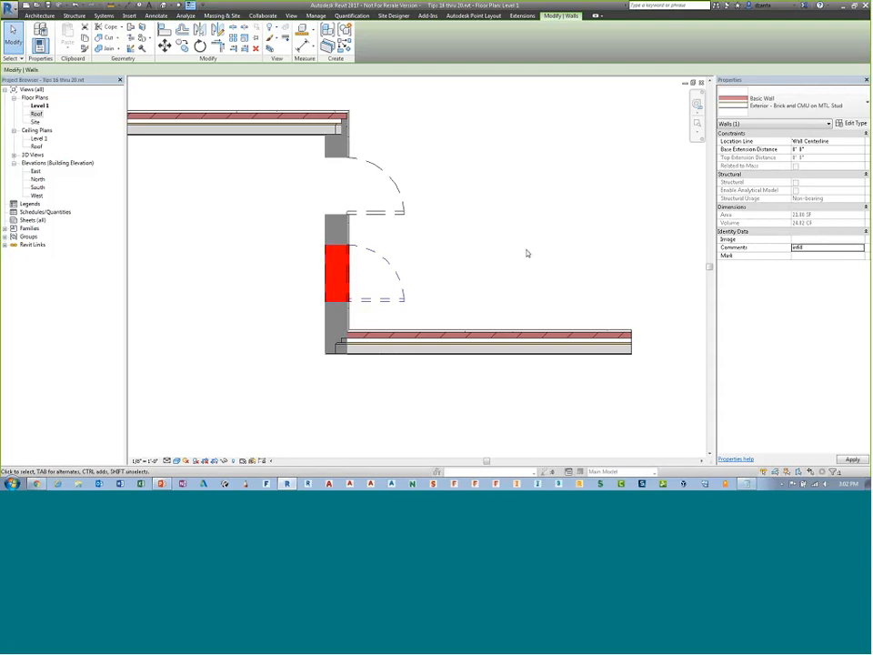
left_click(452, 266)
Reveal the slide show tip on showing the roofline with the Overhead linework tool, and return to Revit
key("alt+Tab")
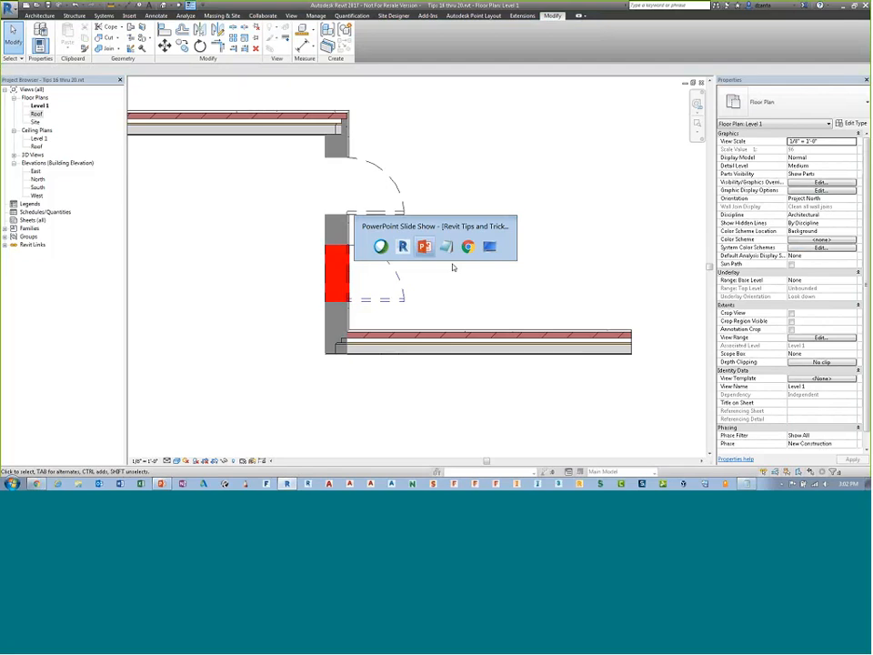
key("Right")
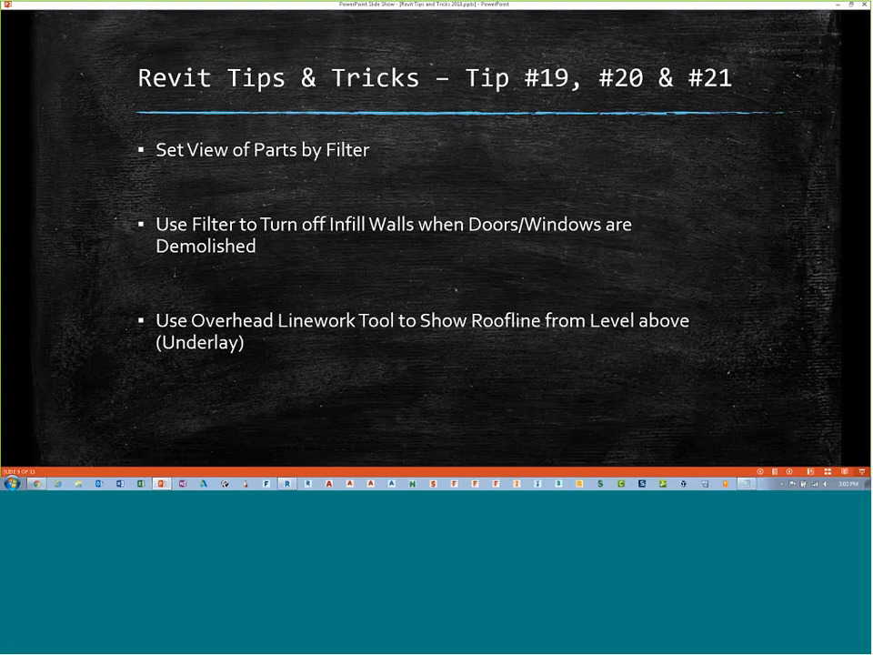
key("alt+Tab")
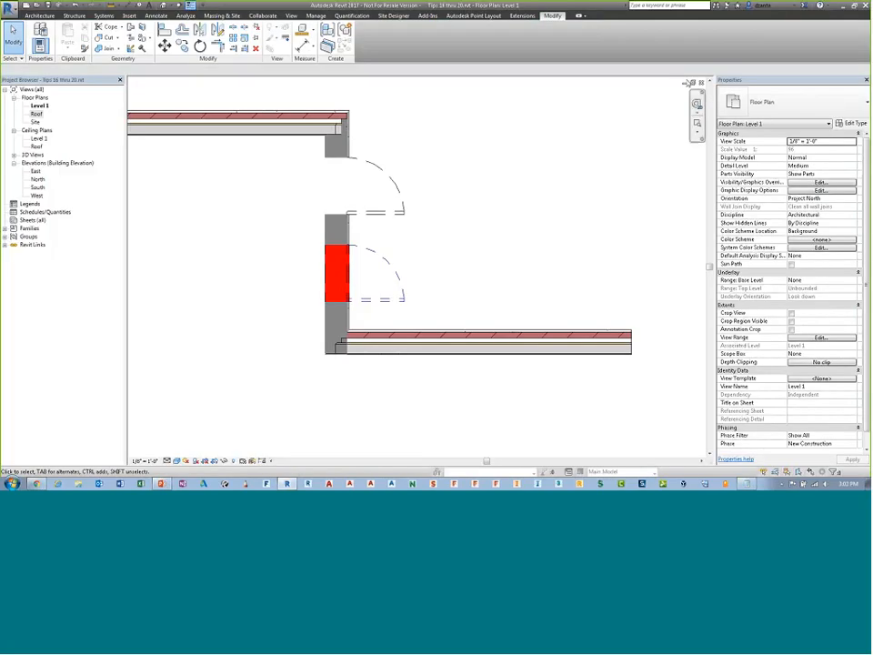
Close the Tips 16 thru 20 project without saving changes, and close the Tips 27 thru 30 South elevation
left_click(700, 81)
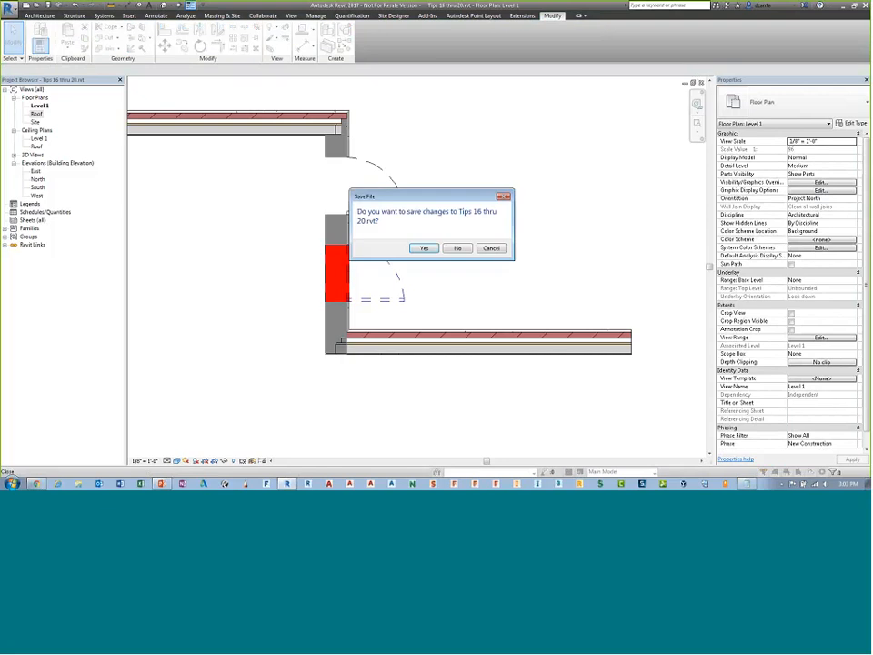
left_click(461, 254)
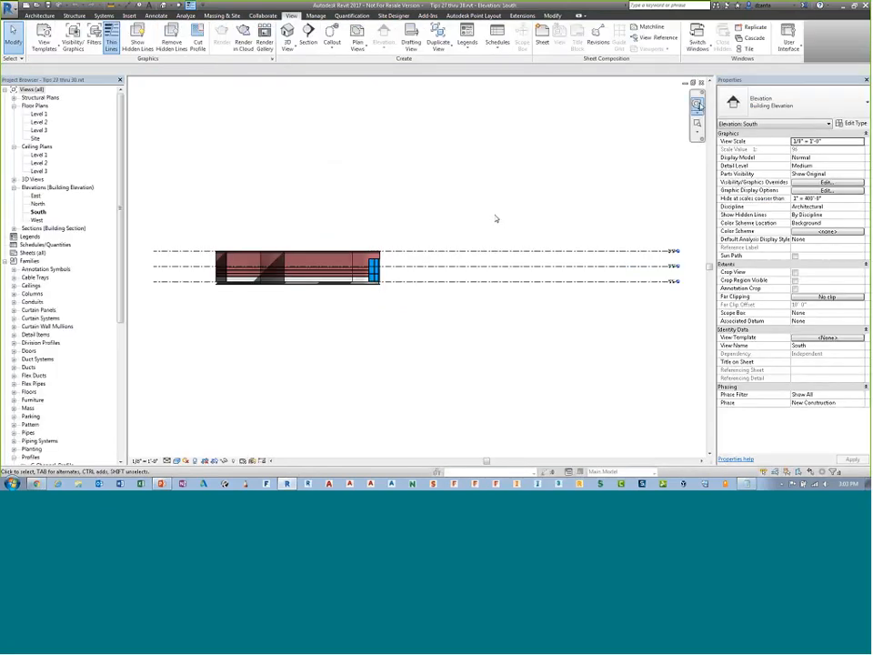
left_click(702, 84)
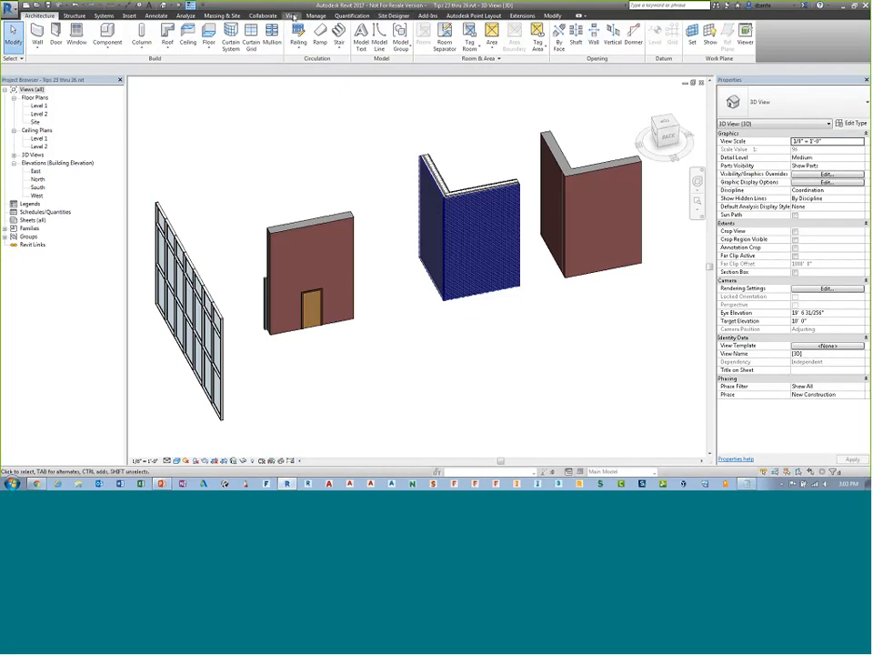
Bring up the list of open windows for switching from the Tips 23 thru 26 3D view
left_click(290, 15)
left_click(696, 42)
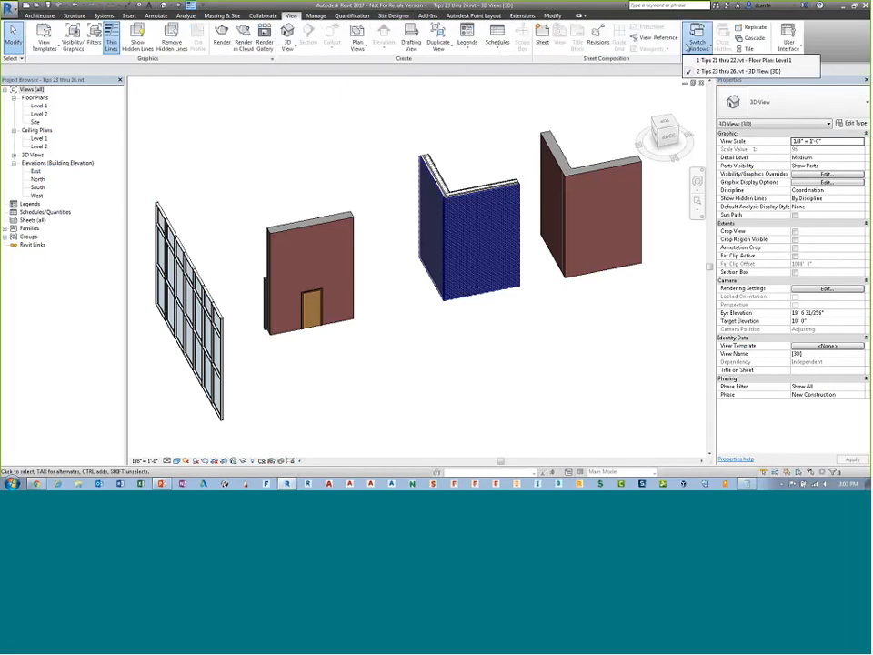
Switch to the Level 1 floor plan of Tips 21 thru 22.rvt and inspect the dashed roof overhang outline
left_click(738, 60)
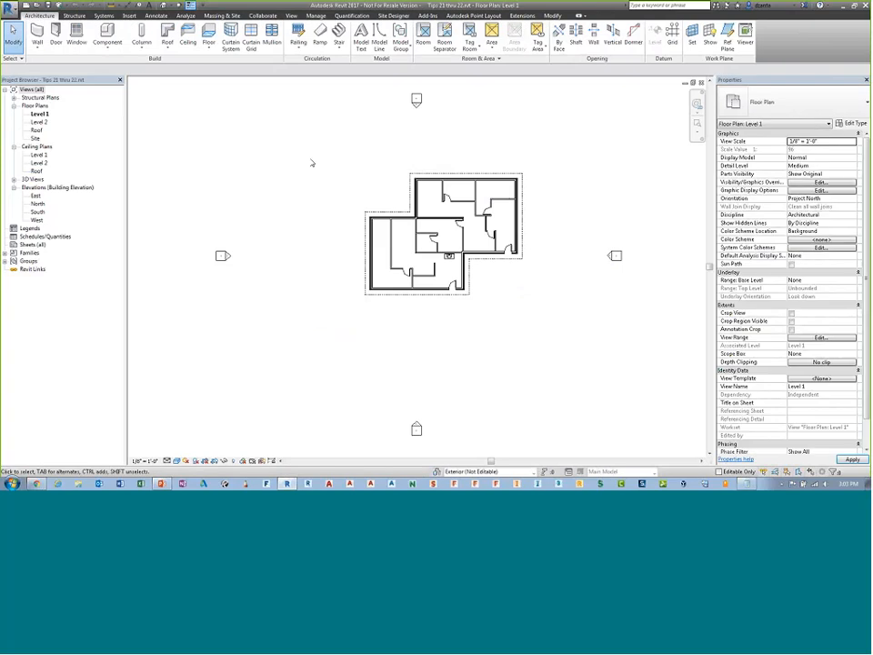
scroll(311, 163, "up", 5)
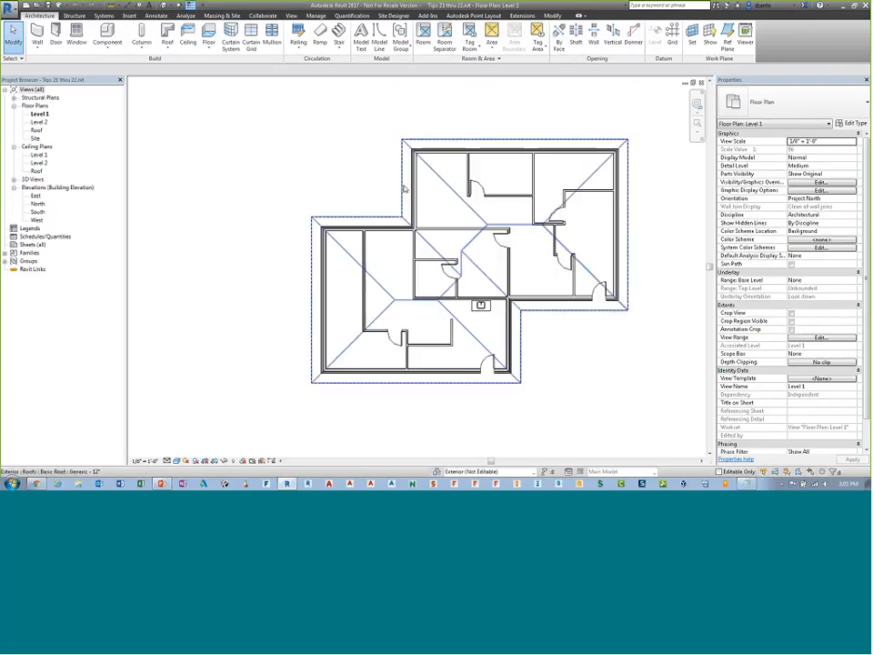
left_click(576, 143)
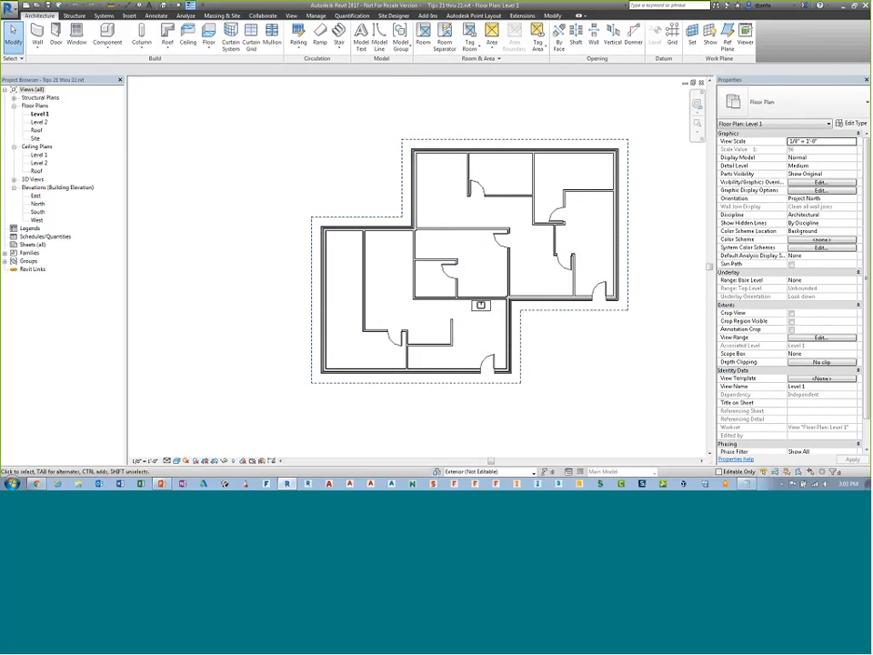
Open the Level 2 floor plan and set its underlay base level to Roof
left_click(39, 122)
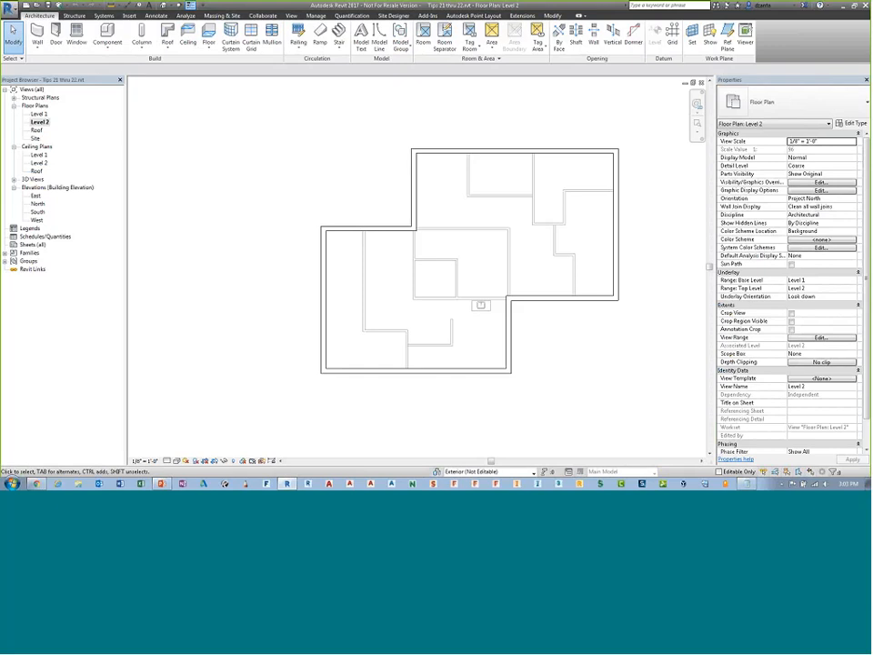
left_click(844, 280)
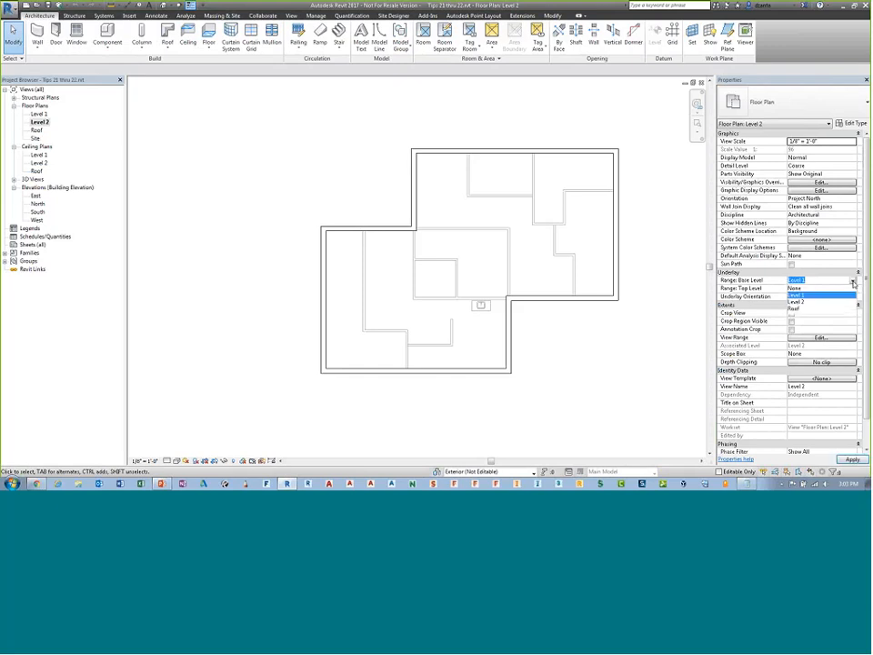
left_click(852, 280)
left_click(800, 310)
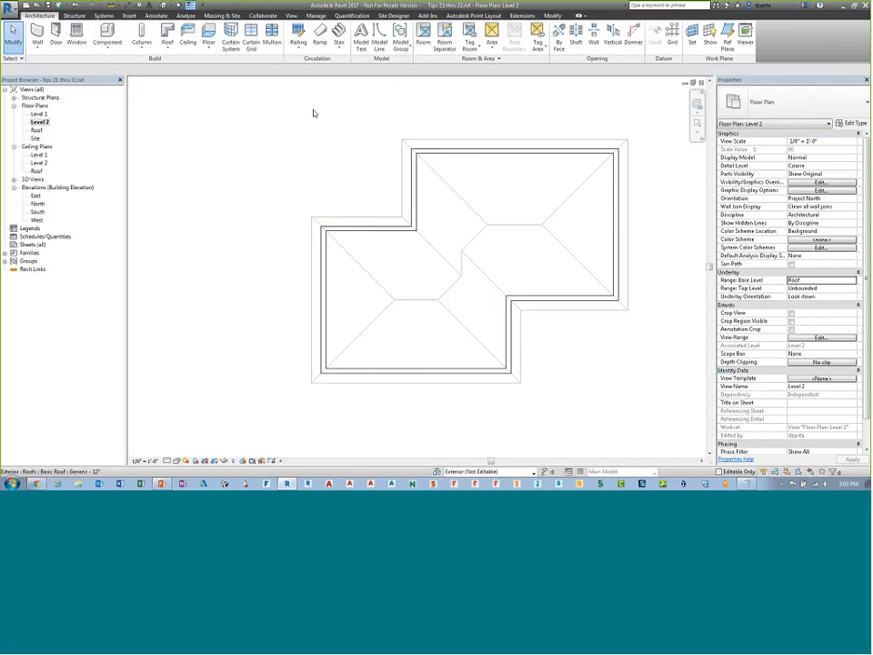
scroll(325, 101, "down", 1)
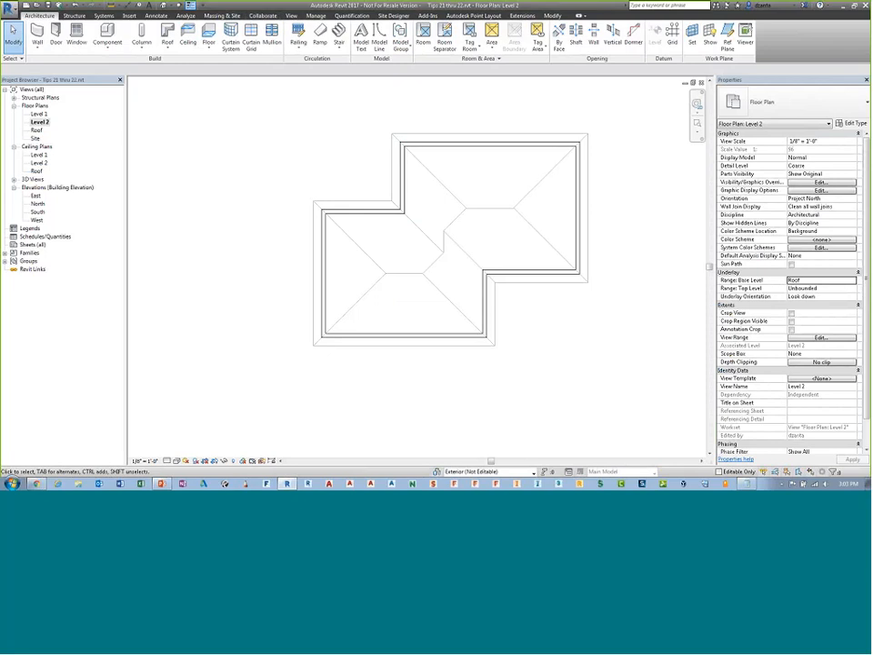
Trace all outer edges of the roof with detail lines in the <Overhead> line style, picking and locking each line to its roof edge
left_click(549, 15)
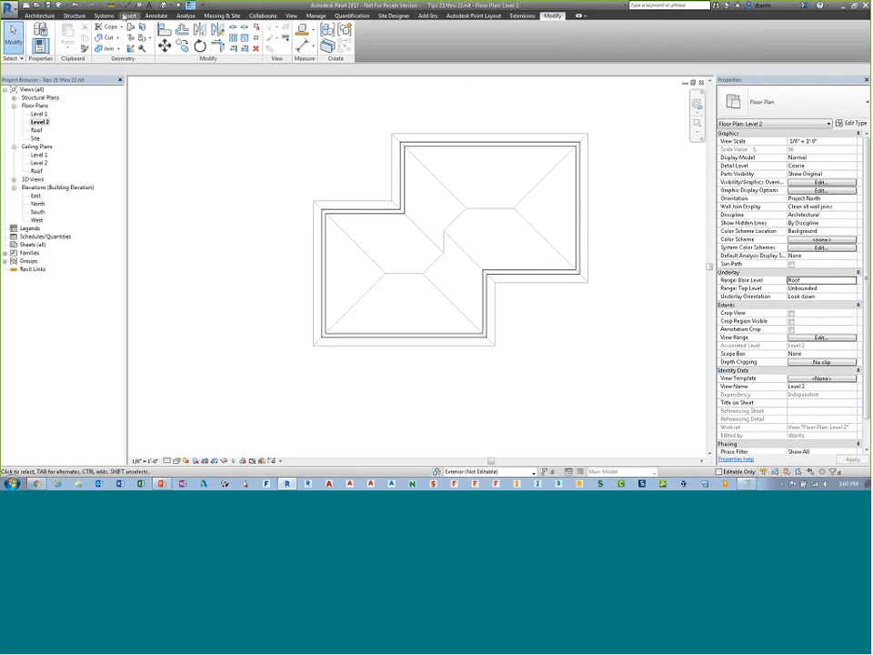
left_click(156, 16)
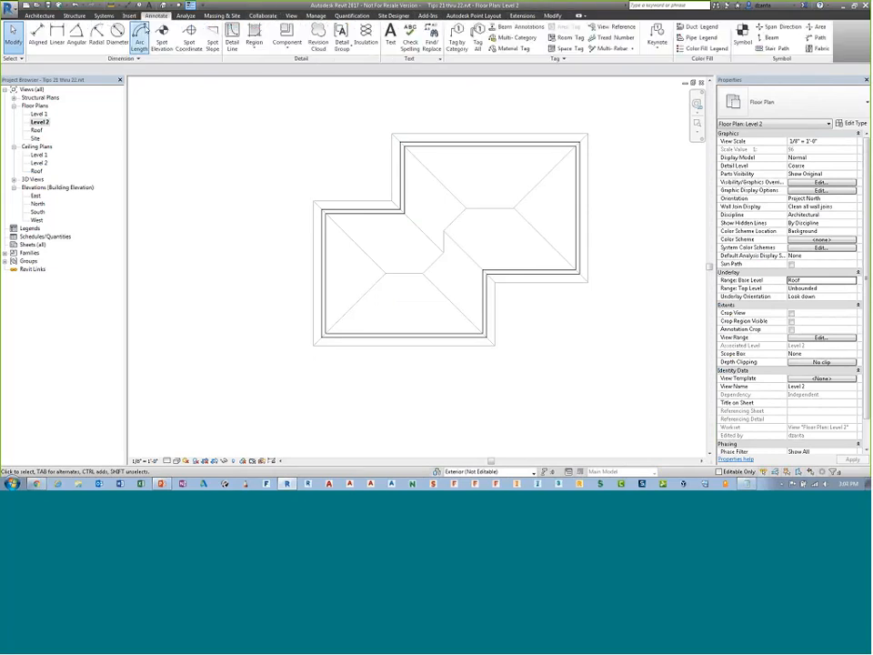
left_click(233, 40)
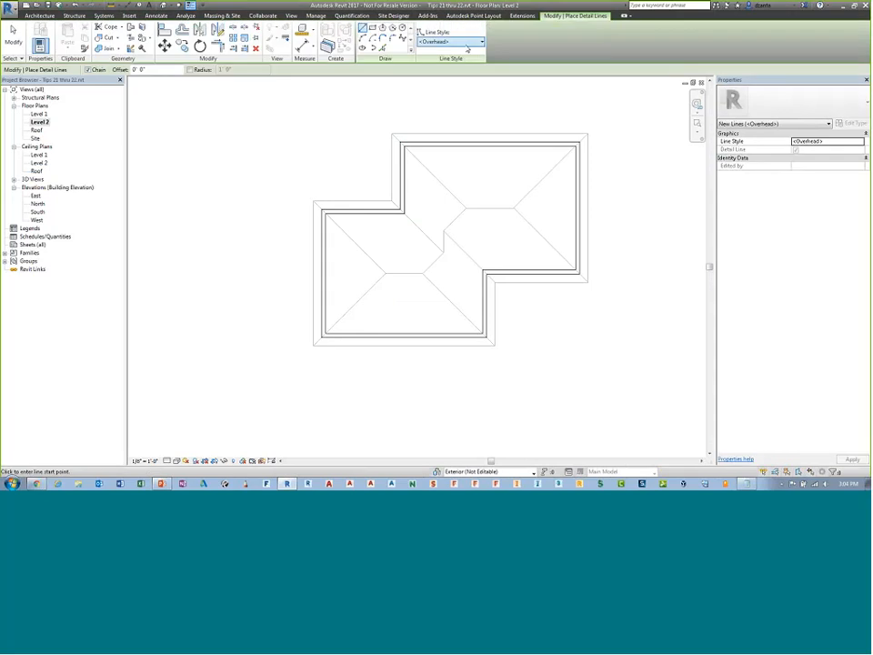
left_click(466, 43)
left_click(449, 91)
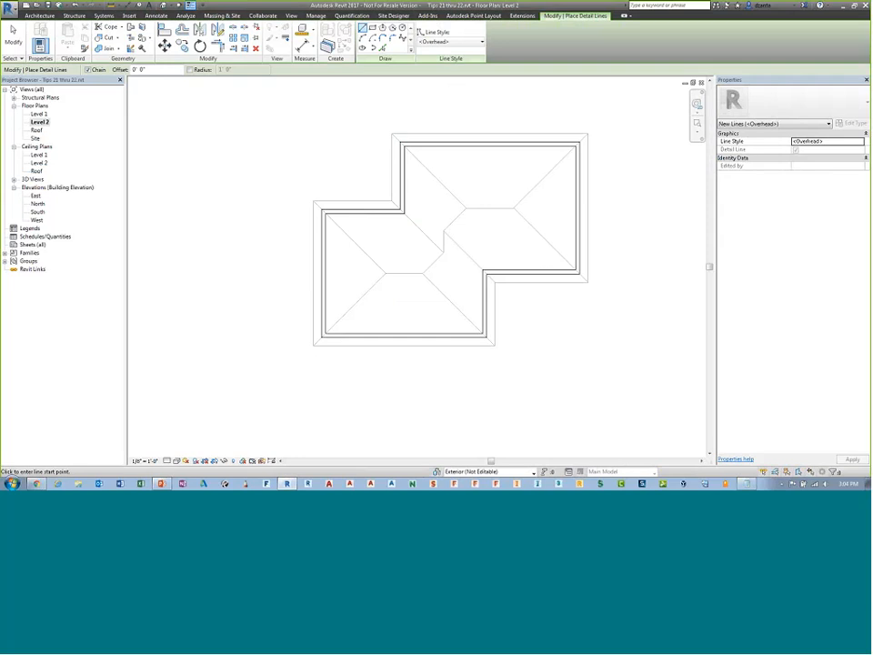
left_click(382, 46)
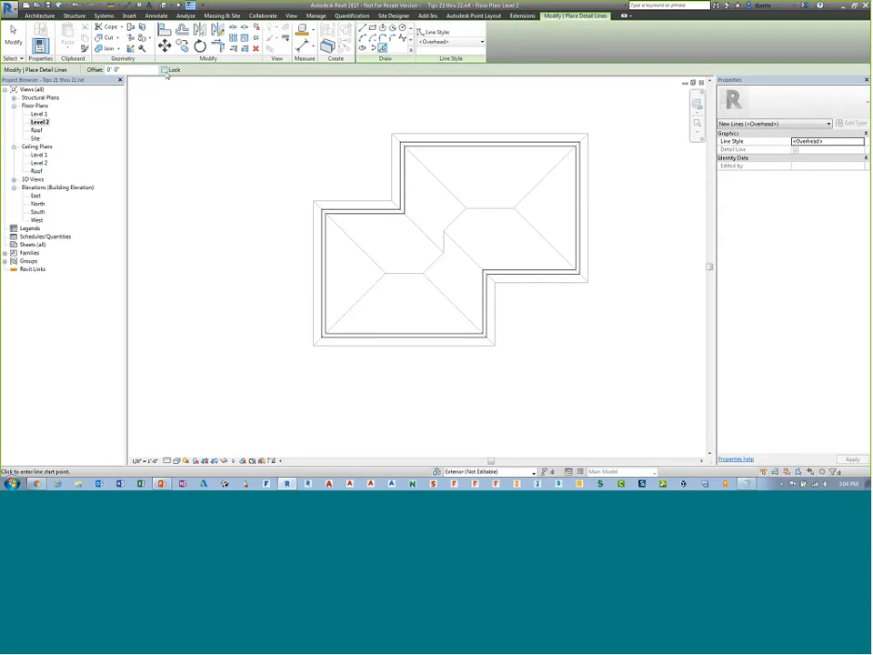
left_click(165, 70)
left_click(496, 135)
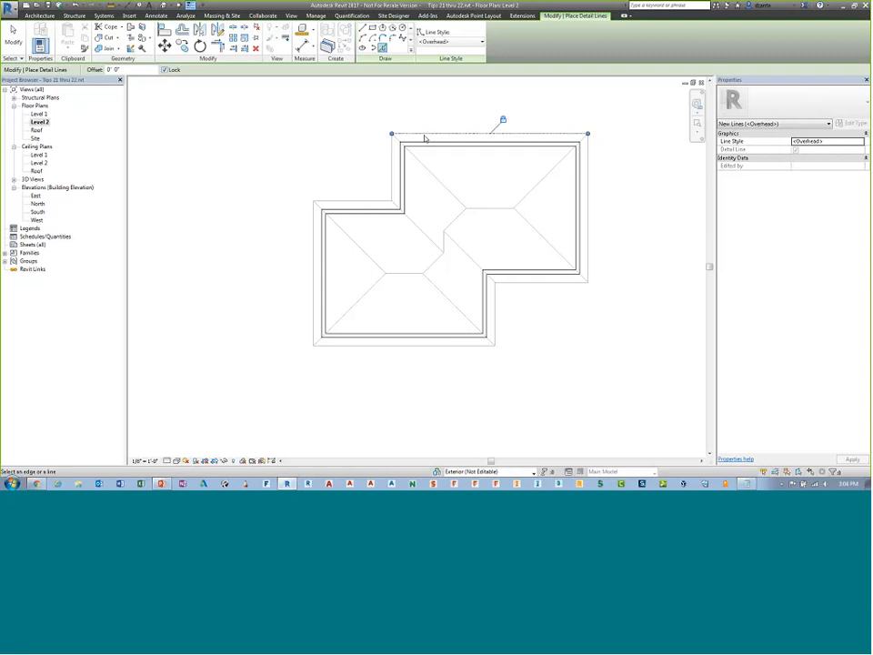
left_click(589, 190)
left_click(544, 284)
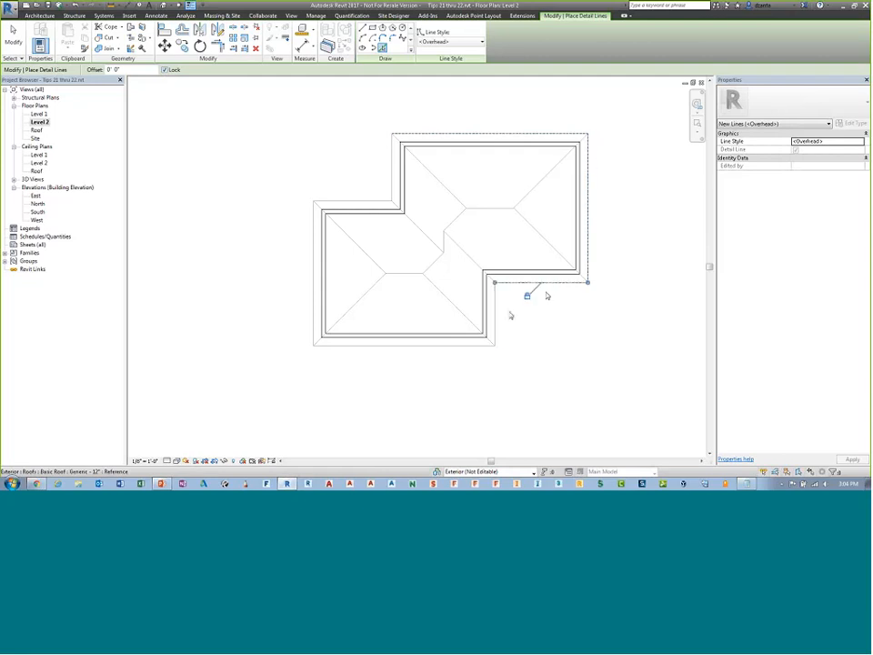
left_click(496, 334)
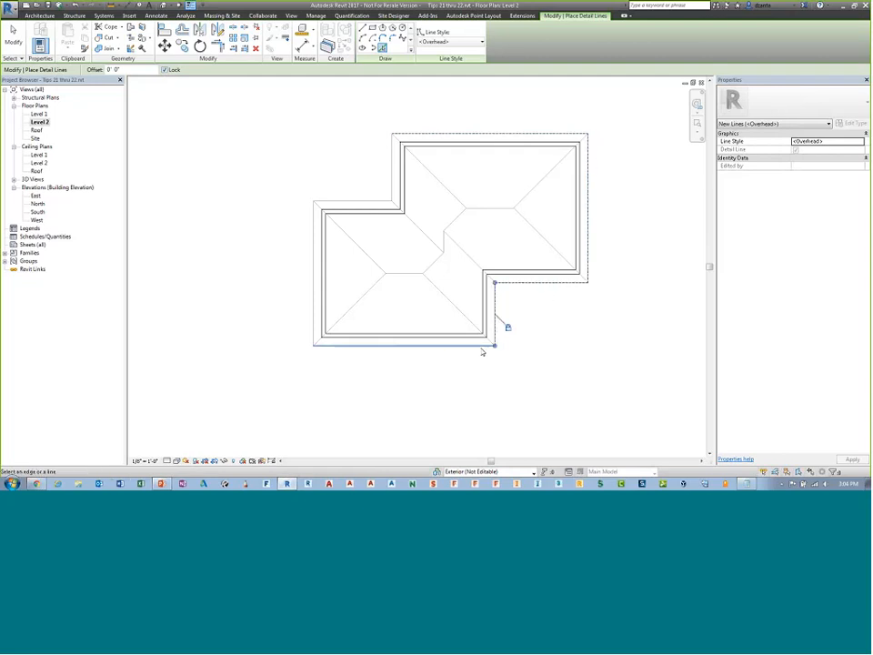
left_click(483, 347)
left_click(317, 232)
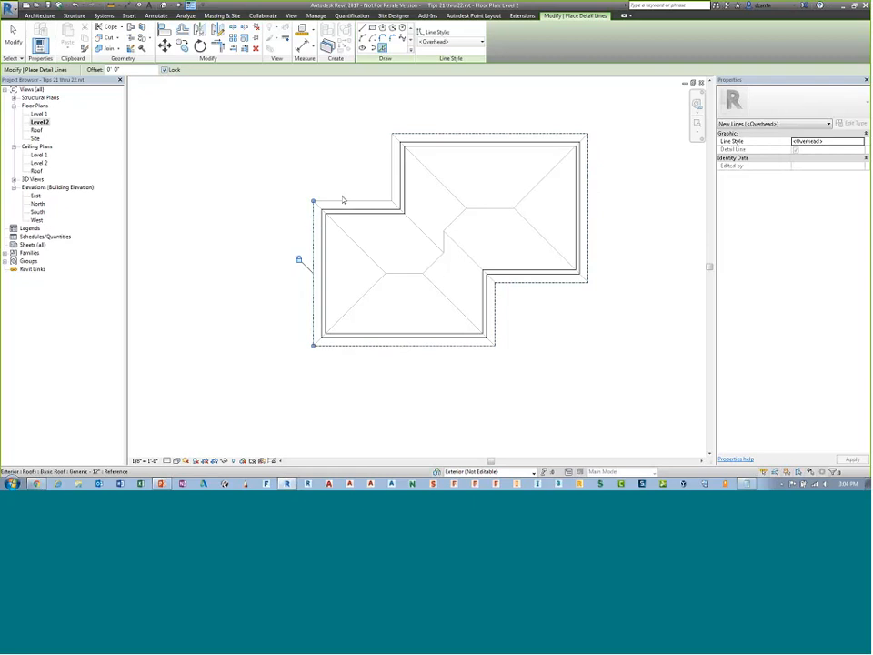
left_click(350, 201)
left_click(390, 164)
key("Escape")
key("Escape")
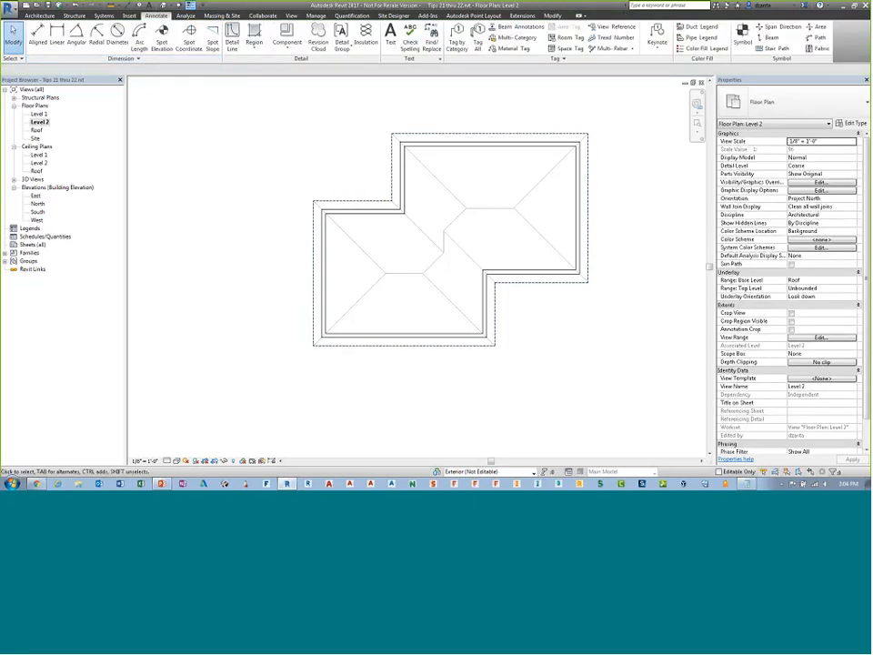
Set the Level 2 plan's underlay range to base level Level 1 and top level Level 2, and check an overhead line by selecting it
left_click(852, 280)
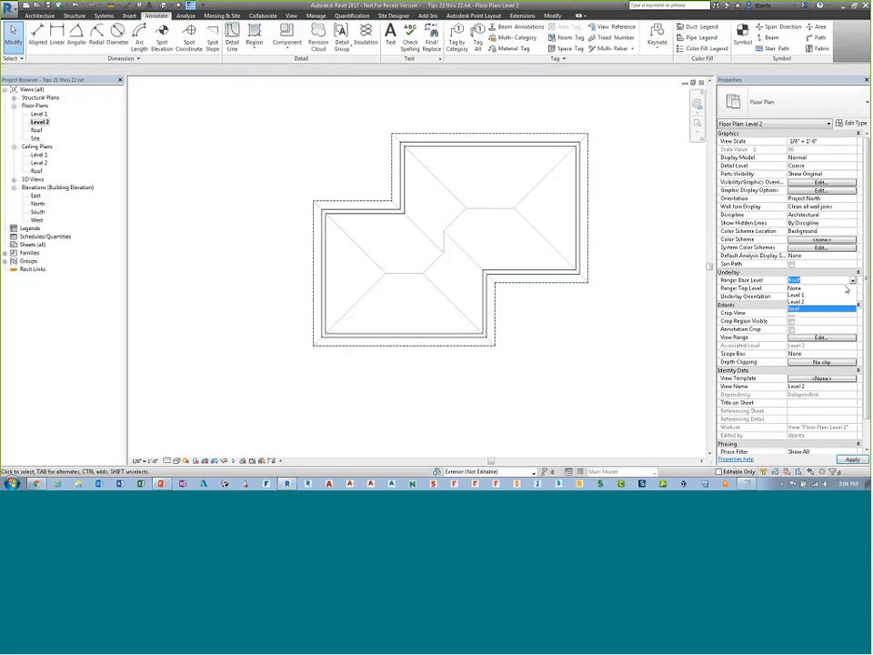
left_click(843, 297)
left_click(851, 459)
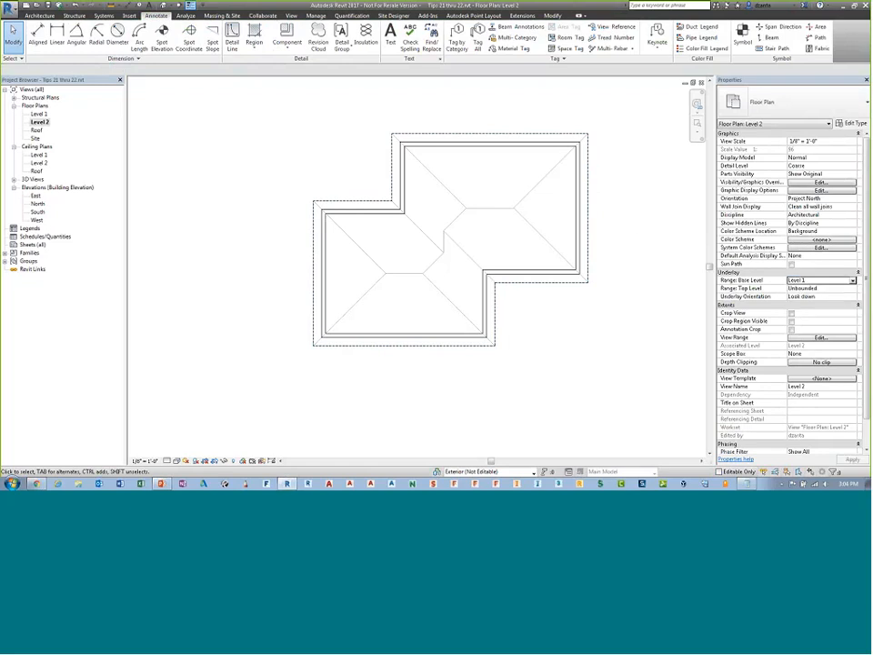
left_click(852, 288)
left_click(793, 303)
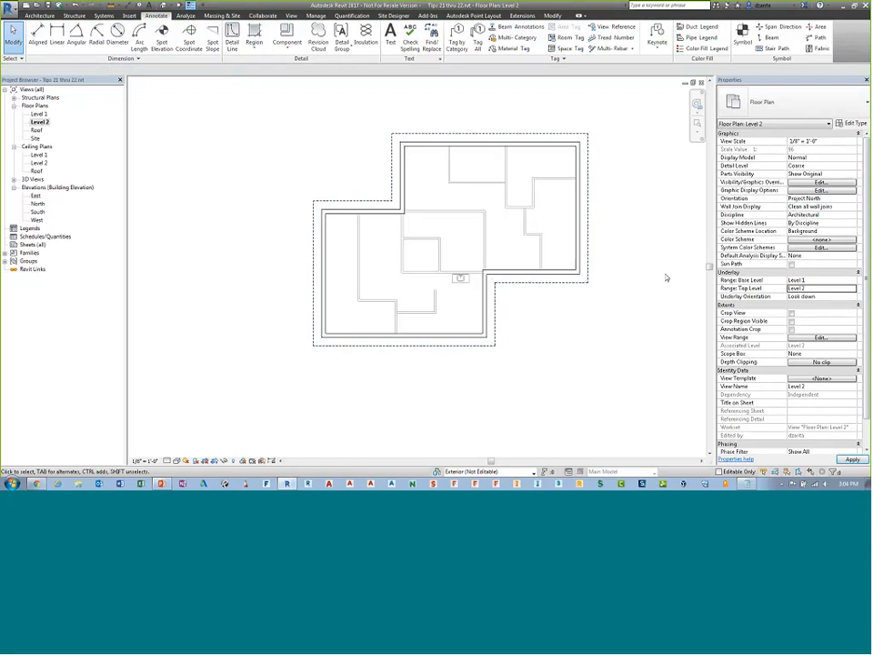
left_click(588, 152)
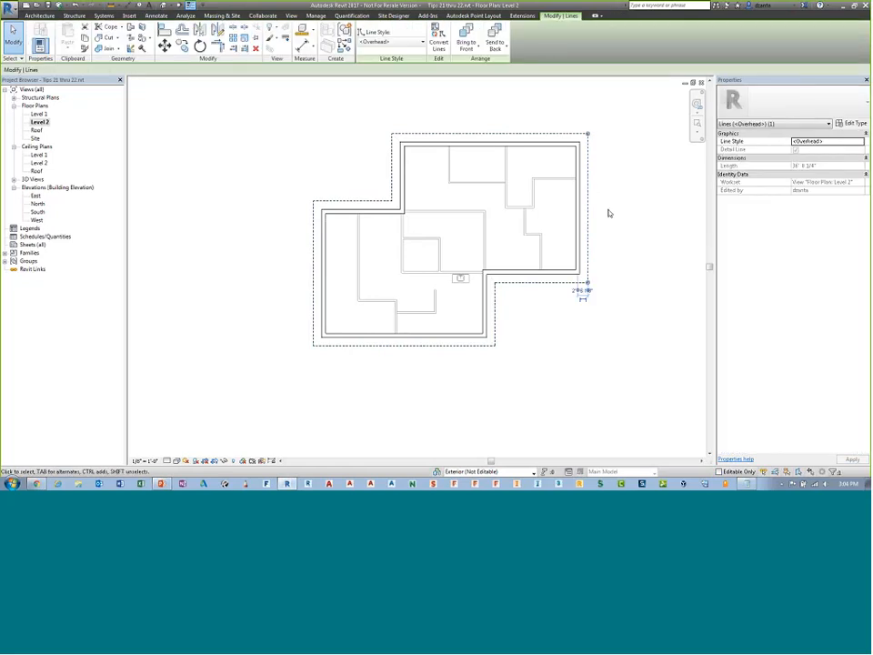
left_click(609, 213)
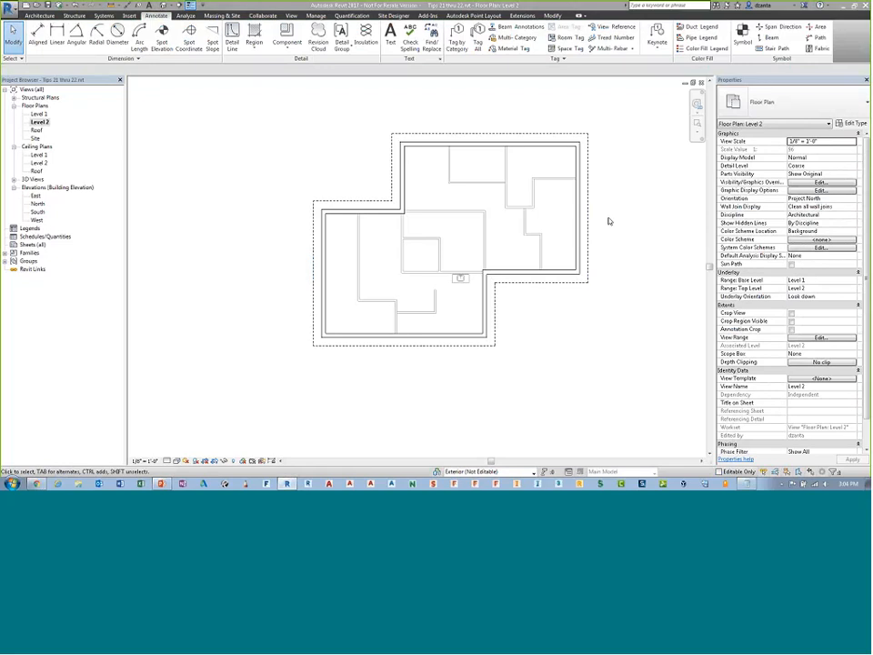
Switch to the PowerPoint slide show and advance to the first bullet of Tip #22, #23 & #24
key("alt+Tab")
left_click(506, 261)
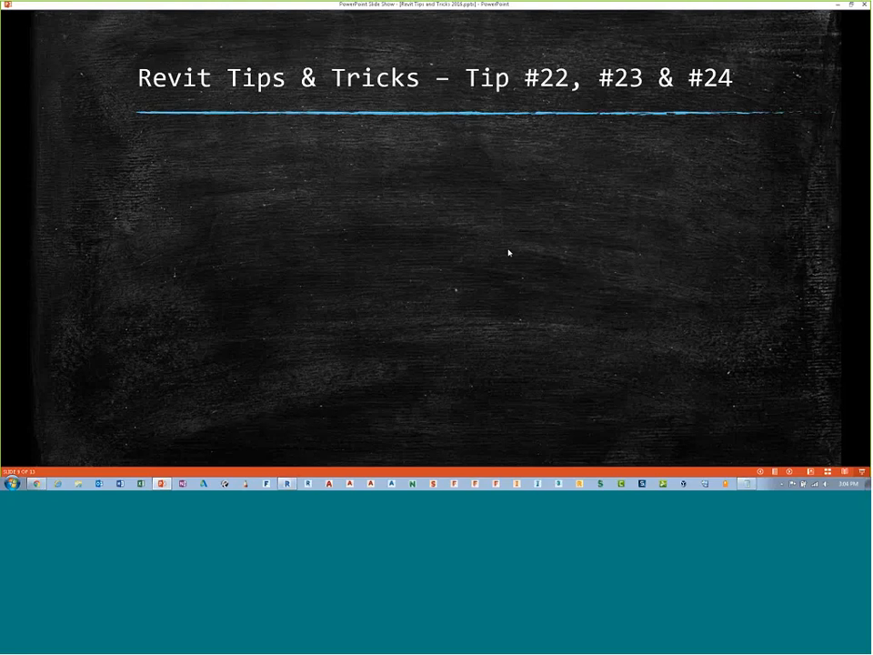
left_click(509, 252)
key("Right")
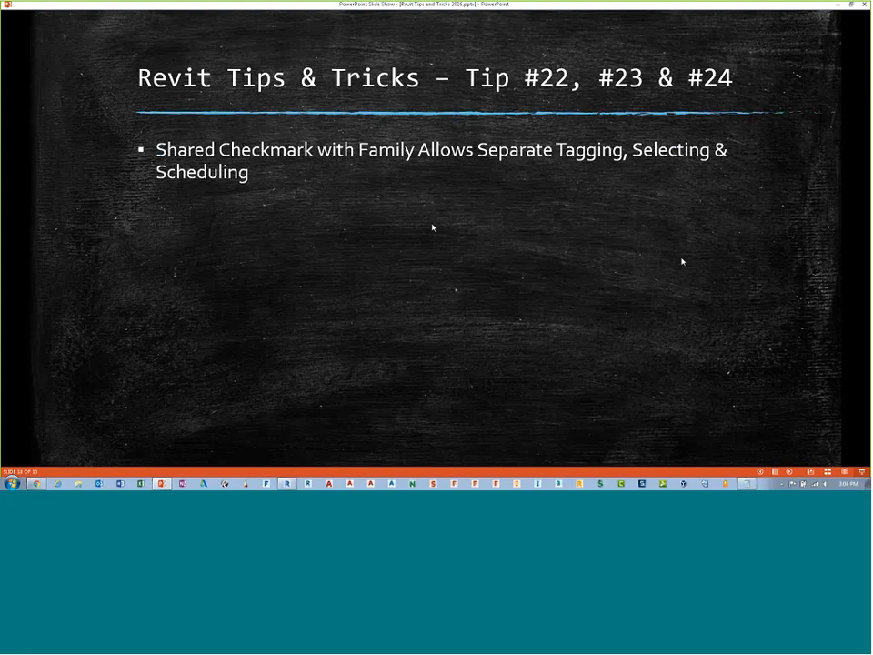
Return to Revit and close the Tips 21 thru 22 project without saving its changes
key("alt+Tab")
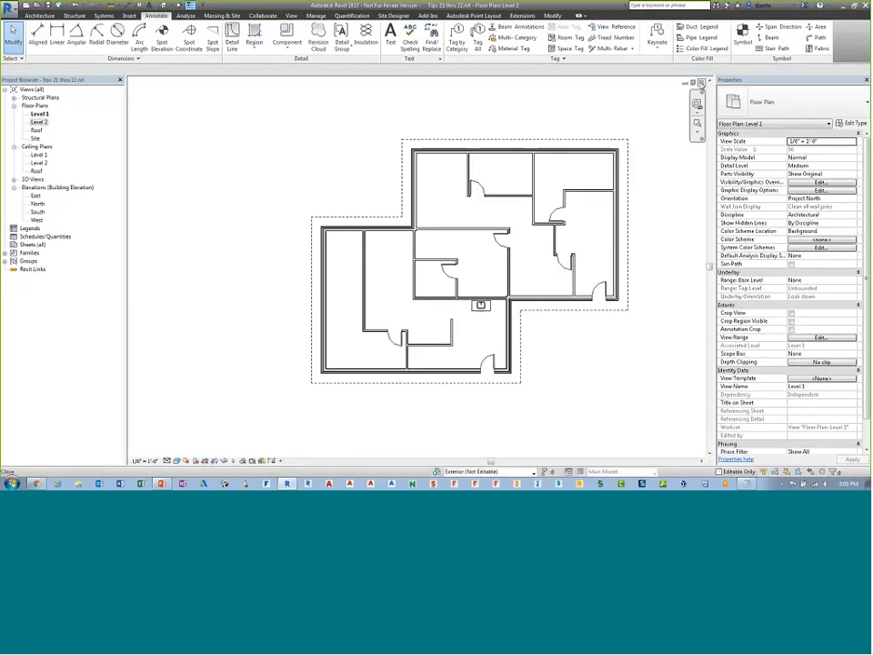
left_click(701, 84)
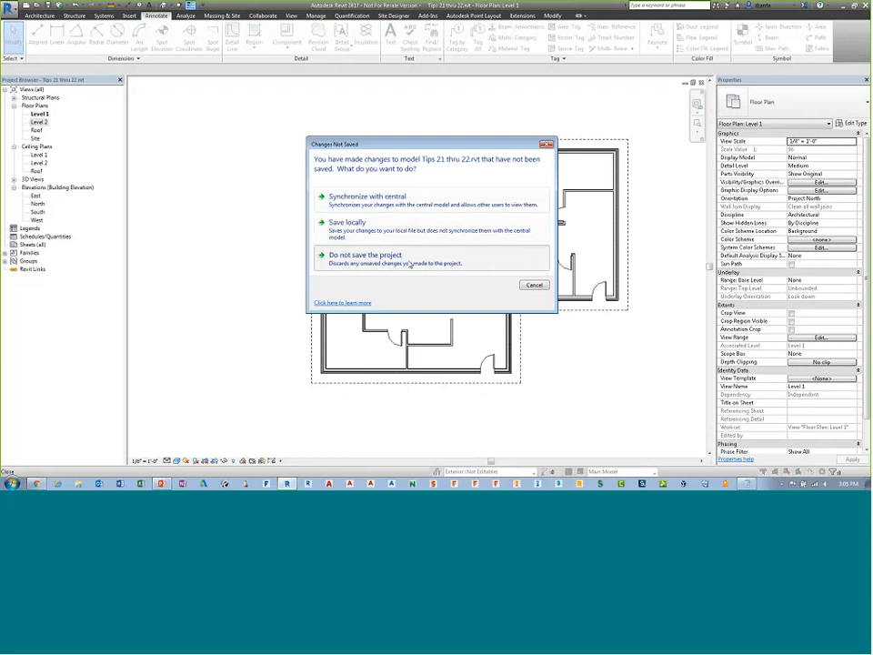
left_click(416, 262)
left_click(436, 229)
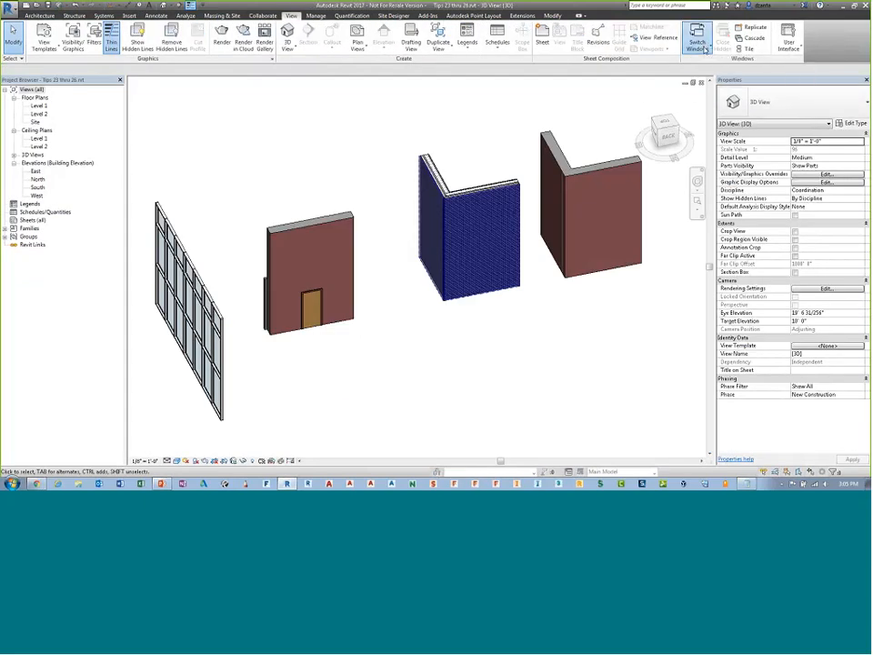
Open the project file Tips 21 thru 22.rvt from the Revit Tips and Tricks folder
left_click(704, 45)
left_click(669, 48)
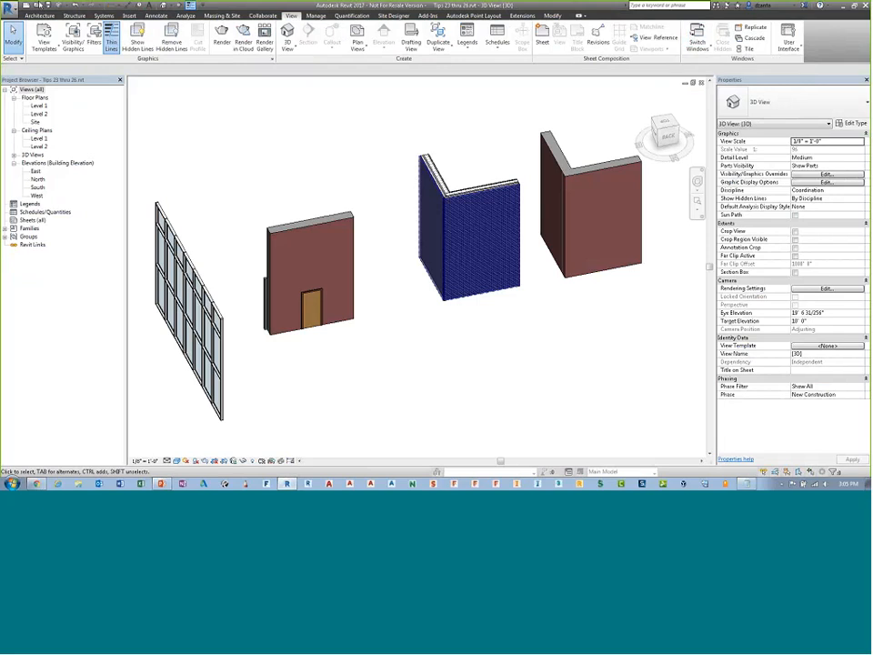
left_click(28, 5)
left_click(496, 279)
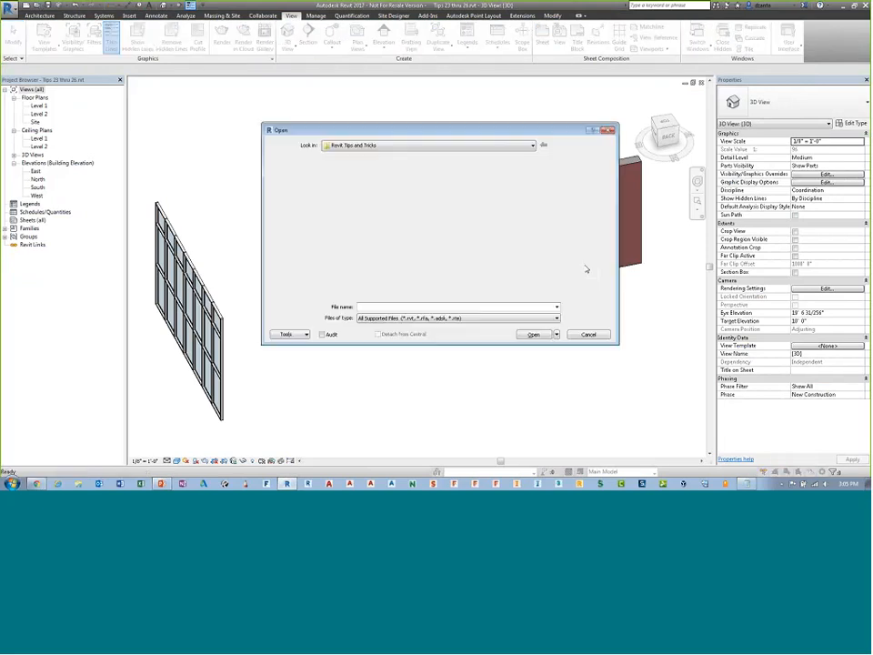
left_click(356, 245)
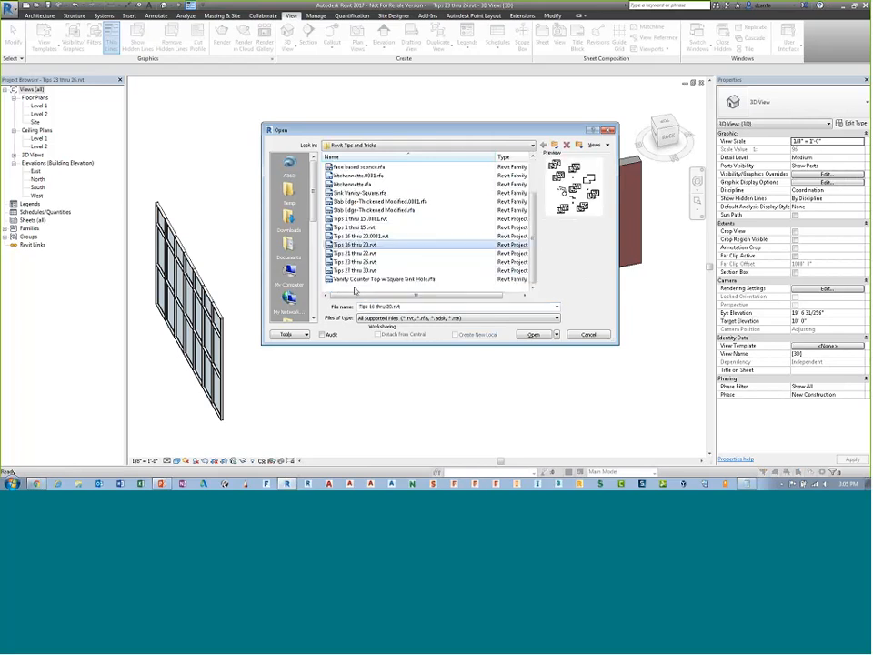
left_click(354, 253)
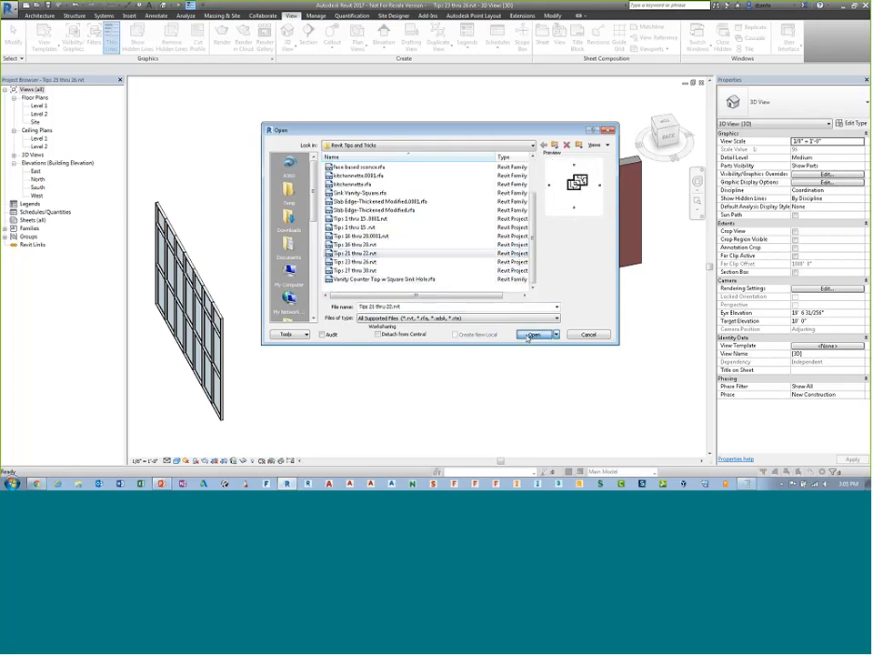
left_click(528, 335)
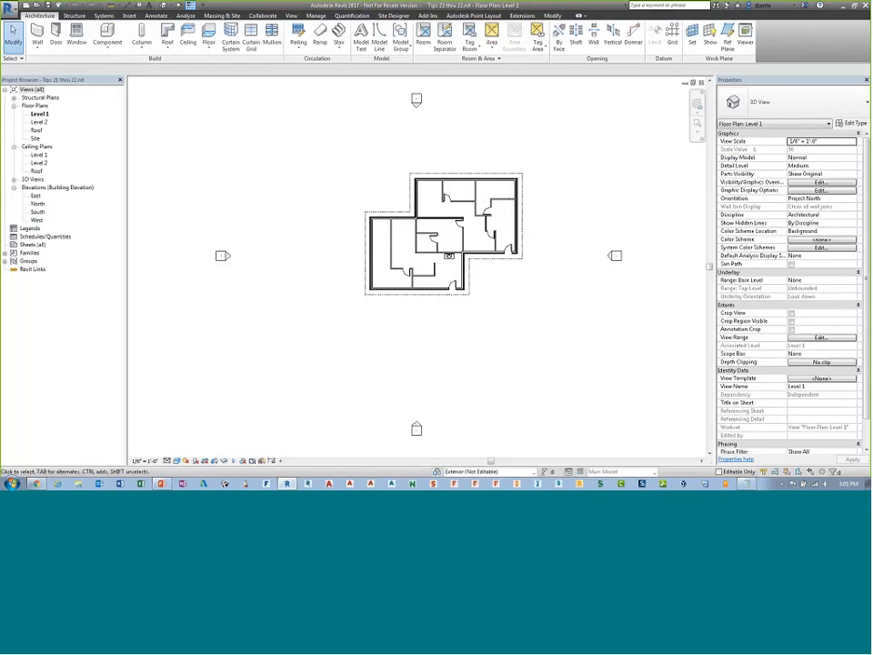
Tag the kitchennette casework on the Level 1 plan by category with a horizontal attached-end leader
key("alt+Tab")
key("alt+Tab")
scroll(446, 250, "up", 4)
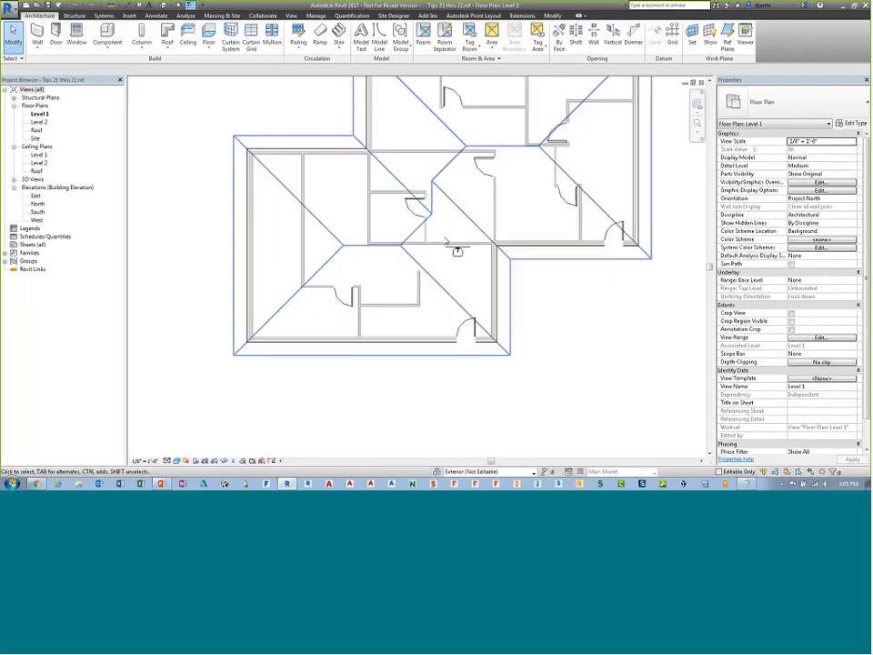
scroll(445, 240, "up", 5)
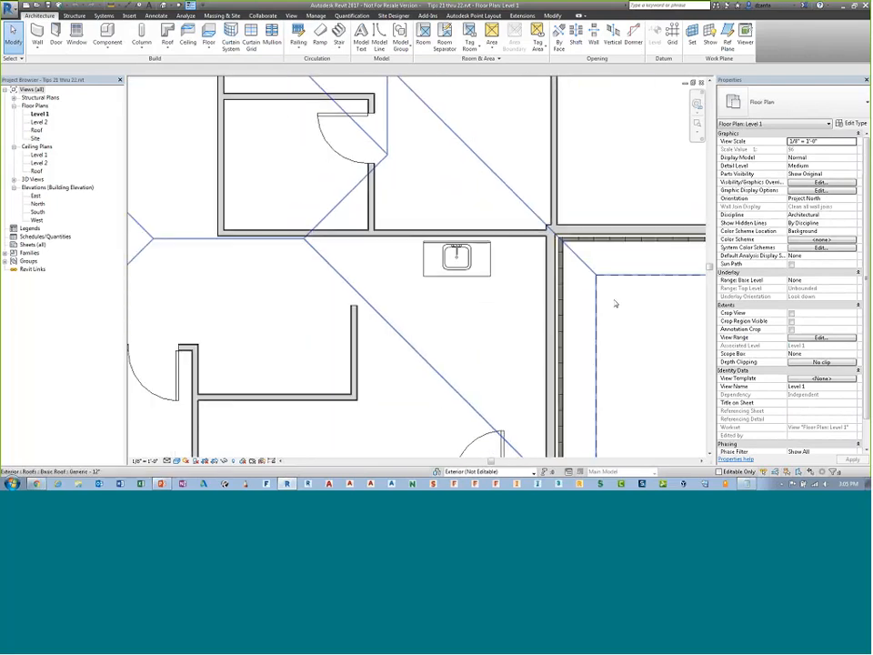
middle_click_drag(504, 273, 615, 303)
scroll(615, 303, "up", 1)
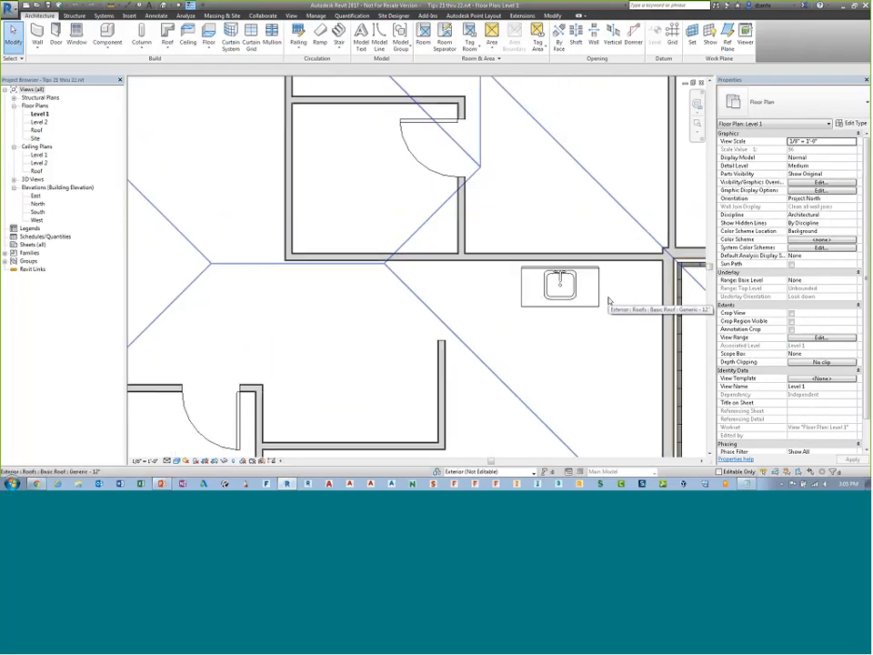
scroll(609, 301, "up", 1)
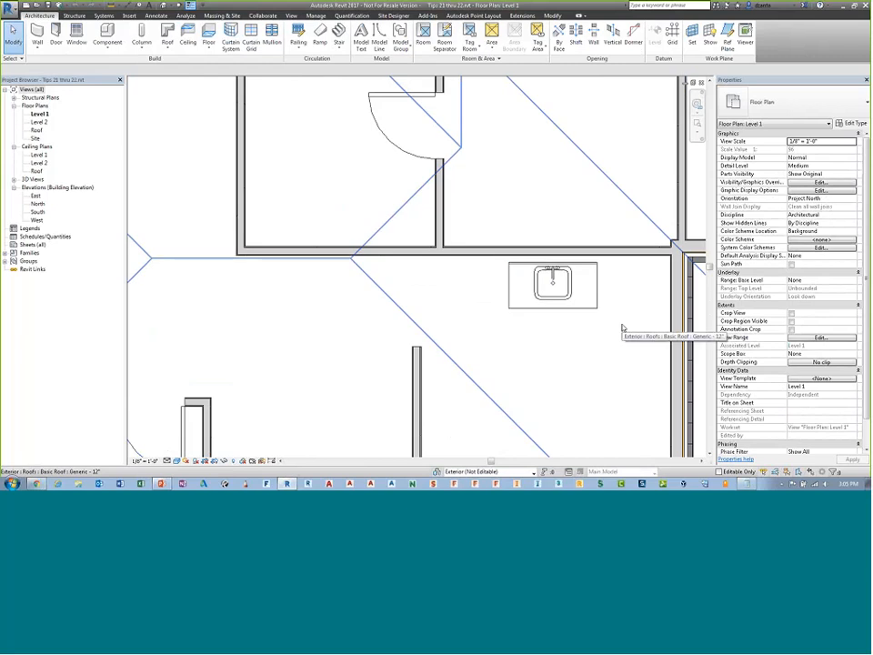
middle_click_drag(620, 325, 457, 252)
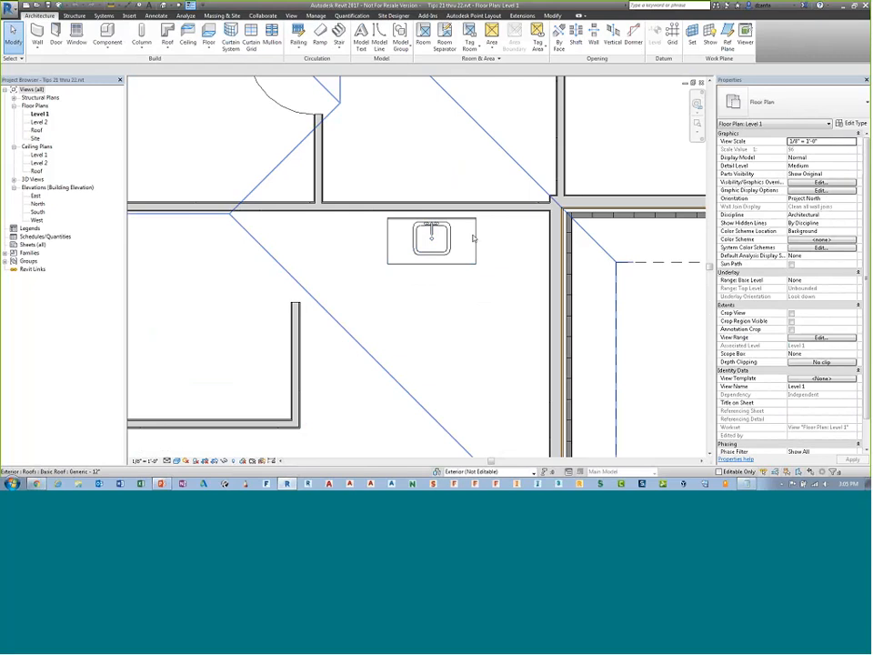
left_click(162, 17)
left_click(455, 41)
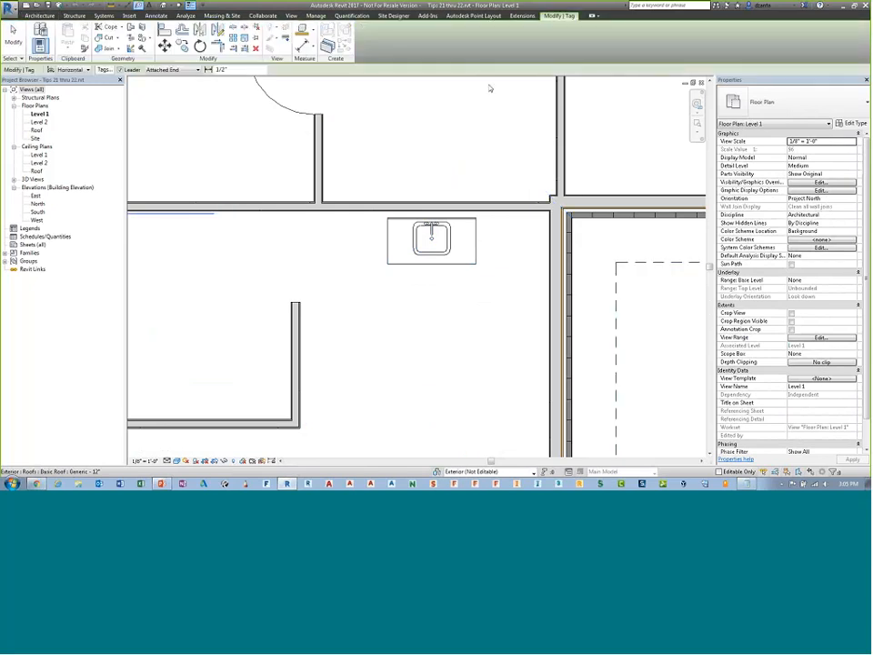
left_click(477, 251)
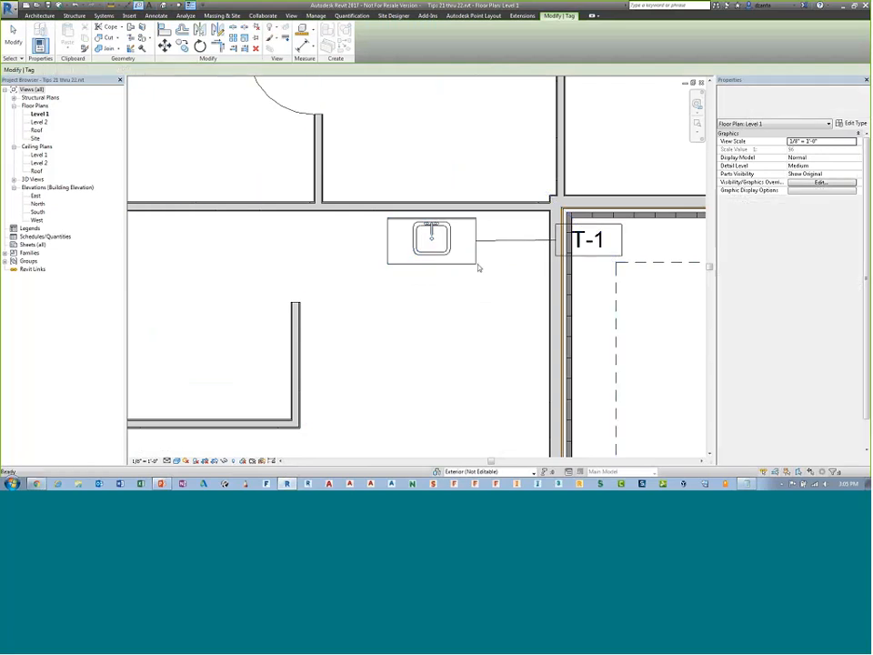
key("Escape")
key("Escape")
Examine the type properties of the kitchennette casework, including its Type Mark, and leave them as they are
left_click(472, 261)
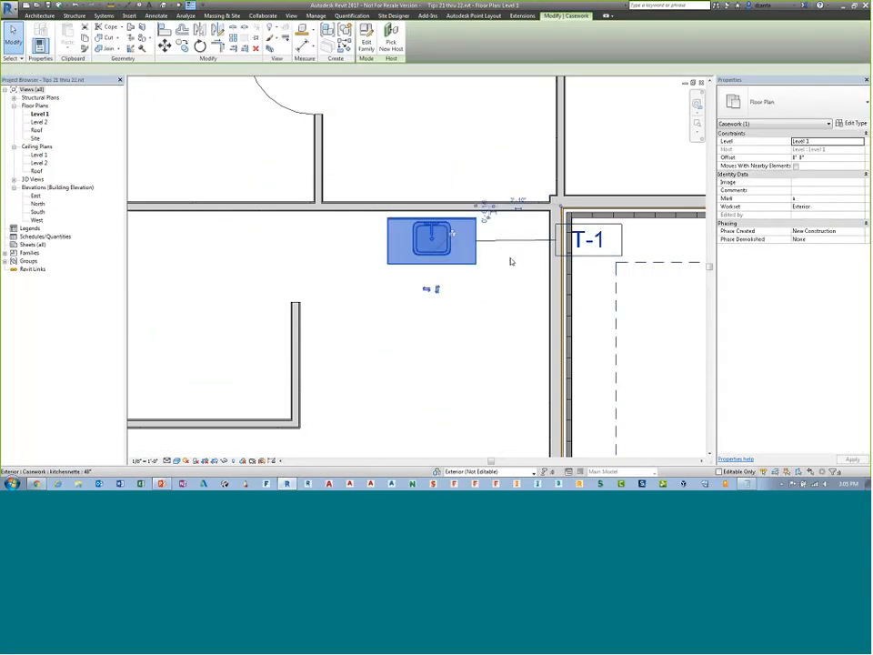
left_click(852, 123)
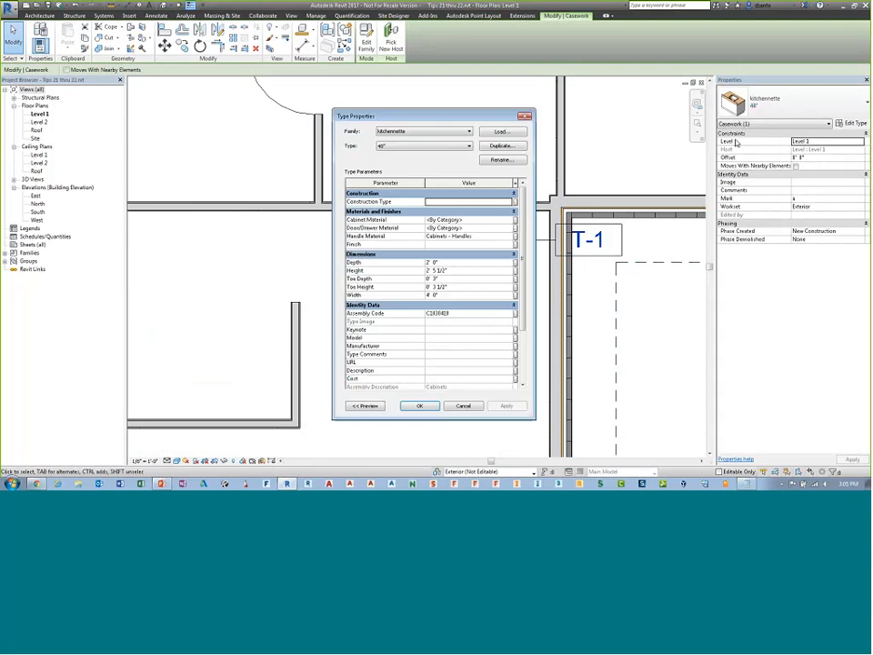
scroll(517, 361, "down", 3)
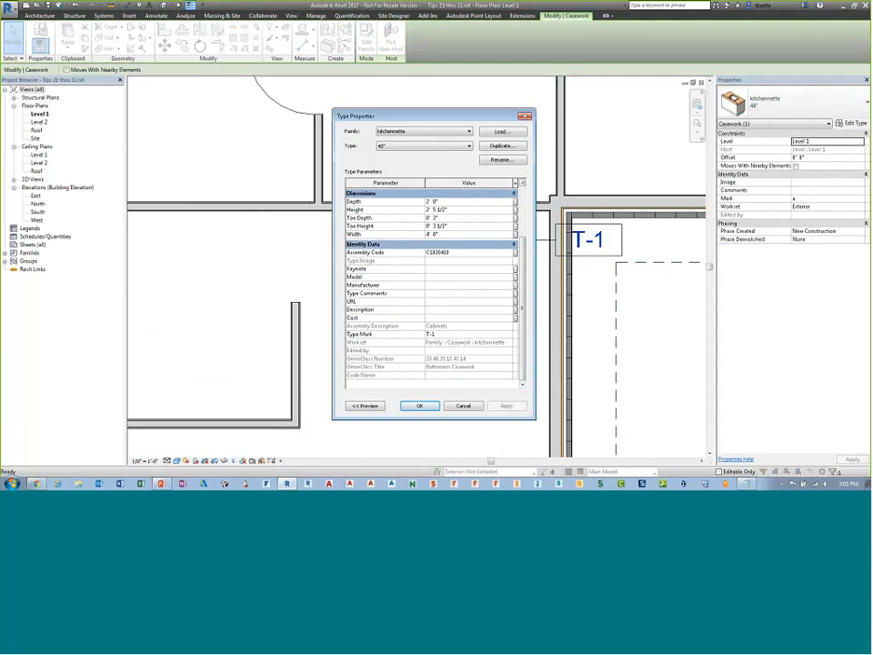
left_click(419, 405)
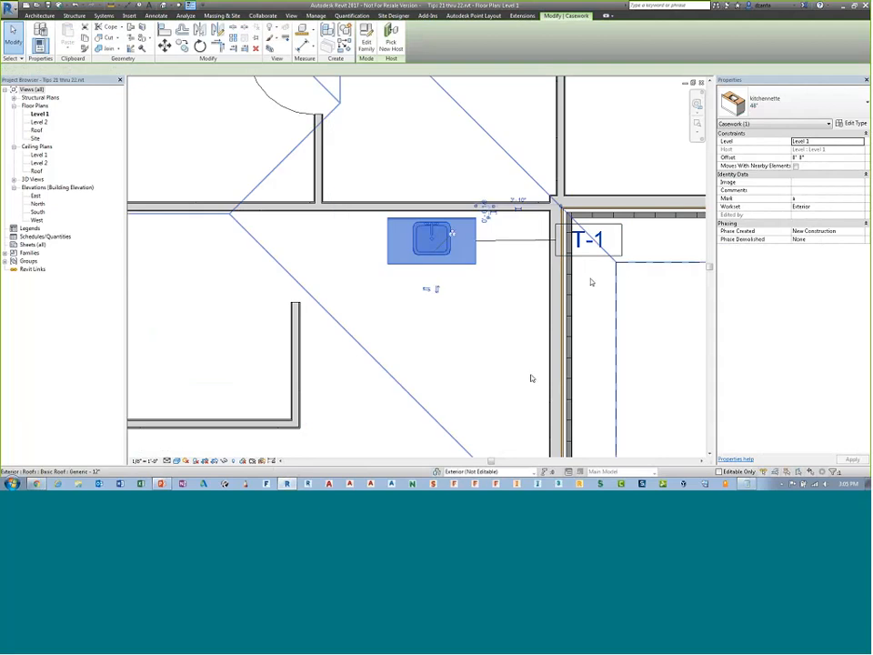
key("Escape")
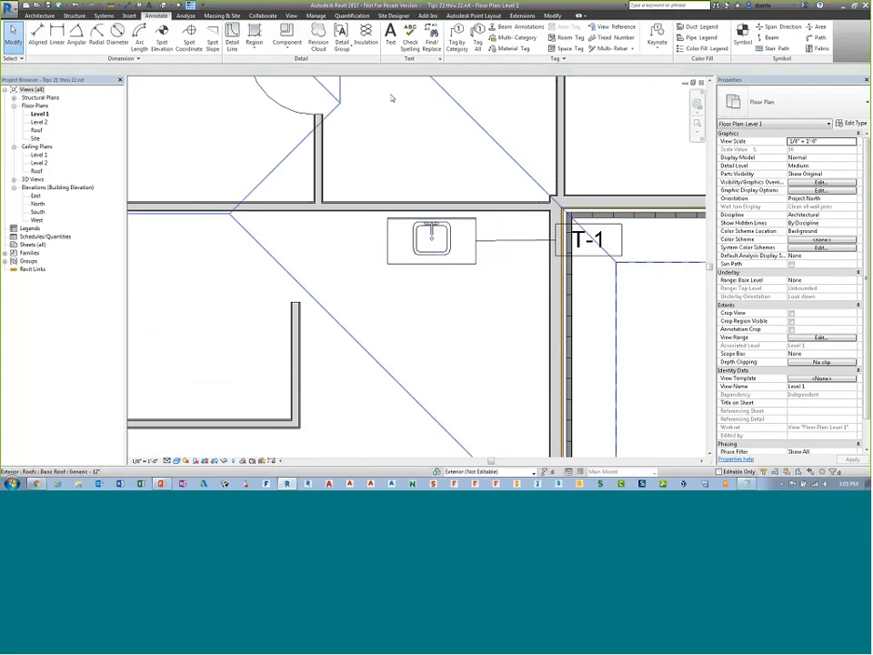
Open the kitchennette casework family for editing, and from it open the nested Sink Vanity-Square family
left_click(456, 37)
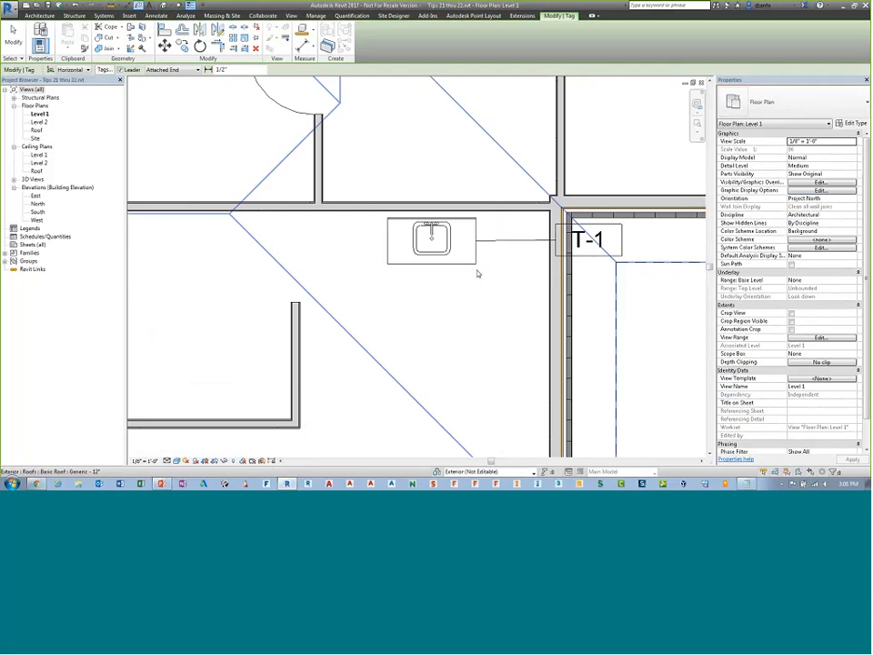
key("Escape")
left_click(465, 224)
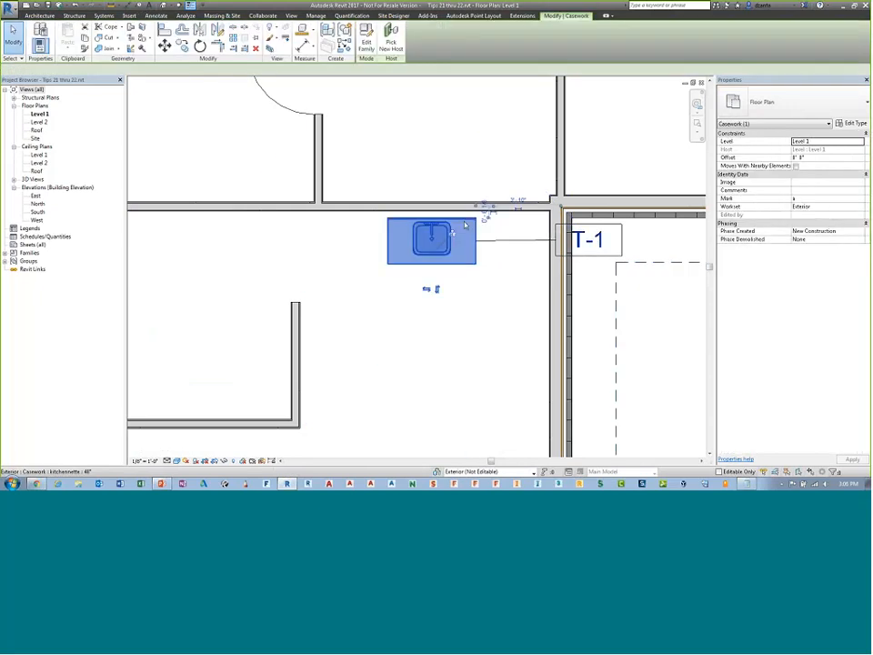
left_click(367, 41)
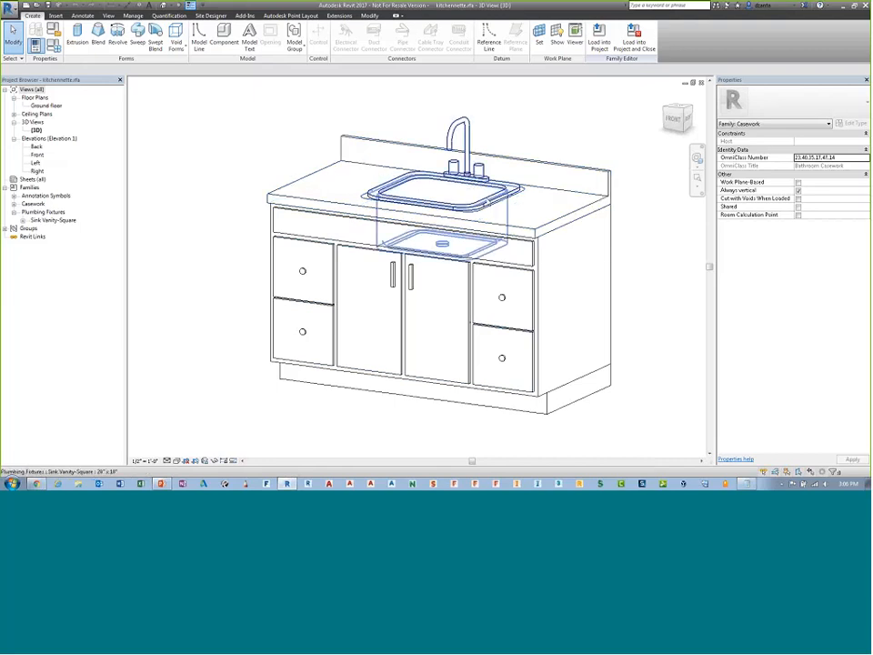
left_click(487, 202)
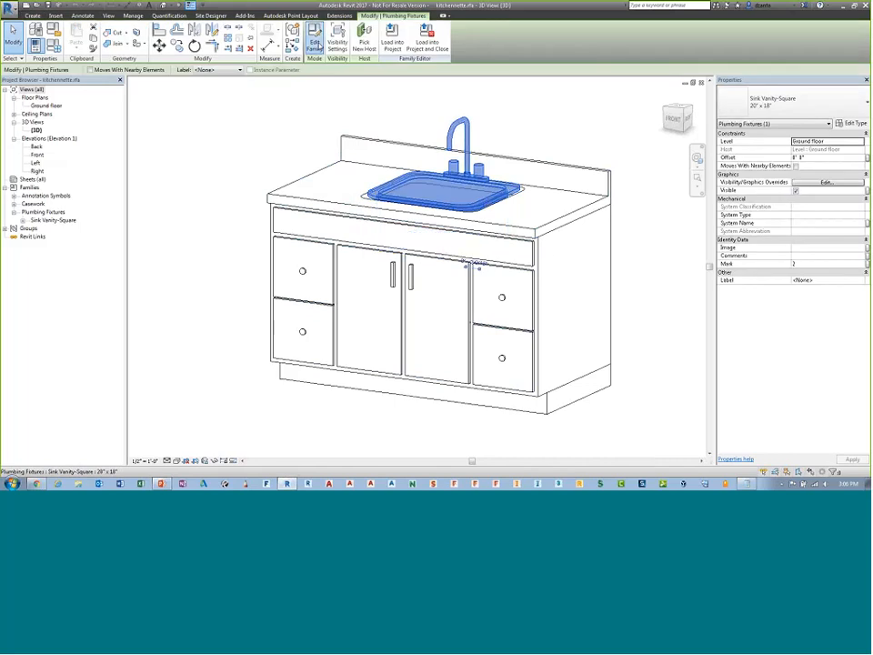
left_click(315, 42)
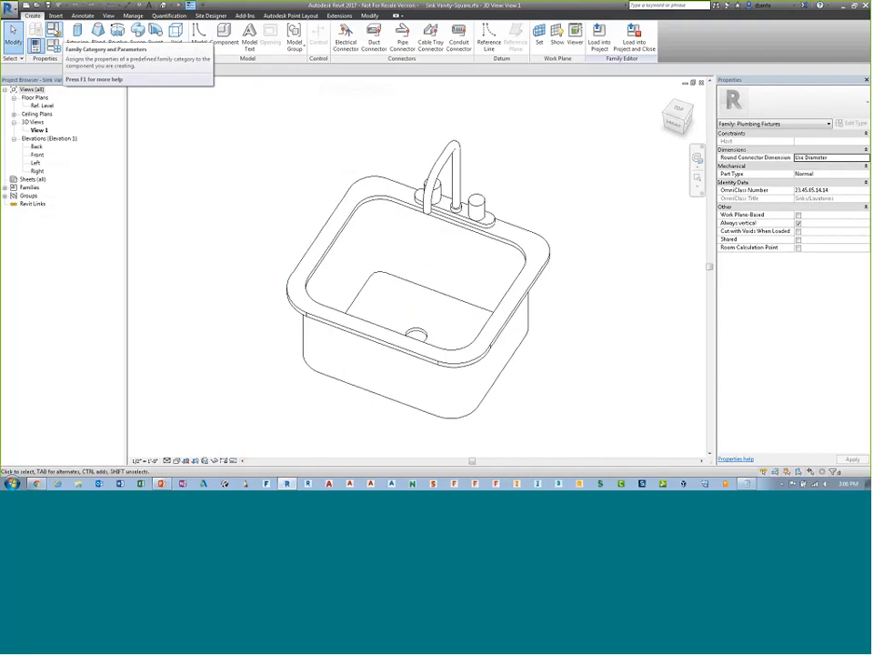
Make the Sink Vanity-Square family shared in its family category and parameters
left_click(53, 44)
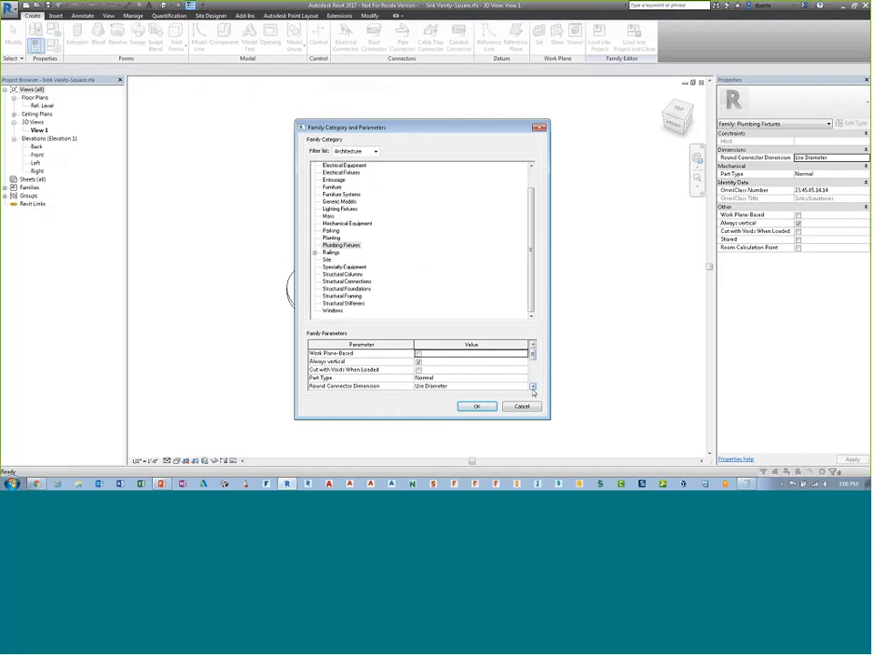
left_click(533, 387)
left_click(533, 386)
left_click(532, 386)
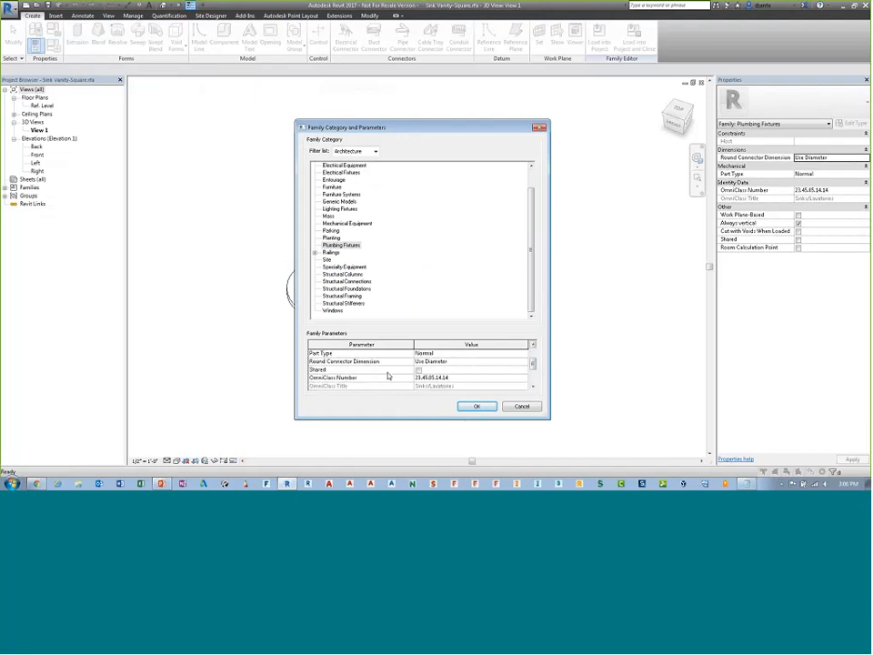
left_click(477, 406)
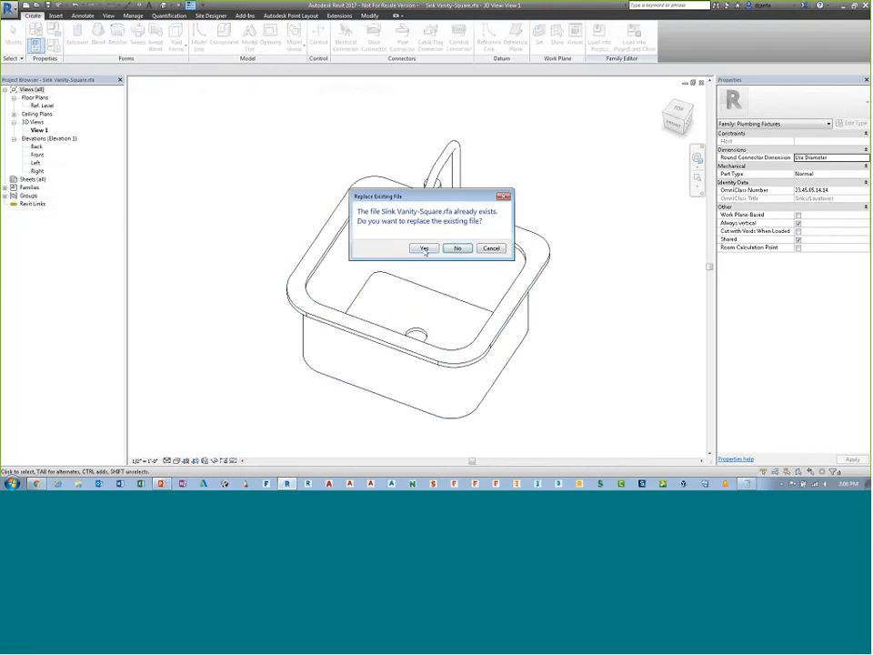
Save the sink family over its existing file and load it into kitchennette.rfa, overwriting the nested version
left_click(424, 248)
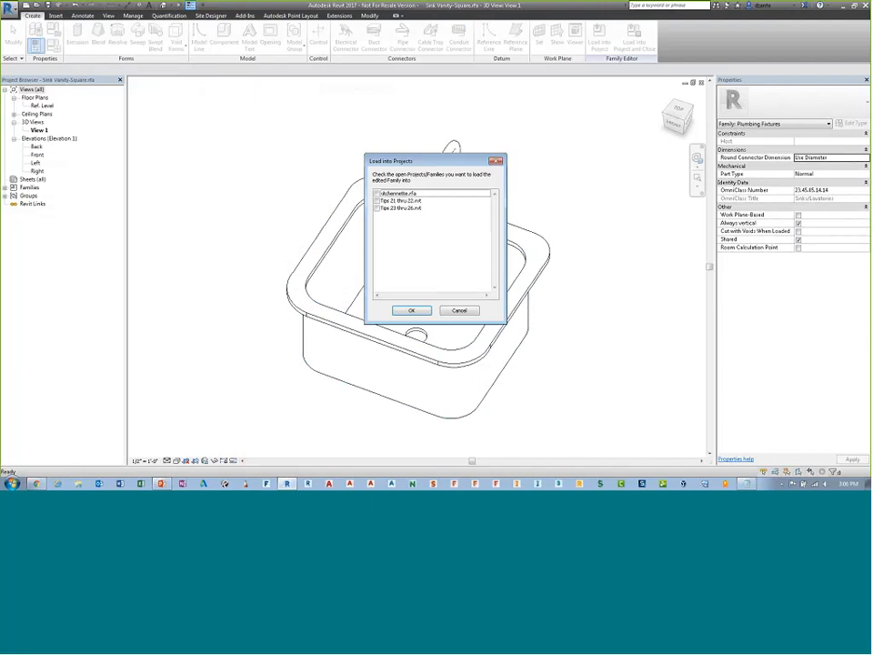
left_click(377, 194)
left_click(411, 310)
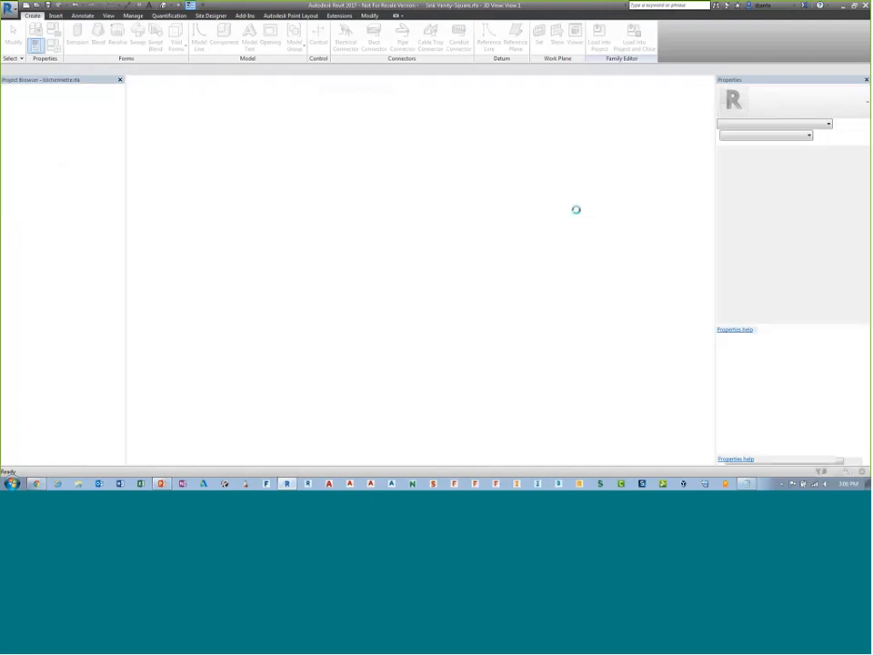
left_click(467, 221)
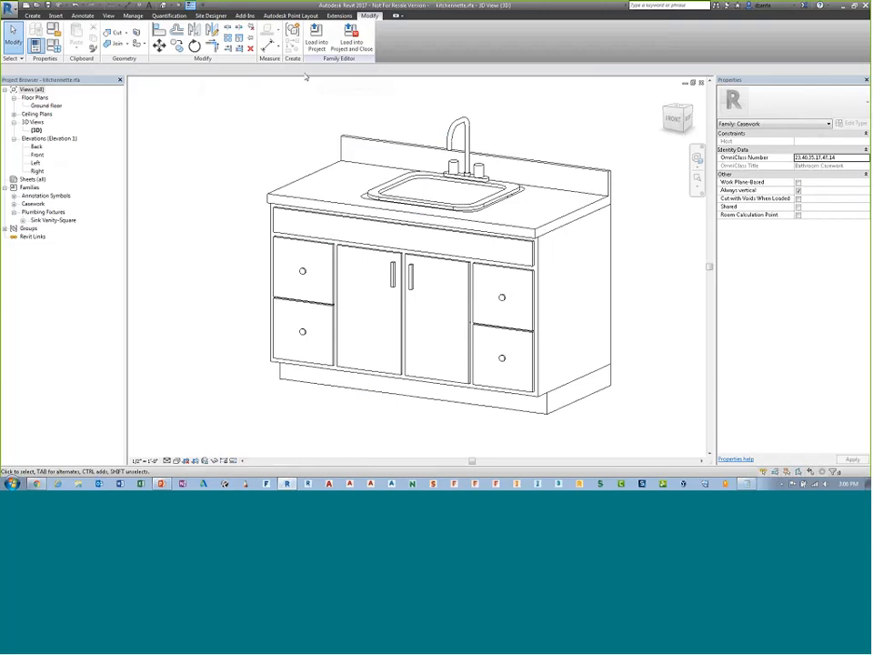
Save kitchennette.rfa over its existing file and reload it into Tips 21 thru 22.rvt, making the family editable there
key("ctrl+s")
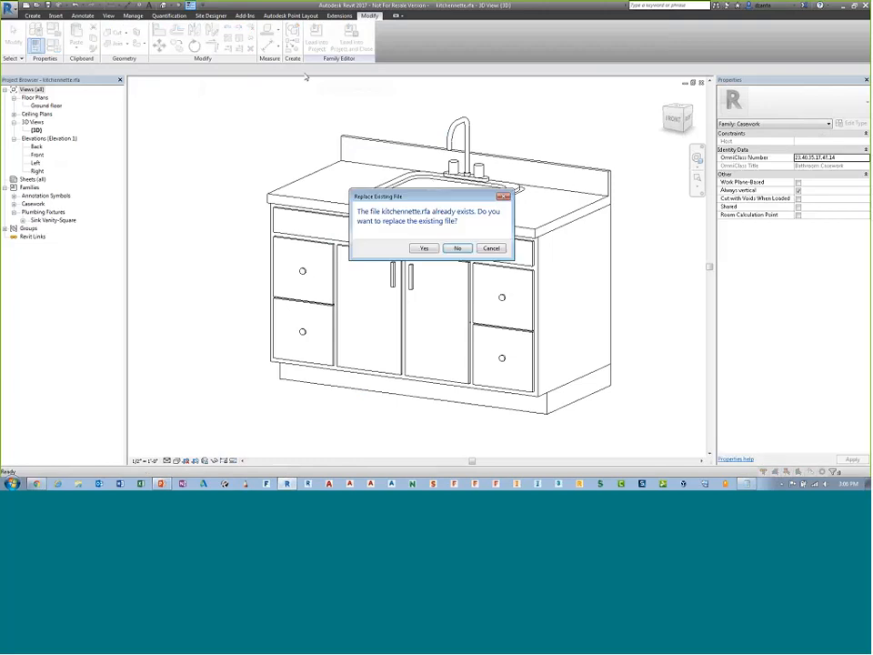
left_click(424, 247)
left_click(316, 39)
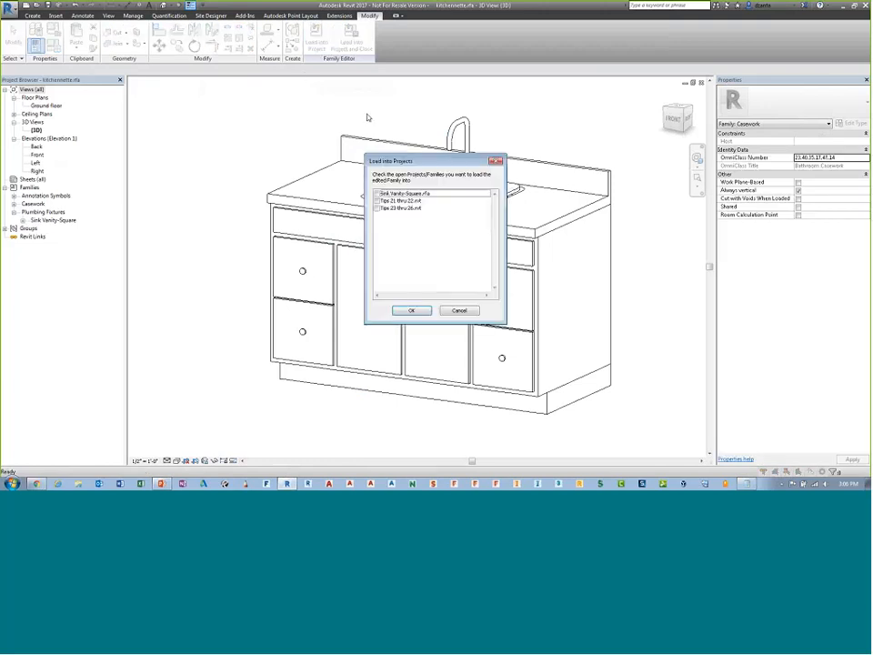
left_click(379, 201)
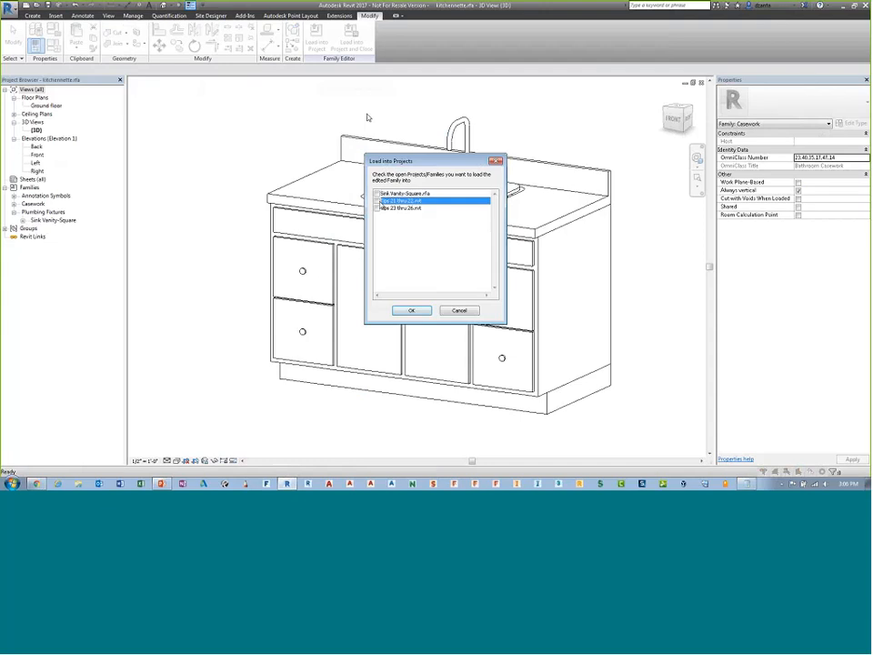
left_click(411, 310)
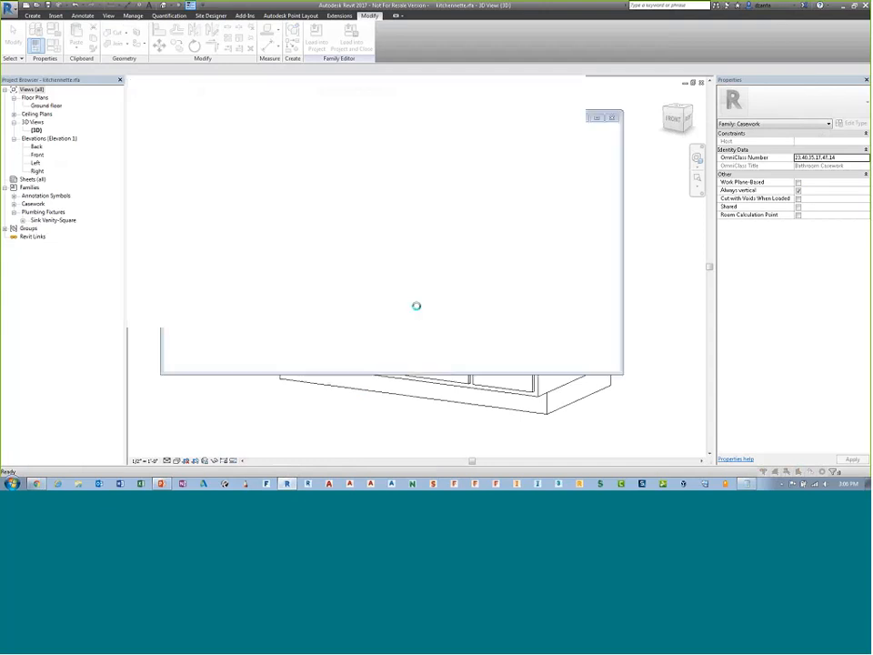
left_click(440, 221)
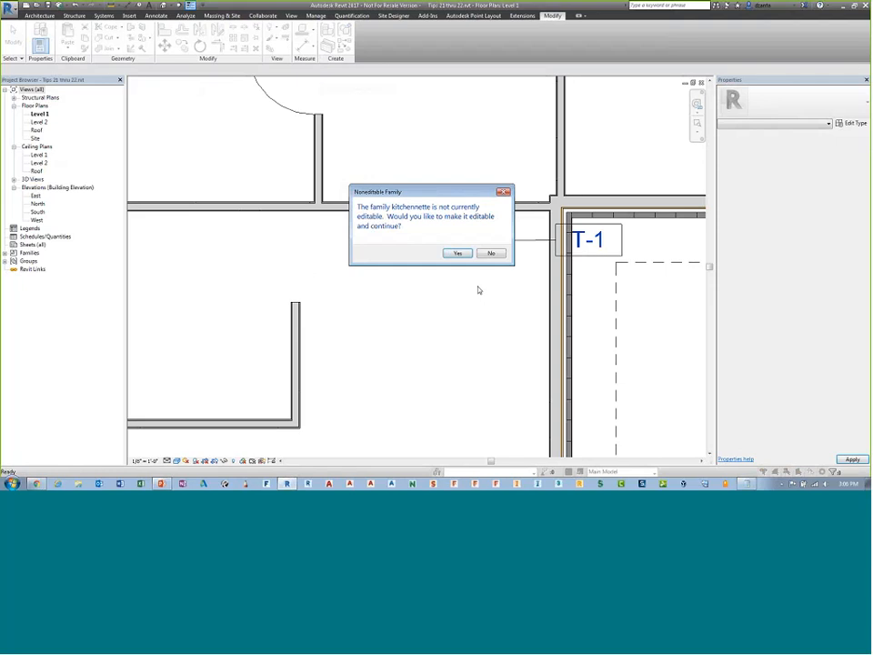
left_click(481, 254)
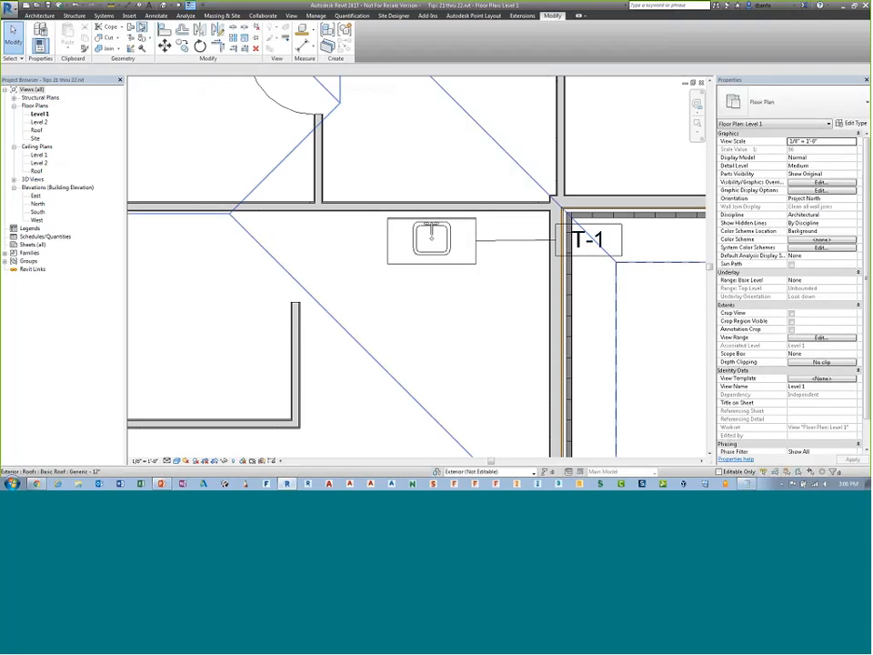
Begin tagging the nested sink on the plan by category, and choose to load a plumbing fixture tag
left_click(157, 16)
left_click(359, 27)
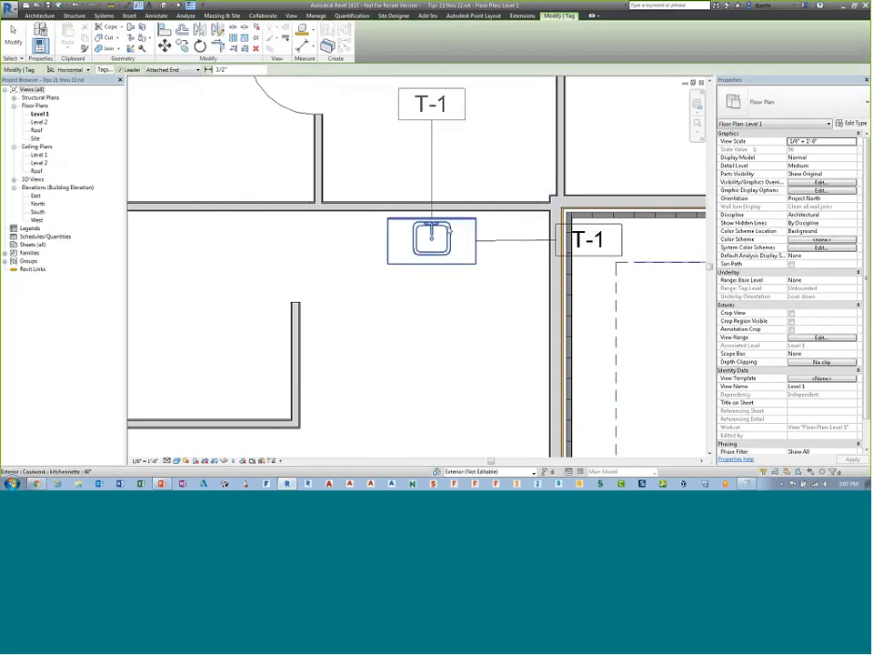
left_click(449, 231)
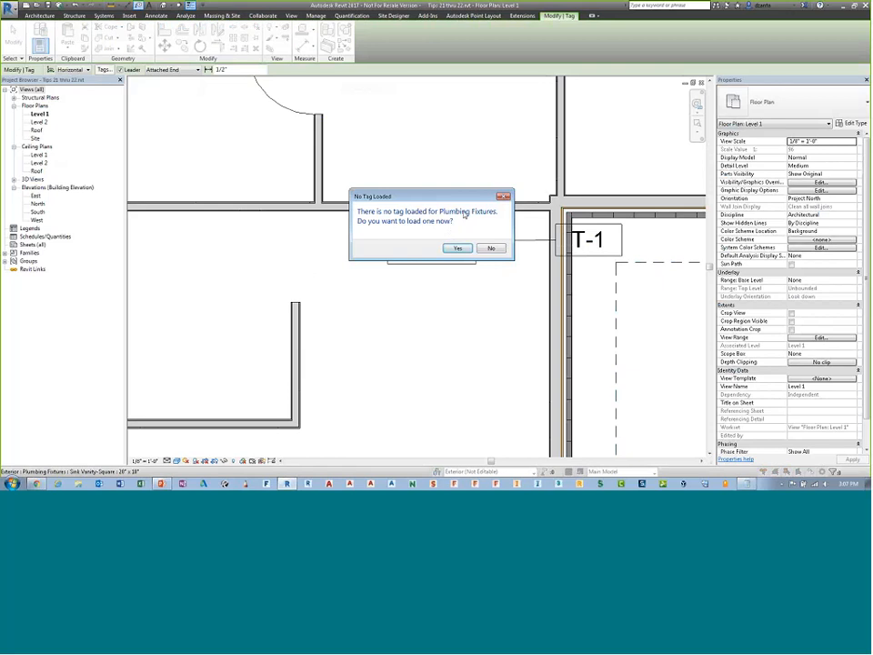
left_click(491, 248)
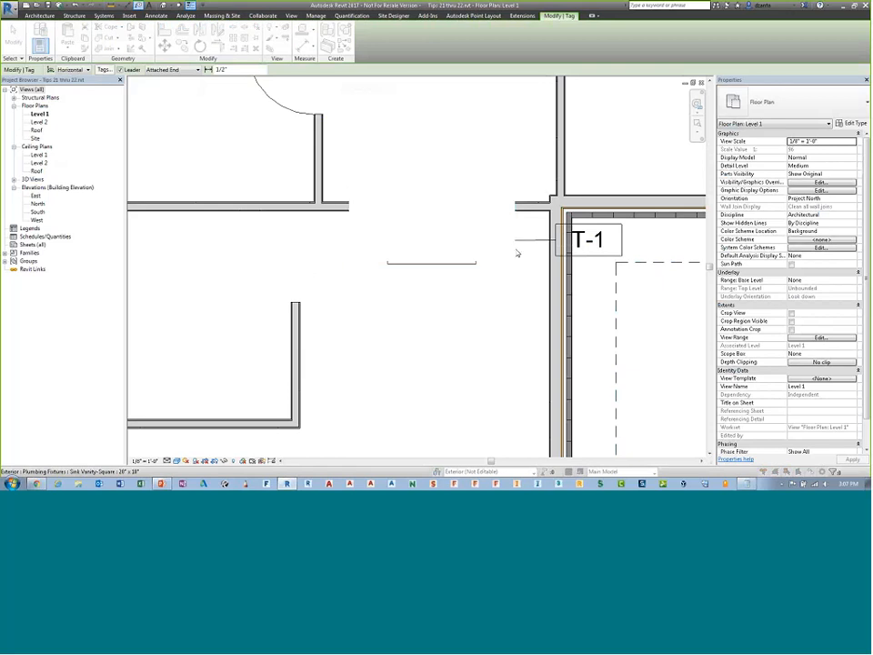
Search the Annotations library's Pipe, Mechanical and Architectural folders for a plumbing fixture tag, and leave without loading a family
double_click(332, 191)
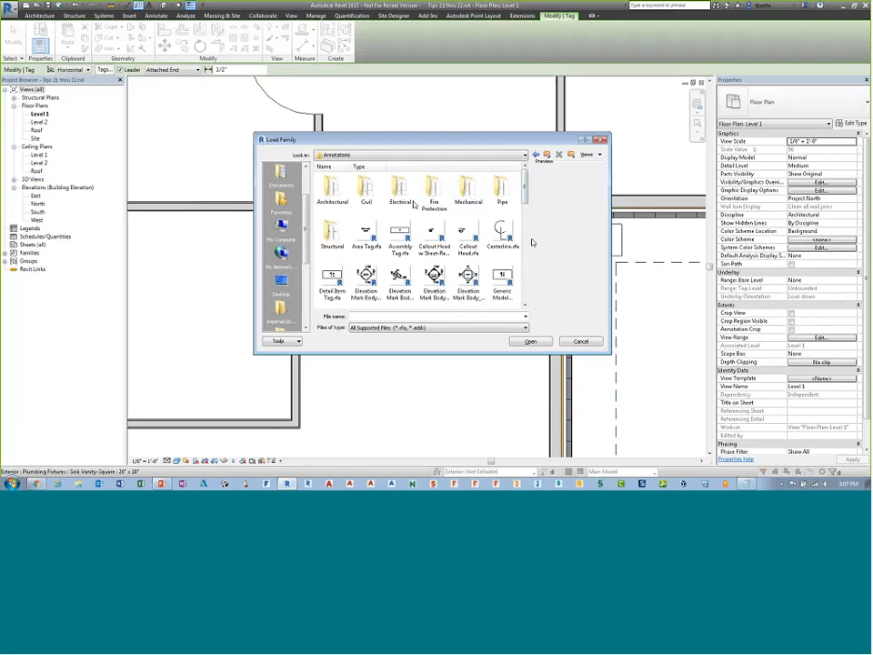
scroll(525, 196, "down", 1)
double_click(503, 190)
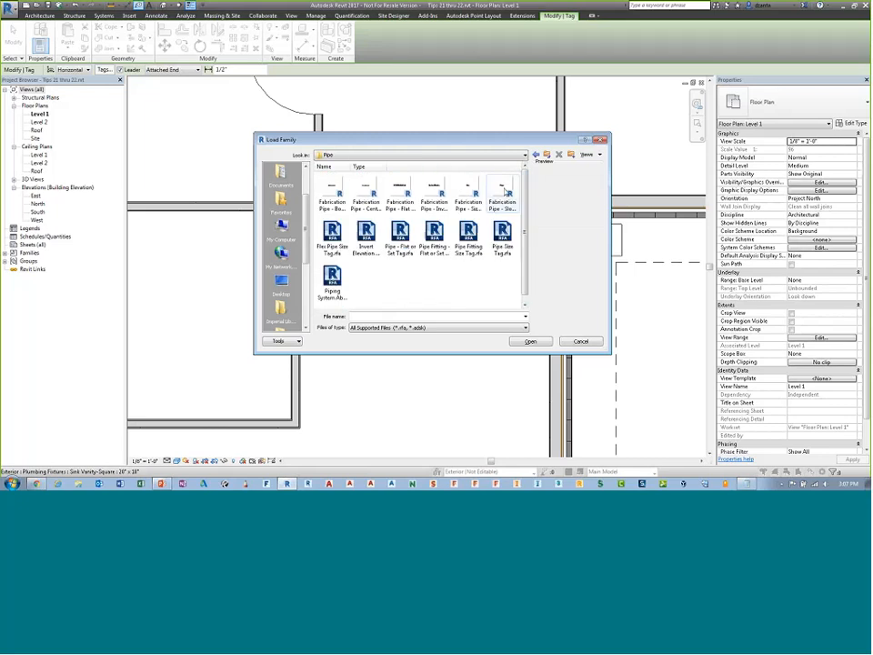
left_click(545, 155)
mouse_move(525, 203)
left_mouse_down()
mouse_move(526, 244)
mouse_move(527, 186)
left_mouse_up()
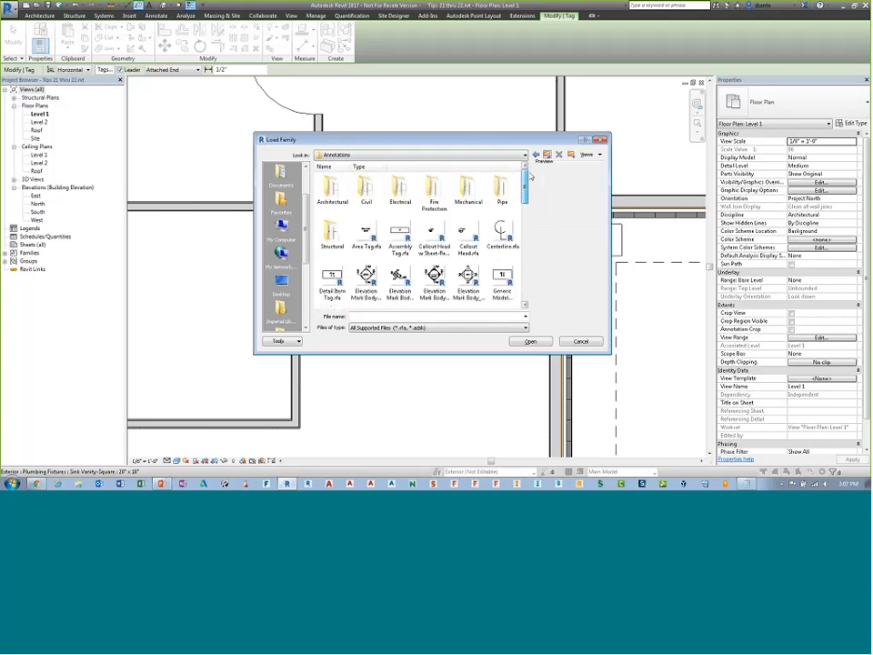
double_click(467, 191)
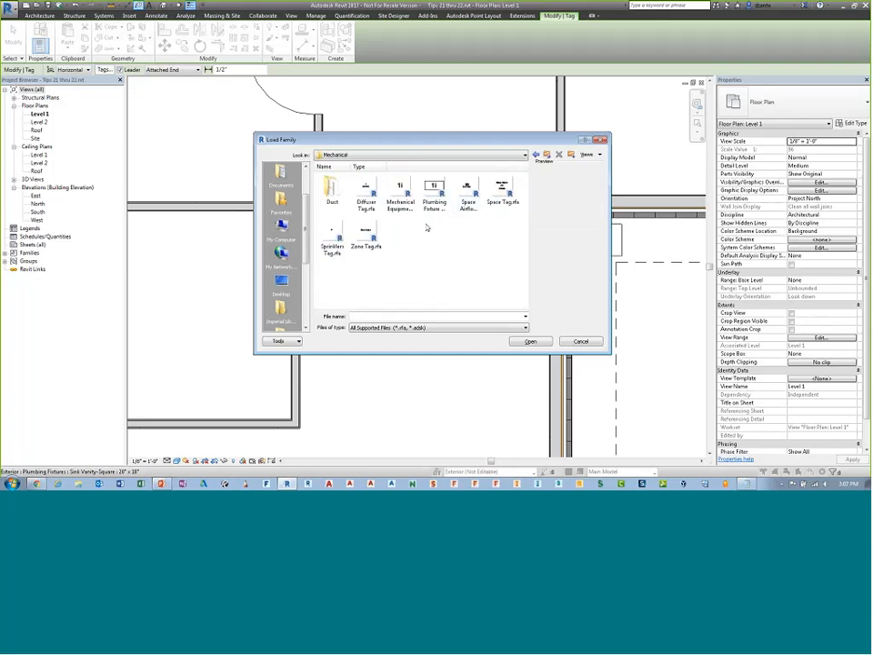
left_click(545, 155)
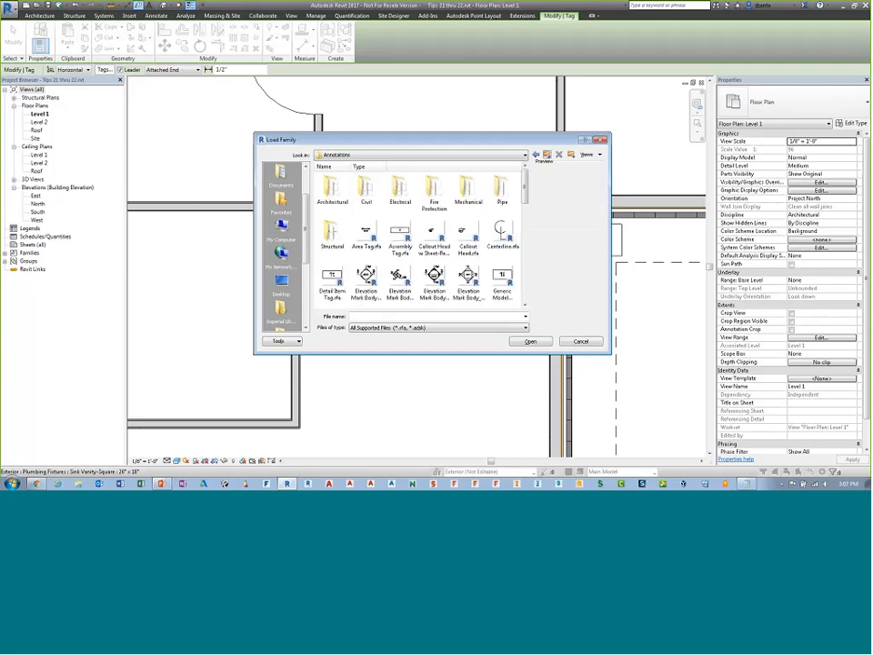
double_click(332, 190)
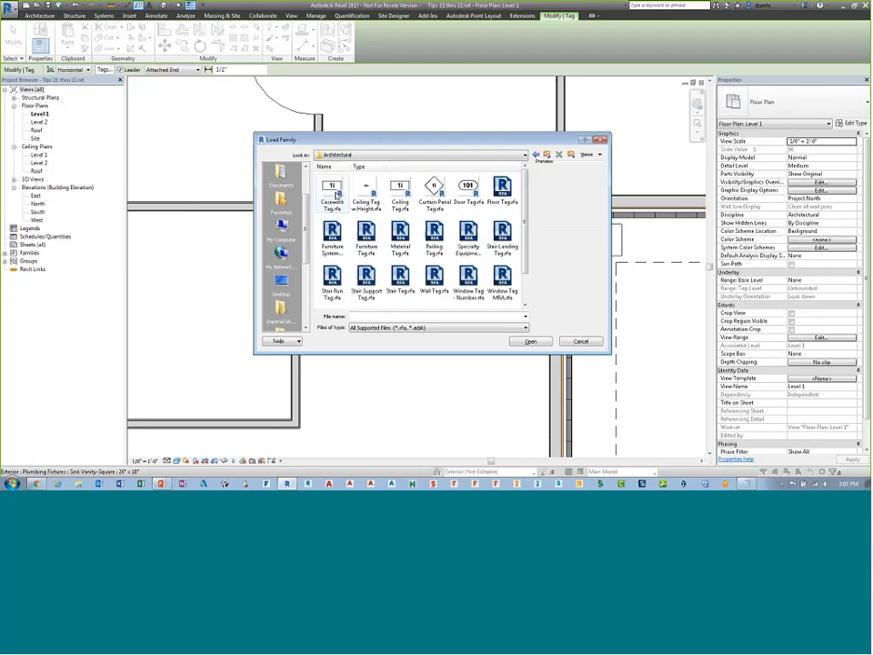
scroll(518, 261, "down", 1)
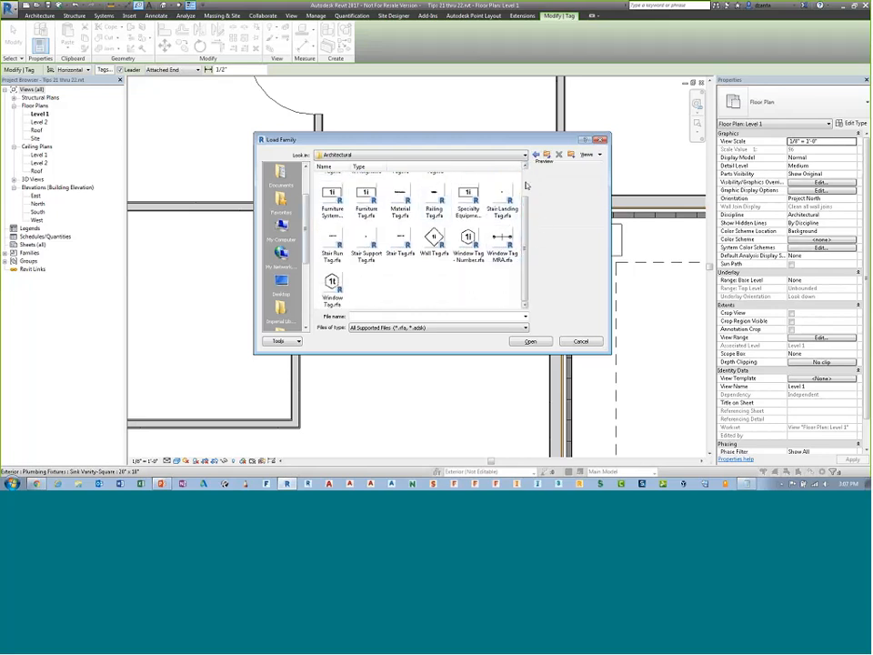
scroll(530, 179, "up", 1)
left_click(536, 155)
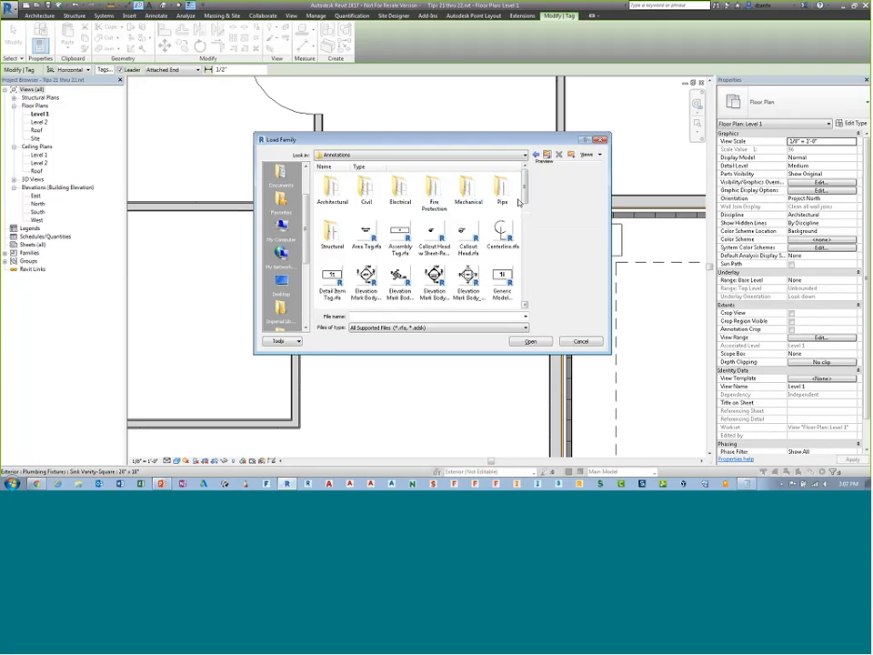
mouse_move(525, 198)
left_mouse_down()
mouse_move(526, 302)
mouse_move(526, 184)
left_mouse_up()
left_click_drag(527, 200, 532, 258)
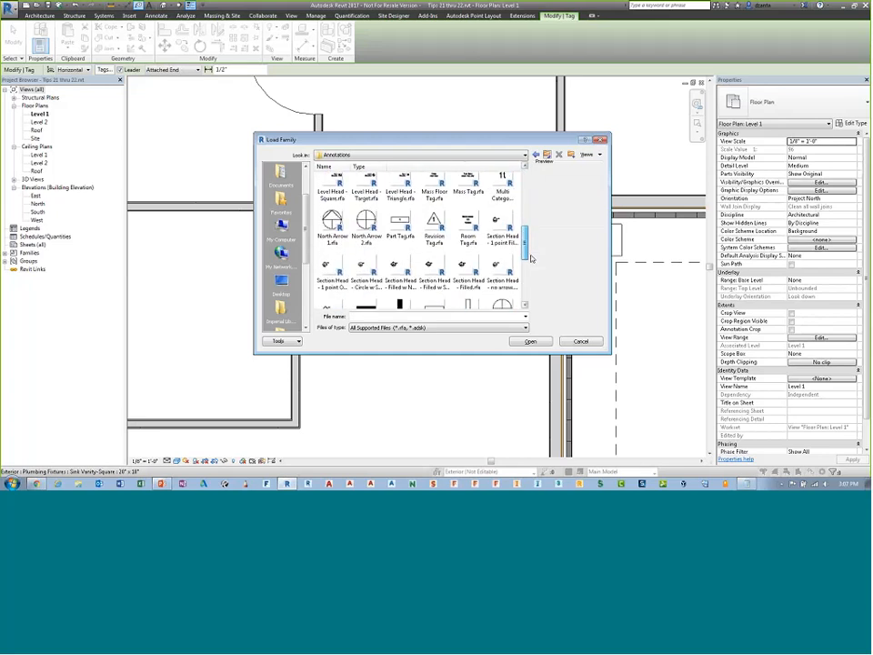
left_click(580, 341)
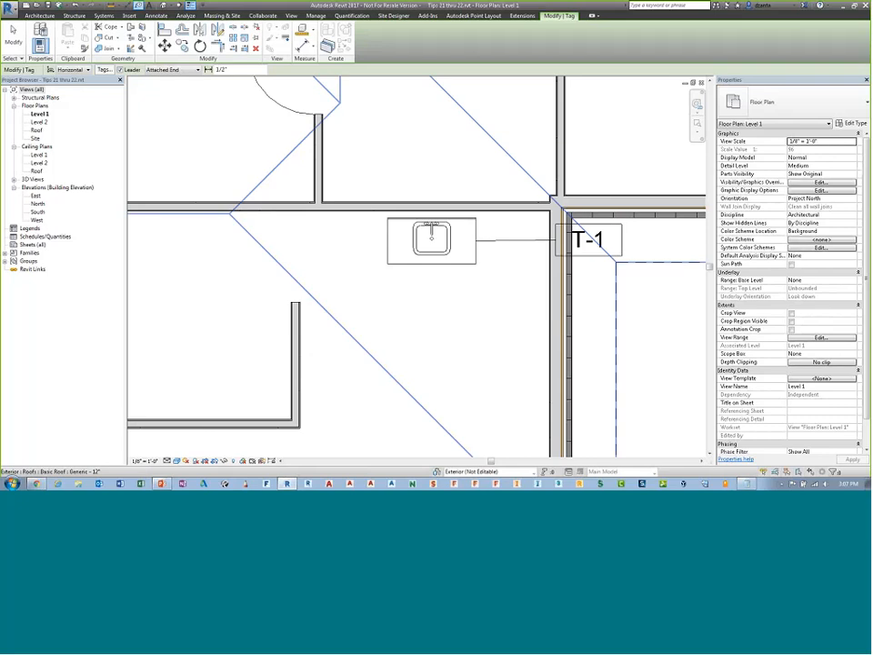
Search Autodesk Seek for a plumbing tag and open the Plumbing Fixture Tag product page
left_click(129, 15)
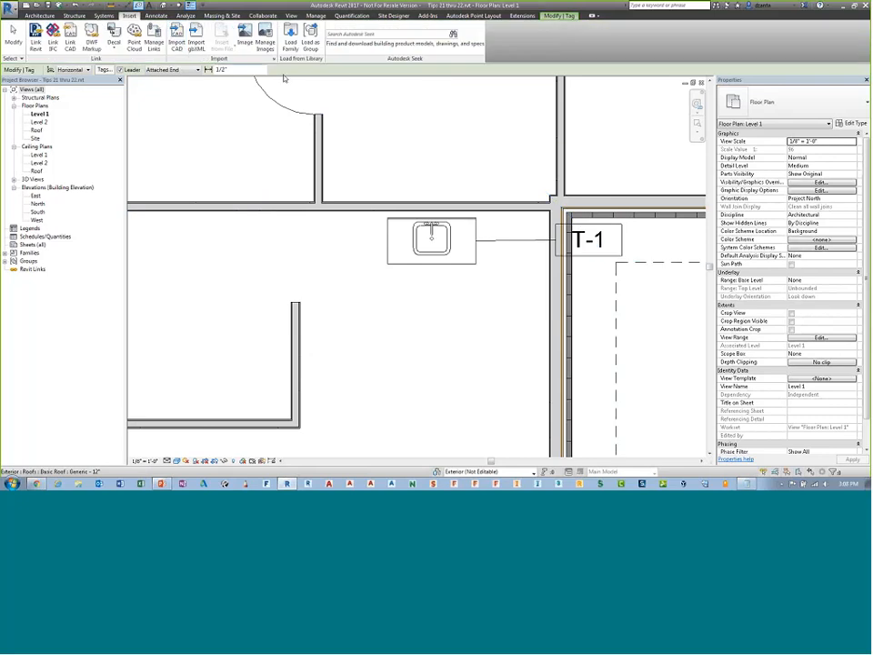
left_click(344, 33)
type("plu")
key("Return")
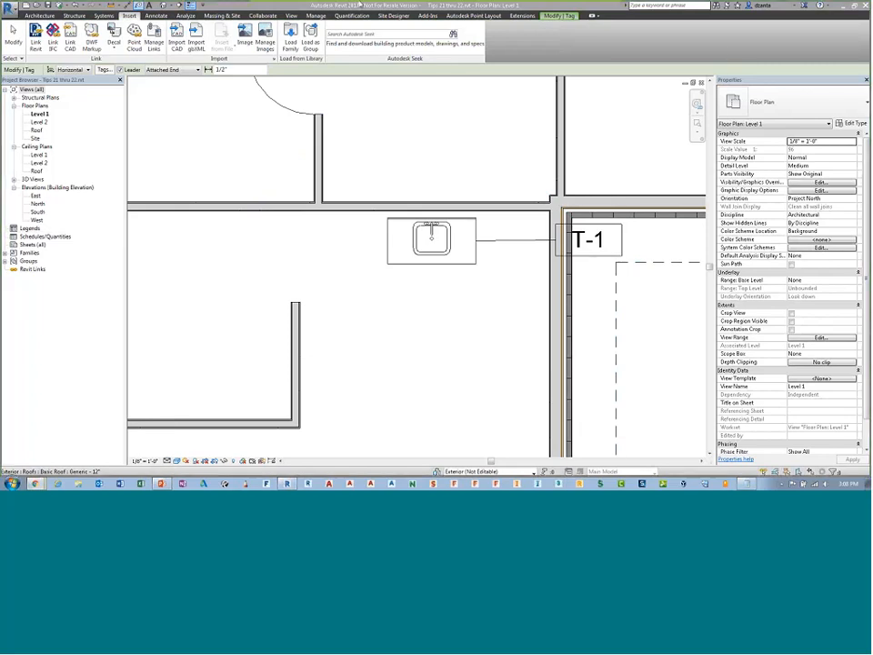
left_click(418, 197)
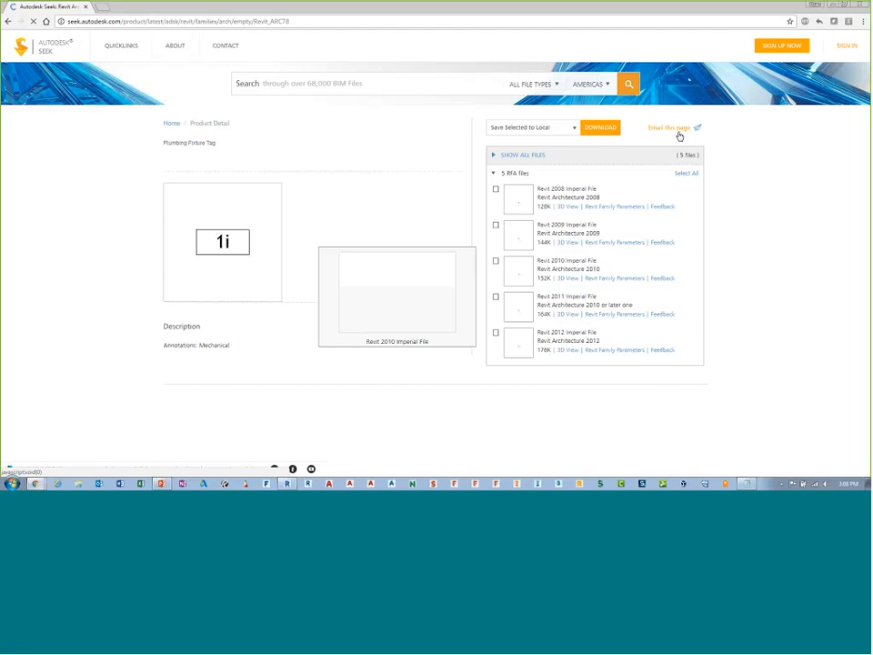
Request the download of the Revit 2012 Imperial tag file and sign in to Autodesk Seek with the account e-mail
left_click(495, 334)
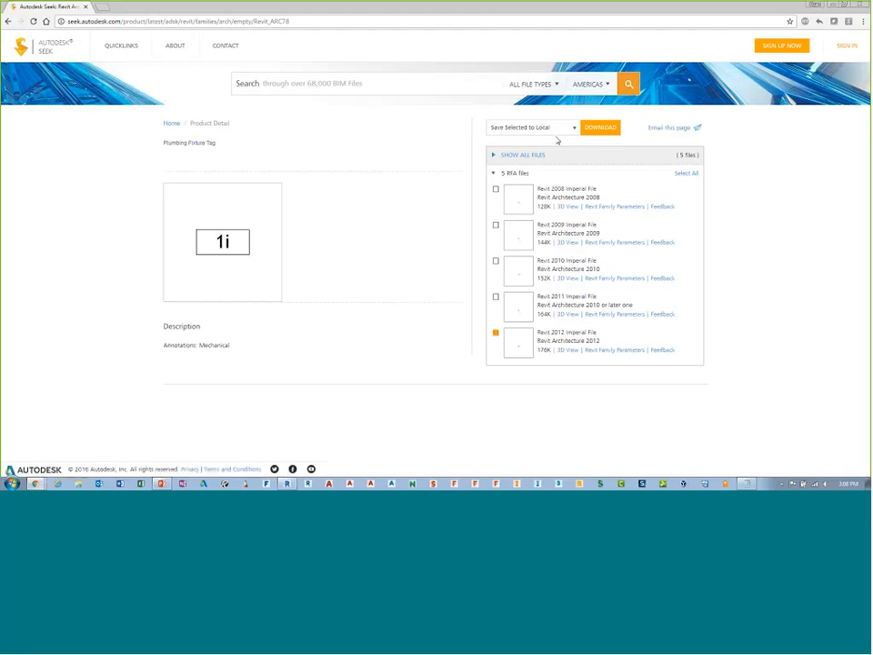
left_click(592, 128)
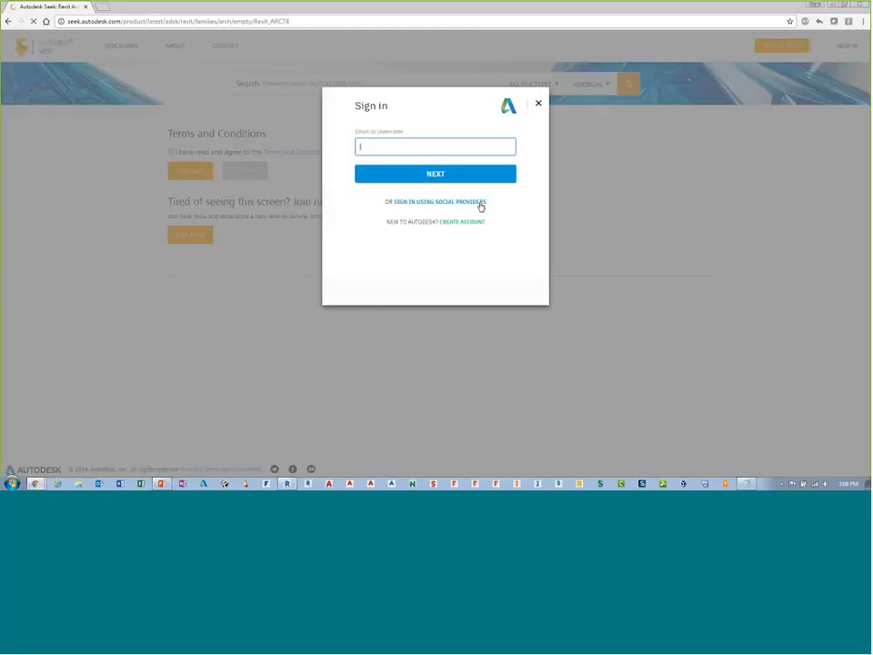
type("dt")
left_click(419, 162)
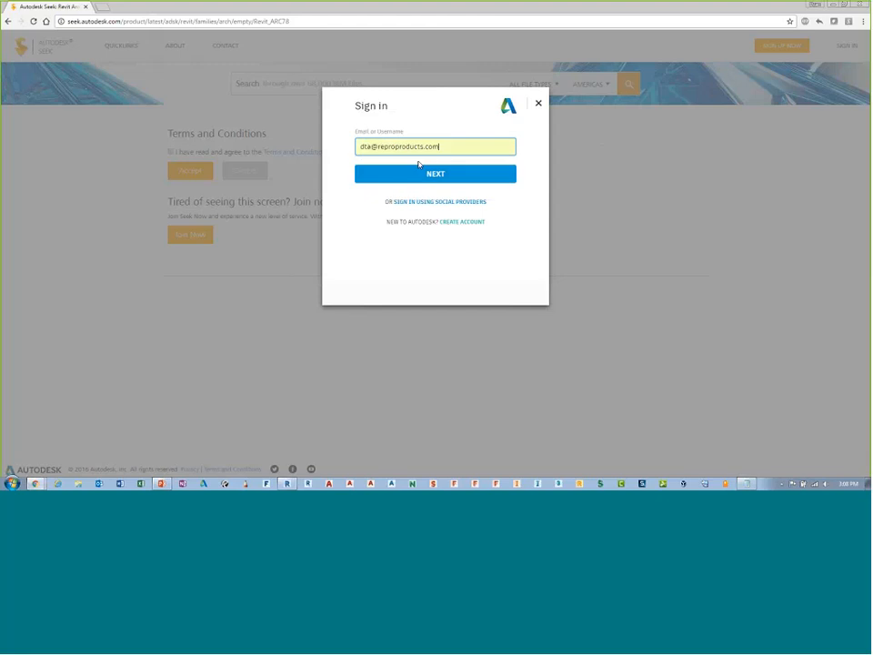
left_click(435, 174)
key("Return")
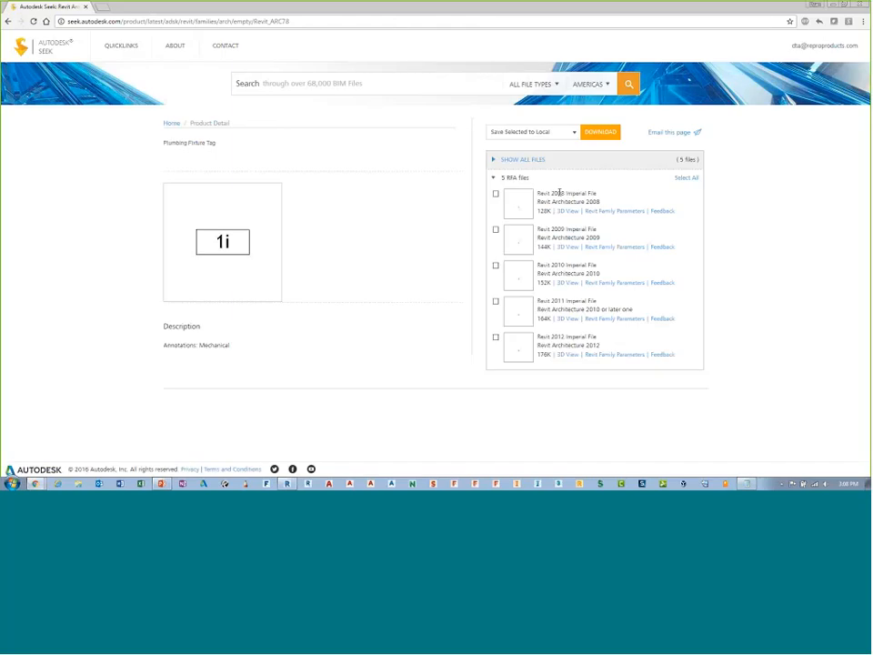
Download the Revit 2012 Imperial version of the Plumbing Fixture Tag and open the downloaded family
left_click(496, 334)
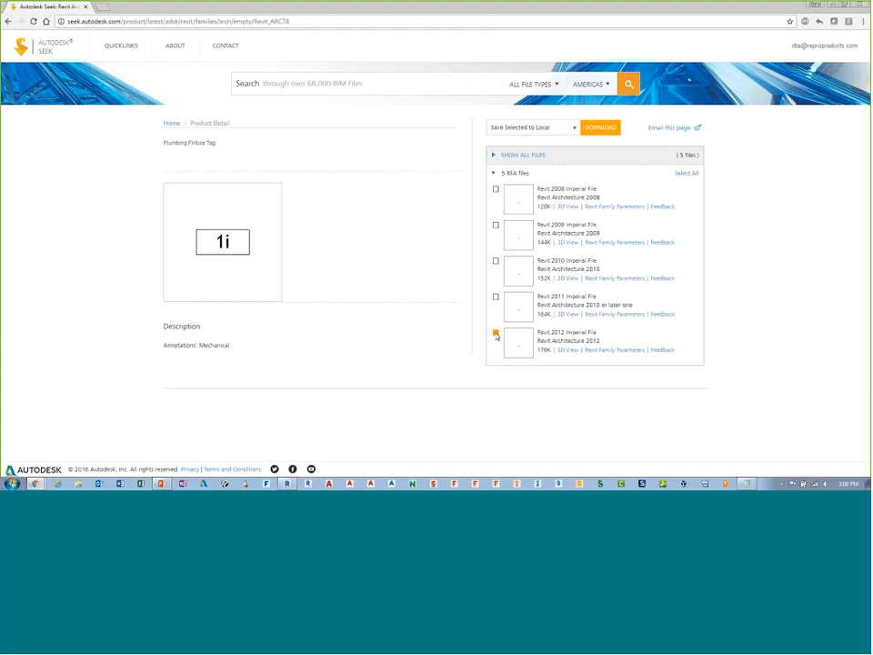
left_click(600, 127)
left_click(69, 468)
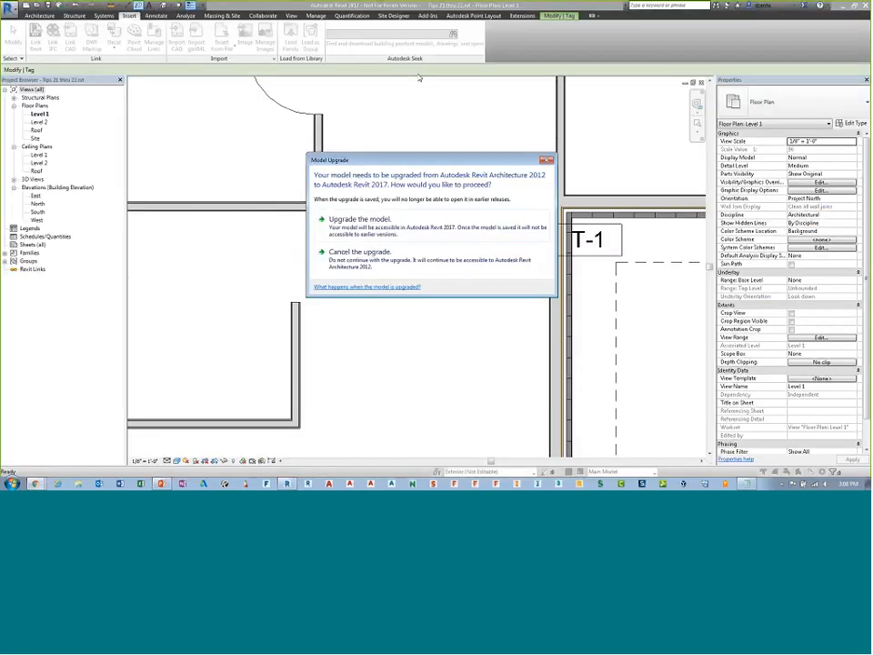
Upgrade the Plumbing Fixture Tag family to Revit 2017 and load it into Tips 21 thru 22.rvt
left_click(377, 235)
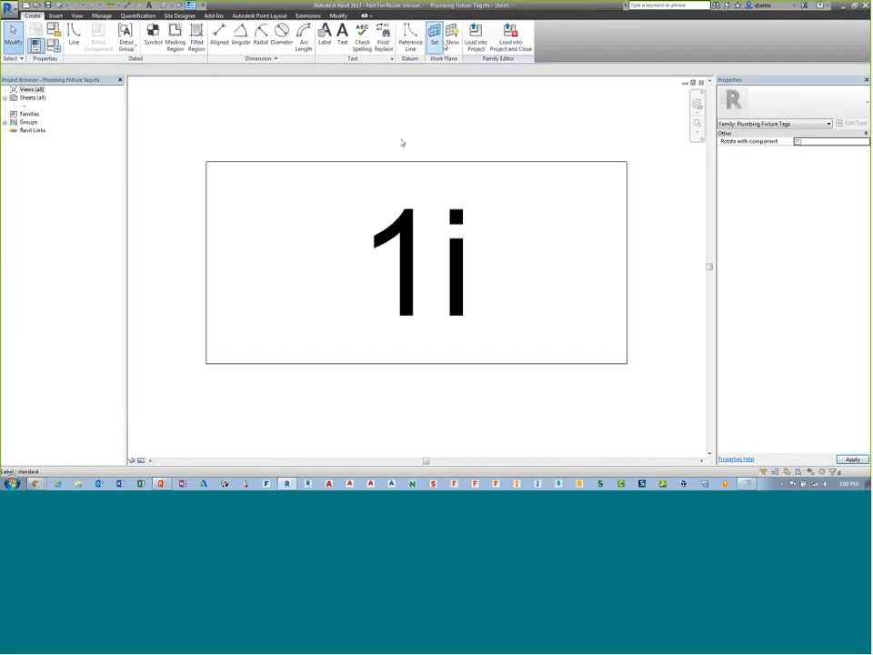
left_click(475, 41)
left_click(411, 310)
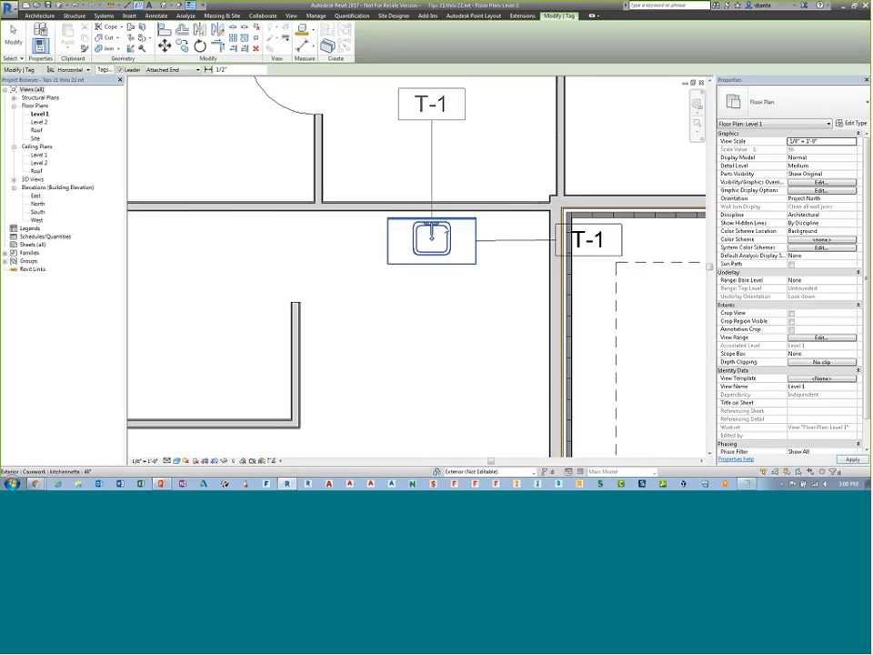
Tag the nested sink in the kitchennette with the plumbing fixture tag and set the sink's Type Mark to P-1
left_click(431, 235)
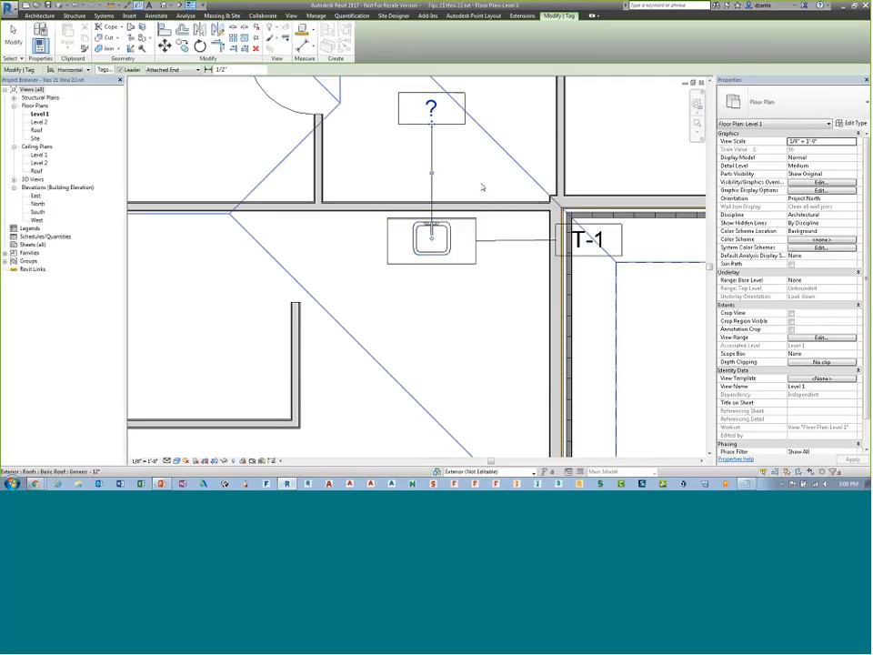
key("Escape")
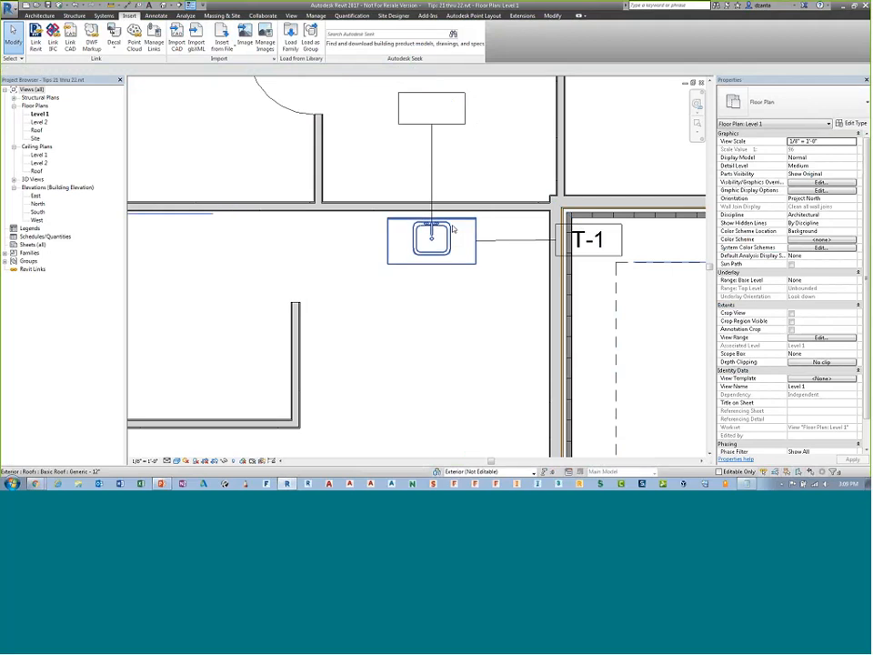
left_click(451, 233)
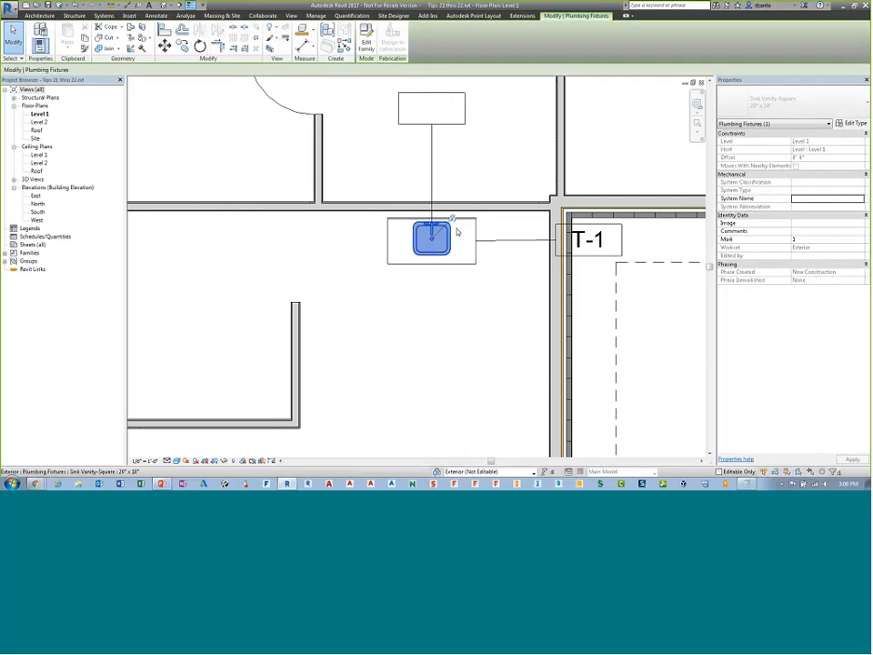
left_click(851, 123)
scroll(525, 309, "down", 2)
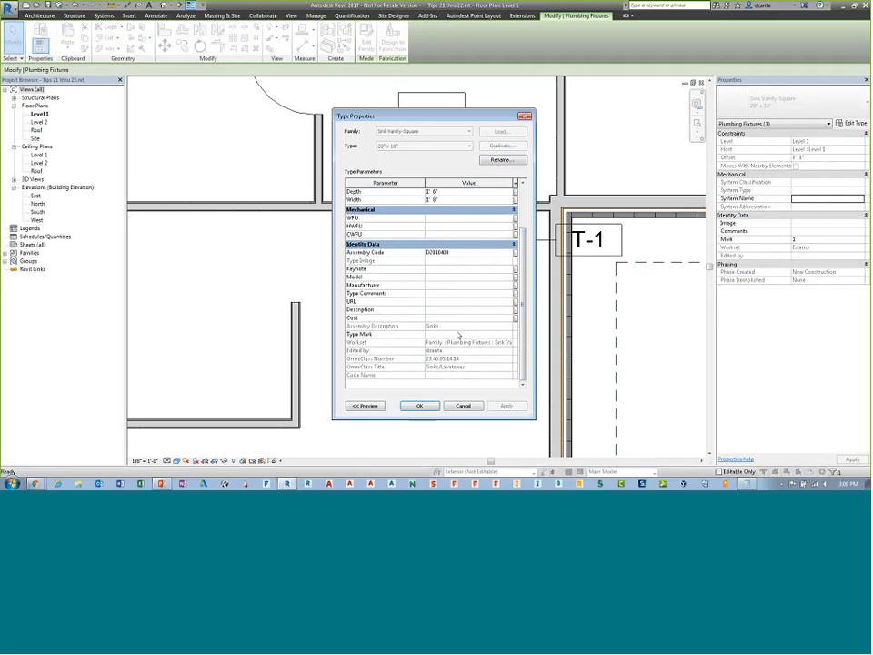
left_click(467, 334)
type("P")
type("-2")
left_click(419, 406)
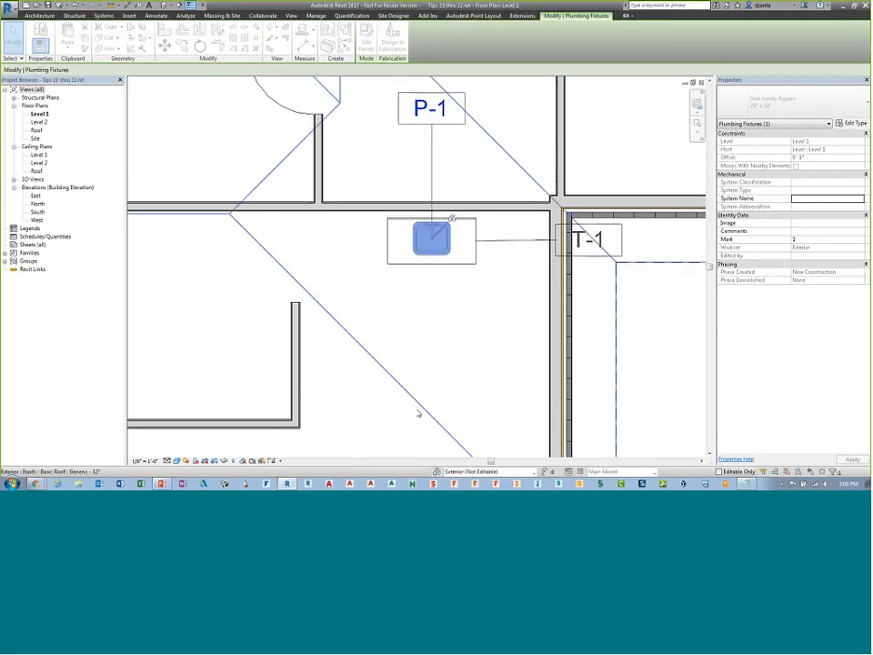
left_click(634, 382)
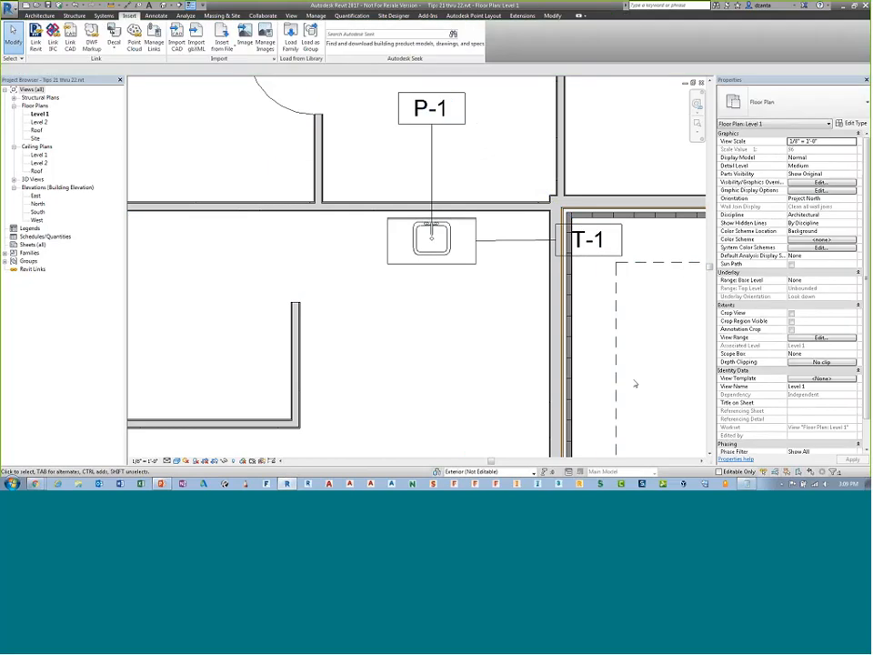
Switch to the PowerPoint slide show, reveal the bullet on demolishing parts of a wall, and return to Revit
key("alt+Tab")
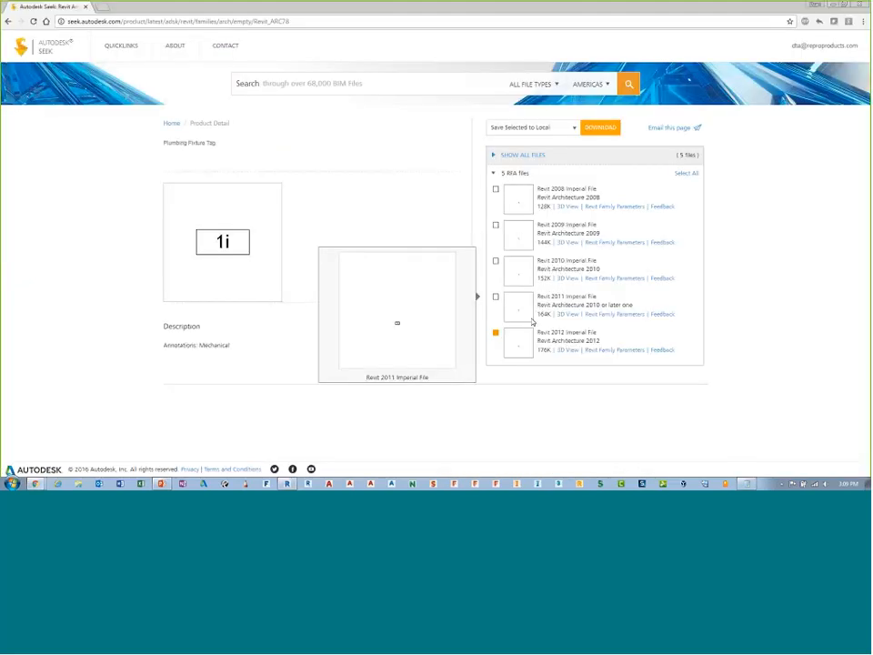
key("alt+Tab")
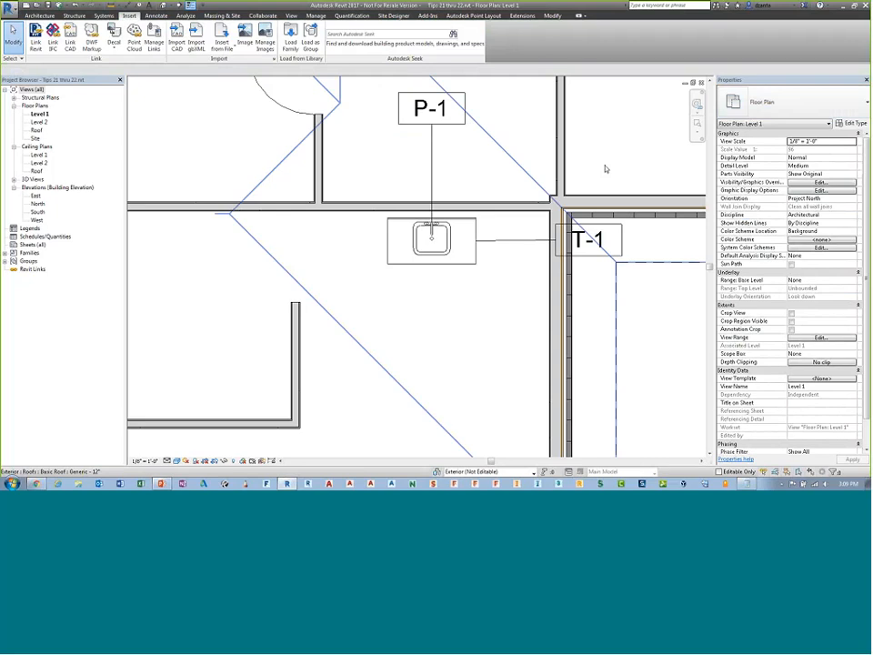
key("alt+Tab")
key("Tab")
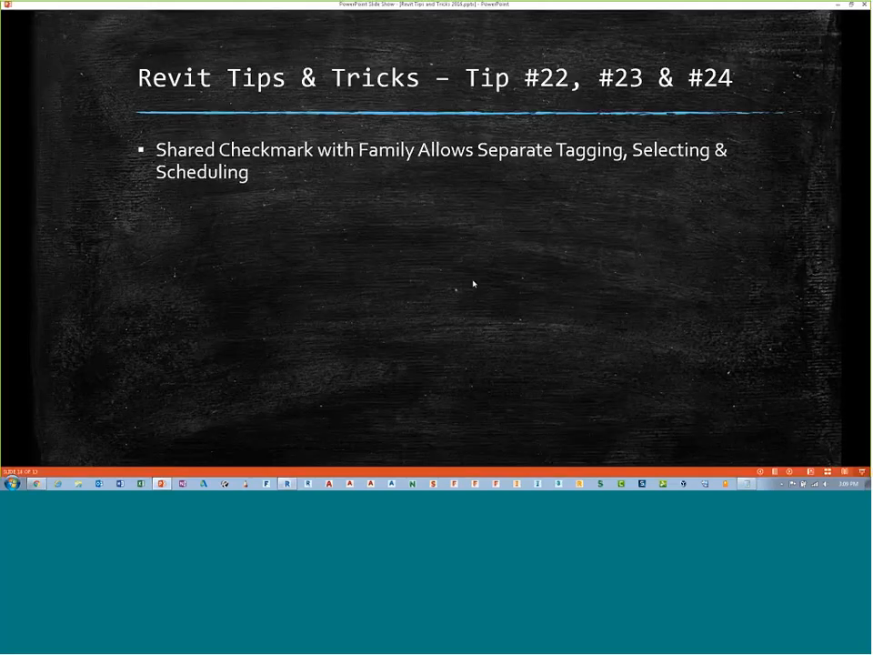
left_click(459, 286)
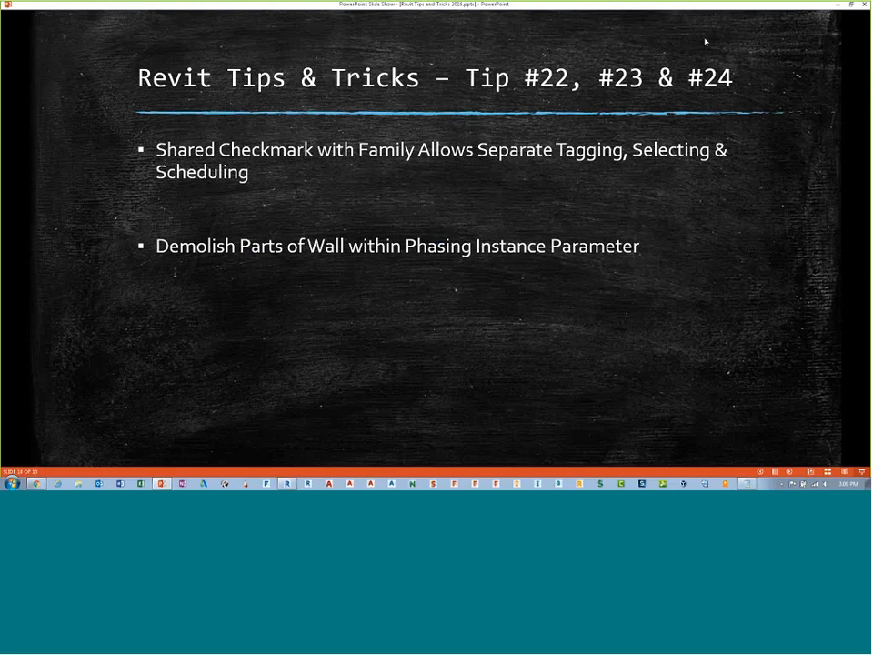
left_click(835, 7)
Close Tips 21 thru 22.rvt without saving and relinquish all elements and worksets
scroll(616, 146, "down", 5)
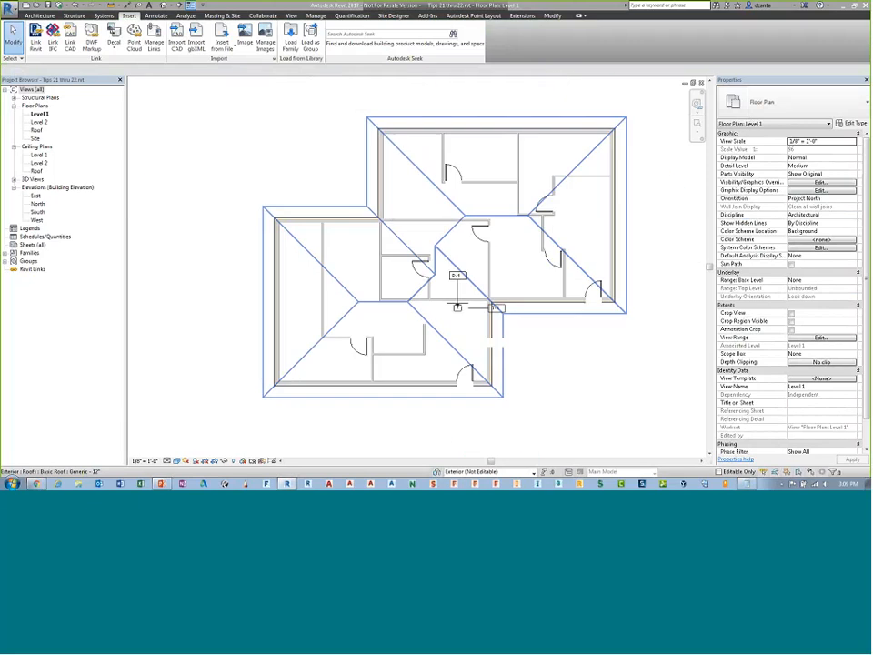
scroll(559, 373, "up", 3)
middle_click_drag(559, 373, 563, 211)
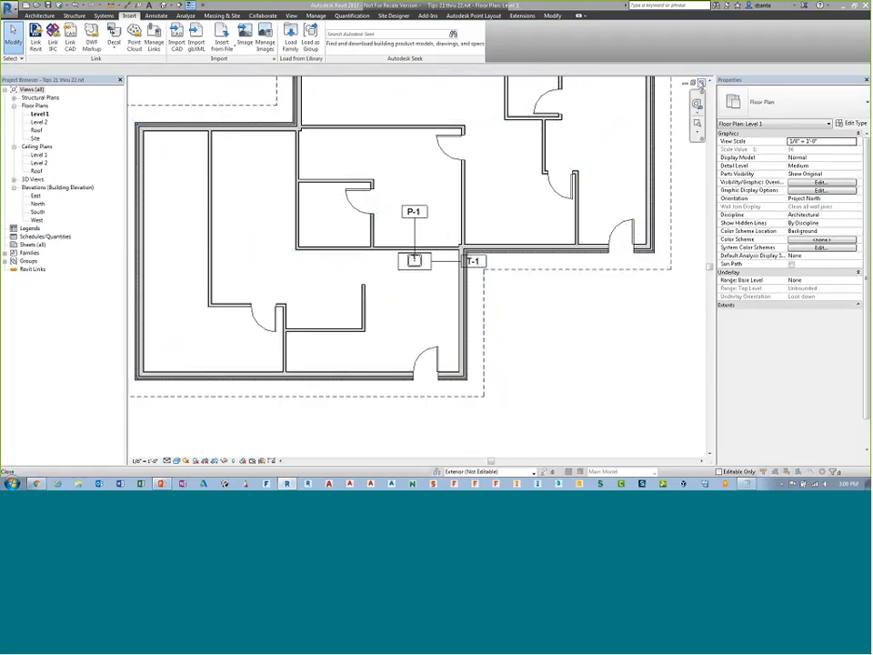
left_click(865, 6)
left_click(346, 279)
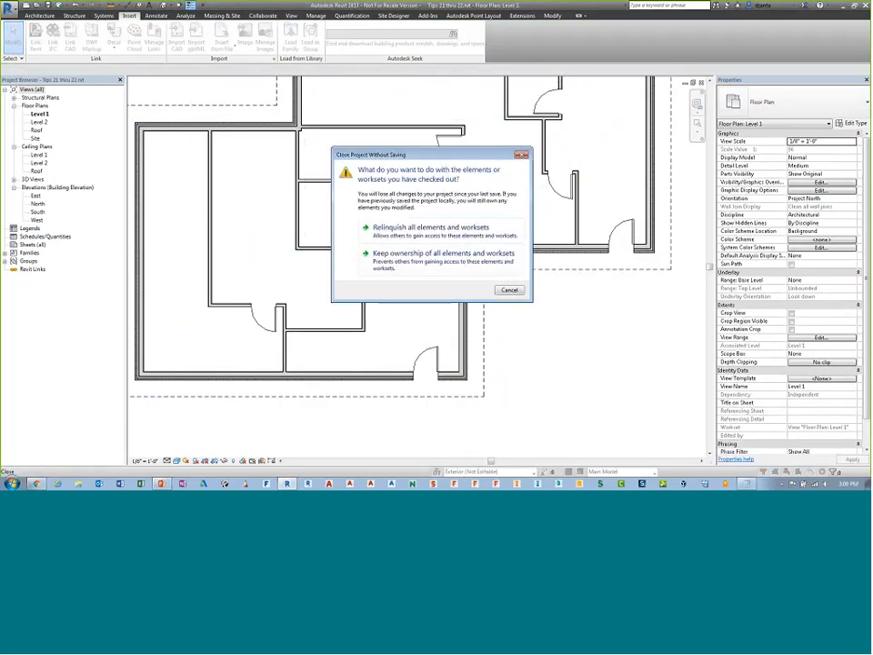
left_click(424, 229)
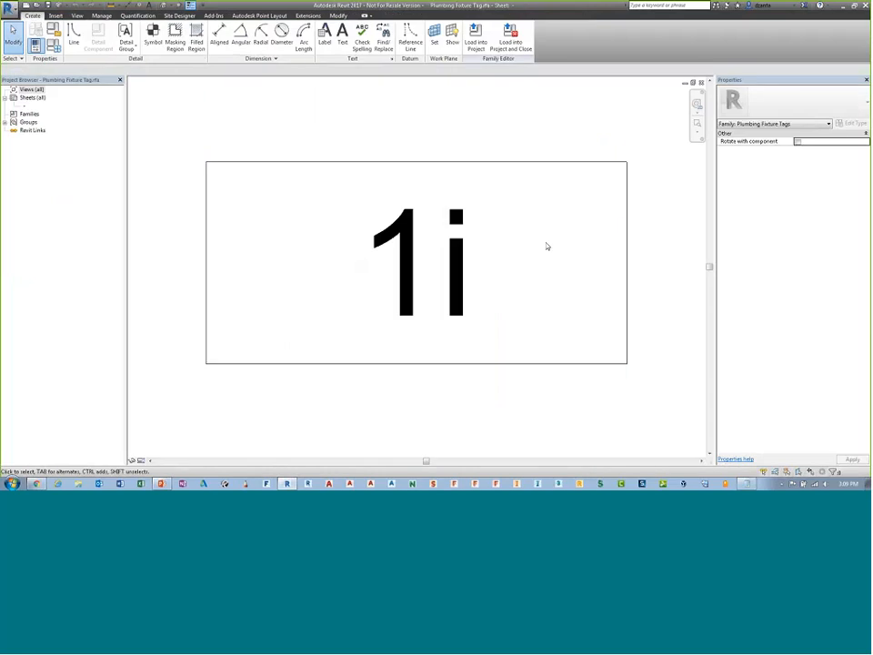
Close the Plumbing Fixture Tag and kitchennette families to get back to the 3D view of Tips 23 thru 26.rvt
left_click(702, 83)
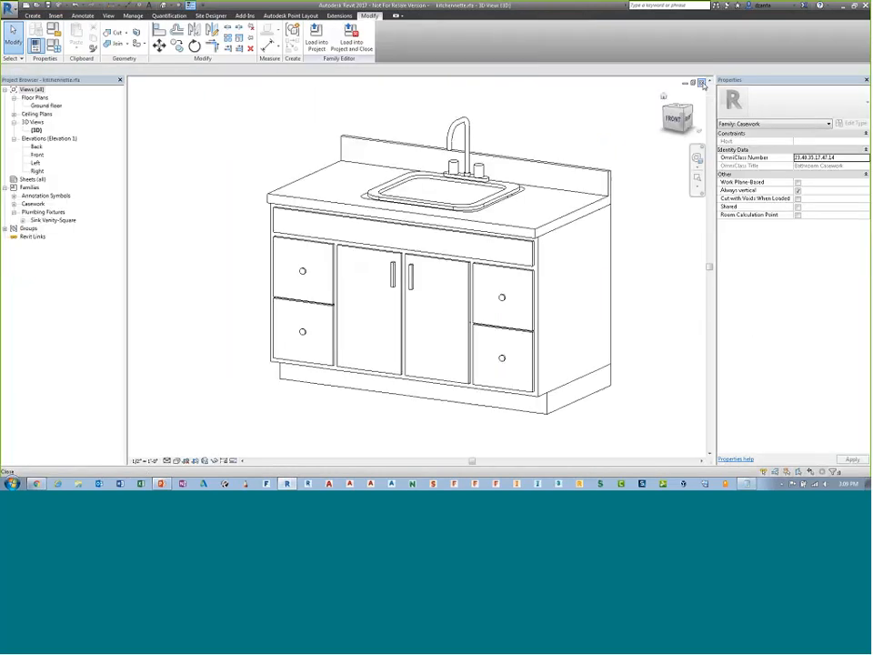
left_click(702, 83)
left_click(702, 83)
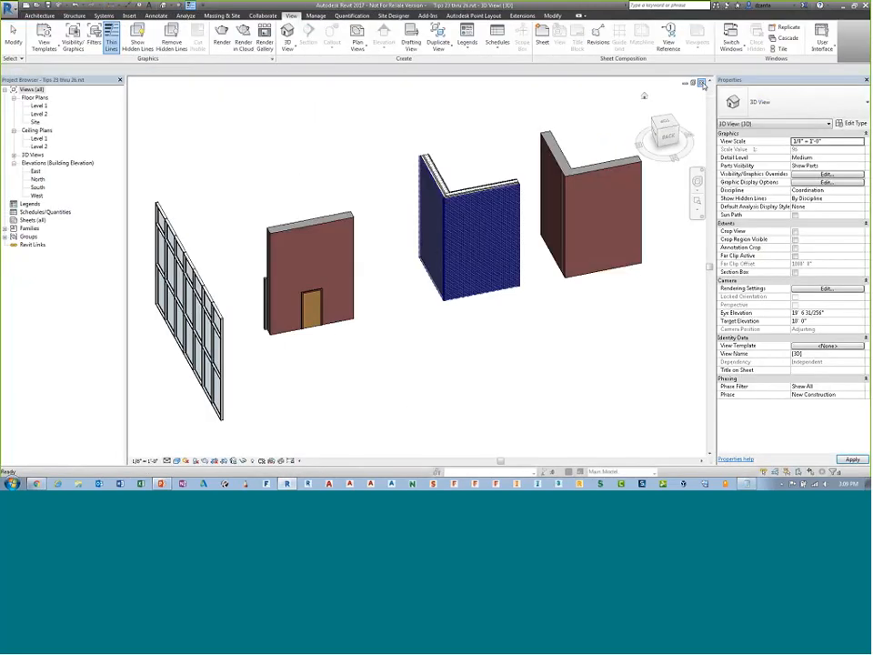
Examine the corner wall with demolished brick parts and the intact brick corner wall beside it in 3D
middle_click_drag(530, 218, 464, 259, "shift")
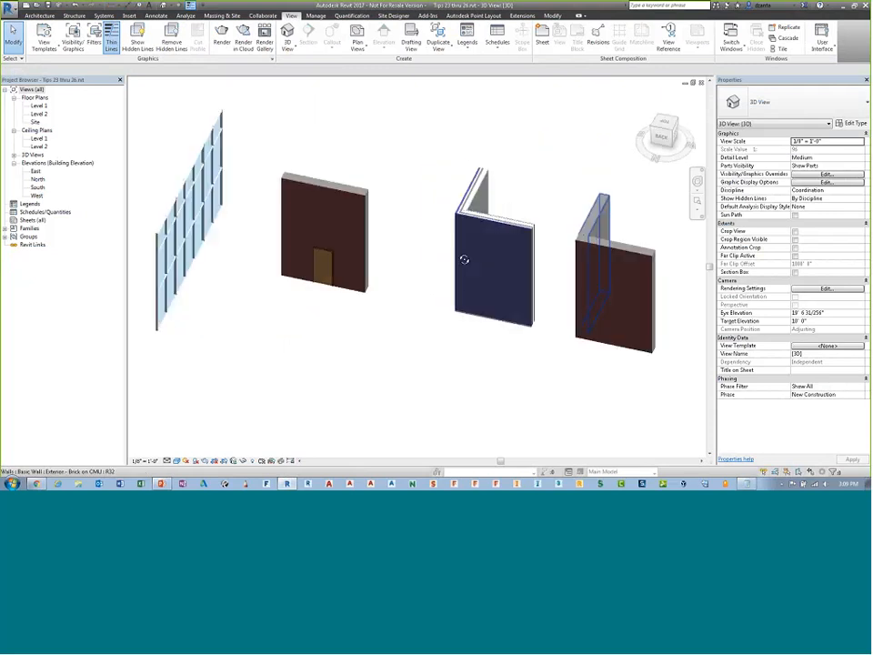
scroll(487, 283, "up", 5)
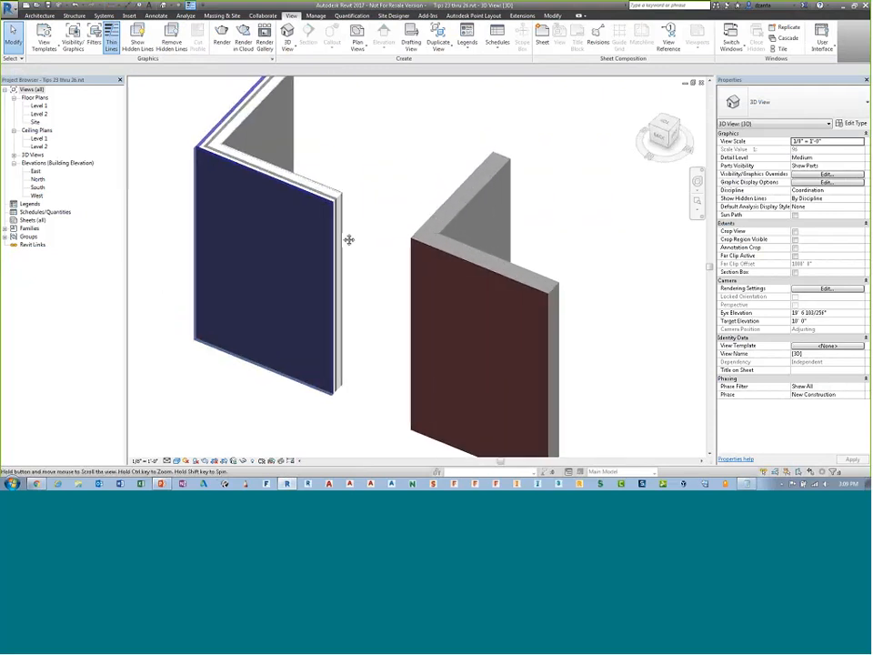
middle_click_drag(349, 239, 322, 255, "shift")
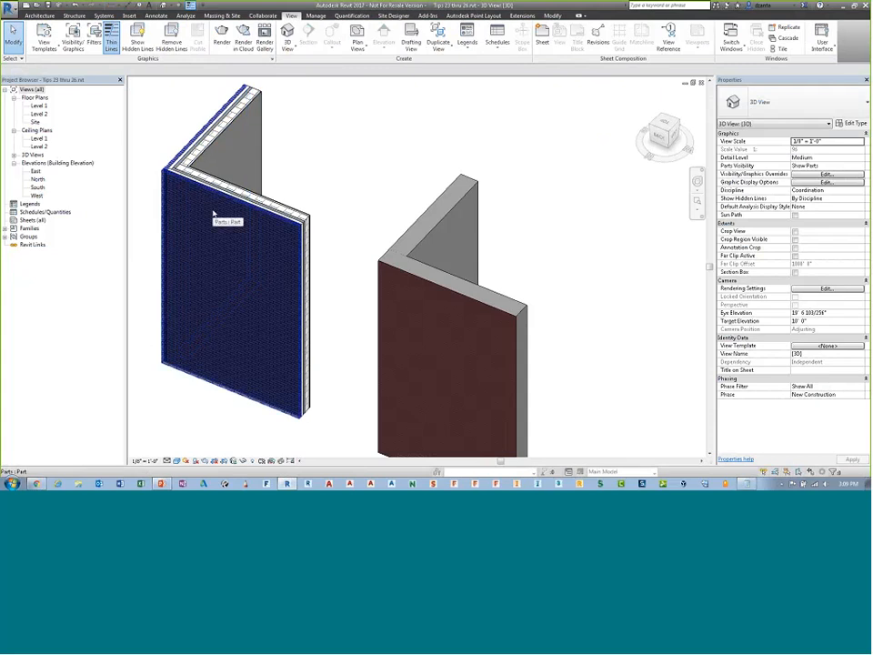
middle_click_drag(214, 214, 358, 242, "shift")
scroll(358, 245, "up", 5)
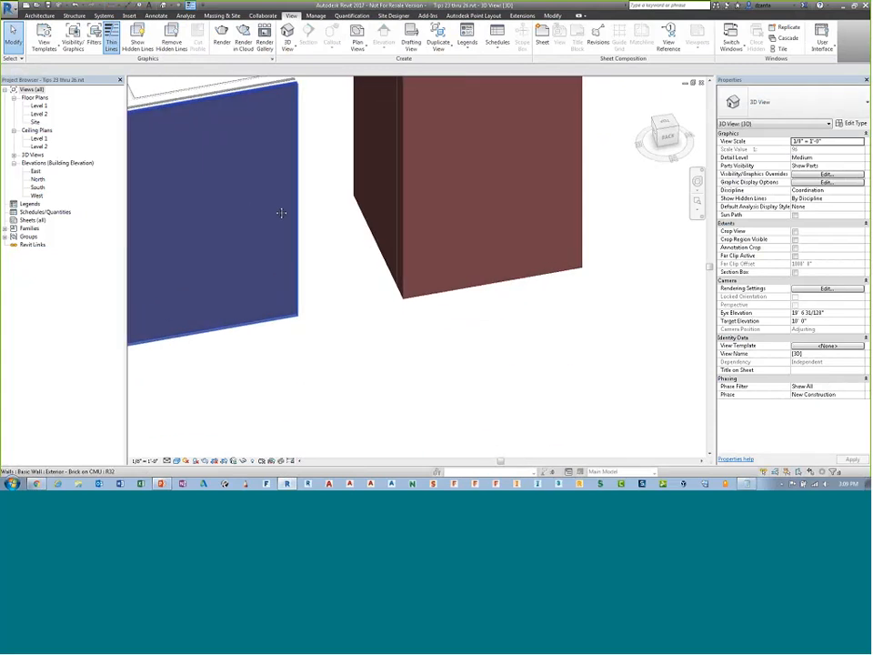
middle_click_drag(281, 213, 438, 255)
scroll(311, 157, "up", 2)
middle_click_drag(311, 171, 376, 220)
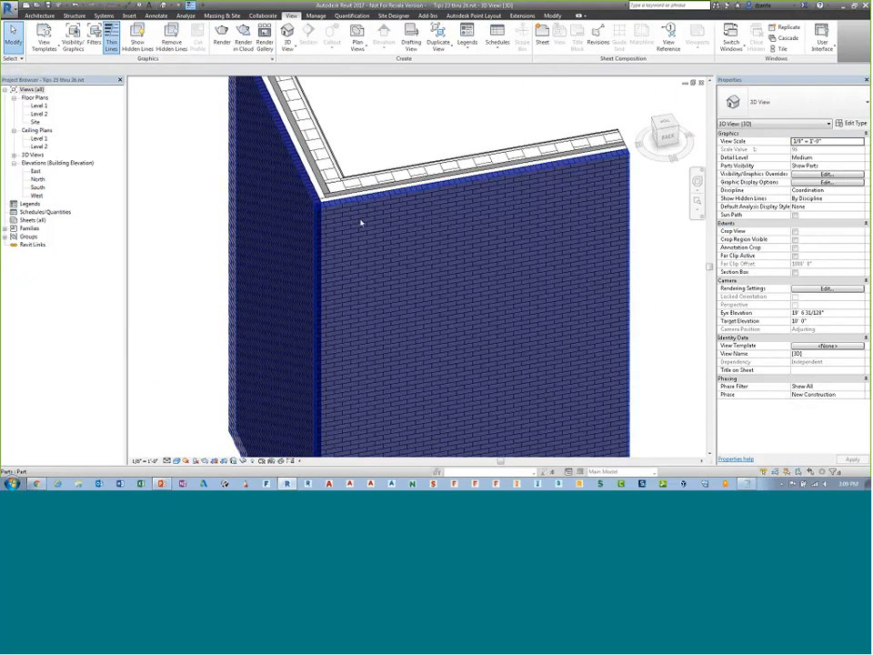
scroll(360, 223, "down", 3)
middle_click_drag(360, 224, 482, 190, "shift")
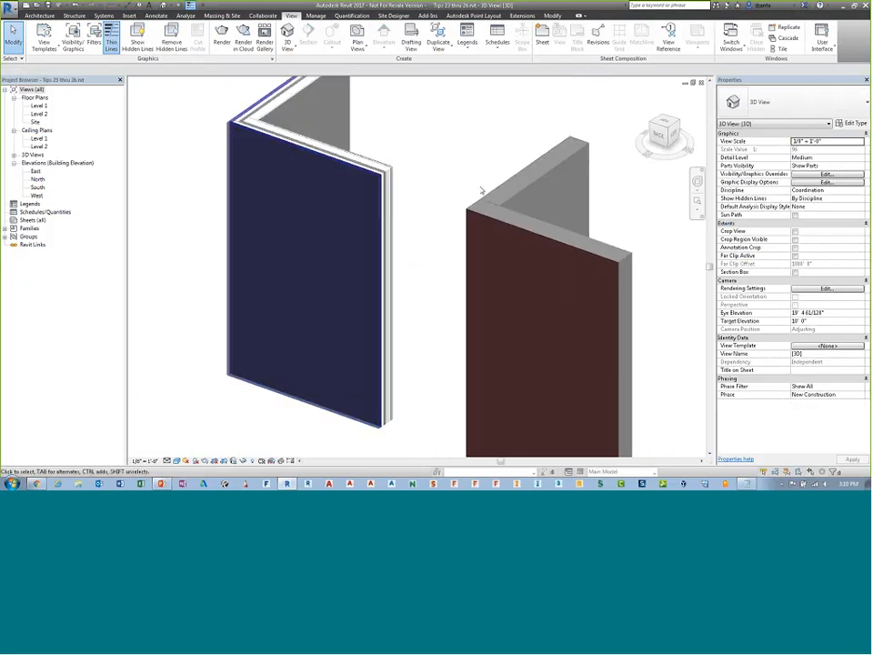
scroll(546, 238, "down", 2)
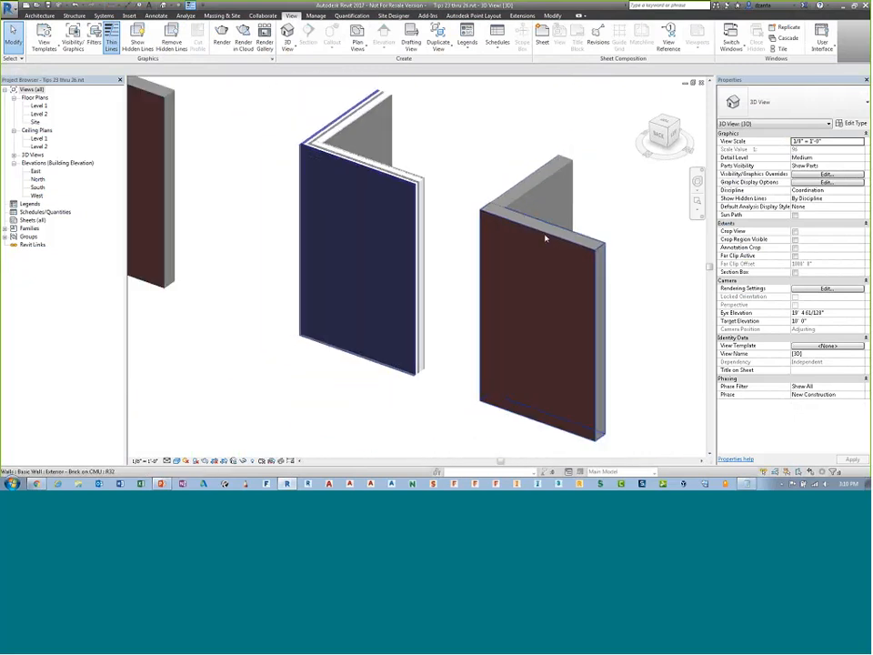
Create parts from the two intact Exterior - Brick on CMU walls that form the corner
middle_click_drag(546, 238, 493, 230)
left_click_drag(532, 132, 468, 239)
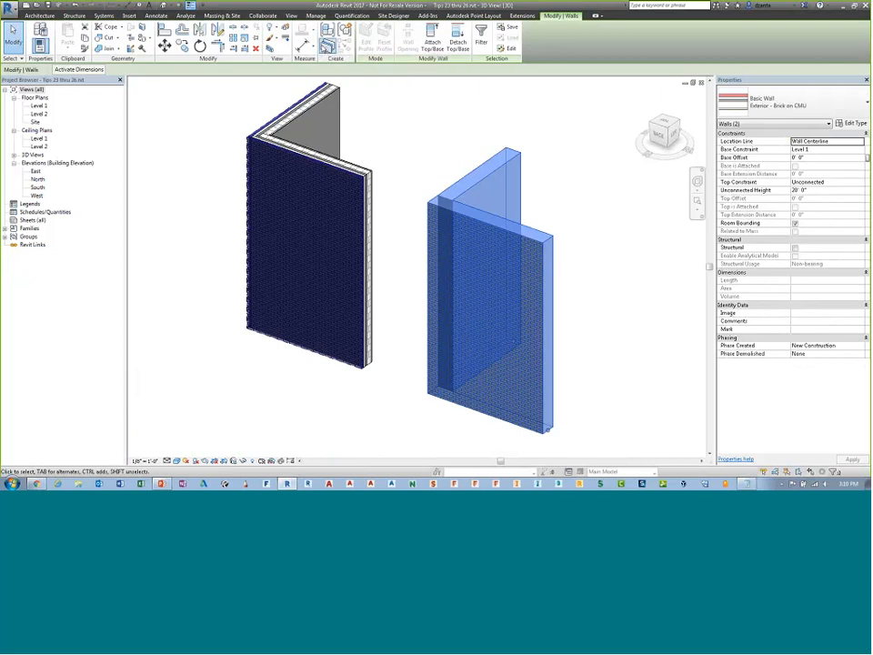
left_click(474, 108)
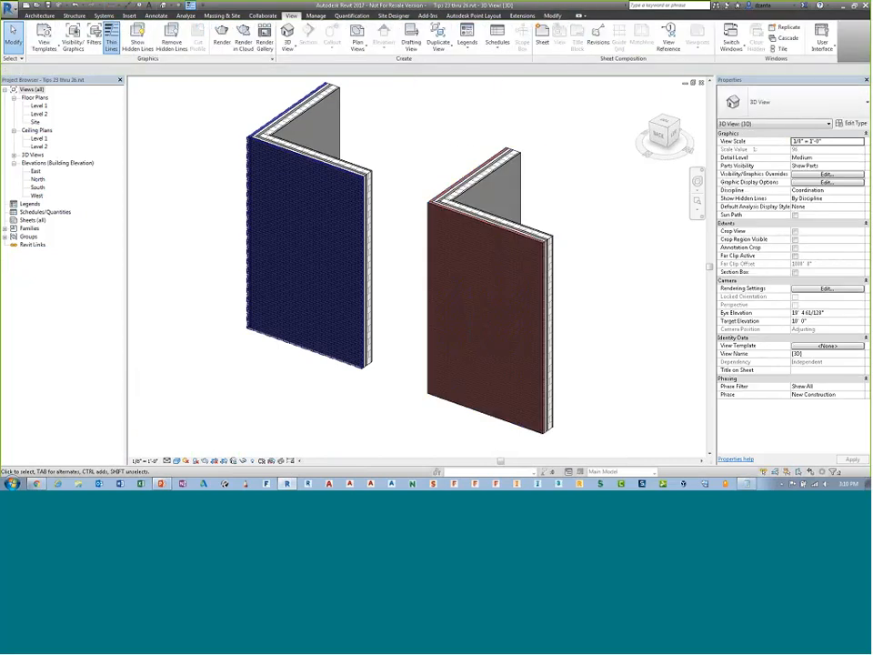
Check the phasing properties of the outer brick part on the front face of the newly divided corner wall
left_click(554, 16)
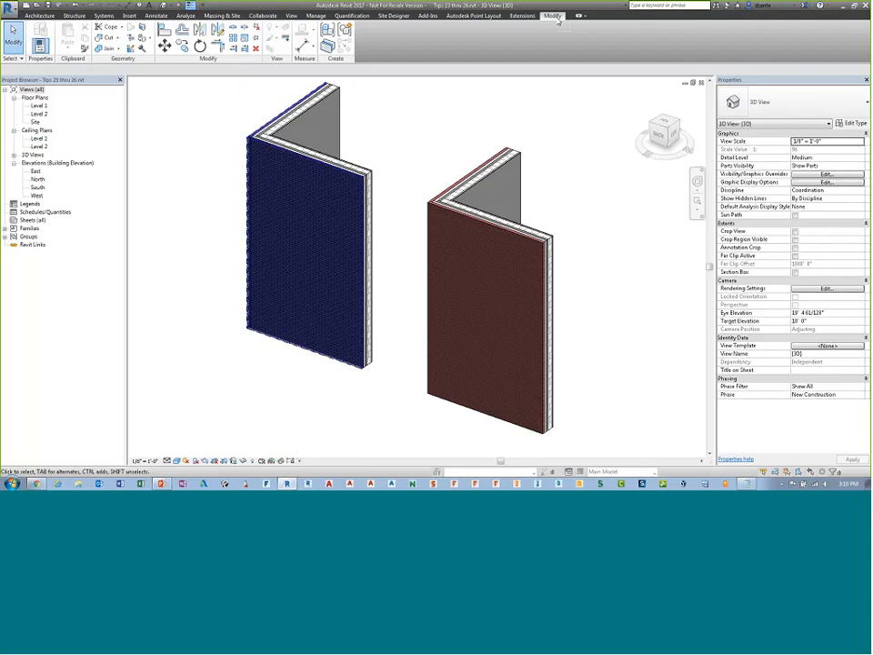
left_click(143, 48)
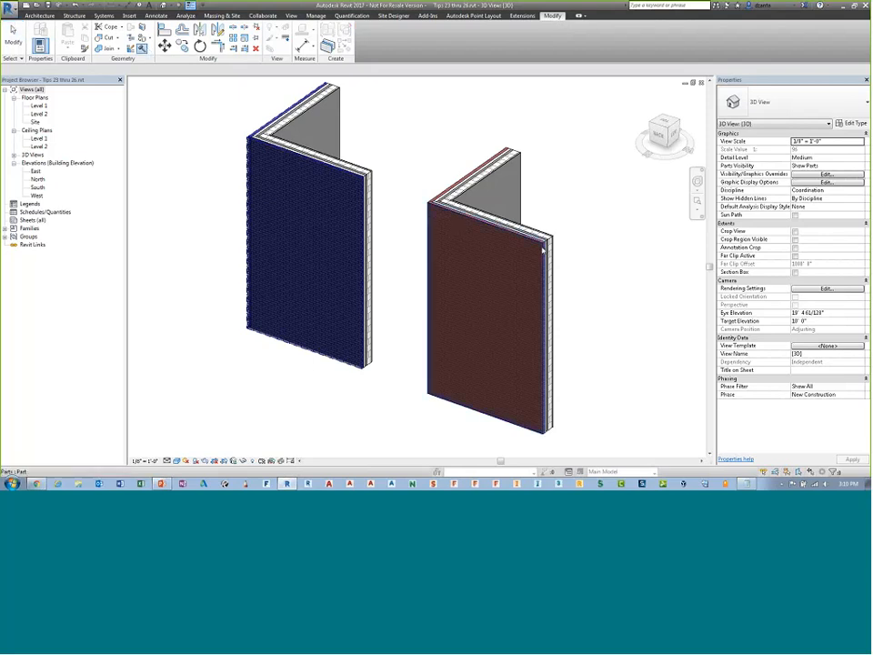
key("Escape")
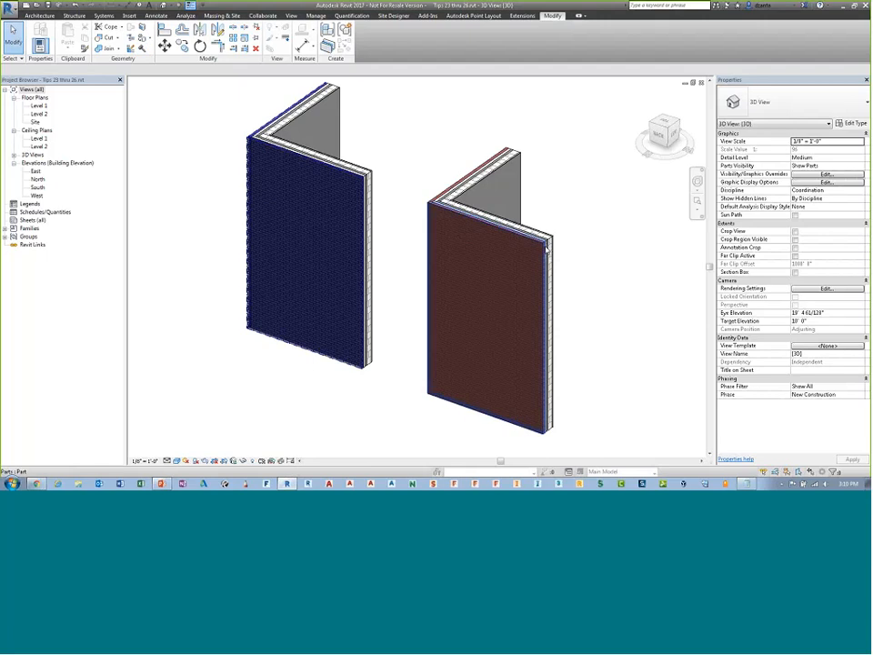
left_click(546, 248)
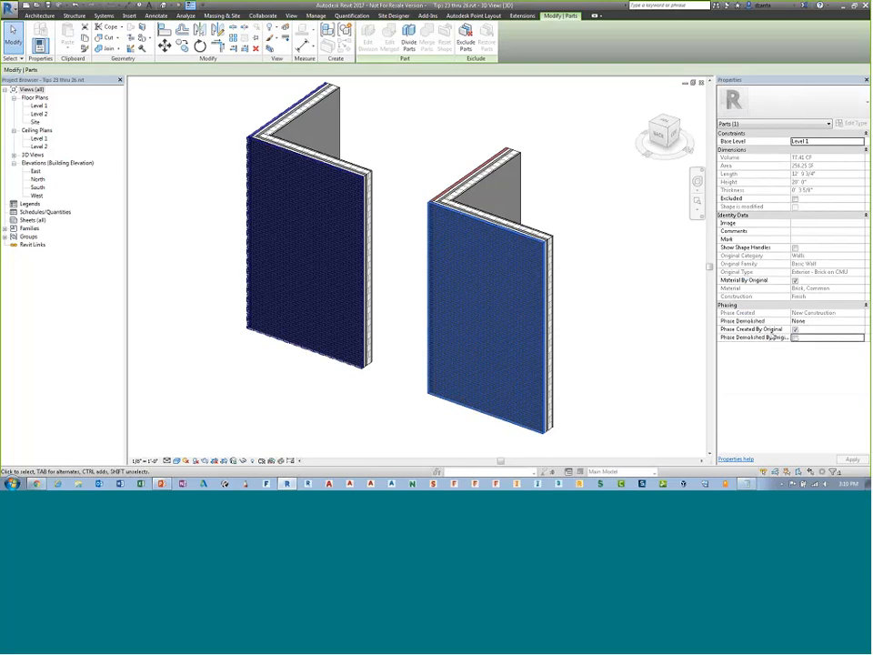
left_click(611, 216)
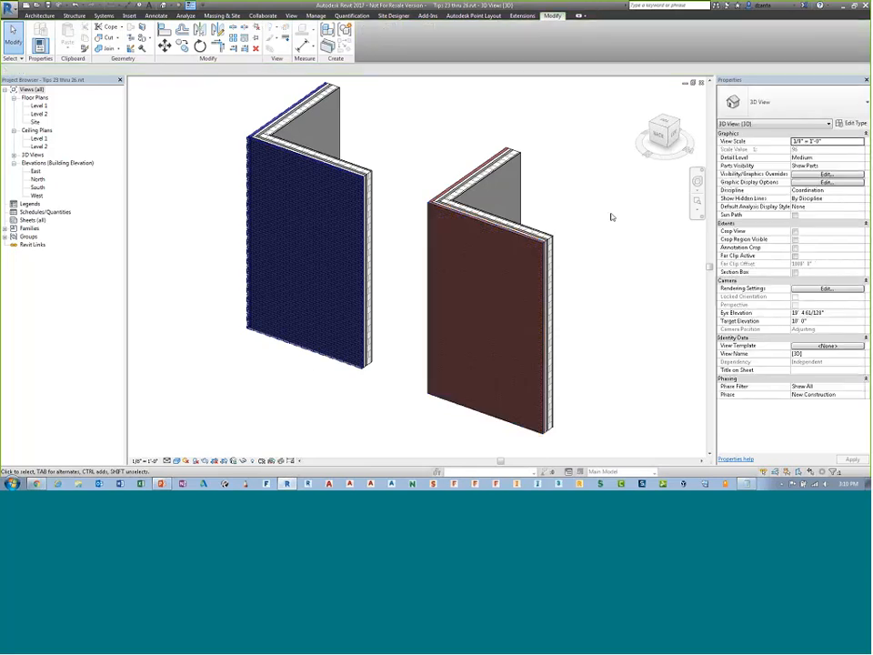
Demolish the outer brick part on the front face of the newly divided corner wall
left_click(145, 50)
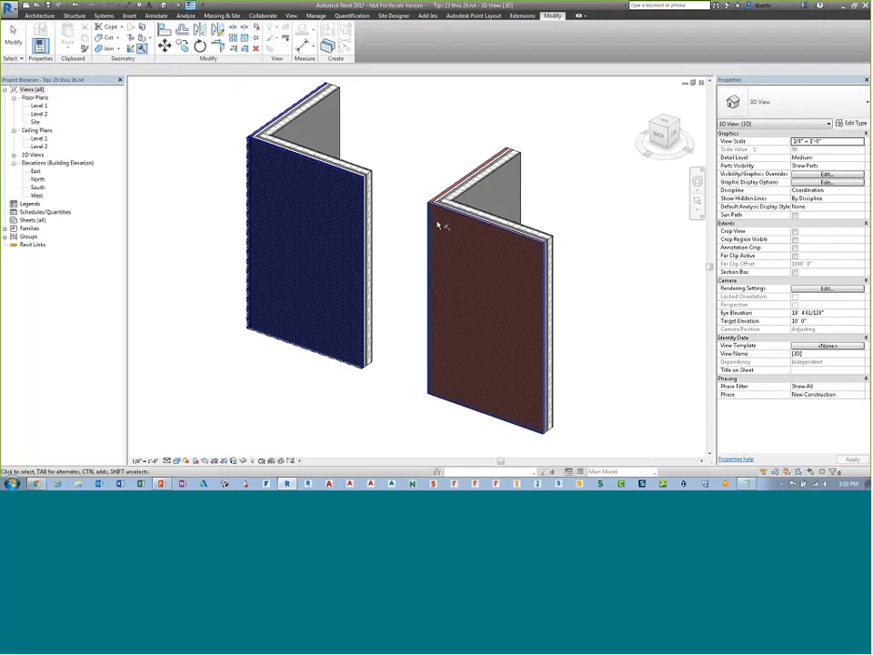
left_click(489, 238)
key("Escape")
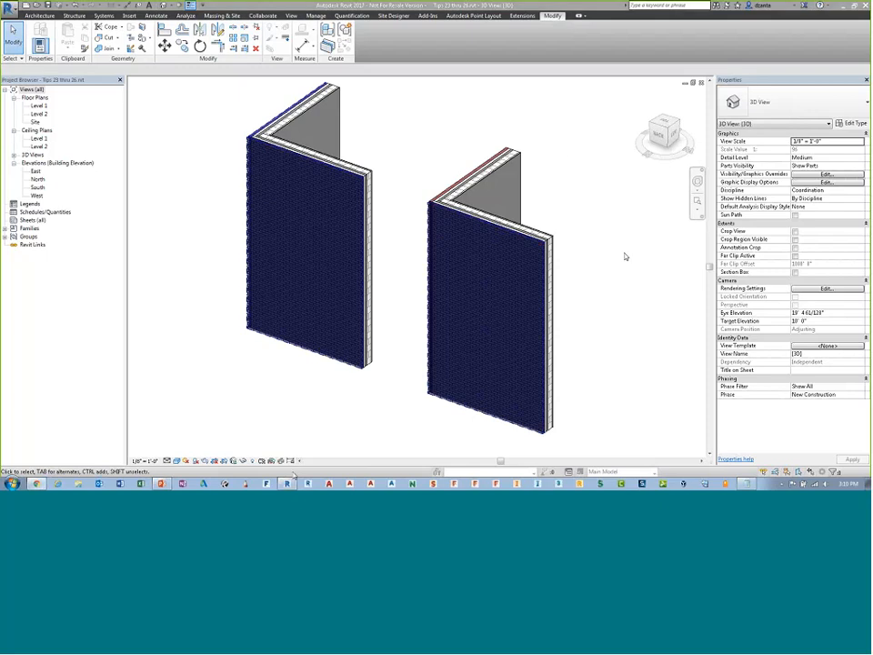
Switch to the PowerPoint slide show, reveal the bullet on white text over a black background, and return to Revit
left_click(166, 485)
left_click(537, 327)
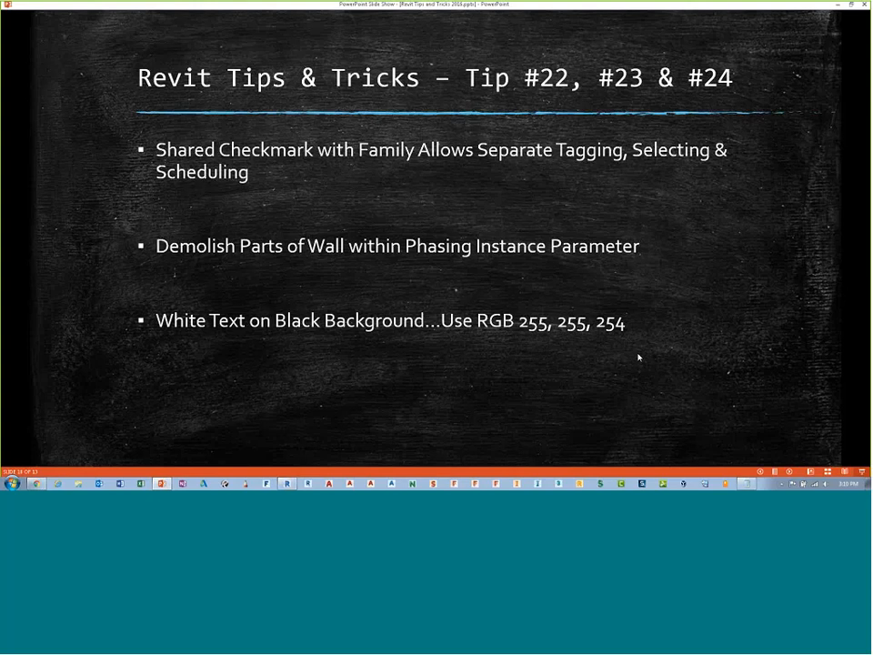
key("alt+Tab")
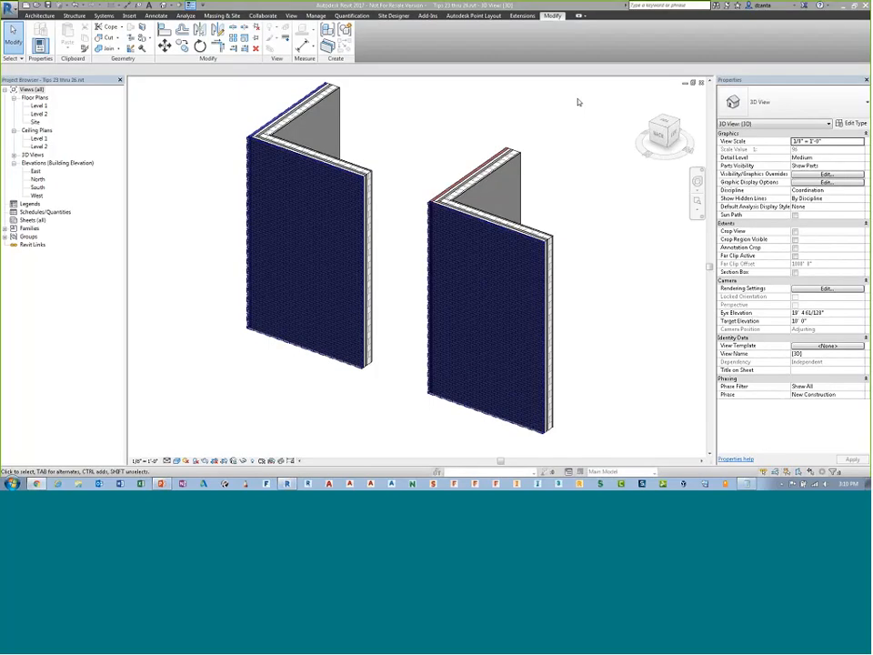
Open the Level 1 floor plan at the black filled regions with the White Text notes
double_click(39, 106)
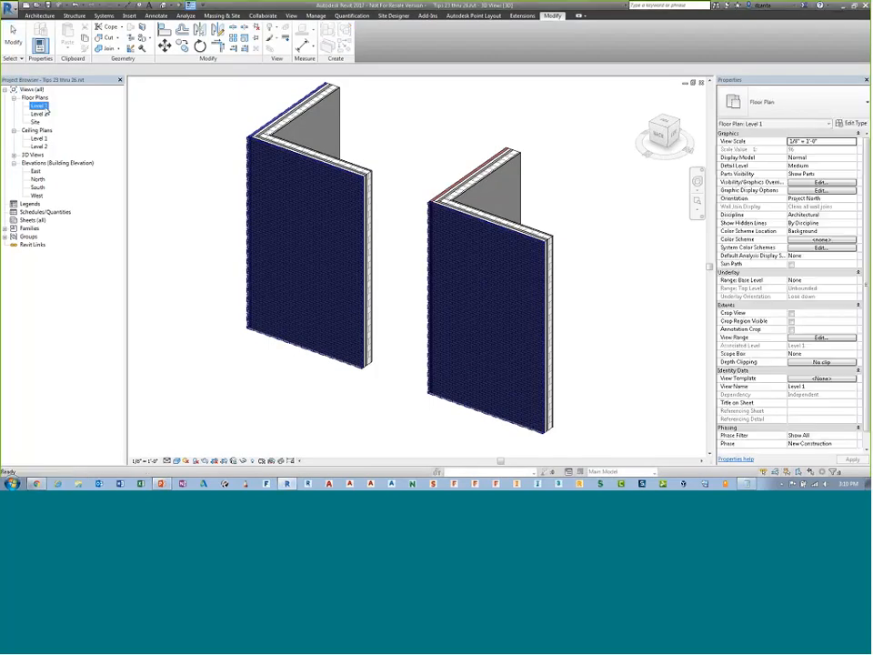
scroll(414, 221, "up", 5)
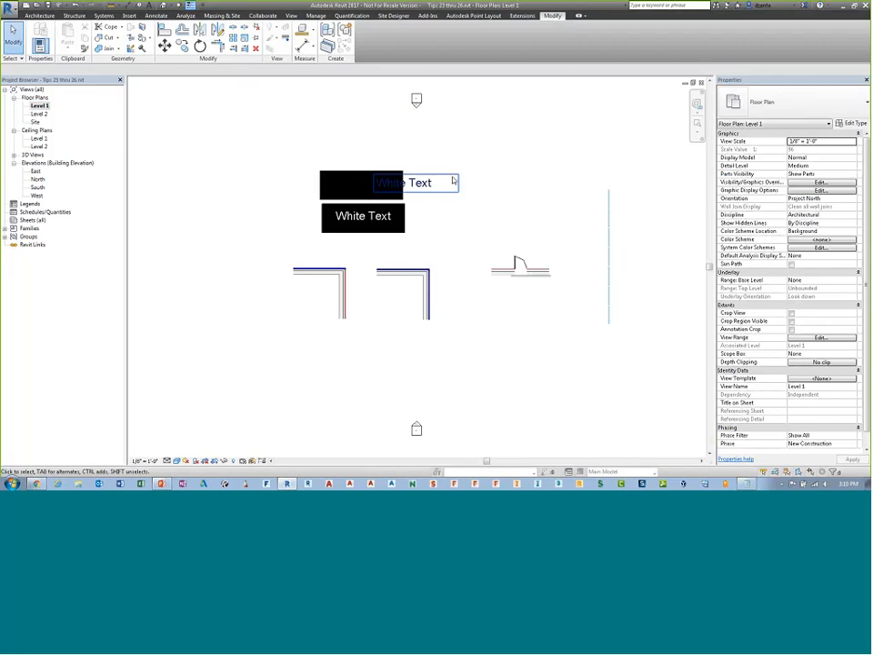
middle_click_drag(414, 220, 515, 249)
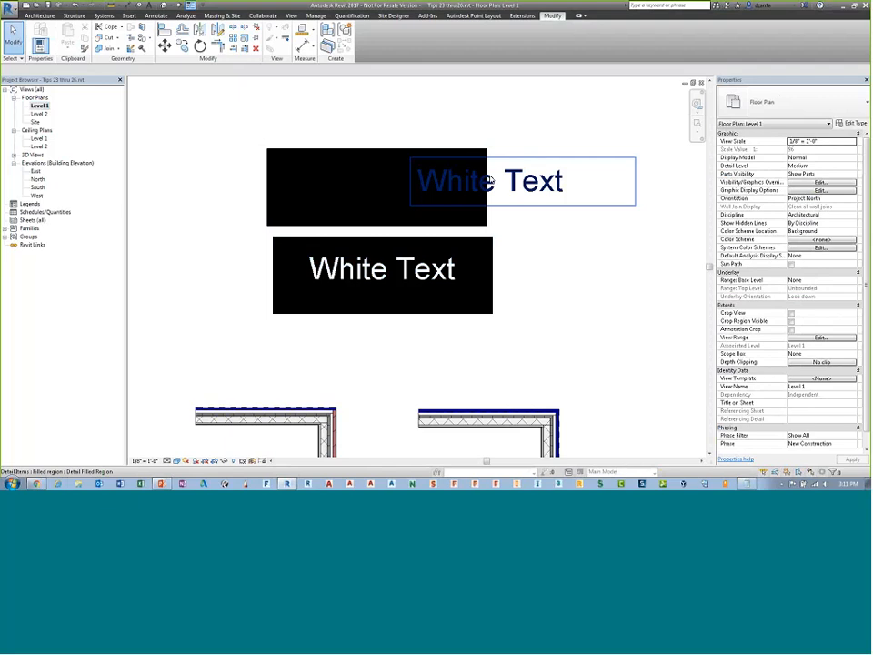
Set the color of the upper text note's type, 1/4" Arial Original, to White
left_click(518, 179)
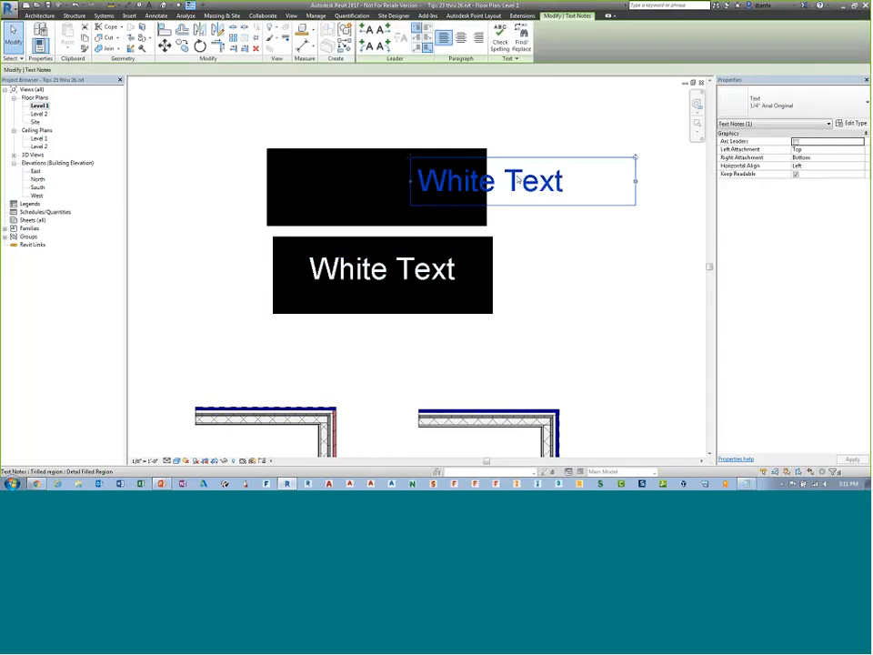
left_click(851, 124)
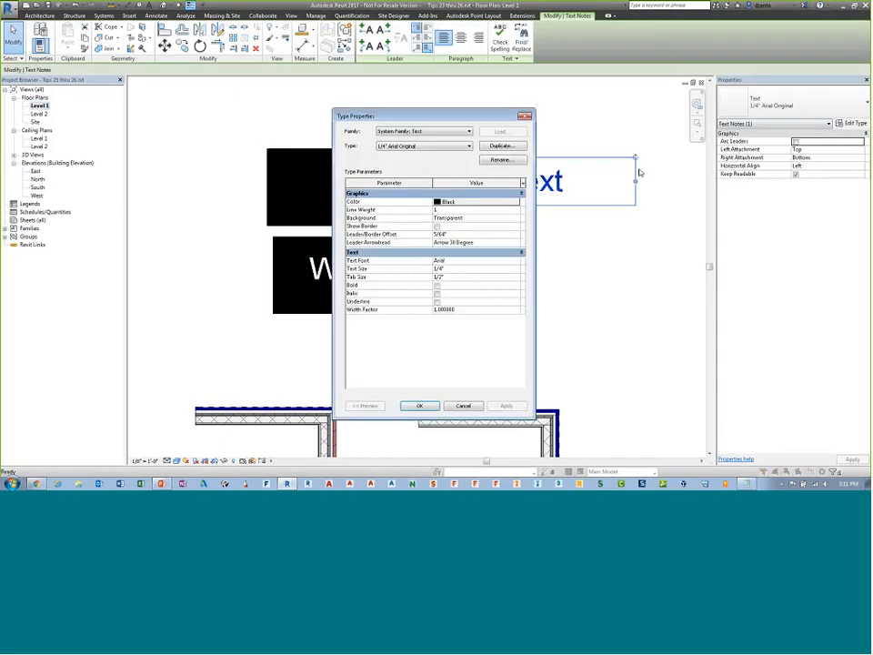
left_click(472, 201)
left_click(421, 250)
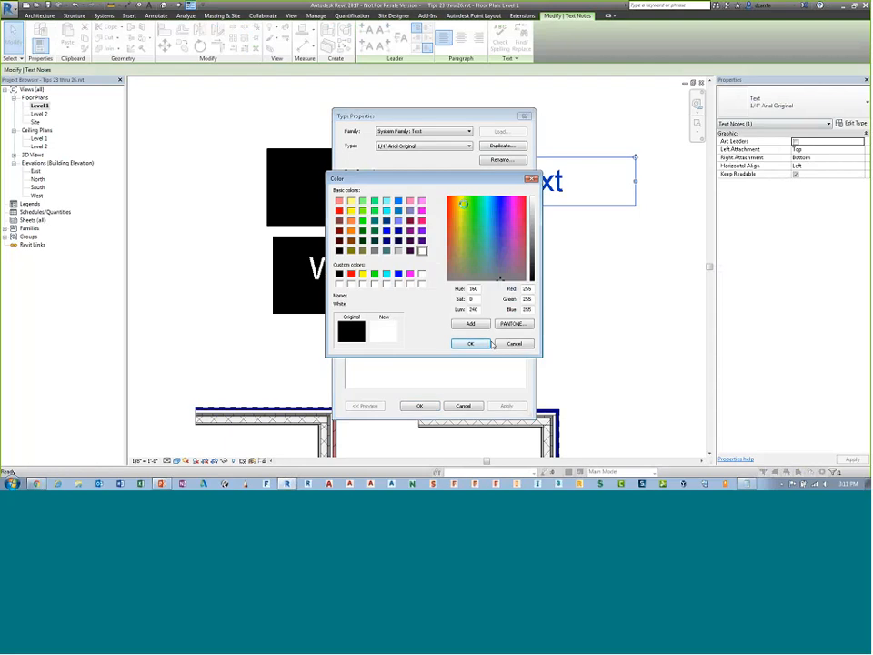
left_click(487, 345)
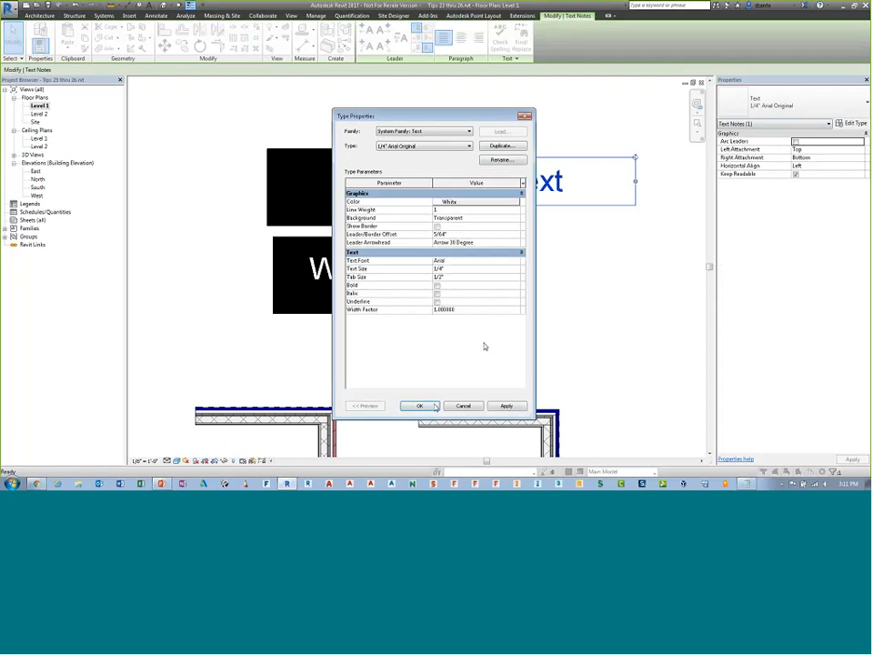
key("Return")
left_click(609, 307)
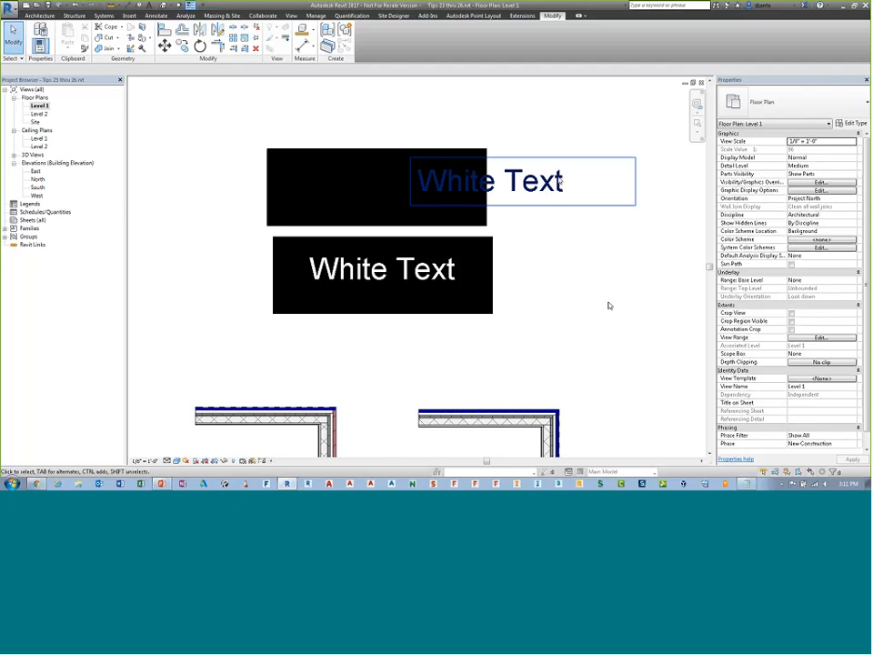
Change the 1/4" Arial Original text type's color to RGB 255-255-254 by setting its blue value to 254
left_click(560, 181)
left_click(852, 123)
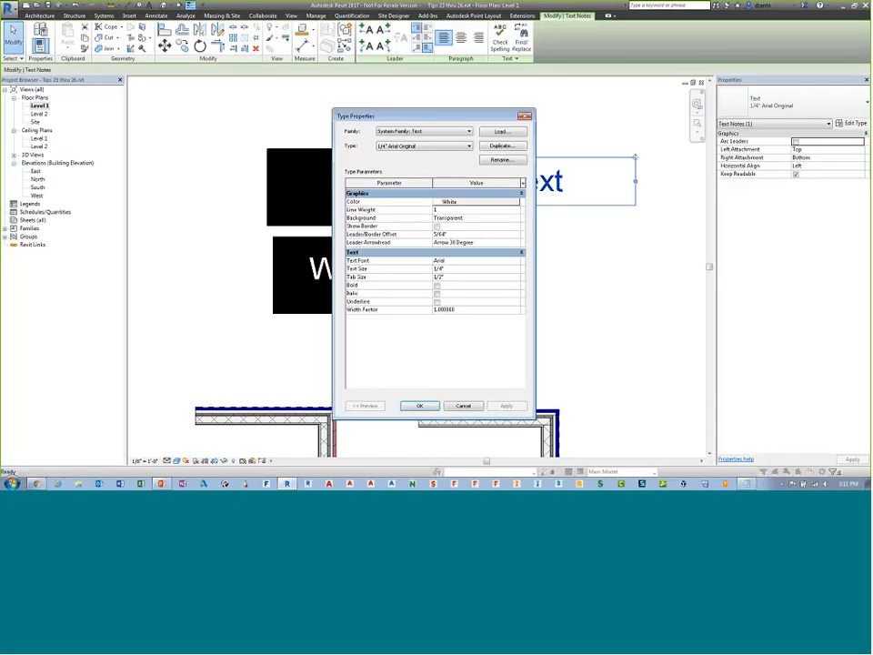
left_click(450, 201)
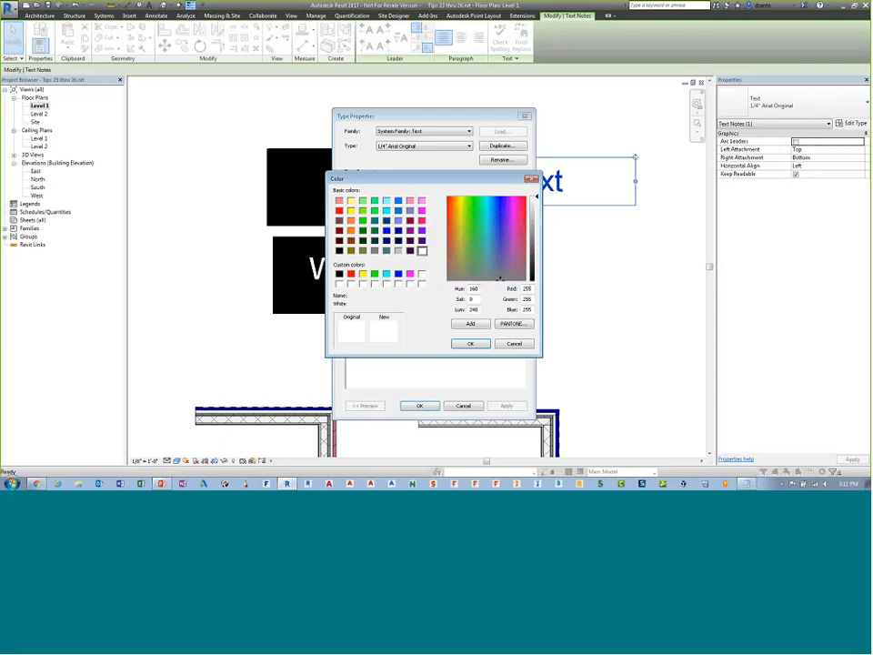
left_click(460, 198)
key("BackSpace")
type("4")
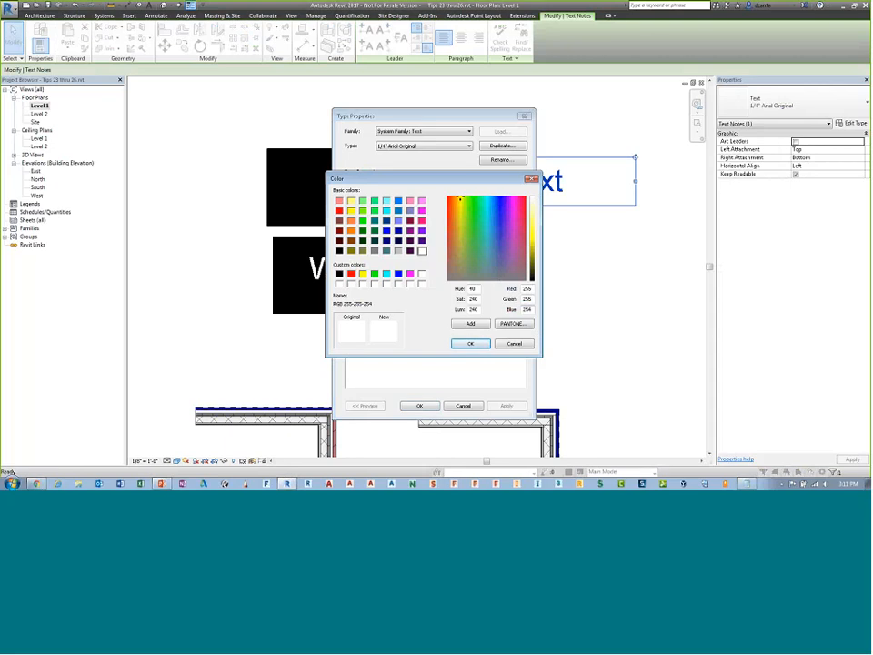
left_click(470, 343)
left_click(419, 406)
left_click(576, 324)
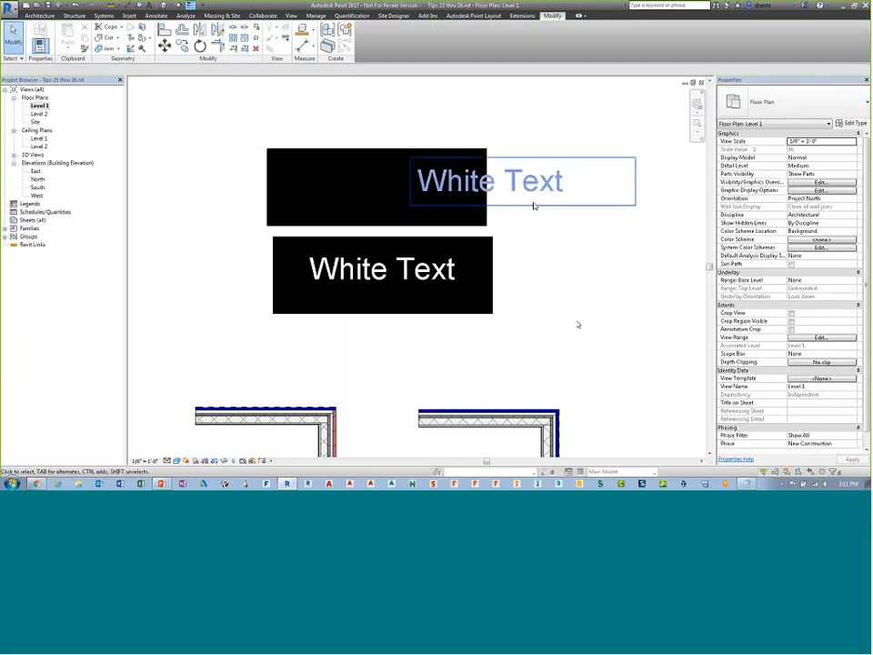
Move the upper White Text note fully onto the upper black filled region and deselect it
left_click(531, 191)
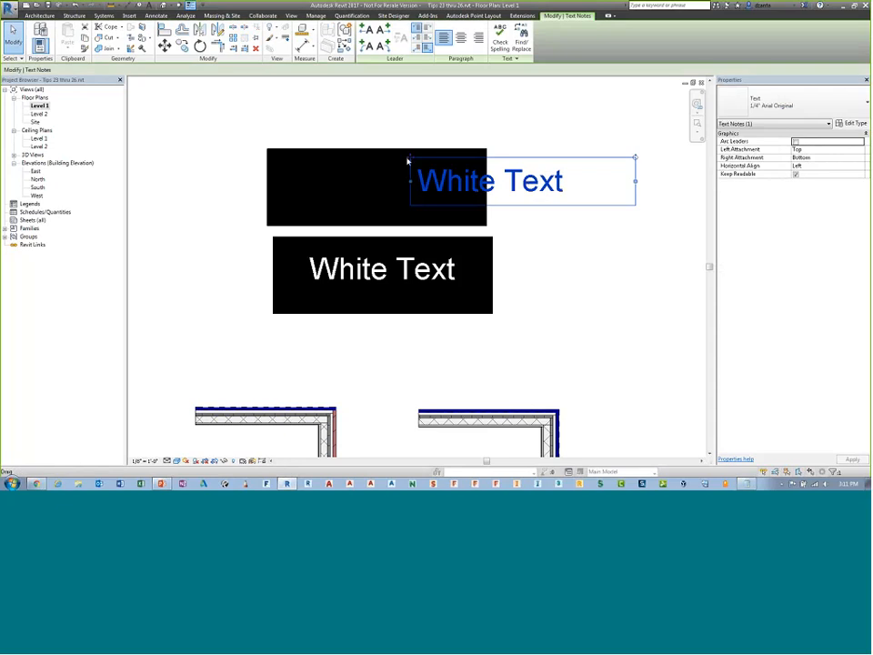
left_click_drag(406, 162, 284, 164)
left_click(589, 301)
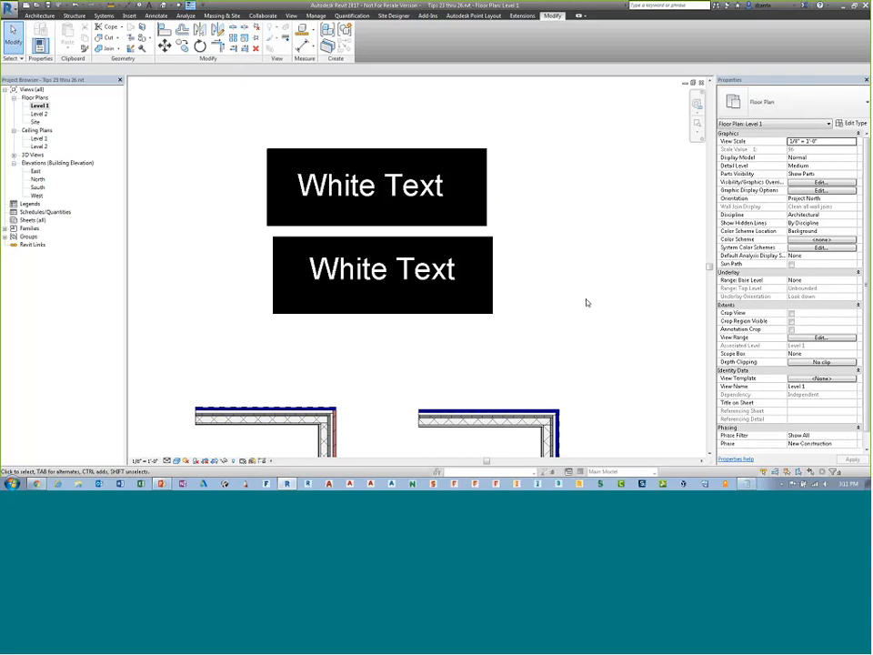
scroll(587, 303, "down", 1)
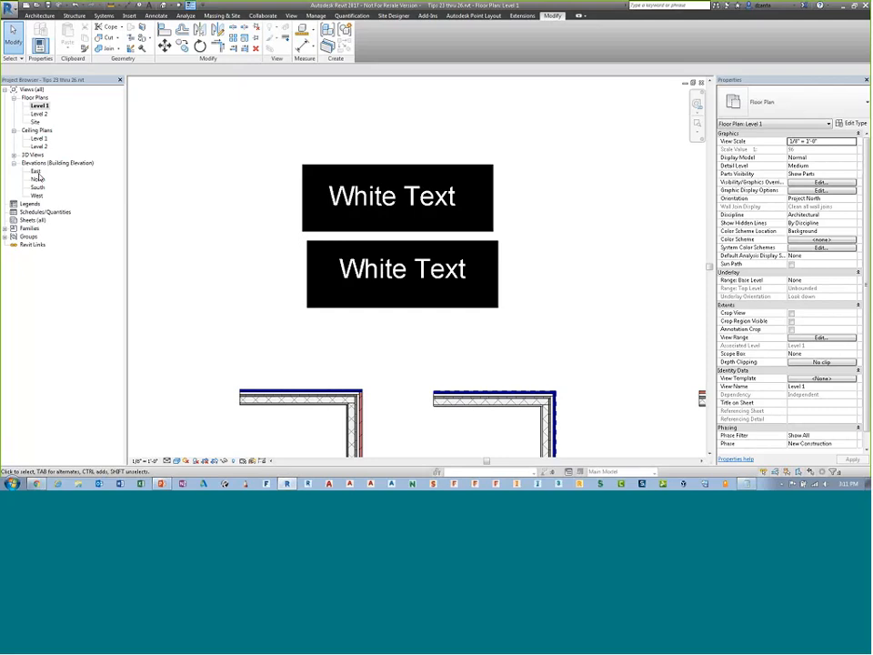
Add a leader to the upper White Text note, with its arrowhead down beside the black region and an elbow above it
left_click(425, 206)
key("Escape")
left_click(433, 204)
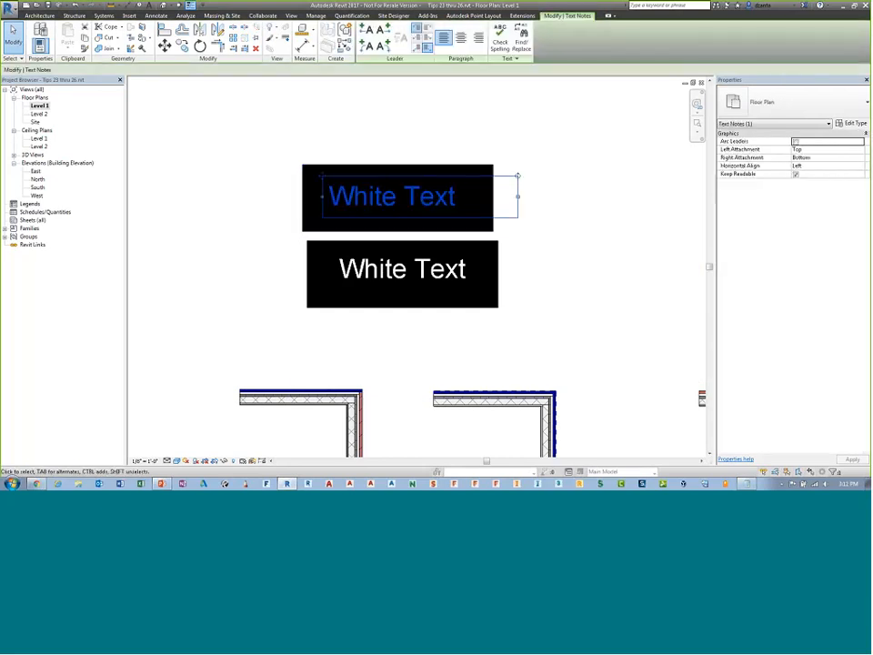
left_click(364, 34)
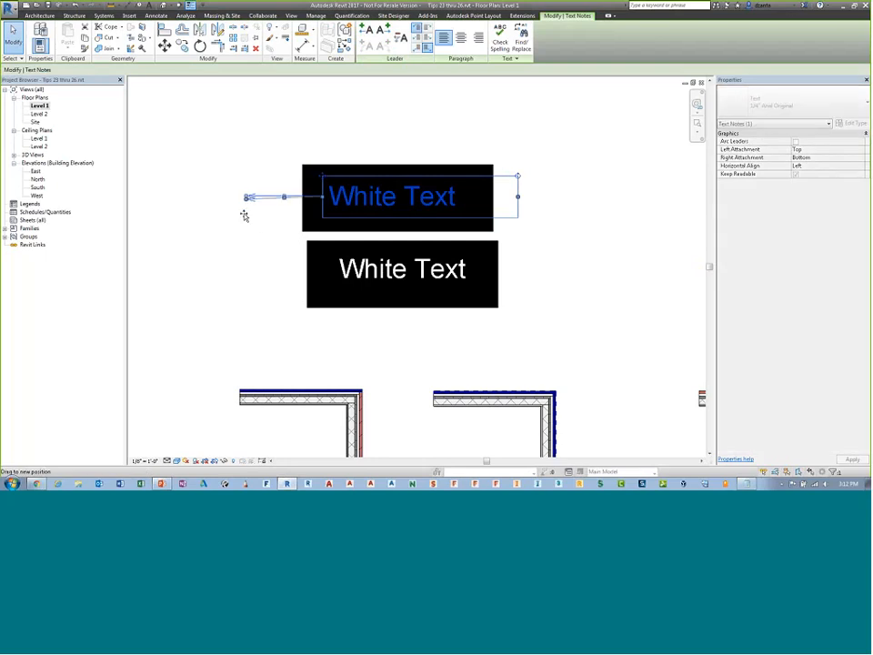
left_click_drag(242, 200, 239, 254)
left_click_drag(281, 228, 263, 190)
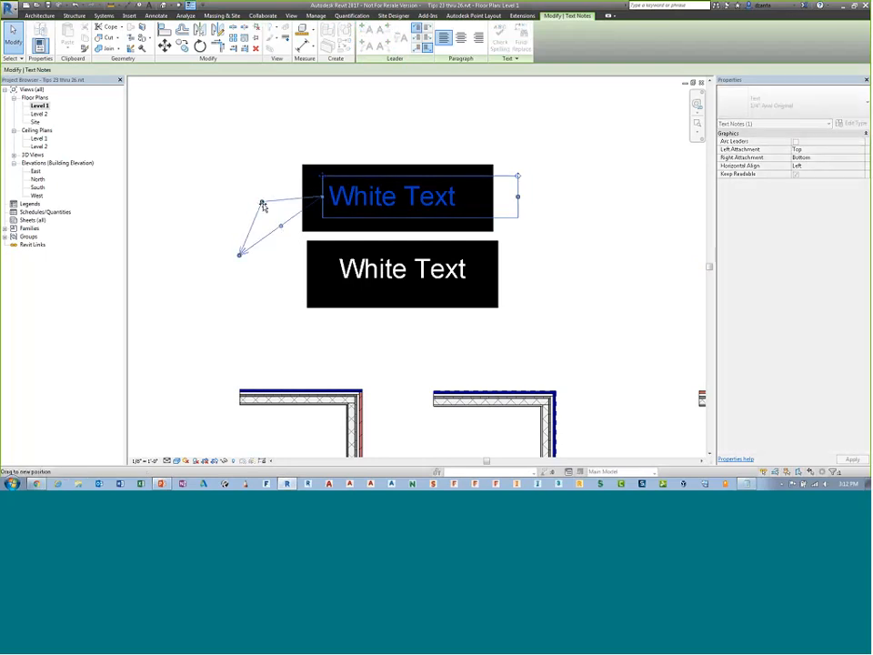
left_click(278, 259)
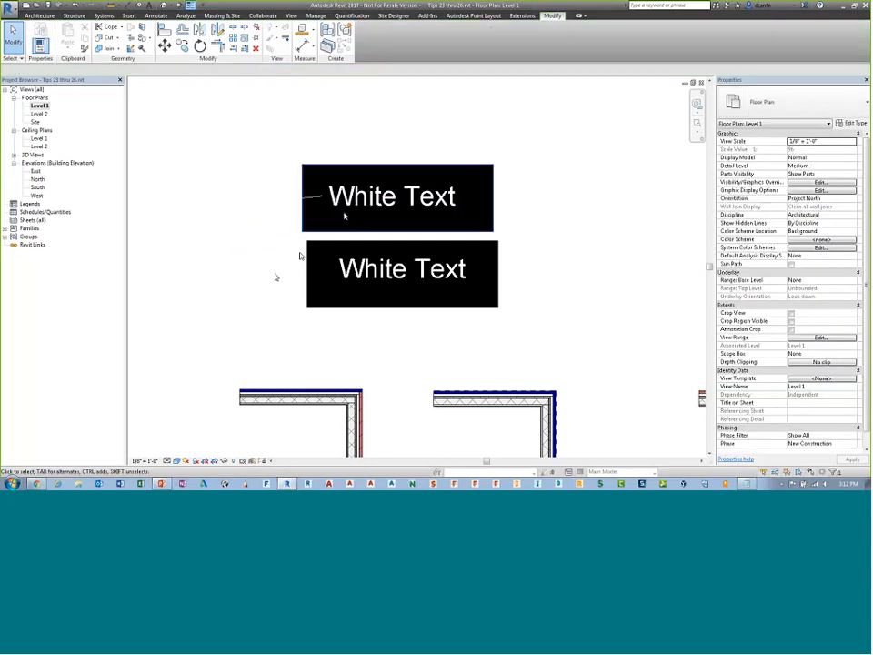
Reposition the upper White Text note across the black region's top-right corner, with its leader arrowhead pointing inside the region
left_click(352, 202)
key("Escape")
left_click(326, 180)
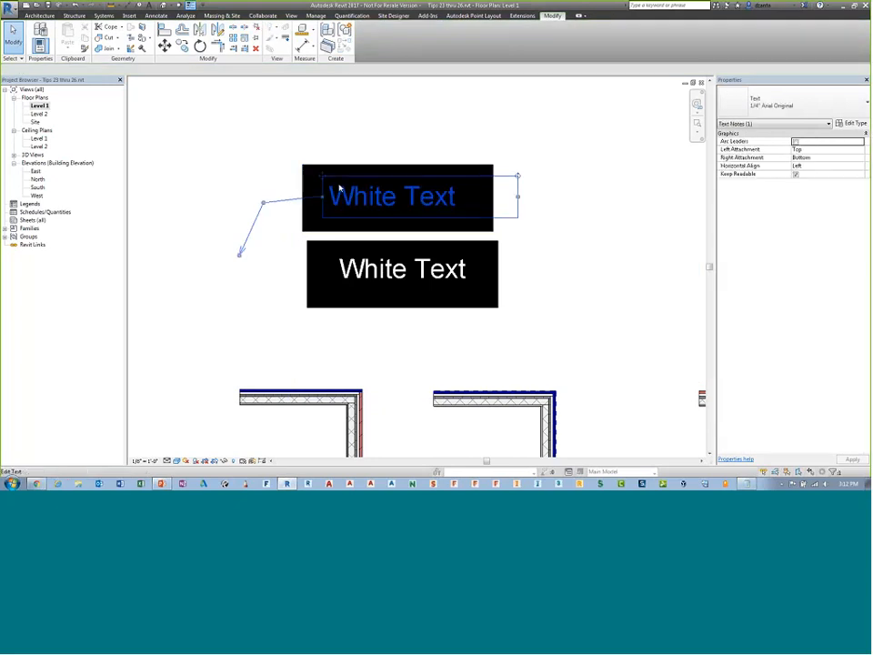
left_click_drag(325, 179, 471, 102)
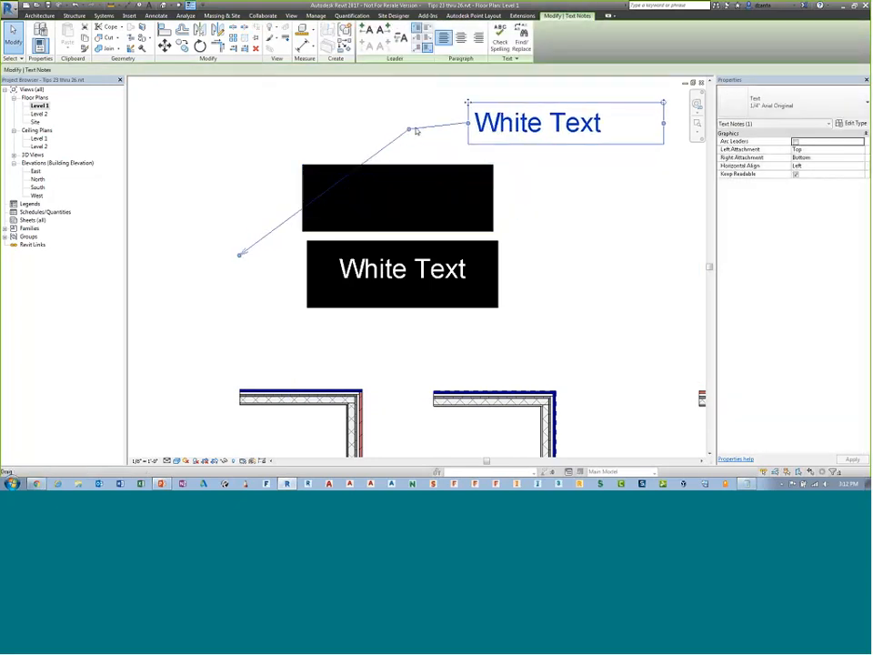
left_click_drag(332, 235, 354, 188)
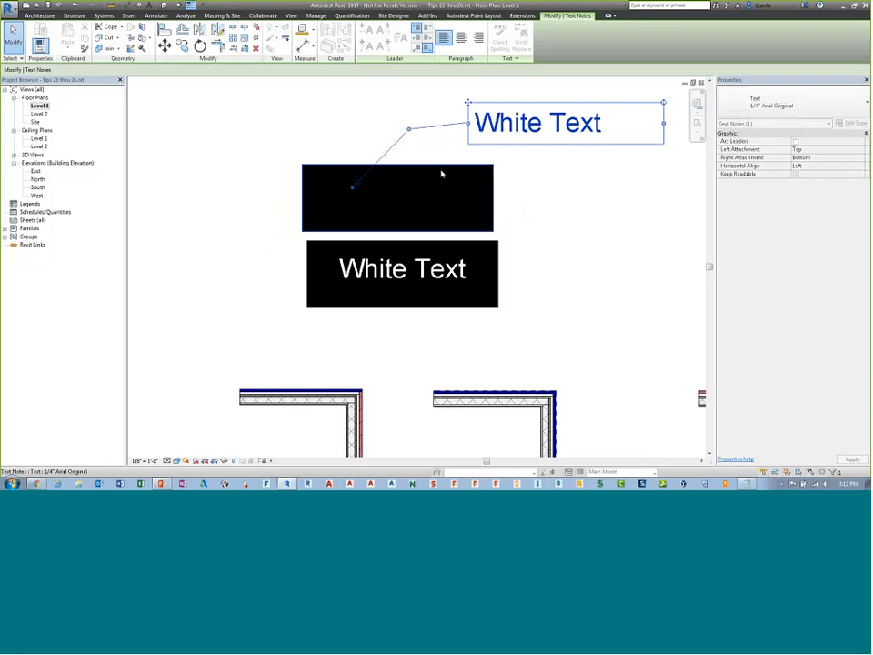
left_click_drag(468, 102, 432, 156)
left_click(554, 231)
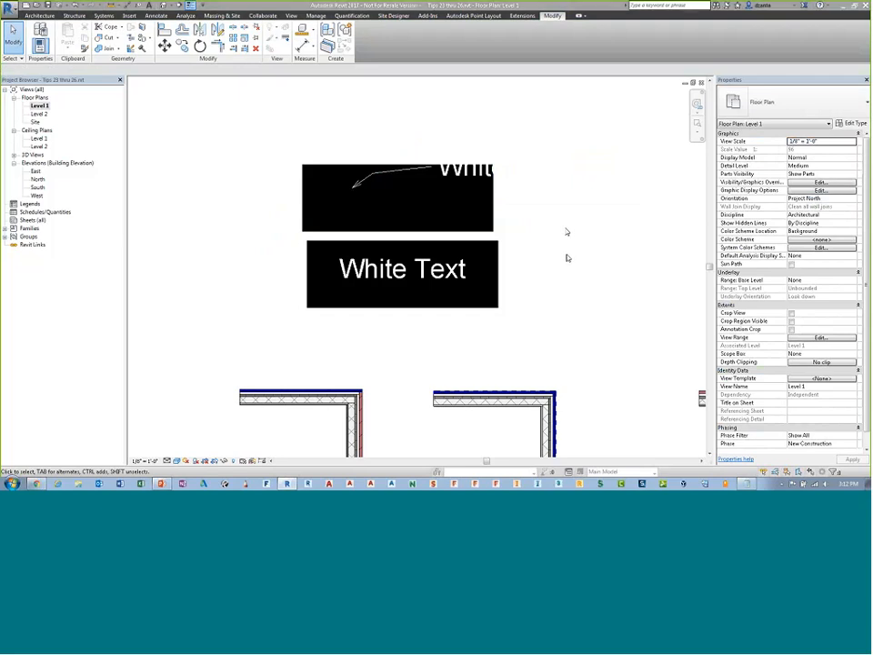
Switch to PowerPoint, advance to the Tip #25 & #26 slide, and return to Revit
key("alt+Tab")
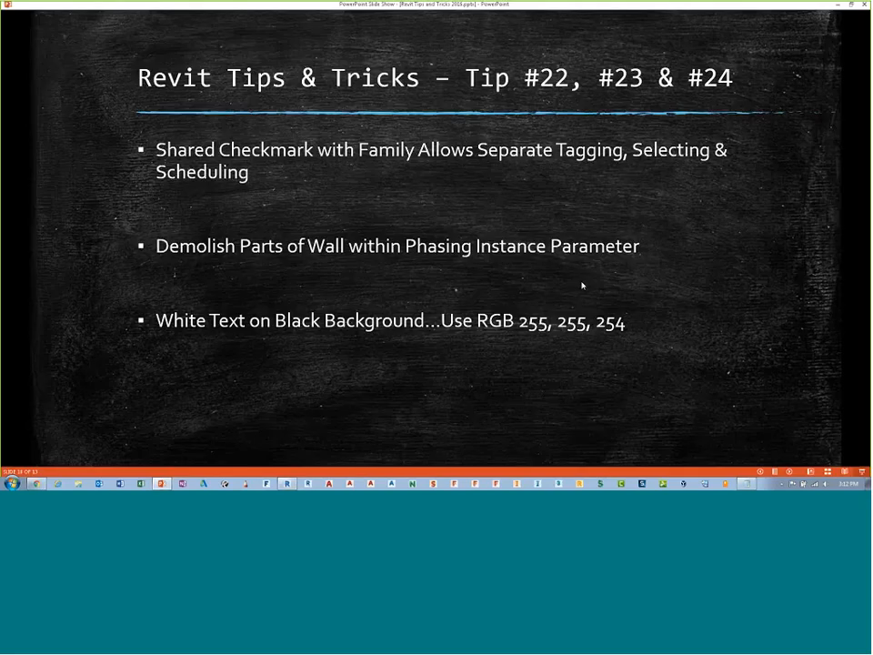
left_click(582, 285)
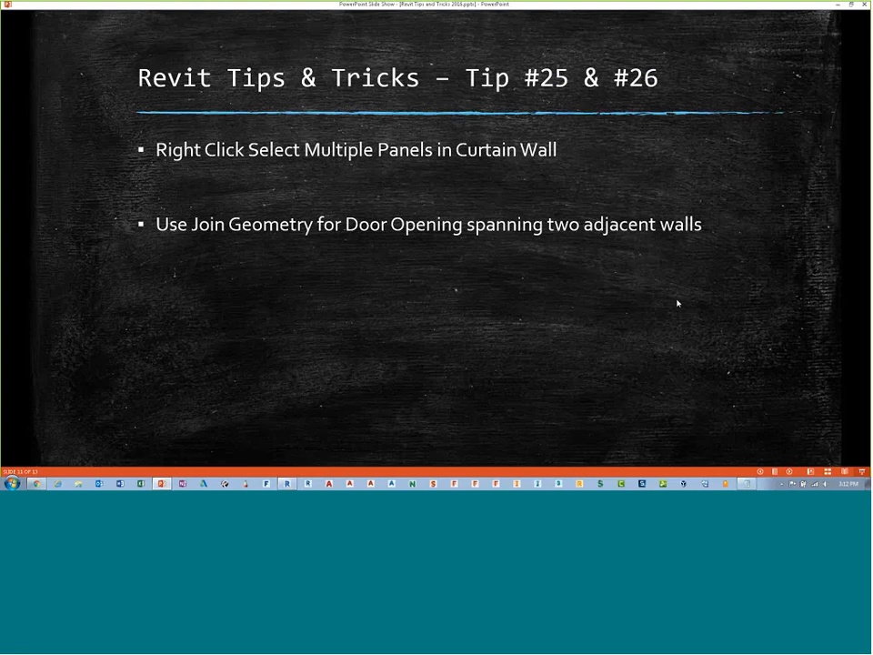
key("alt+Tab")
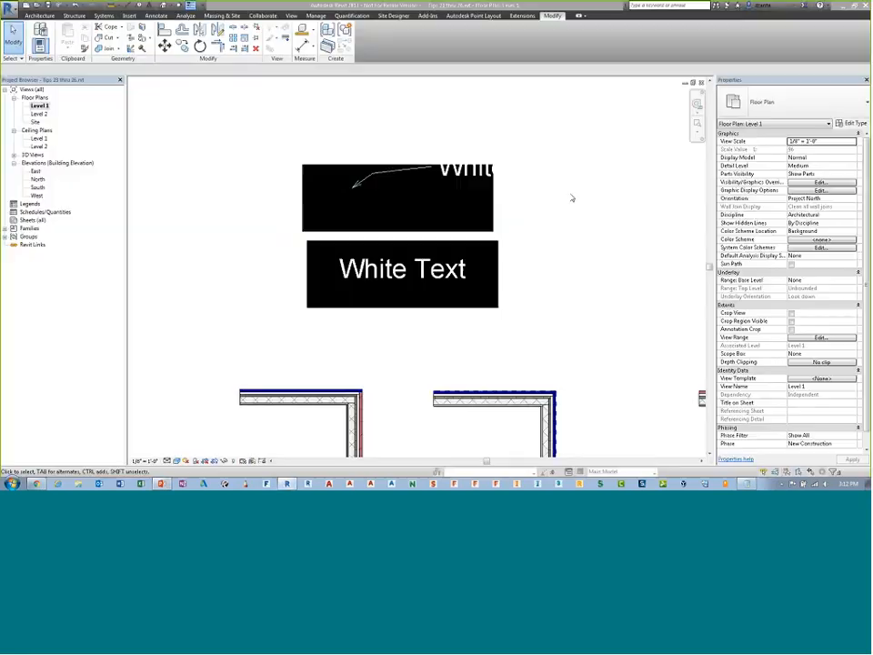
Open the default 3D view and frame the storefront curtain wall
scroll(550, 215, "down", 2)
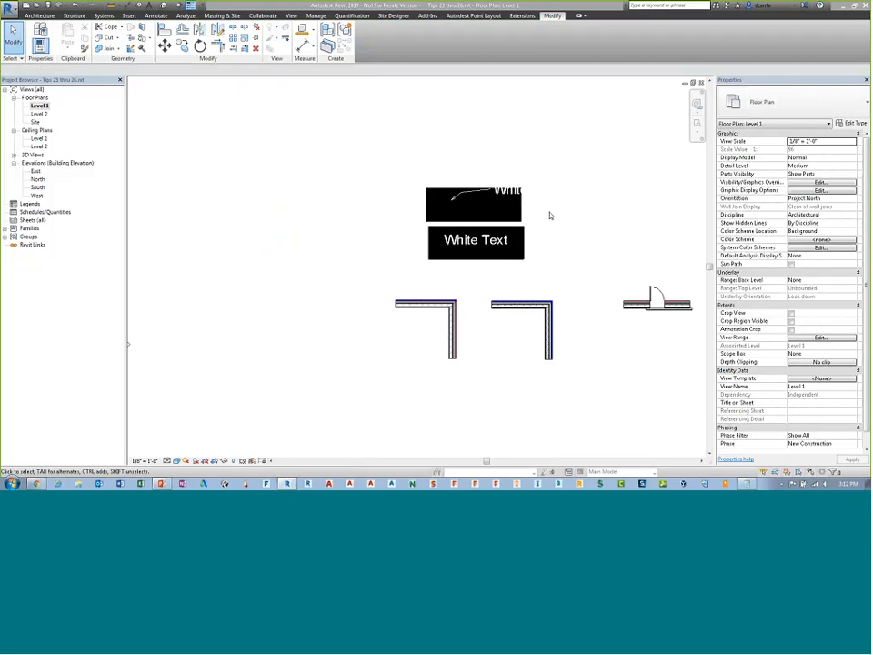
middle_click_drag(549, 214, 424, 342)
left_click(190, 5)
scroll(353, 221, "up", 3)
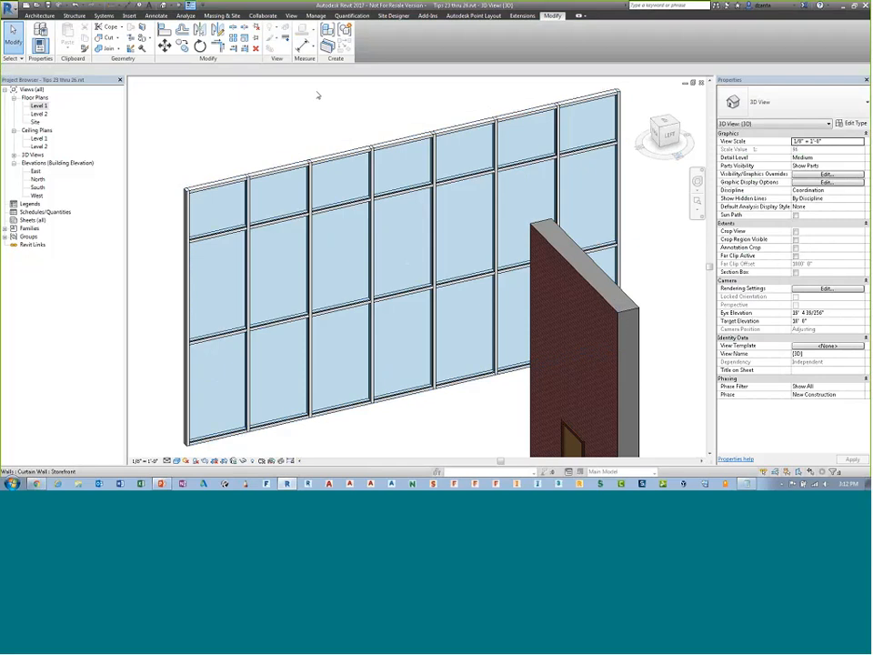
Examine the Select Mullions options for one of the curtain wall's top border mullions, leaving nothing selected
right_click(335, 156)
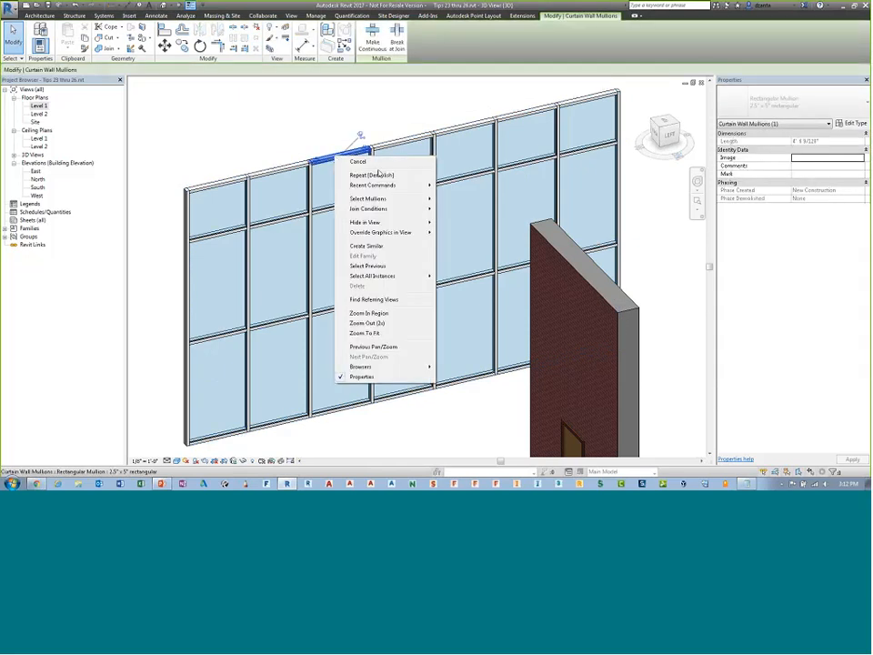
mouse_move(389, 200)
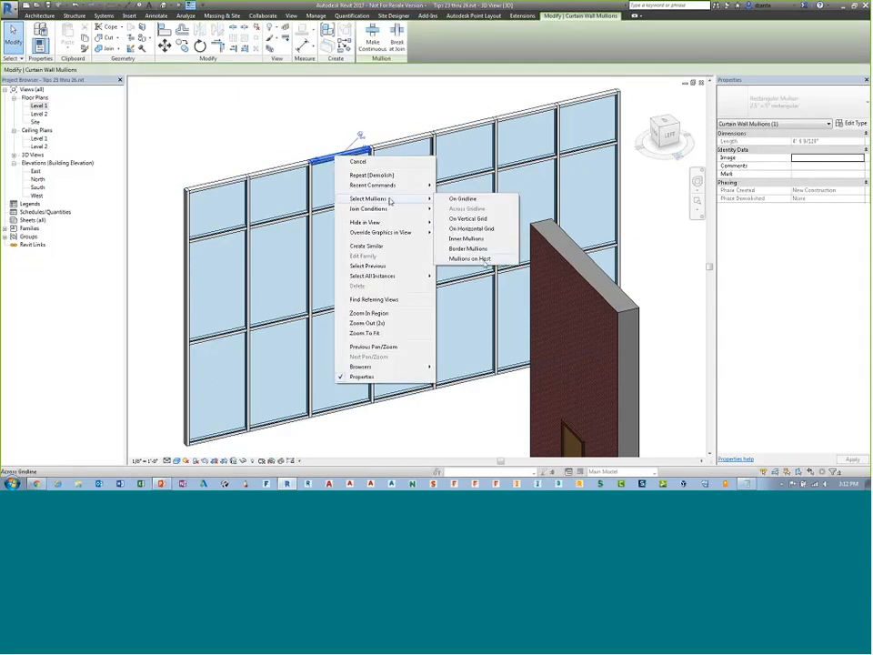
key("Escape")
left_click(292, 254)
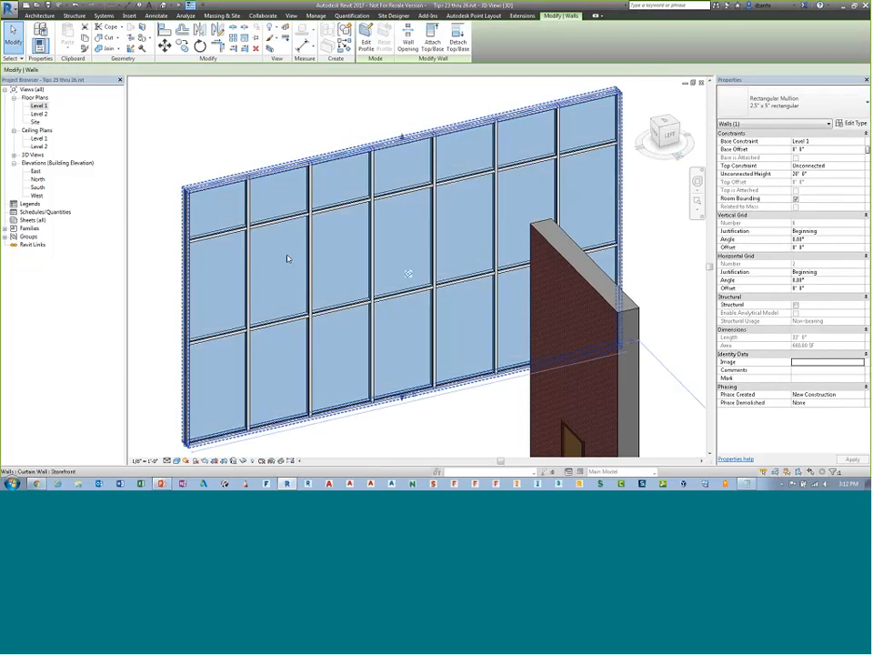
left_click(269, 146)
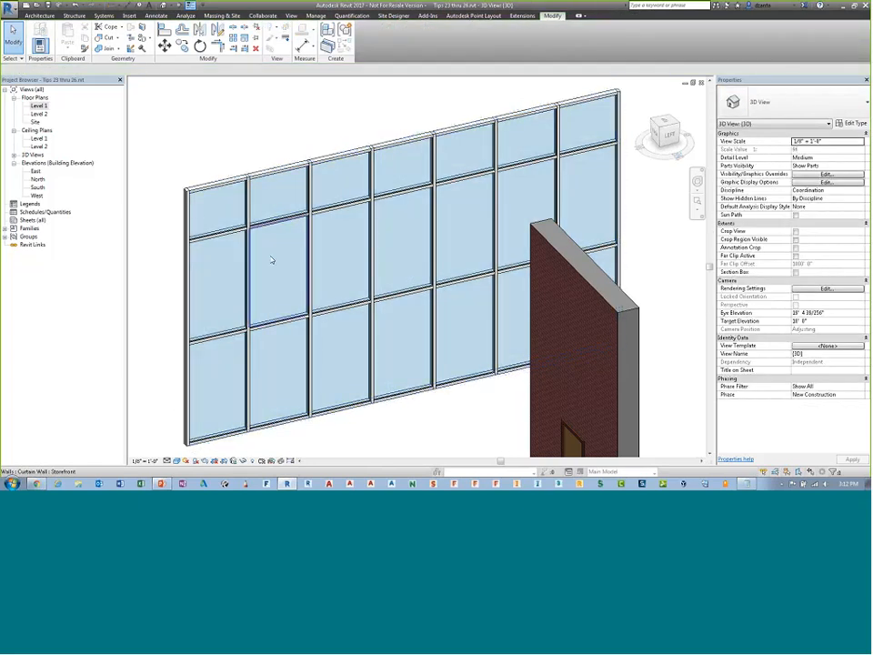
Select the middle glazed panel in the curtain wall's second column, extending the selection along the vertical grid and the horizontal grid
left_click(270, 260)
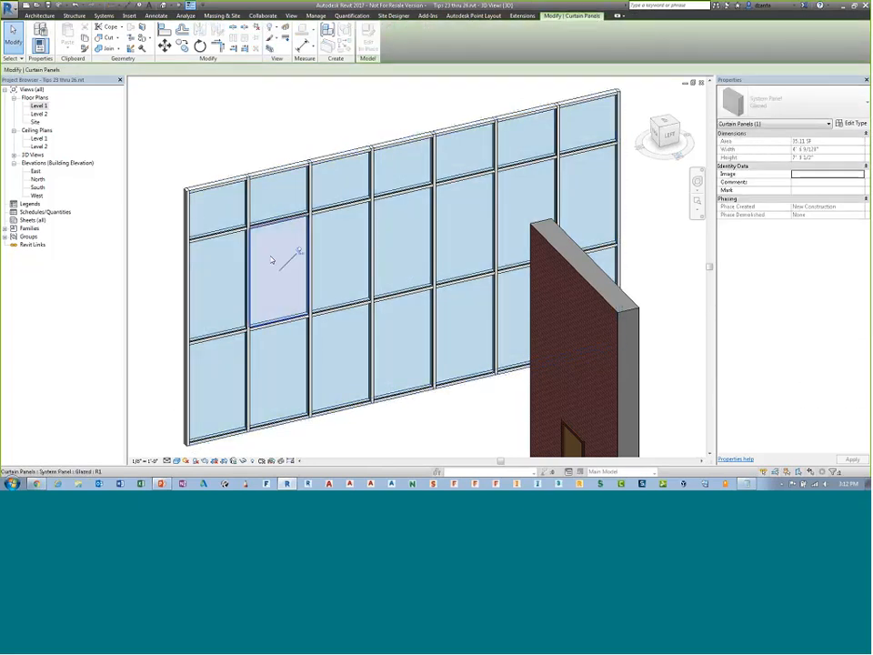
right_click(271, 261)
mouse_move(305, 298)
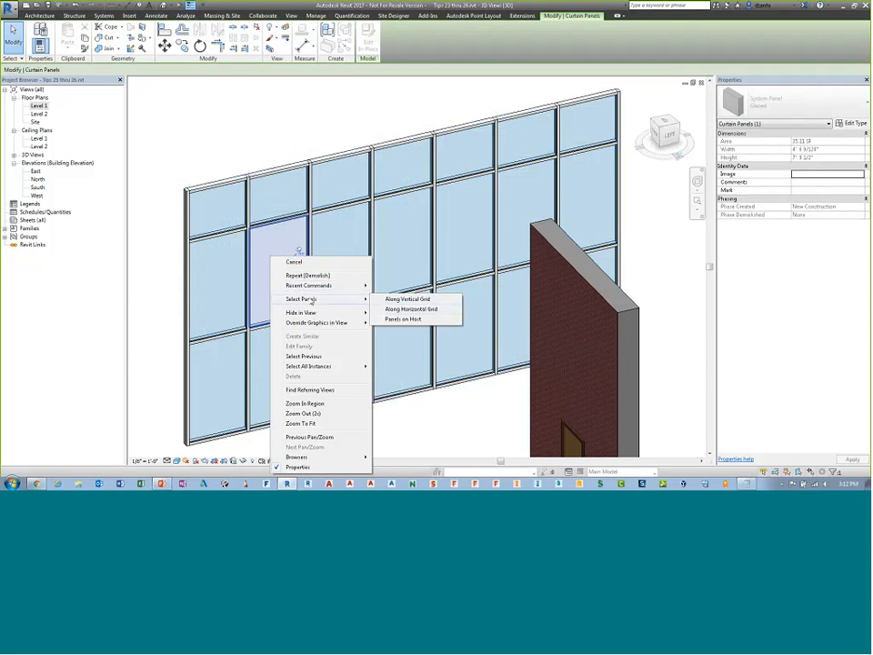
left_click(402, 299)
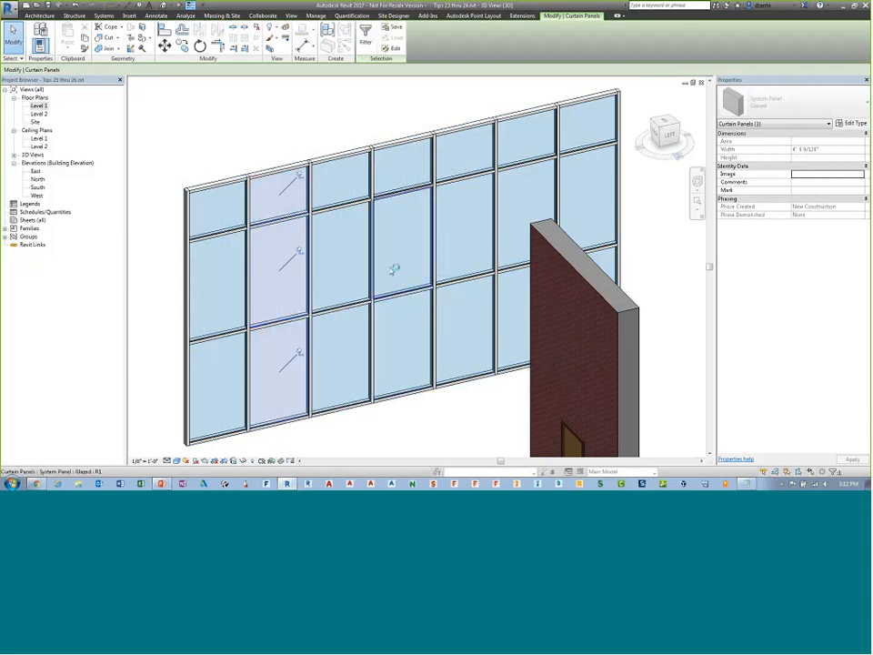
right_click(277, 202)
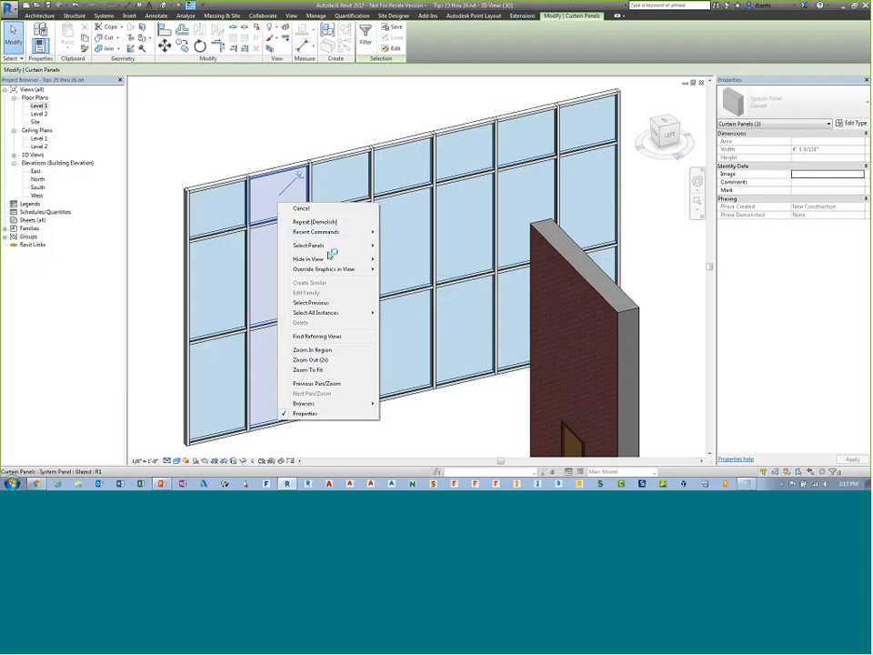
mouse_move(351, 247)
left_click(407, 257)
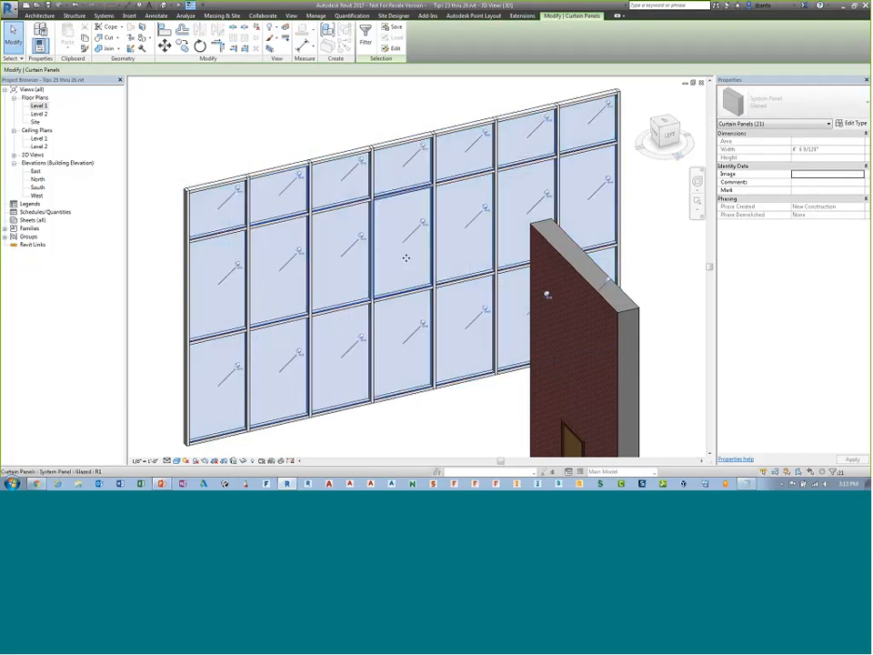
Try the Panels on Host selection for the curtain wall and clear the selection
right_click(344, 196)
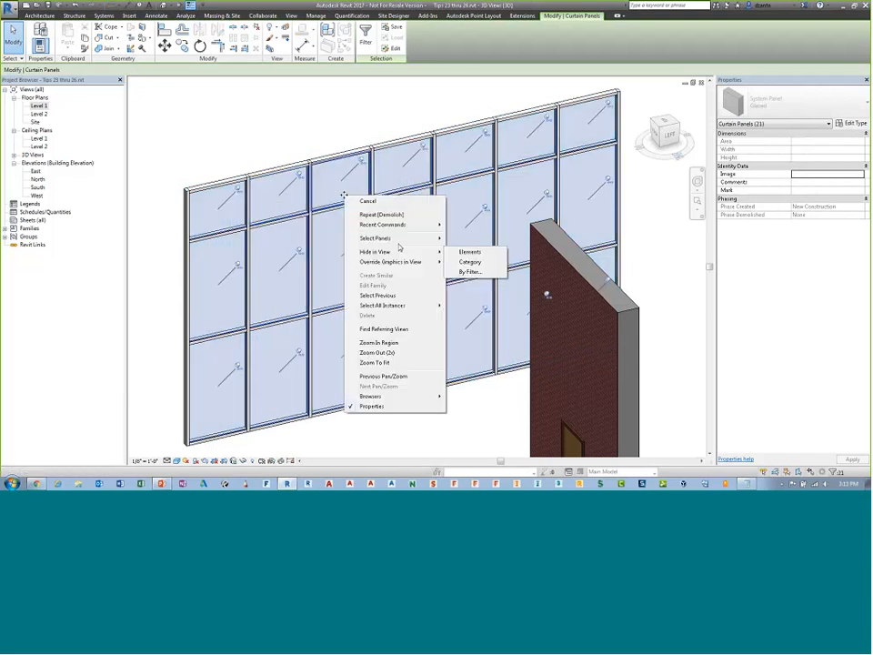
mouse_move(400, 238)
left_click(469, 259)
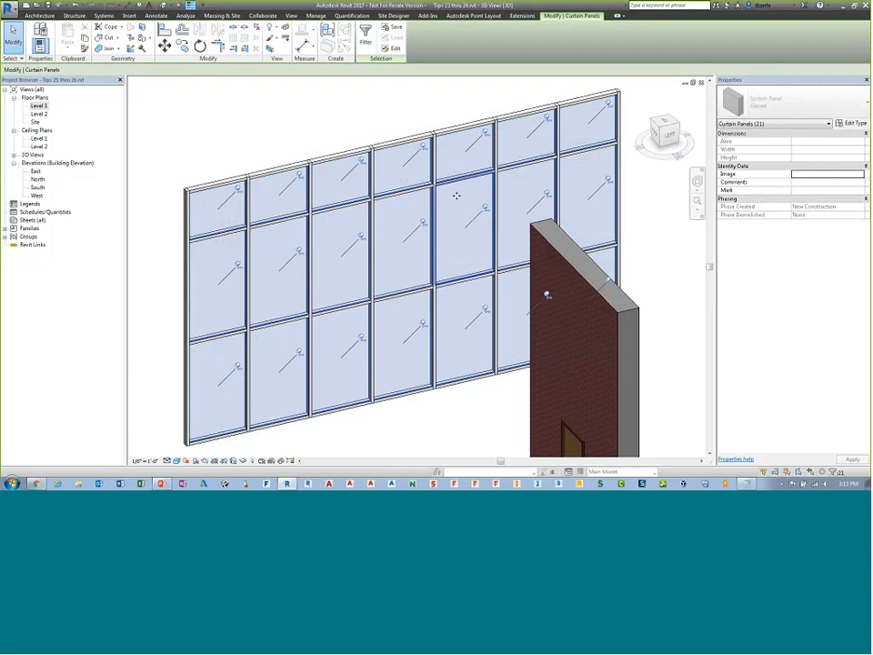
left_click(288, 148)
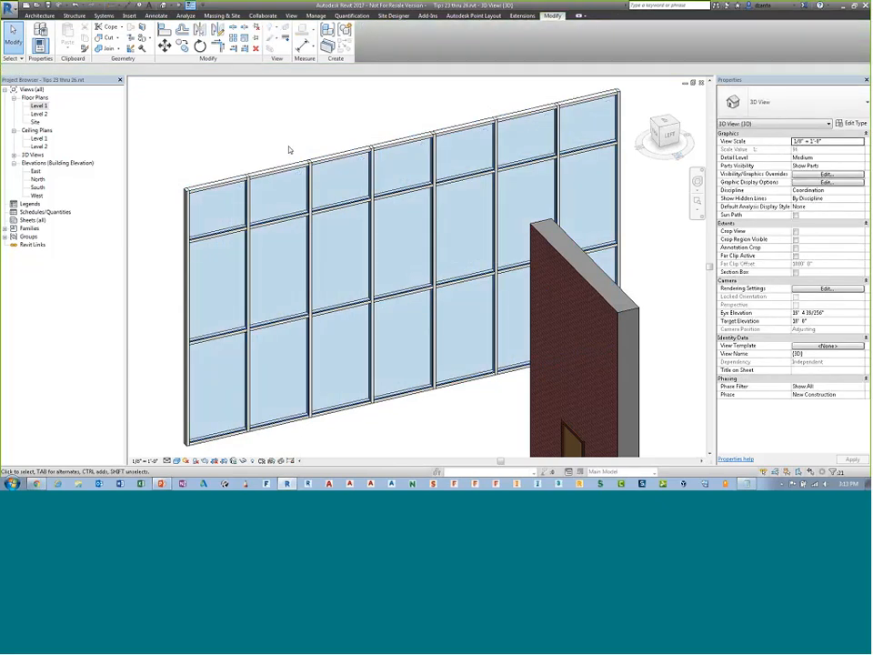
Select the curtain wall's second column of panels along the vertical grid and change their type to Generic - 4" Brick
left_click(292, 195)
right_click(292, 195)
mouse_move(331, 236)
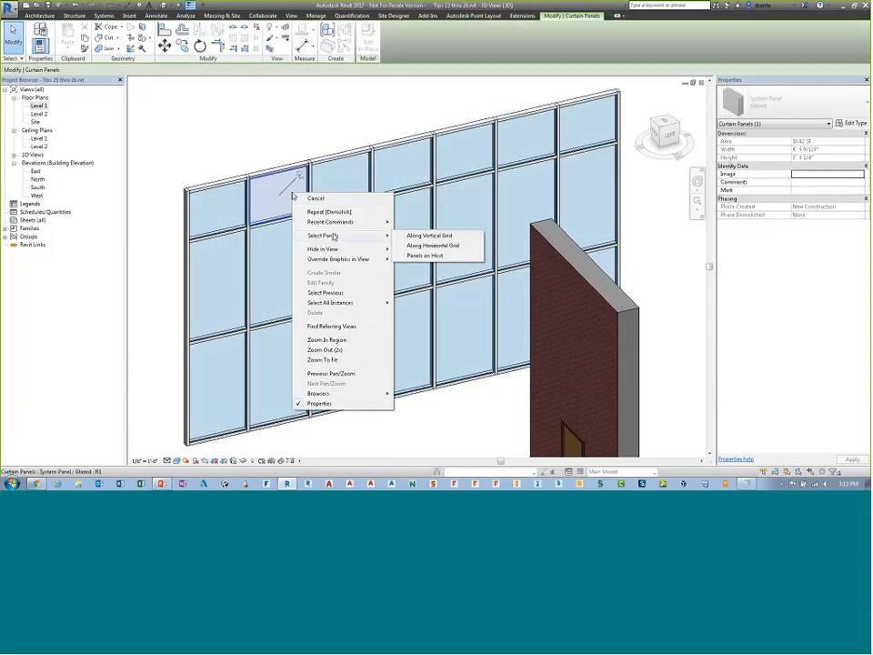
left_click(426, 236)
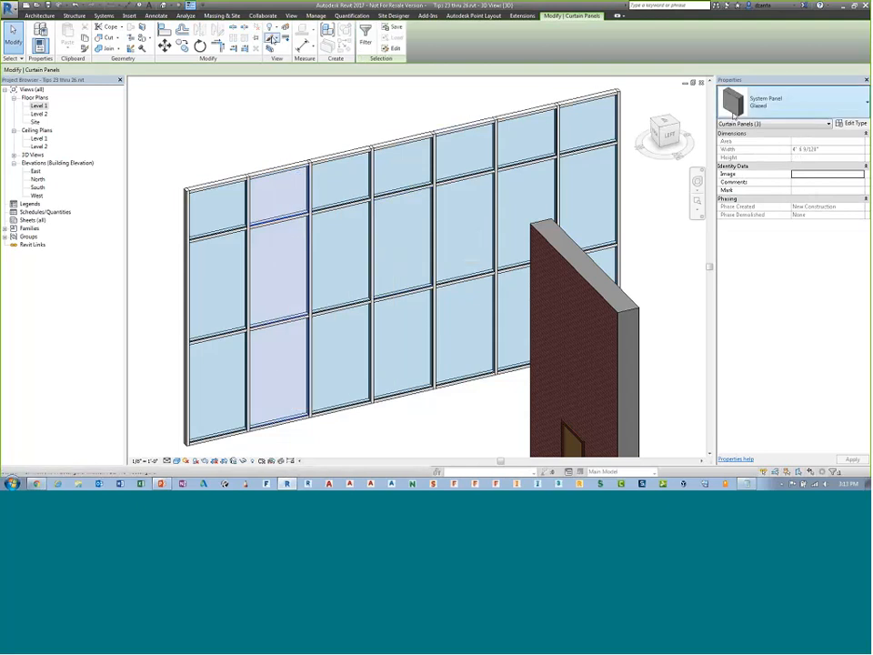
left_click(791, 102)
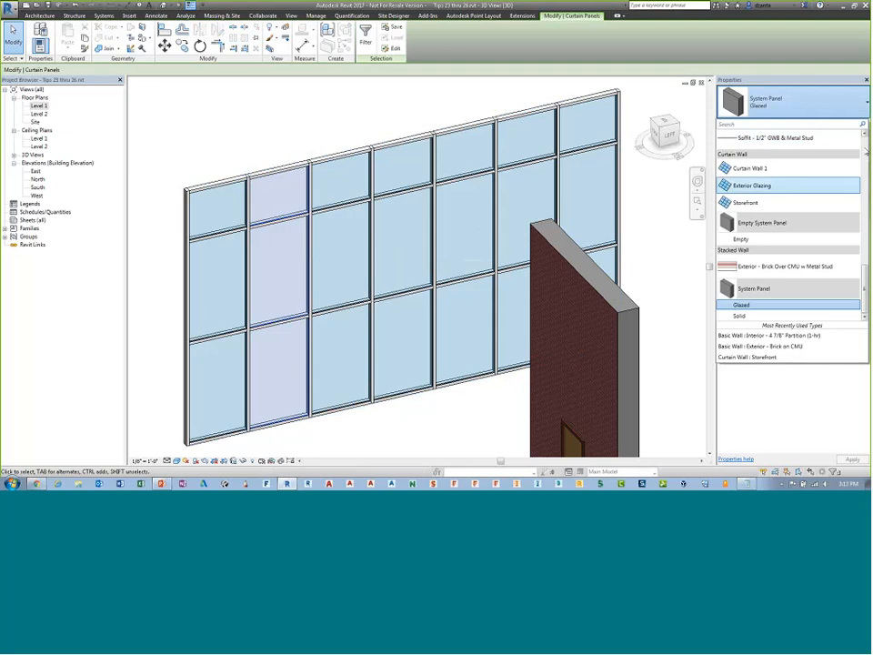
left_click_drag(865, 280, 866, 152)
scroll(746, 236, "down", 3)
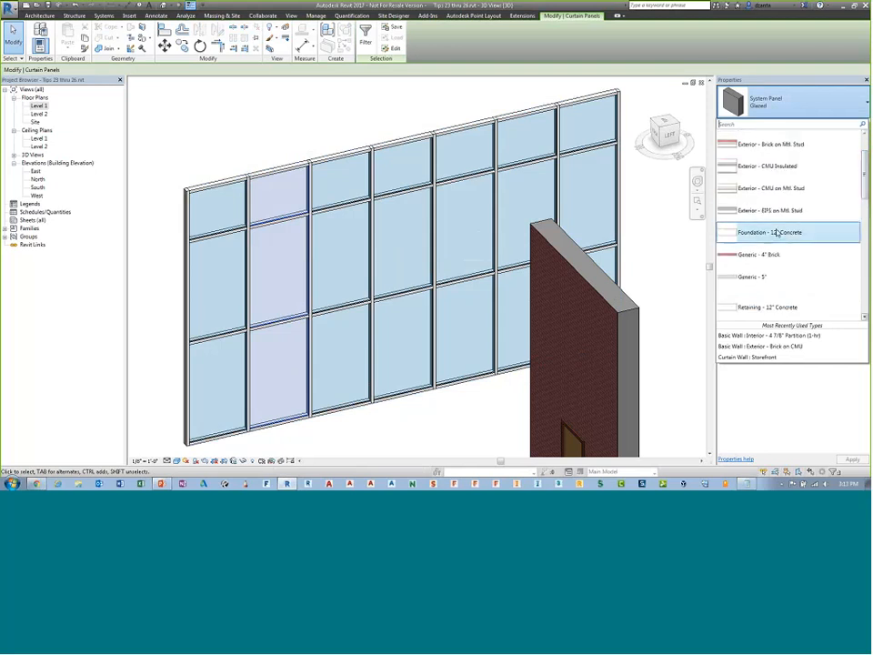
left_click(722, 253)
left_click(251, 131)
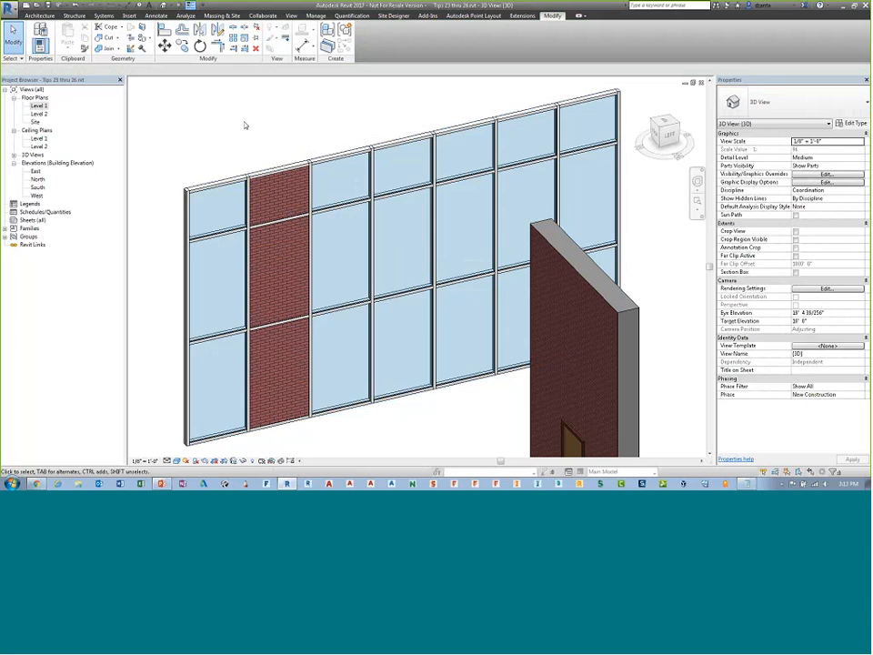
Check the Tip #25 & #26 slide in PowerPoint, and open Revit's Level 1 floor plan at the door in the brick wall
key("alt+Tab")
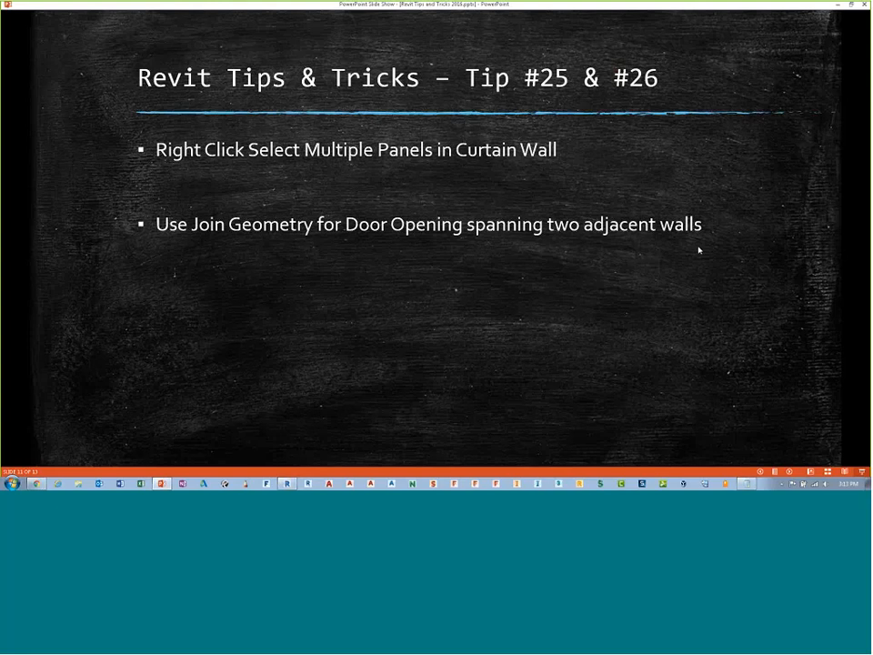
left_click(849, 5)
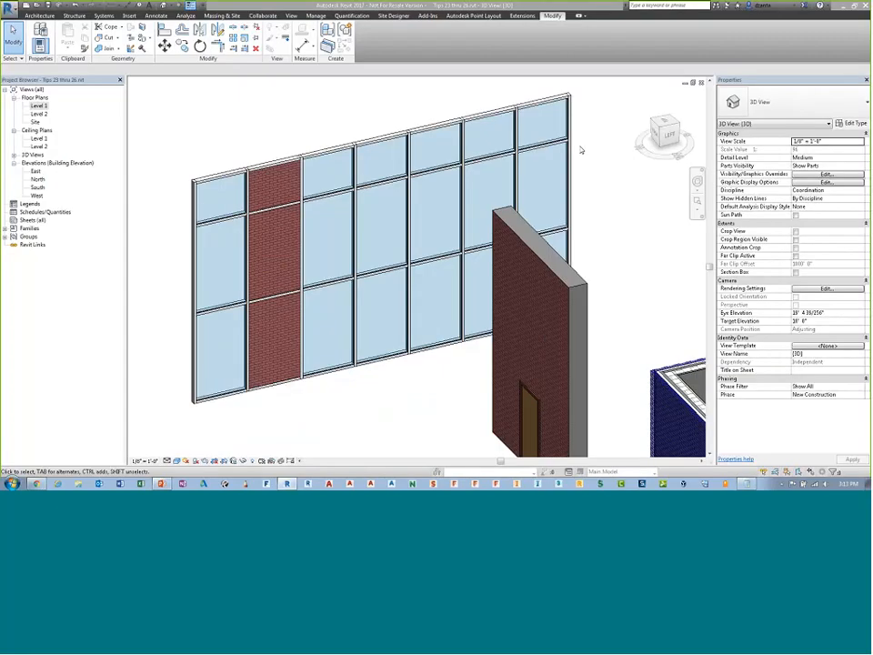
double_click(39, 106)
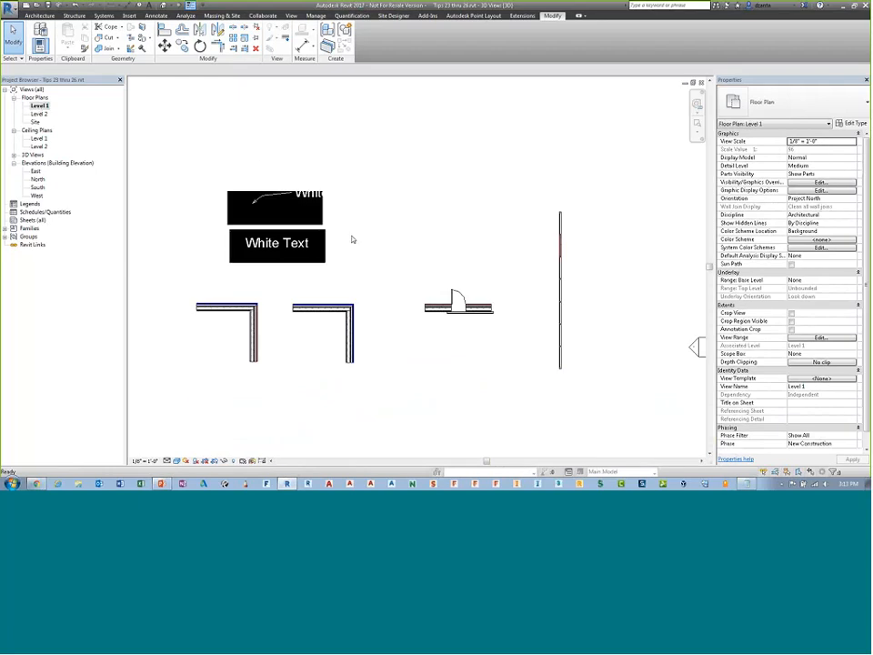
scroll(502, 302, "up", 3)
scroll(440, 298, "up", 3)
middle_click_drag(482, 295, 497, 228)
scroll(492, 210, "up", 2)
scroll(491, 210, "up", 1)
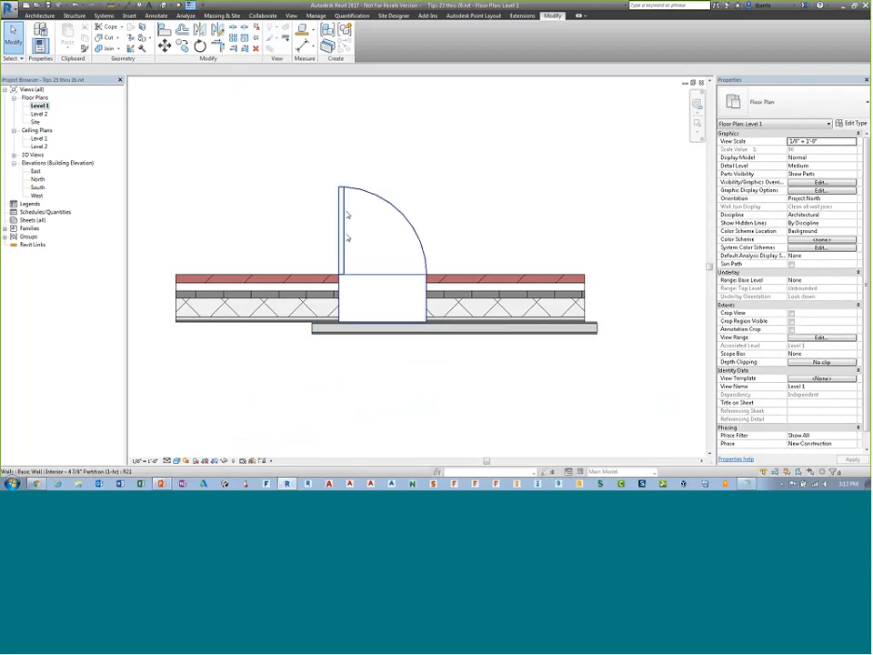
Place a second Single-Flush 36" x 84" door, similar to the existing one, in the brick wall about 4'-3" from it, centre to centre
left_click(348, 215)
key("c")
key("s")
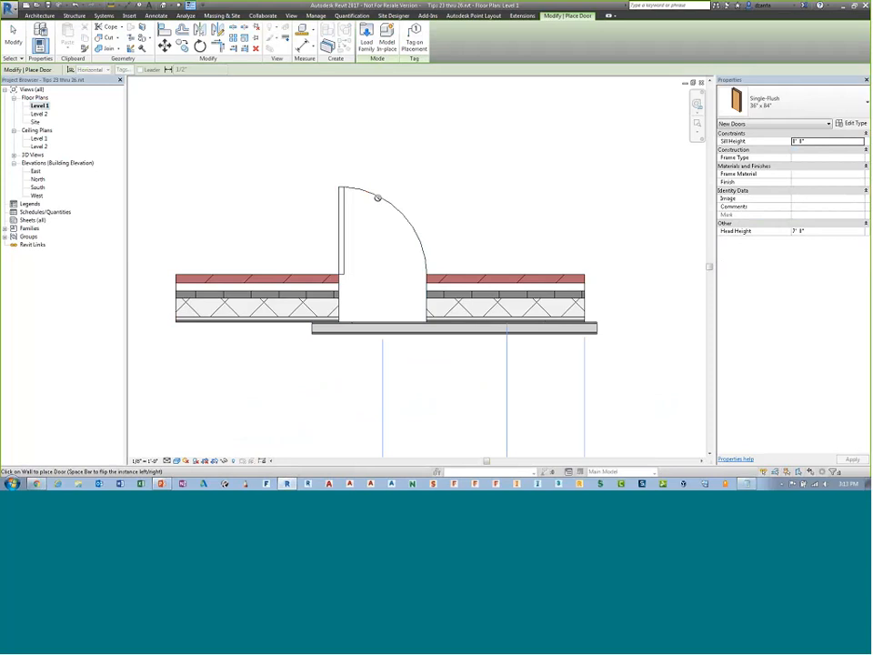
left_click(507, 272)
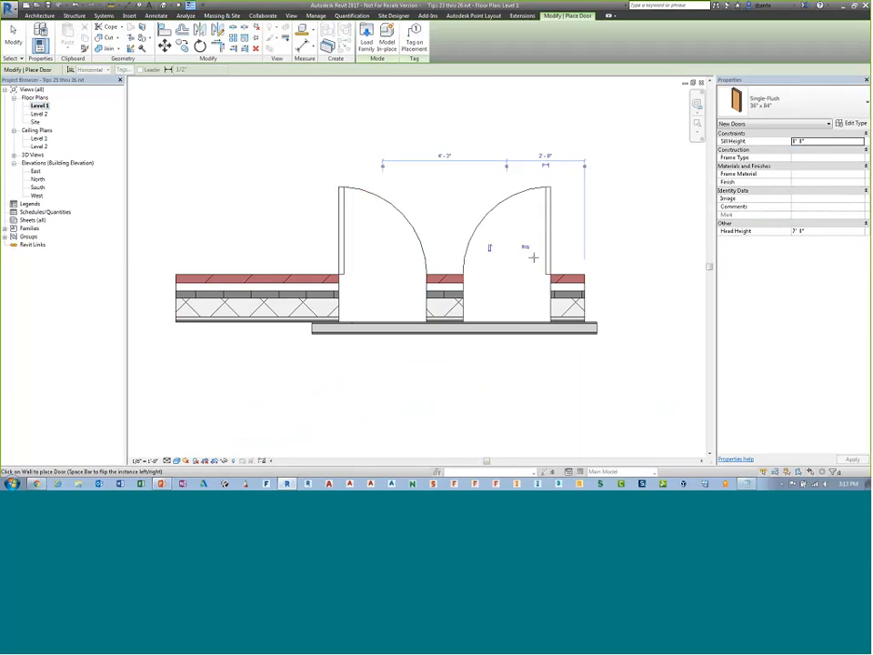
key("Escape")
key("Escape")
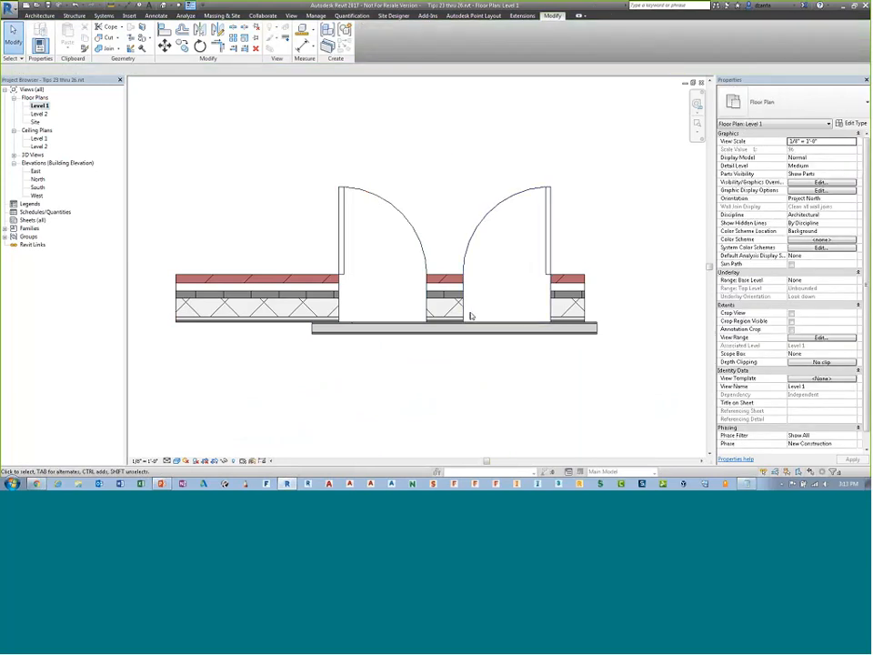
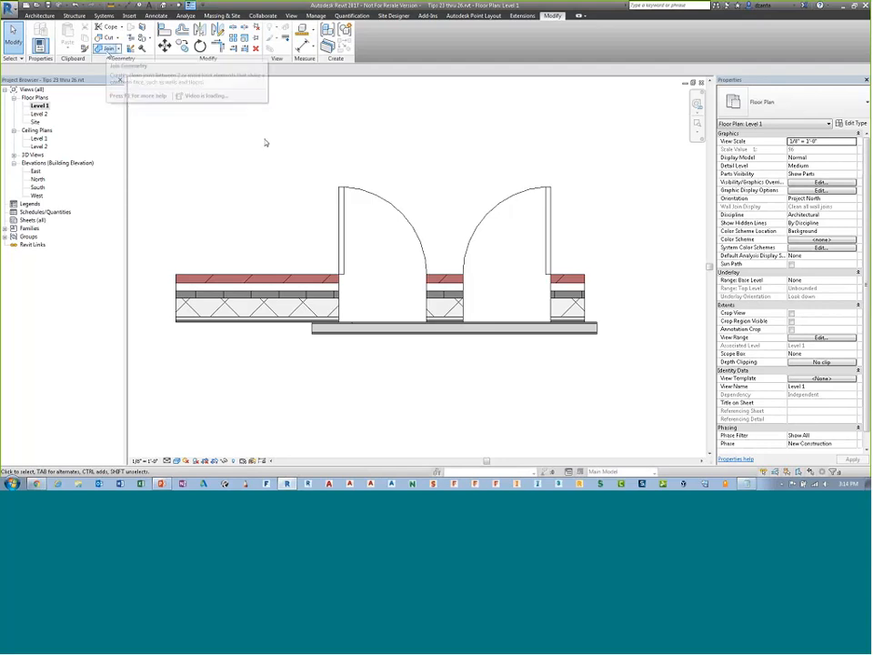
Join the geometry of the brick wall and the adjacent interior partition so both door openings cut through the two walls
left_click(109, 51)
left_click(298, 315)
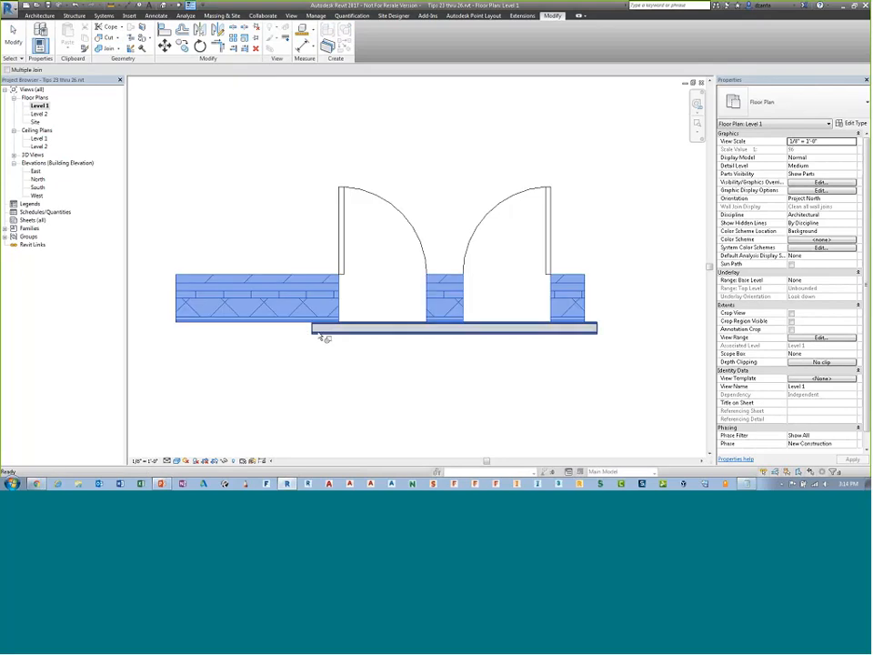
left_click(323, 337)
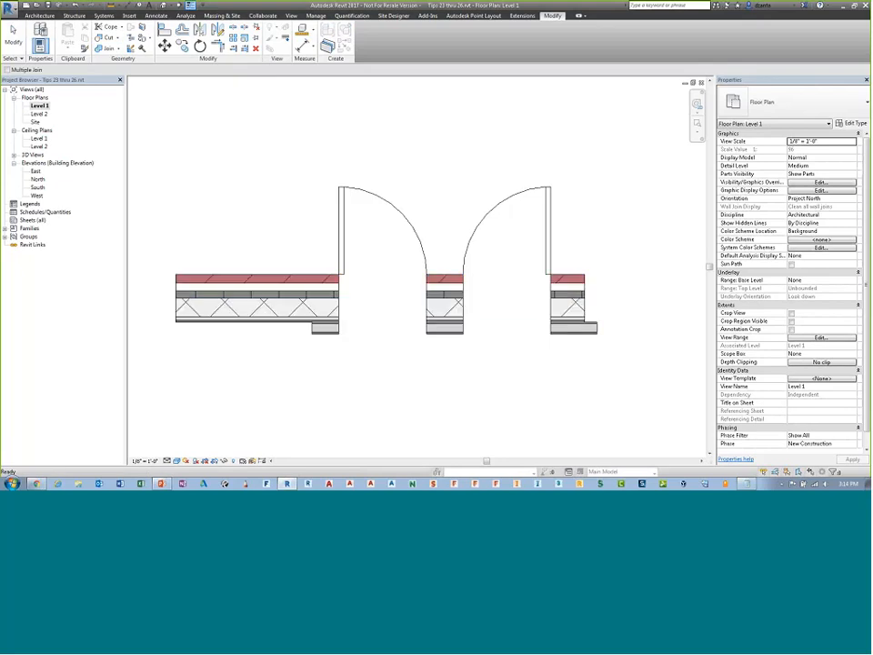
left_click(14, 40)
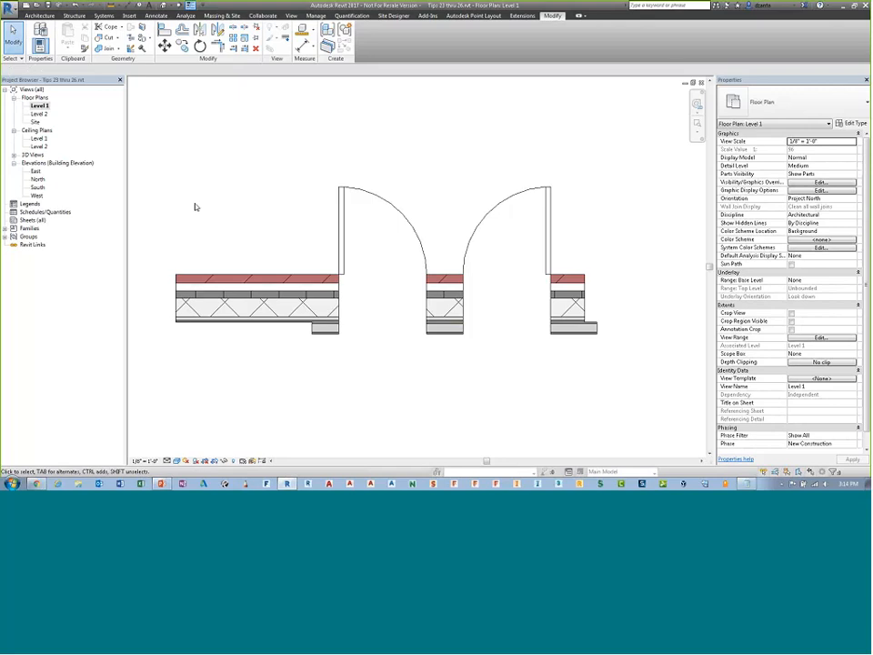
Switch to PowerPoint, advance to the Tip #27 & 28 slide, show its mass object shading tip, and return to Revit
key("alt+Tab")
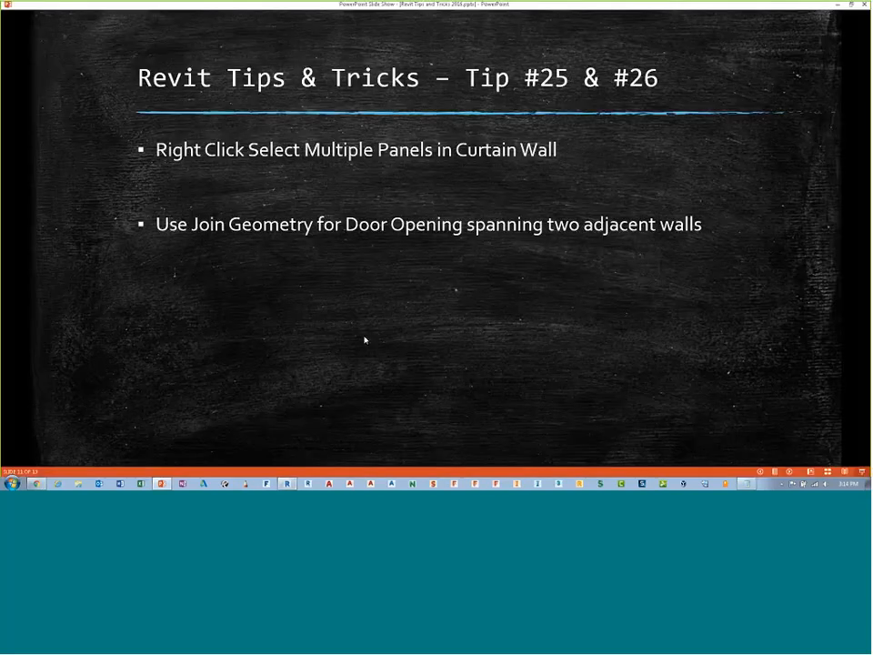
left_click(495, 325)
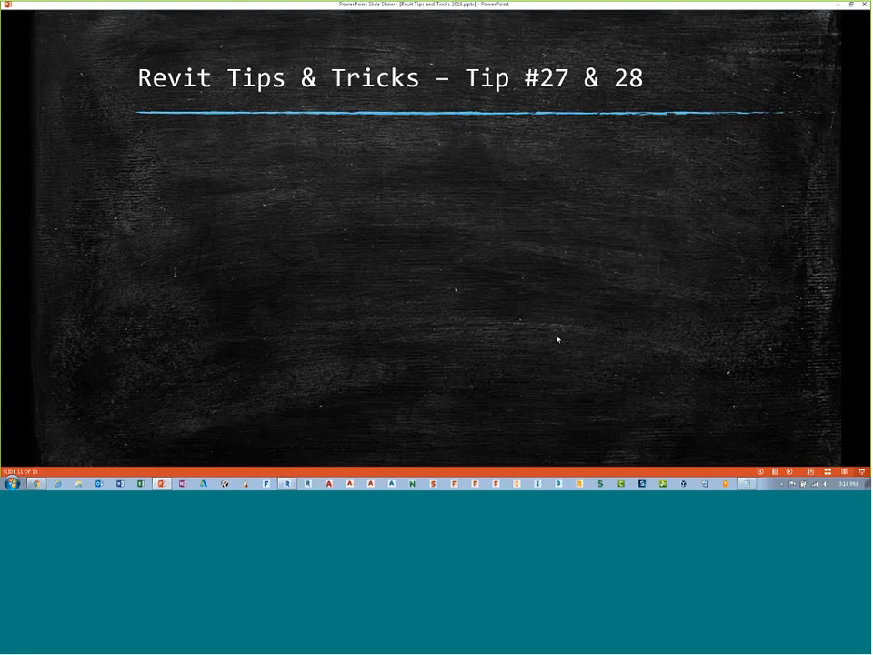
key("Right")
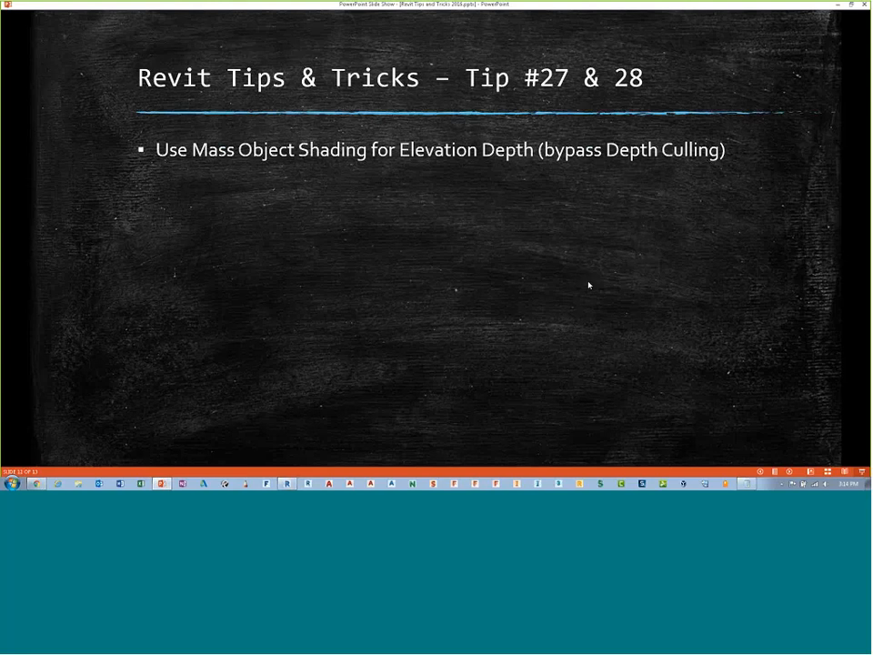
key("alt+Tab")
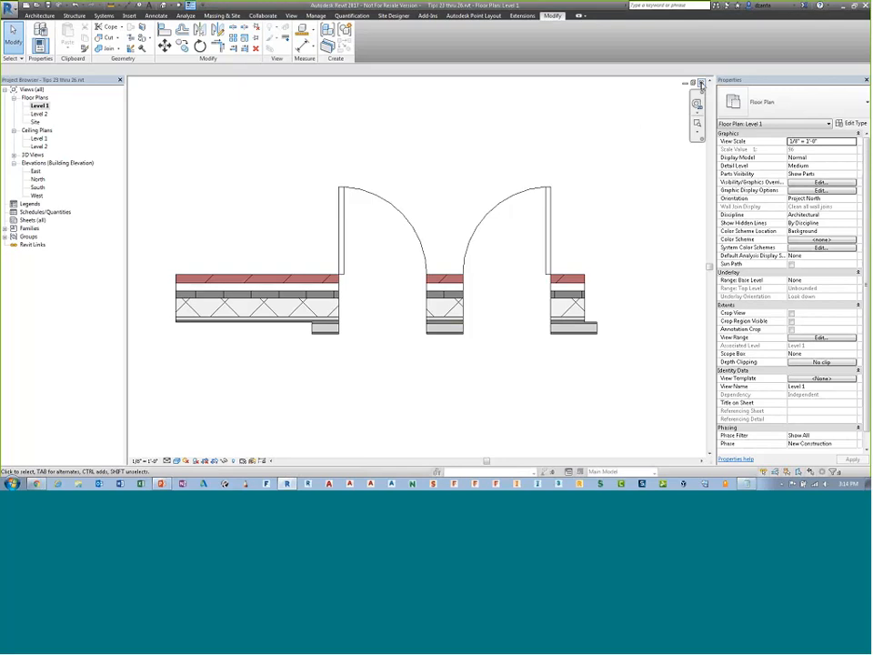
left_click(701, 84)
left_click(701, 83)
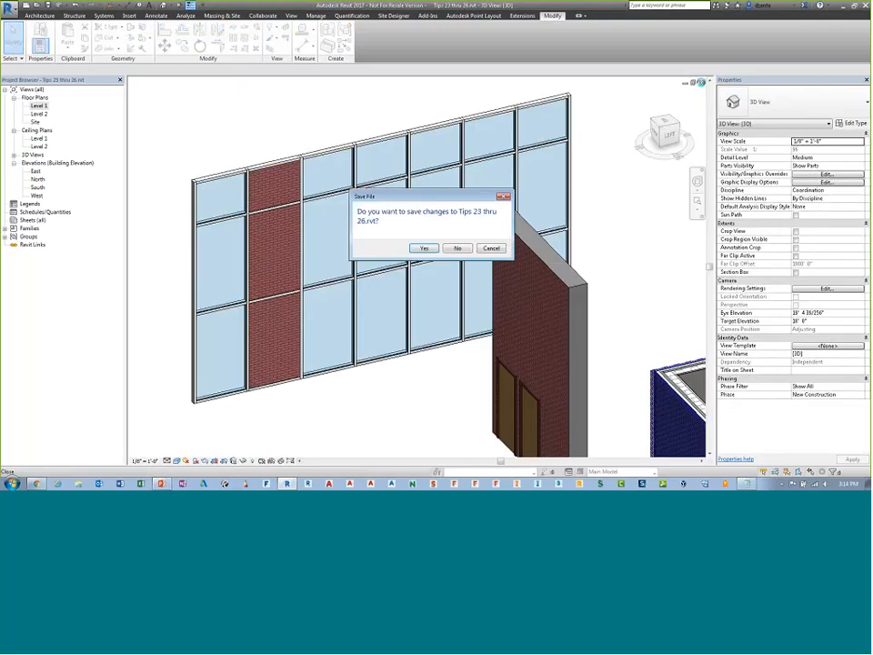
left_click(491, 247)
double_click(37, 187)
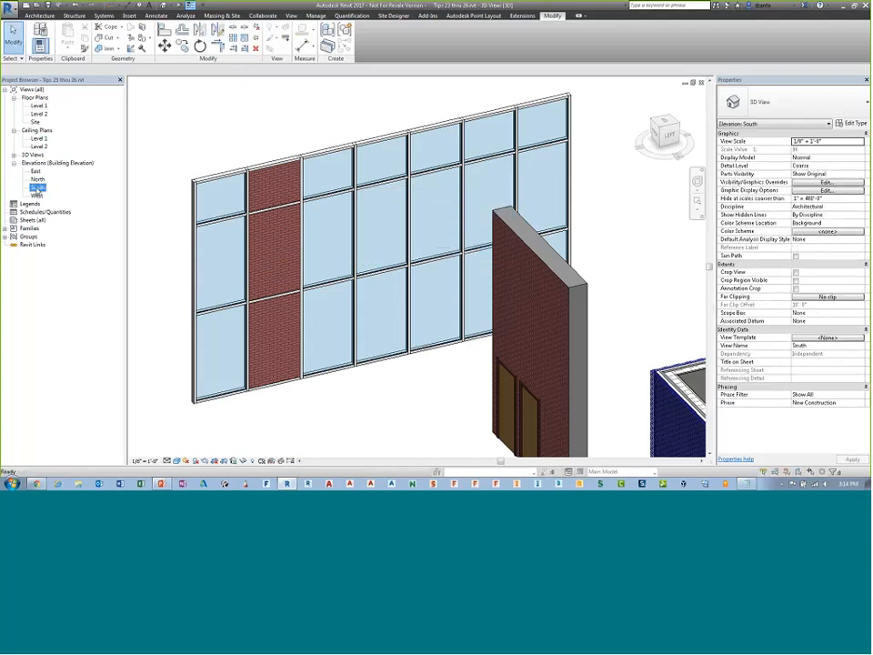
left_click(701, 83)
key("alt+Tab")
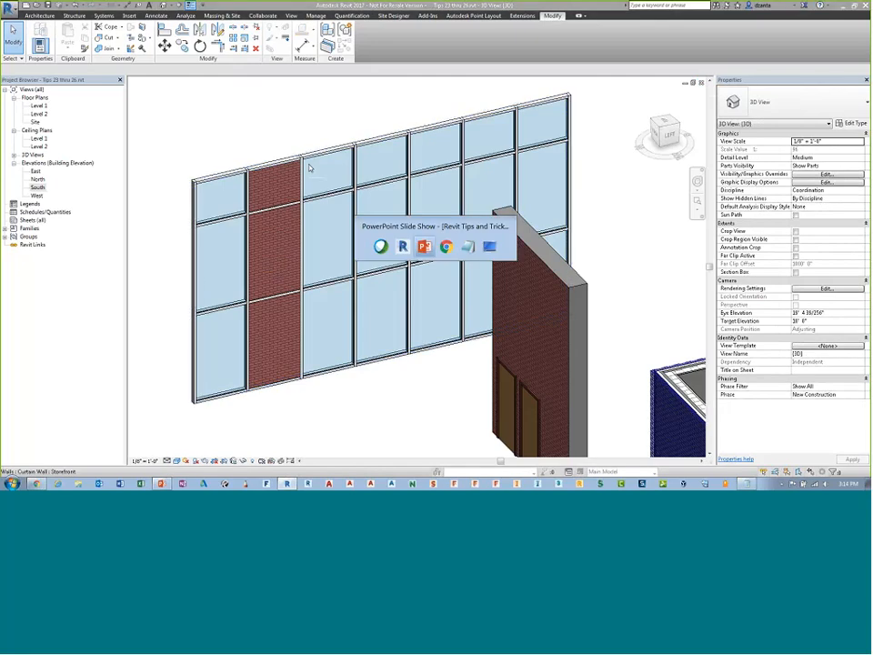
key("alt+Tab")
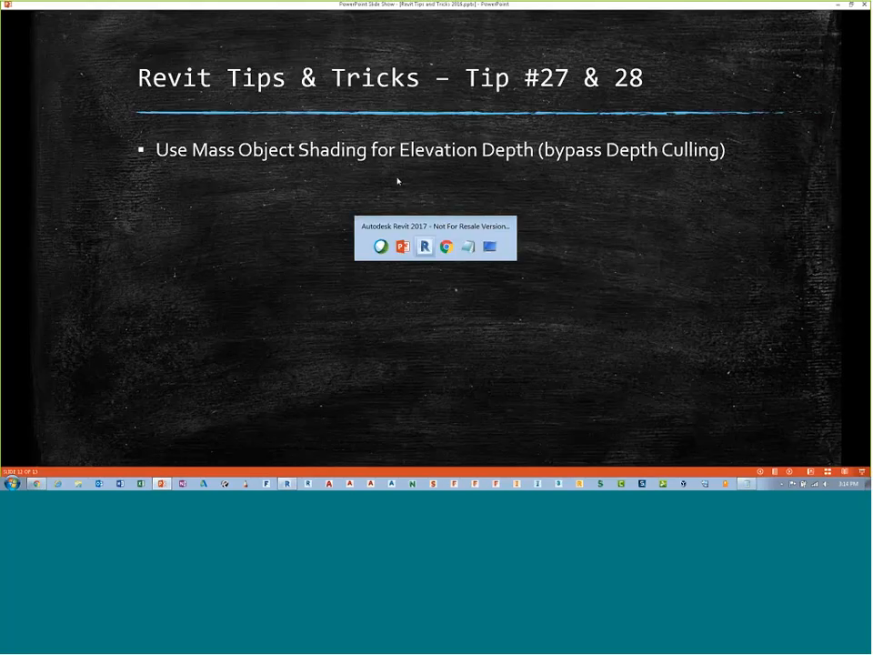
Close the Tips 23 thru 26 project without saving and open Tips 27 thru 30.rvt from the Revit Tips and Tricks folder
left_click(701, 82)
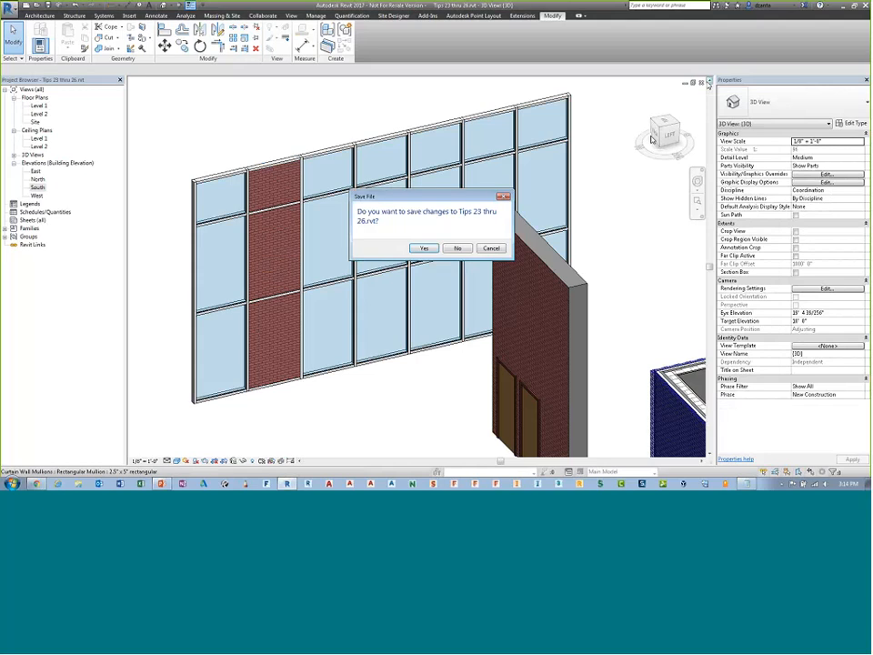
left_click(457, 248)
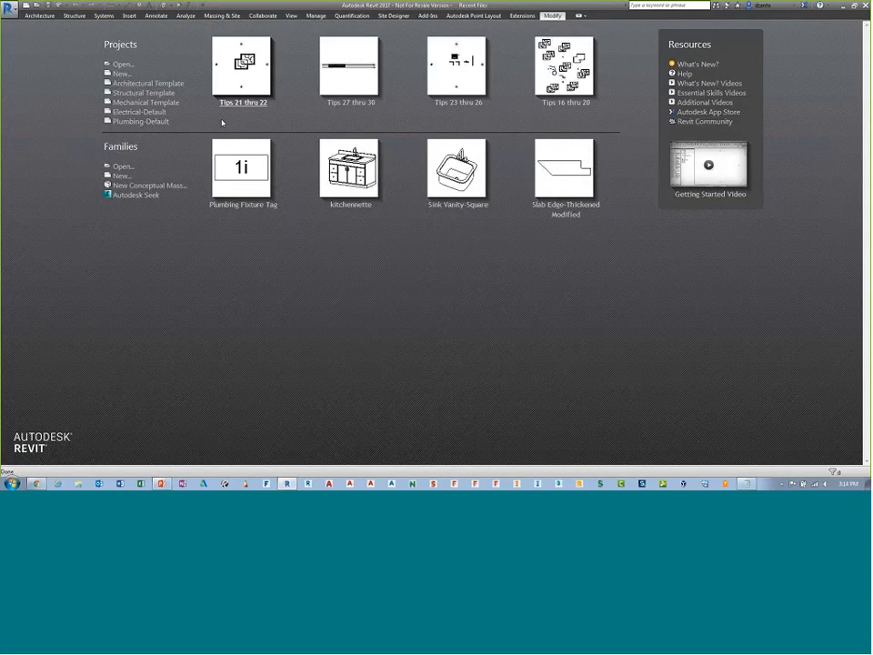
left_click(123, 63)
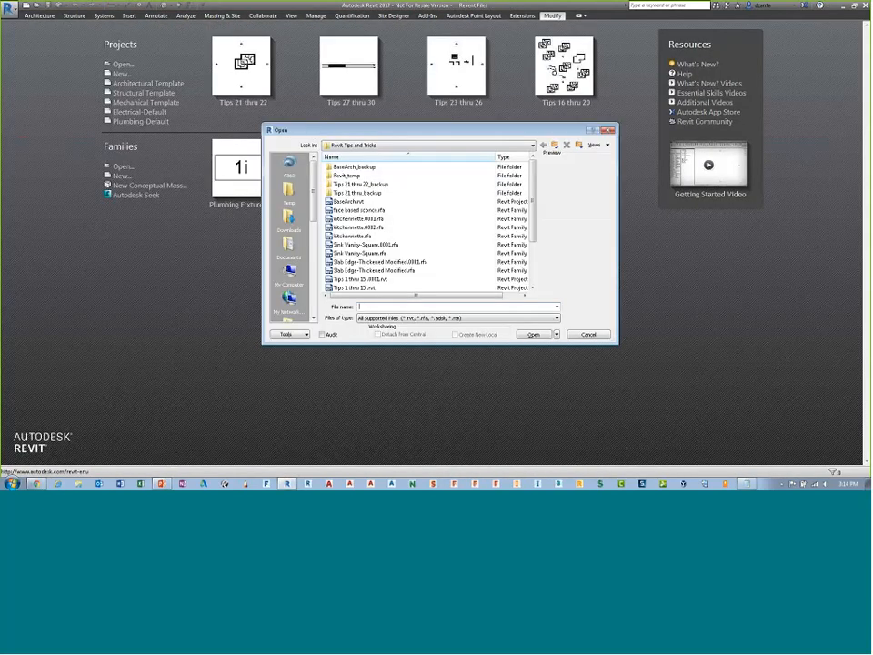
scroll(382, 237, "down", 3)
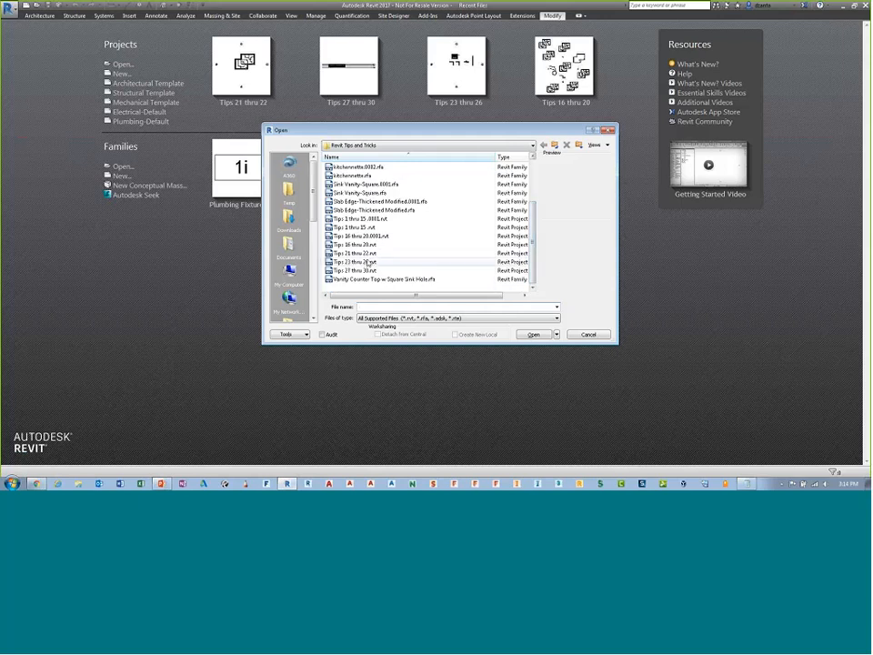
double_click(368, 271)
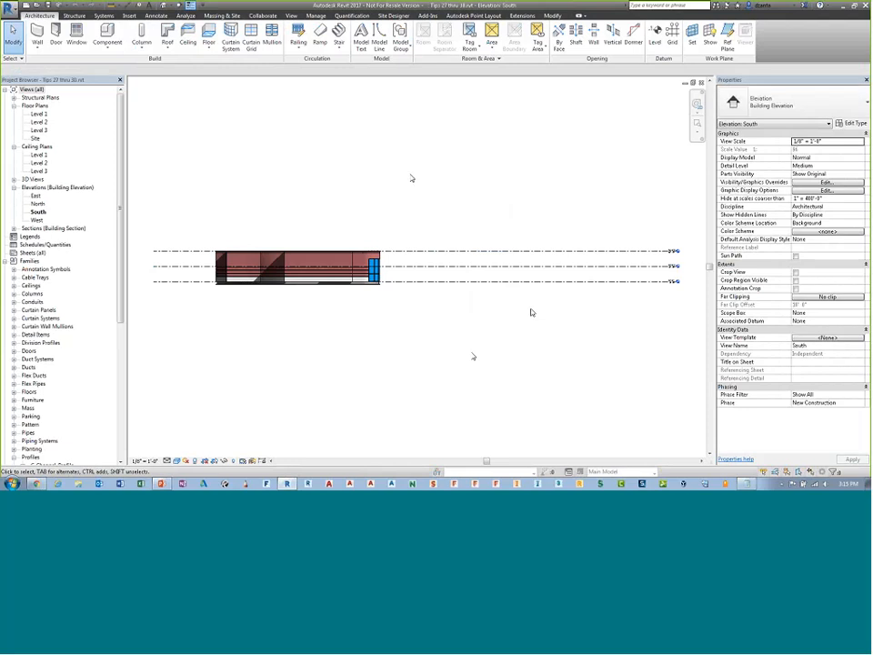
Enable Show Depth in the South elevation's depth cueing, with the near fade start at 12 and an adjusted fade limit
scroll(274, 240, "up", 3)
middle_click_drag(287, 216, 386, 192)
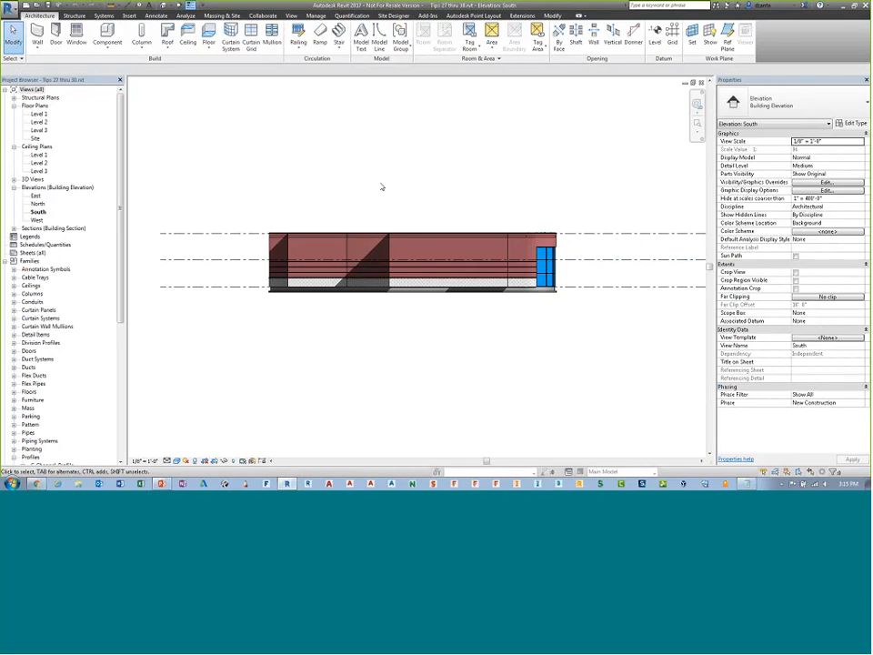
scroll(401, 201, "up", 2)
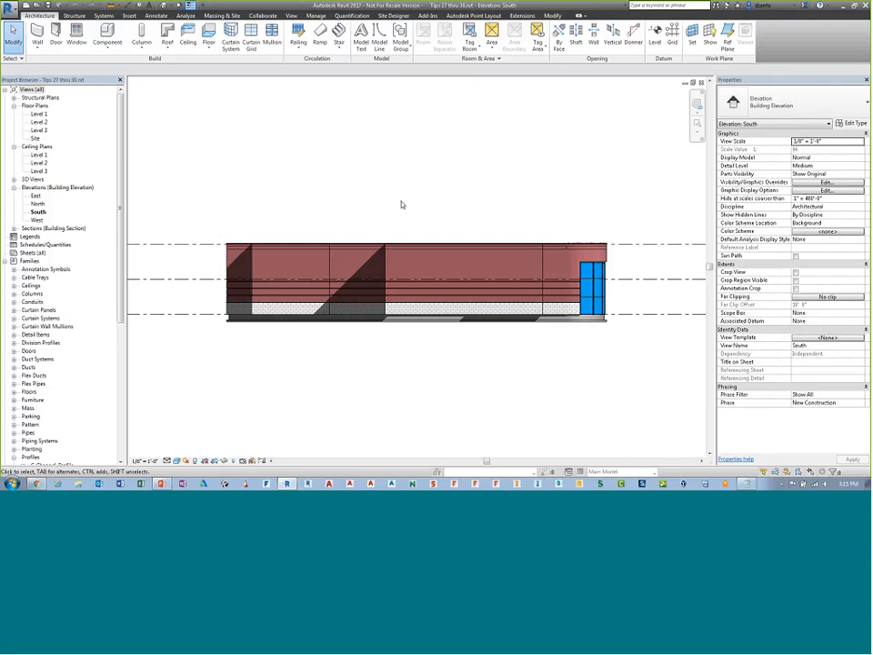
left_click(177, 461)
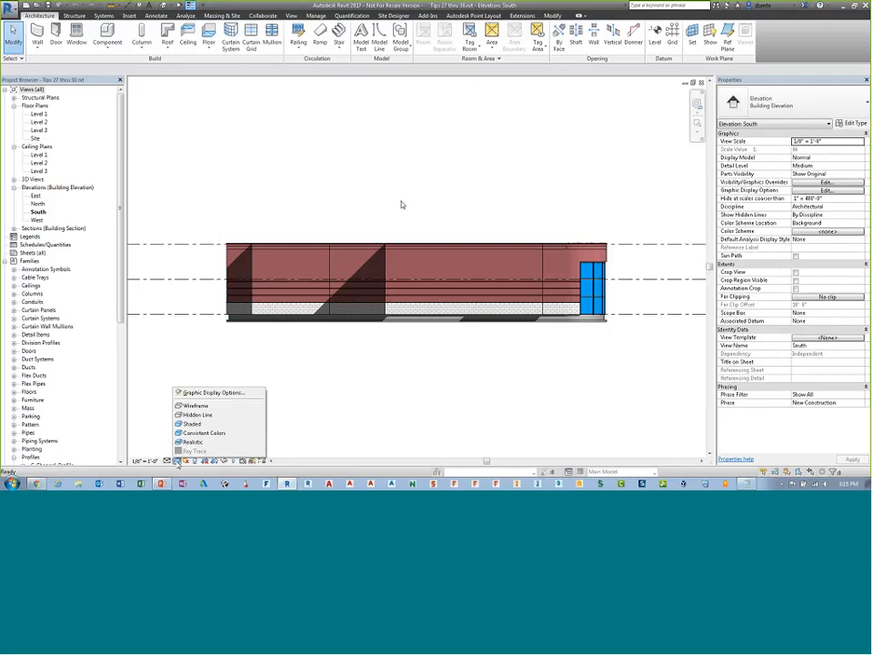
left_click(207, 395)
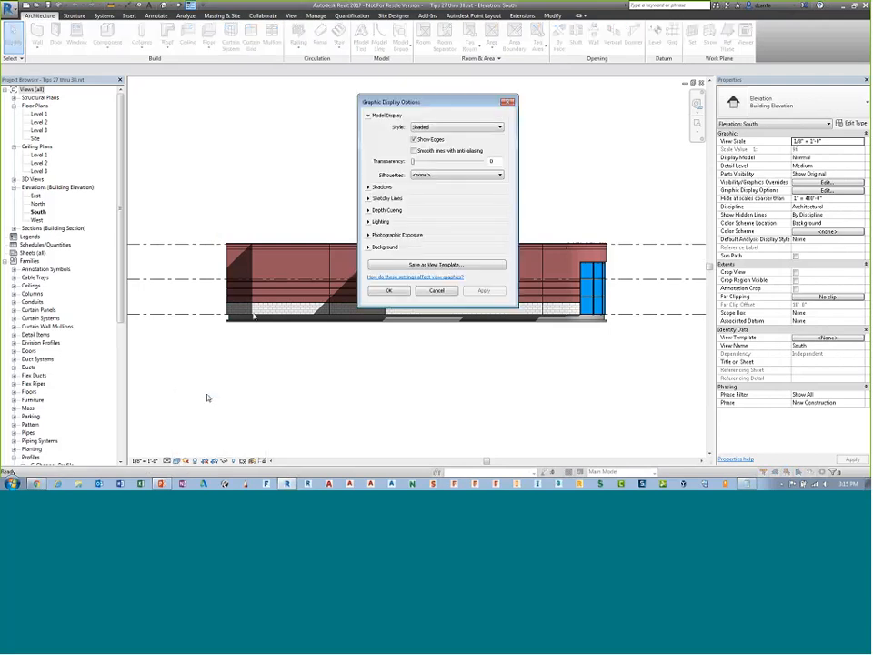
left_click(368, 210)
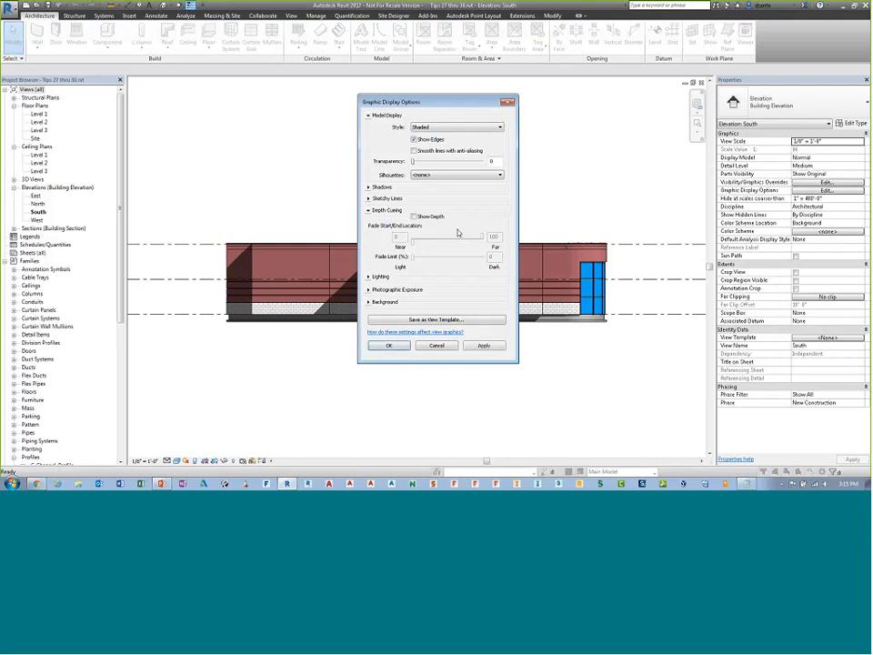
left_click(414, 216)
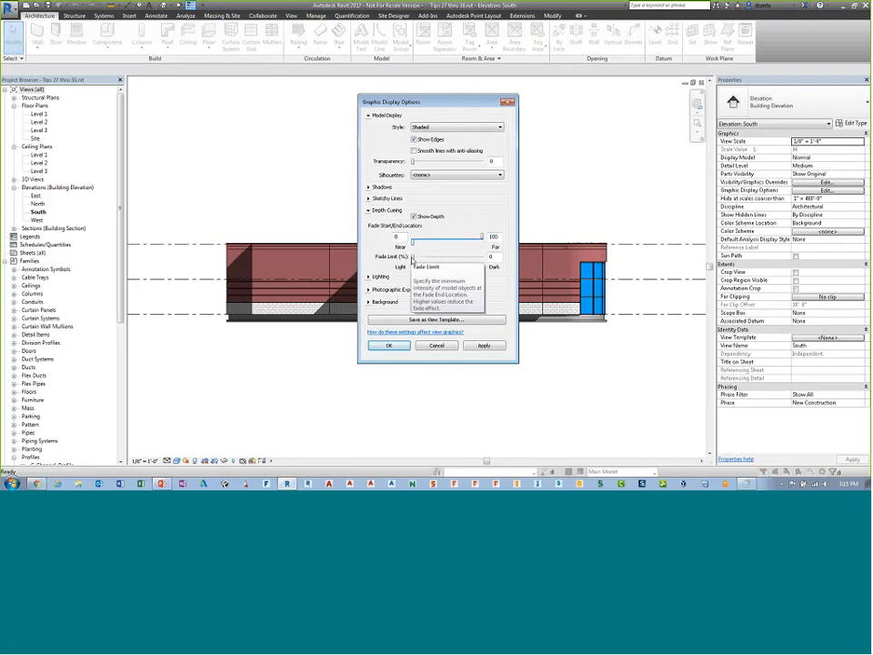
left_click_drag(413, 238, 421, 246)
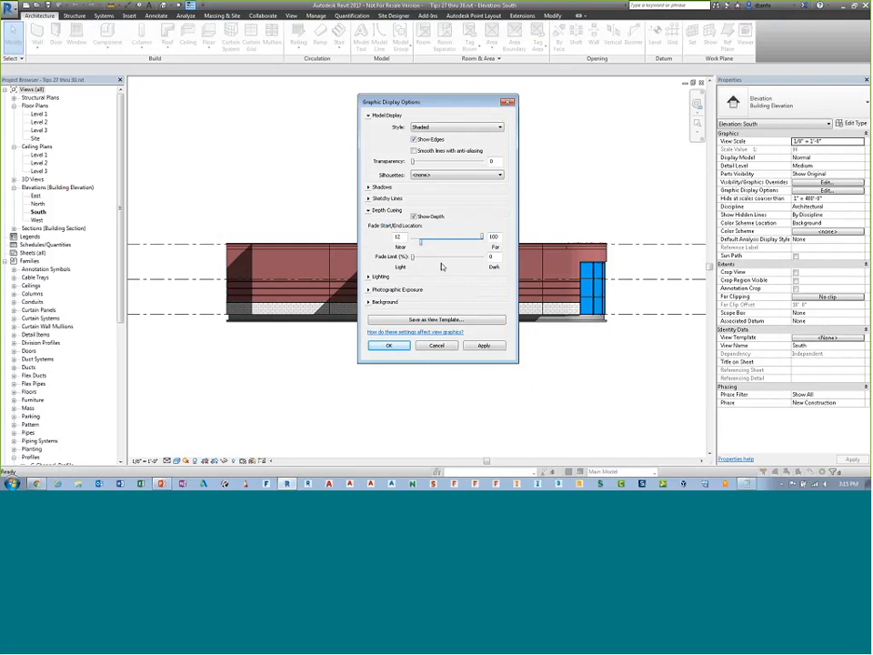
left_click_drag(413, 257, 473, 236)
left_click(389, 345)
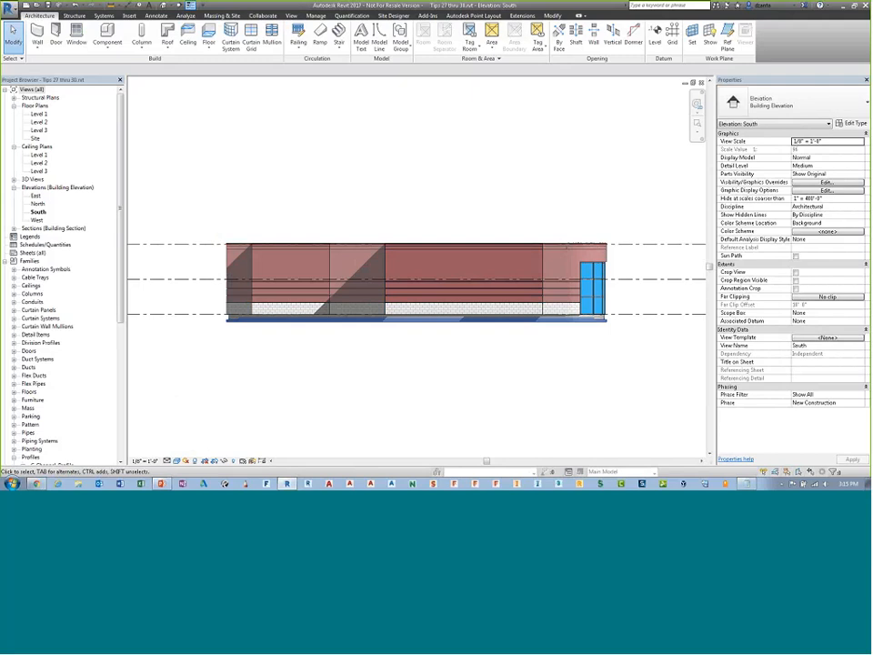
Examine the building's stepped wall volumes in the 3D view and the depth-cued brick walls at the building's left end in the South elevation
left_click(124, 6)
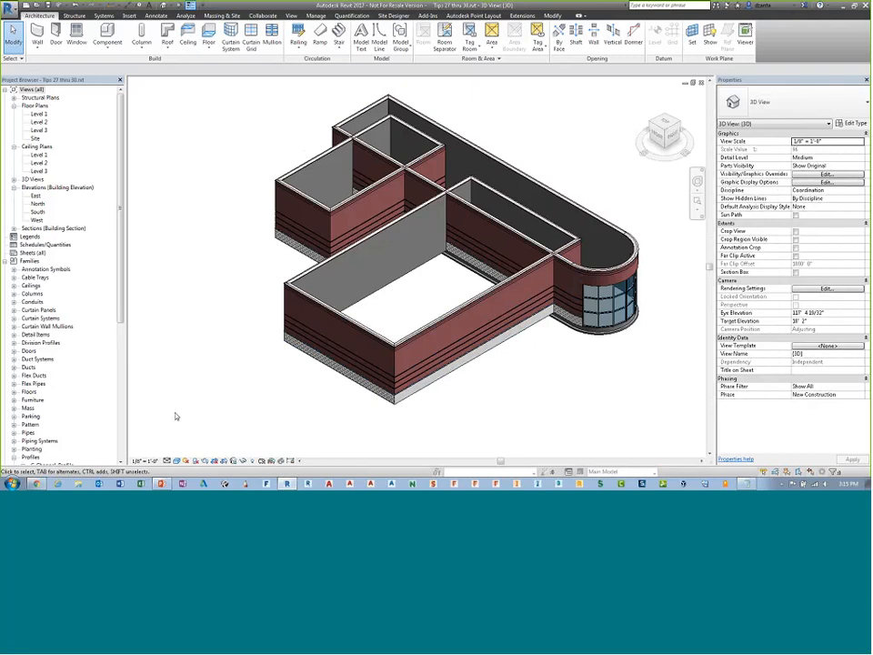
scroll(218, 384, "down", 2)
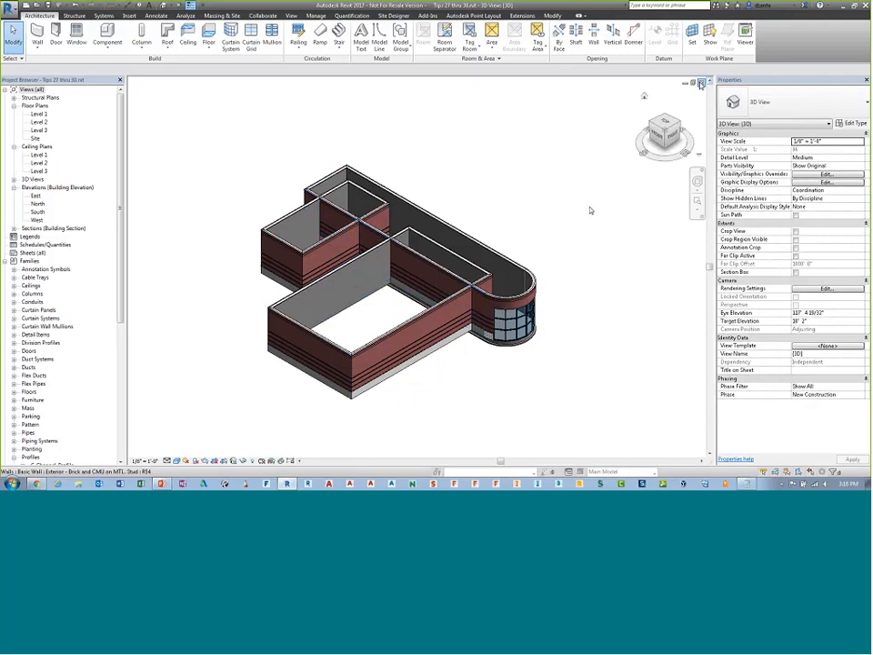
key("ctrl+Tab")
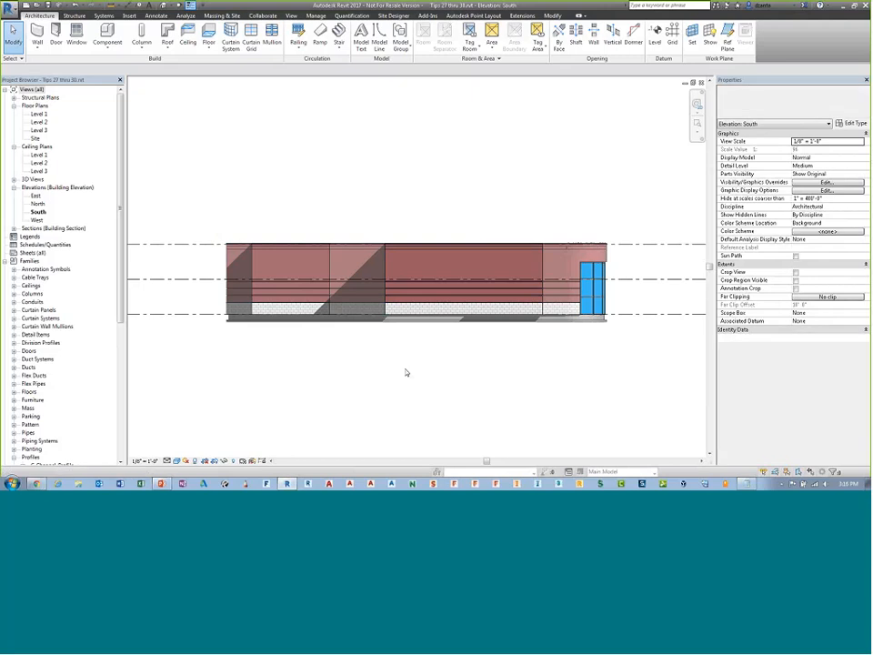
scroll(221, 278, "up", 5)
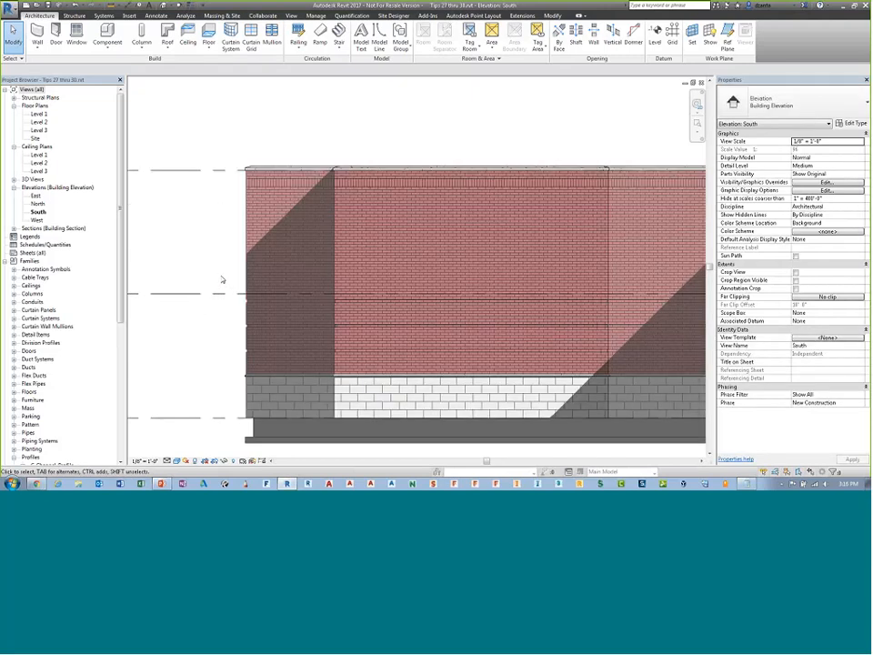
scroll(221, 279, "up", 3)
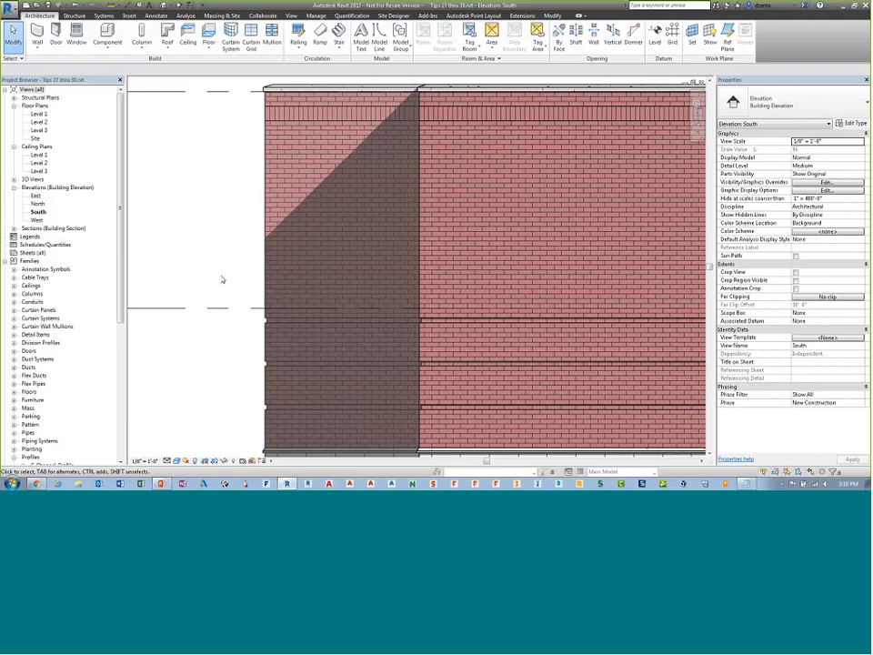
scroll(221, 279, "up", 1)
scroll(222, 279, "up", 3)
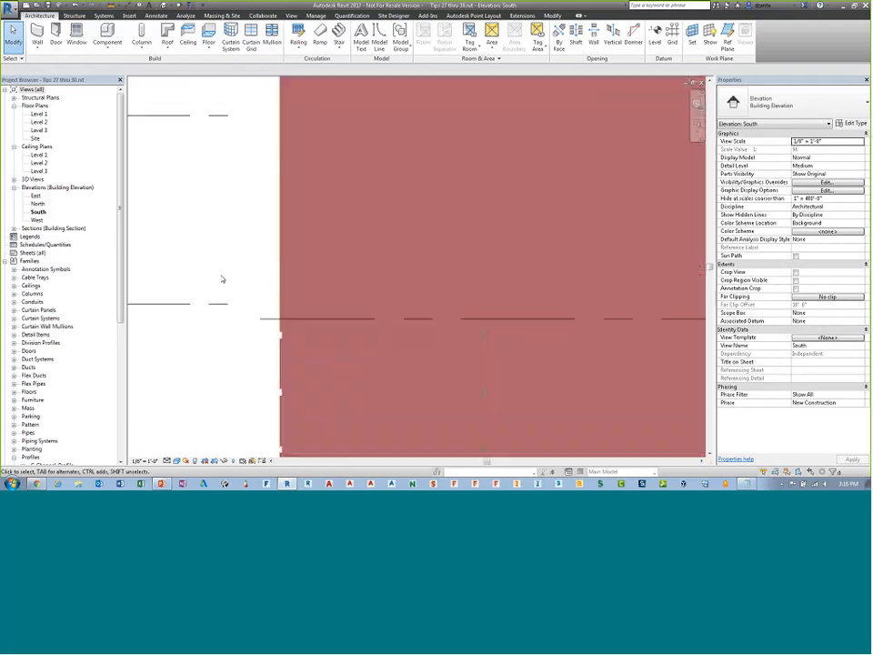
scroll(481, 335, "up", 3)
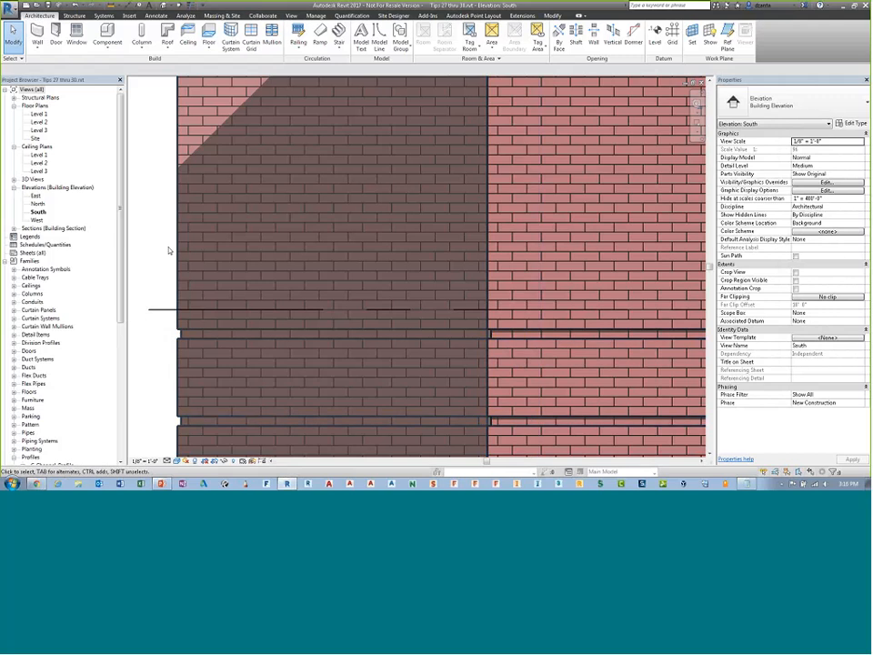
Turn off Show Depth in the South elevation's depth cueing settings
scroll(165, 242, "down", 3)
scroll(164, 240, "down", 1)
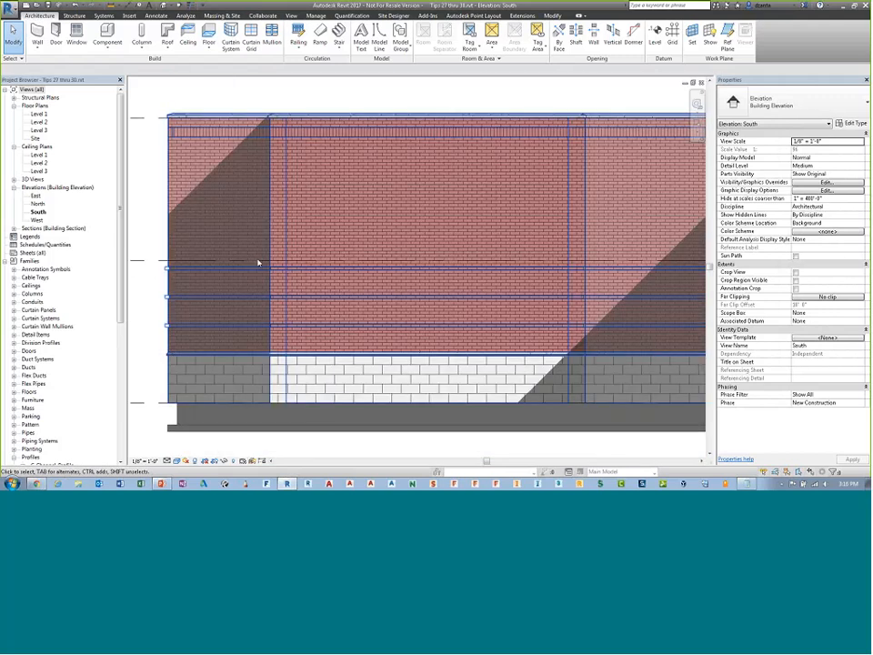
scroll(374, 357, "down", 1)
scroll(540, 420, "down", 1)
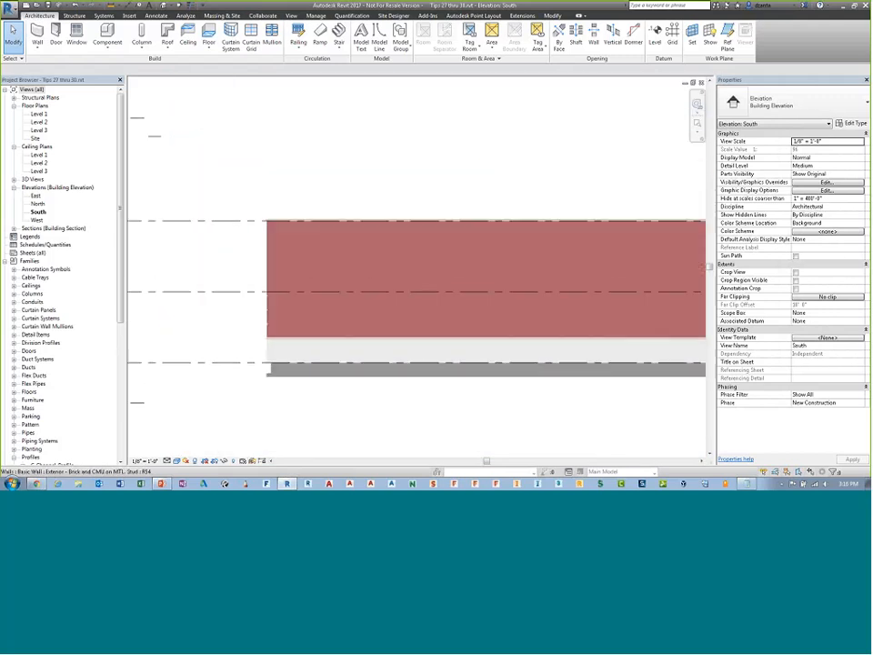
middle_click_drag(531, 421, 384, 406)
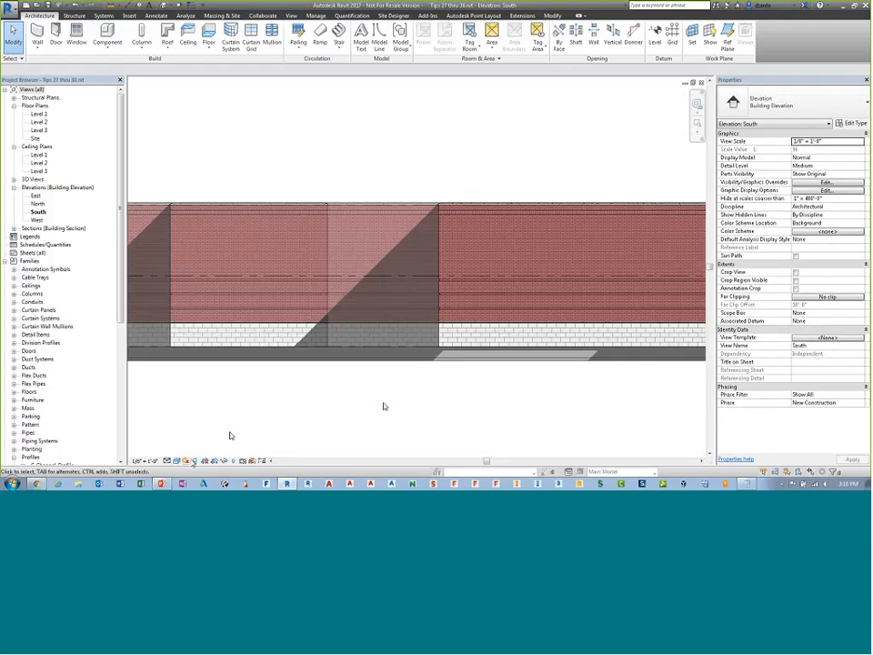
left_click(176, 461)
left_click(209, 392)
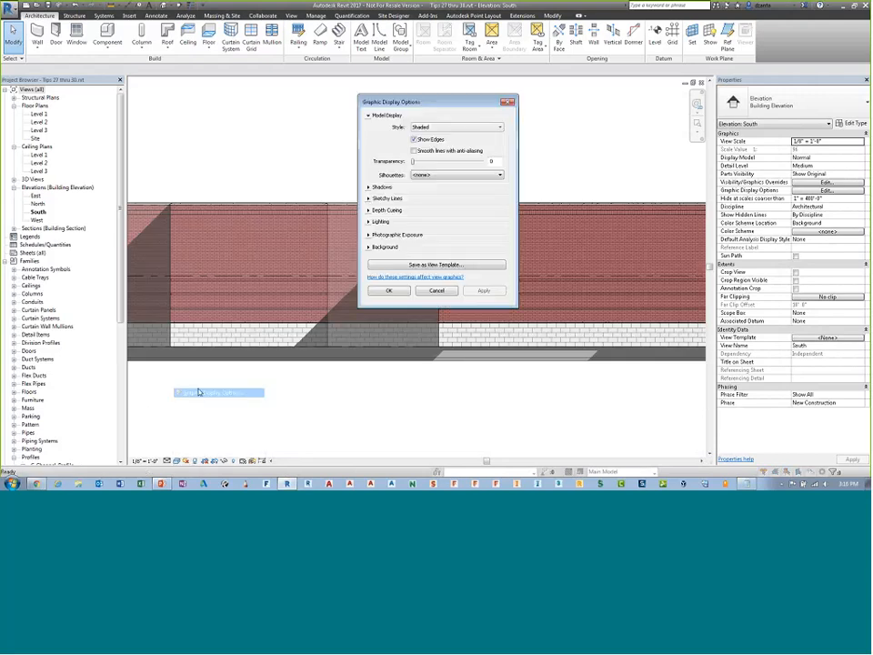
left_click(369, 210)
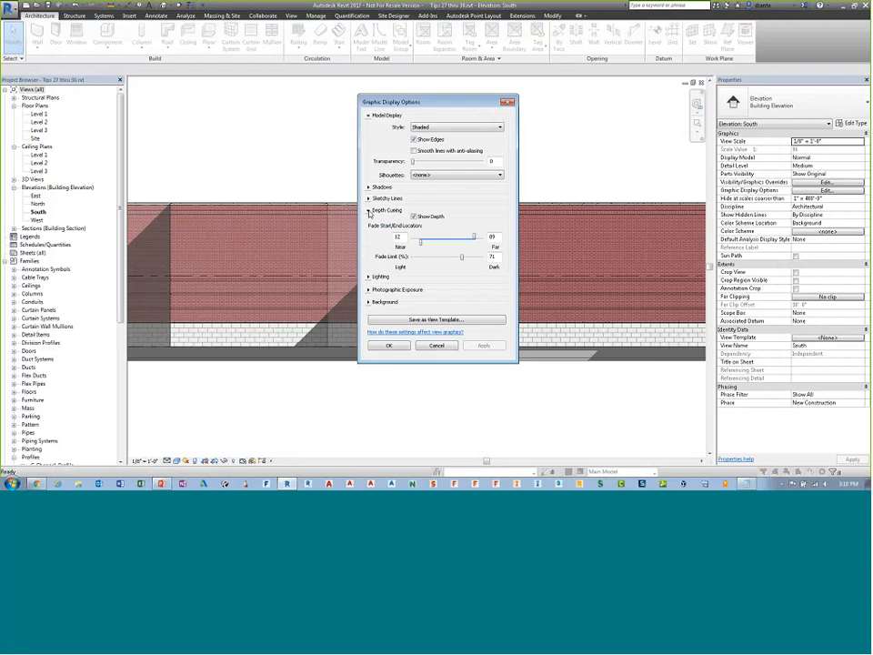
left_click(390, 348)
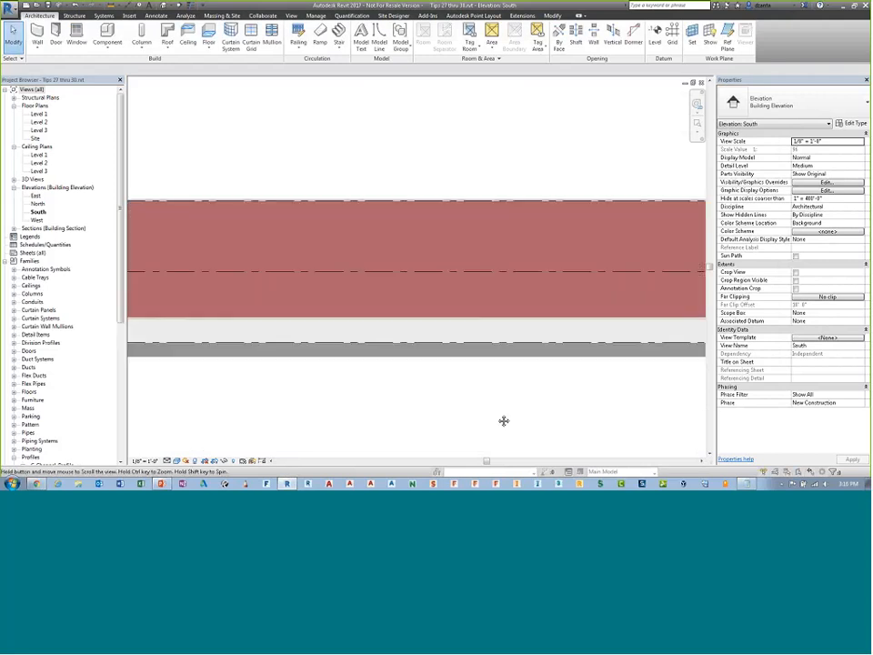
Turn on the Mass category's visibility in the South elevation's graphic overrides
scroll(499, 418, "down", 1)
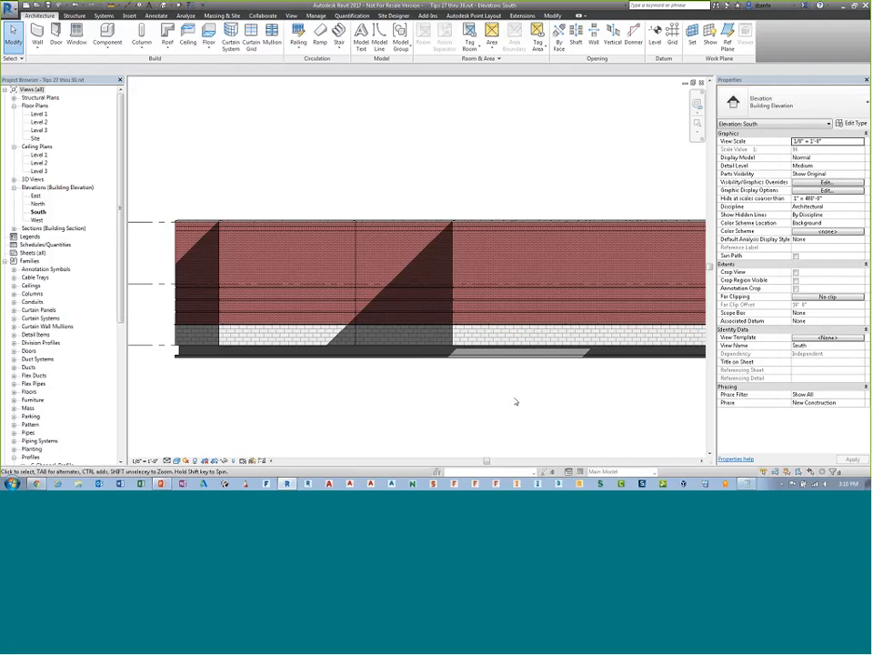
key("v")
key("v")
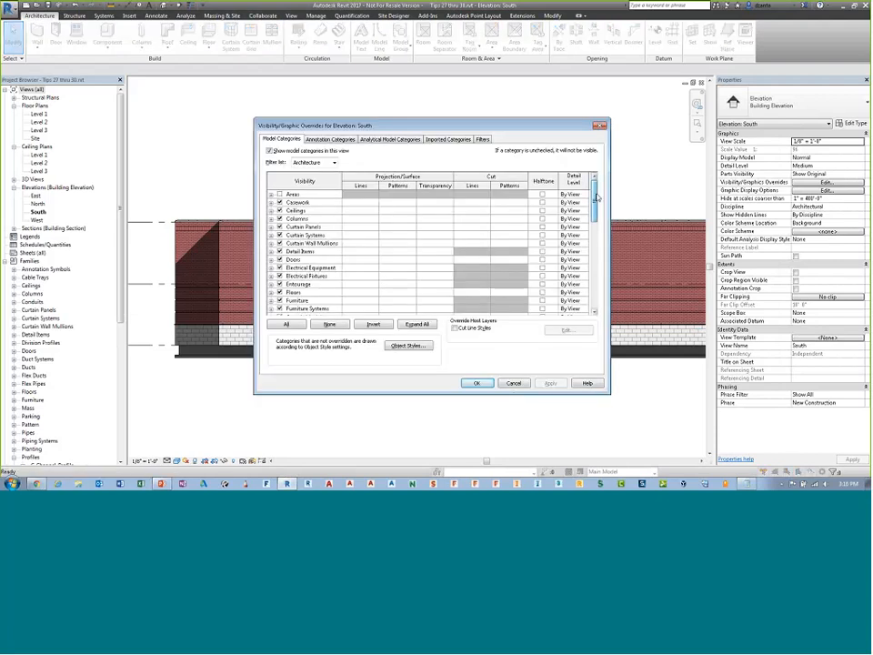
left_click_drag(596, 197, 597, 218)
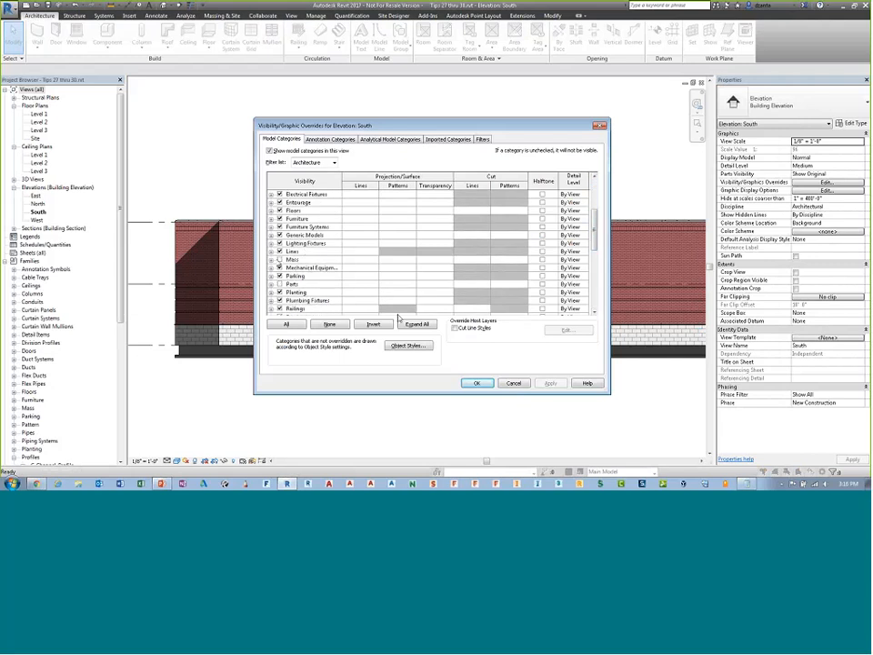
left_click(469, 384)
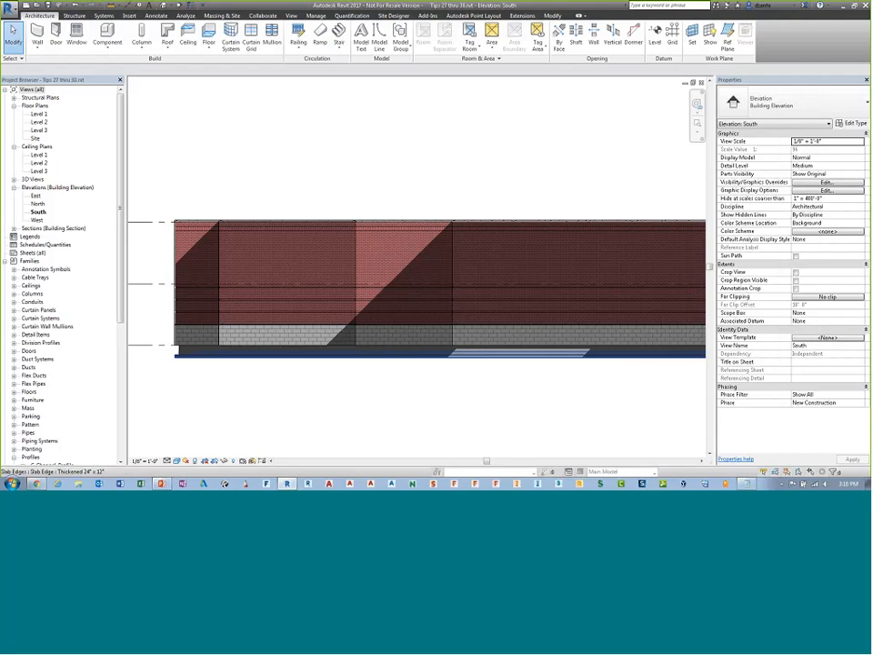
Review the view-specific surface pattern and transparency overrides of the mass covering the wide central wall, leaving them as they are
scroll(376, 412, "down", 3)
middle_click_drag(463, 428, 453, 367)
scroll(453, 367, "up", 1)
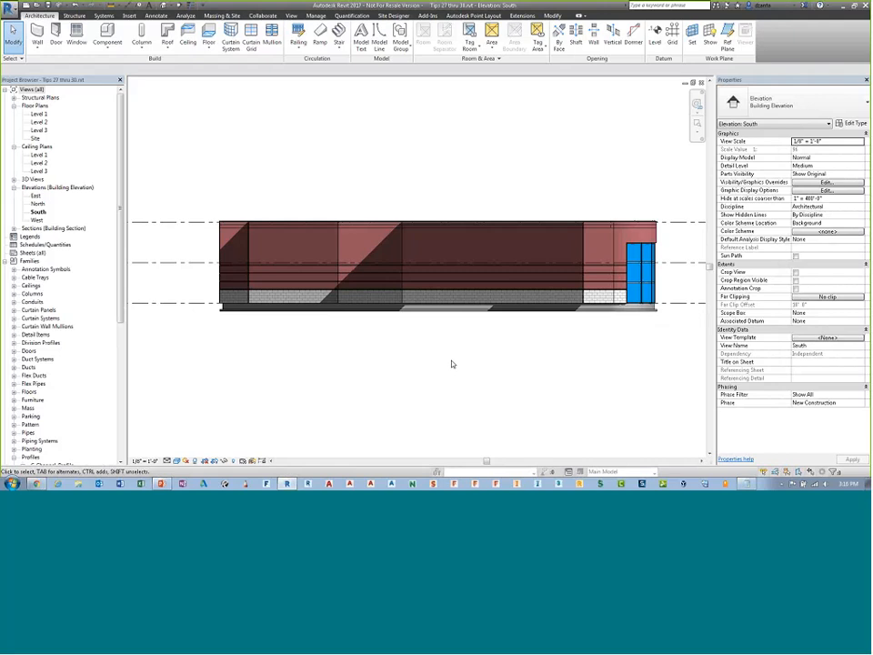
left_click(462, 250)
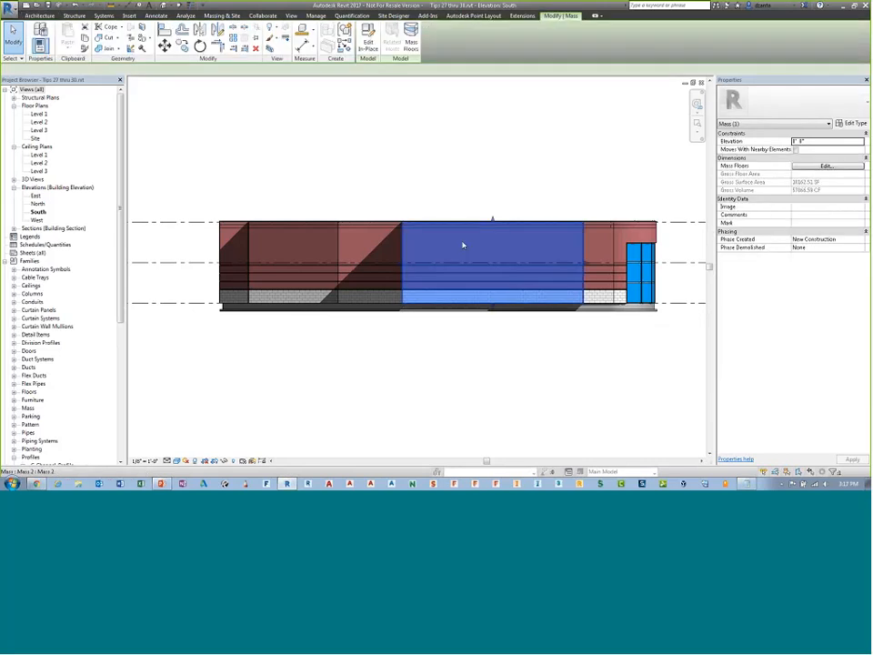
right_click(461, 246)
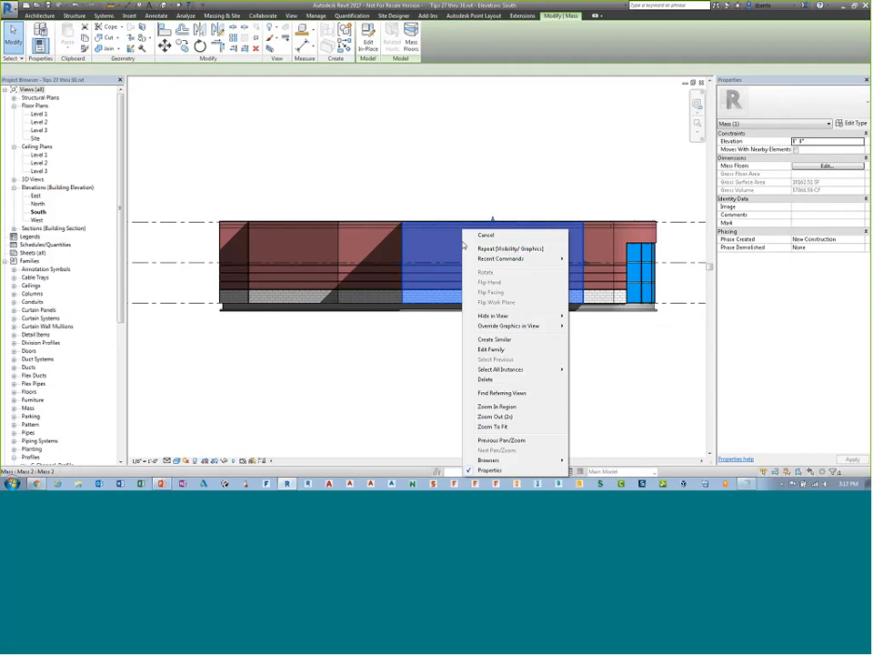
mouse_move(513, 330)
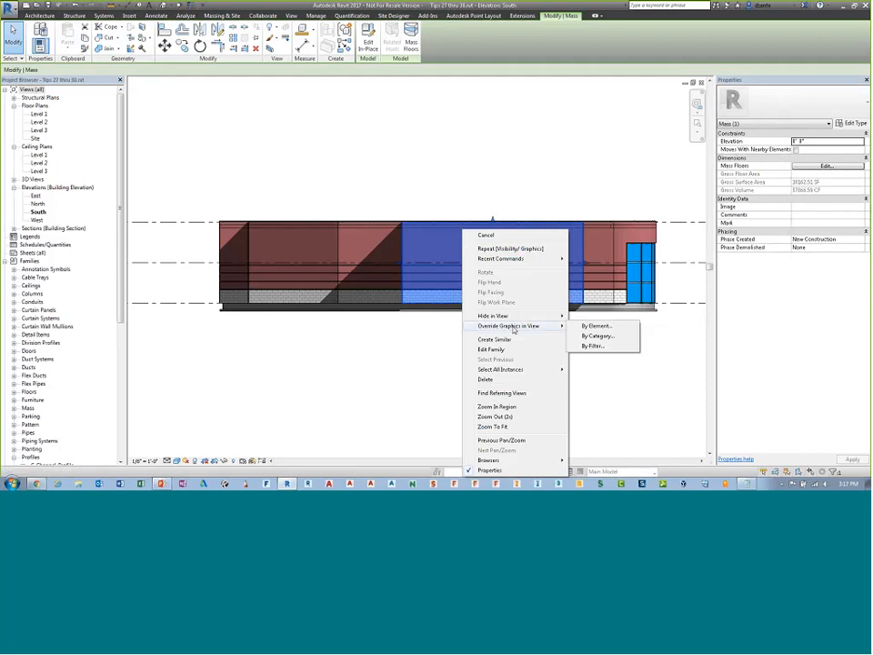
left_click(584, 325)
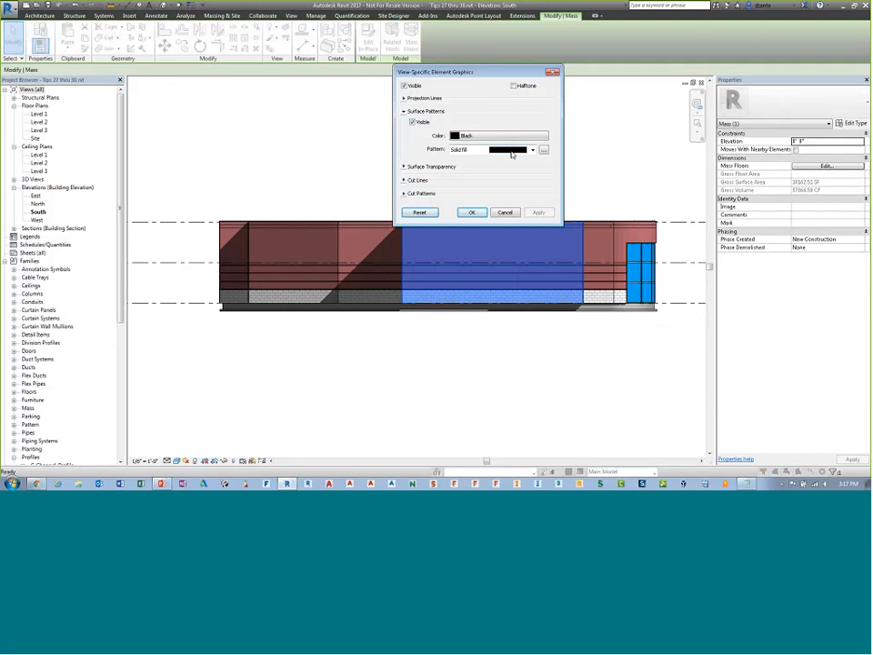
left_click(406, 168)
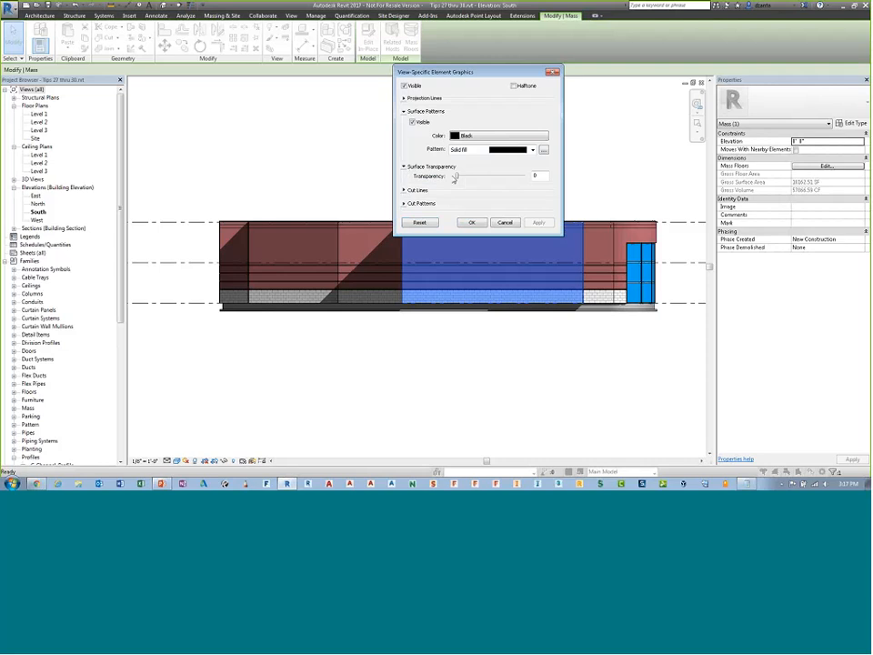
left_click(504, 222)
left_click(410, 169)
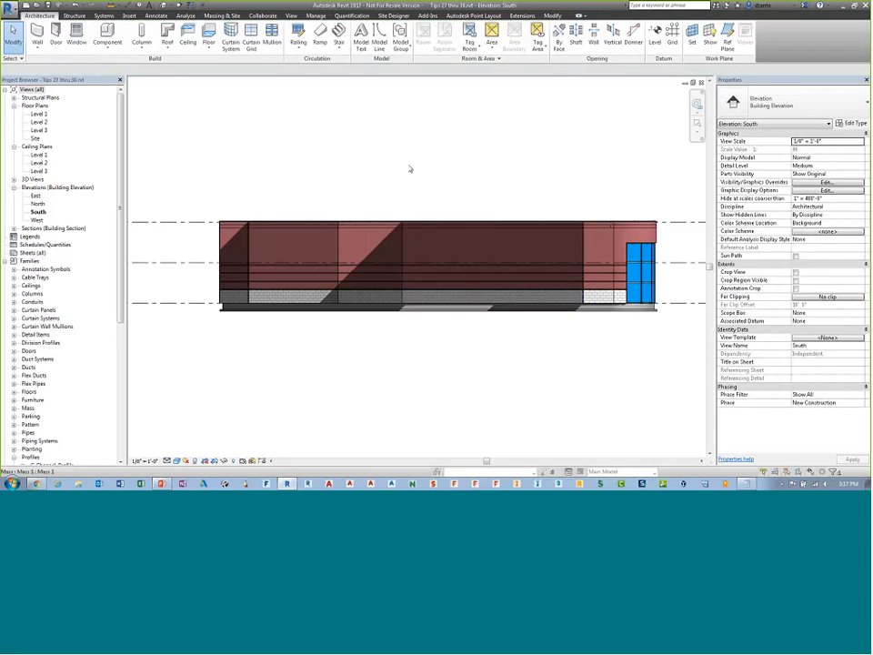
Apply a view-specific override to the narrower mass near the building's left end with a black solid fill and 20 transparency
left_click(308, 245)
right_click(308, 245)
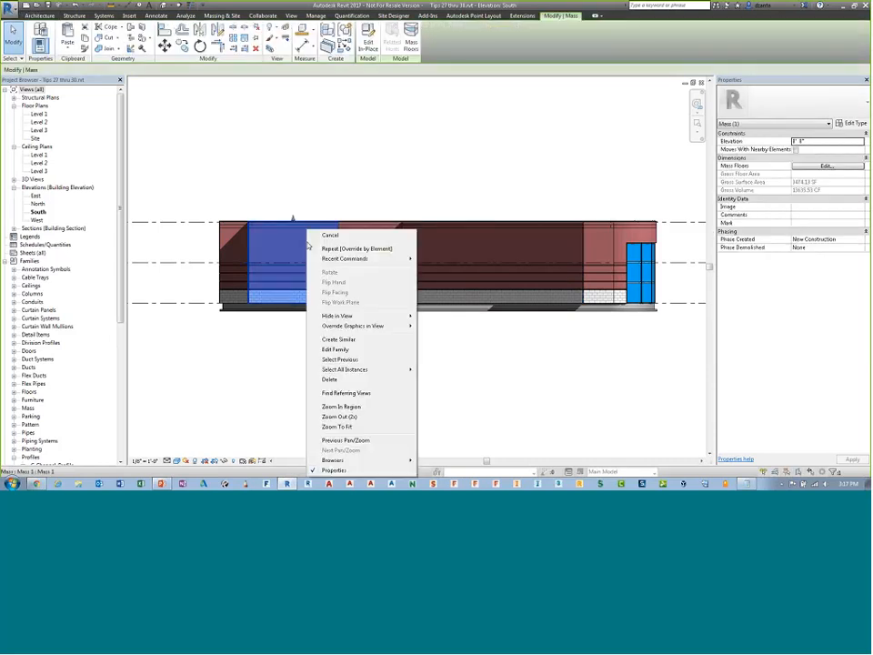
left_click(437, 327)
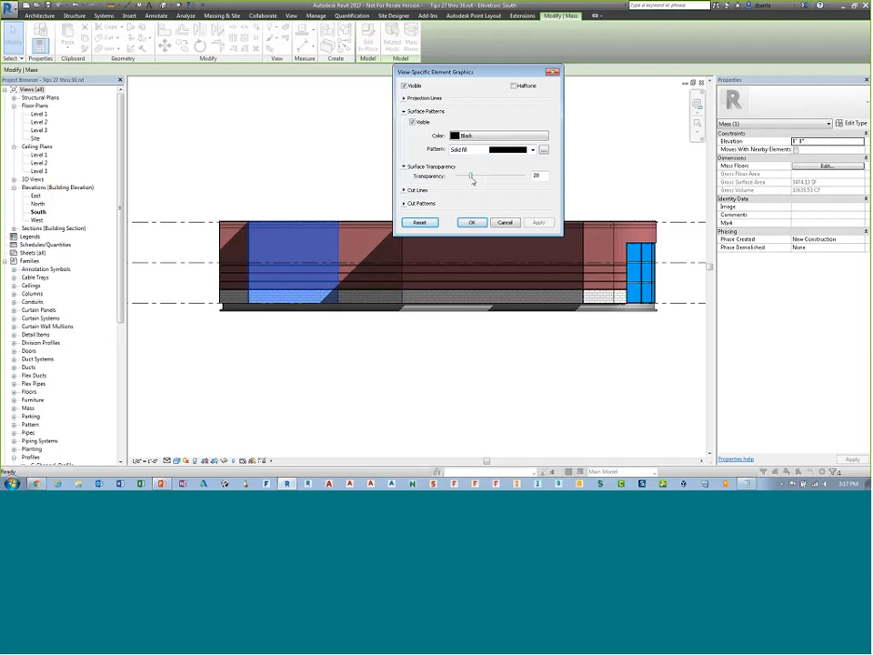
left_click(472, 222)
left_click(457, 353)
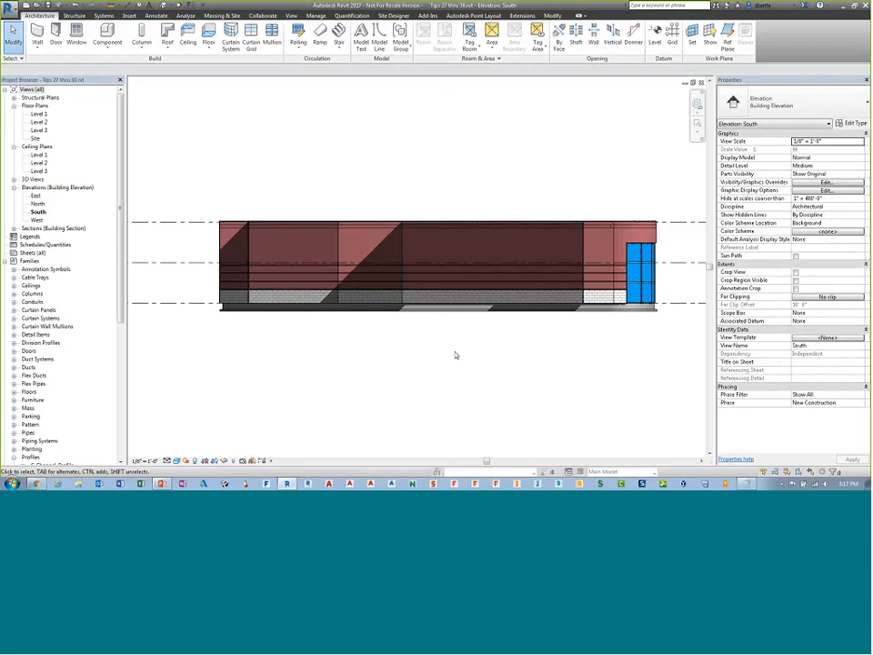
Switch to PowerPoint, show the tip on wall layer base placement in section, and return to Revit
key("alt+Tab")
left_click(405, 274)
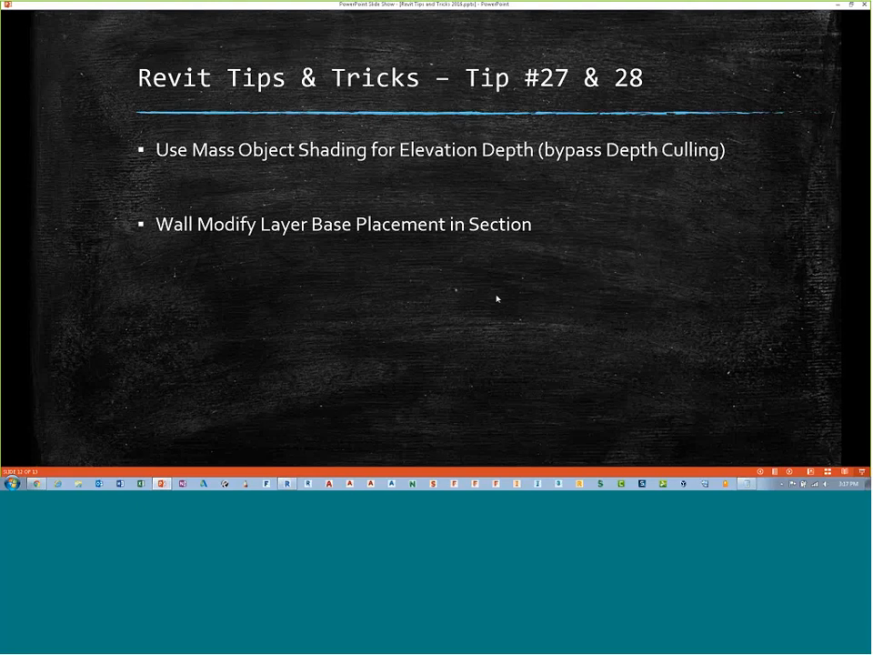
key("alt+Tab")
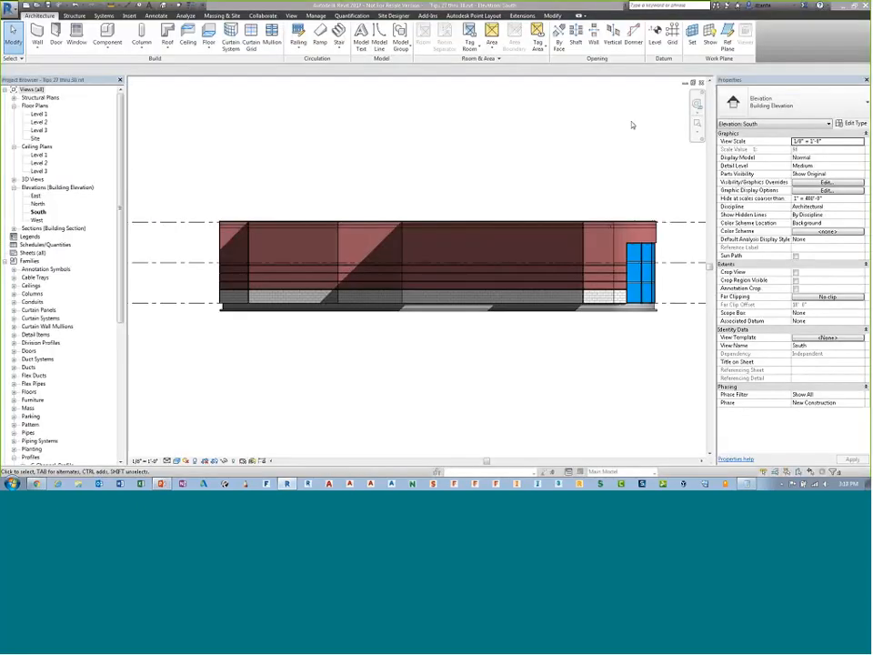
Open the Level 1 floor plan and view the section through the curved end wall, examining the curtain wall's base at the slab
double_click(39, 114)
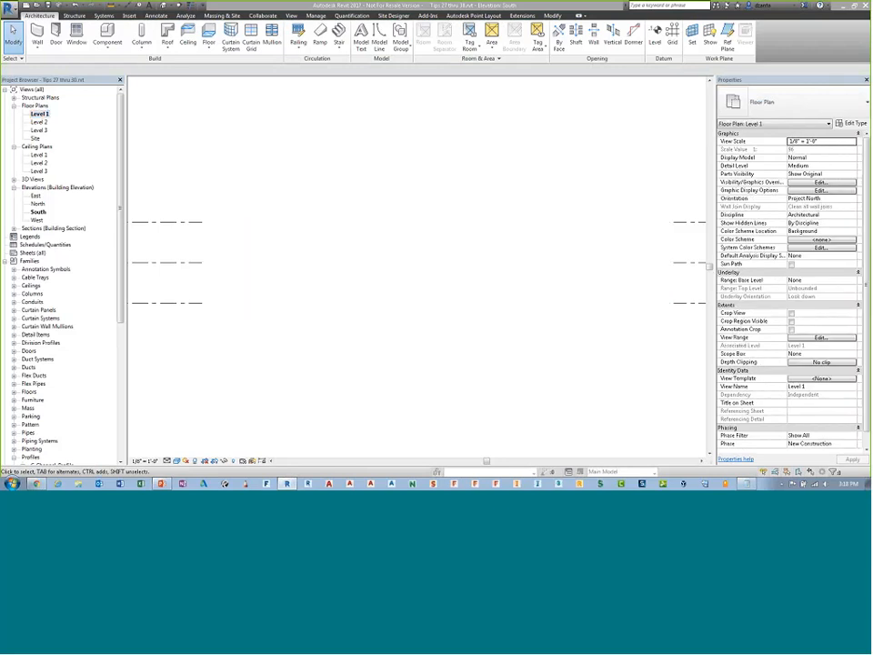
left_click(4, 262)
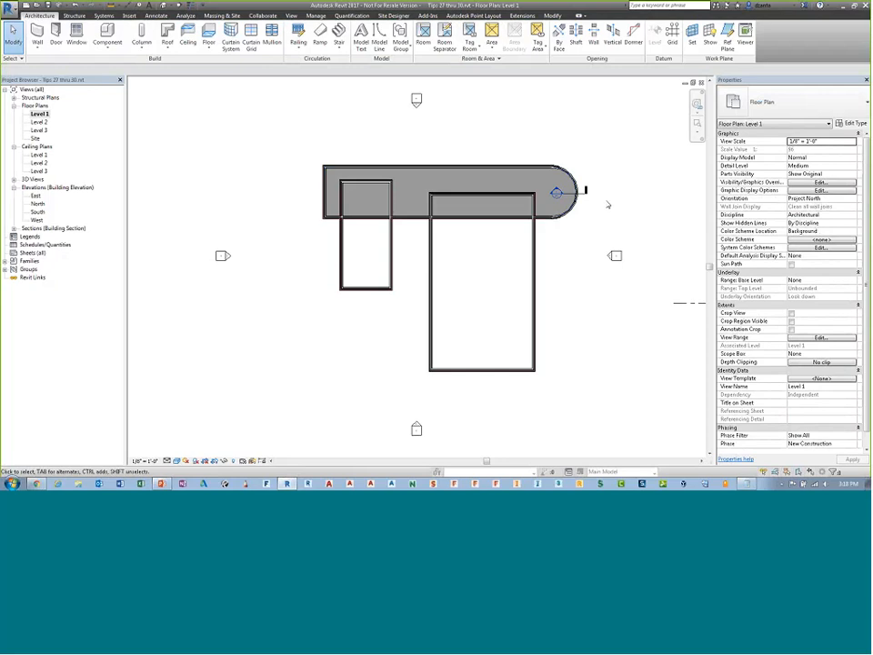
scroll(605, 198, "up", 3)
scroll(601, 191, "up", 5)
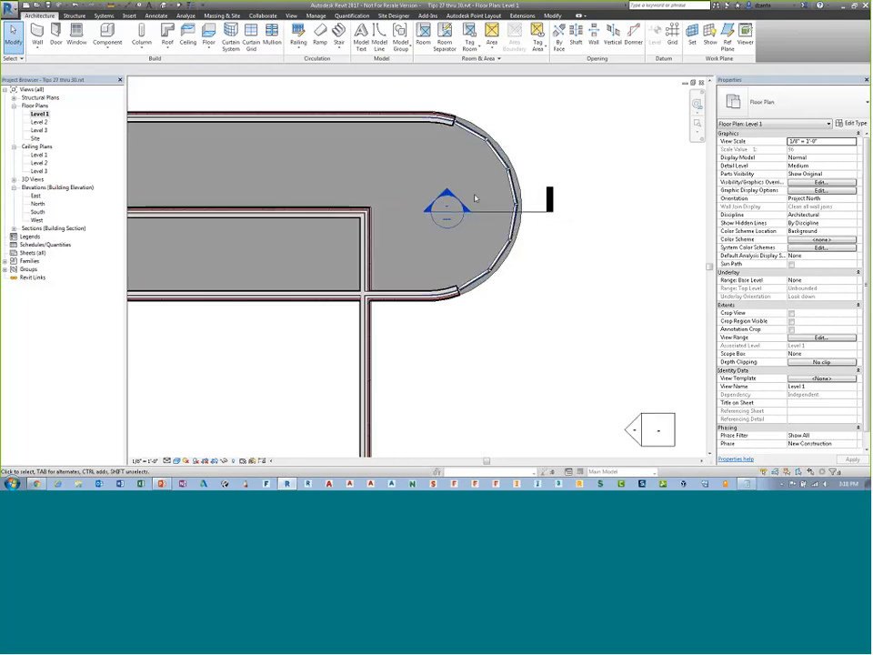
double_click(446, 198)
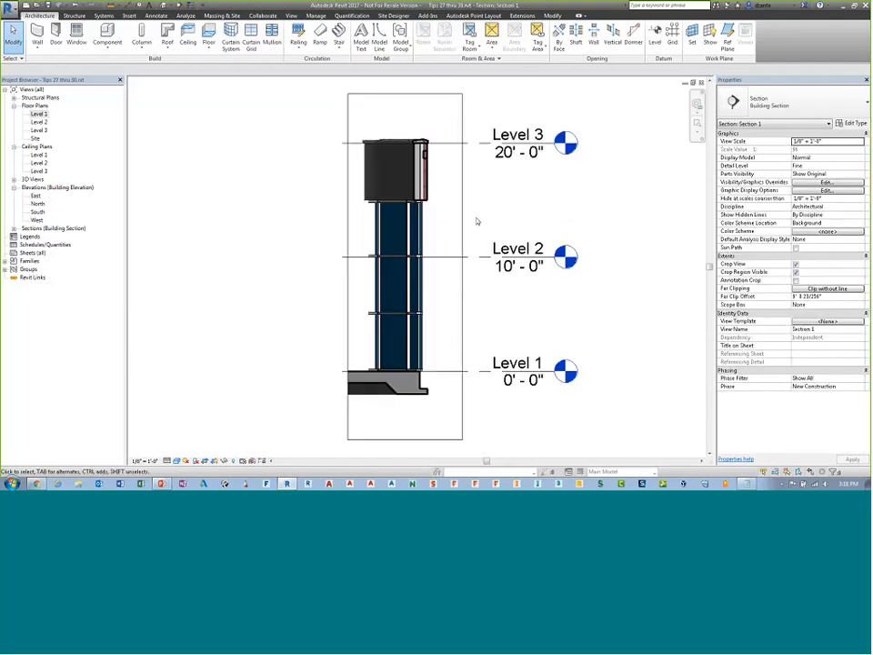
scroll(419, 408, "up", 2)
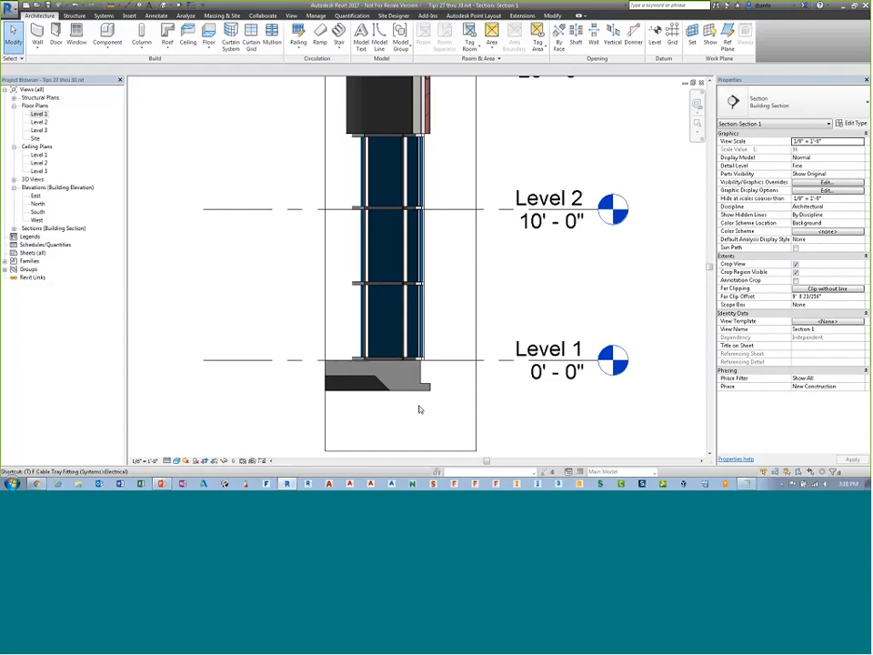
scroll(419, 408, "up", 4)
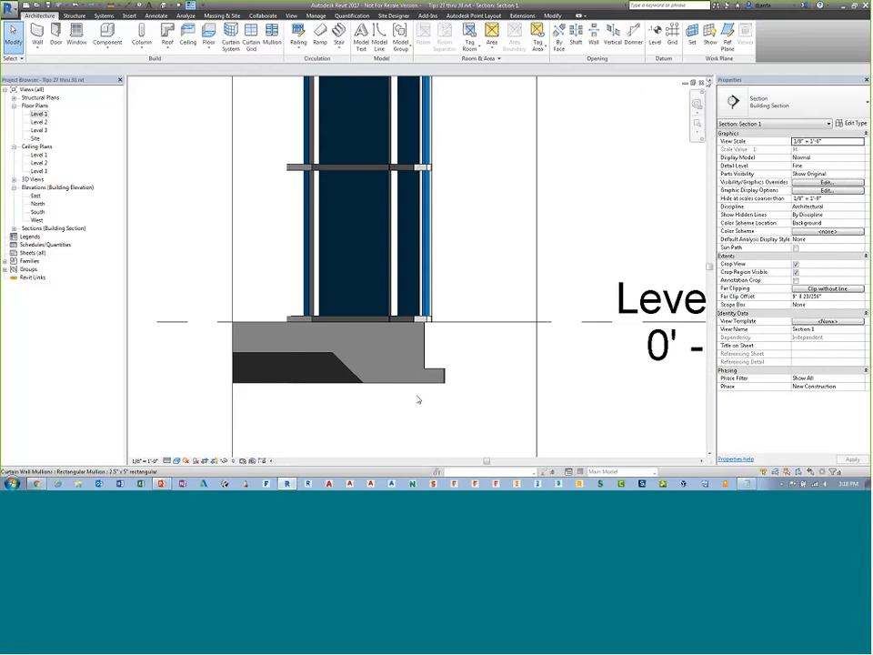
Close the section view and delete the curved Storefront curtain wall from the Level 1 floor plan
left_click(701, 83)
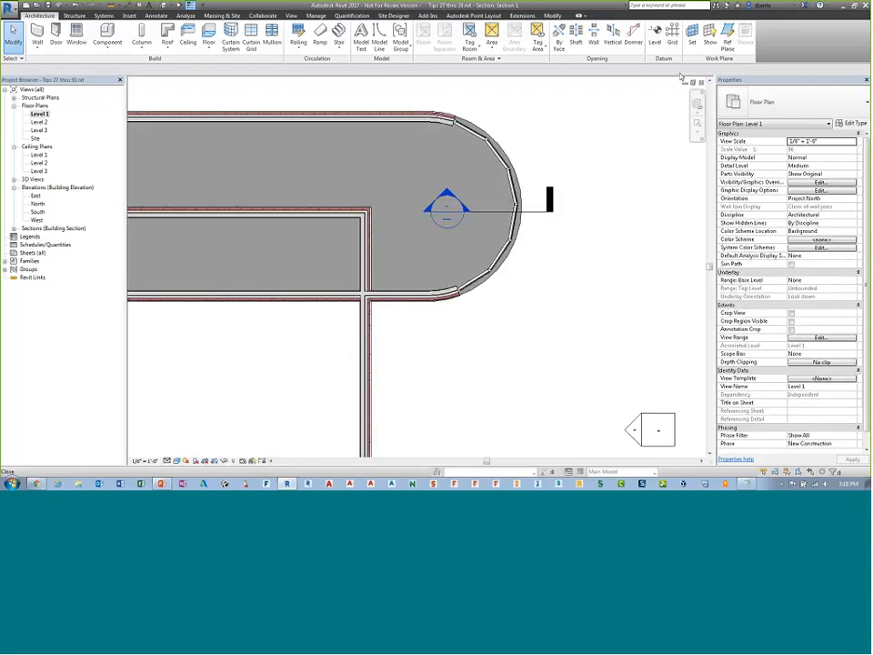
left_click(516, 189)
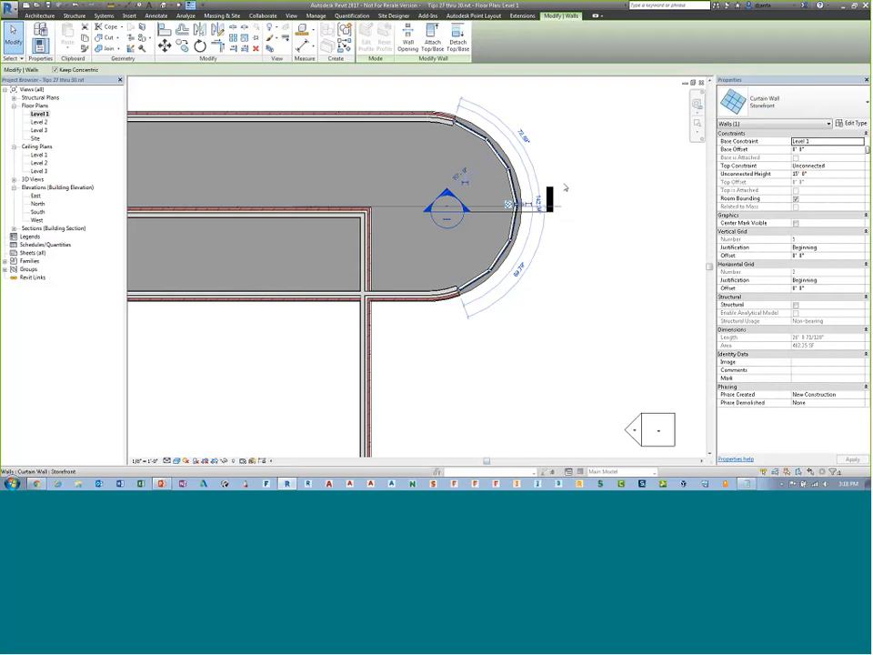
key("Delete")
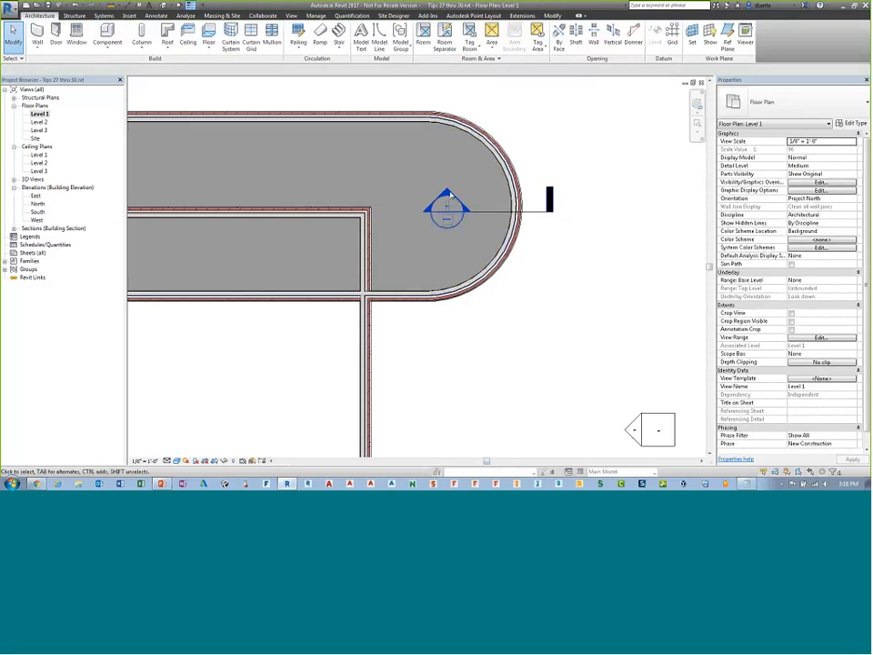
Reopen the section through the curved end wall and examine the brick and CMU wall layers where they meet the slab edge
double_click(449, 195)
scroll(425, 382, "up", 2)
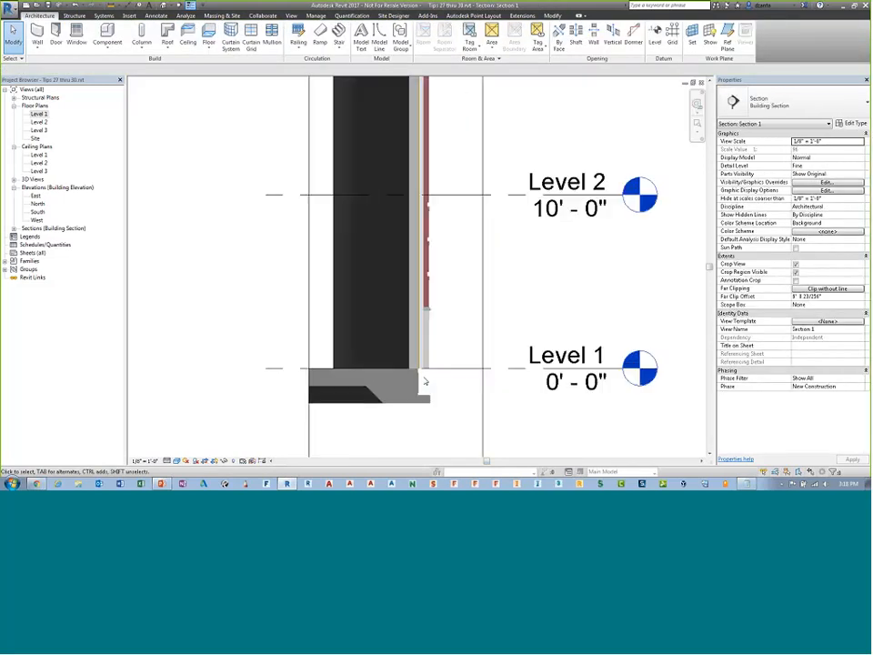
scroll(425, 381, "up", 2)
scroll(462, 401, "up", 1)
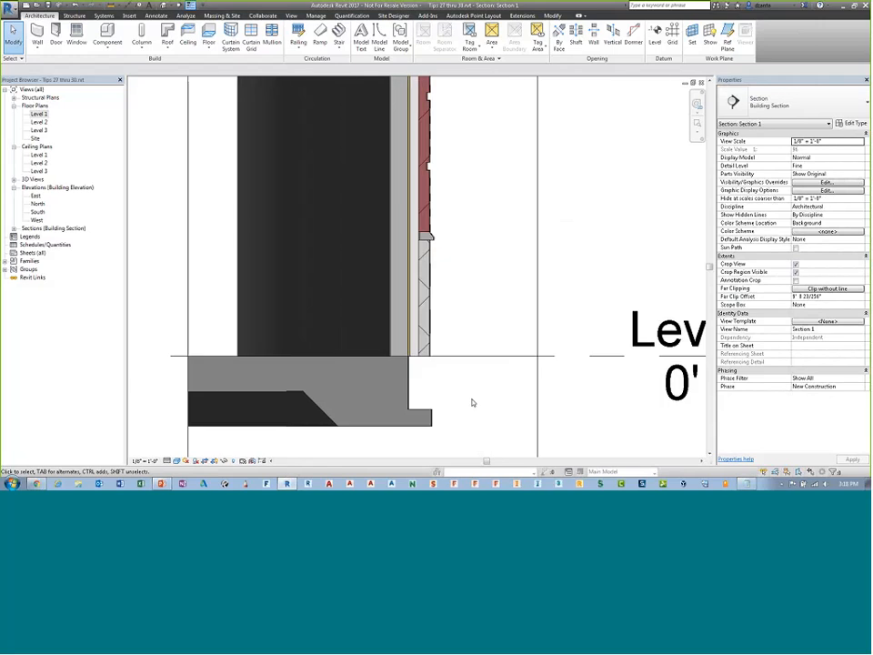
scroll(618, 242, "up", 2)
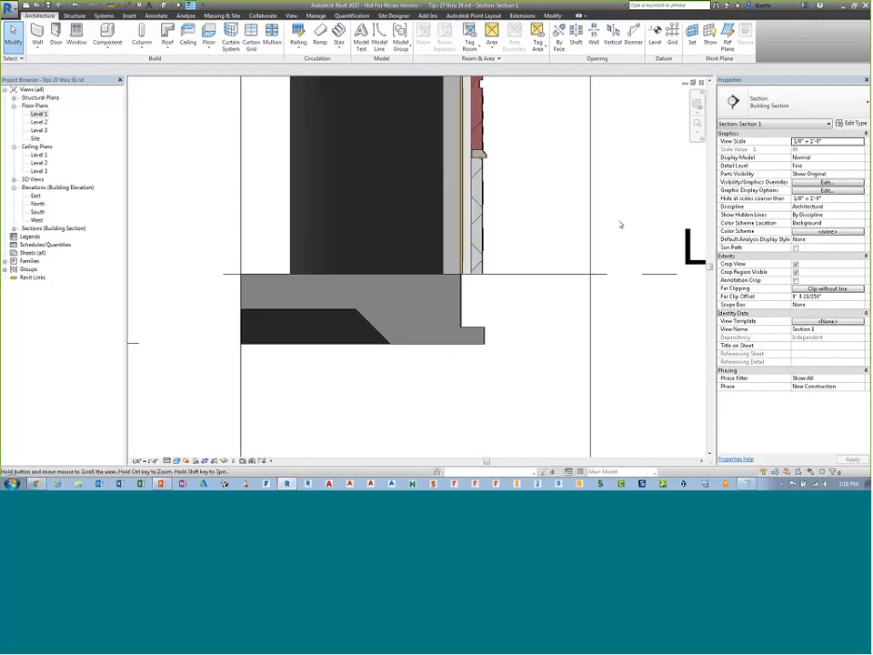
scroll(485, 271, "up", 2)
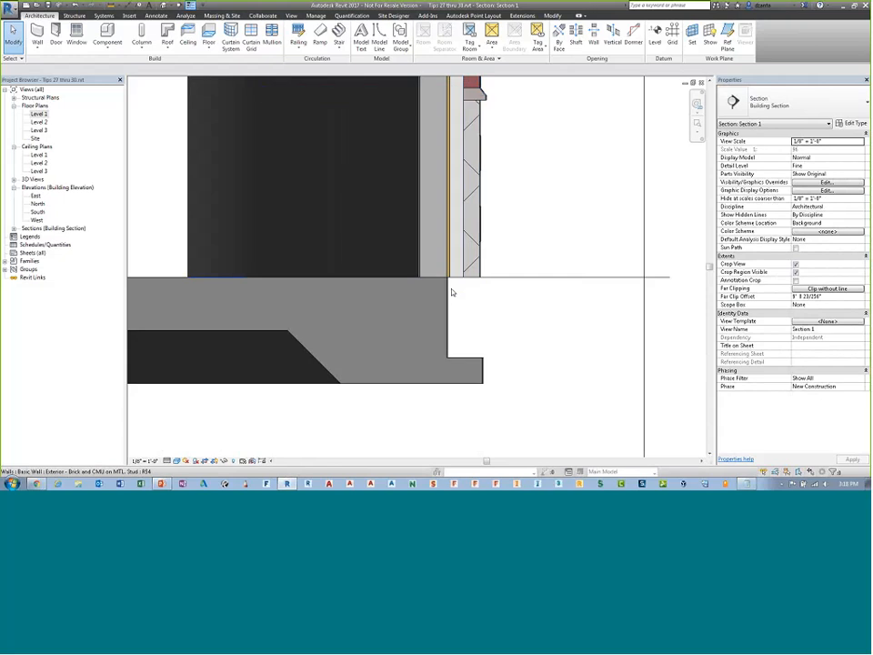
Open the layer assembly of the curved Exterior - Brick and CMU on MTL. Stud wall's type and preview its base in section
left_click(444, 237)
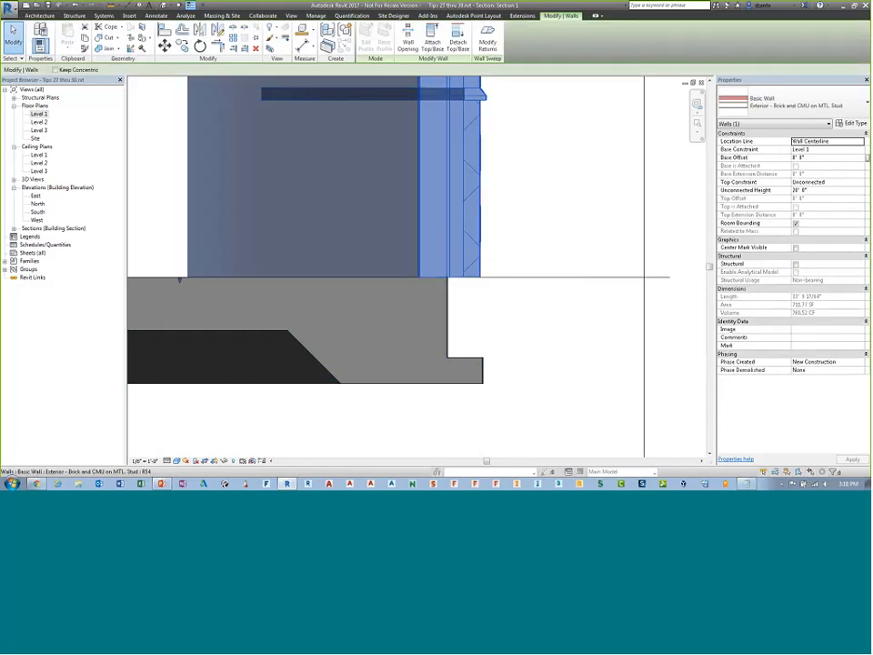
left_click(845, 122)
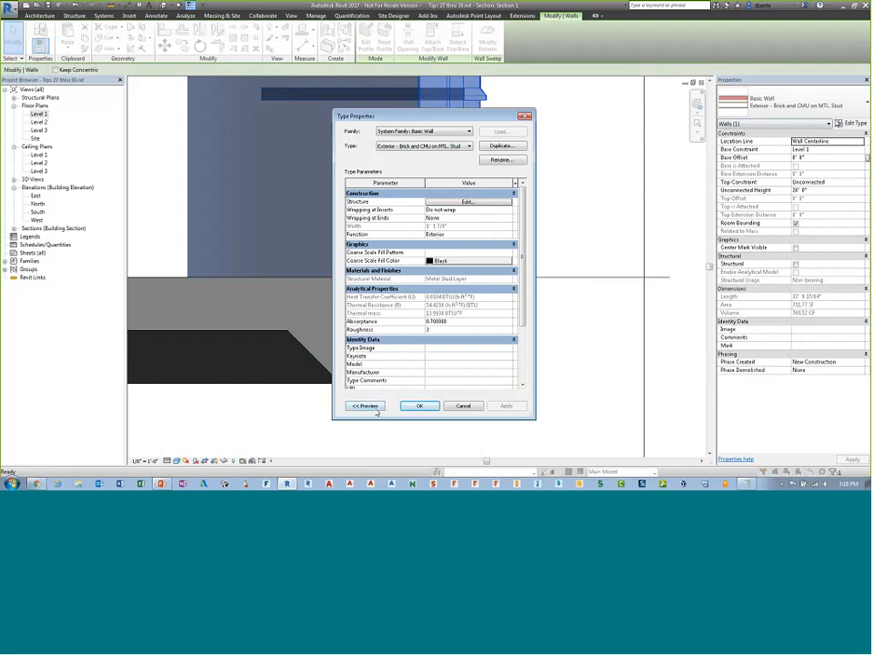
left_click(364, 405)
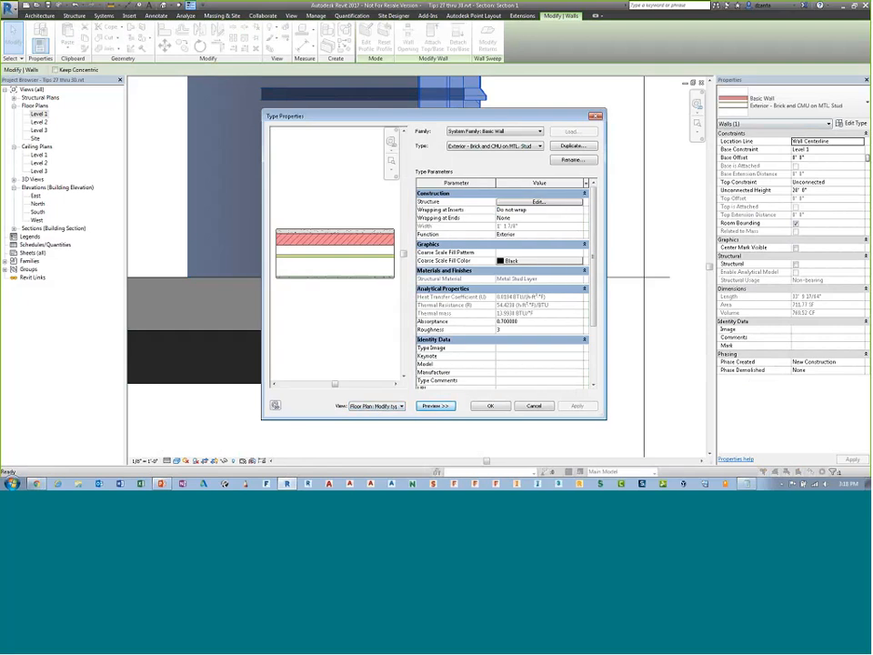
left_click(539, 201)
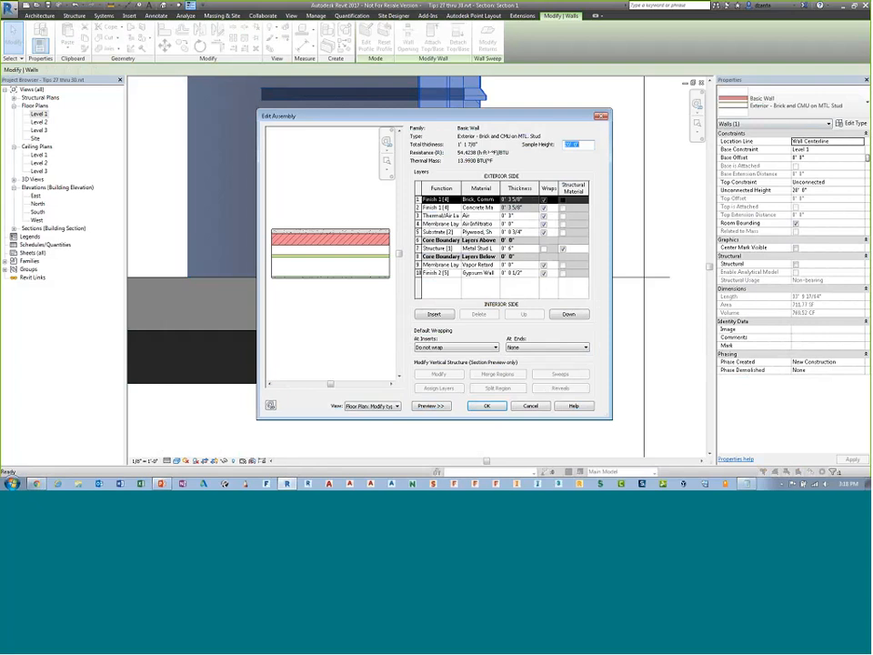
left_click(371, 405)
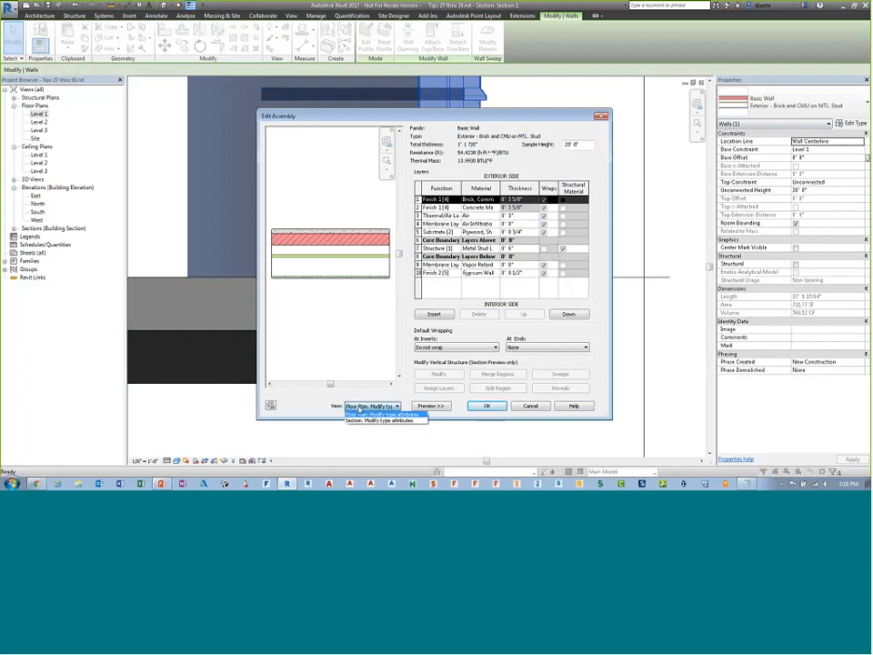
left_click(363, 421)
scroll(354, 355, "up", 3)
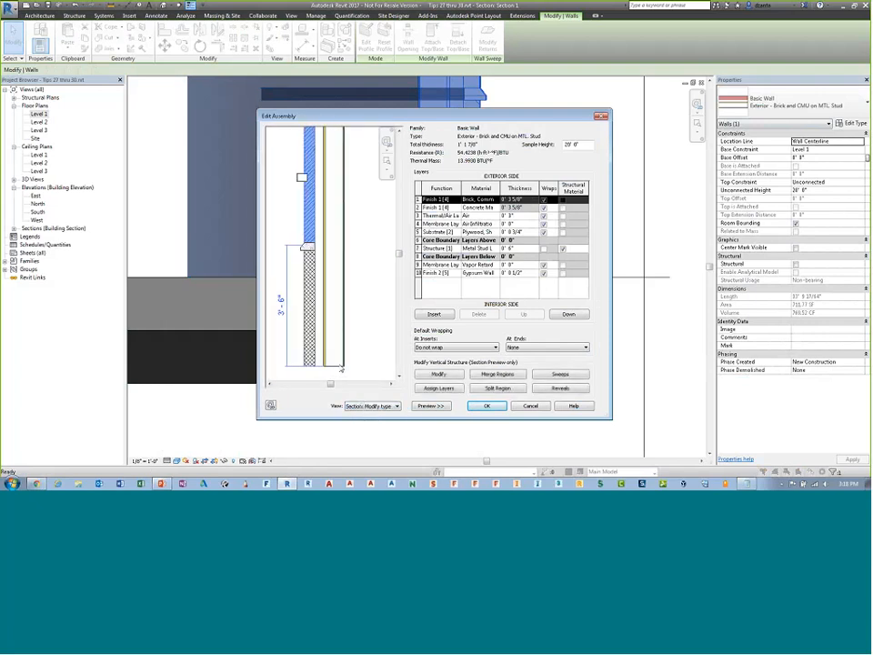
middle_click_drag(341, 368, 373, 316)
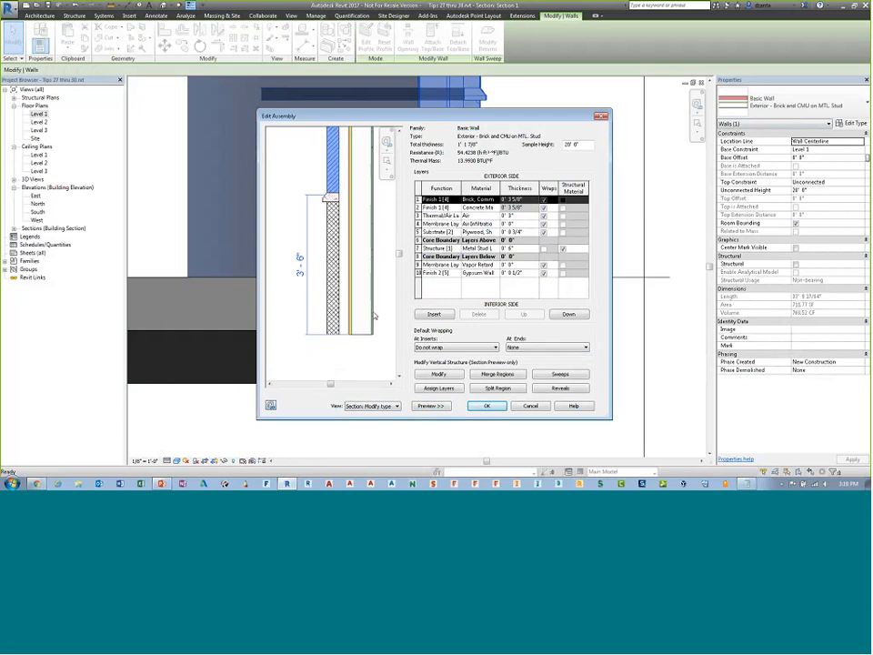
scroll(369, 345, "up", 2)
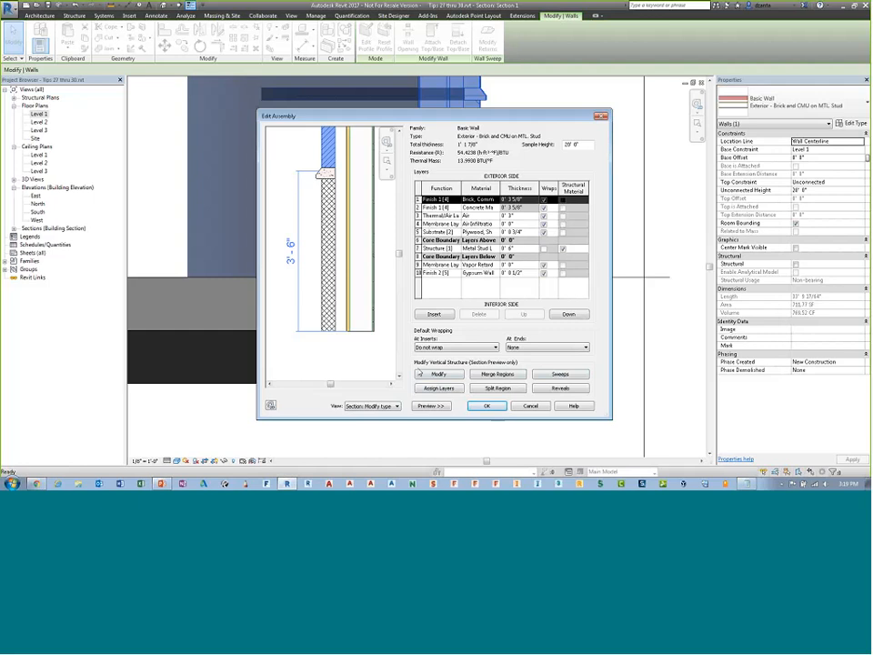
Unlock the bottom edges of the CMU, air gap and plywood sheathing layers in the section preview and accept the wall type changes
left_click(439, 375)
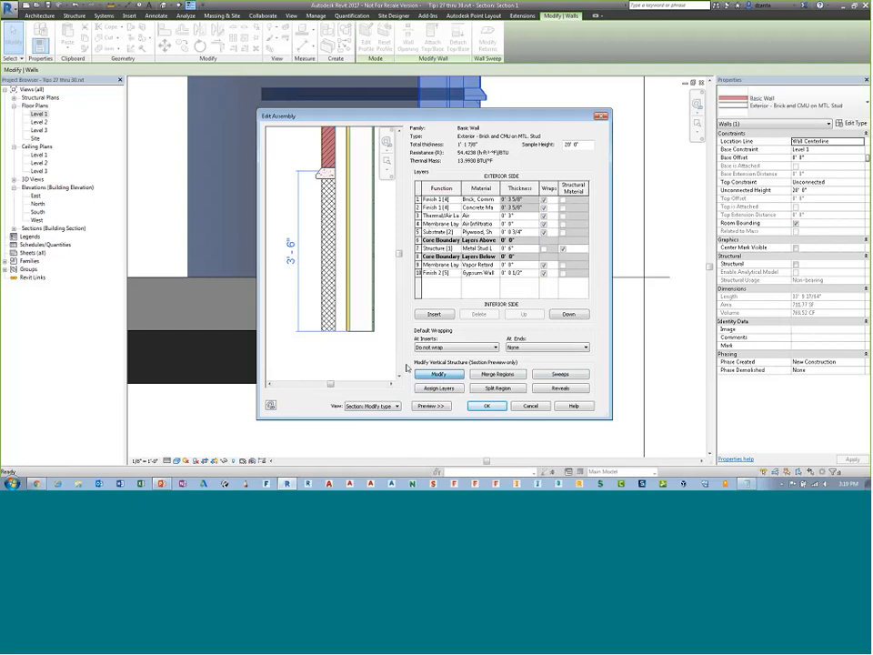
scroll(322, 342, "up", 3)
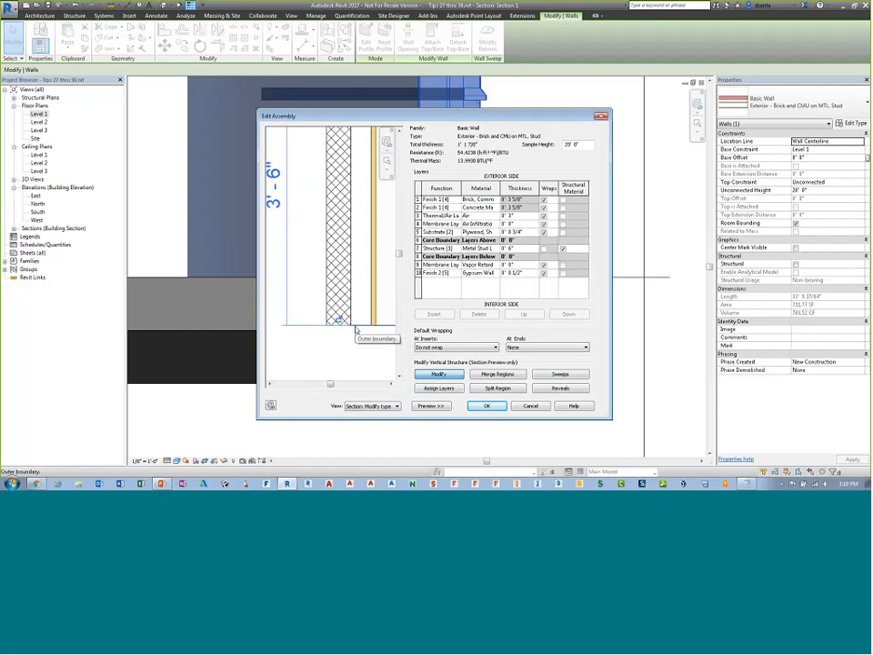
left_click(356, 330)
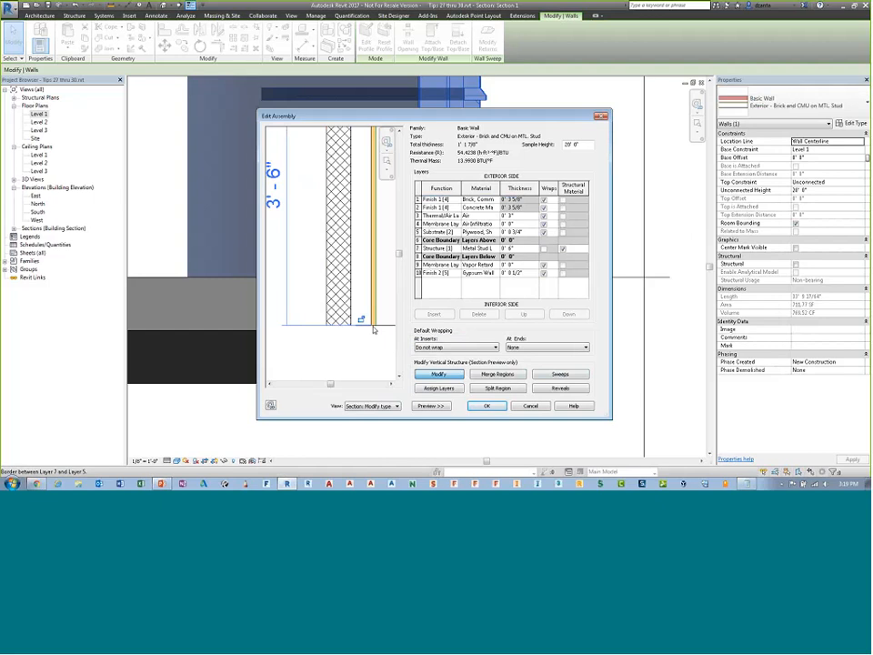
scroll(373, 329, "up", 1)
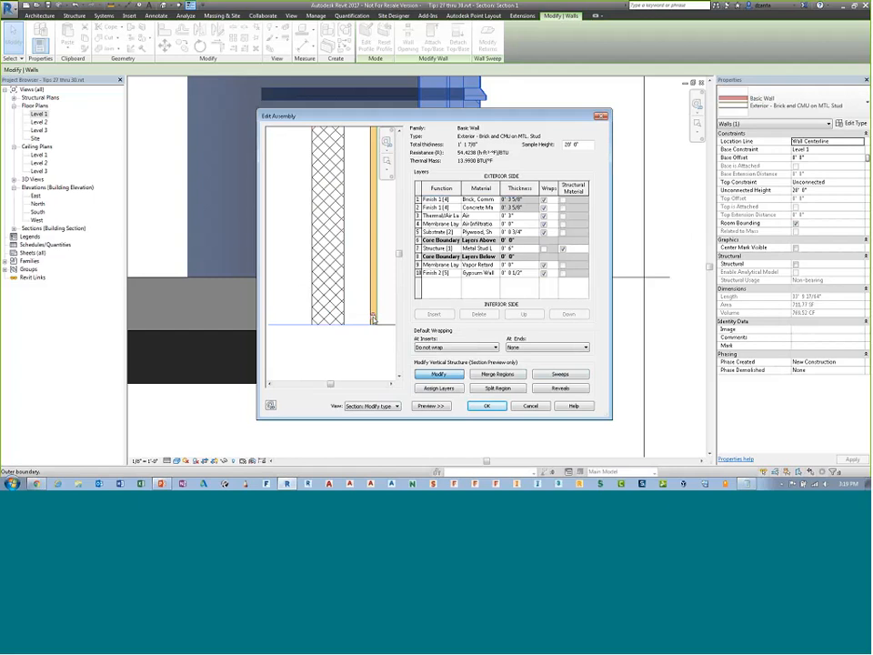
left_click(485, 406)
left_click(482, 408)
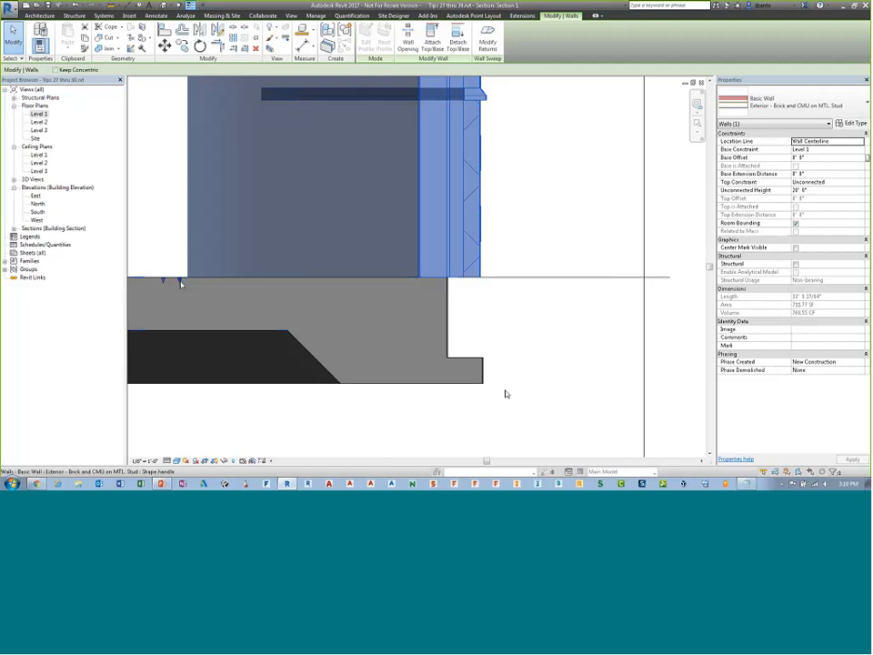
Extend the unlocked exterior layers down to the slab edge's ledge and align their base with the ledge's top face
left_click_drag(180, 283, 186, 358)
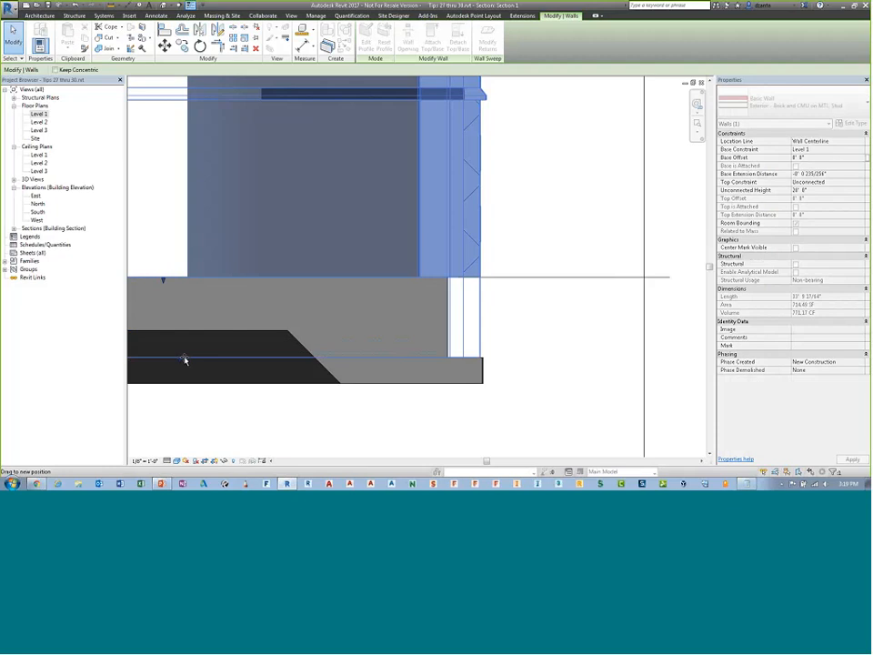
left_click(552, 376)
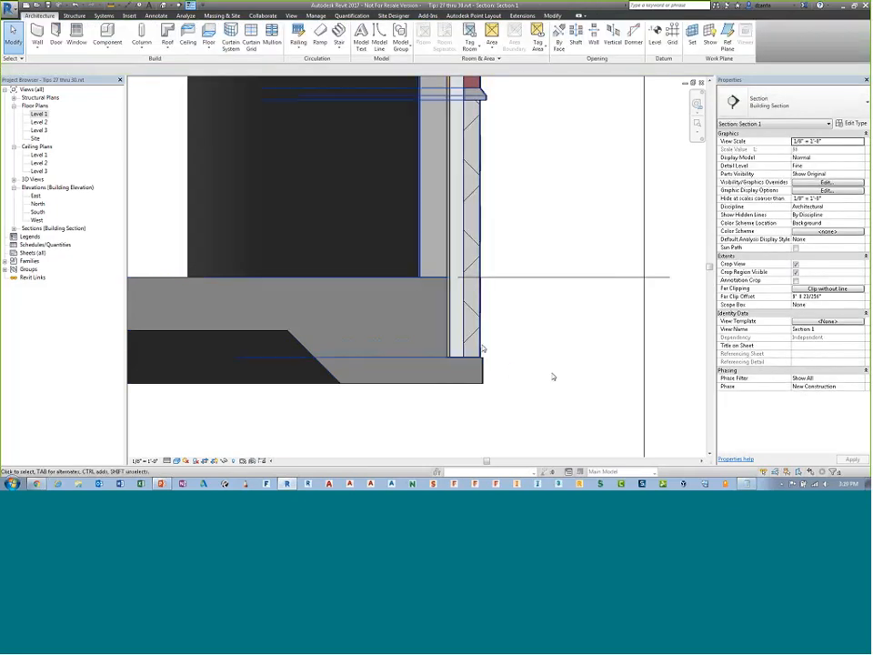
scroll(528, 373, "up", 5)
scroll(491, 347, "up", 2)
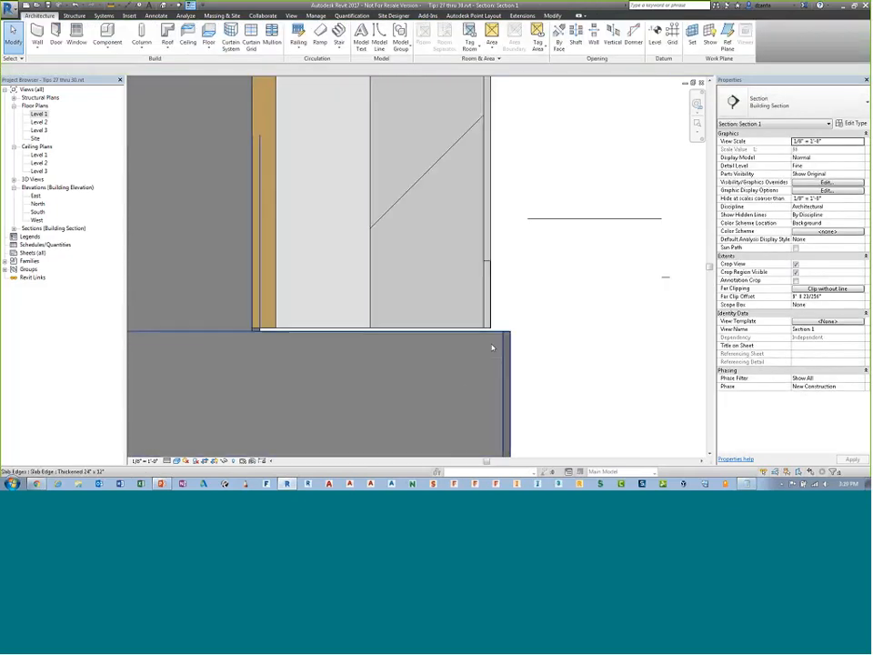
key("a")
key("l")
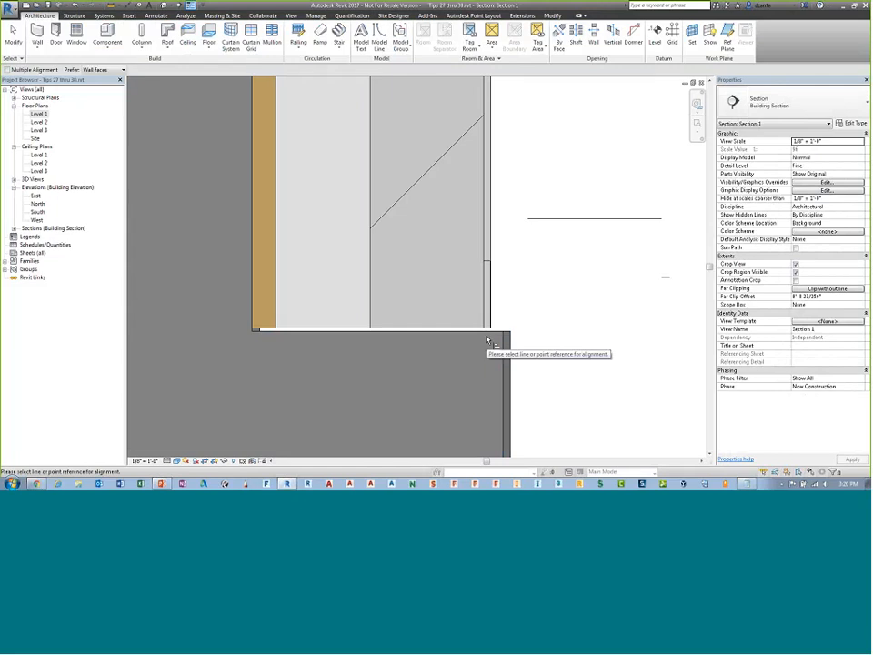
left_click(486, 338)
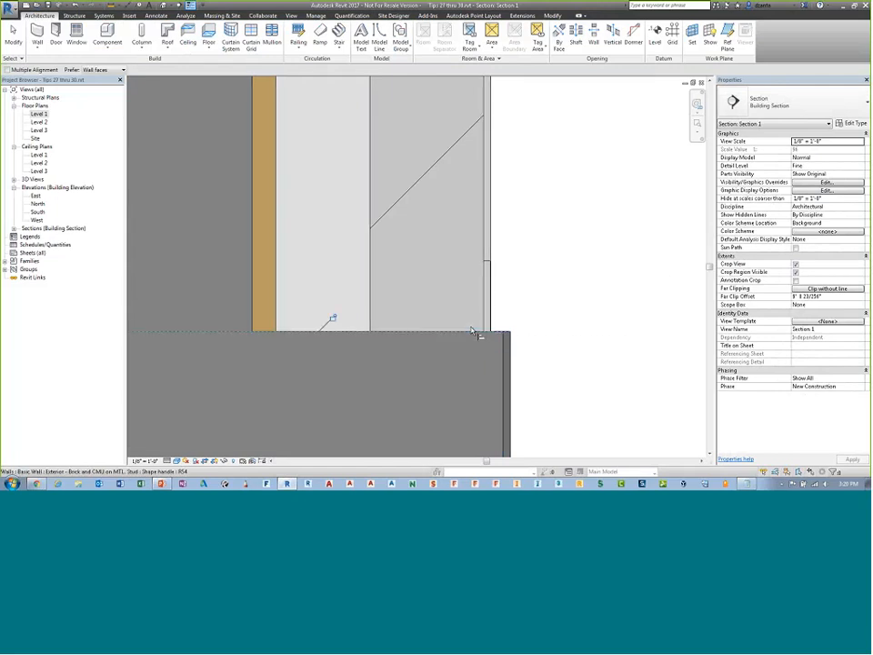
key("Escape")
key("Escape")
scroll(535, 313, "down", 3)
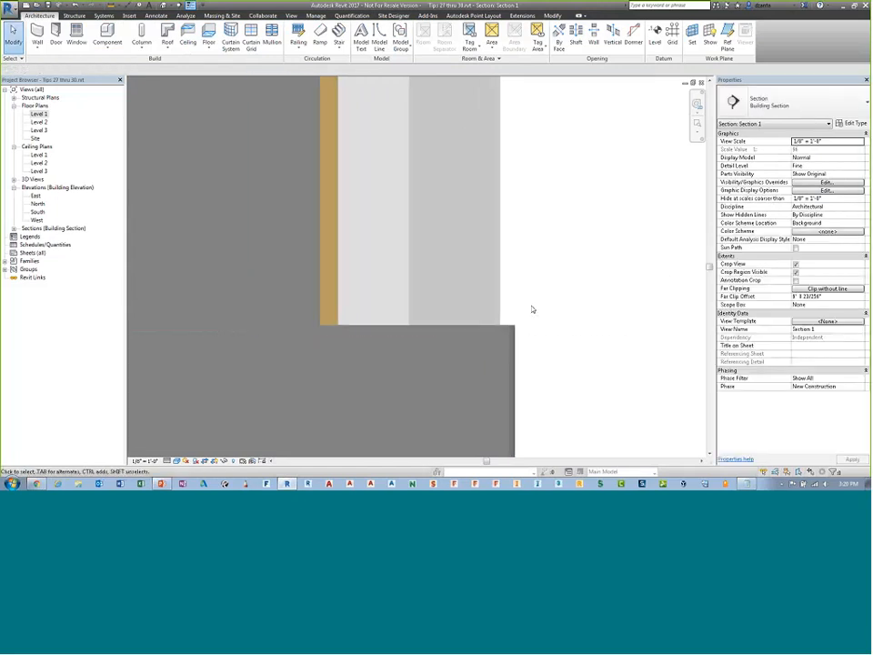
scroll(537, 317, "down", 4)
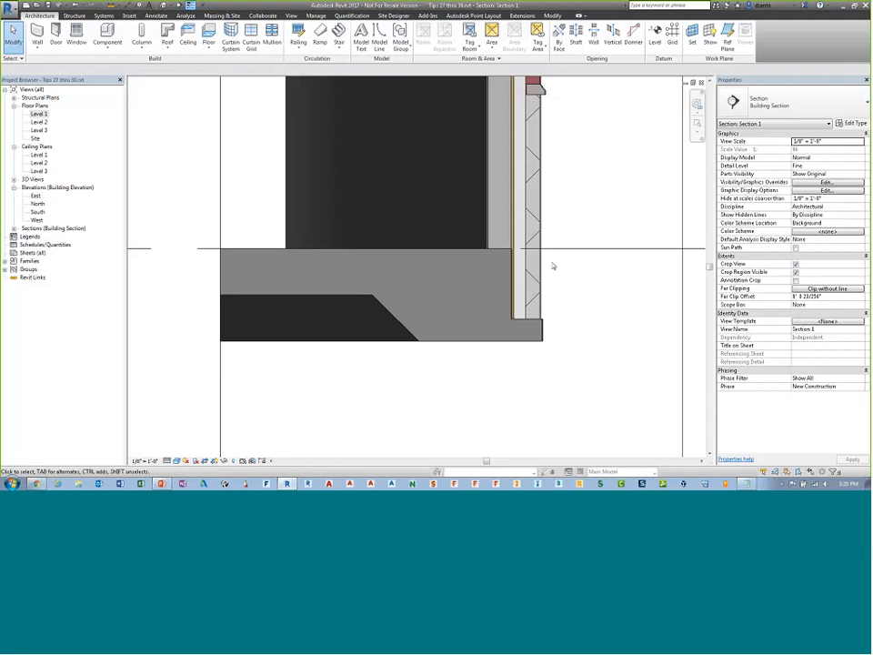
Switch to PowerPoint, show the Tip #29 & 30 slide on copying objects to the same place, and return to Revit's Level 1 floor plan
key("alt+Tab")
left_click(213, 407)
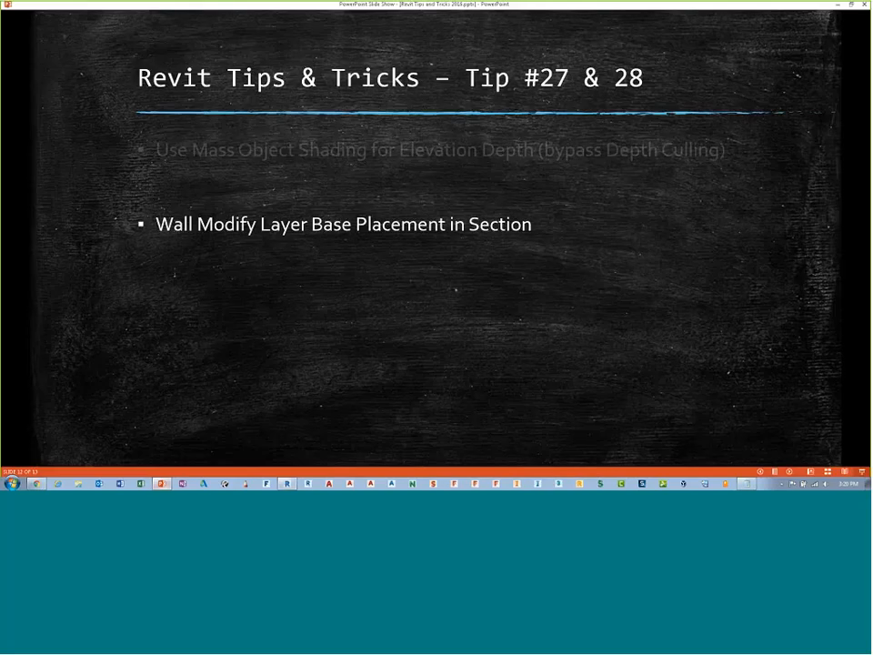
left_click(548, 332)
left_click(549, 331)
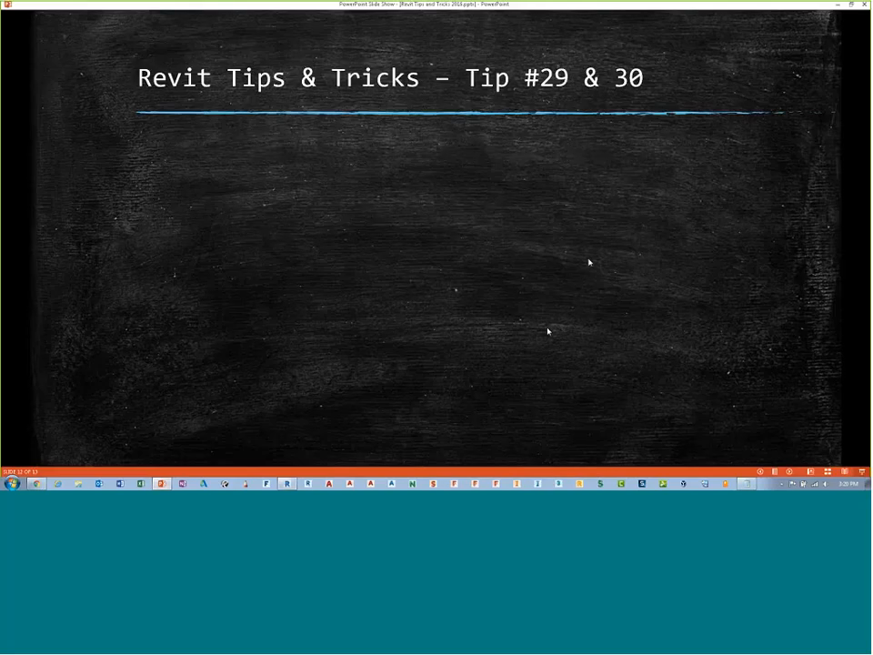
left_click(589, 261)
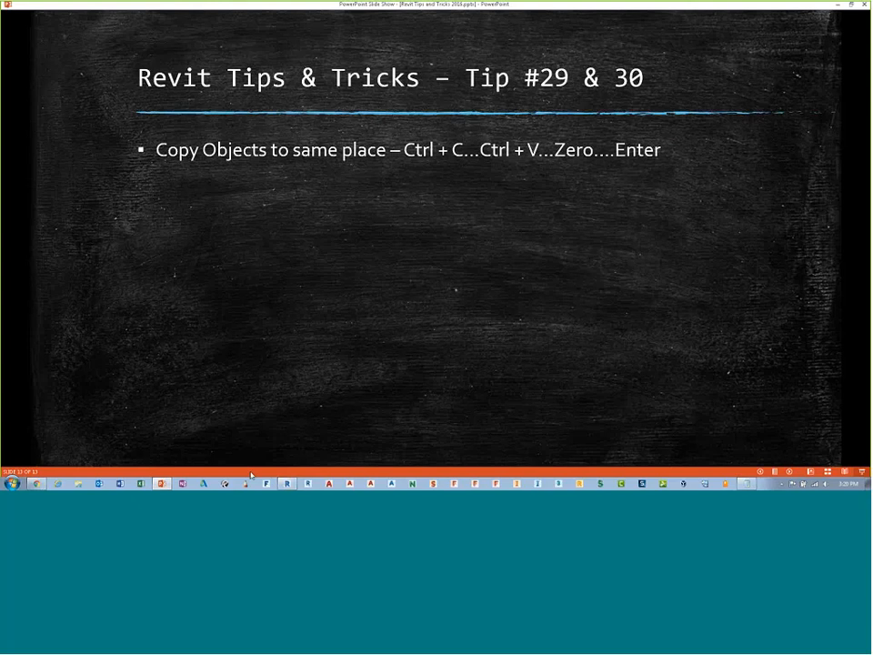
key("alt+Tab")
double_click(39, 113)
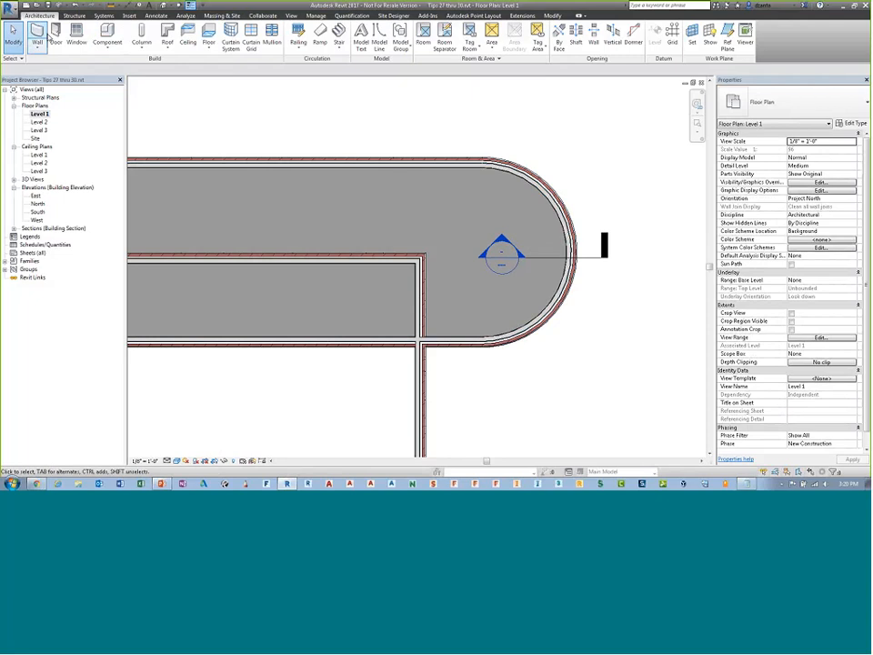
left_click(39, 36)
left_click(777, 122)
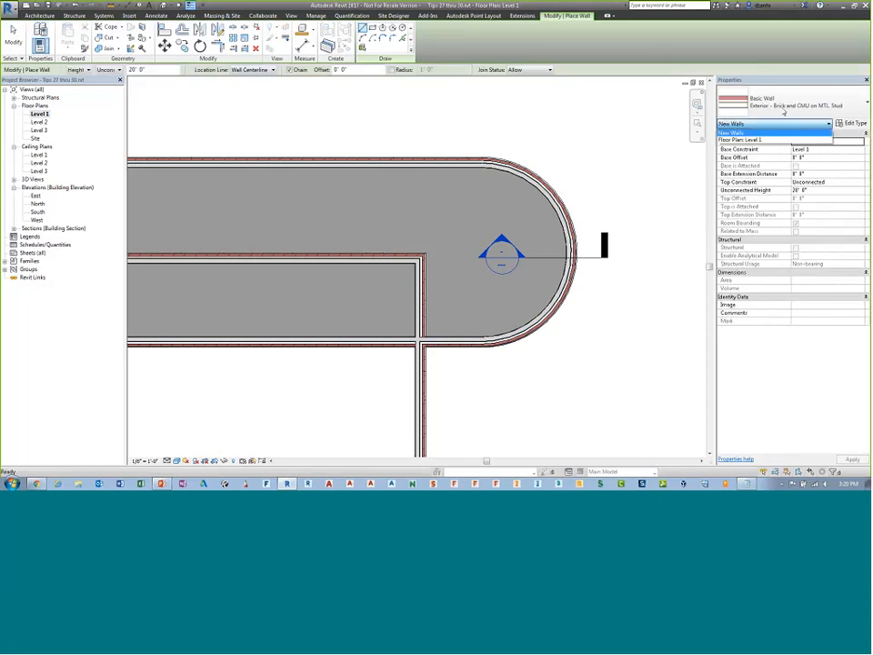
left_click(784, 104)
left_click(783, 105)
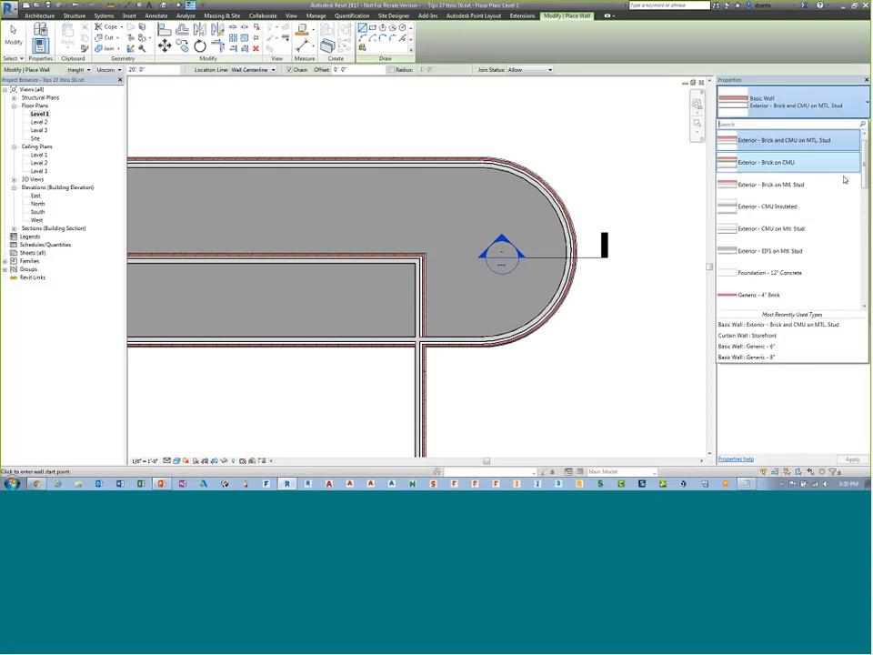
left_click(866, 306)
left_click(758, 267)
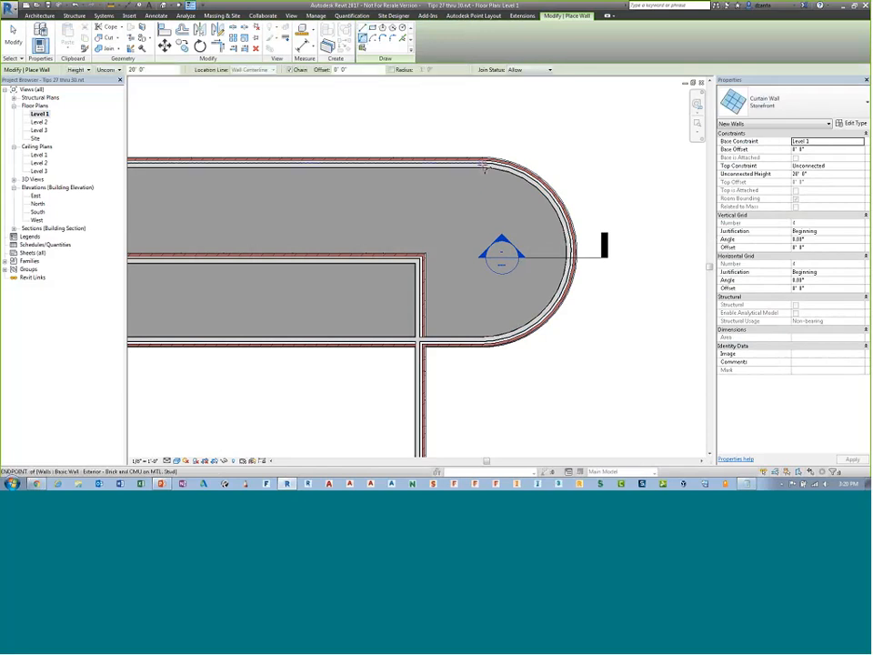
left_click(483, 163)
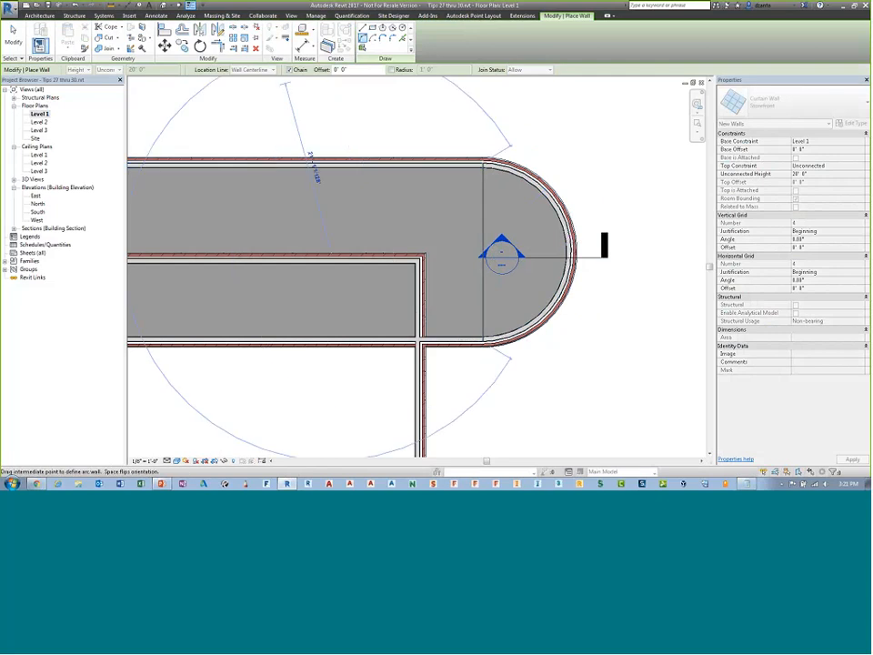
key("Escape")
key("Escape")
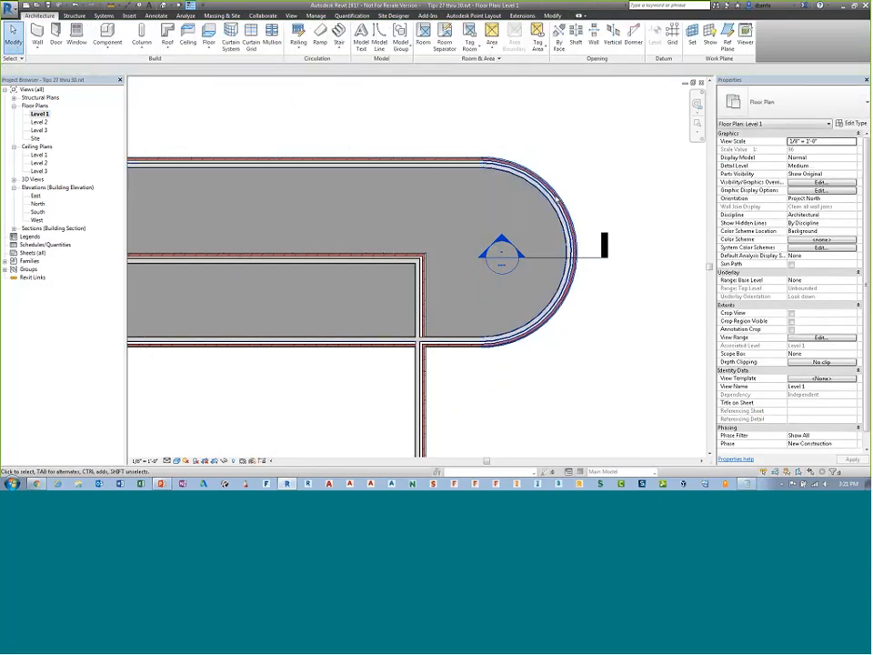
Copy the curved brick and CMU end wall and paste it in the same place with a move distance of 0
left_click(558, 204)
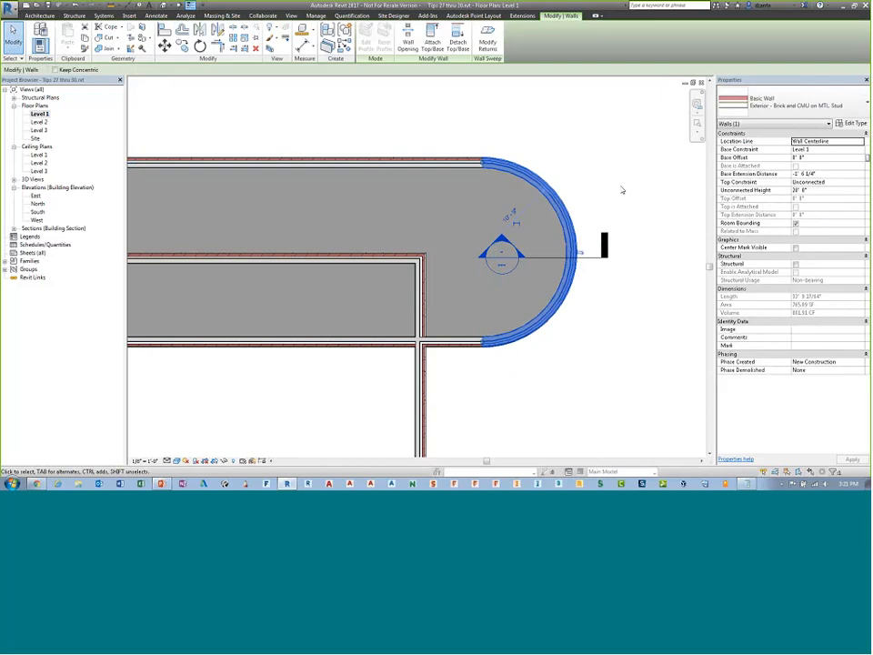
left_click(84, 38)
key("ctrl+v")
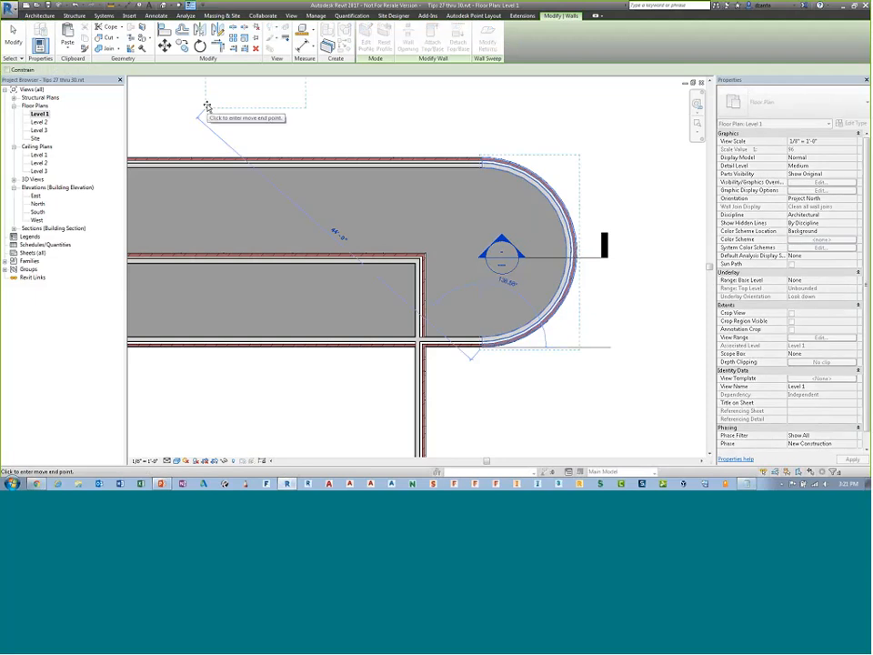
type("0")
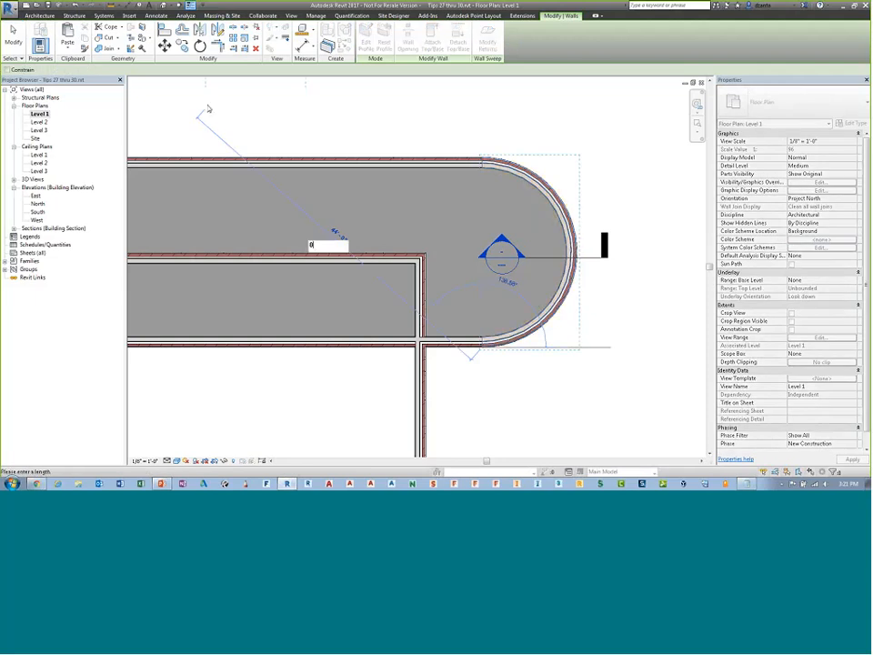
key("Return")
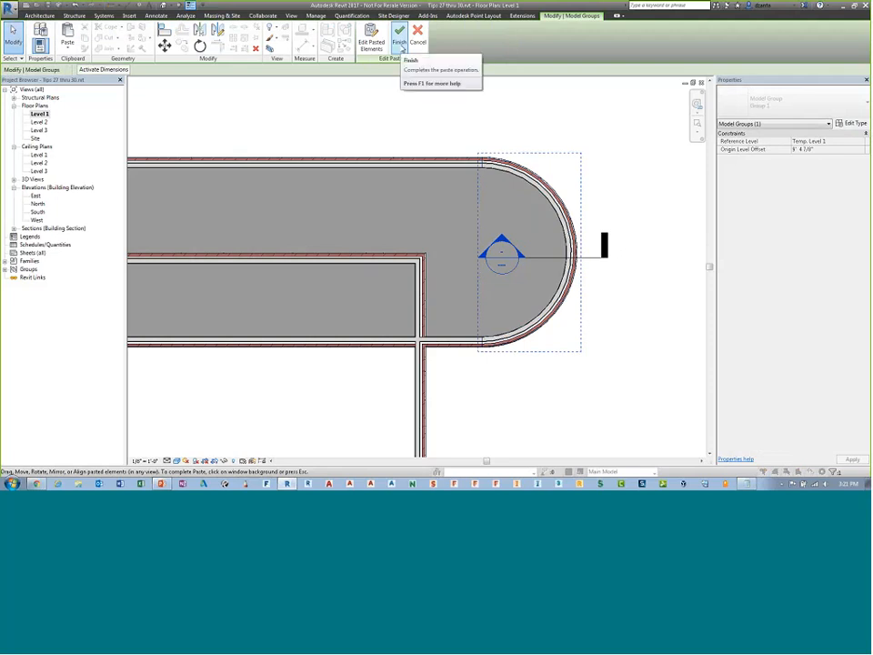
left_click(402, 51)
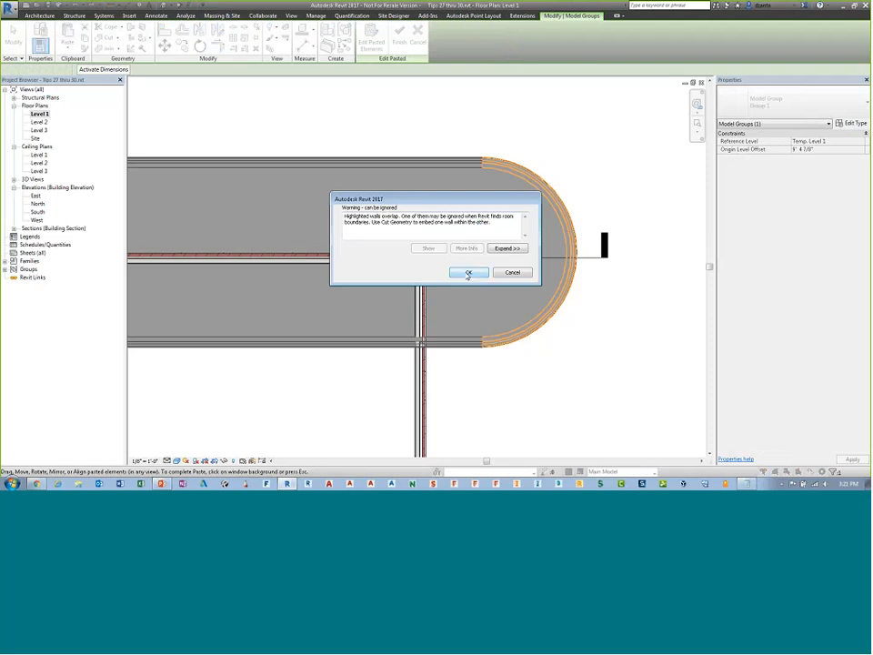
left_click(468, 273)
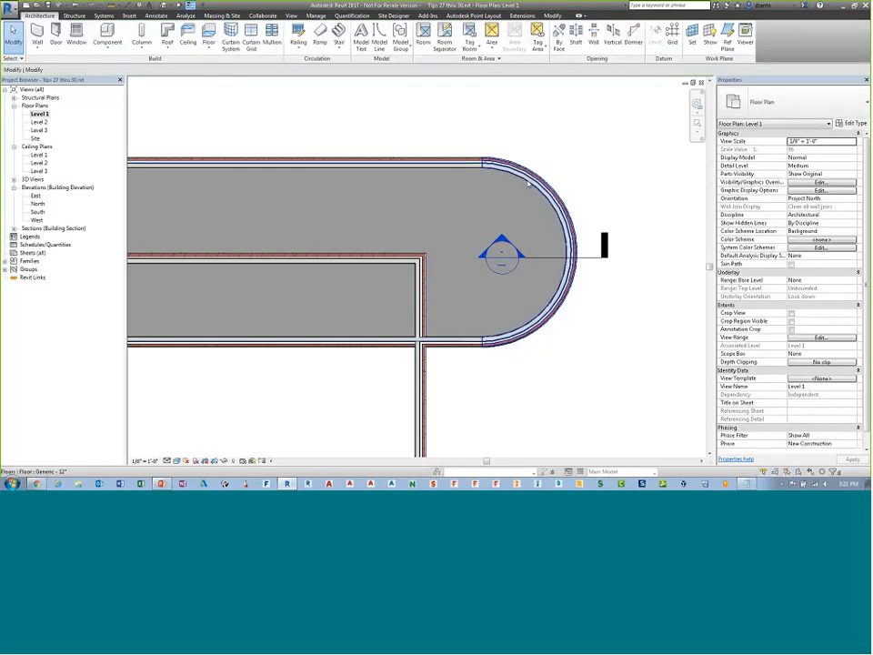
Change one of the two overlapping curved end walls to the Curtain Wall Storefront type
left_click(529, 182)
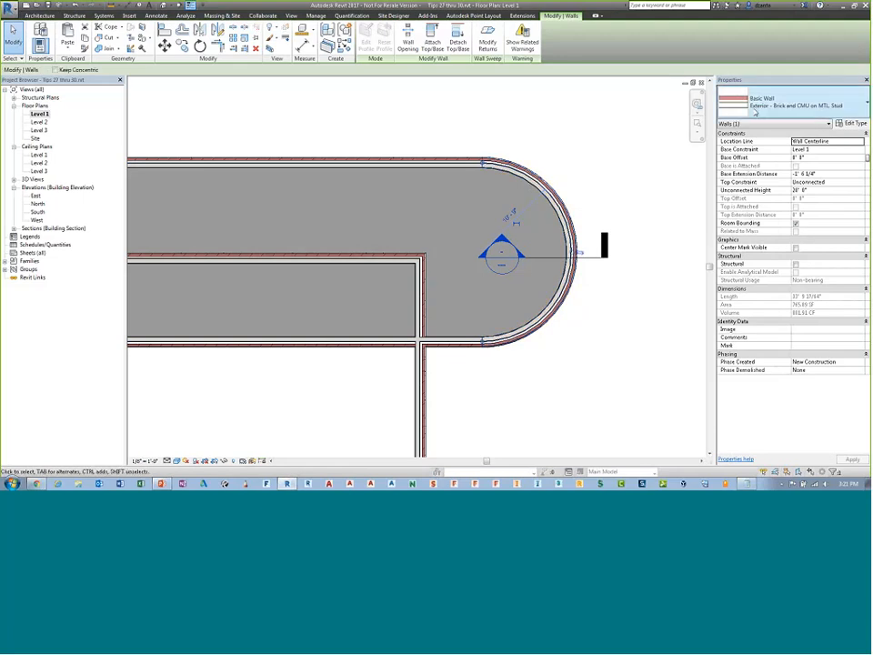
left_click(791, 102)
scroll(860, 280, "down", 5)
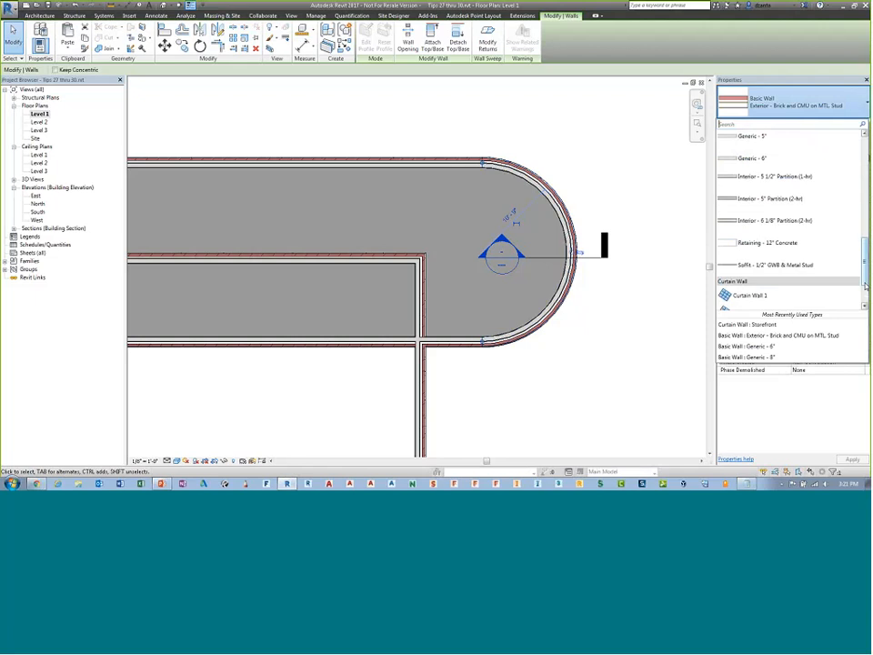
scroll(861, 292, "down", 3)
left_click(830, 270)
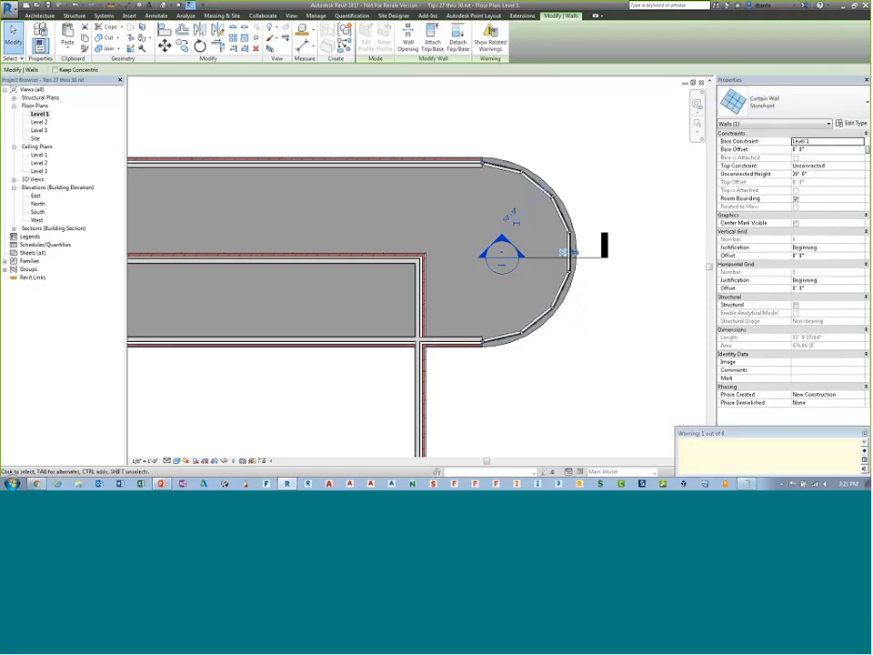
key("Escape")
In the 3D view, lower the curved storefront wall's top to about 16'-4" and raise its base to about 8" above Level 1
left_click(165, 5)
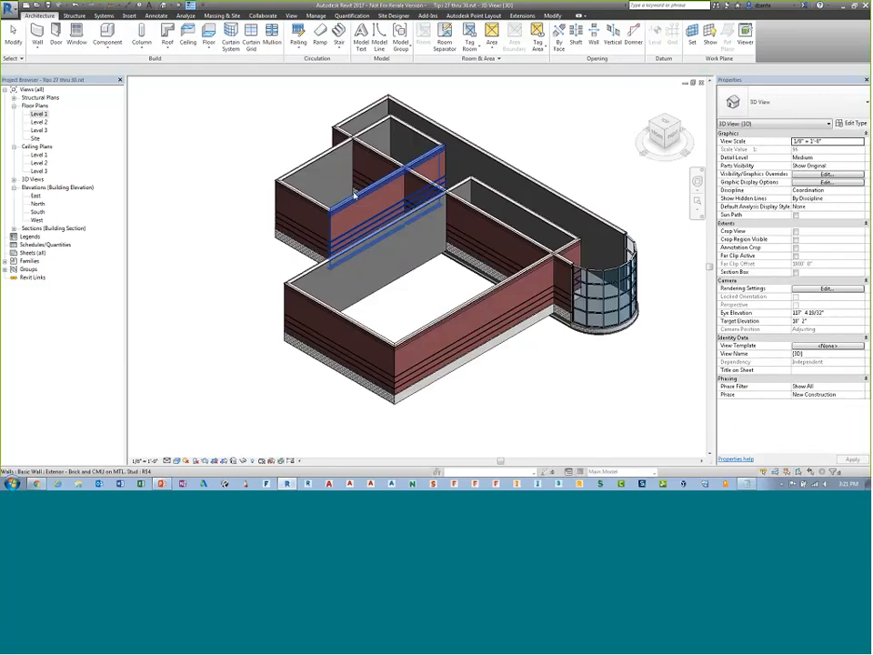
scroll(681, 278, "up", 5)
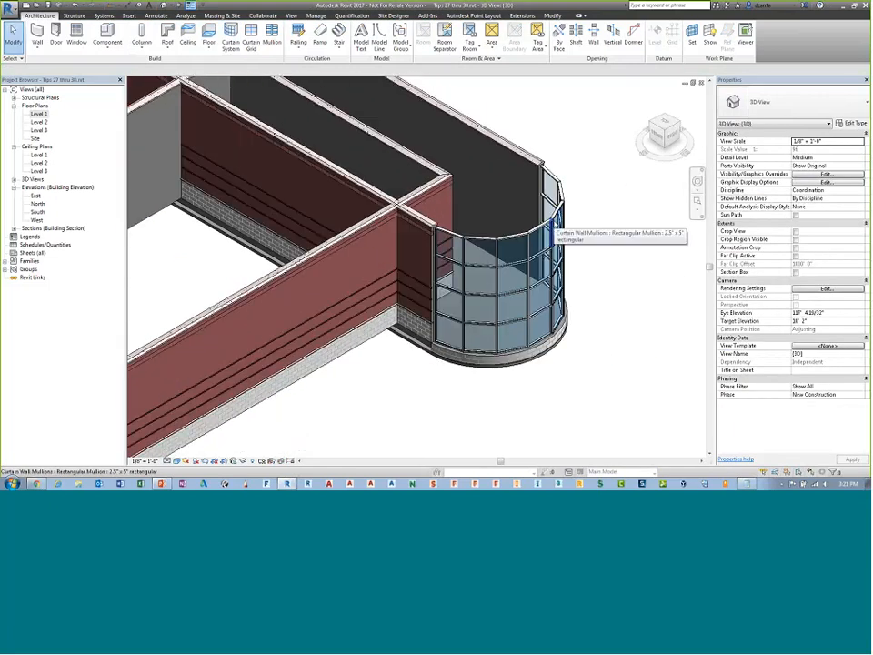
left_click(550, 235)
scroll(545, 240, "up", 4)
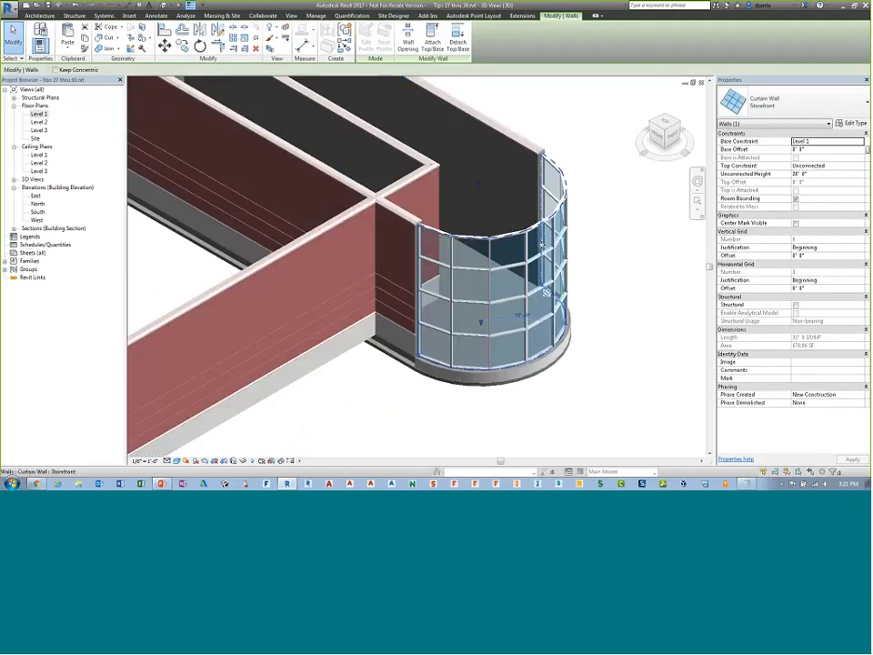
left_click_drag(447, 158, 447, 197)
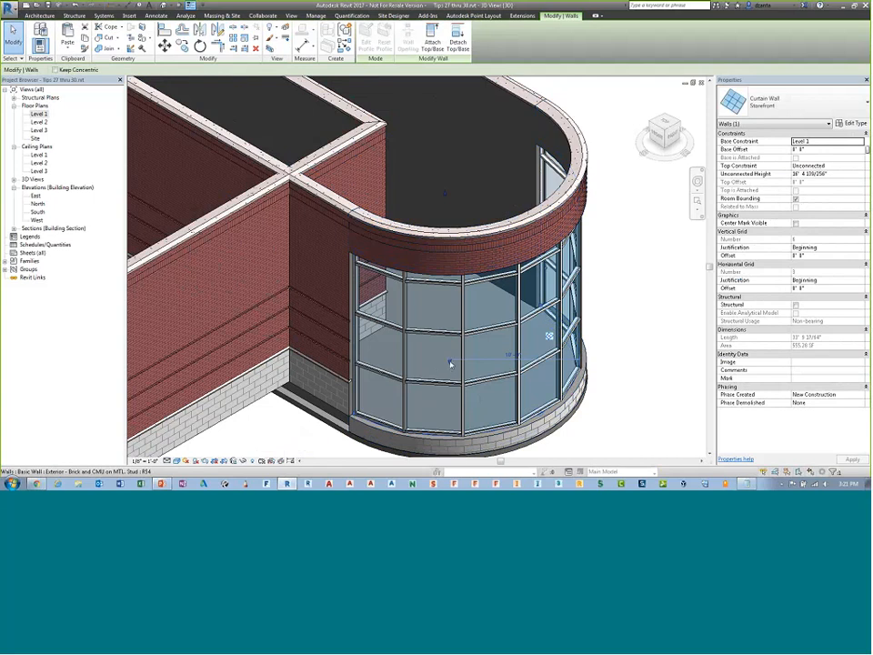
left_click_drag(450, 364, 451, 354)
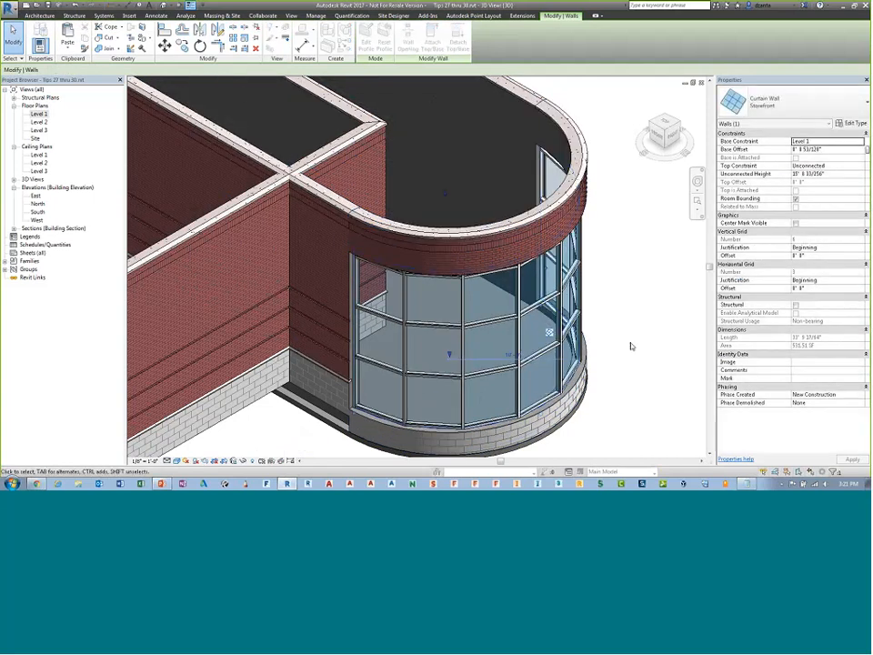
left_click(632, 345)
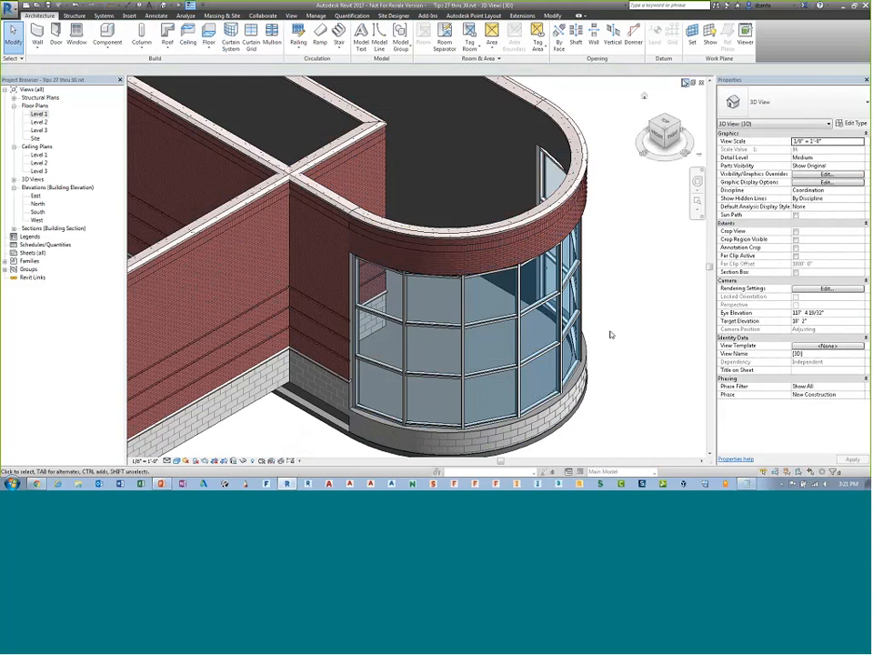
Close the 3D view, switch to PowerPoint to reveal the bullet on adding insulation to fabrication duct parts, and return to Revit
left_click(700, 83)
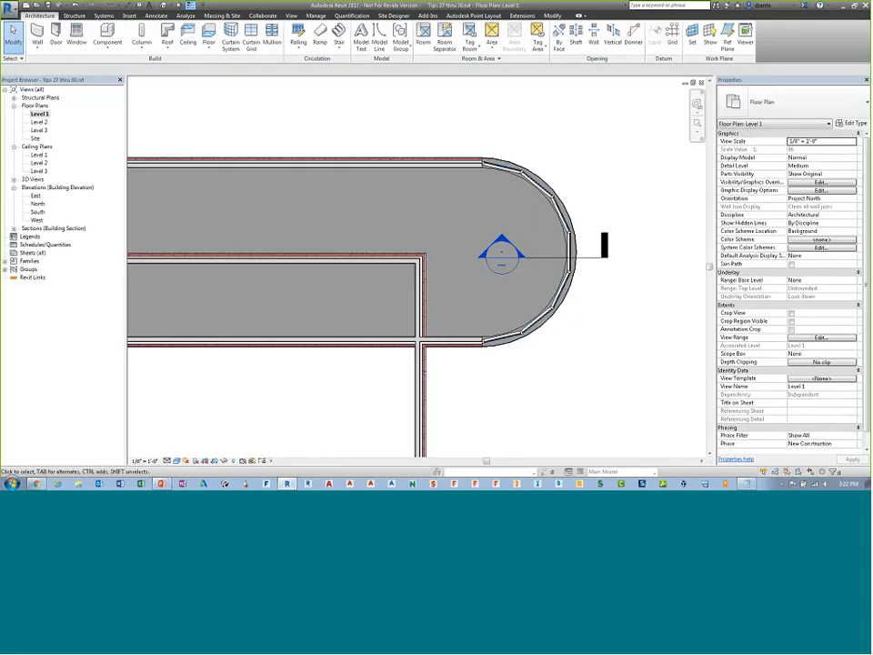
left_click(163, 485)
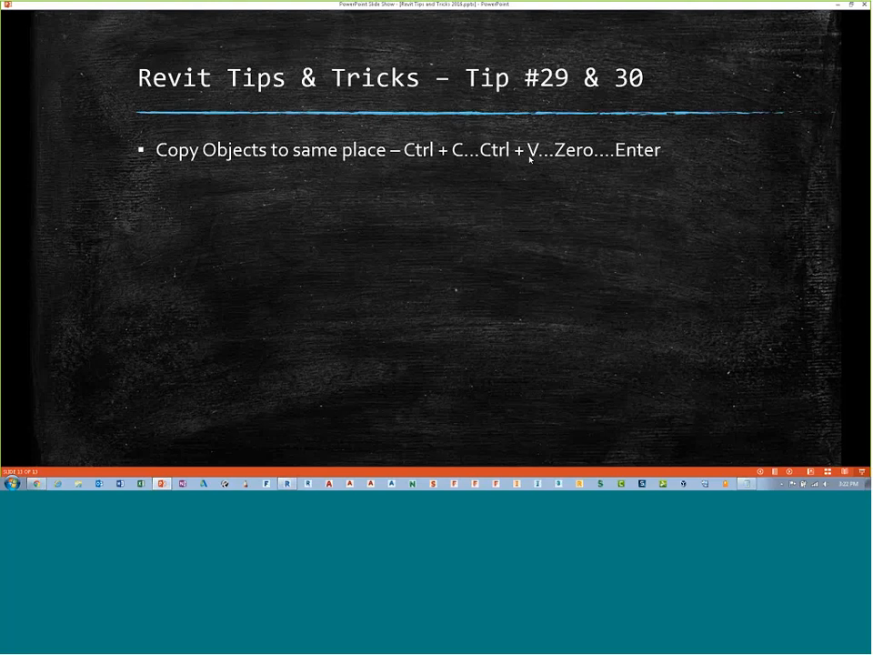
left_click(459, 334)
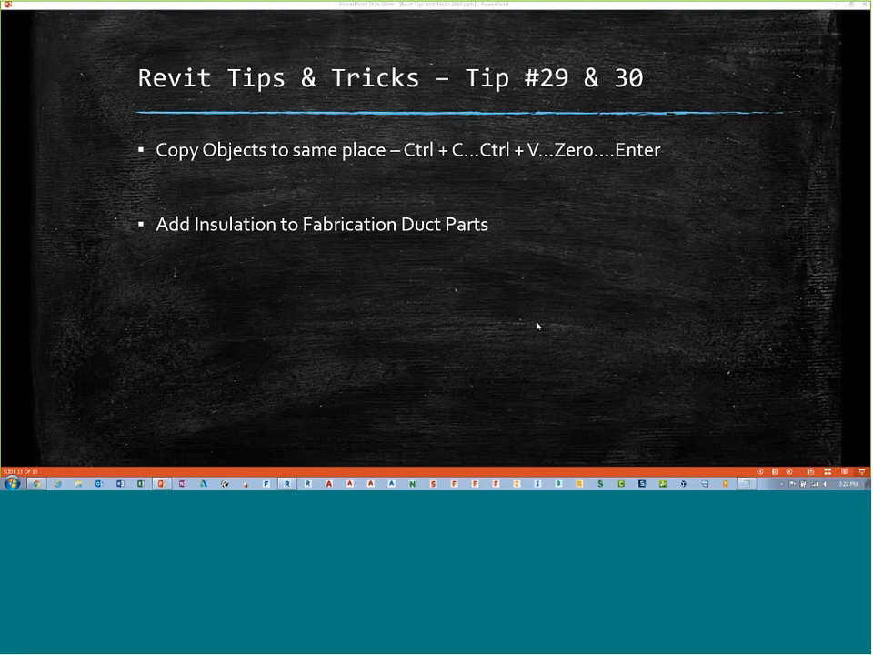
left_click(837, 4)
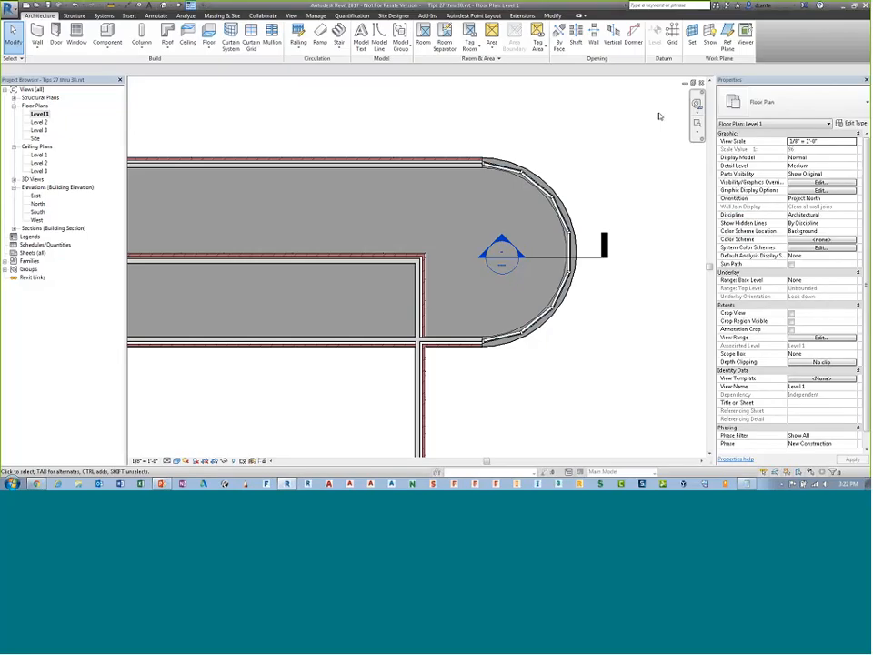
Open the default 3D view and bring up an empty area beside the building
scroll(561, 182, "down", 3)
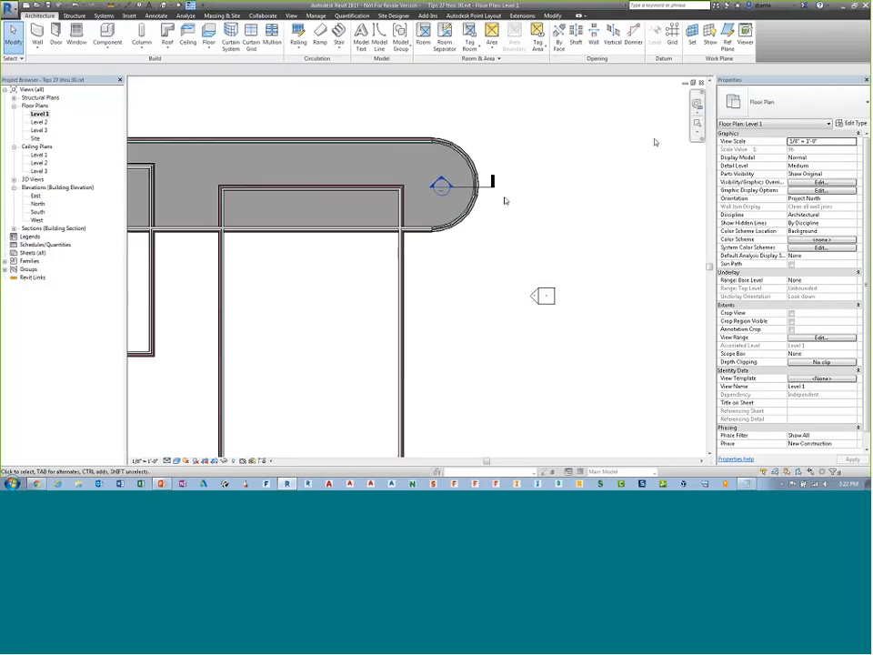
left_click(124, 5)
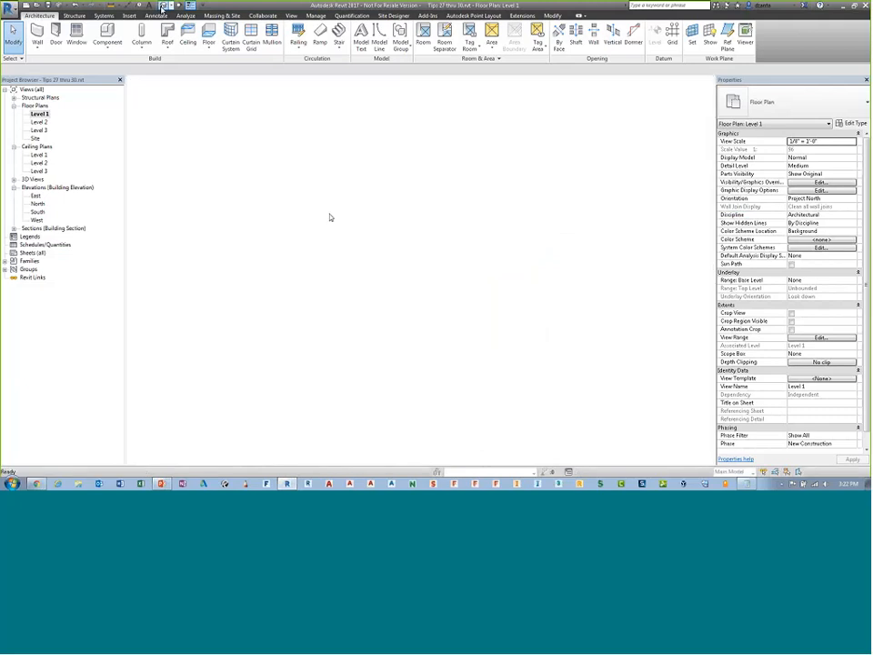
key("z")
key("a")
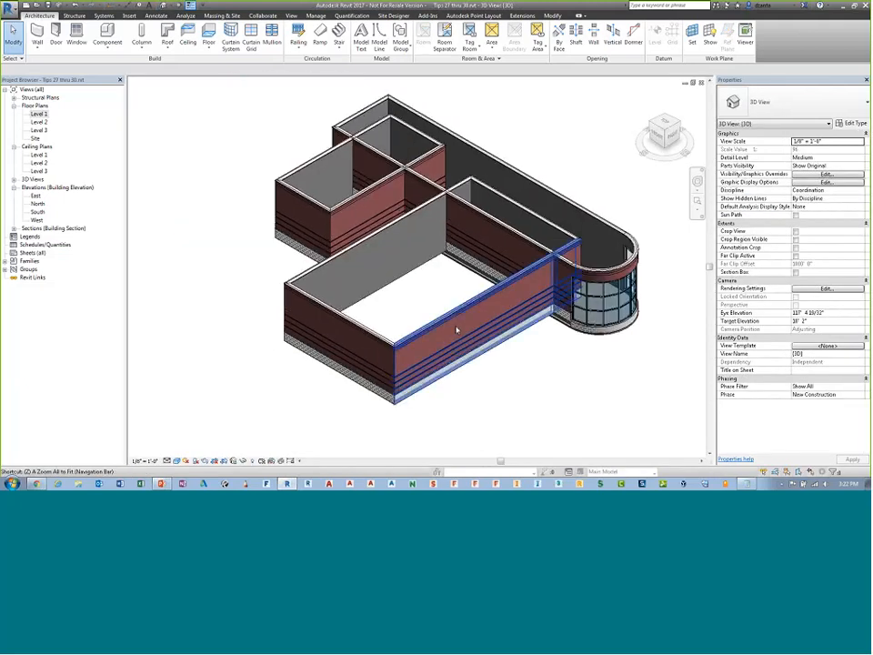
middle_click_drag(622, 378, 333, 381)
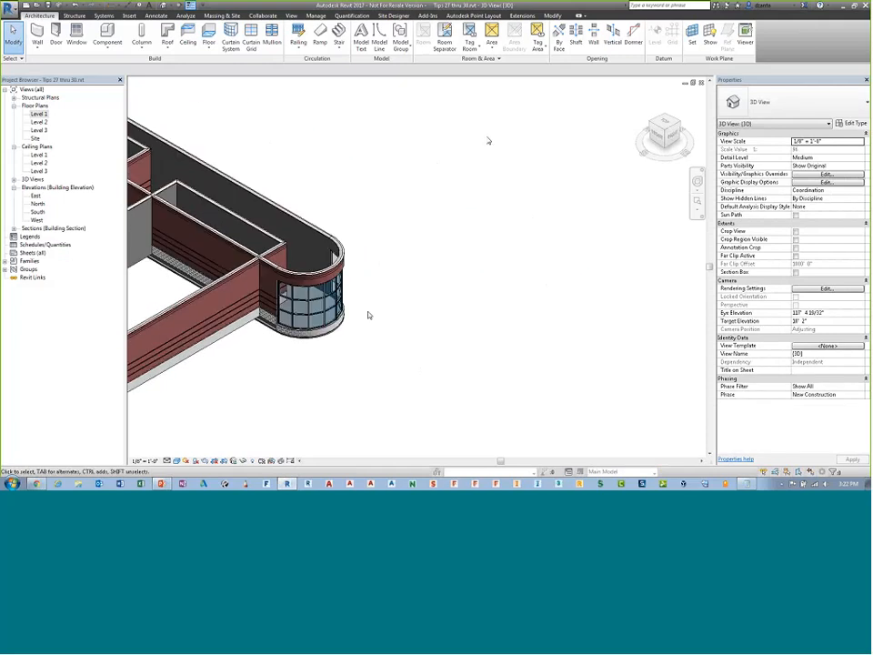
middle_click_drag(512, 164, 330, 200)
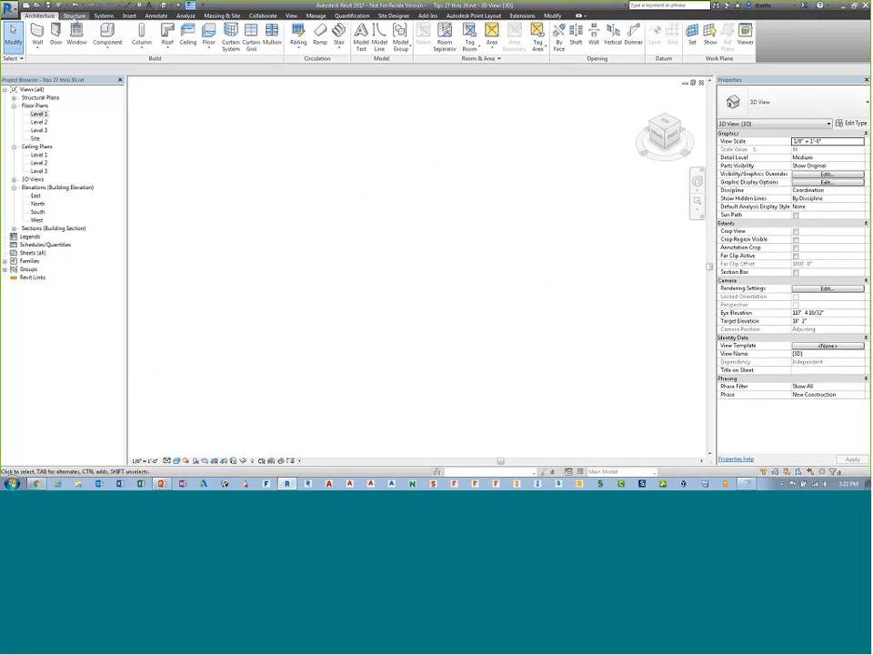
Review the fabrication configuration, profile and loaded services in the Fabrication Settings and accept them
left_click(102, 17)
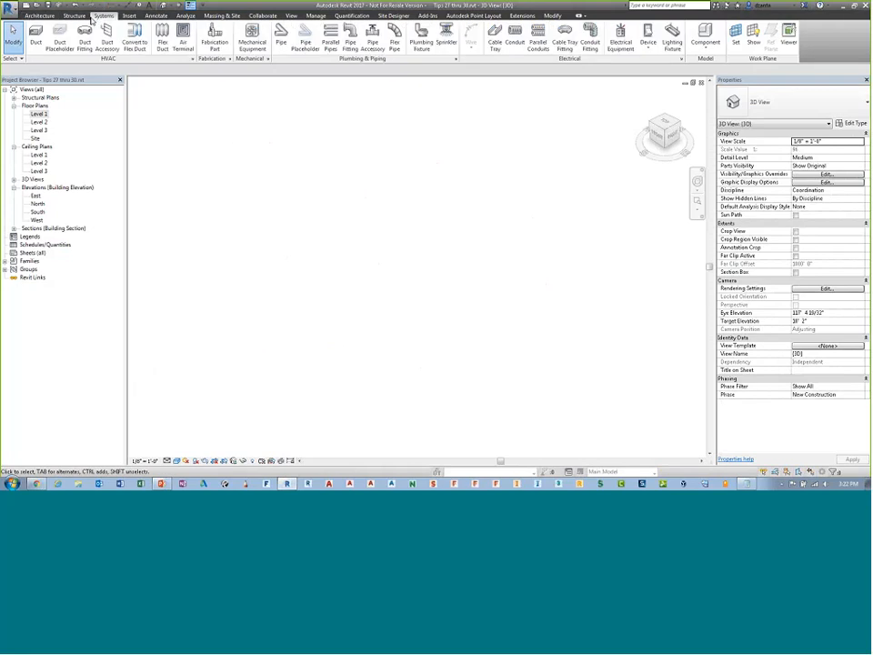
left_click(230, 59)
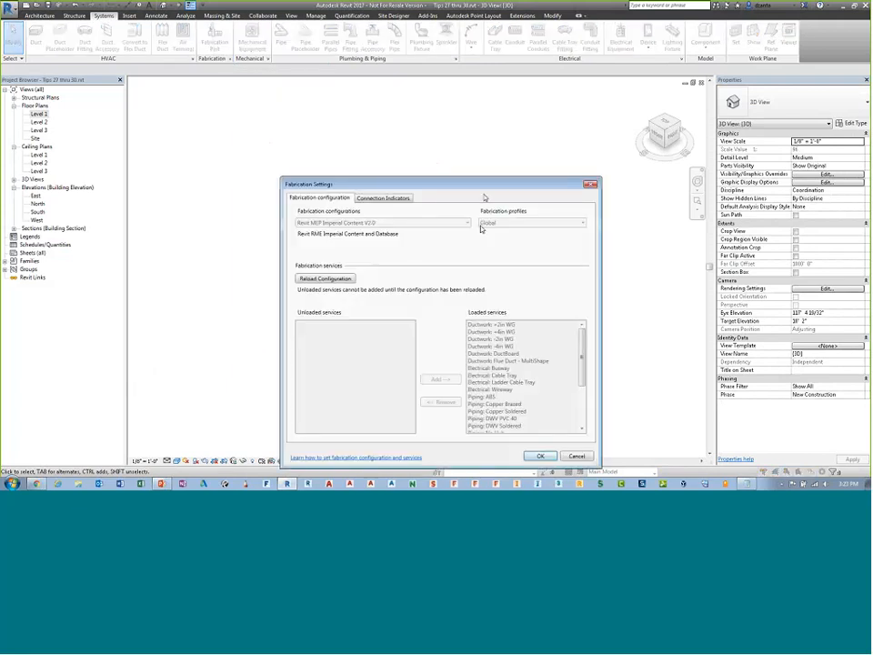
left_click_drag(483, 187, 467, 106)
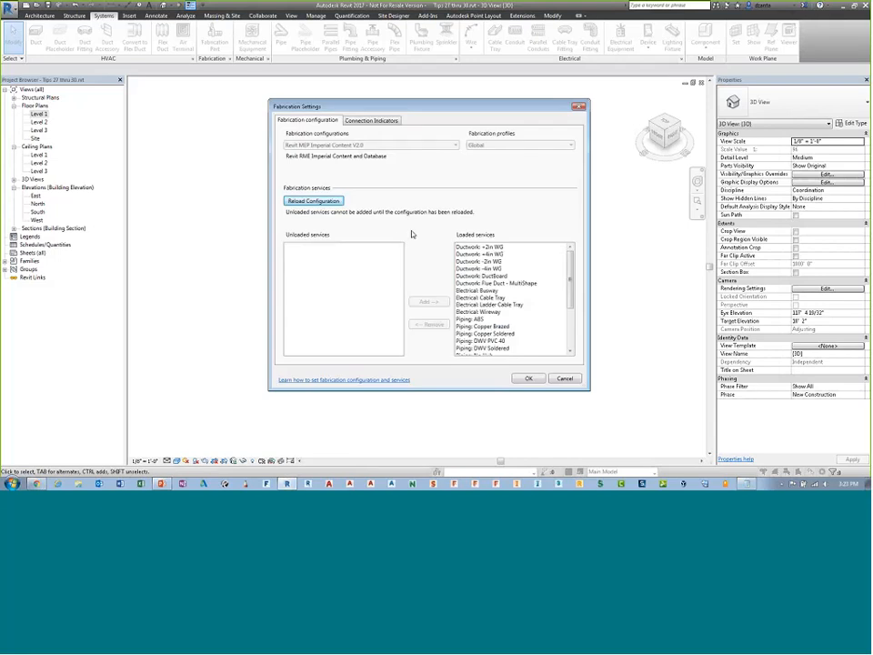
left_click(529, 379)
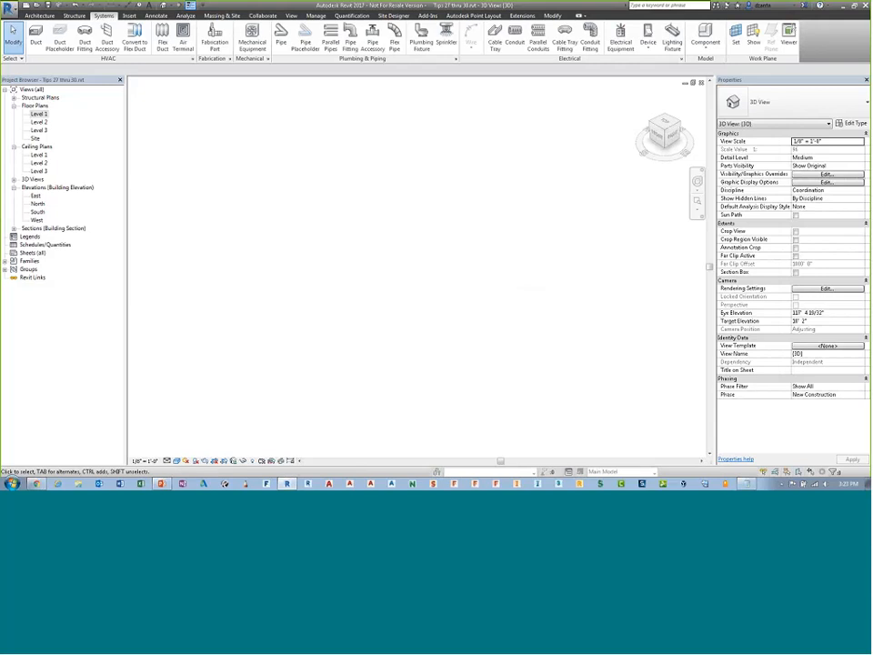
Place a run of four connected straight rectangular fabrication ducts, 12" by 24", from the Ductwork: +2in WG service
left_click(214, 38)
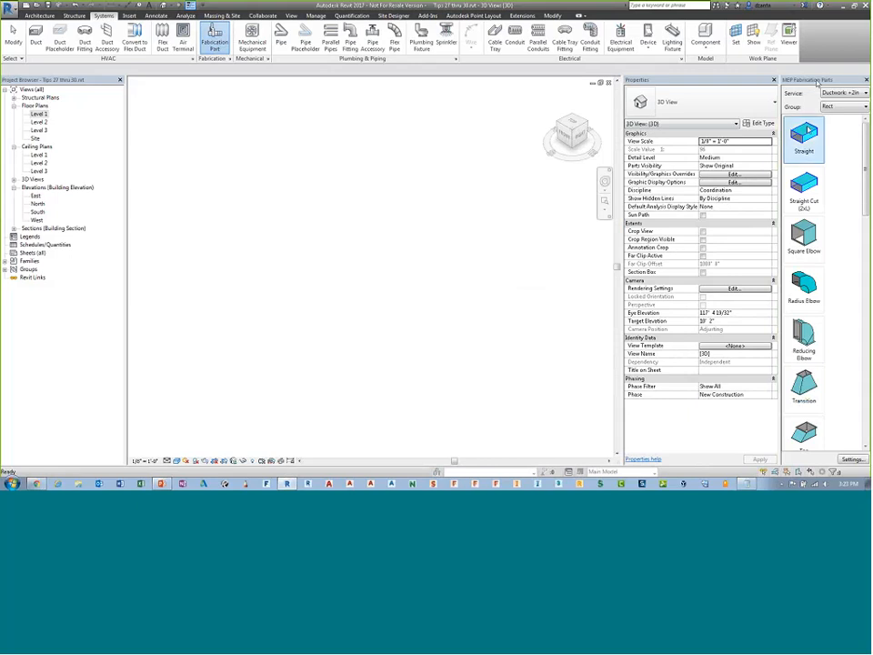
left_click(805, 133)
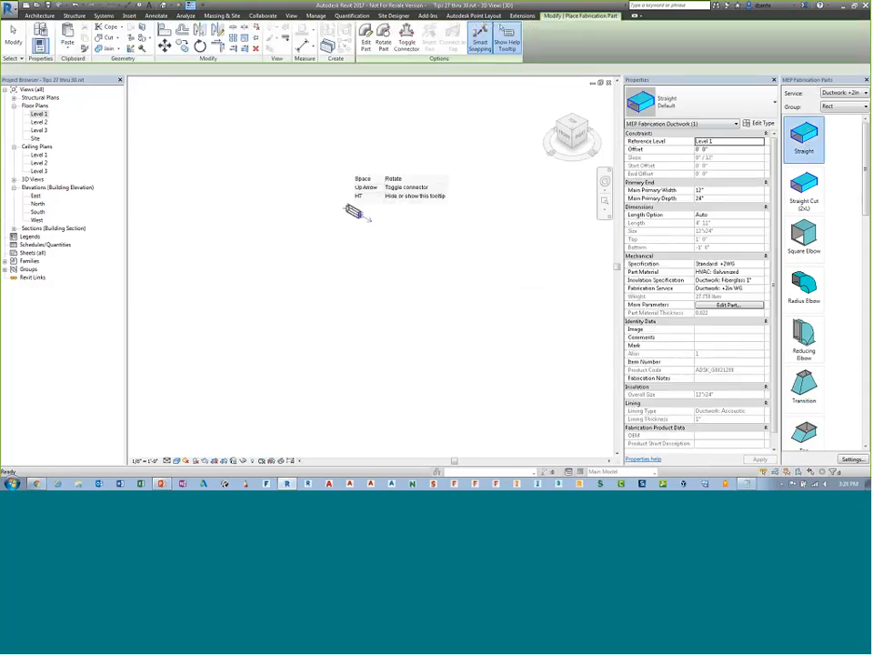
key("space")
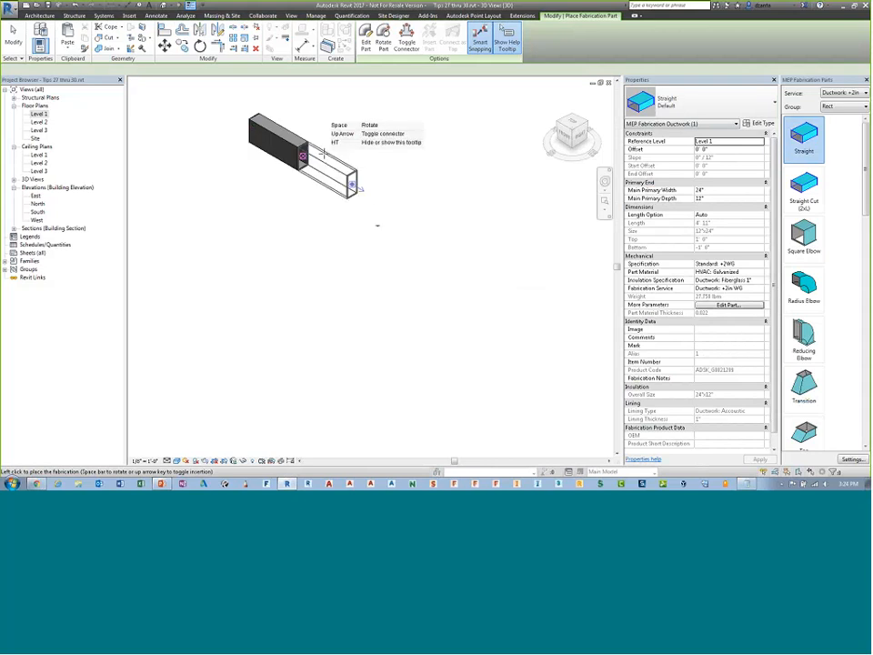
left_click(323, 154)
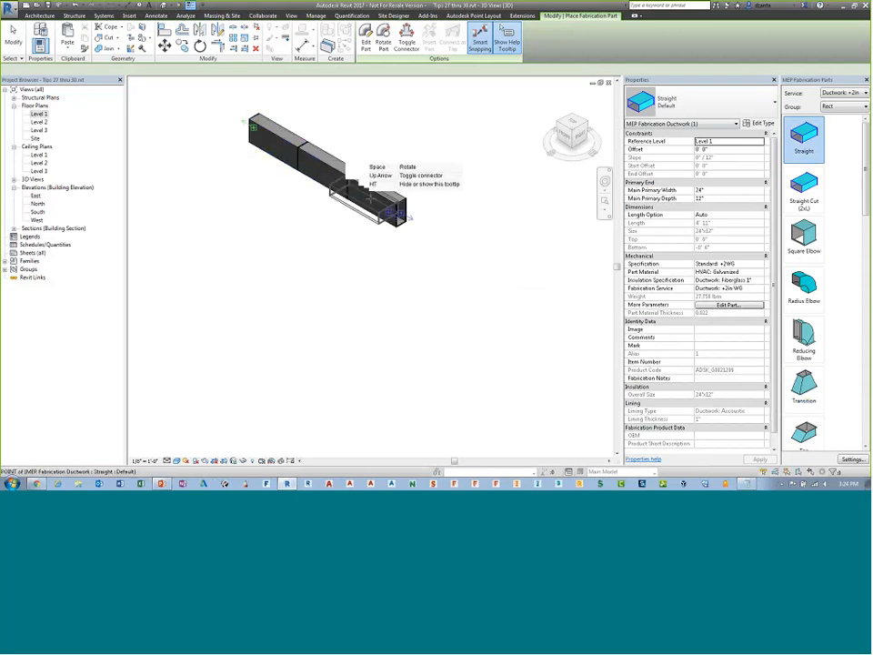
left_click(396, 213)
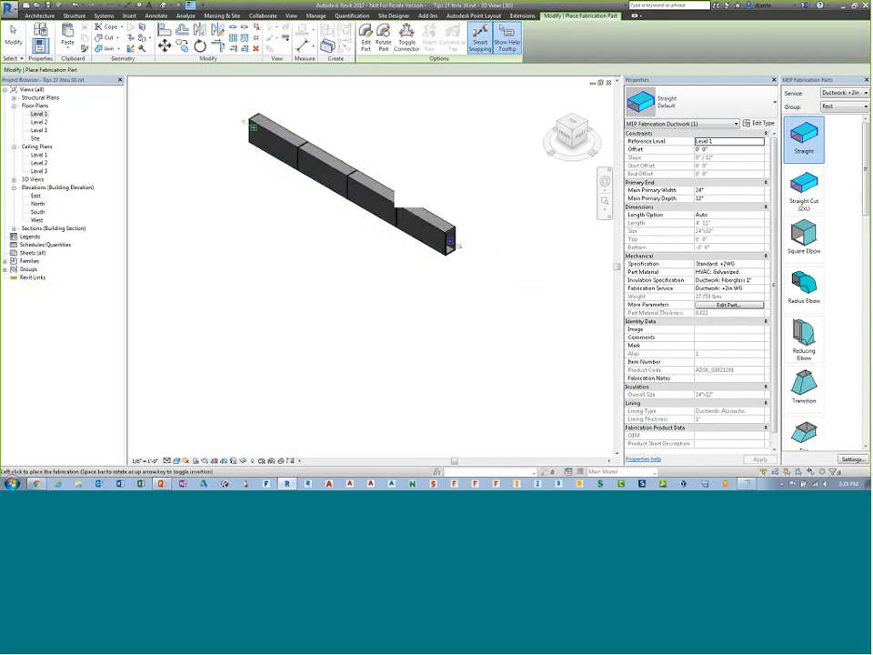
Attach a square elbow turning downward at the run's end, continue with two vertical straight ducts, and finish placing parts
left_click(803, 238)
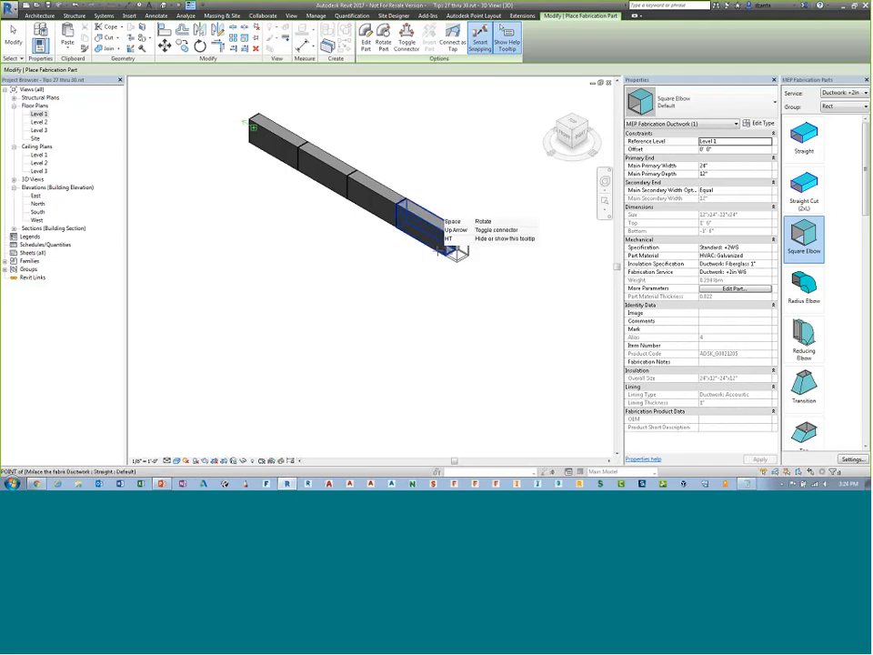
left_click(443, 248)
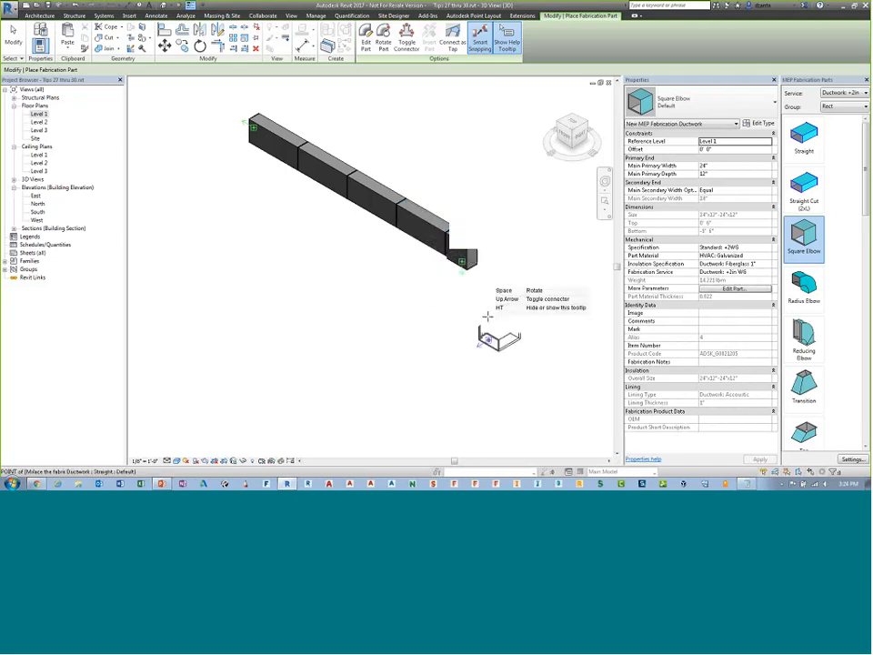
left_click(807, 147)
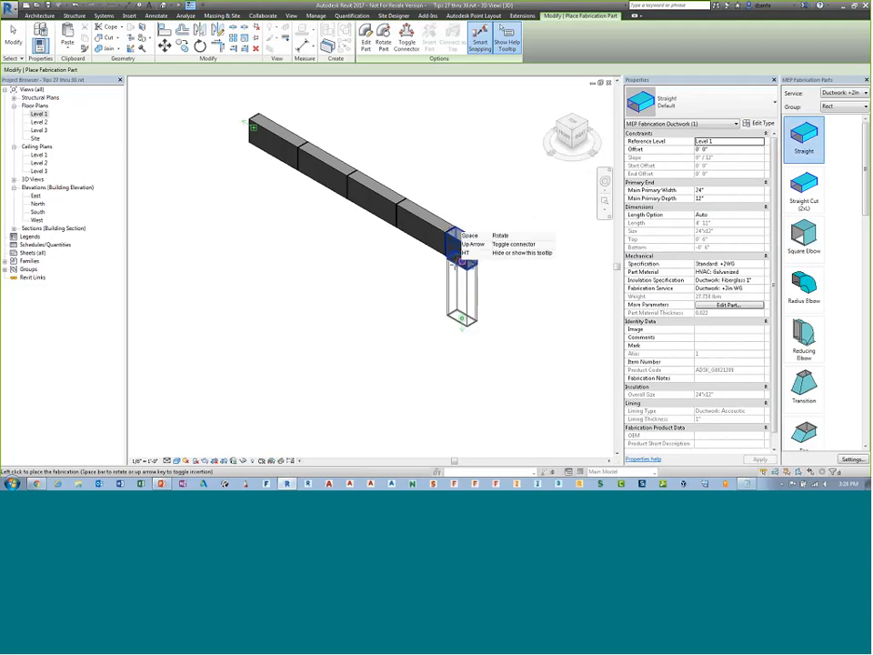
left_click(461, 316)
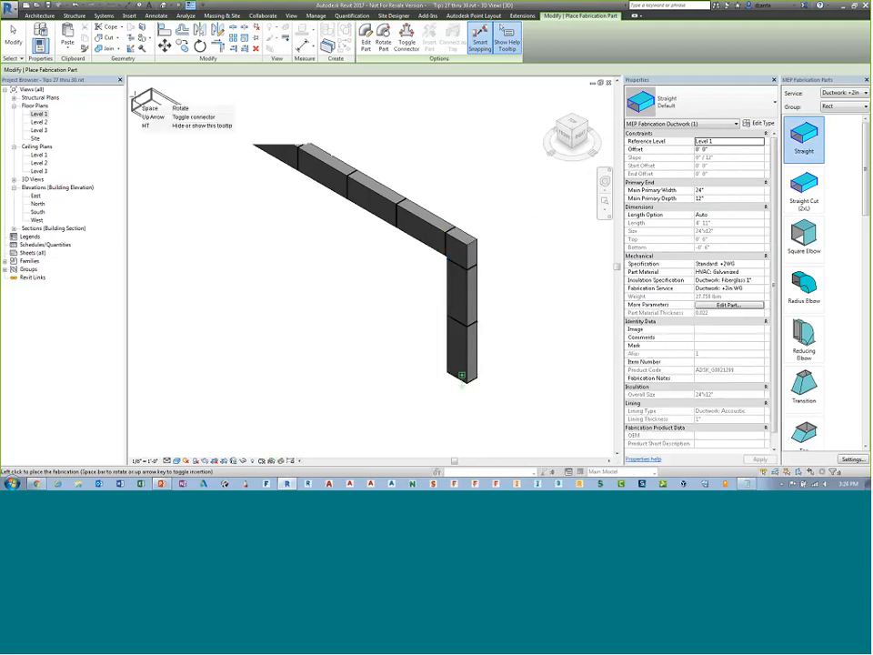
left_click(15, 41)
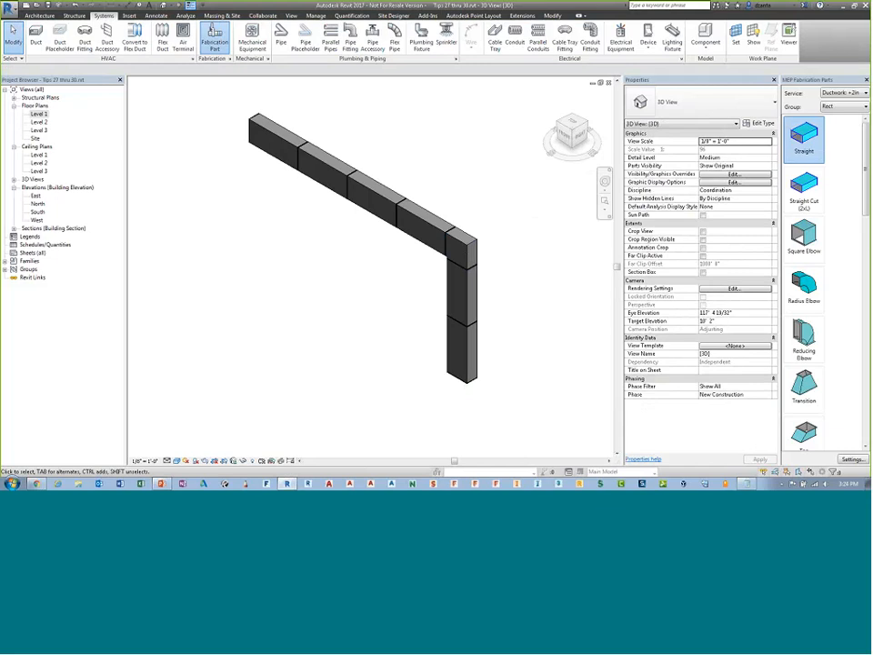
Set the insulation specification of the run's first straight duct to Ductwork: Acoustic Liner 1"
left_click(262, 135)
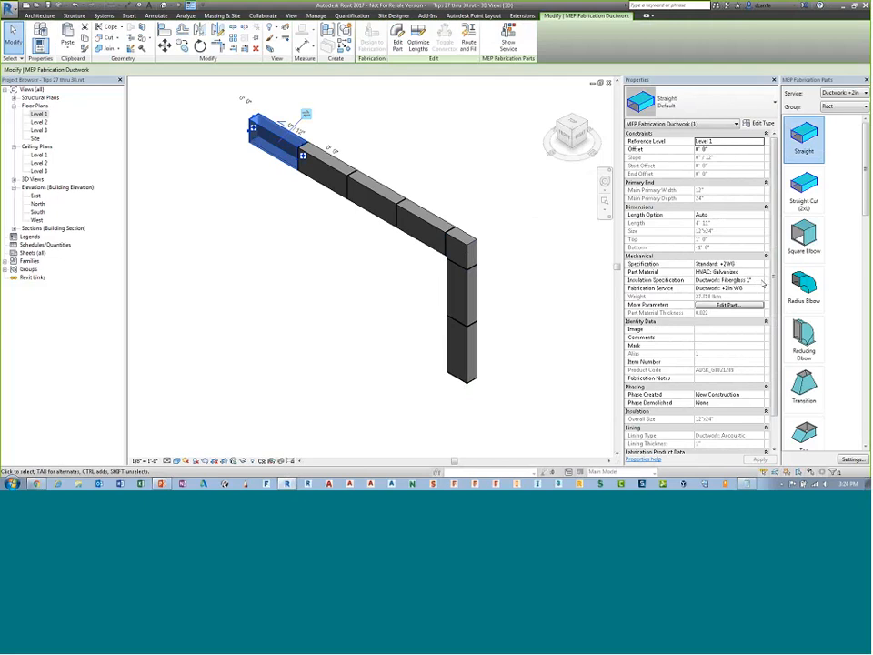
left_click(762, 282)
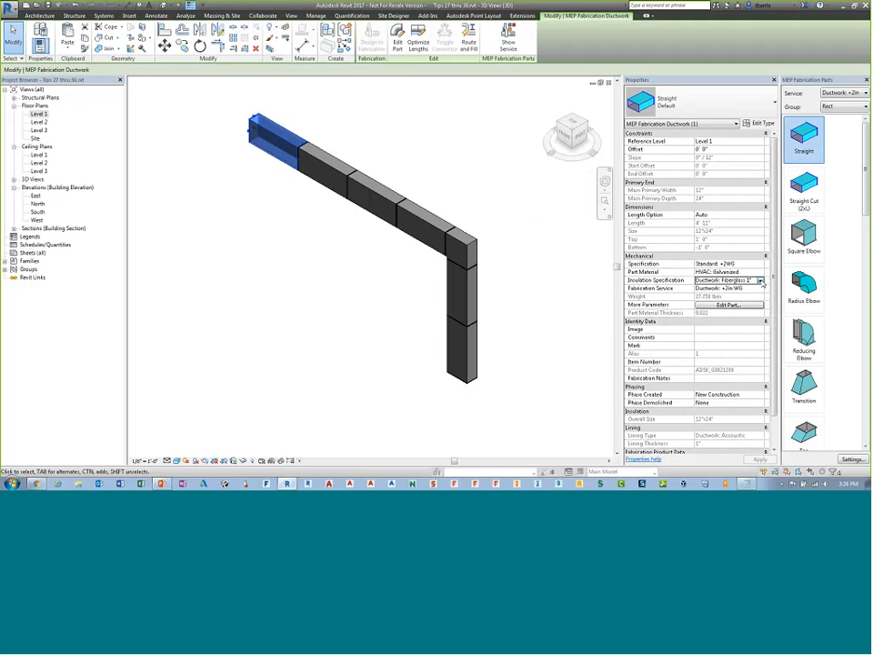
left_click(761, 282)
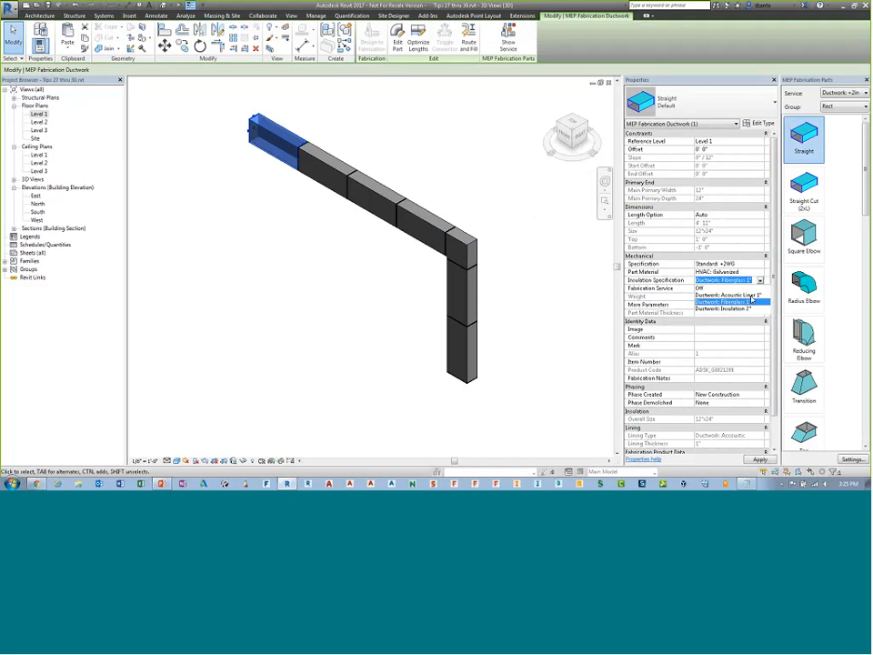
left_click(749, 294)
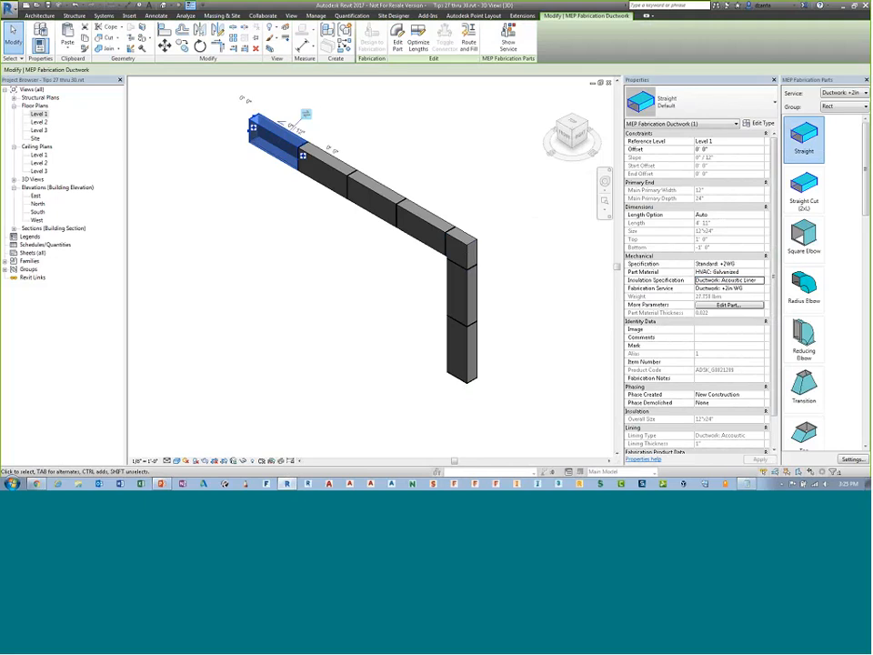
left_click(220, 159)
Change the 3D view's visual style to Hidden Line and finally to Wireframe to expose the duct's inner liner
scroll(220, 158, "up", 2)
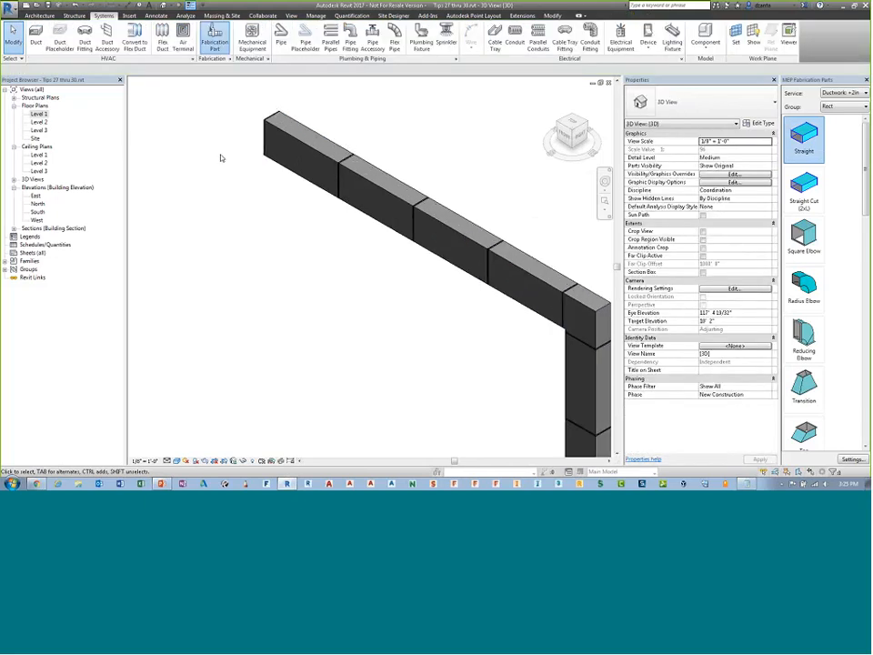
left_click(177, 460)
left_click(218, 414)
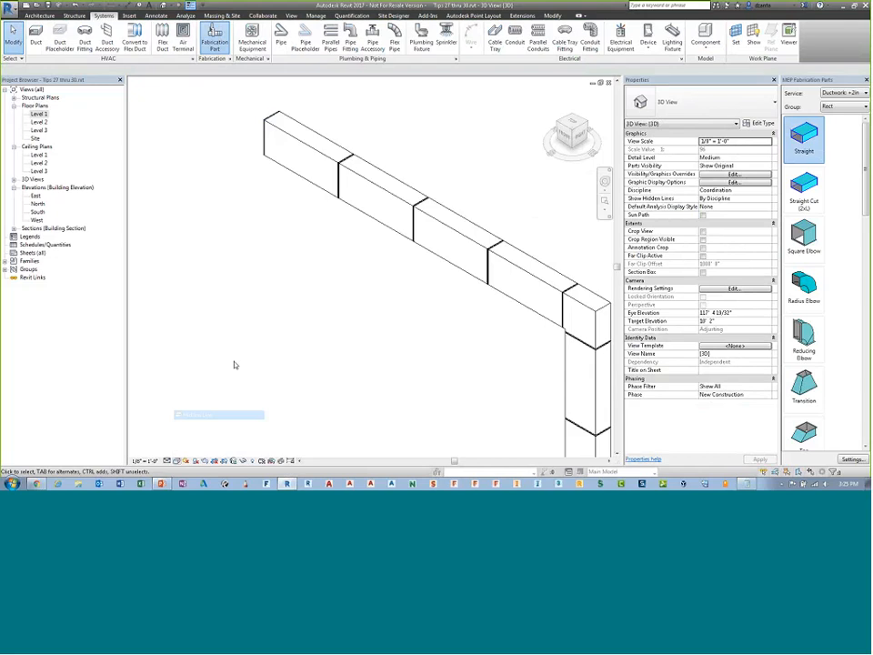
scroll(212, 124, "up", 3)
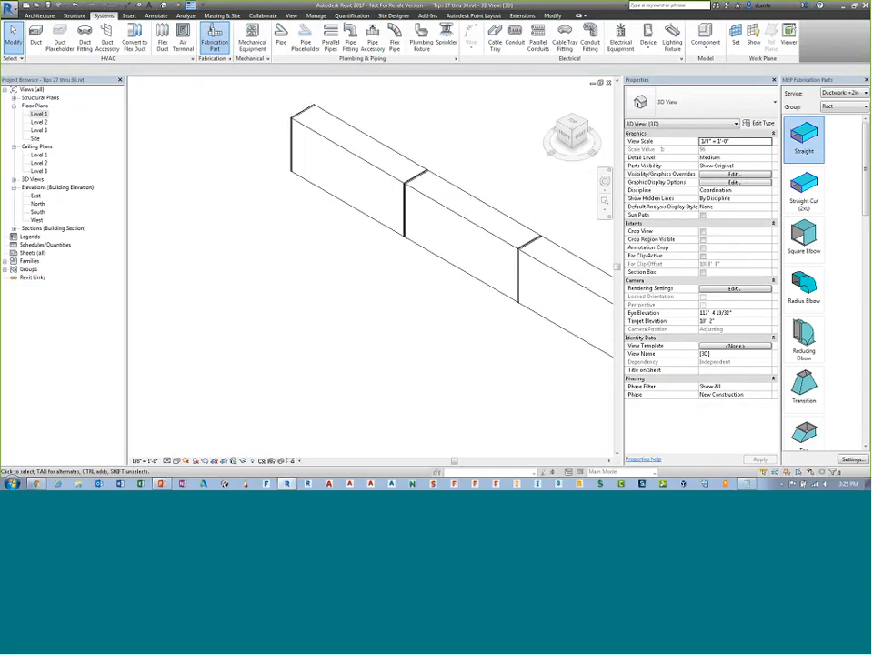
left_click(176, 460)
left_click(194, 406)
scroll(341, 302, "up", 1)
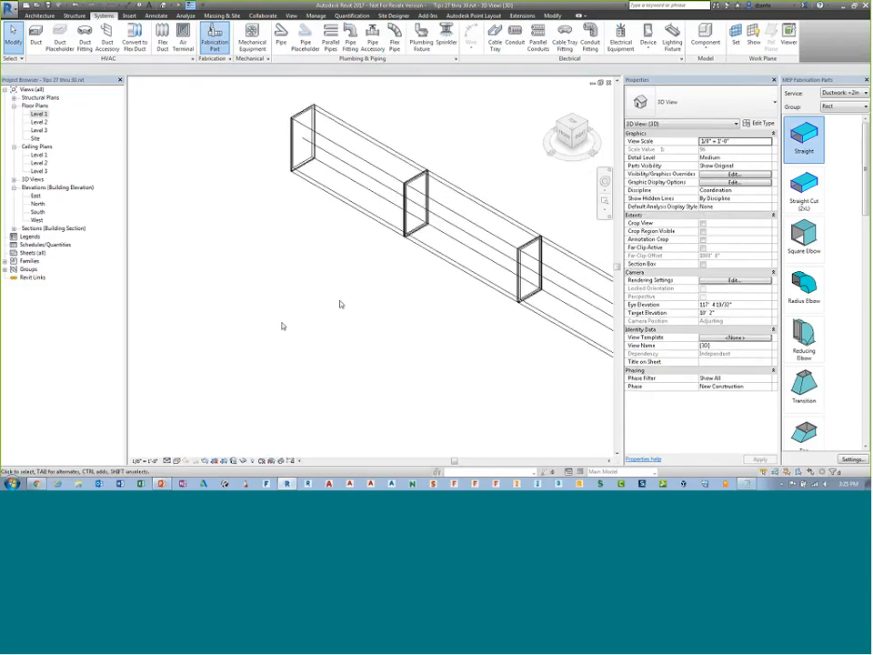
scroll(392, 249, "up", 1)
Extend the run's free end with another straight duct using the Ductwork: Acoustic Liner 1" specification, and finish placing parts
left_click(377, 162)
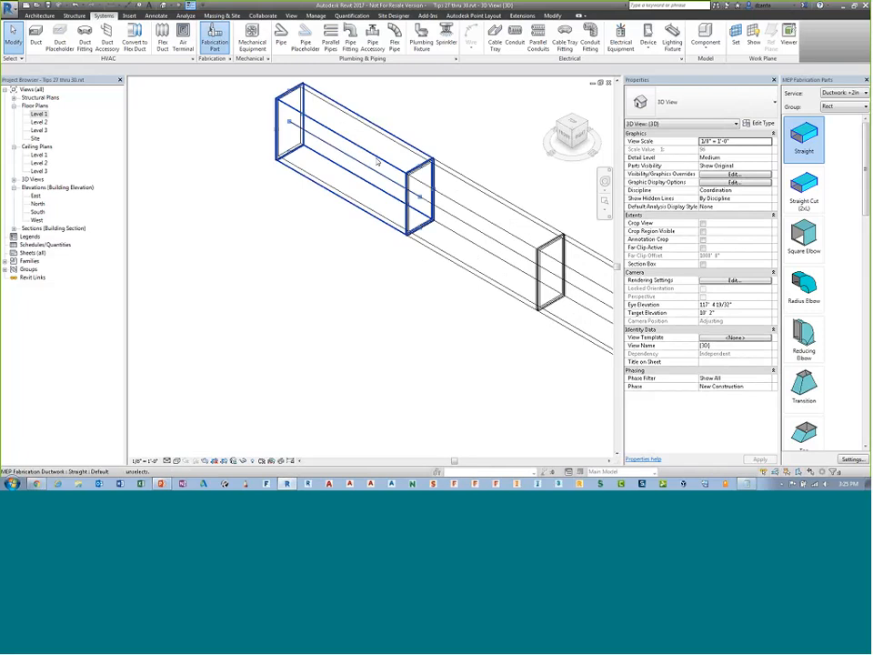
left_click(326, 207)
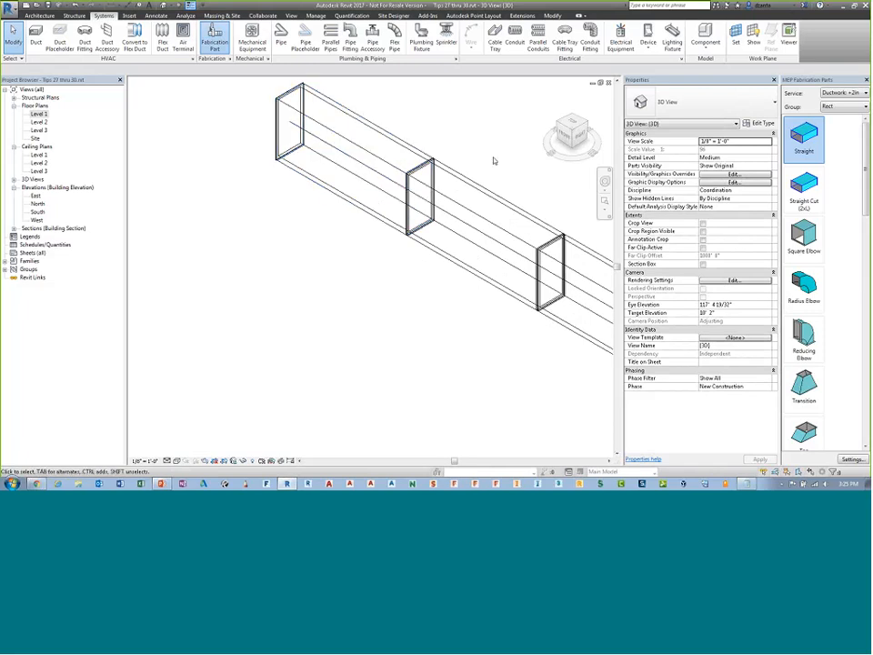
left_click(384, 164)
left_click_drag(384, 165, 226, 148)
left_click(274, 122)
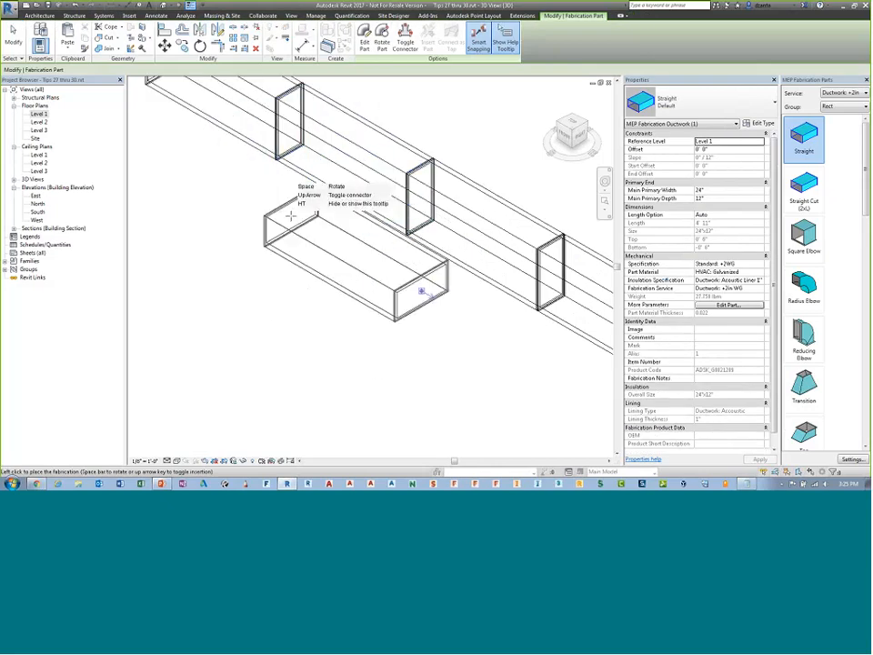
middle_click_drag(298, 225, 343, 401)
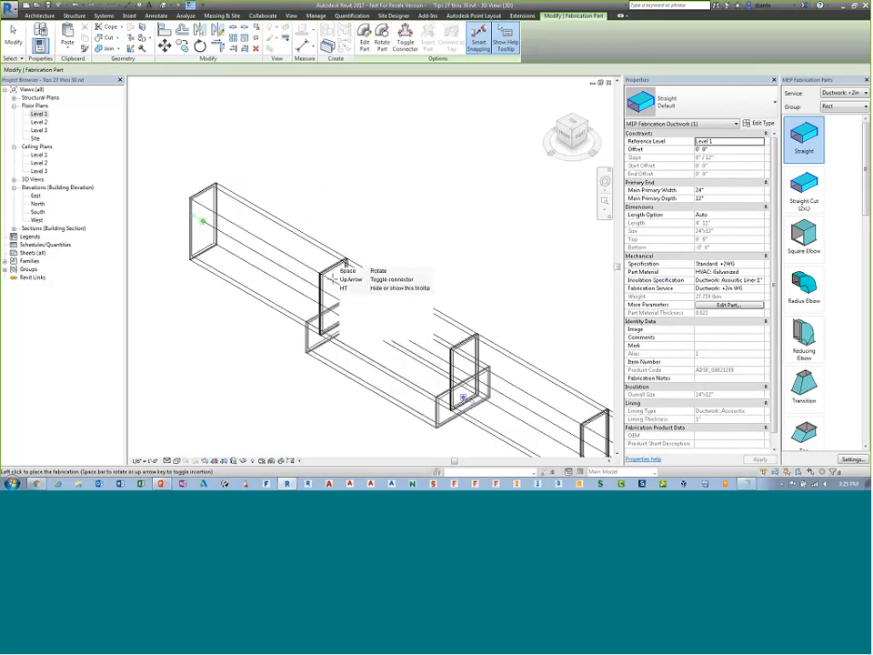
key("Escape")
key("Escape")
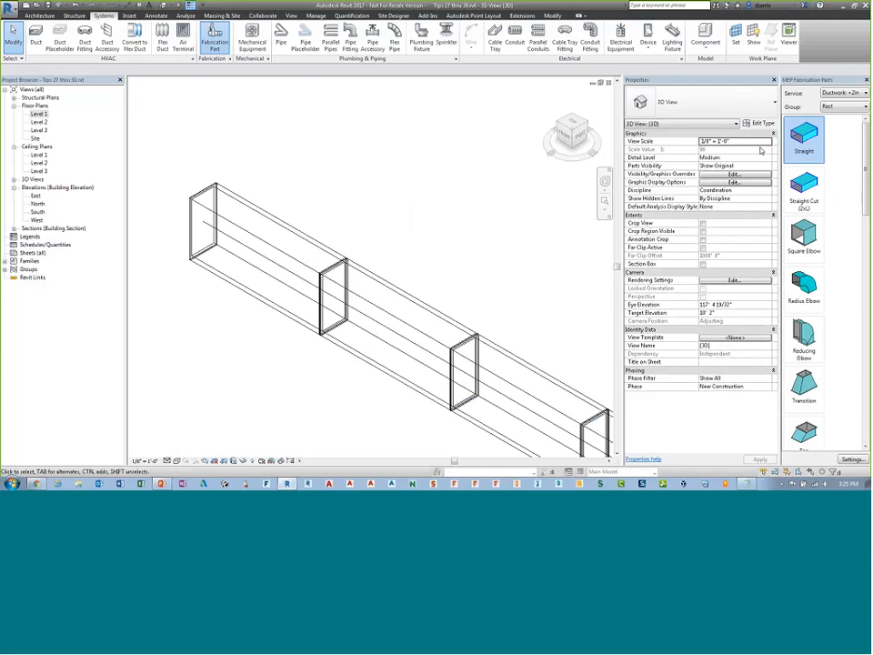
Place three separate 24" by 12" straight ducts beside the run with the insulation specification Ductwork: Insulation 2"
left_click(811, 141)
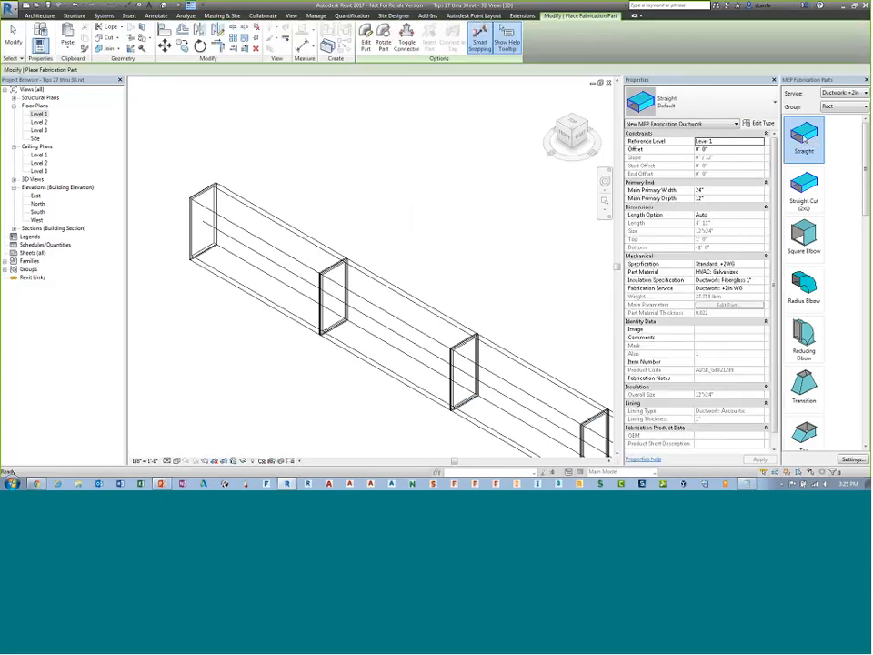
left_click(760, 280)
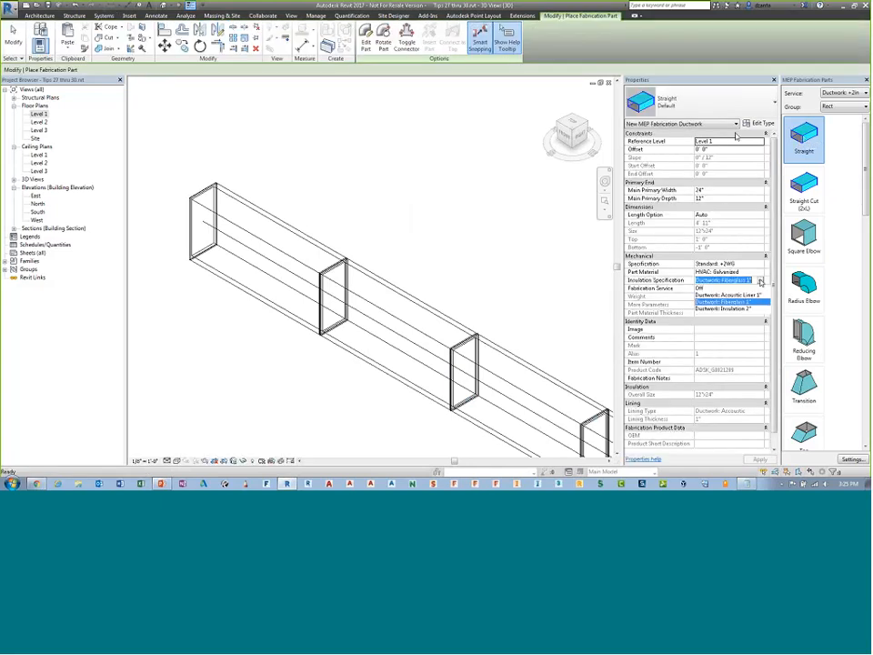
left_click(732, 309)
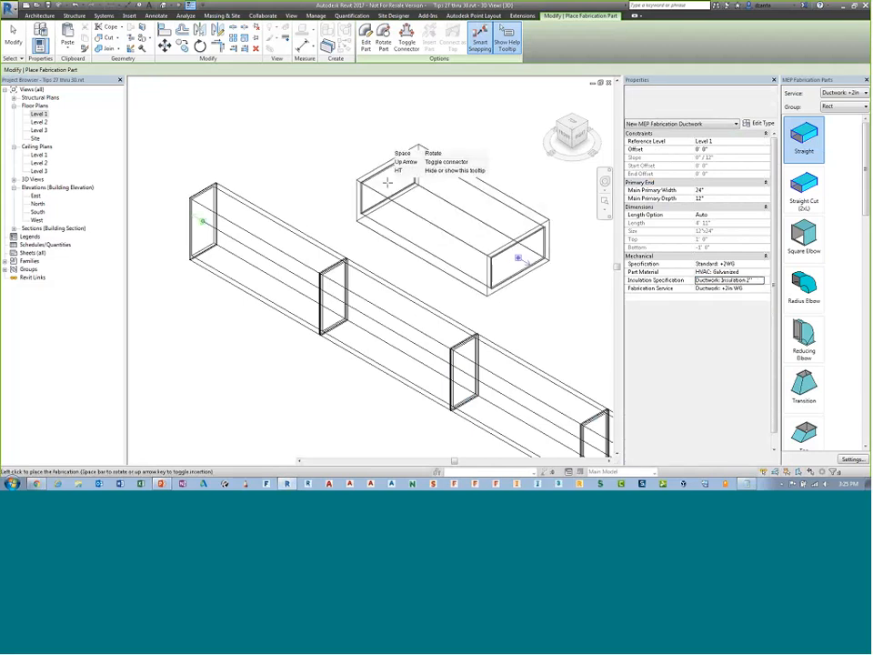
middle_click_drag(415, 169, 228, 212)
left_click(210, 147)
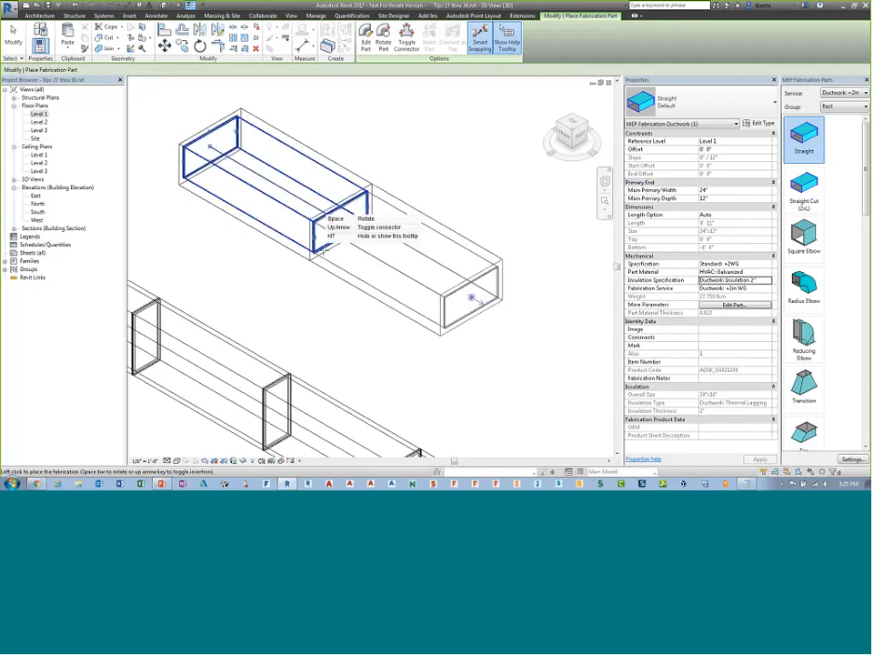
scroll(388, 294, "down", 2)
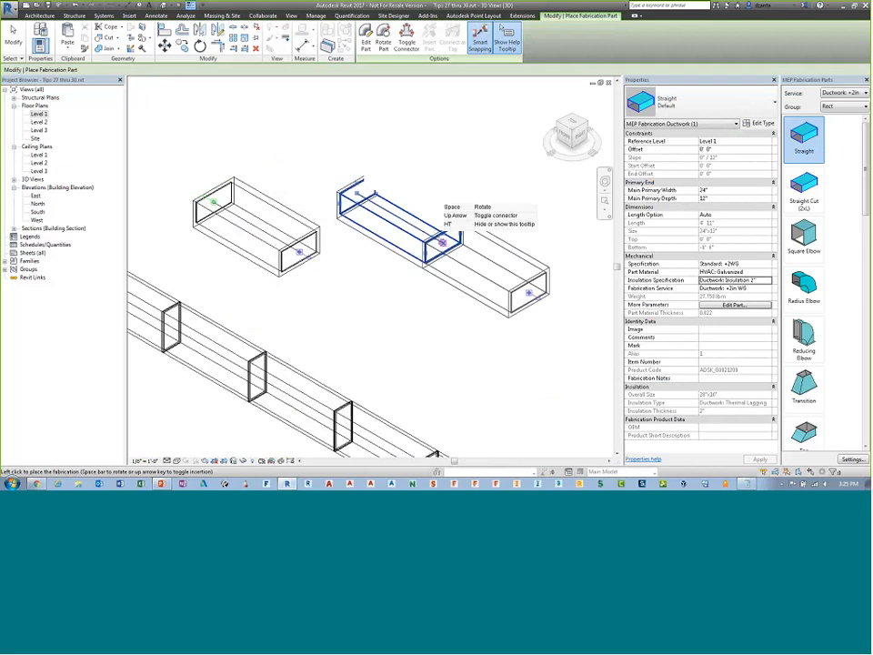
left_click(356, 175)
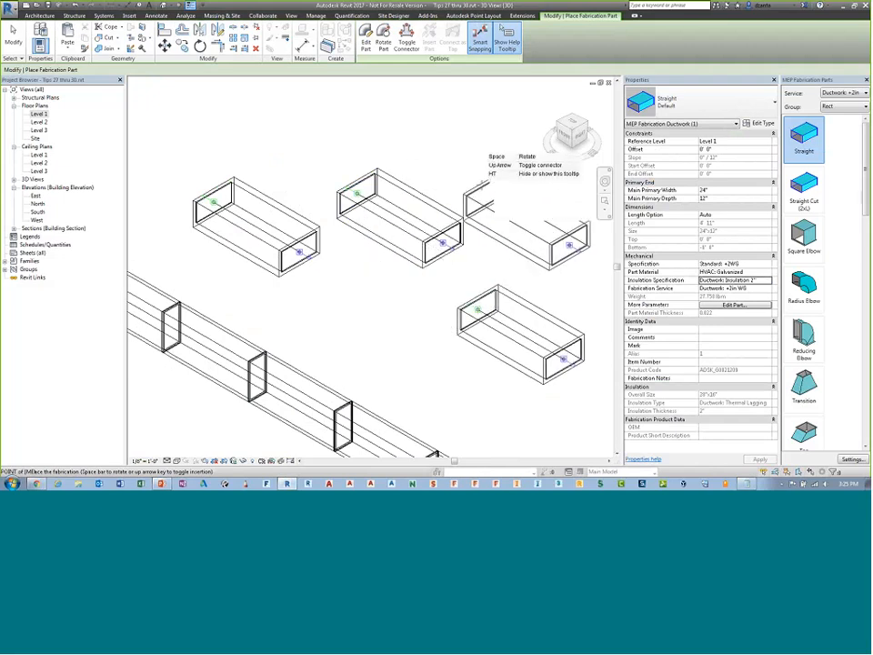
key("Escape")
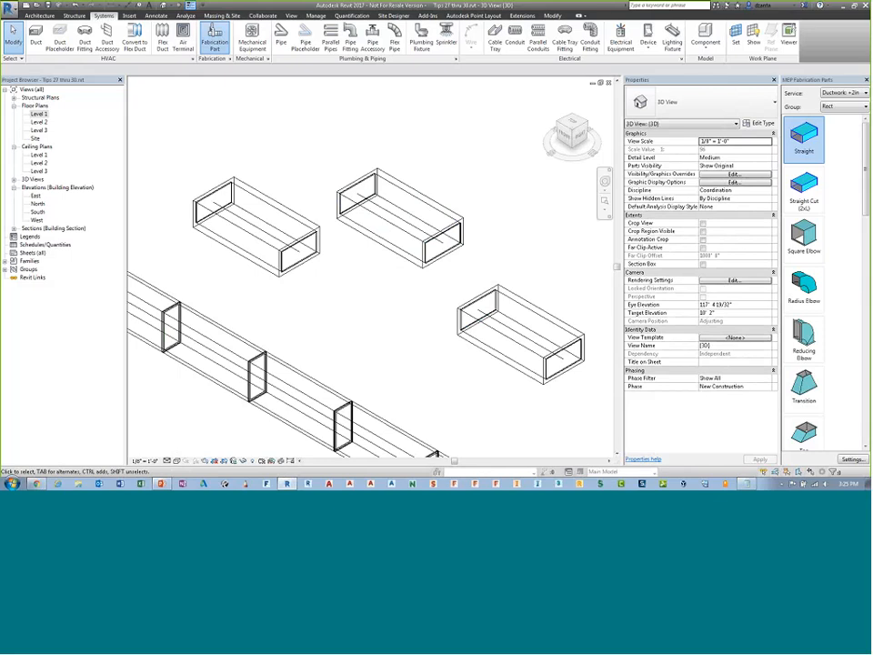
Launch Fabrication CADmep 2017 and Fabrication CAMduct 2017
right_click(475, 483)
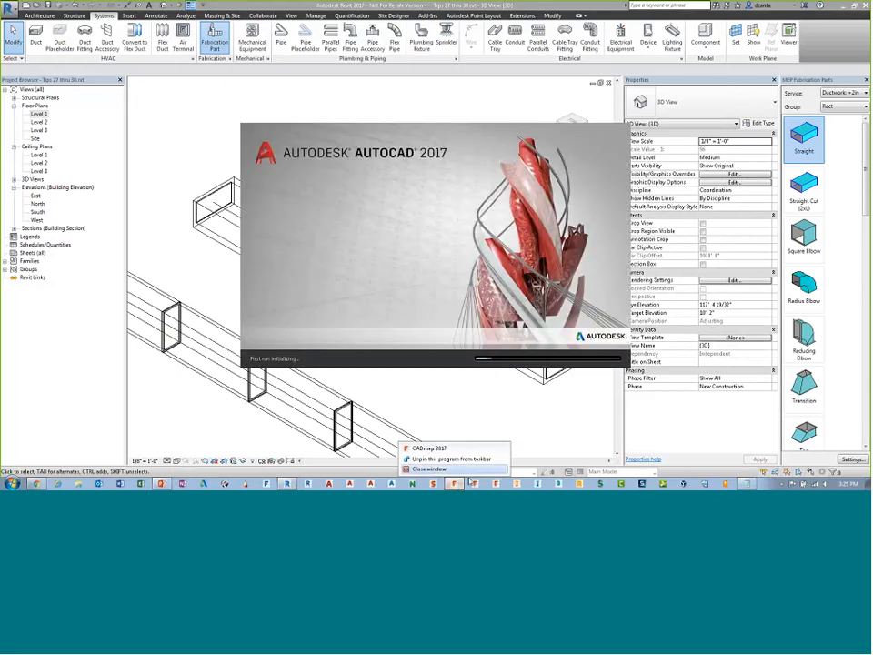
right_click(495, 484)
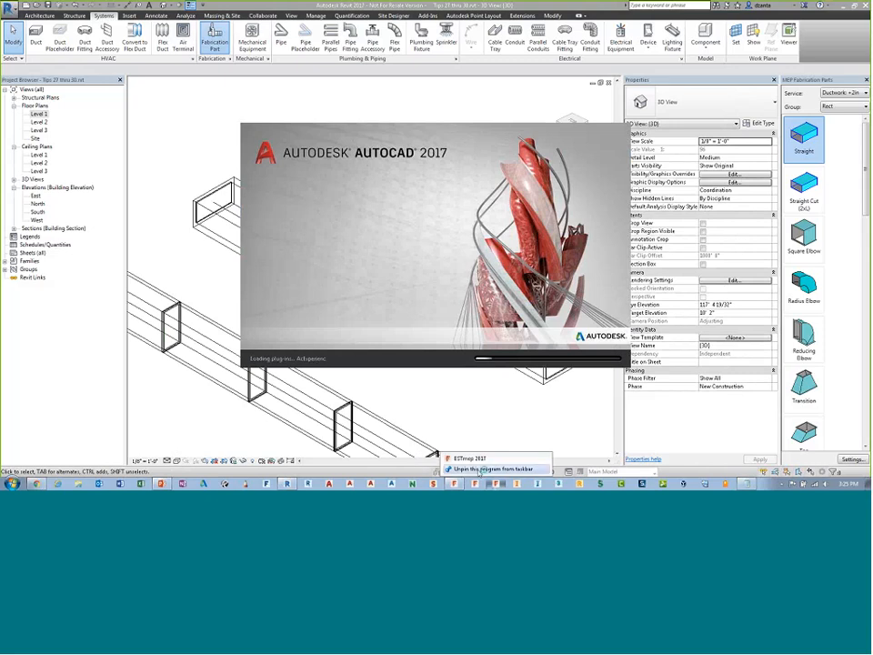
left_click(476, 484)
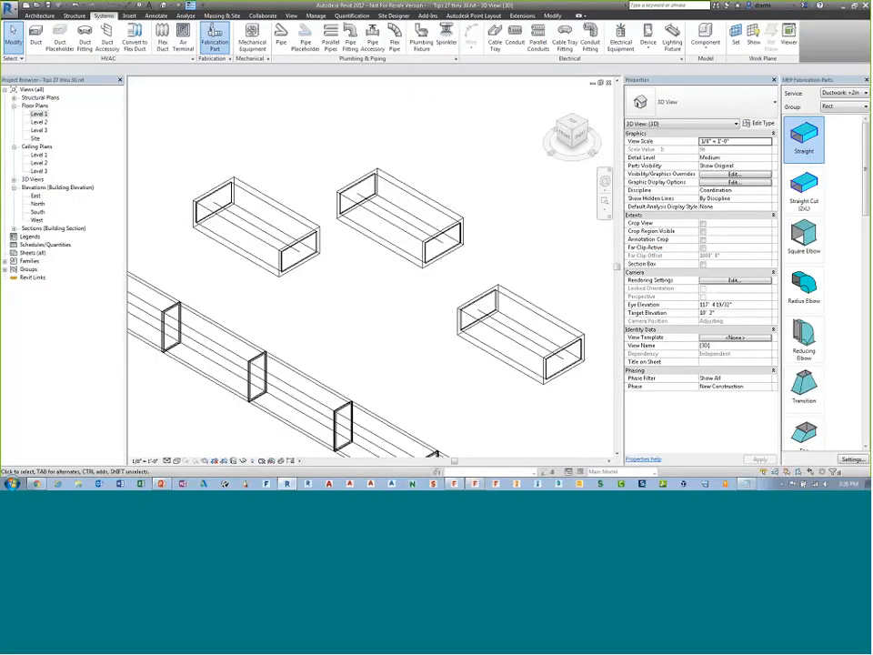
Examine the insulation specification choices of the middle free-standing duct and deselect it without changing them
left_click(460, 234)
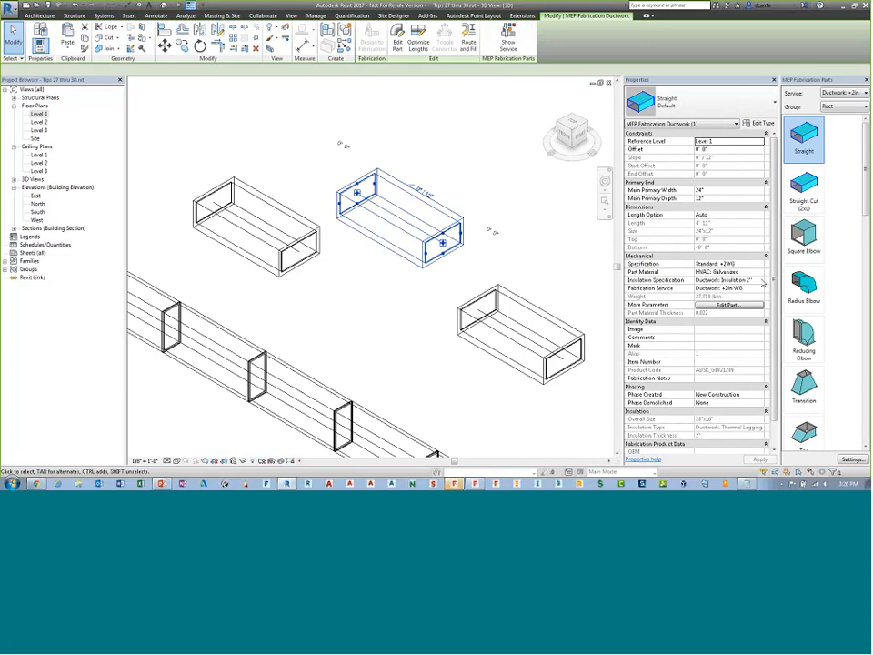
left_click(762, 283)
left_click(762, 282)
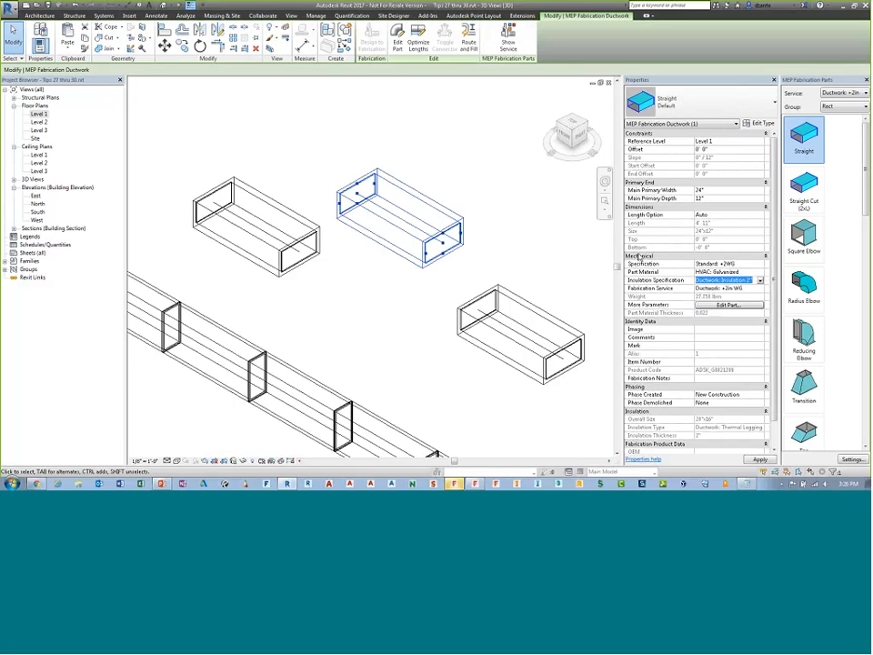
left_click(571, 265)
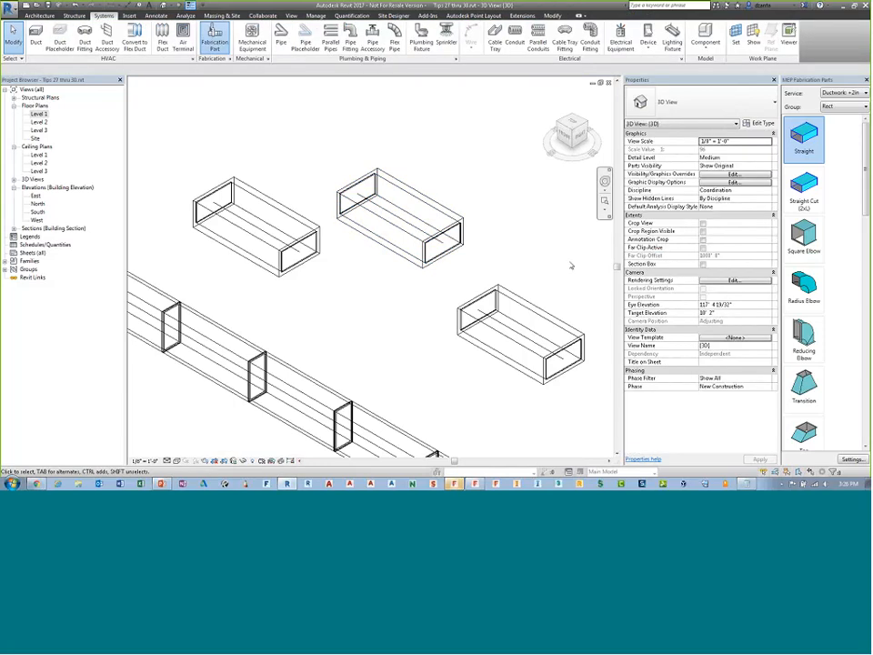
Switch to Fabrication CADmep and try to start it with the Imperial Content V3.04 configuration
left_click(455, 482)
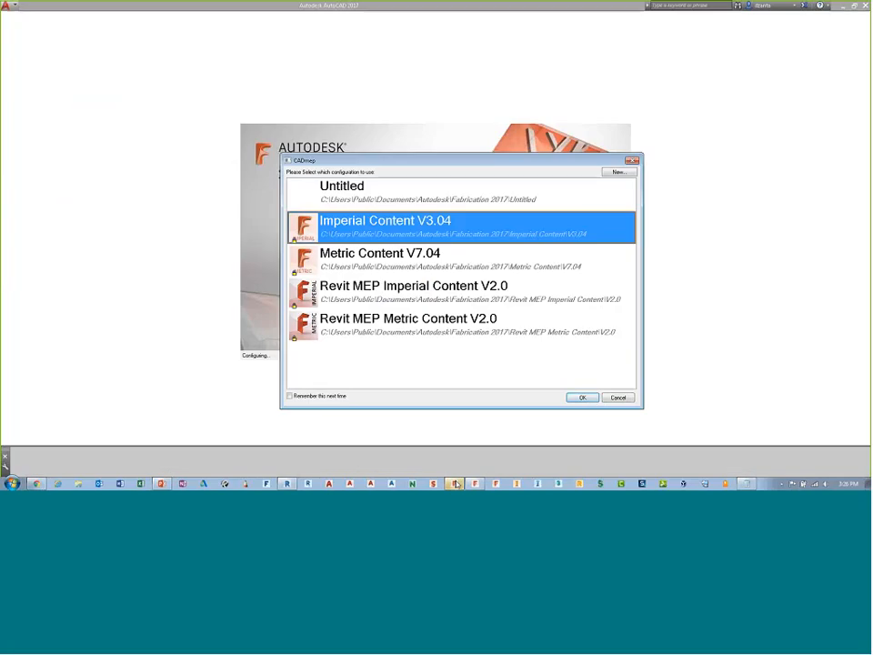
left_click(591, 399)
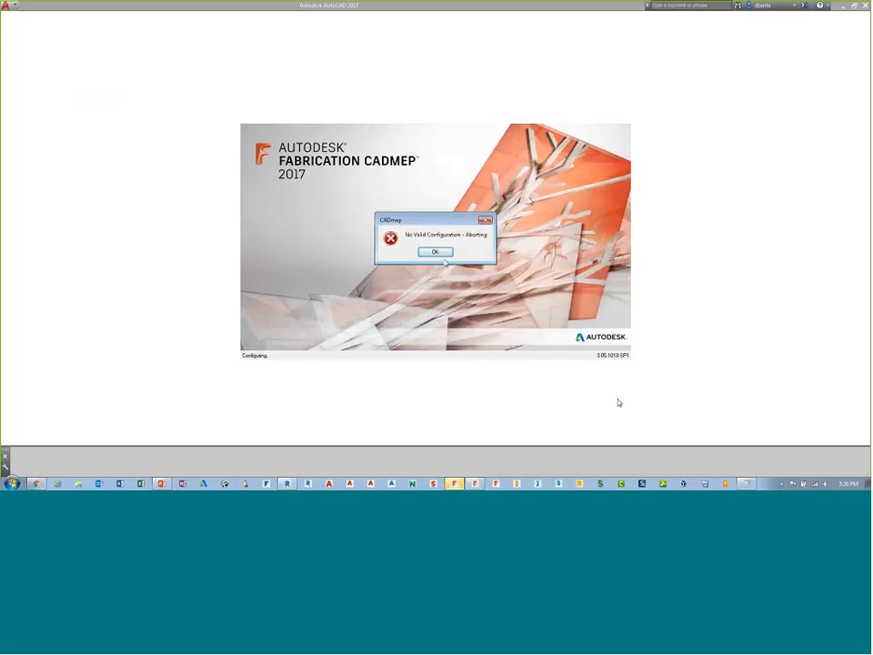
left_click(435, 252)
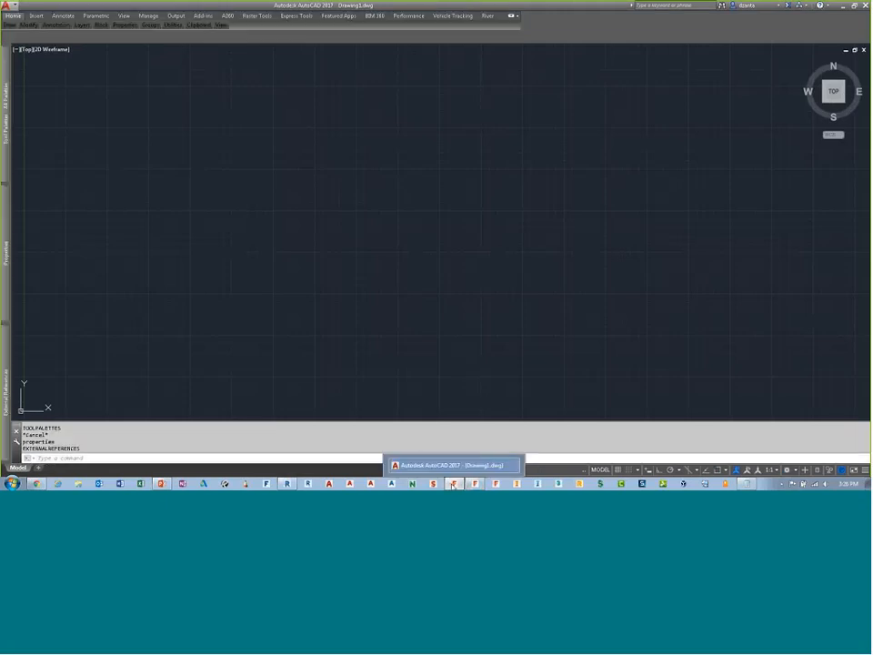
Switch to Fabrication CAMduct and create a blank job in the Revit MEP Imperial Content V2.0 configuration
left_click(476, 484)
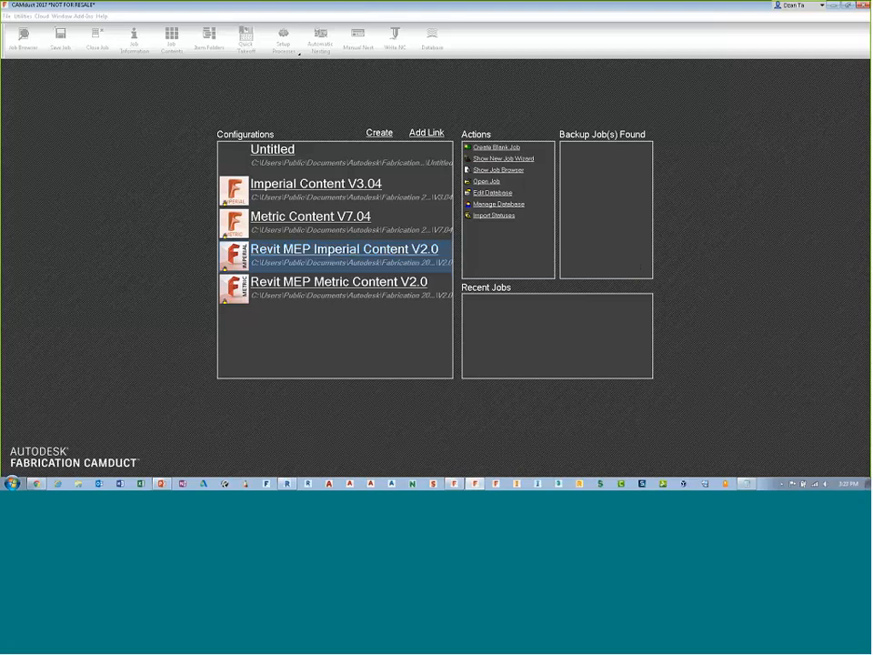
left_click(509, 149)
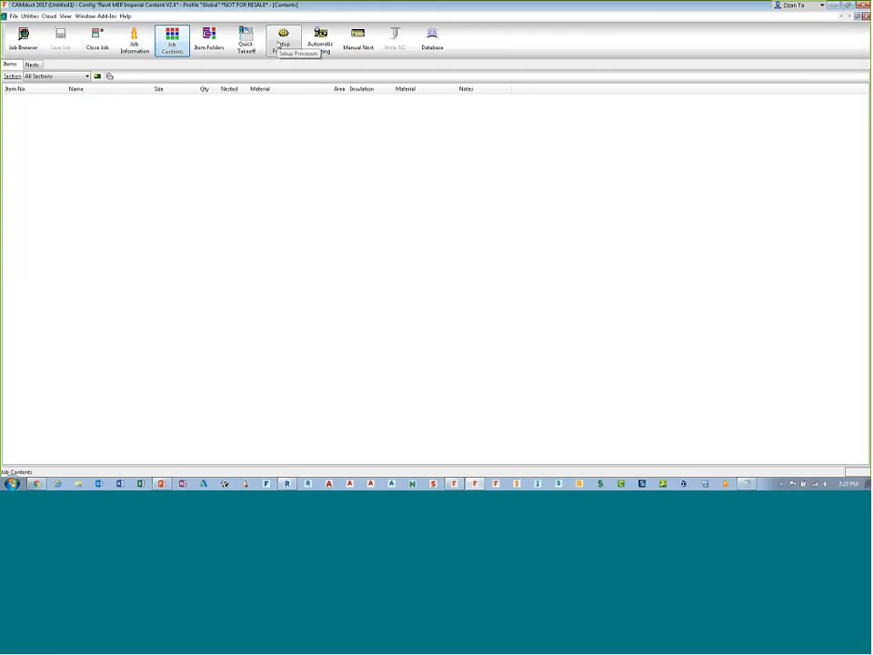
Look over the process setup and the general job information of the blank job without changing them
left_click(280, 43)
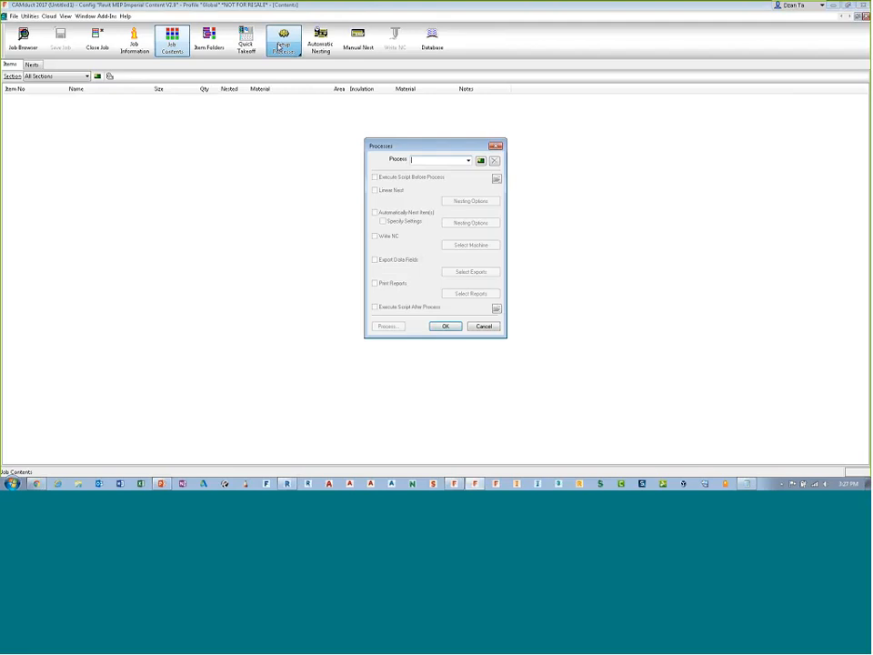
left_click(495, 147)
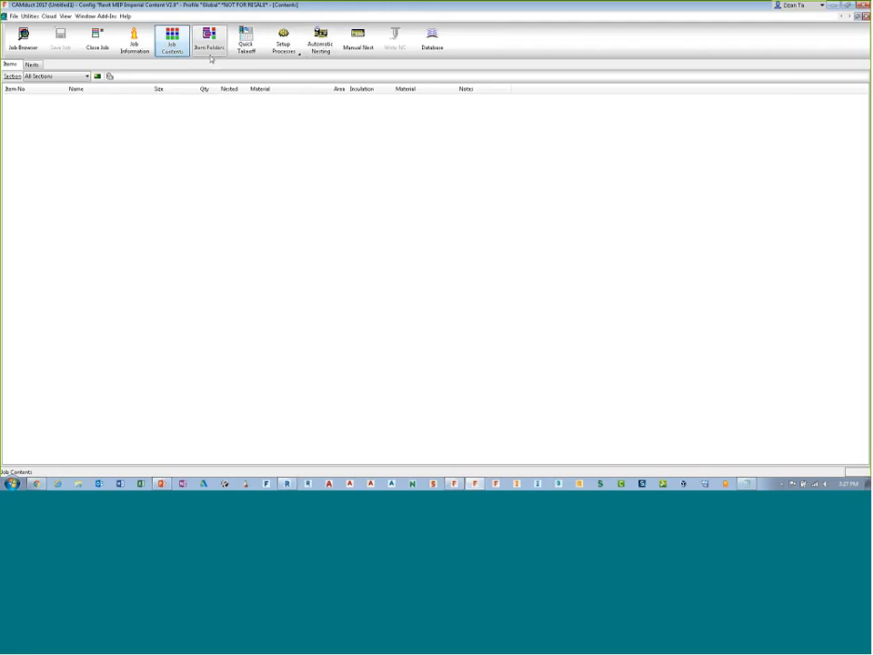
left_click(133, 45)
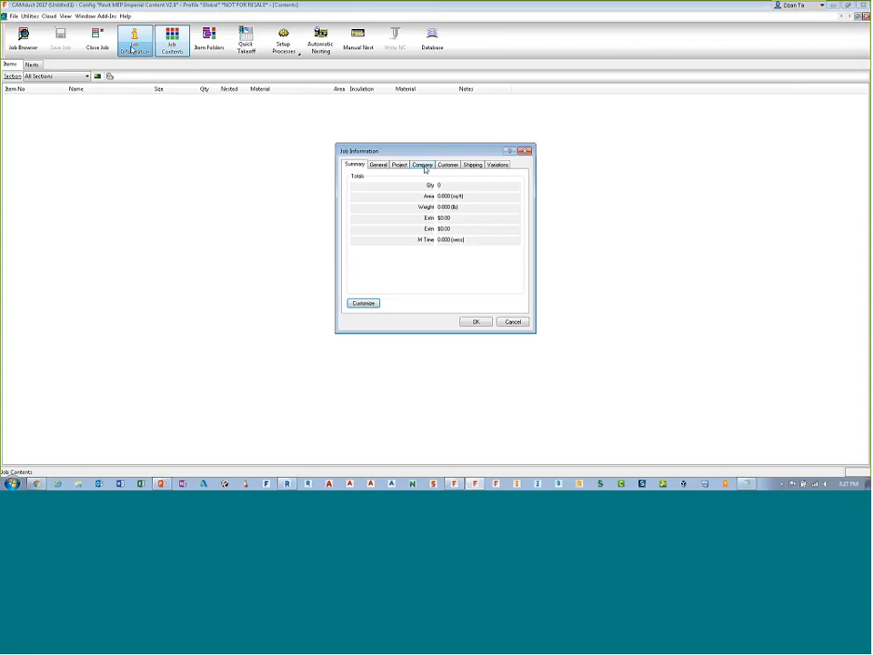
left_click(376, 165)
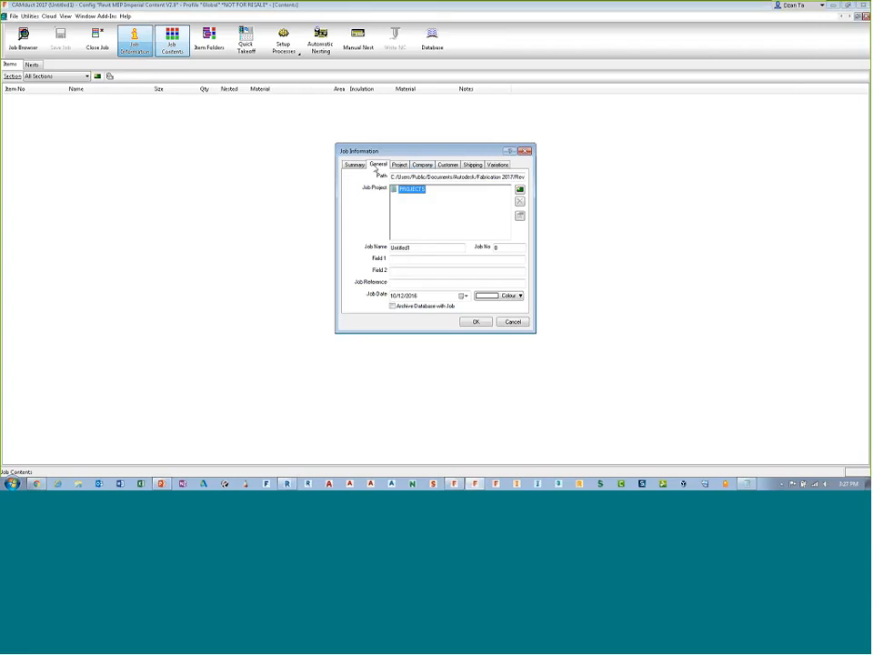
left_click(525, 152)
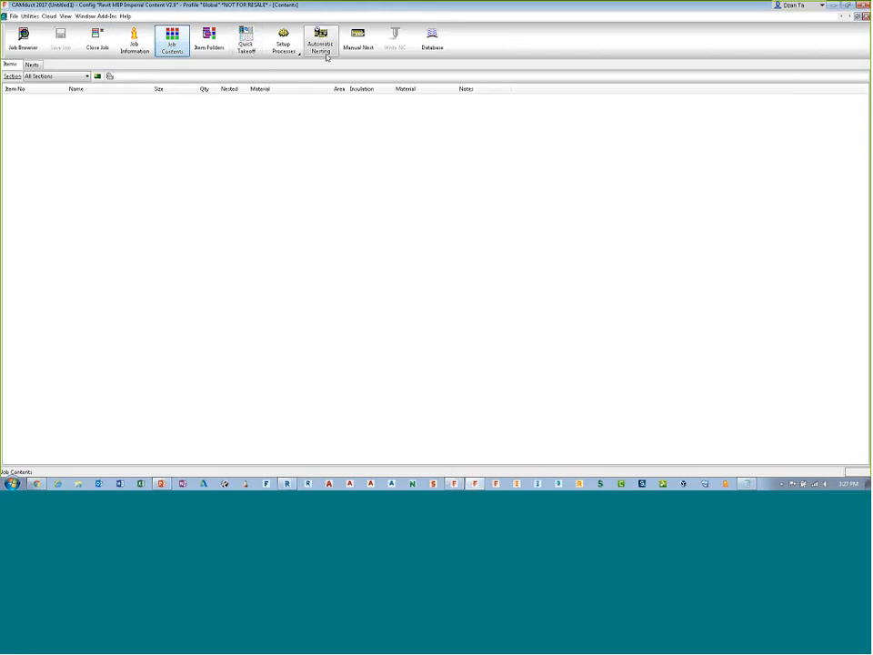
Examine the insulation specifications and ductwork insulation materials in the fittings database, and close CAMduct
left_click(432, 40)
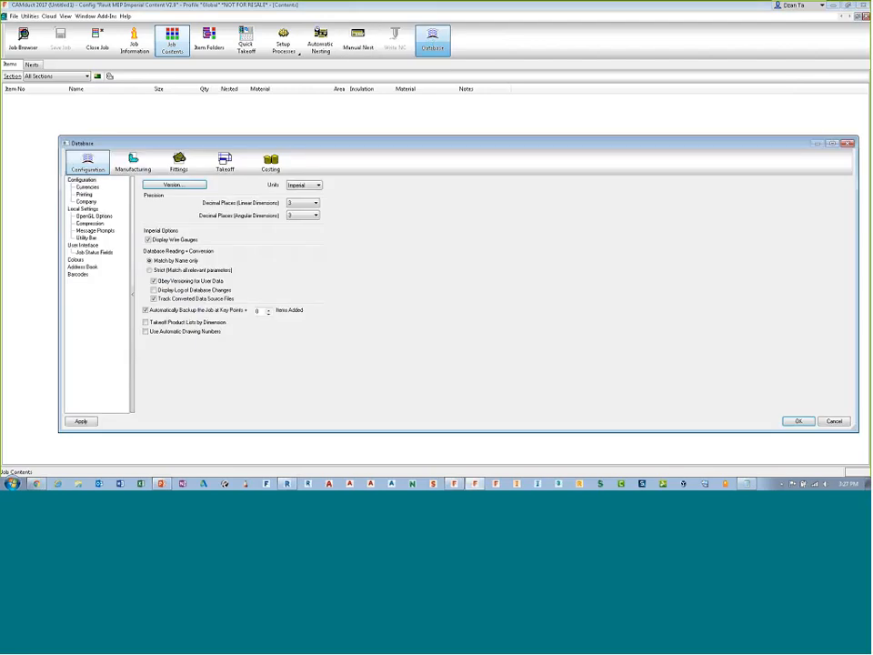
left_click_drag(312, 146, 302, 115)
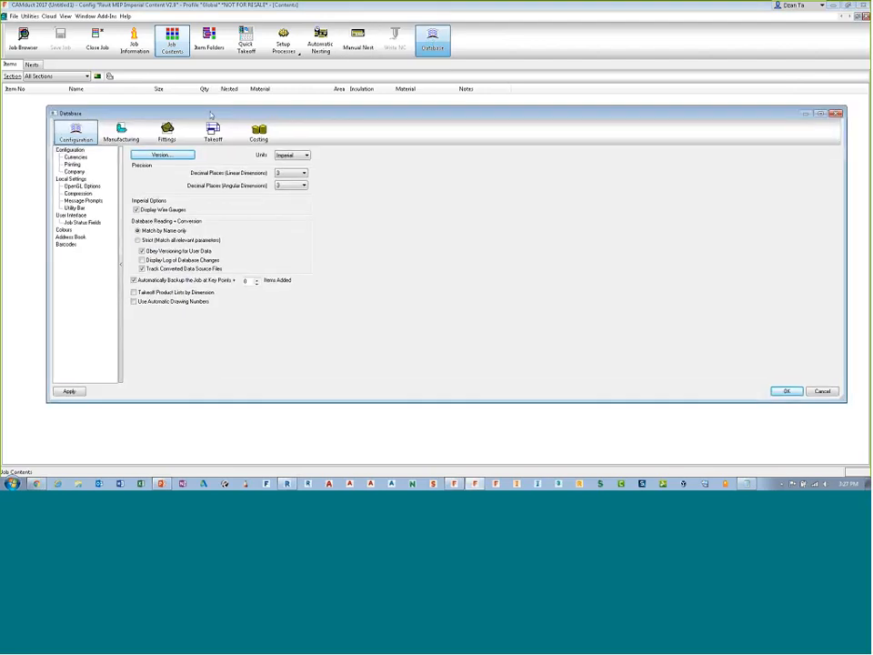
left_click(167, 134)
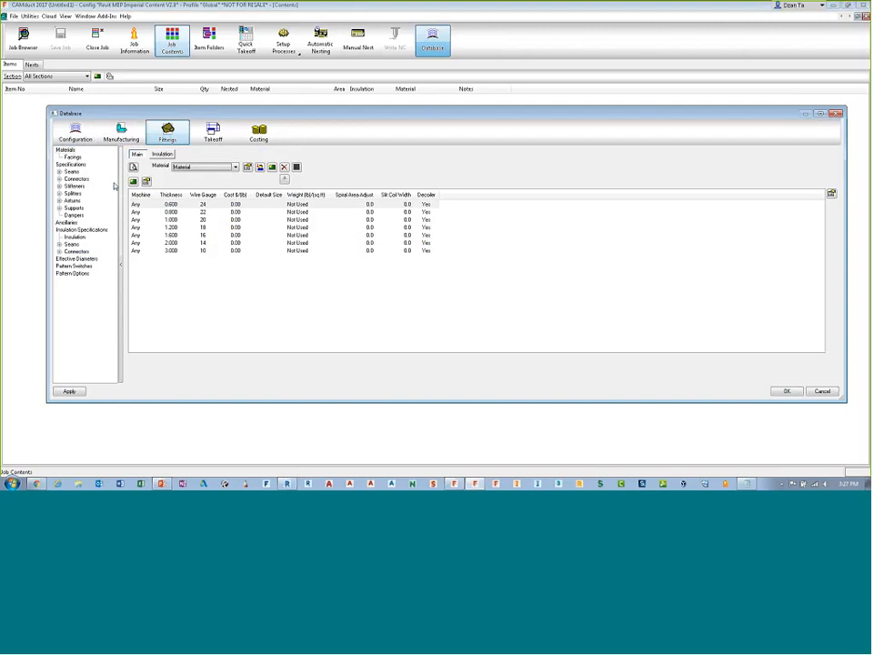
left_click(82, 229)
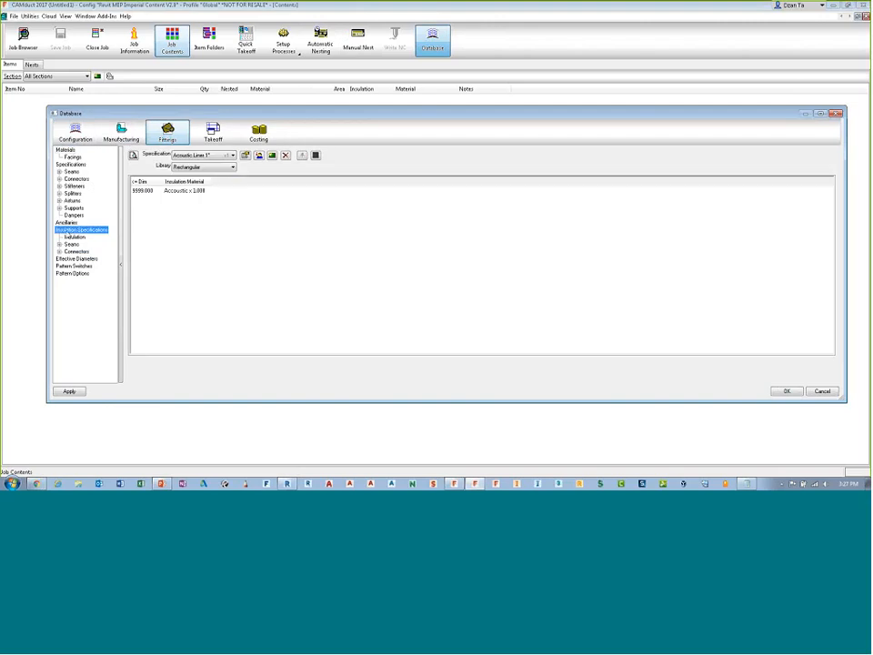
left_click(73, 237)
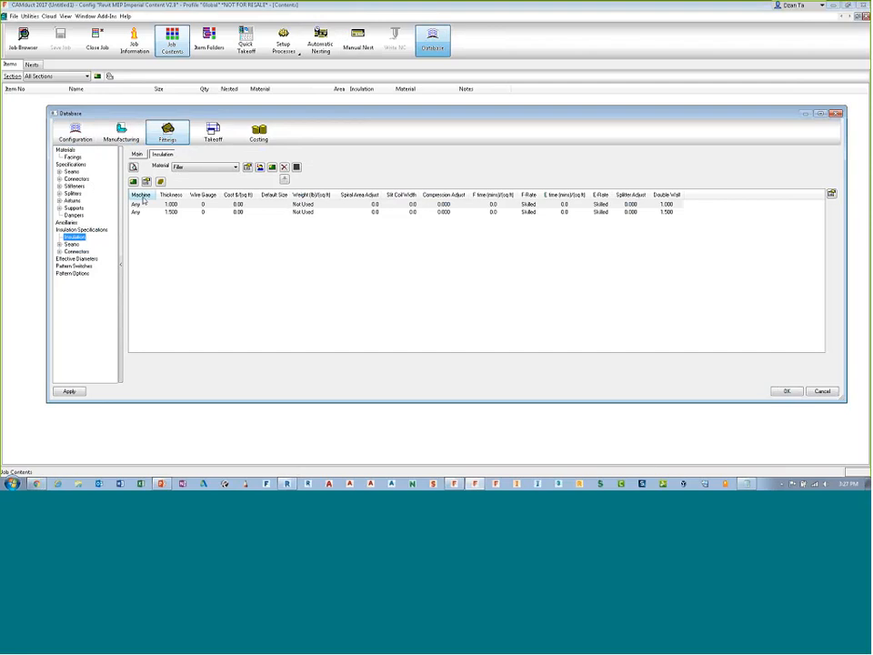
left_click(196, 168)
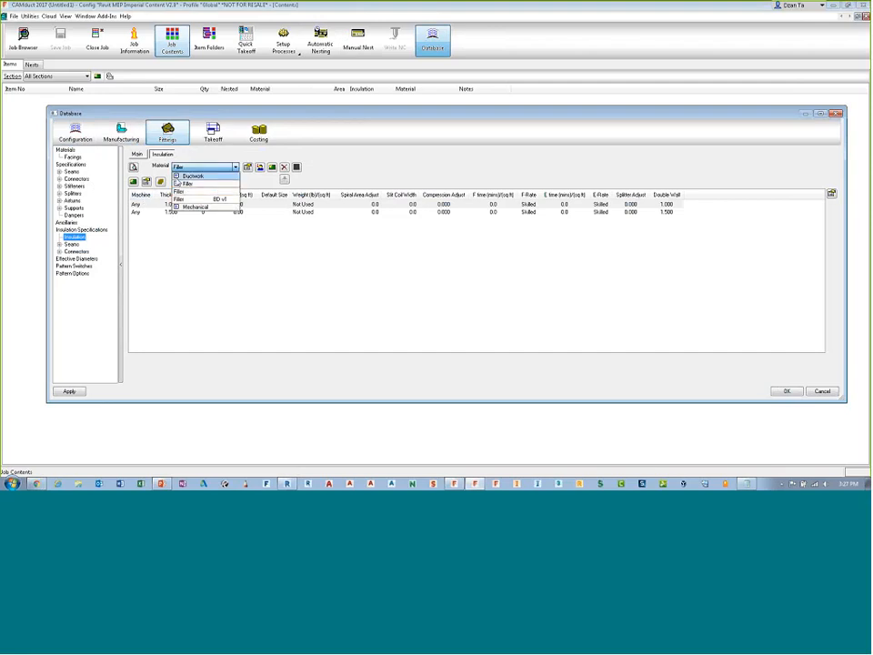
left_click(176, 175)
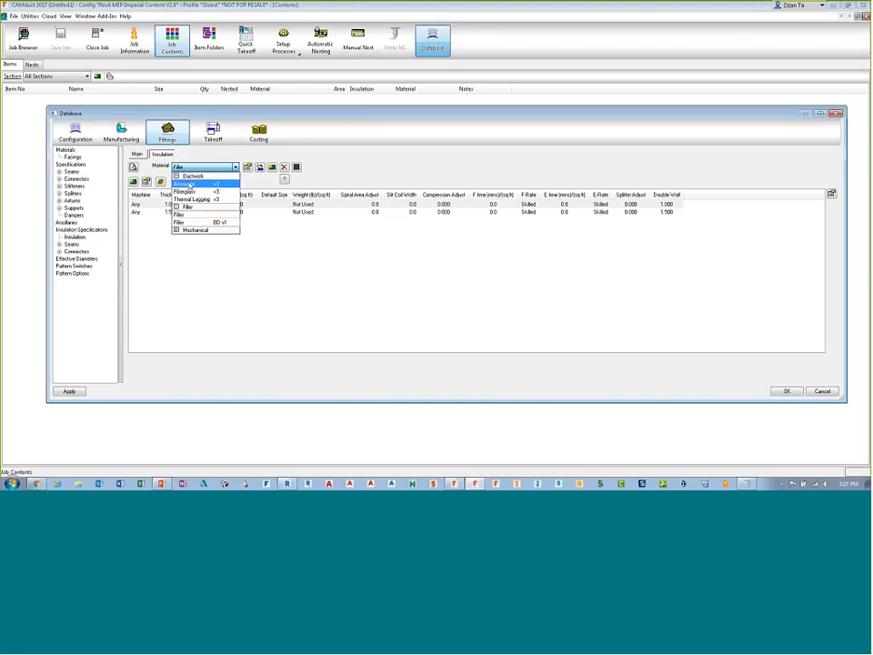
left_click(256, 159)
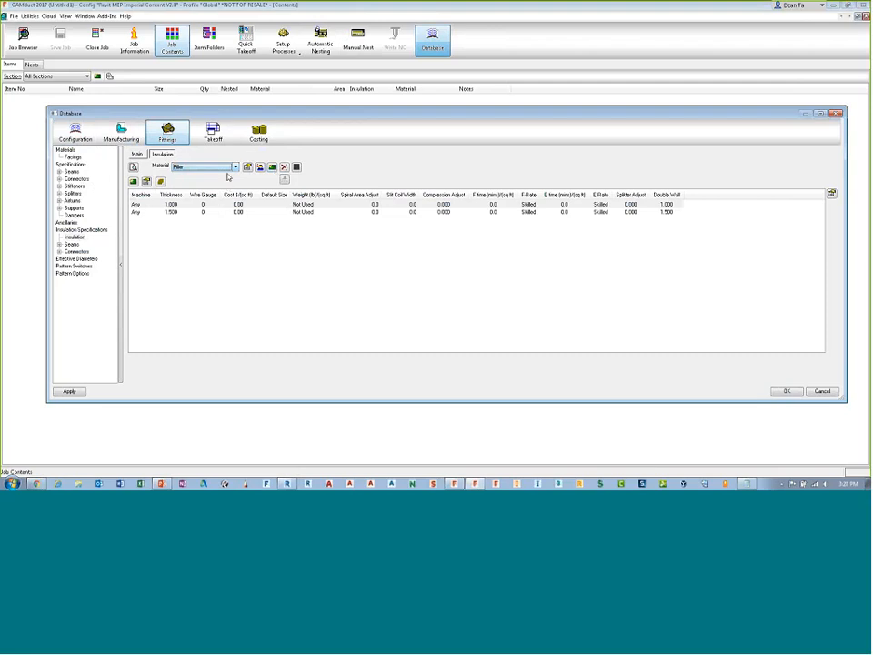
left_click(789, 391)
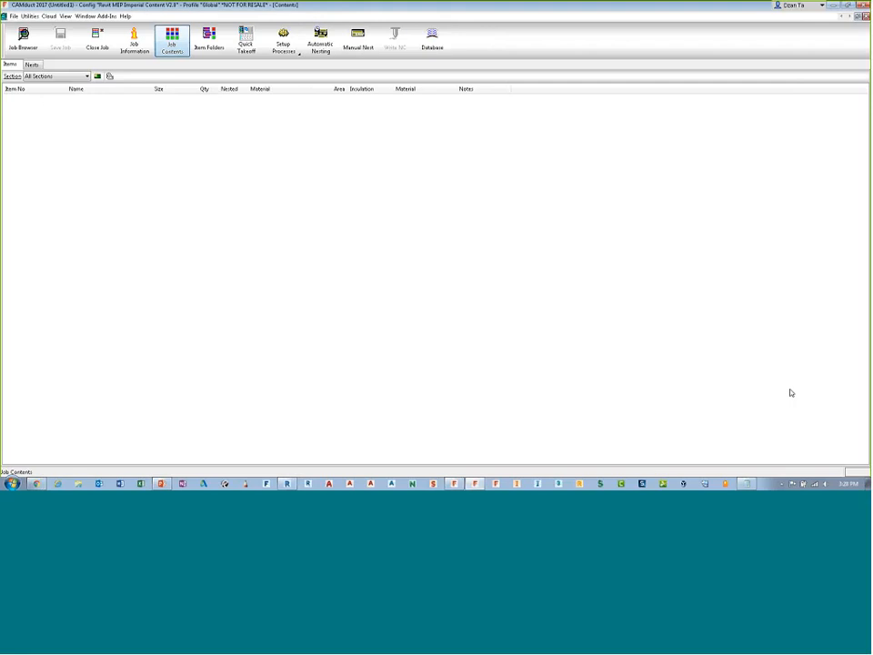
left_click(866, 16)
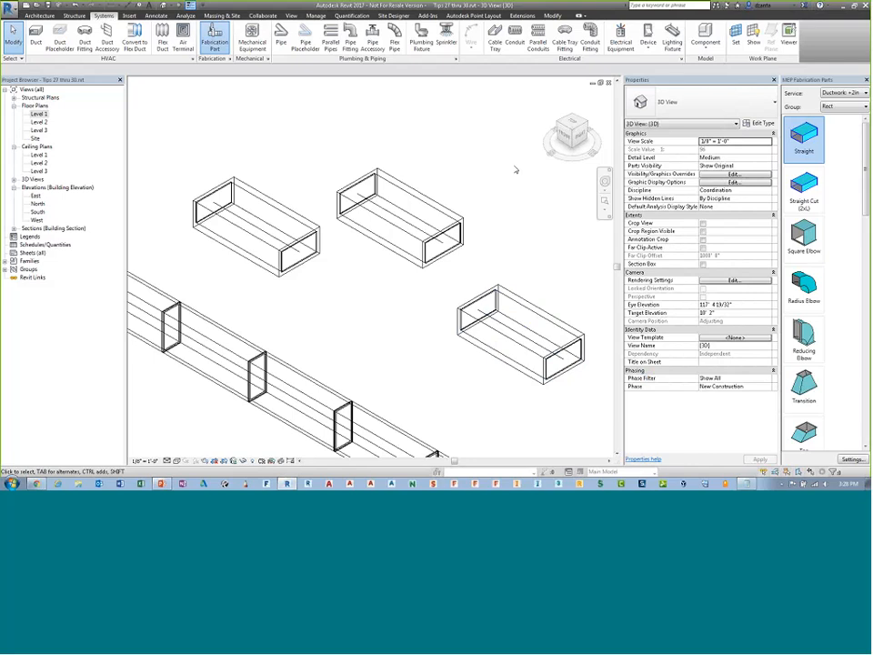
In Revit, review the fabrication configuration settings and the insulation specification of the middle free-standing duct without changing them
left_click(230, 60)
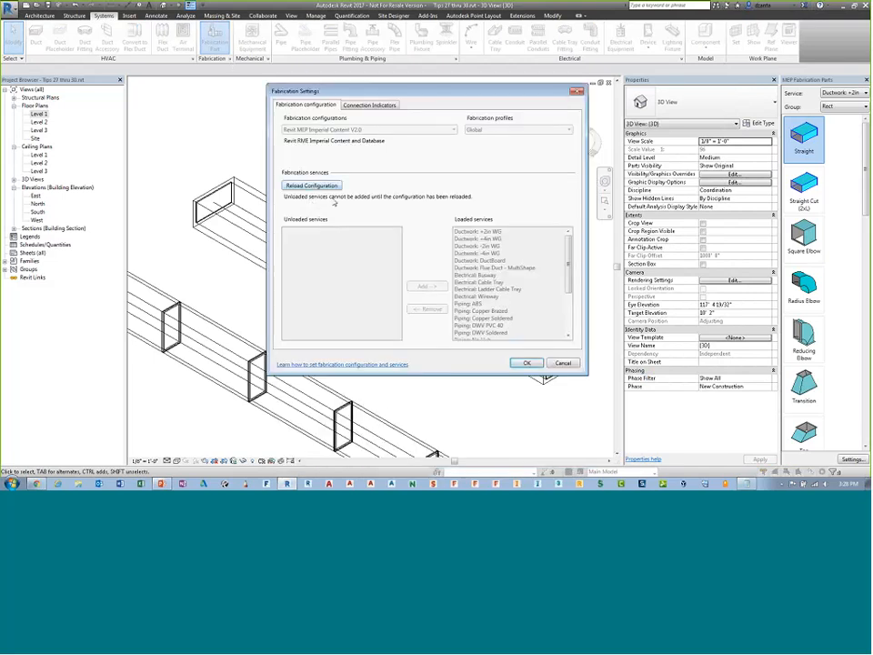
left_click(526, 363)
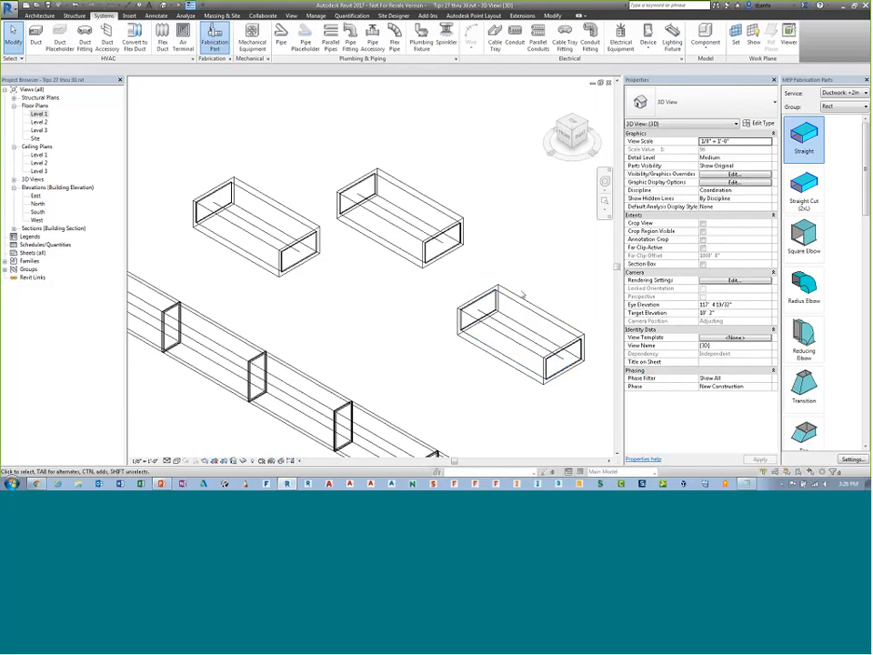
left_click(400, 198)
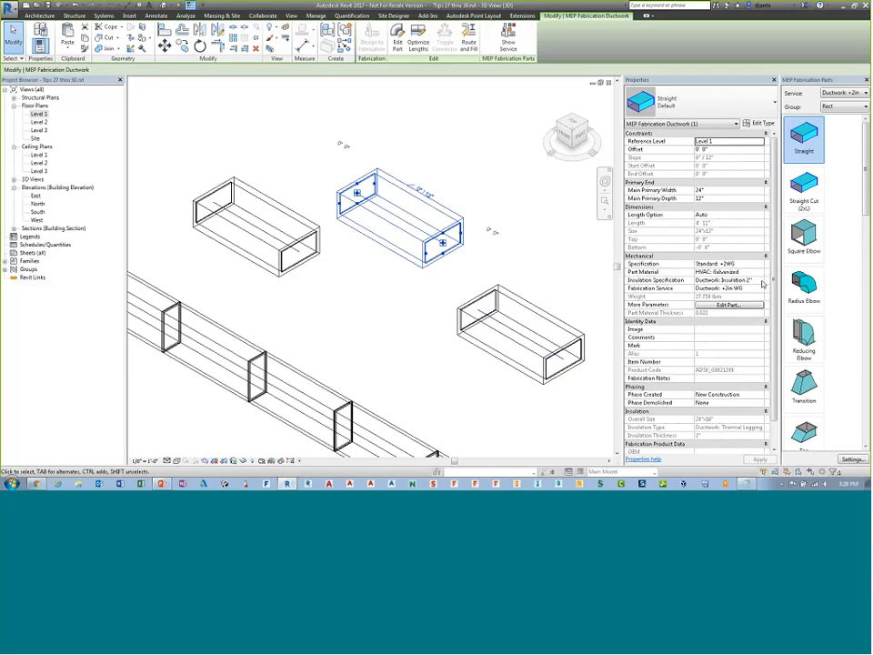
left_click(761, 280)
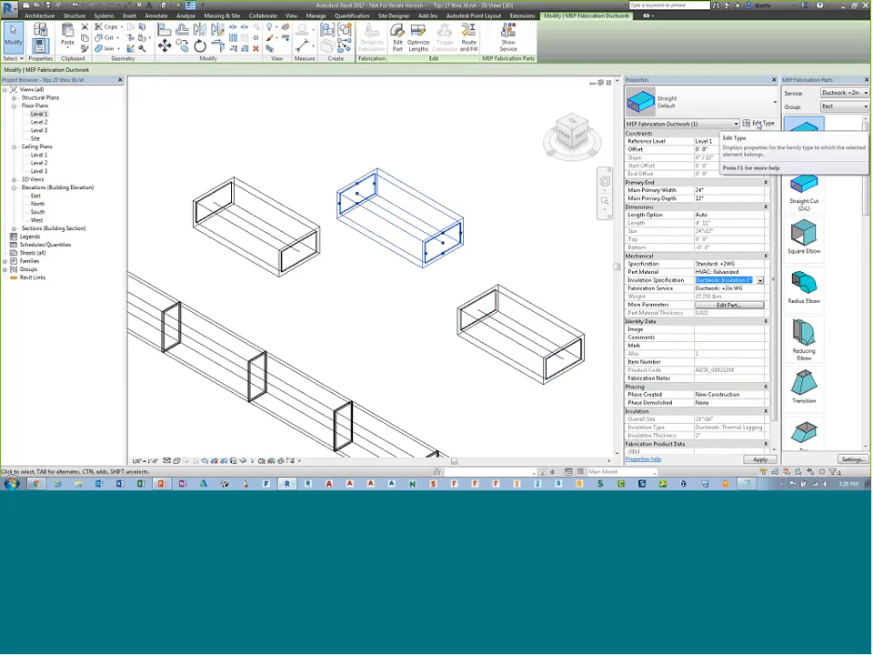
left_click(516, 214)
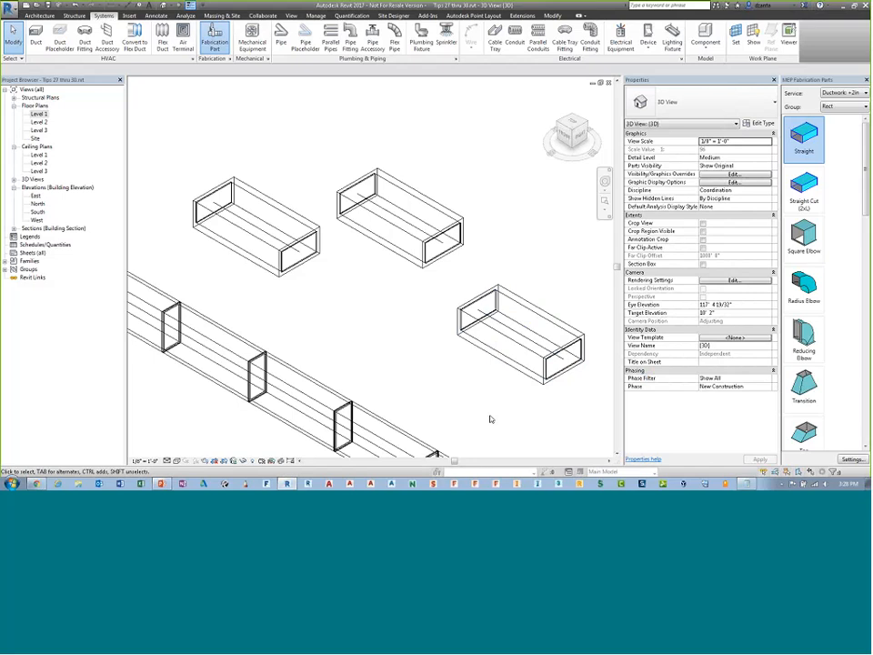
Switch to the Revit Tips and Tricks 2016 slide show in PowerPoint, end it, and close the presentation with its changes saved
mouse_move(162, 483)
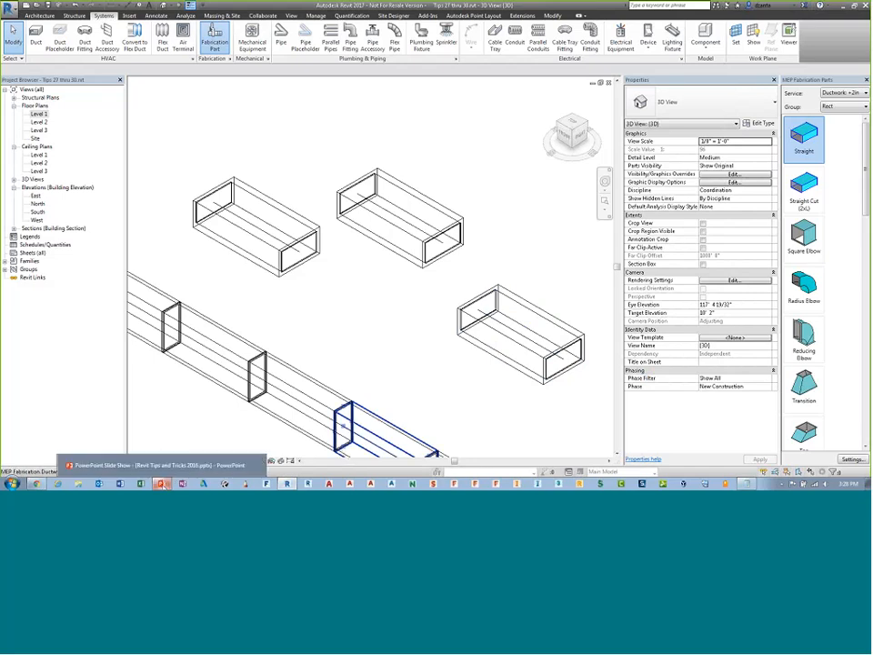
left_click(162, 483)
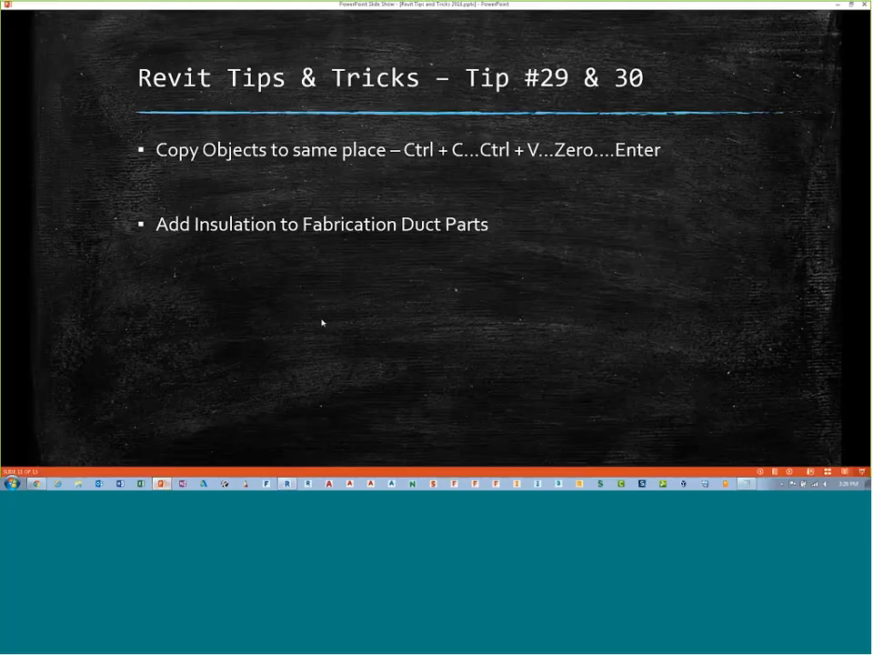
left_click(380, 317)
left_click(811, 14)
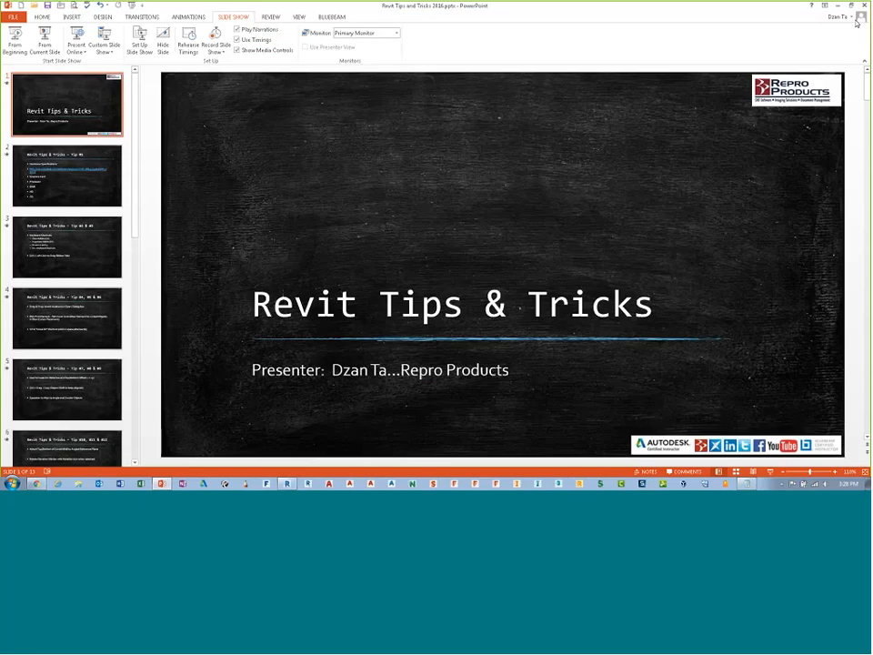
left_click(862, 6)
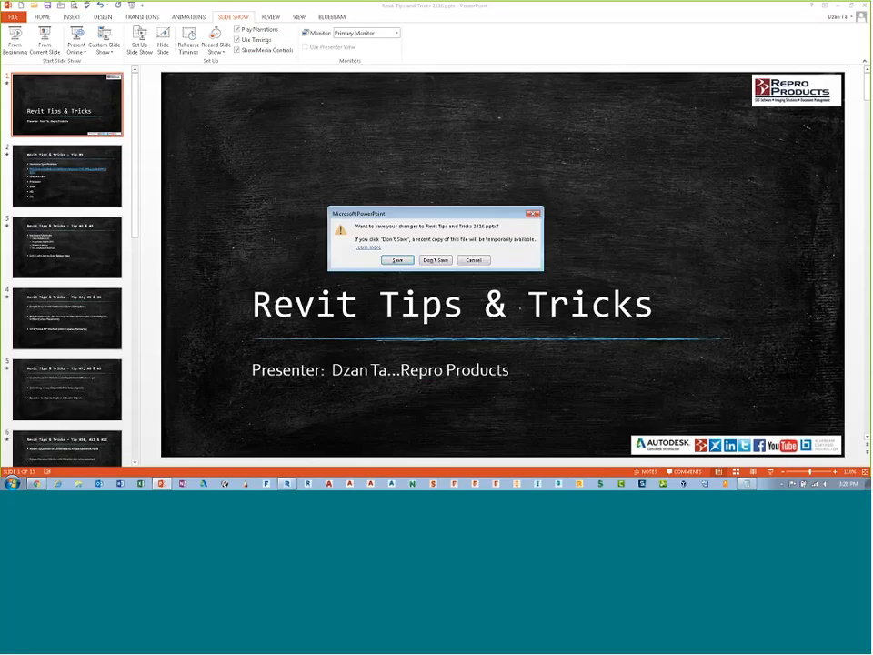
left_click(397, 260)
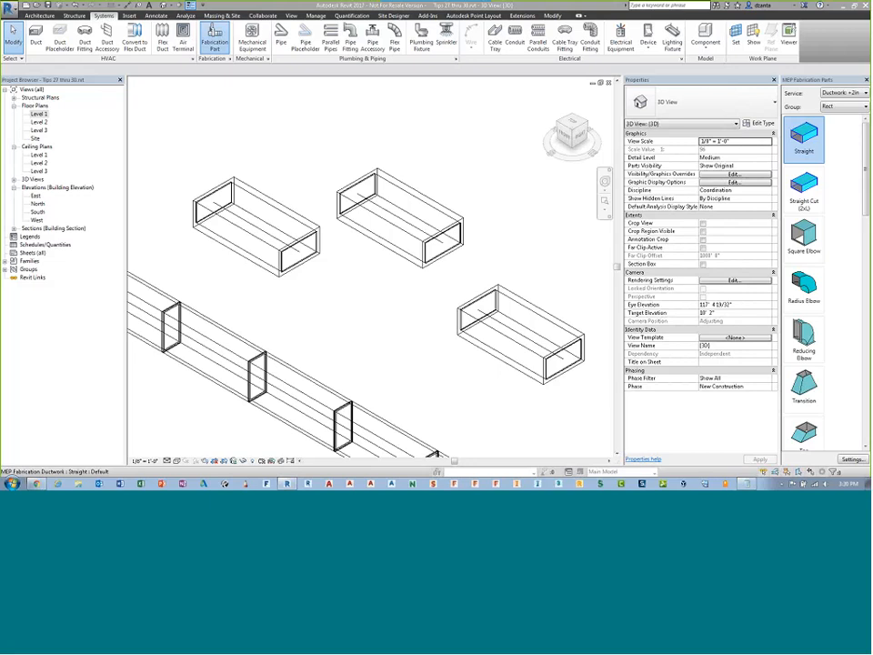
Bring up the webinar intro.txt notes in Notepad and highlight the presenter's contact e-mail and phone line
left_click(749, 486)
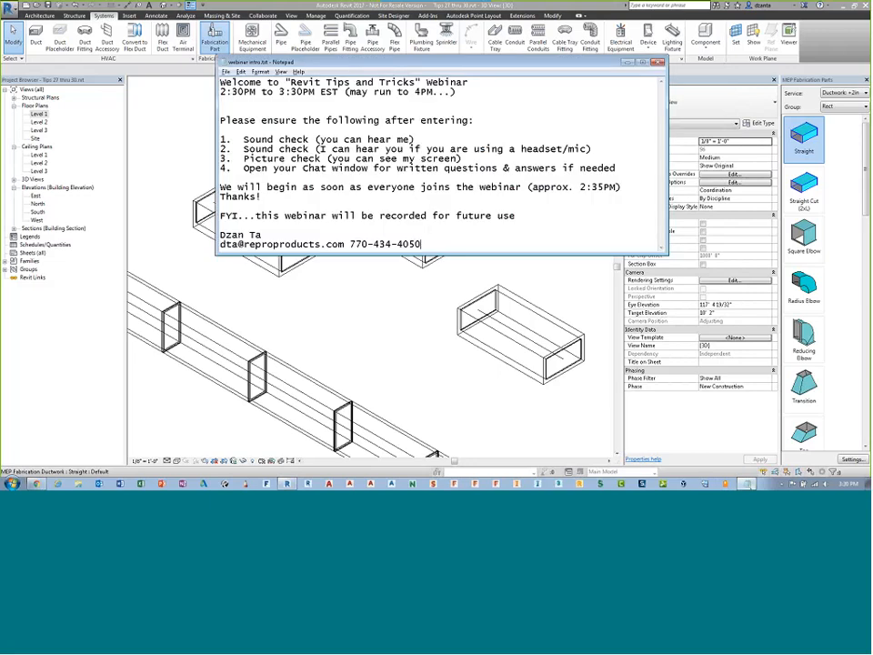
key("shift+Home")
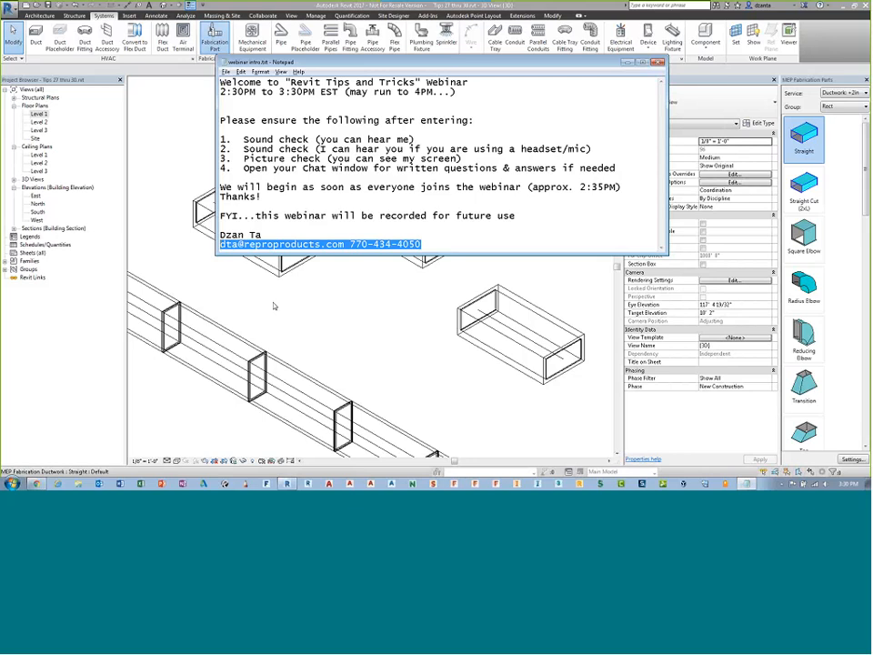
left_click(446, 242)
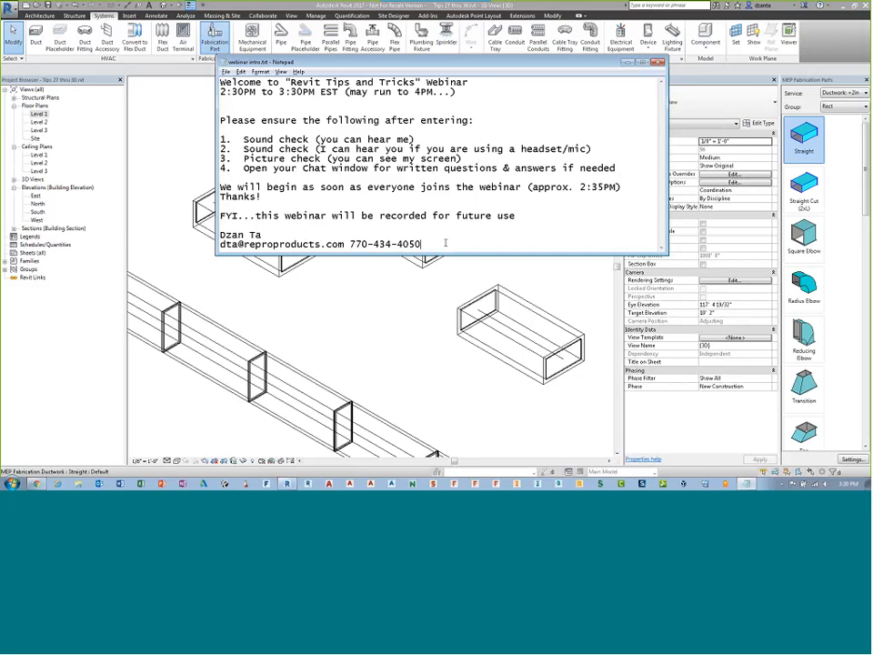
left_click(82, 202)
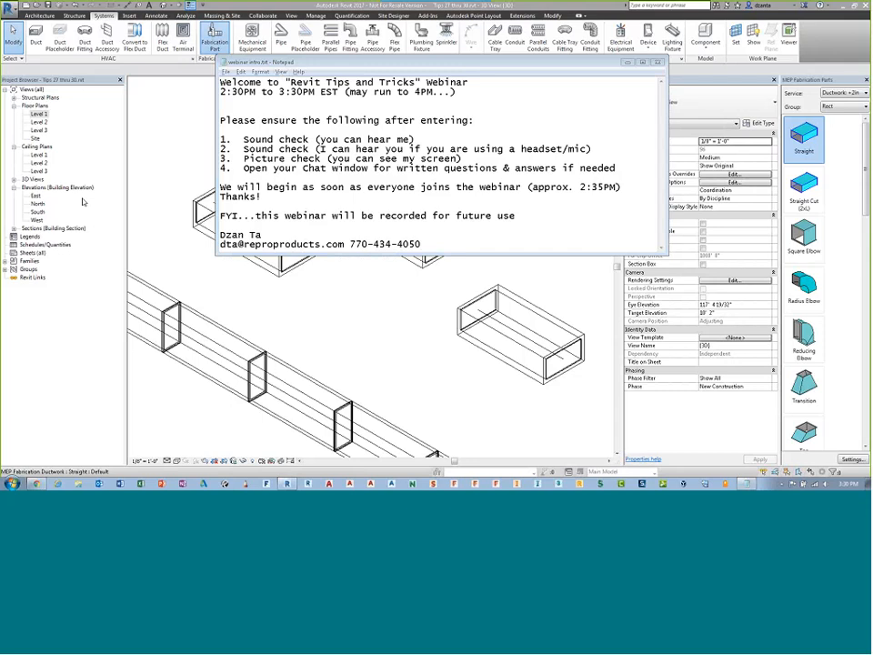
Save the webinar intro.txt notes and close Notepad
left_click(225, 72)
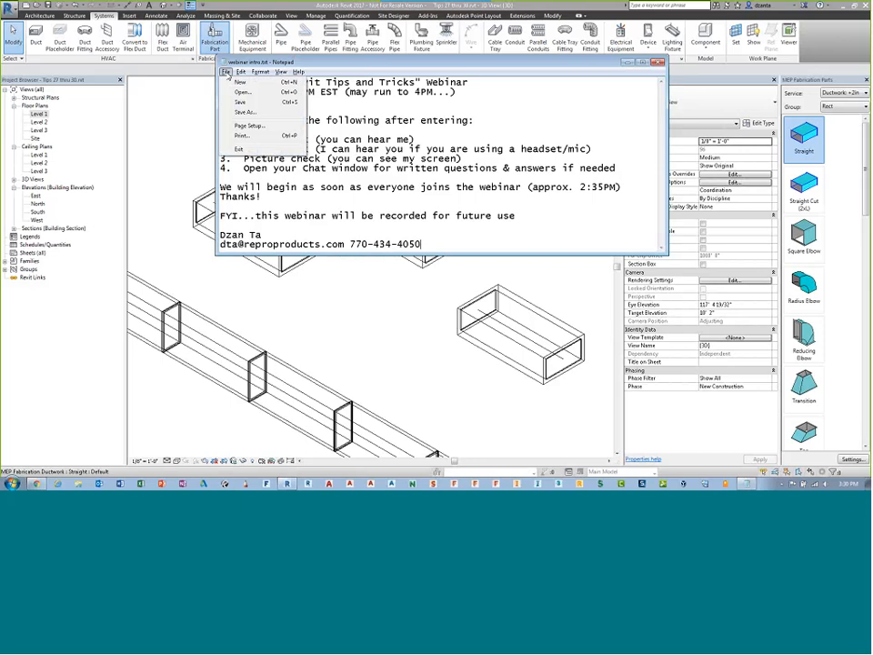
left_click(241, 101)
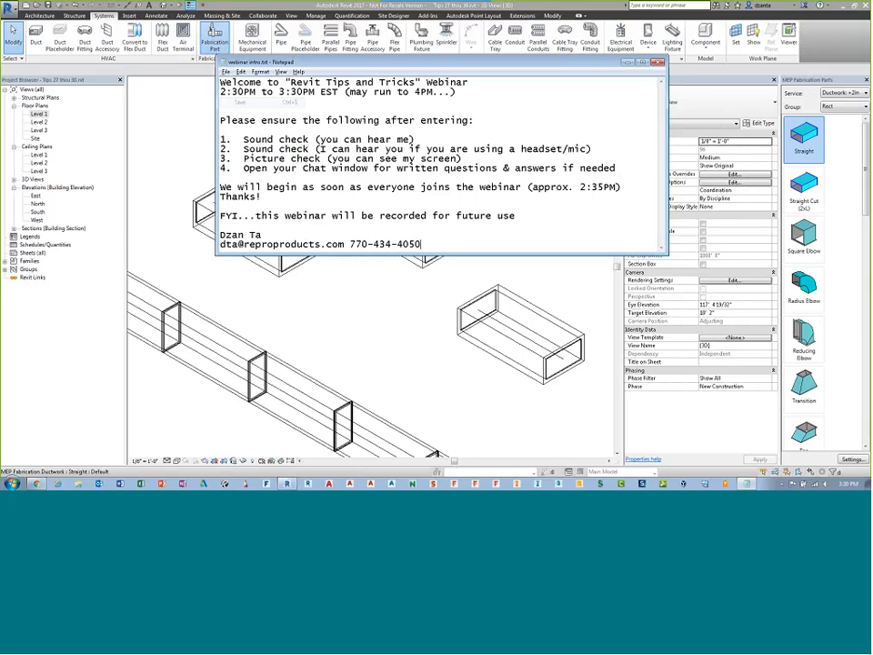
left_click(658, 63)
Close all open views of the Tips 27 thru 30 project in Revit to close the project
left_click(609, 84)
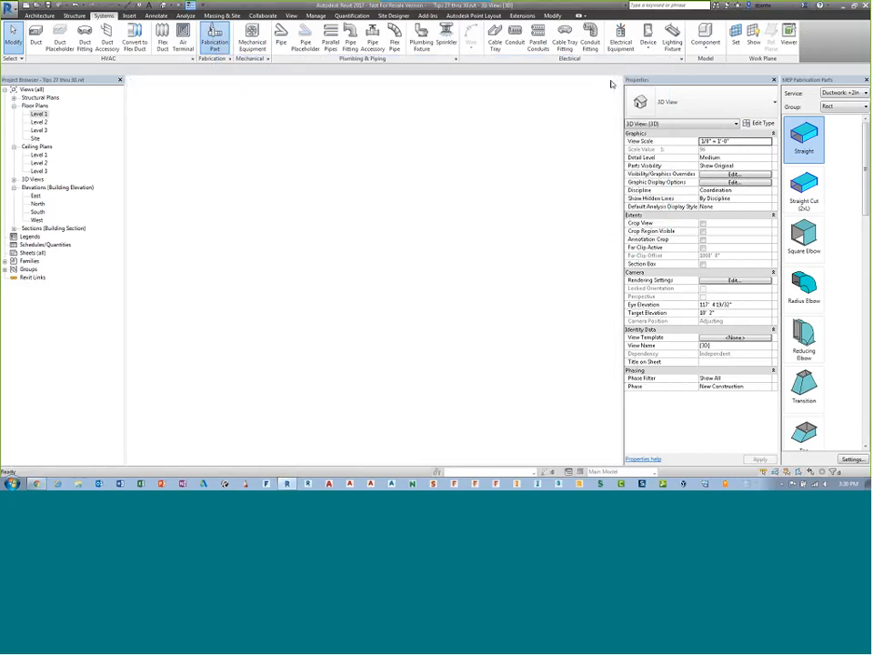
left_click(609, 84)
left_click(609, 84)
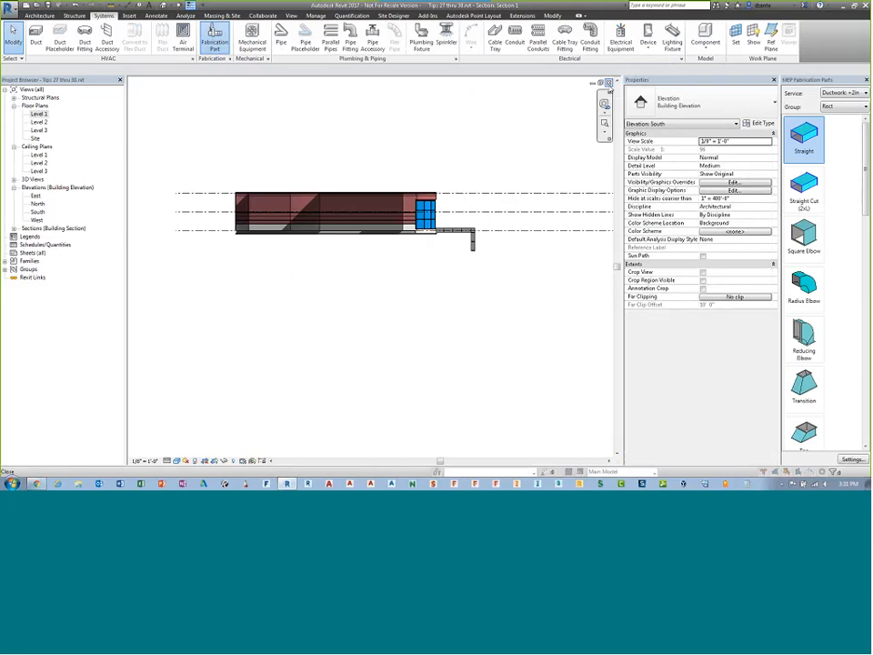
left_click(609, 84)
left_click(461, 247)
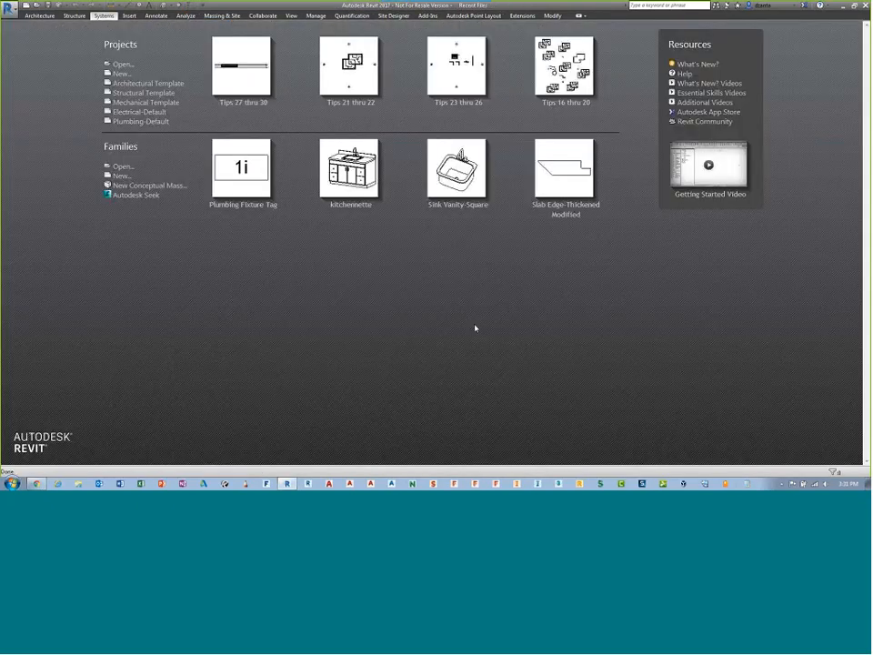